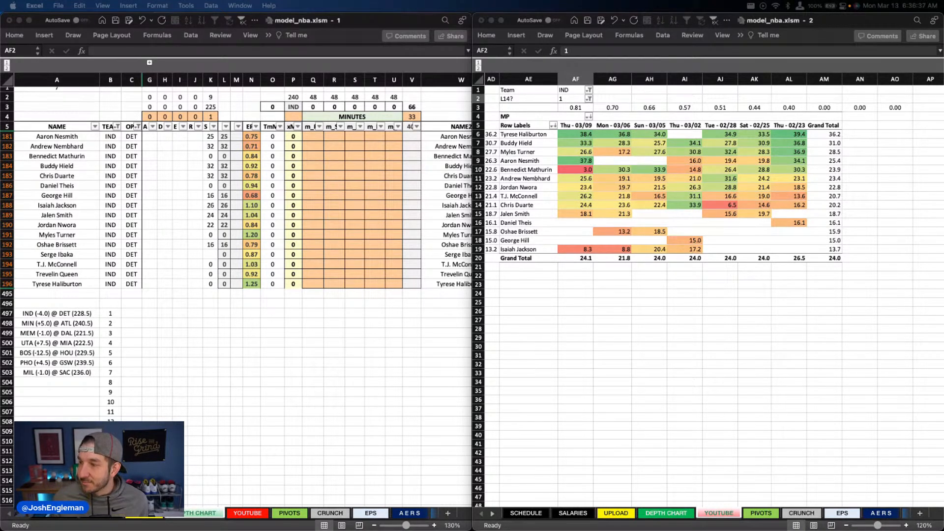
Step: Enter 32 minutes for Andrew Nembhard in column Q of the Indiana depth chart
click(376, 179)
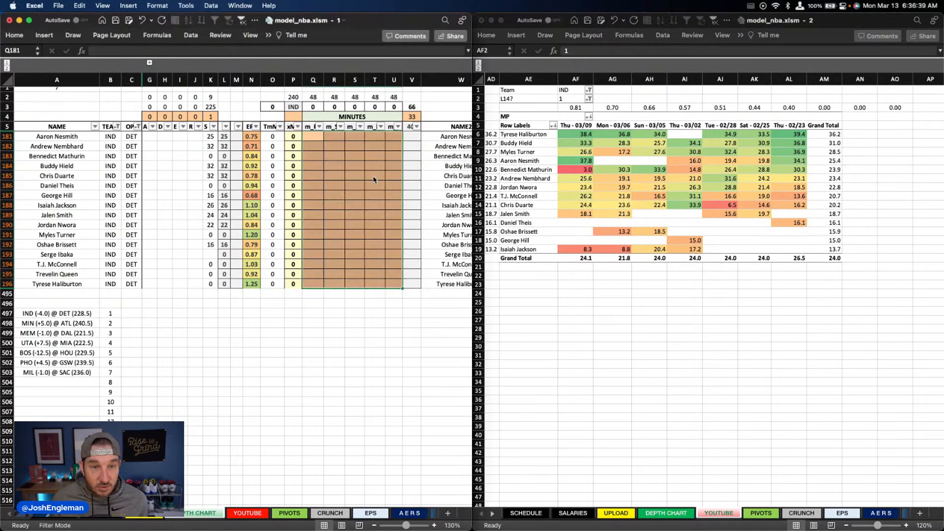
click(310, 147)
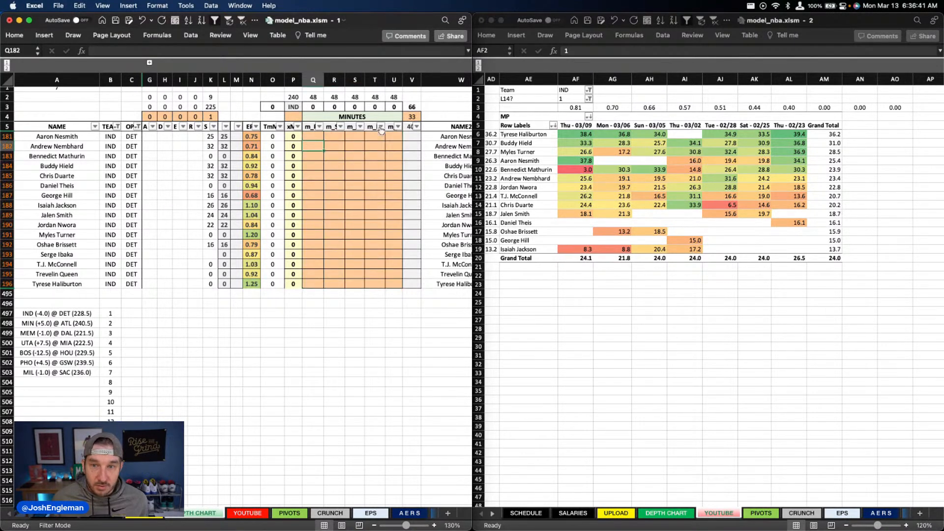
text(32)
key(Return)
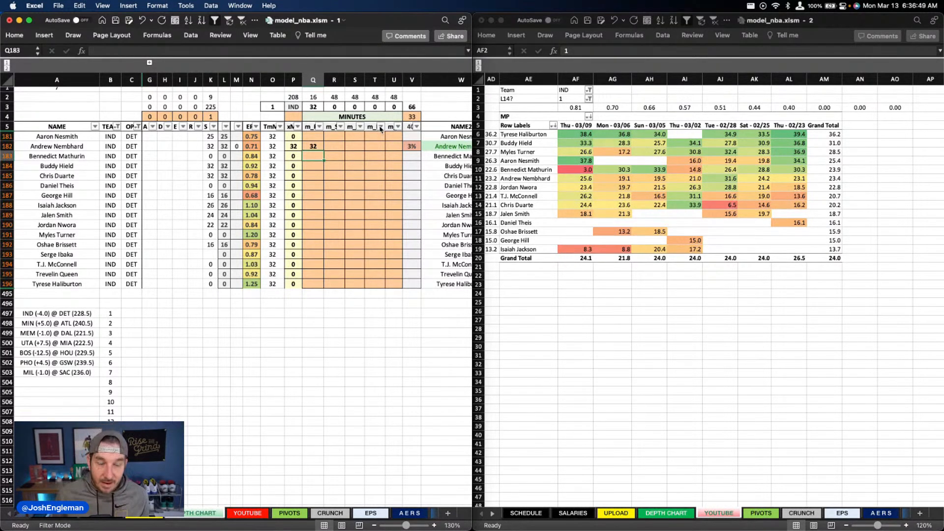
Step: Enter 32 minutes for Buddy Hield in column R of the depth chart
key(Right)
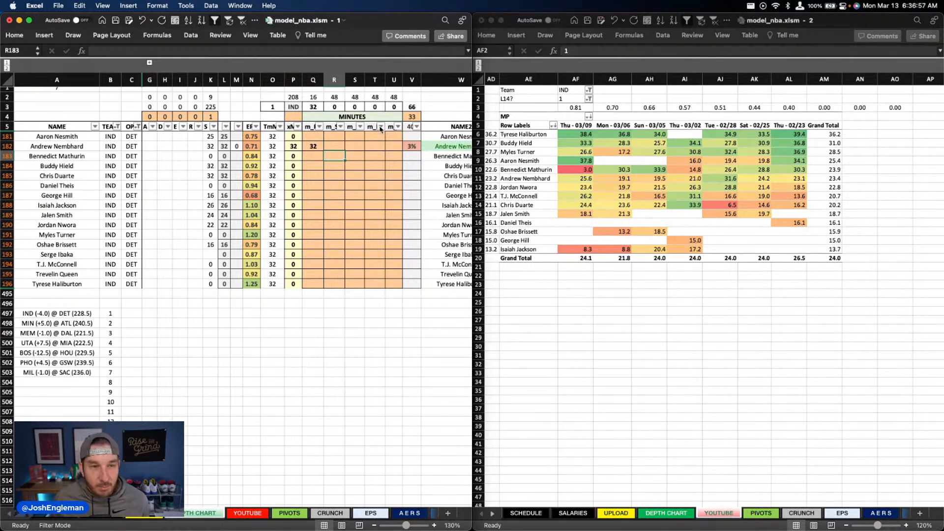
key(Down)
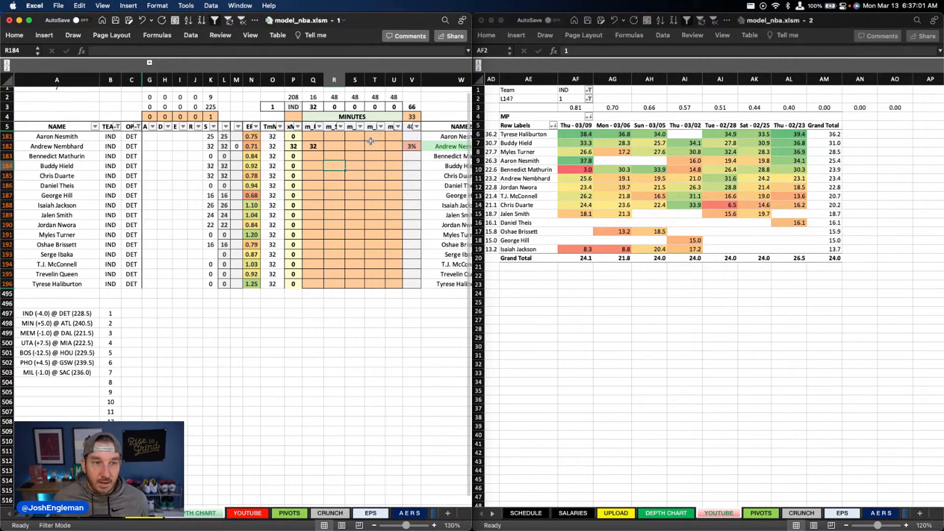
scroll(371, 141, up, 1)
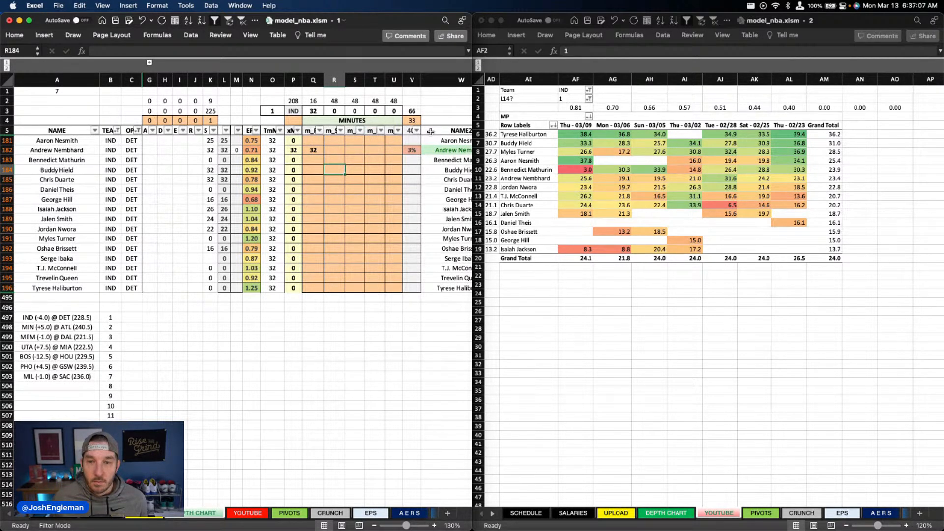
text(31)
key(Return)
key(Up)
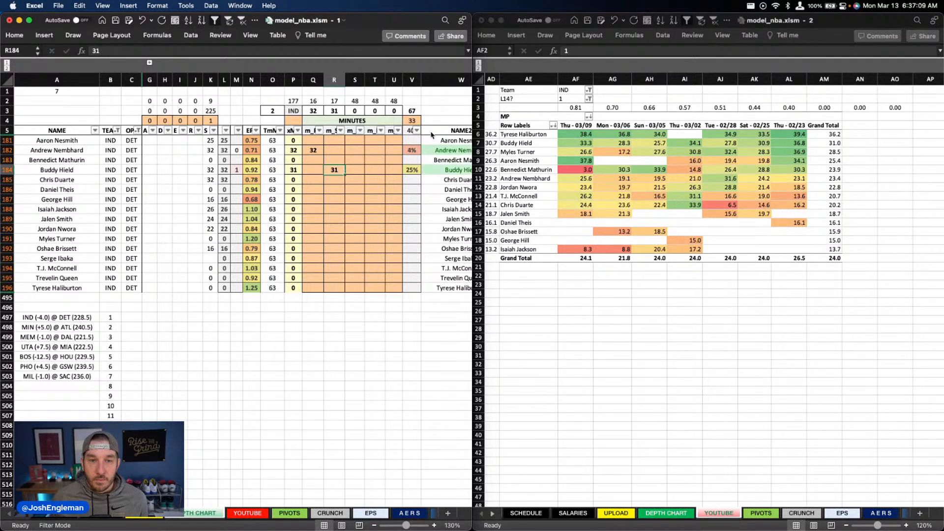
text(32)
key(Return)
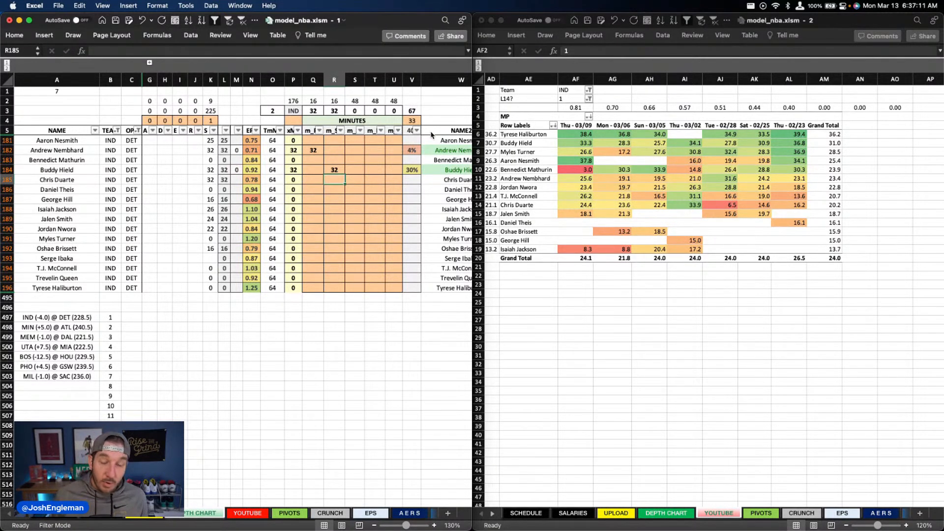
Step: Enter 26 minutes for Isaiah Jackson in column U of the depth chart
key(Right)
key(Right)
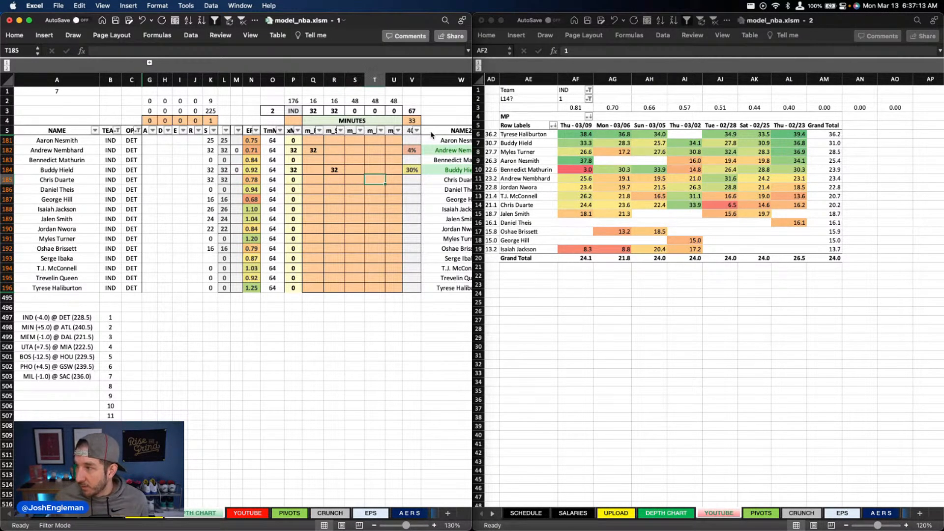
key(Right)
key(Down)
key(Down)
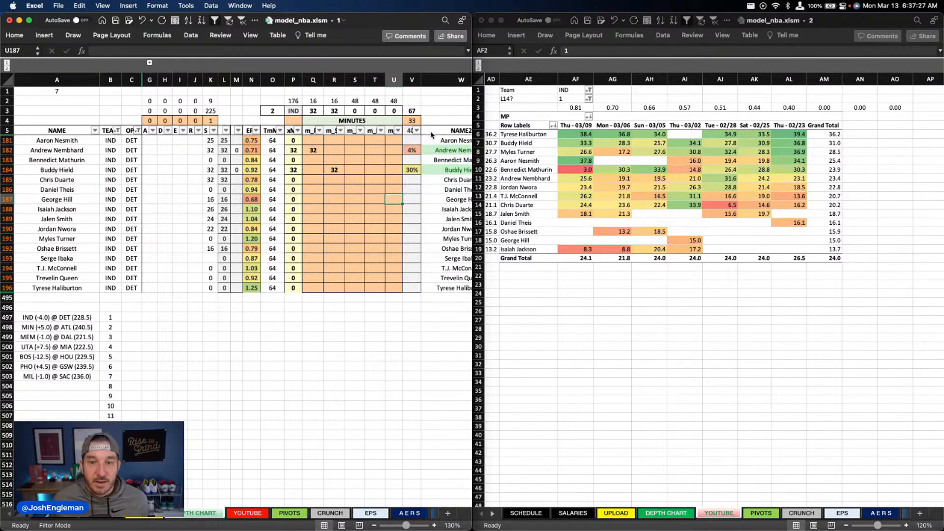
key(Down)
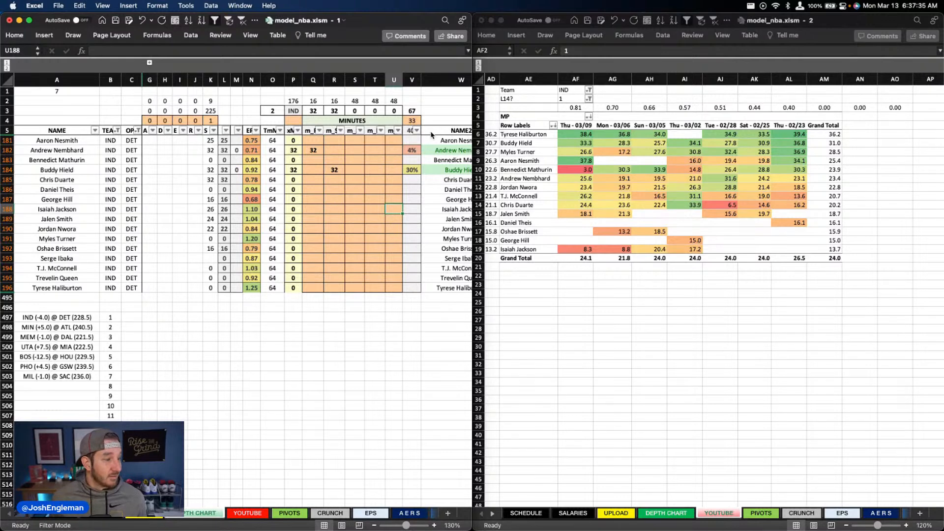
text(26)
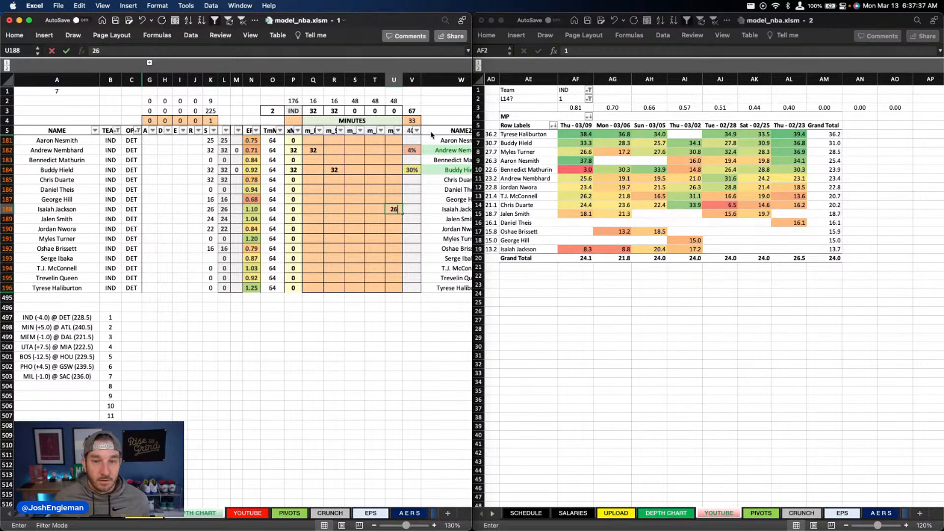
key(Return)
key(Return)
Step: Enter 22 minutes for Jalen Smith in column U of the depth chart
key(Up)
text(22)
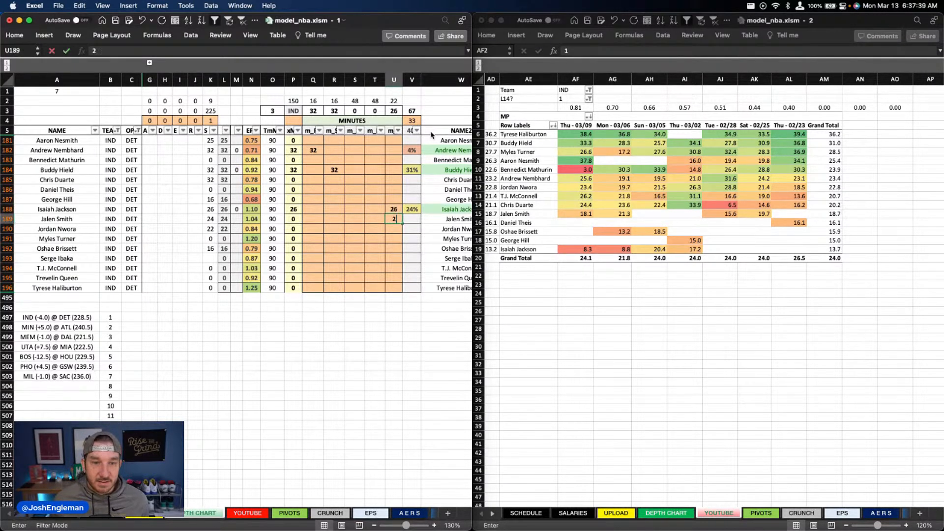
key(Return)
Step: Enter 26 minutes for Aaron Nesmith in column T of the depth chart
key(Left)
key(Up)
key(Up)
key(Up)
key(Up)
key(Up)
key(Up)
key(Up)
key(Up)
key(Up)
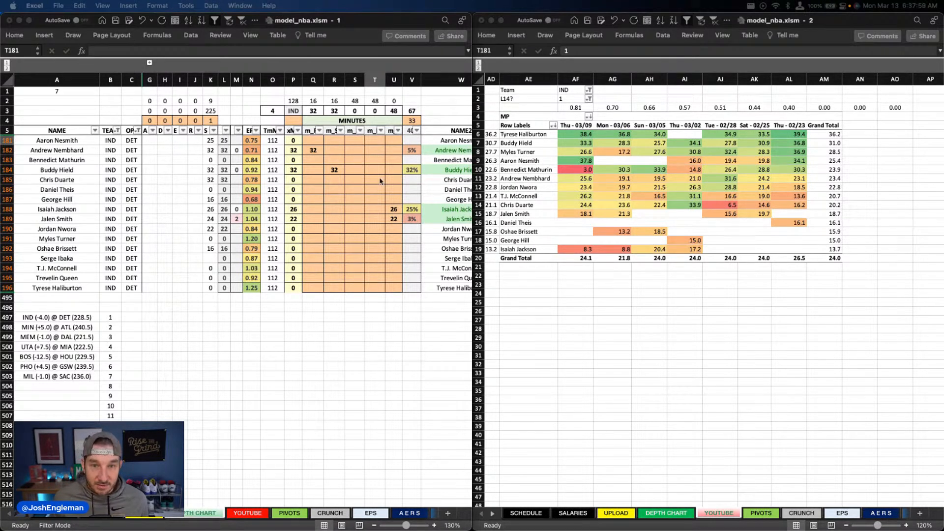
click(375, 140)
text(26)
key(Return)
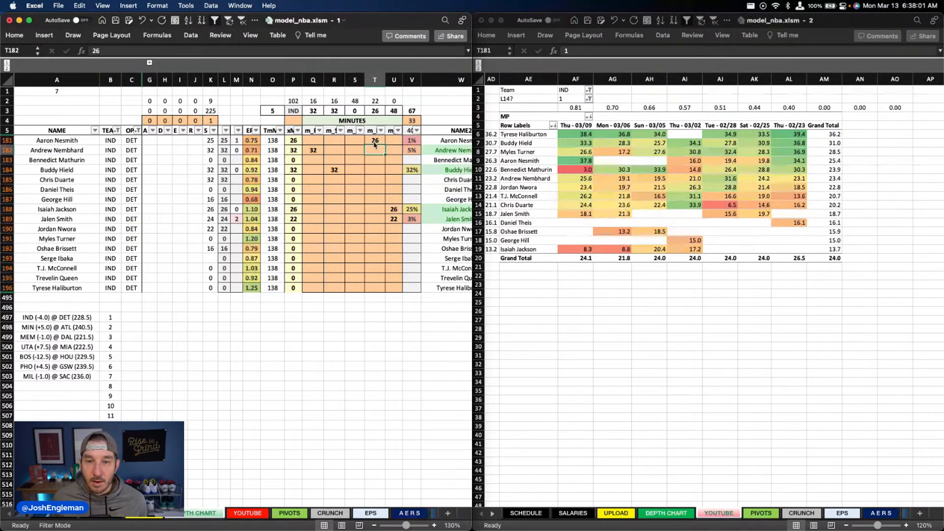
Step: Enter 30 minutes for Chris Duarte in column S of the depth chart
key(Left)
key(Down)
key(Down)
key(Down)
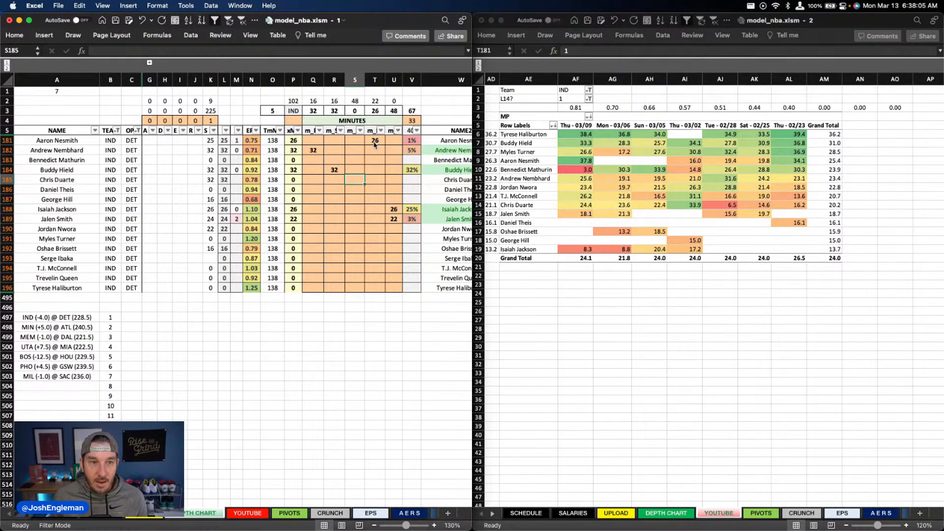
text(30)
key(Return)
Step: Enter 22 minutes for Jordan Nwora in column T of the depth chart
key(Right)
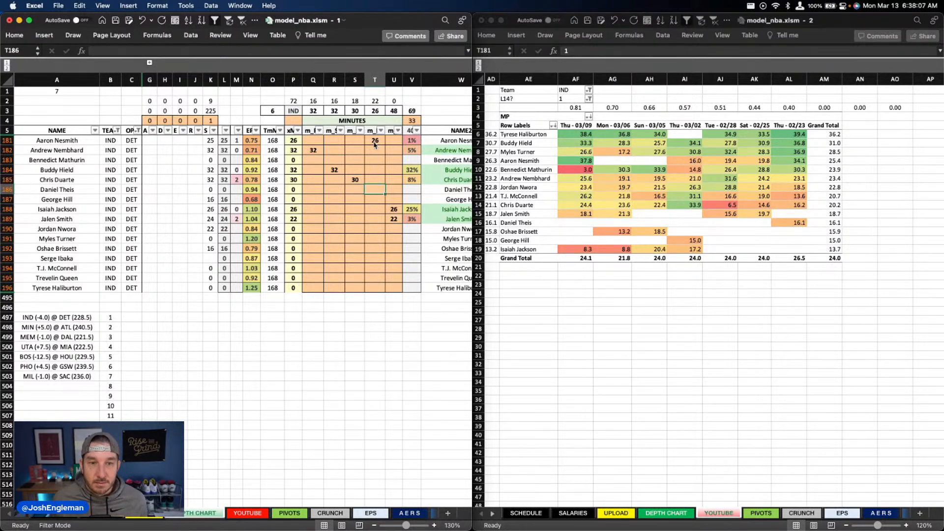
key(Down)
key(Down)
key(Down)
key(Down)
text(22)
key(Left)
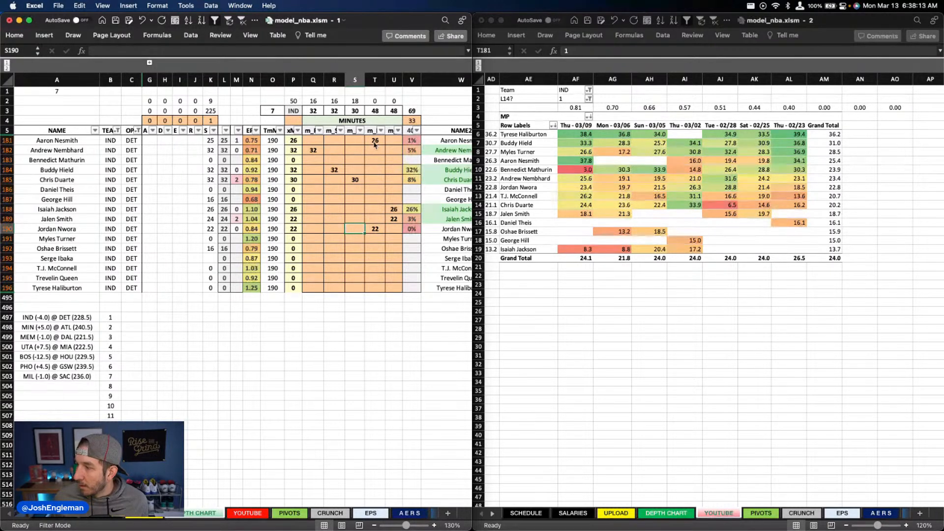
Step: Enter 16 minutes for George Hill in column Q of the depth chart
key(Left)
key(Left)
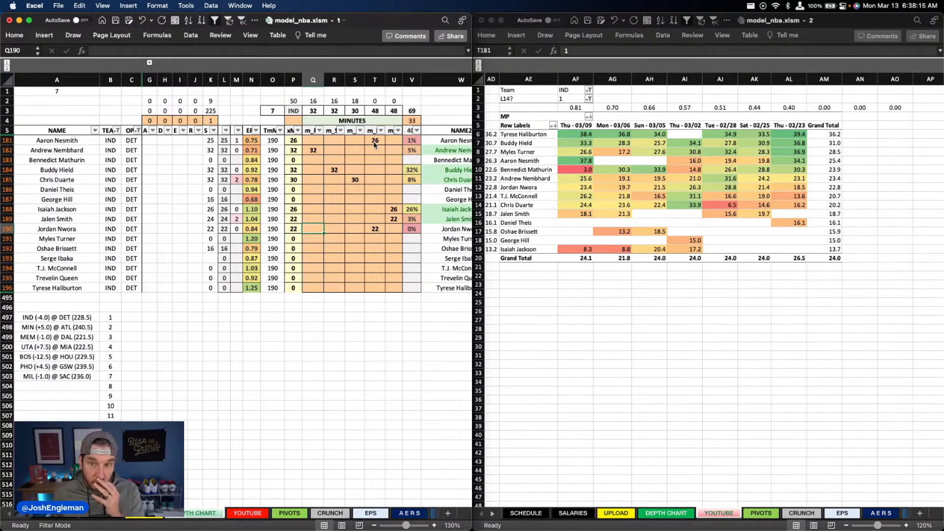
key(Up)
key(Up)
key(Up)
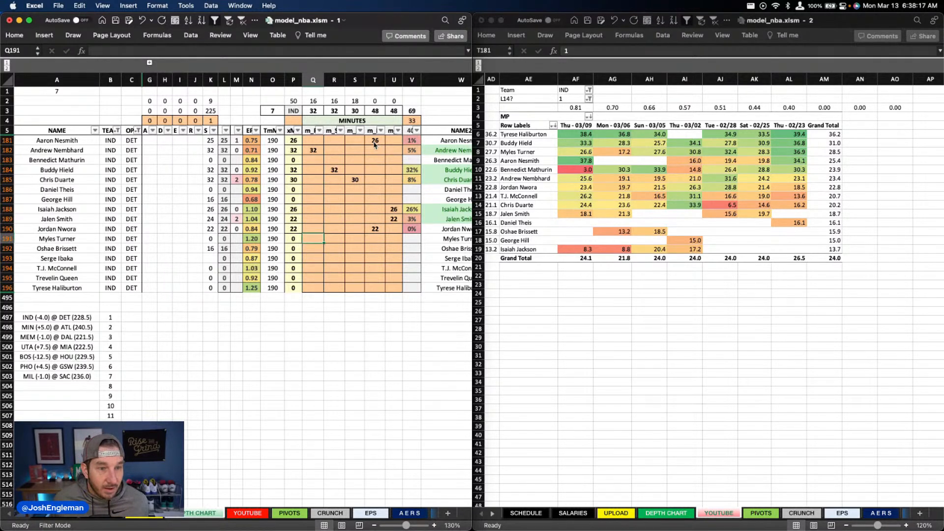
text(16)
key(Return)
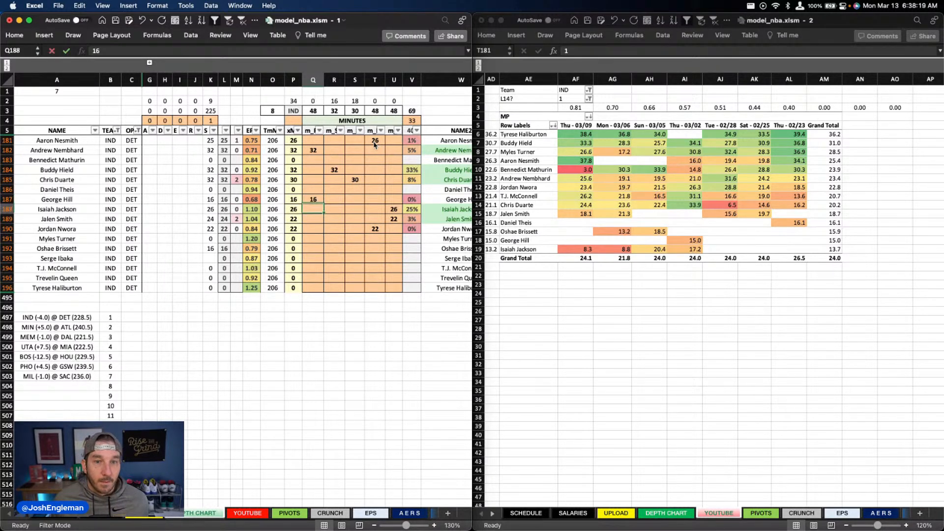
Step: Enter 18 minutes for Oshae Brissett in column S of the depth chart
key(Down)
key(Down)
key(Down)
key(Down)
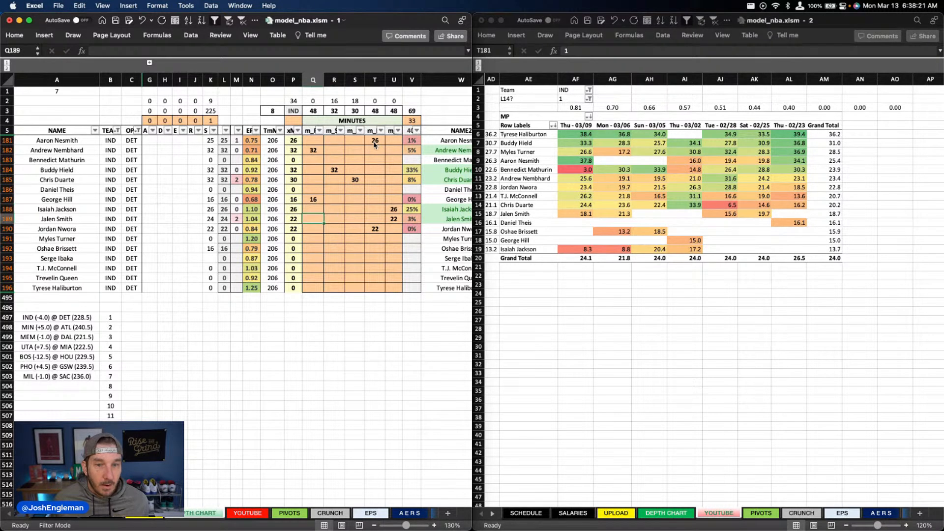
key(Right)
key(Right)
text(18)
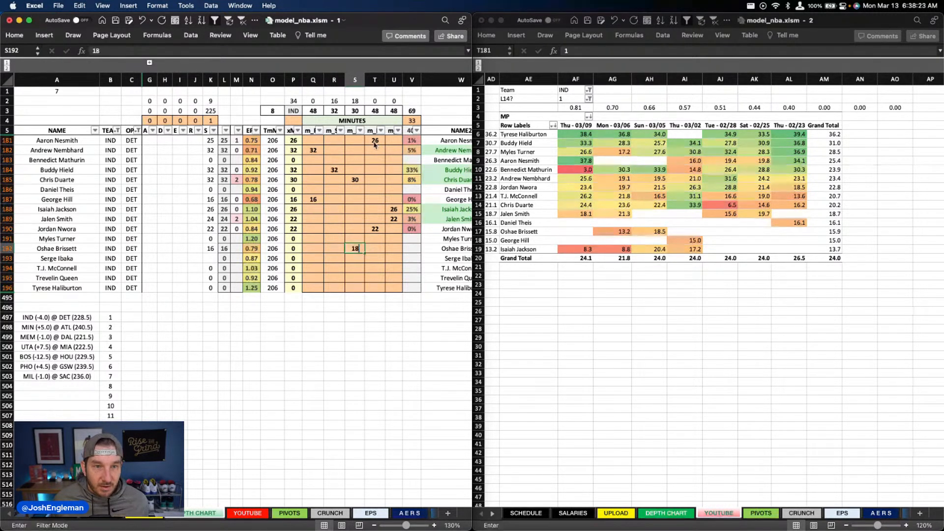
key(Return)
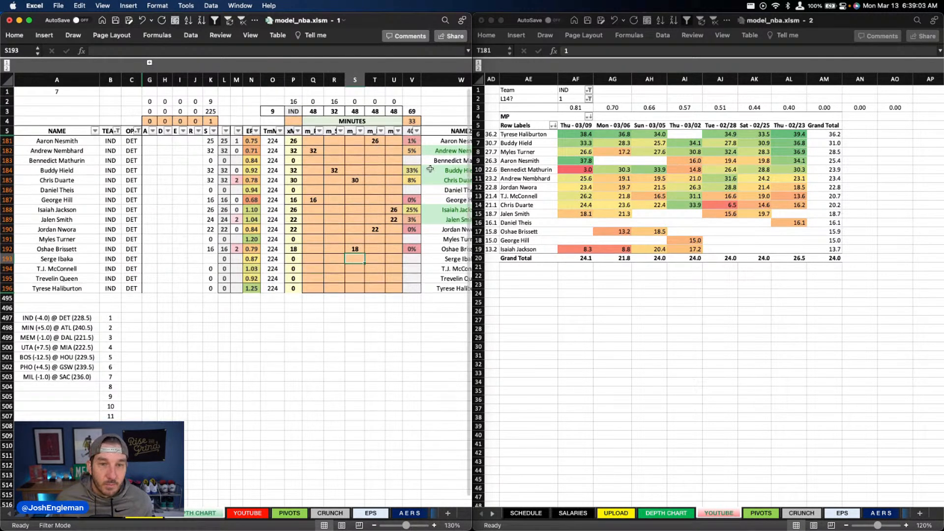
Step: Set Aaron Nesmith's minutes in column T to 30
click(383, 152)
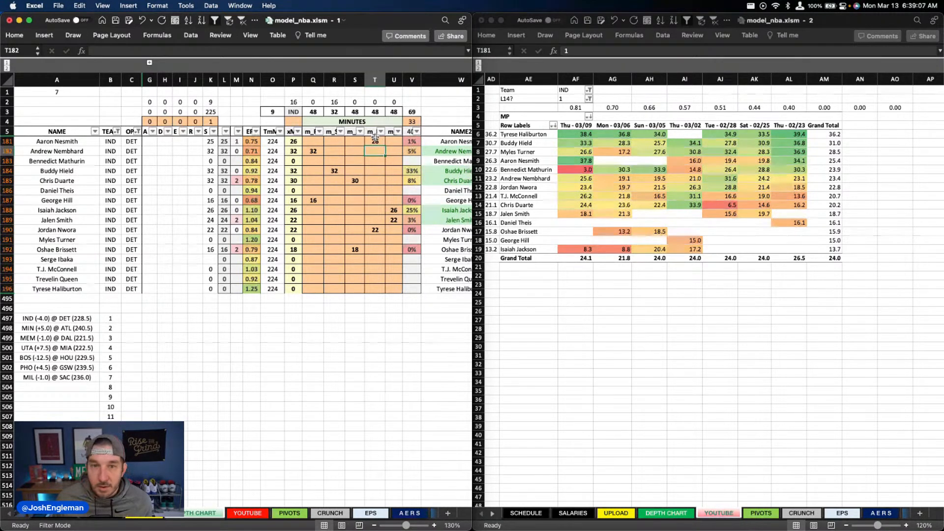
click(375, 141)
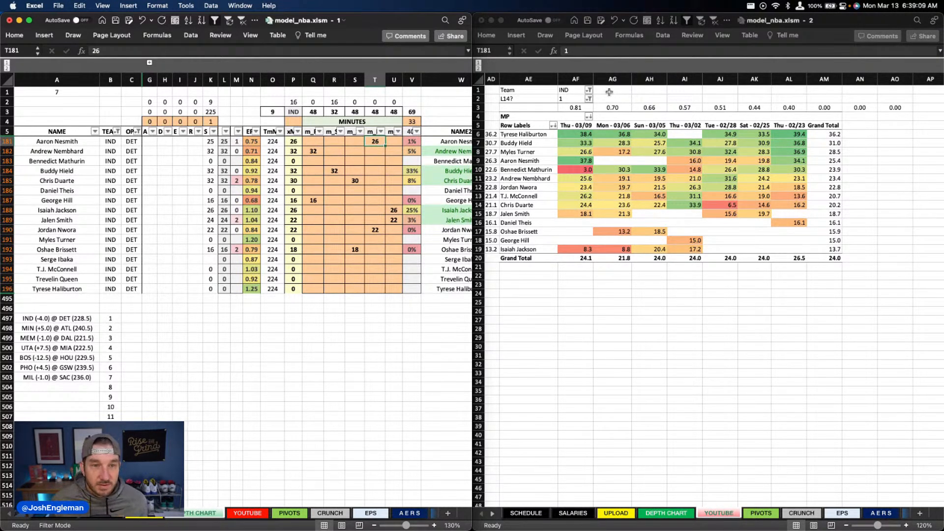
text(30)
key(Return)
Step: Enter 12 minutes for Trevelin Queen in column R of the depth chart
key(Down)
key(Down)
key(Down)
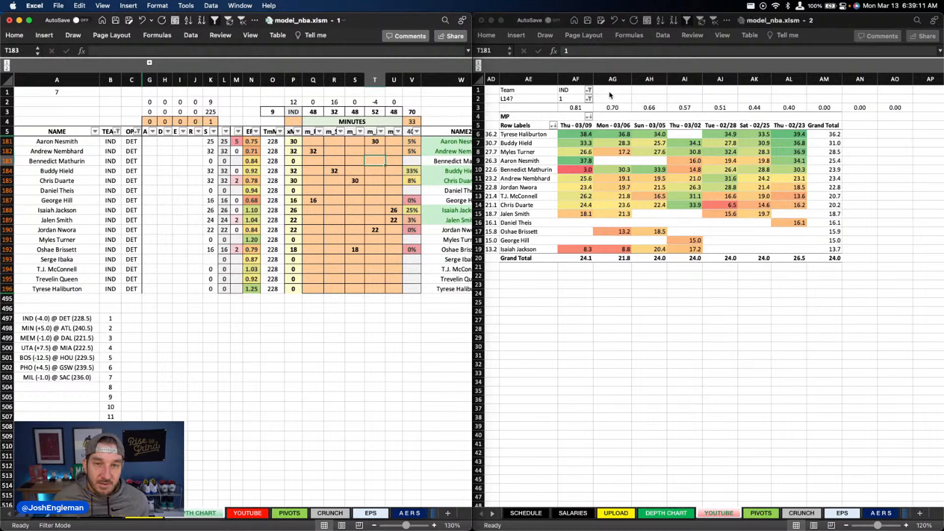
key(Down)
key(Down)
key(Down)
key(Down)
key(Down)
key(Down)
key(Left)
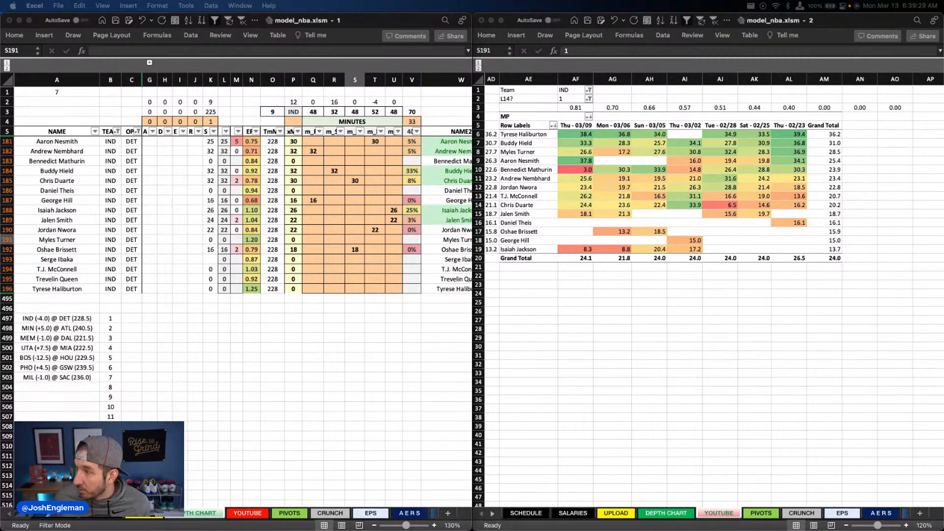
click(378, 266)
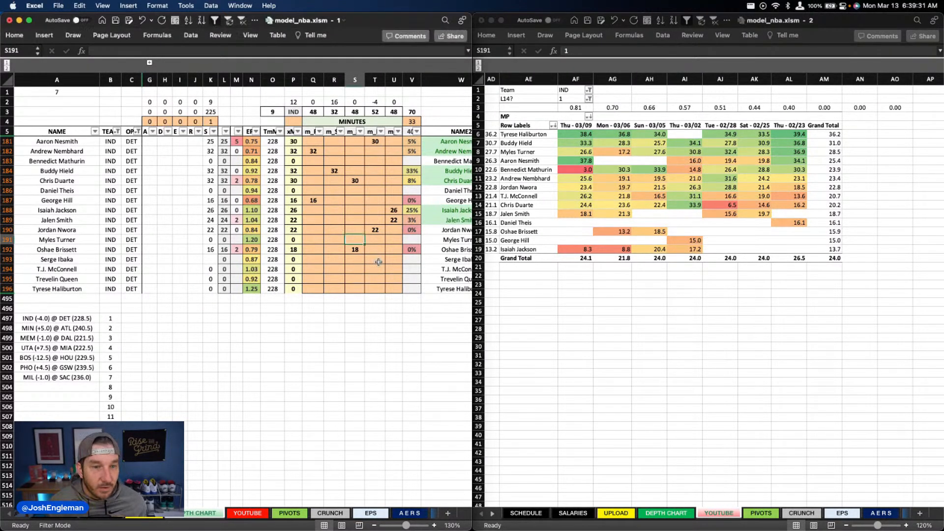
click(334, 279)
text(12)
key(Tab)
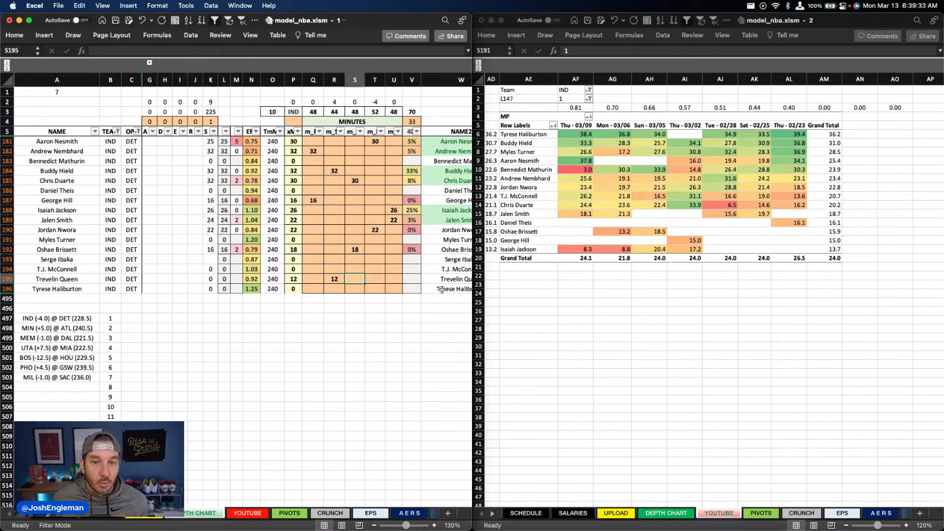
Step: Refresh the pivot table of Indiana's minutes played by game date in the second workbook window
scroll(398, 276, down, 2)
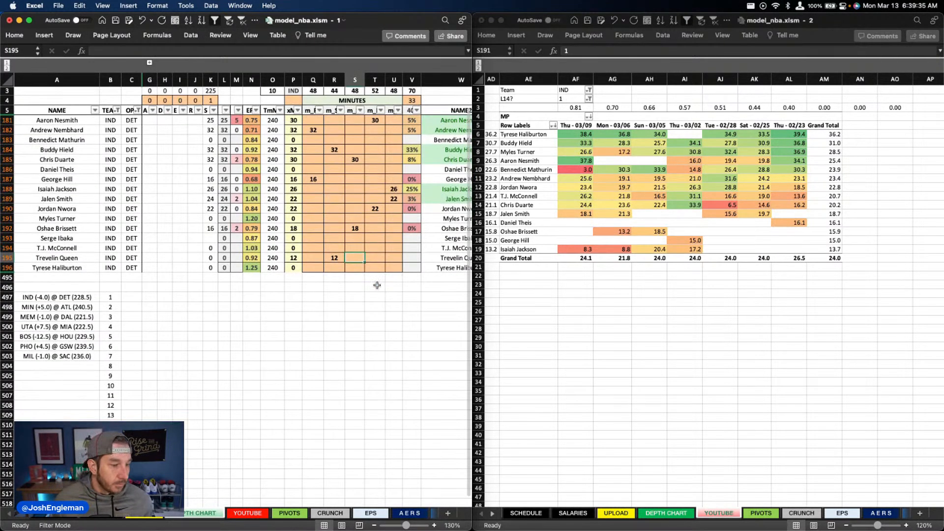
scroll(377, 285, up, 2)
scroll(376, 285, down, 1)
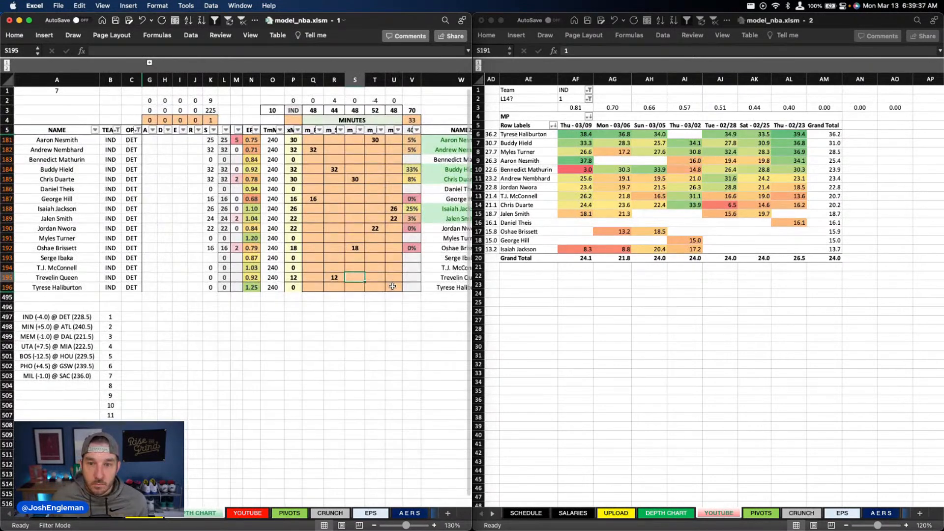
click(596, 206)
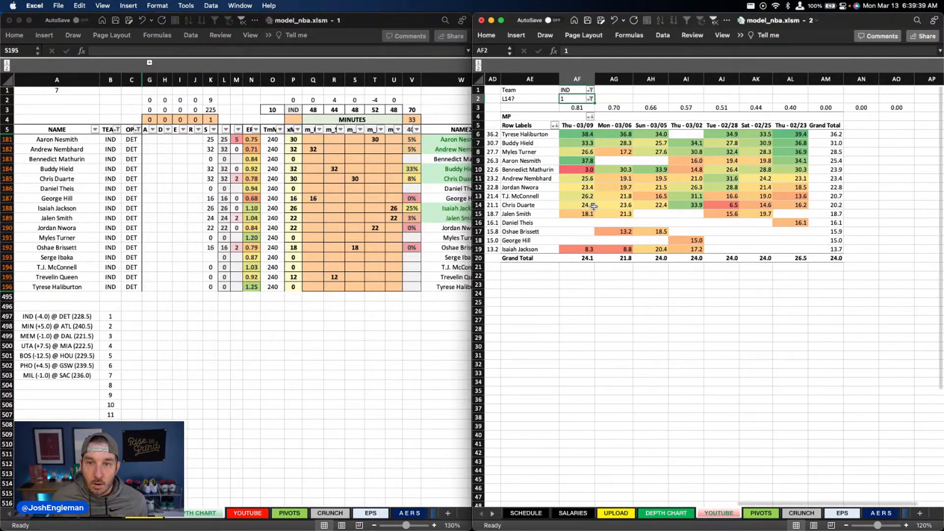
right_click(599, 206)
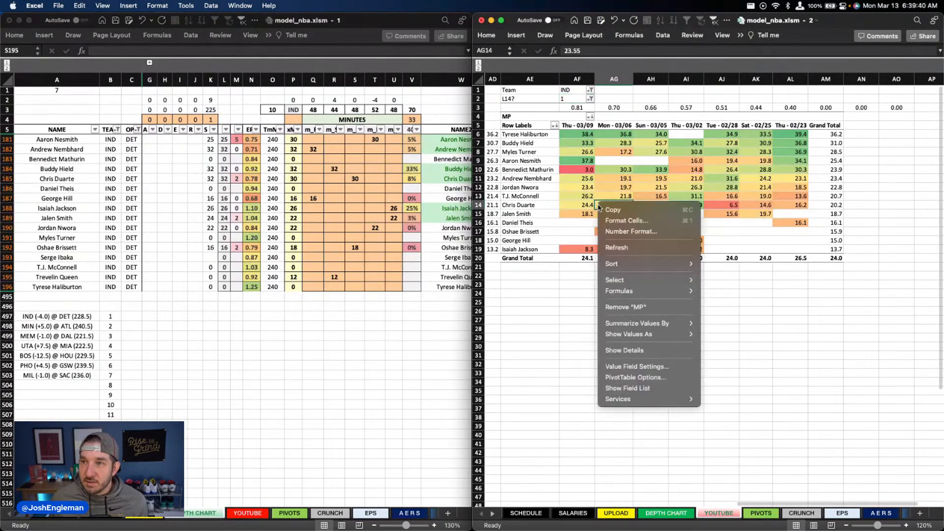
click(628, 247)
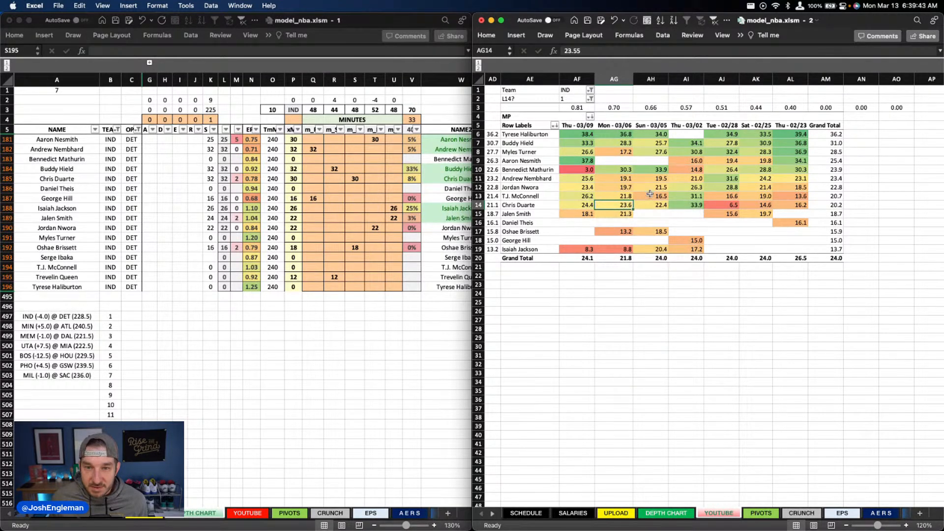
Step: Check Indiana's roster against the pivot table and overwrite the player name in A193 of the depth chart with James Johnson
drag(528, 134, 528, 249)
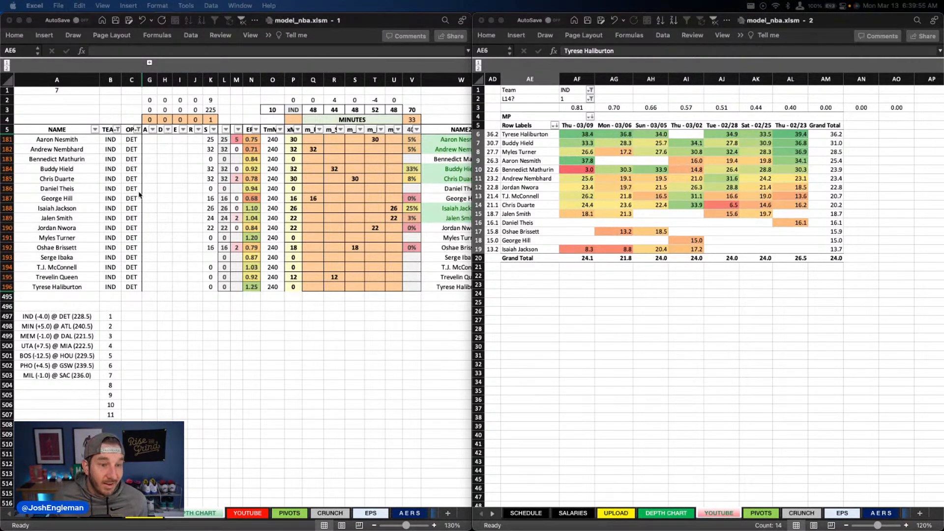
click(74, 229)
click(64, 219)
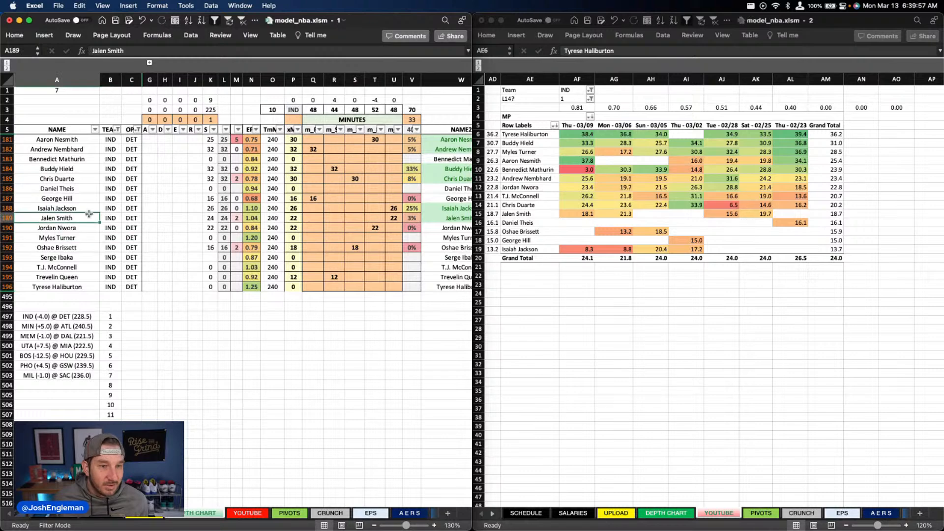
click(84, 259)
text(James Johnson)
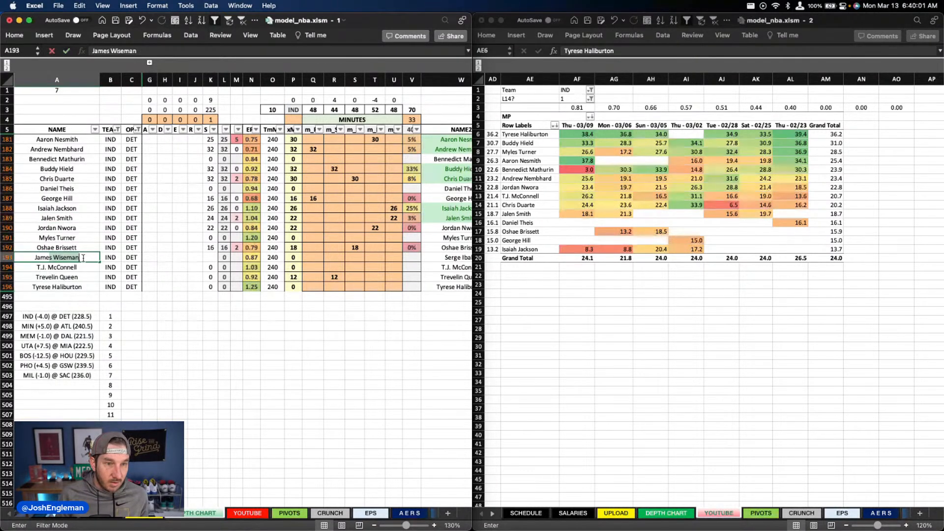
key(Return)
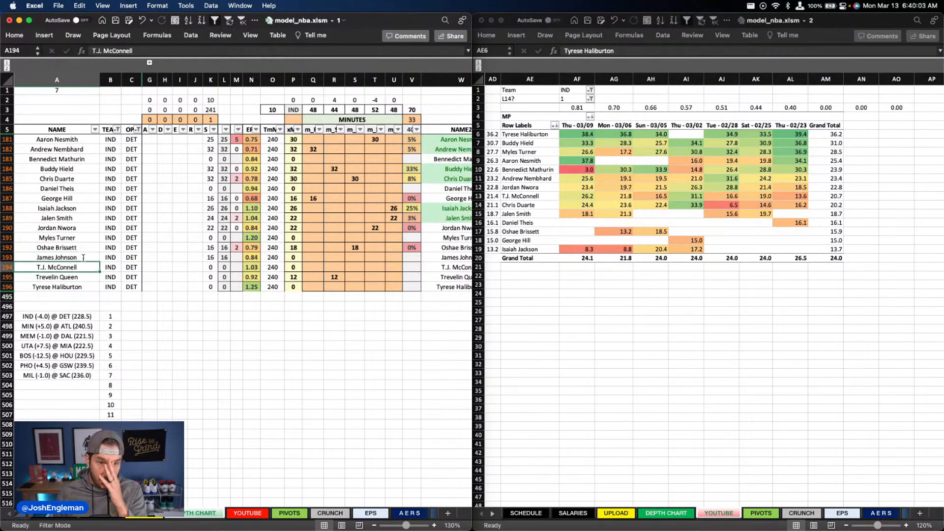
Step: Clear Trevelin Queen's minutes in column R and enter 12 minutes for James Johnson in the same column
click(335, 279)
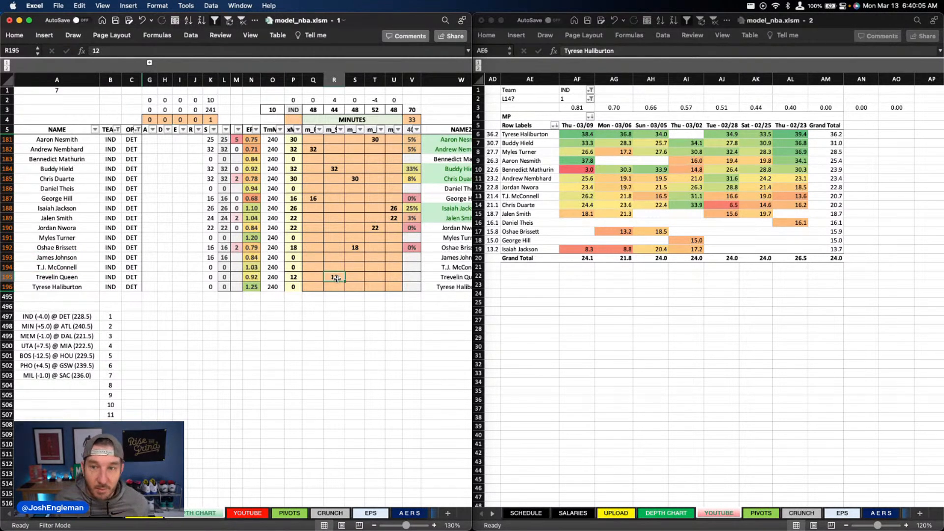
key(Delete)
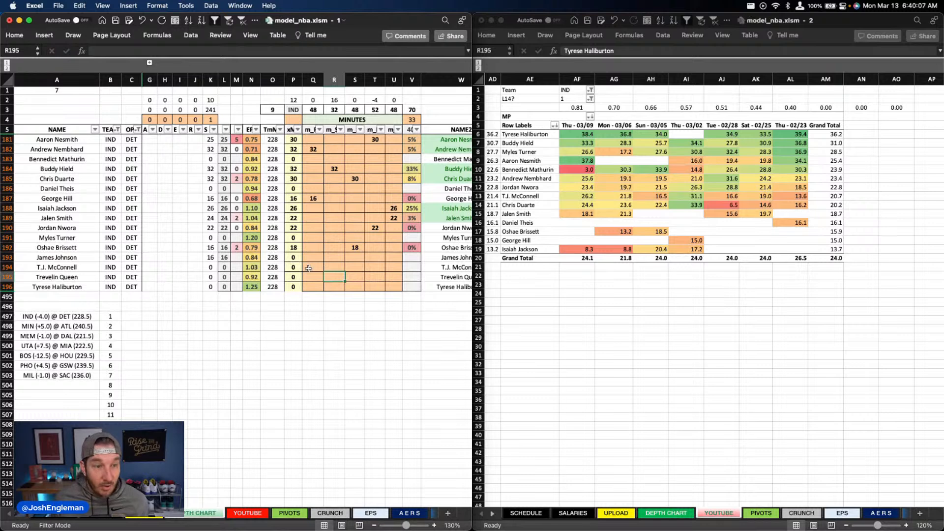
click(313, 259)
click(335, 259)
text(12)
click(363, 261)
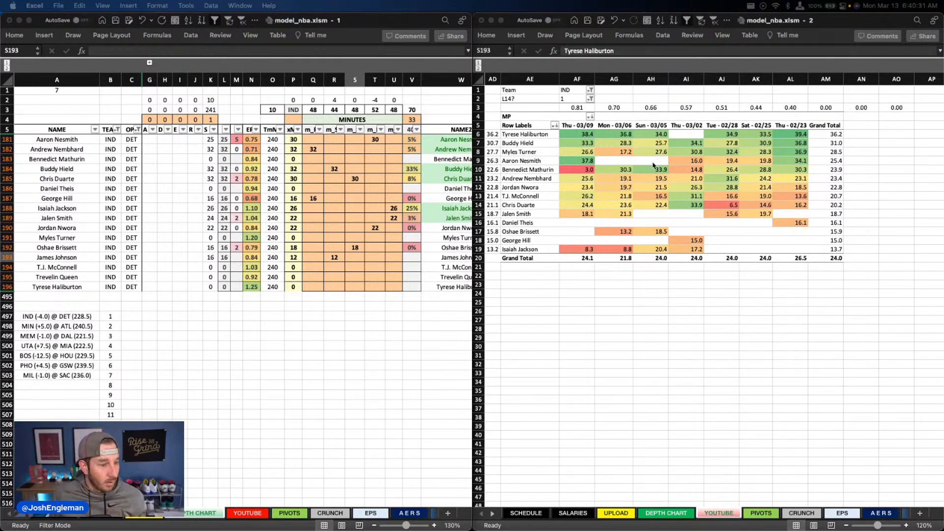
Step: Refresh the Indiana minutes pivot table again from Myles Turner's Mon - 03/06 value
click(616, 169)
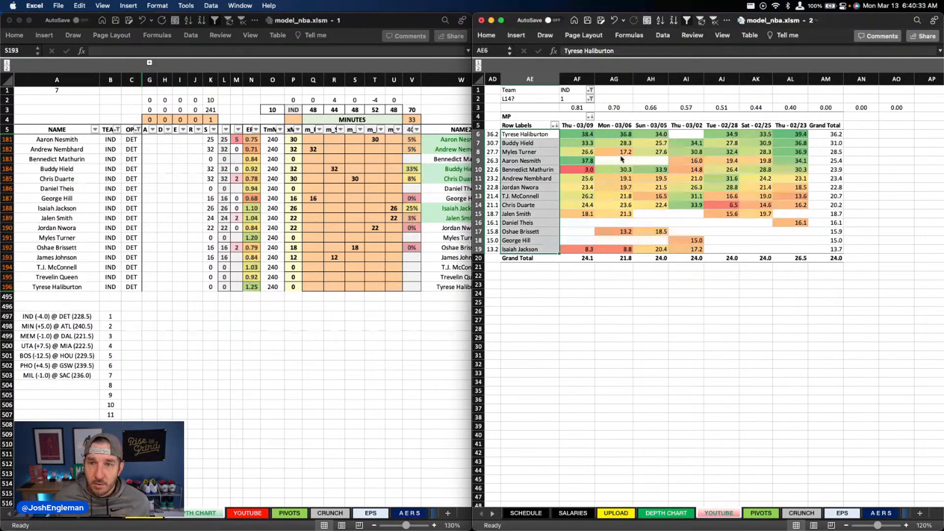
right_click(621, 153)
click(648, 198)
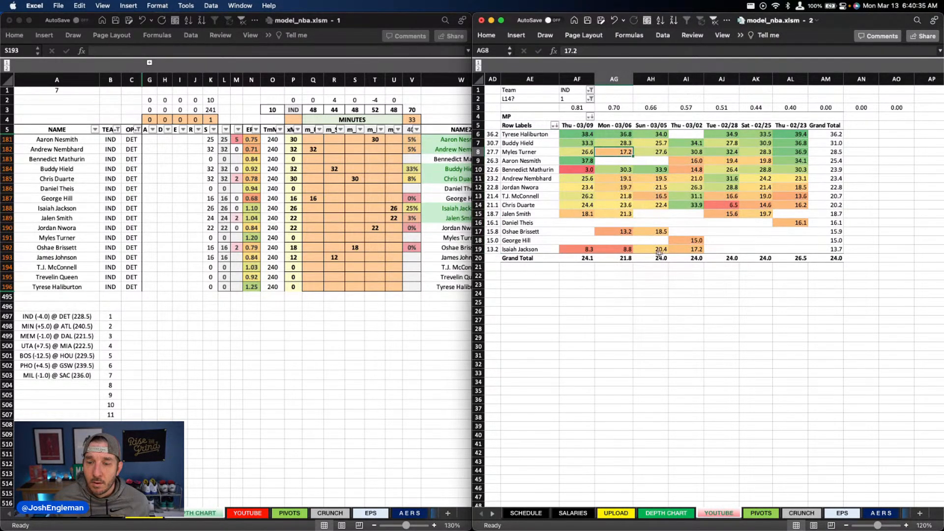
Step: Examine the GameDate column of the EPS sheet's player game log around the change from 3/12/23 to 3/10/23 for missing games
click(379, 521)
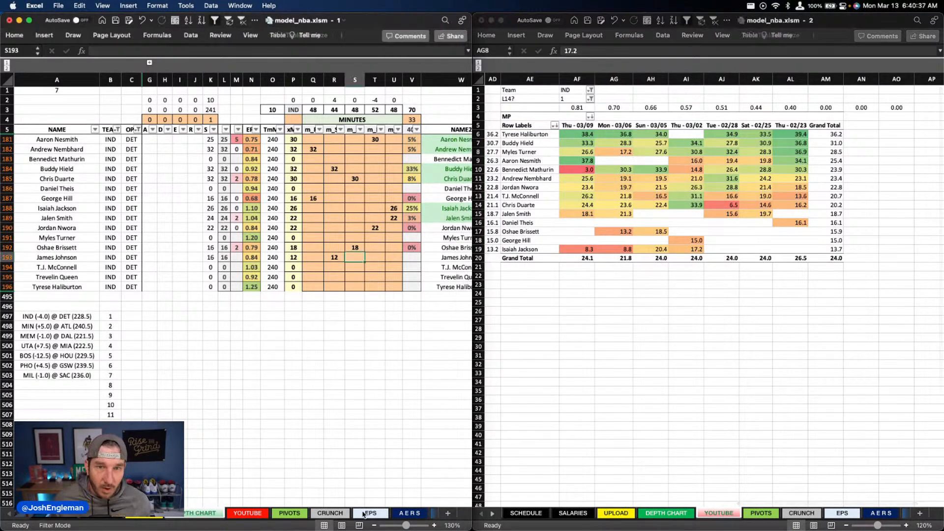
click(370, 514)
scroll(286, 265, down, 20)
scroll(296, 270, right, 2)
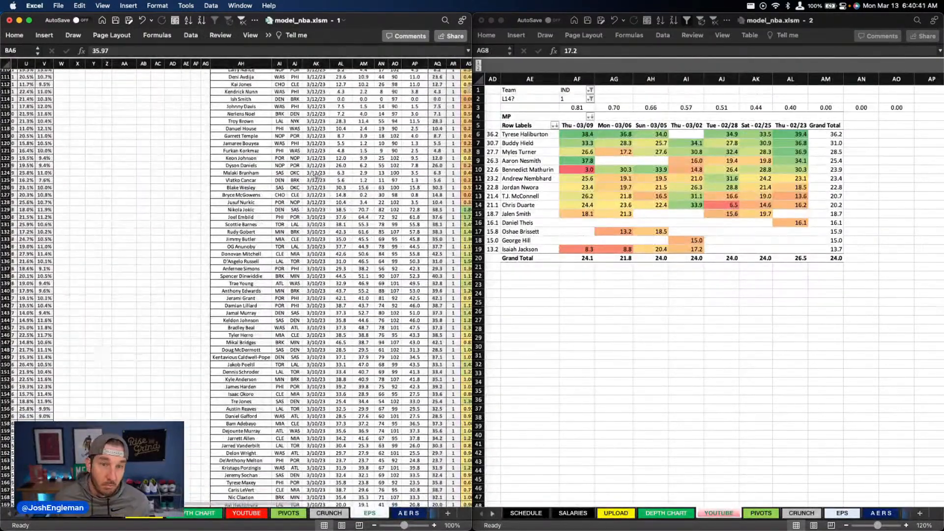
drag(313, 173, 251, 270)
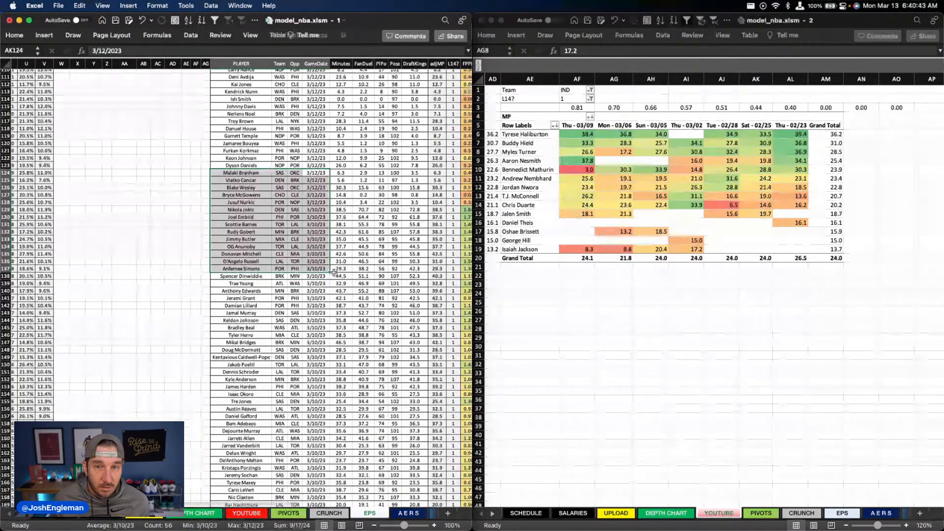
click(360, 268)
drag(318, 195, 248, 261)
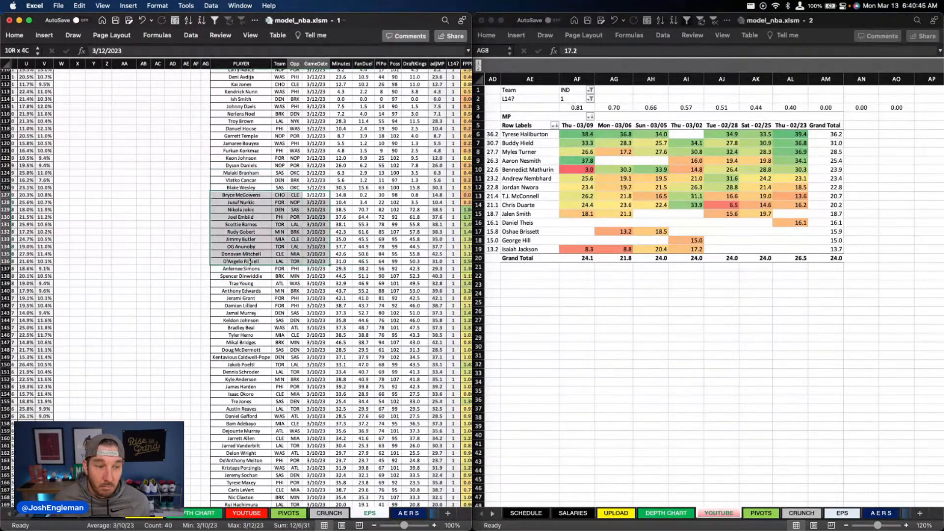
scroll(327, 255, up, 4)
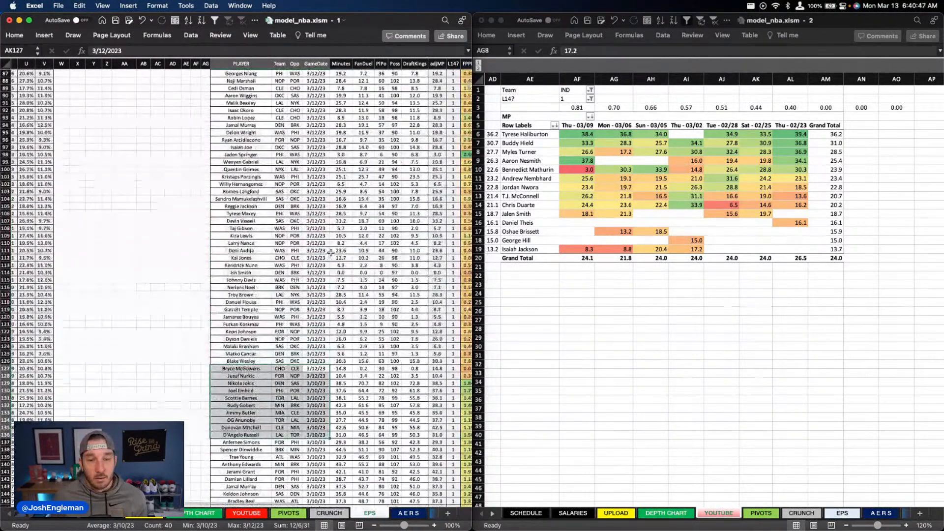
scroll(332, 252, down, 3)
scroll(334, 251, down, 2)
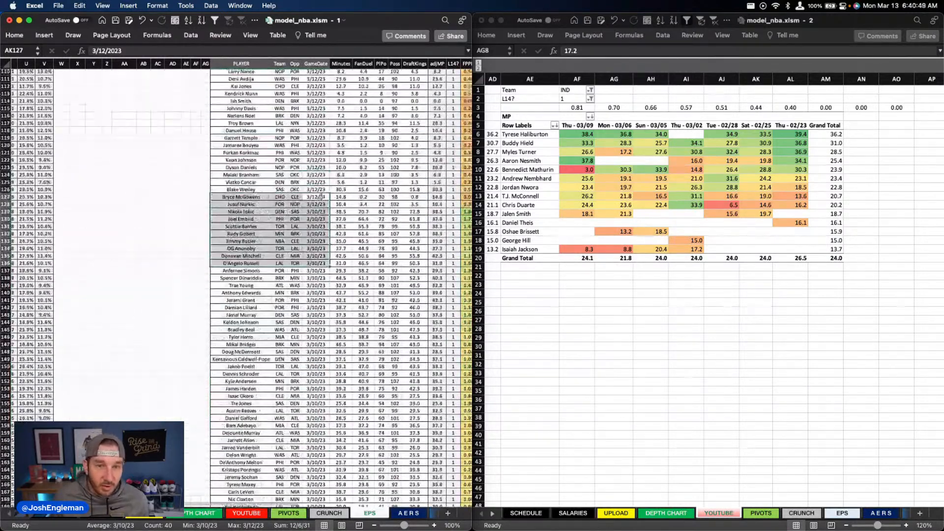
drag(316, 189, 322, 234)
scroll(322, 234, up, 20)
scroll(322, 234, left, 3)
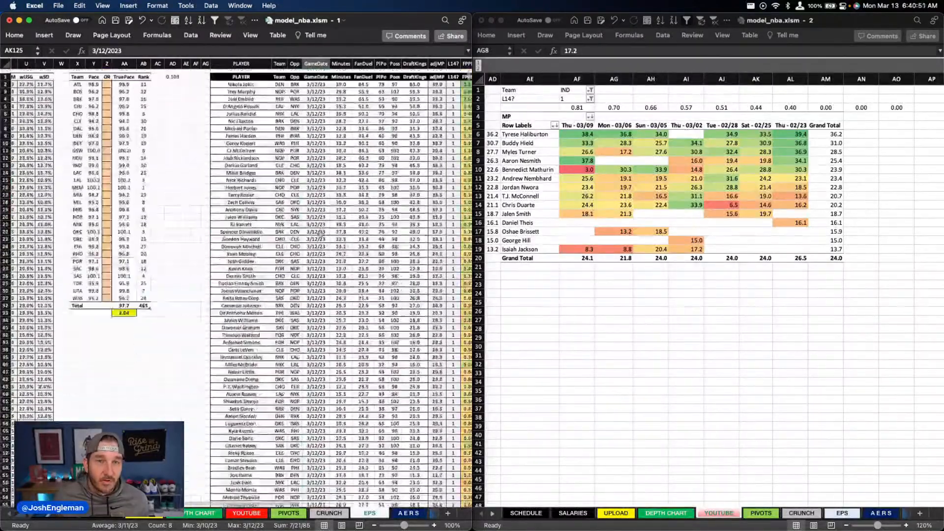
scroll(320, 236, left, 10)
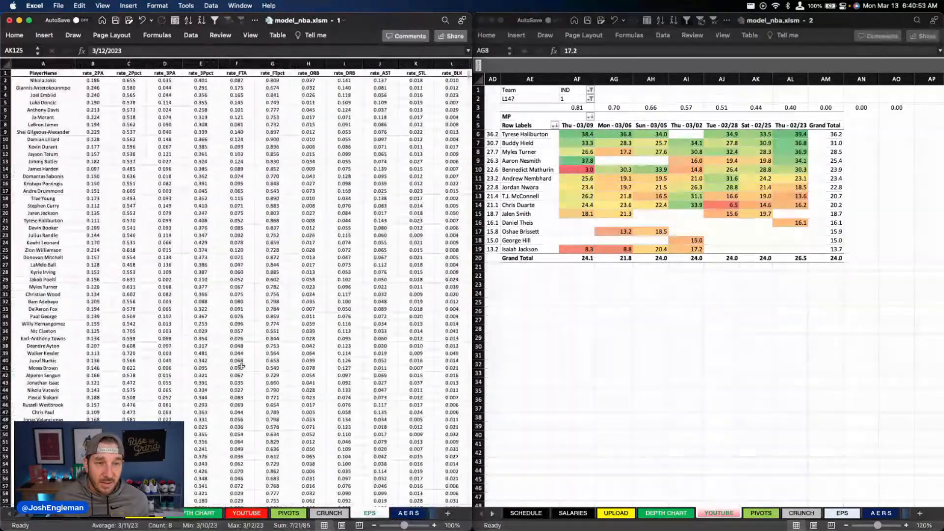
Step: Return to the DEPTH CHART sheet and enlarge the first workbook window to fill the screen
click(206, 513)
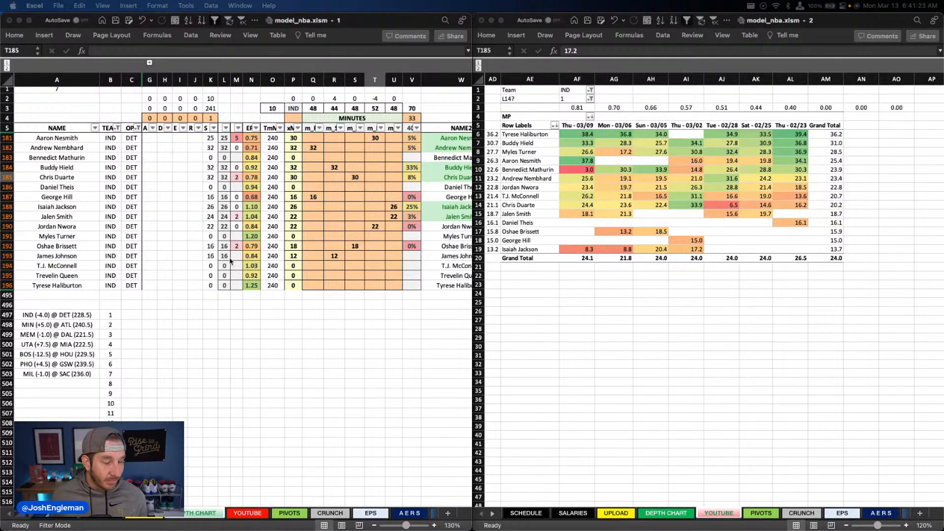
click(370, 22)
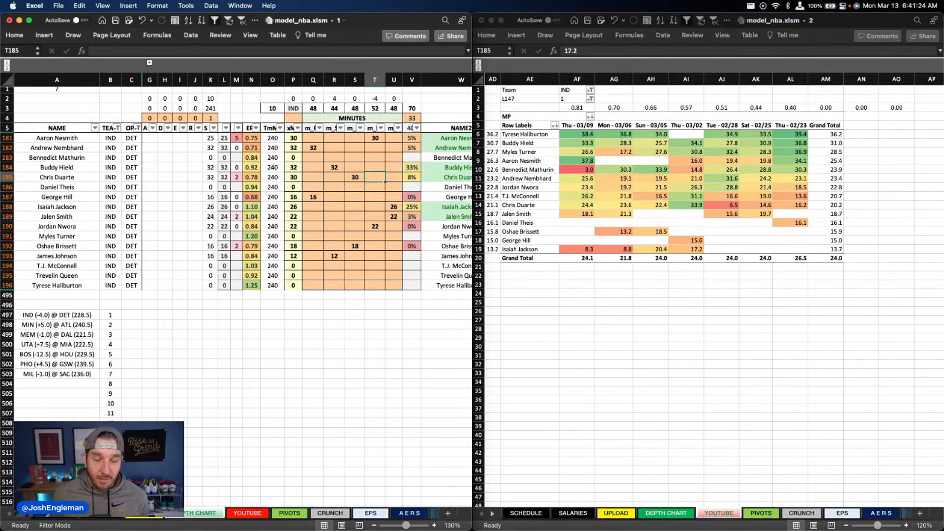
double_click(370, 22)
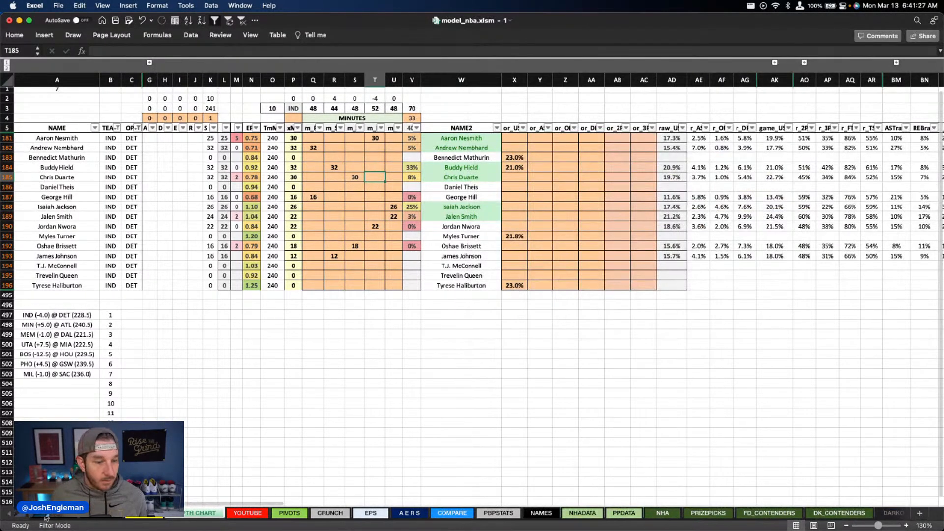
Step: Set the game date in cell AY1 of the CLEANER sheet to 2023-03-11
scroll(492, 513, right, 5)
click(614, 513)
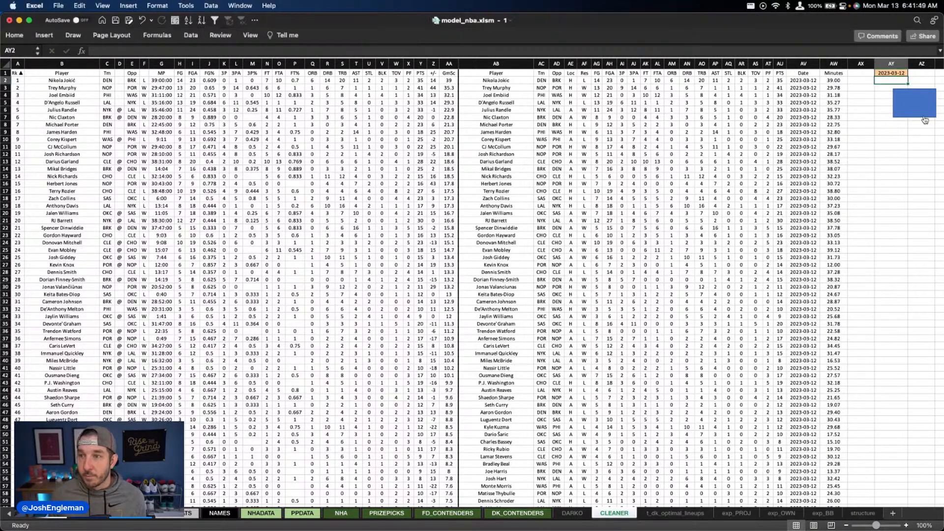
click(898, 74)
text(3/11/2023)
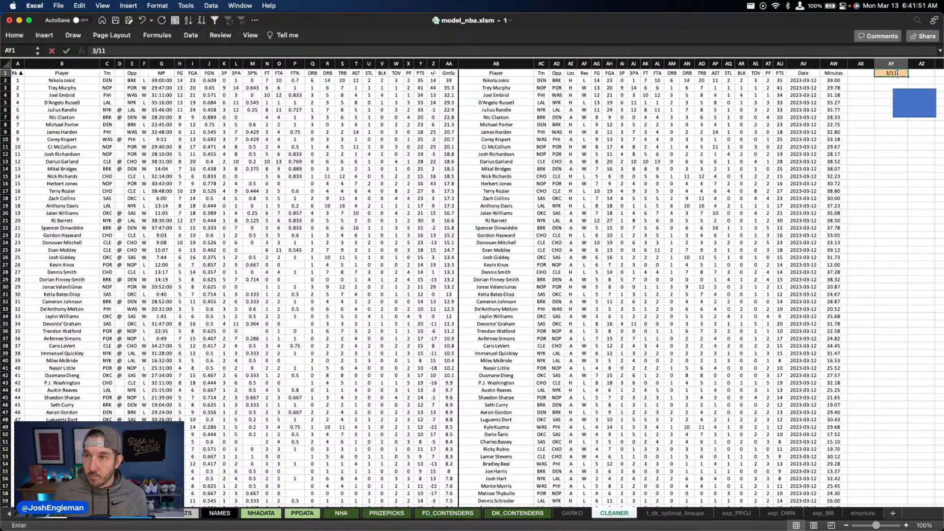
key(Return)
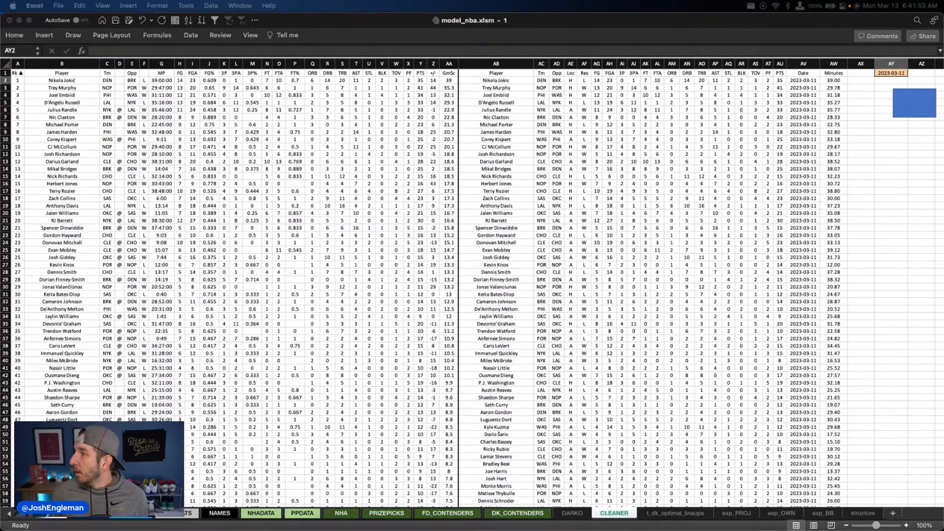
Step: Run the CLEANER sheet's macro shape to load and copy the cleaned 2023-03-11 box scores, and clear the copy selection
click(878, 148)
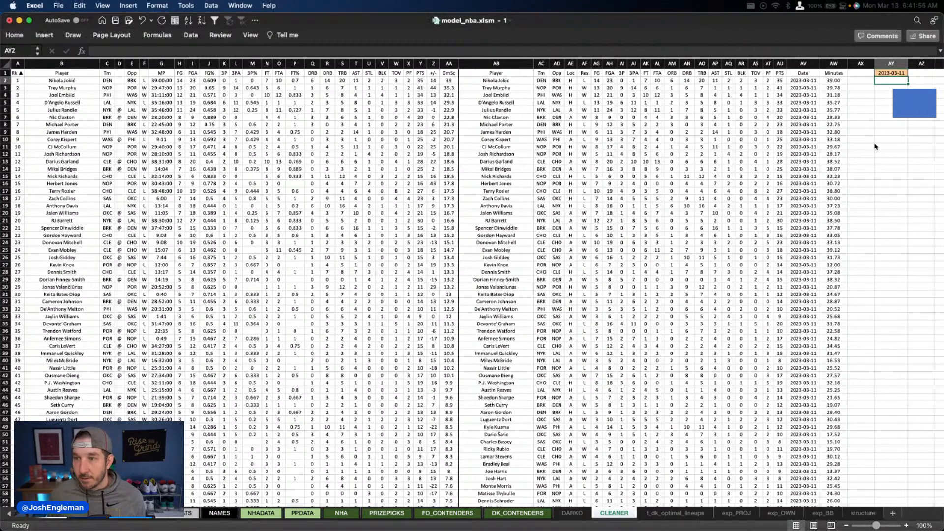
click(904, 101)
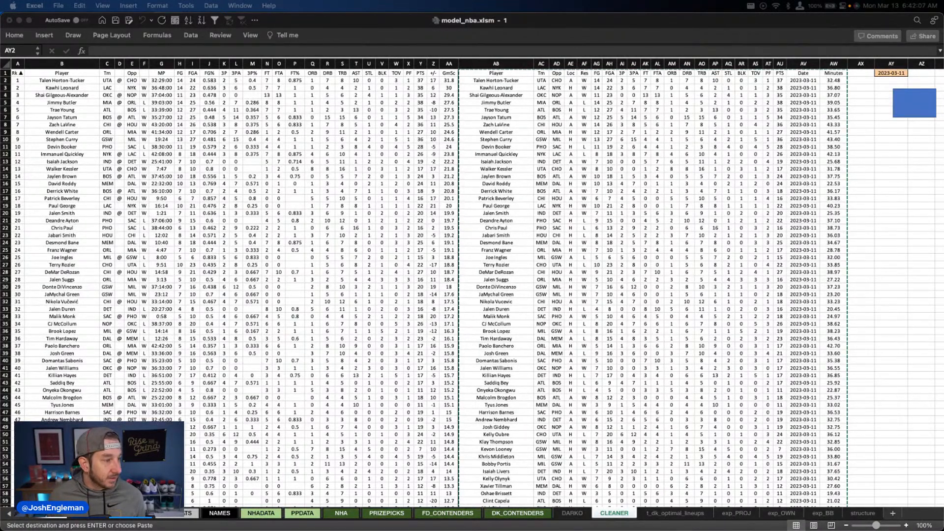
key(Escape)
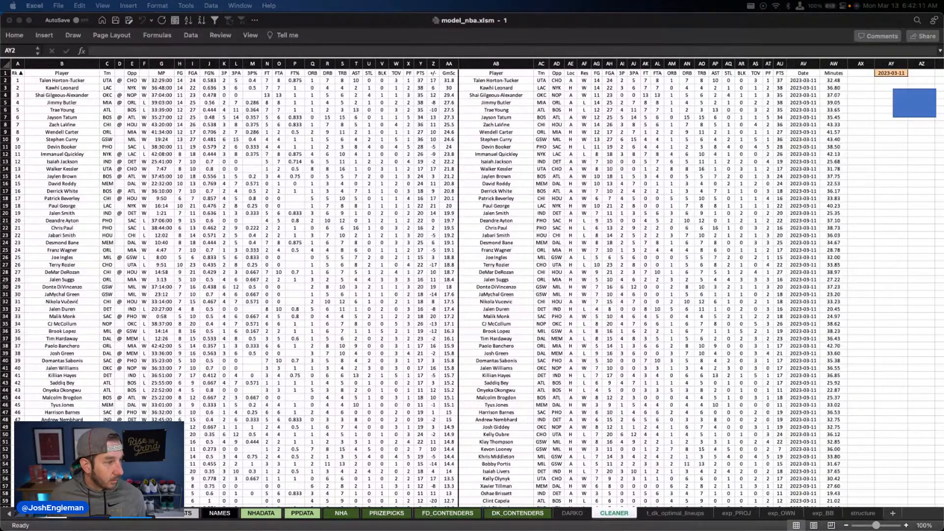
key(super+Tab)
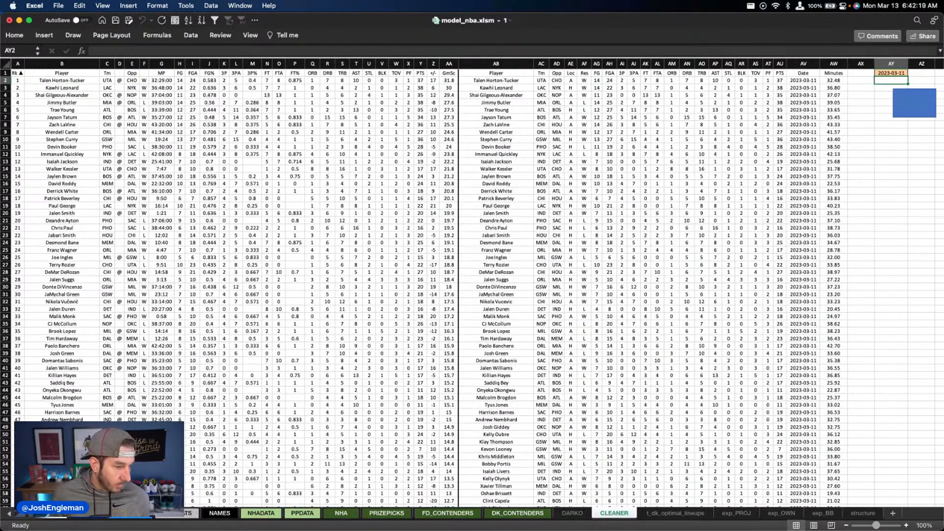
key(super+Tab)
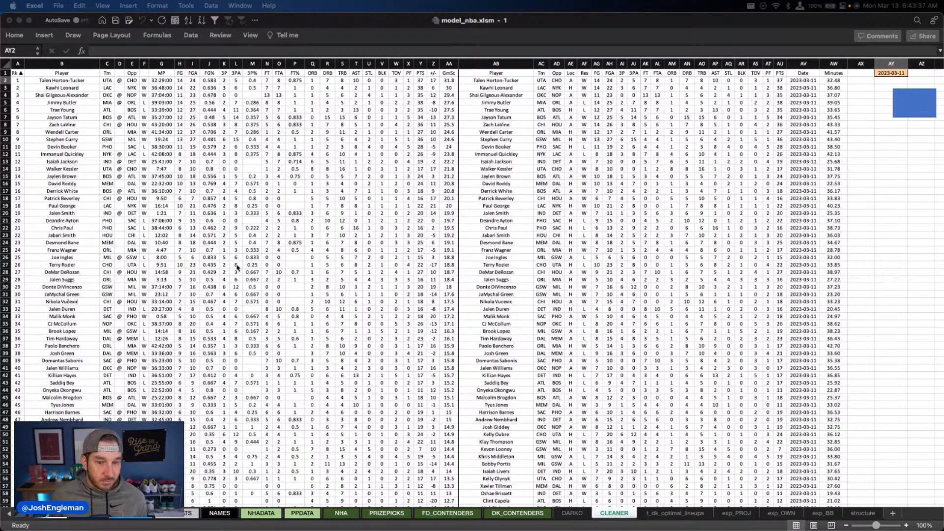
click(279, 444)
click(408, 235)
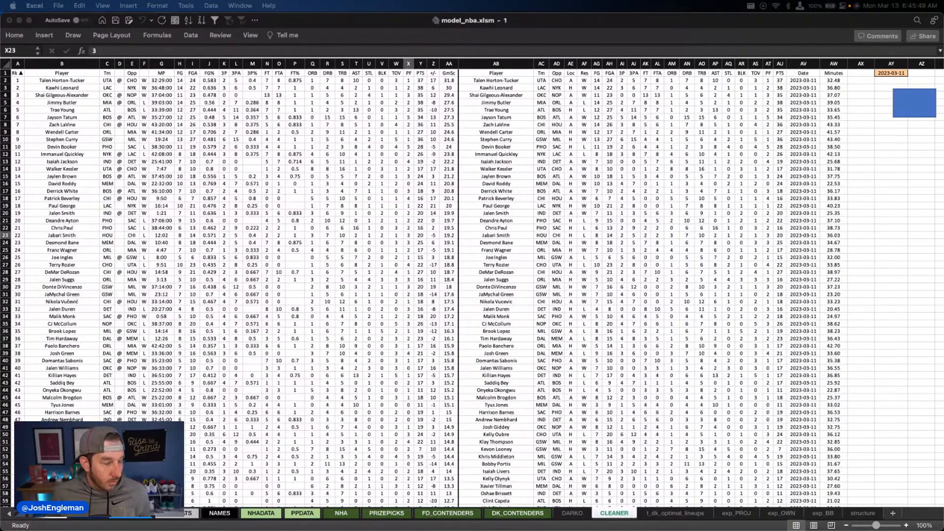
click(420, 283)
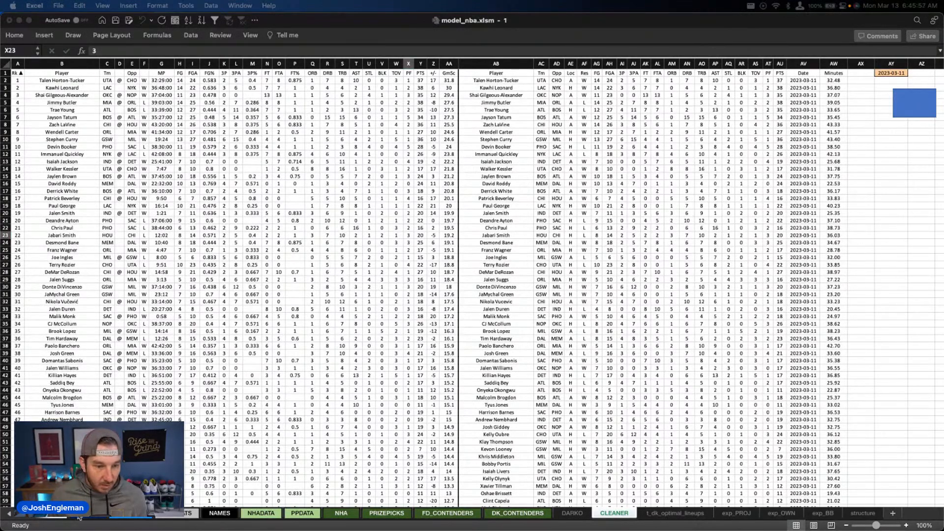
Step: Refresh the team pace table on the EPS sheet and check the TruePace total formula
click(148, 513)
click(148, 513)
right_click(726, 123)
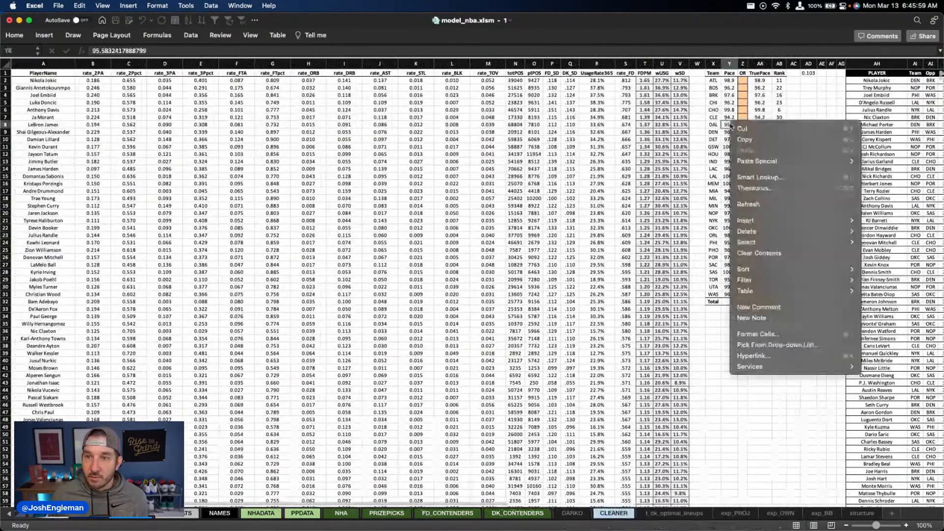
click(775, 295)
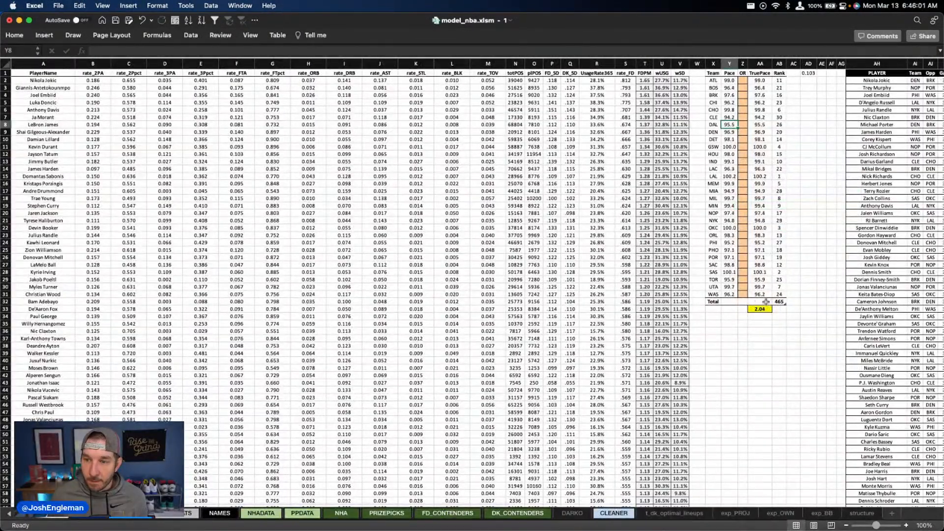
click(765, 302)
click(776, 301)
click(772, 316)
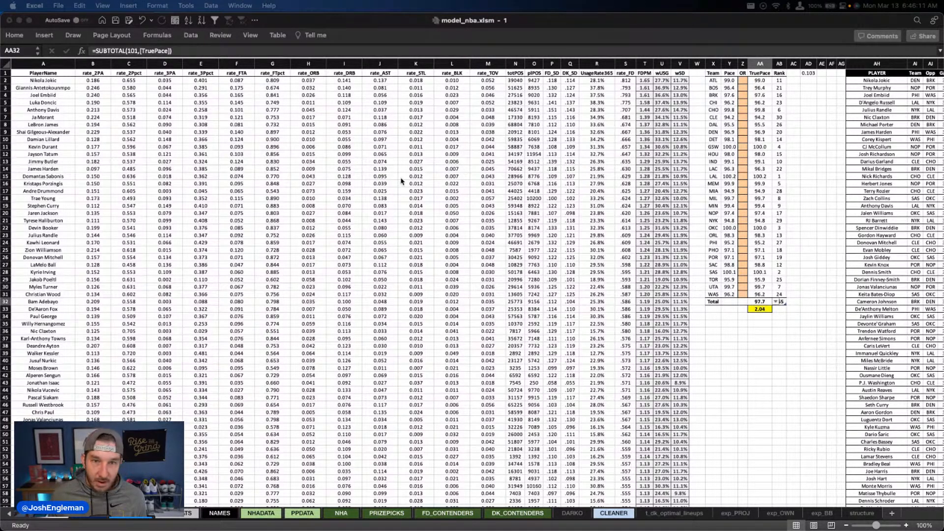
Step: Refresh the player game log table on the EPS sheet
scroll(402, 182, right, 3)
scroll(403, 182, right, 6)
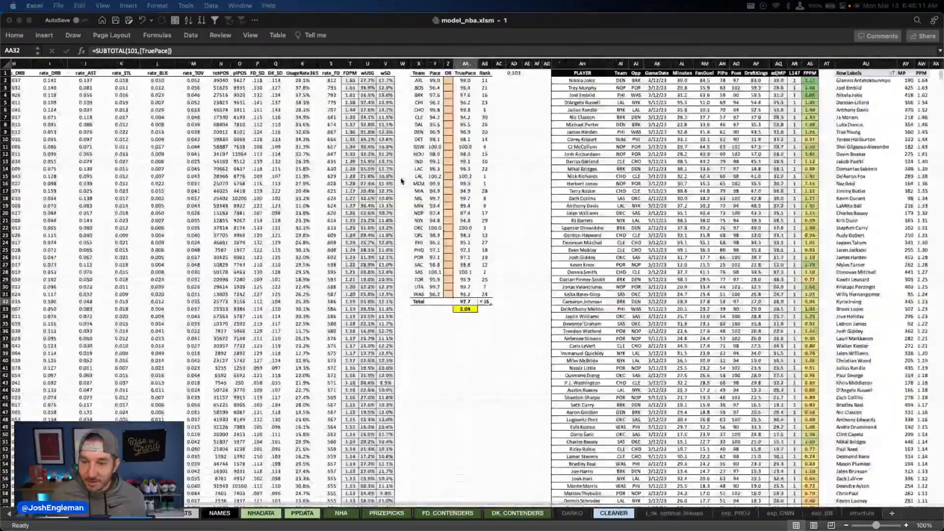
right_click(697, 154)
click(778, 234)
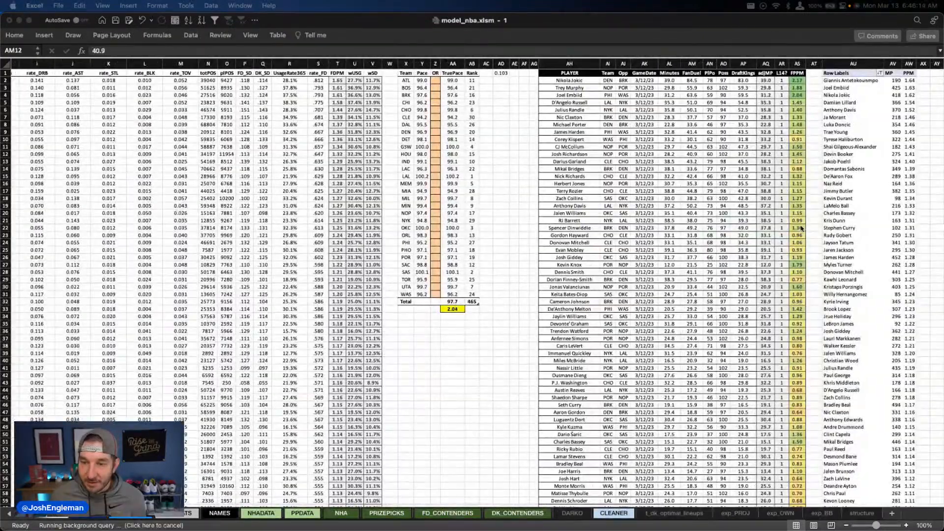
Step: Stop the running background refresh of the EPS sheet's external data query and save the workbook
scroll(772, 219, right, 5)
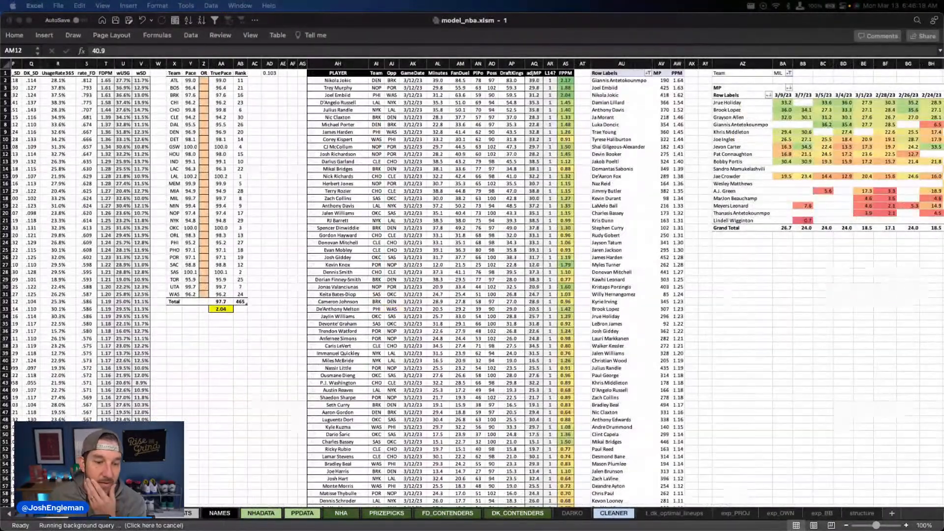
click(156, 526)
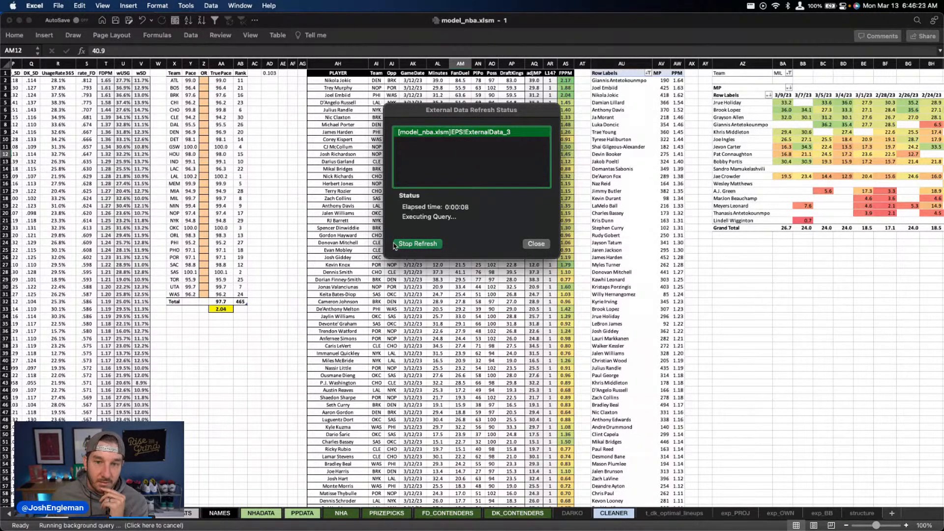
click(395, 244)
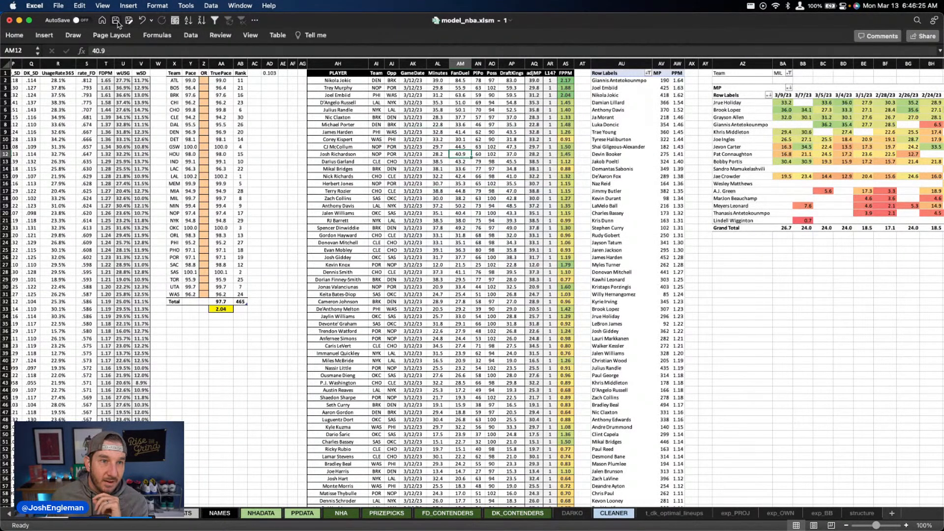
click(116, 21)
Step: Refresh the player game log table on the EPS sheet and copy the adjMP to FPPM formulas down its rows
right_click(445, 148)
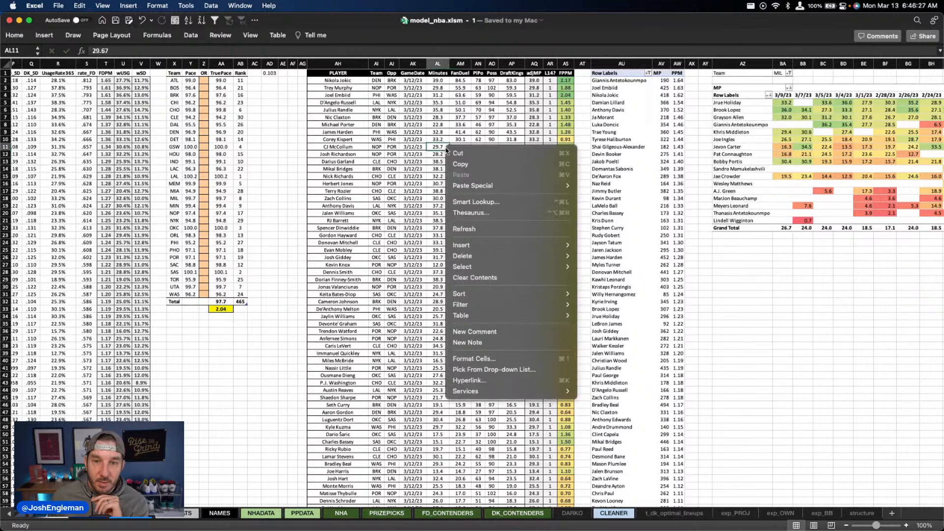
click(472, 229)
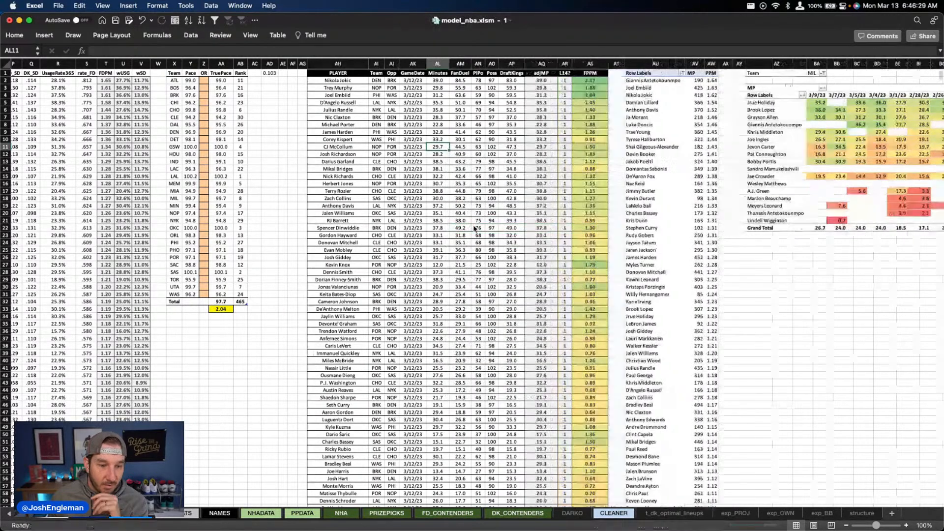
drag(542, 102, 586, 105)
key(cmd+c)
key(cmd+shift+Down)
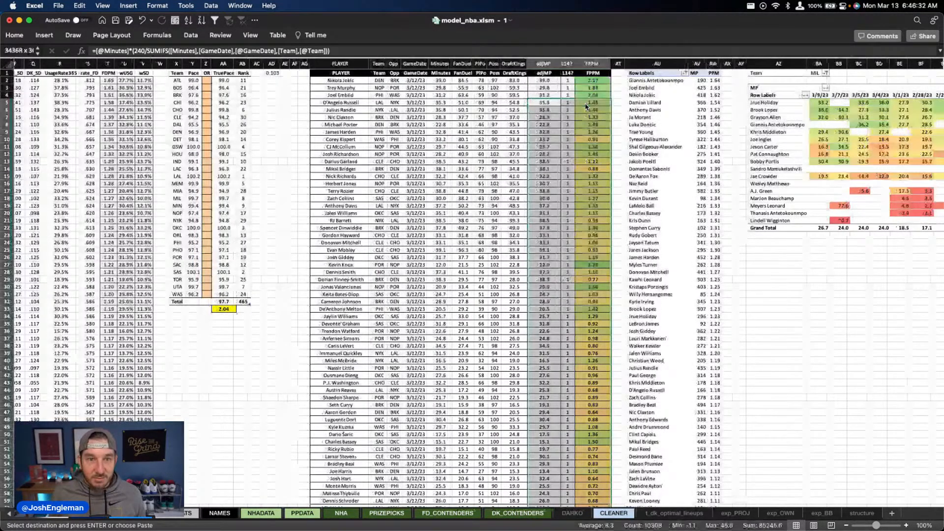
Step: Refresh the team pace table on the EPS sheet
click(272, 190)
scroll(272, 191, left, 10)
right_click(214, 140)
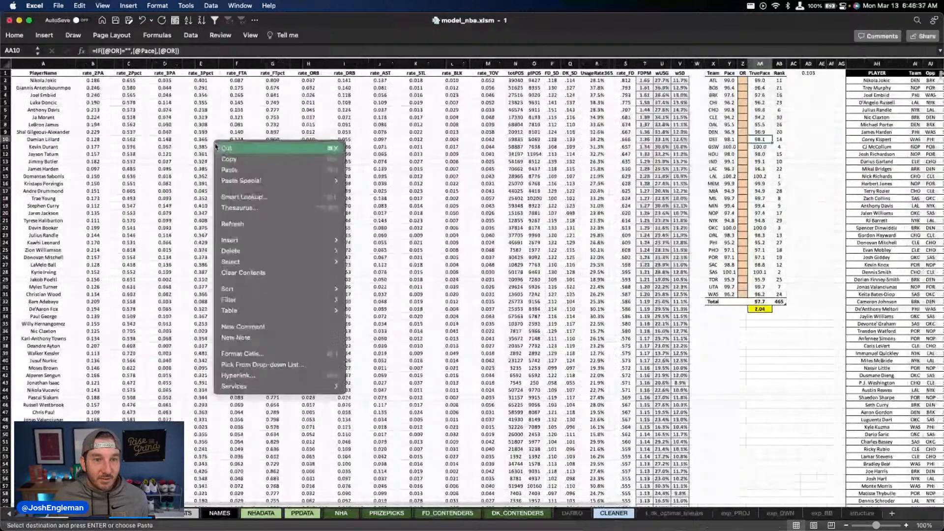
key(Escape)
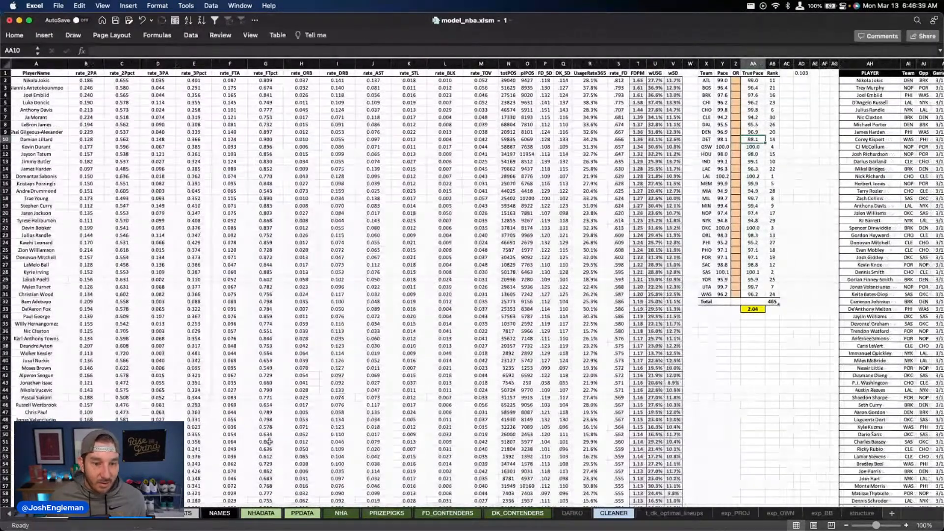
click(229, 493)
Step: Show the YOUTUBE sheet, place the two workbook windows side by side, and open the DEPTH CHART sheet in the first one
click(10, 515)
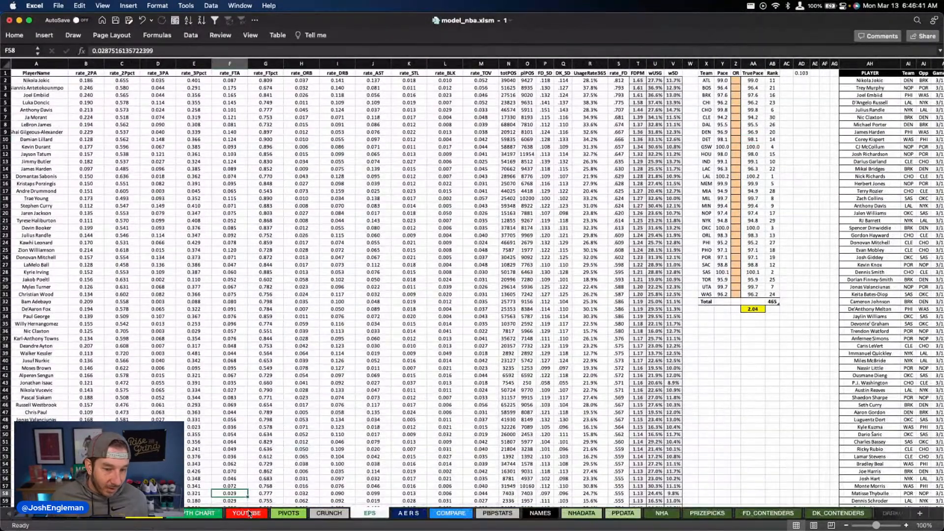
click(247, 513)
key(ctrl+alt+Left)
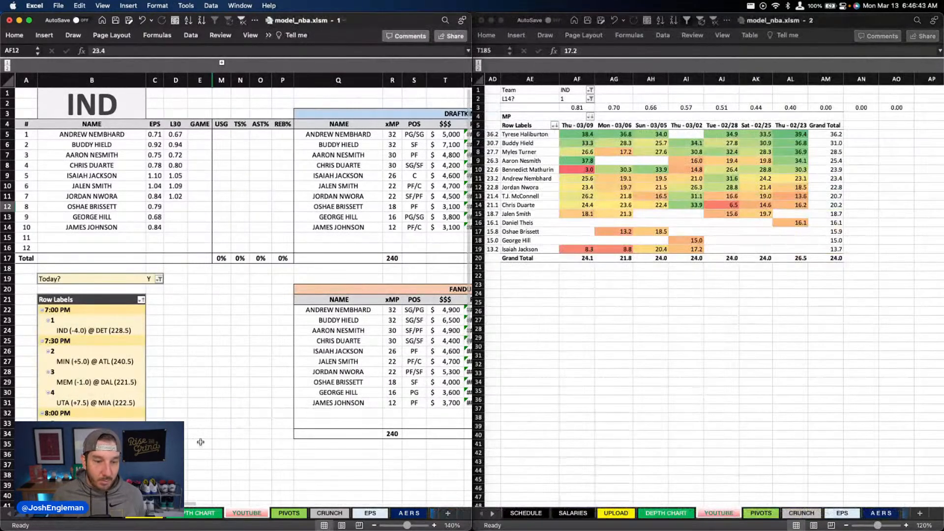
click(187, 517)
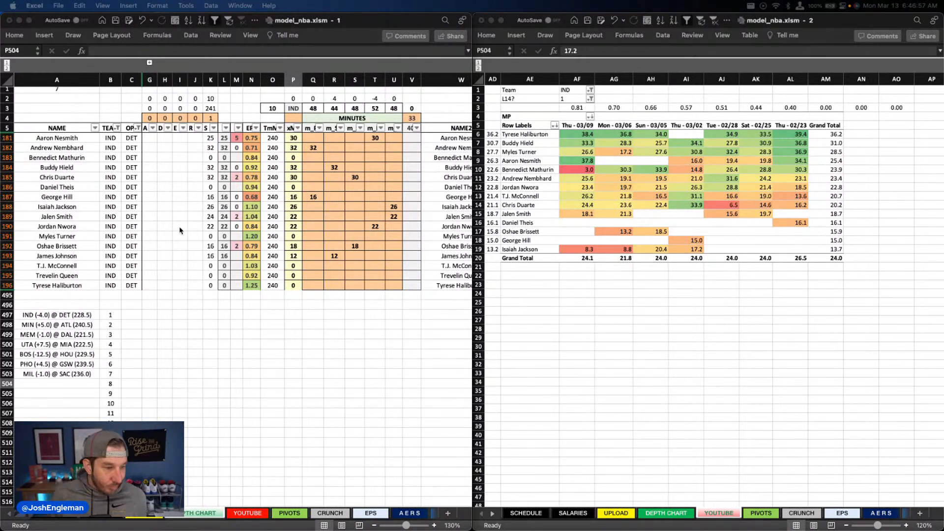
Step: Set James Johnson's shooting guard minutes to 14 and Oshae Brissett's small forward minutes to 16
click(337, 240)
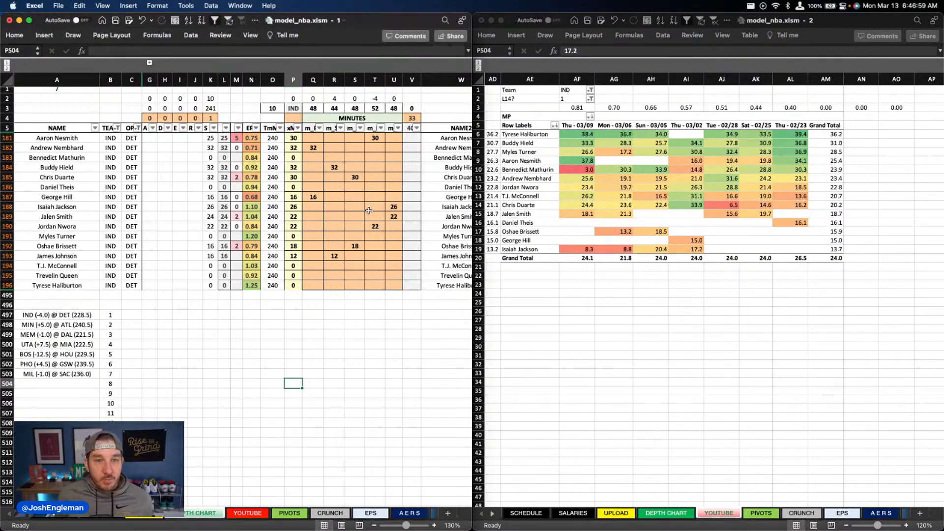
click(336, 256)
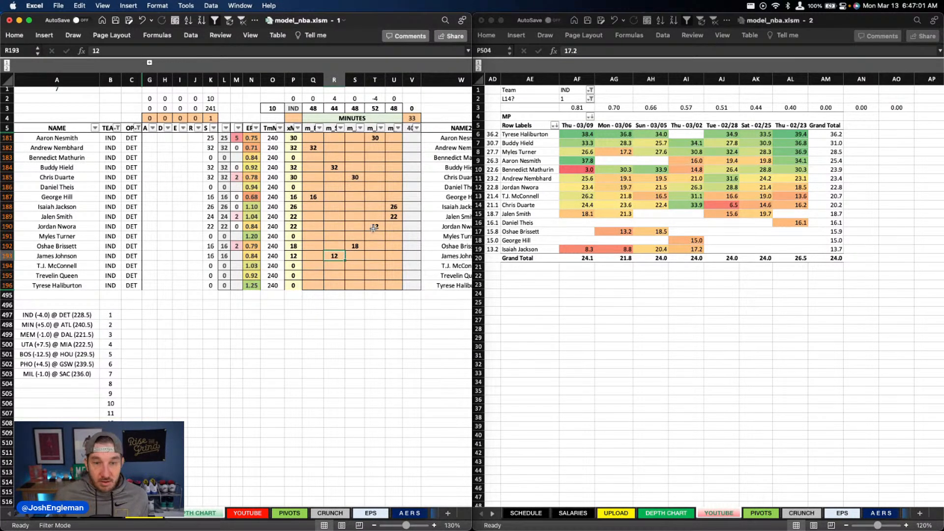
text(14)
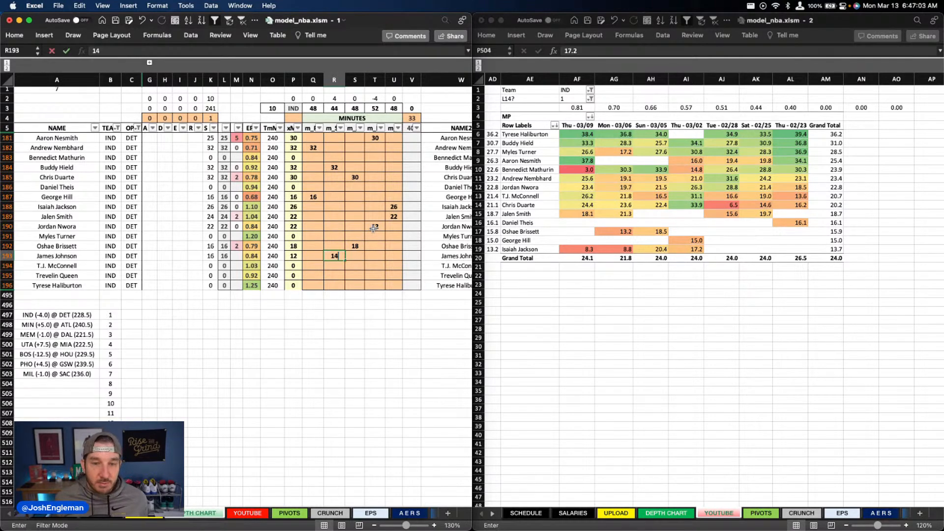
key(Up)
key(Right)
text(16)
key(Return)
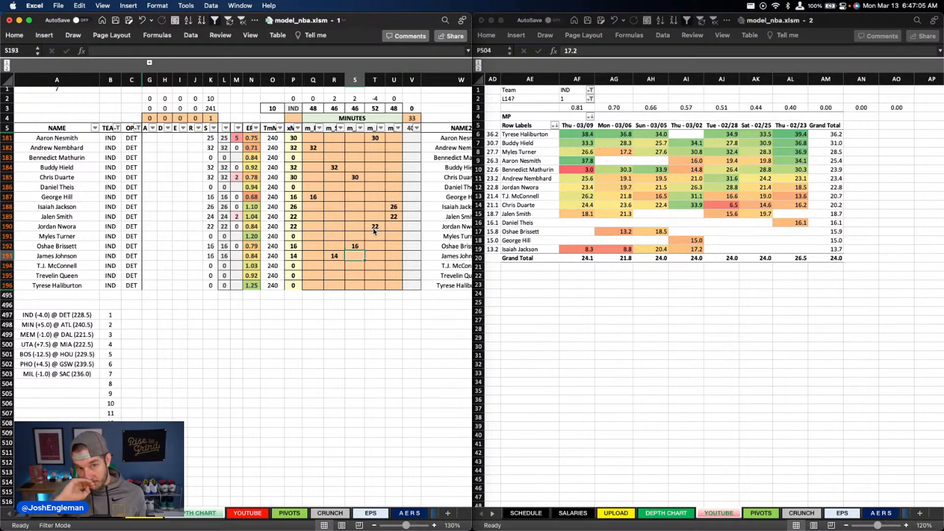
Step: Clear the usage override values for the Indiana players from Andrew Nembhard down to Tyrese Haliburton
scroll(335, 221, right, 10)
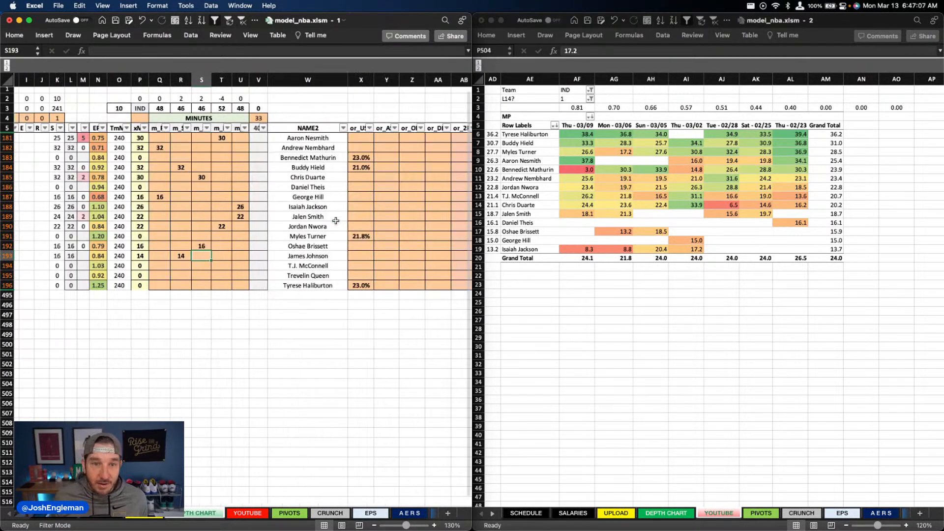
scroll(336, 220, left, 3)
drag(208, 148, 209, 285)
scroll(274, 226, left, 15)
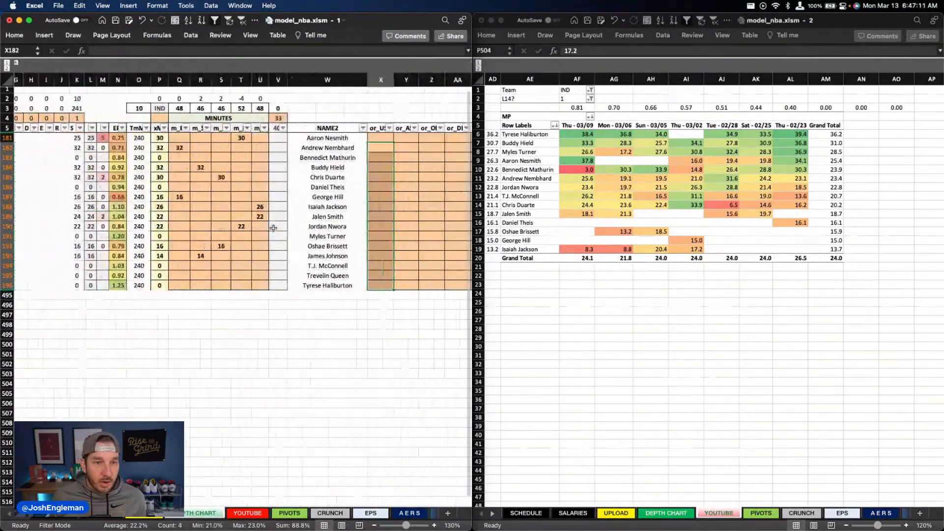
scroll(274, 227, right, 1)
key(Delete)
scroll(274, 227, left, 1)
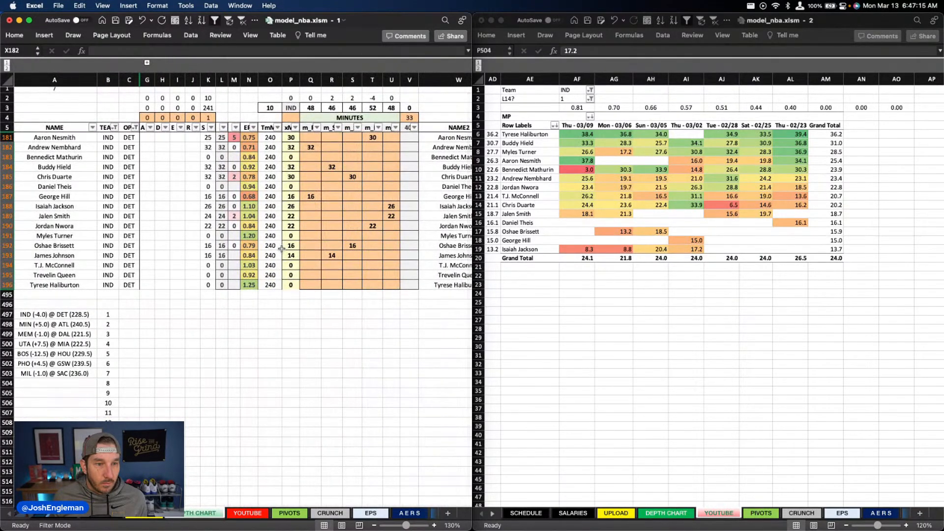
Step: Examine the Indiana rows' rate, ranking and probability columns and their formulas to trace the broken projection values
click(332, 255)
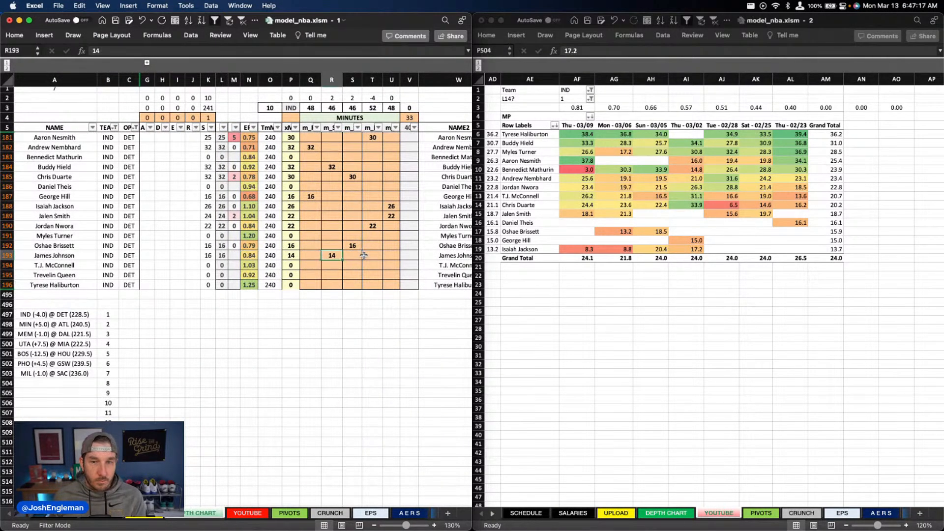
key(Delete)
scroll(374, 253, right, 5)
scroll(374, 252, right, 3)
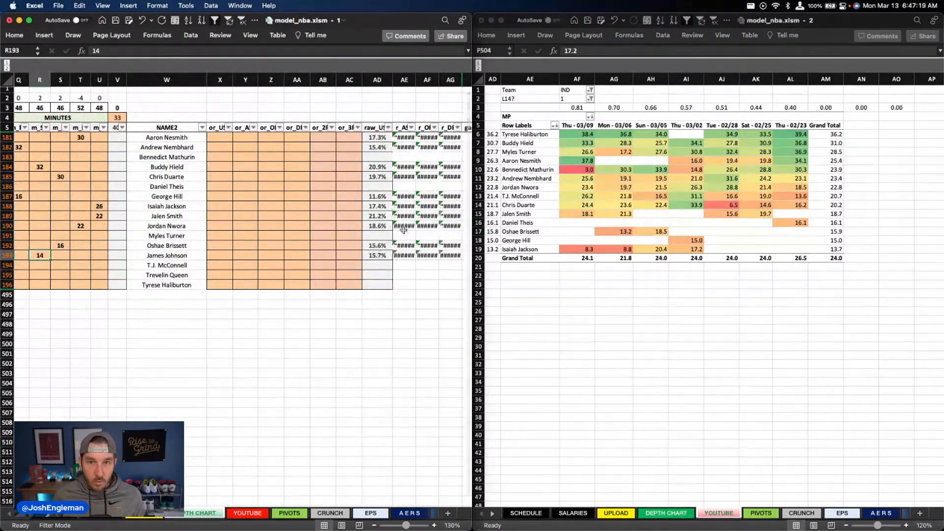
click(426, 226)
scroll(425, 226, right, 5)
scroll(425, 226, right, 1)
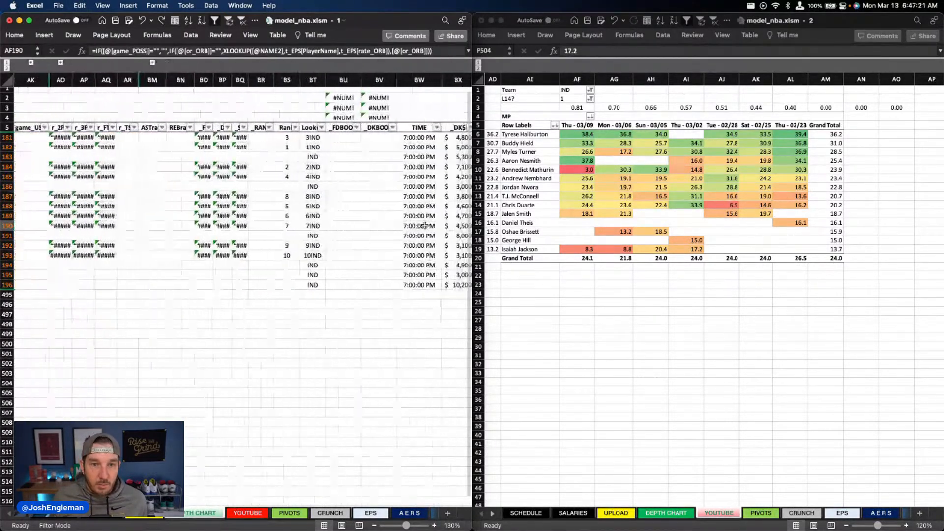
scroll(425, 226, left, 8)
click(166, 198)
scroll(166, 199, left, 6)
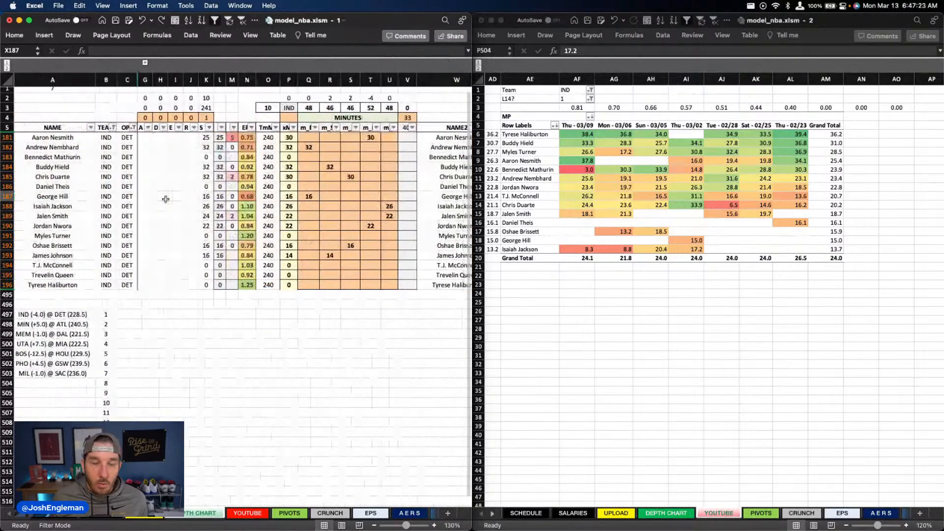
click(131, 177)
scroll(278, 204, right, 3)
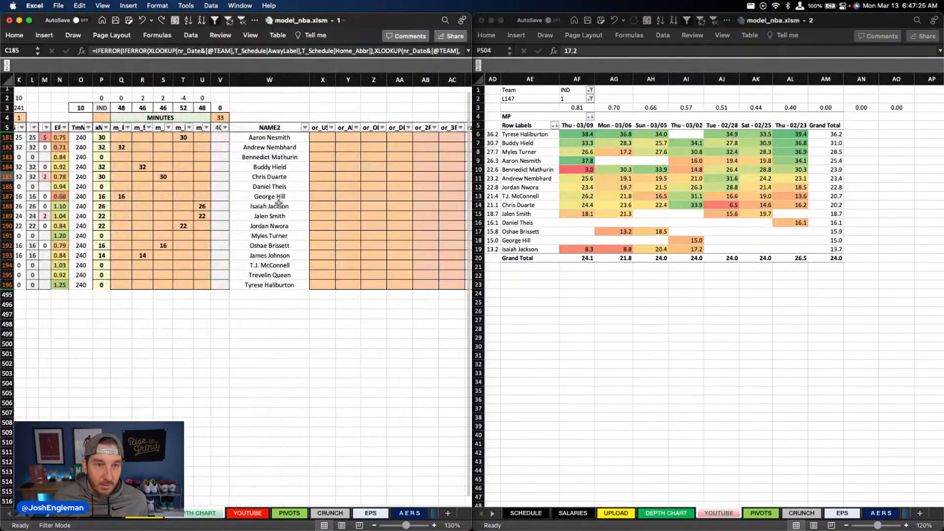
scroll(278, 203, right, 2)
click(172, 156)
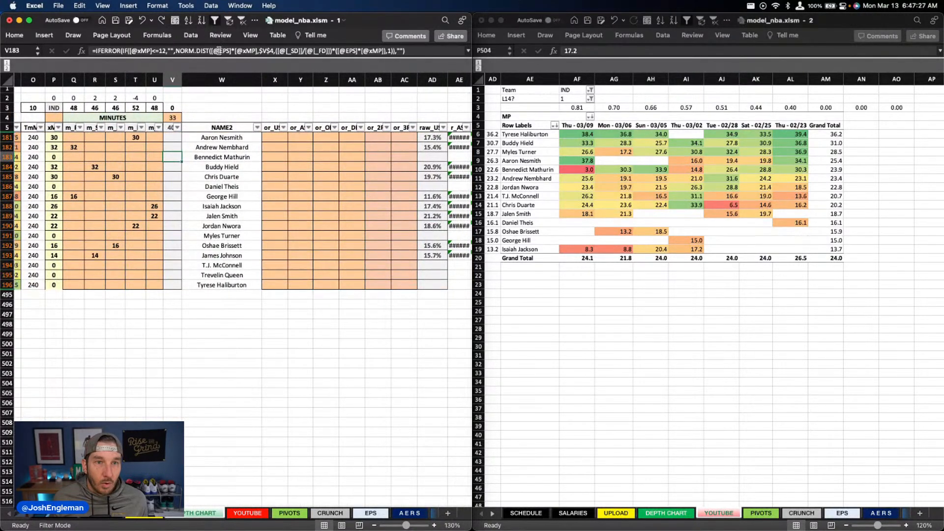
scroll(314, 165, left, 4)
scroll(315, 165, right, 5)
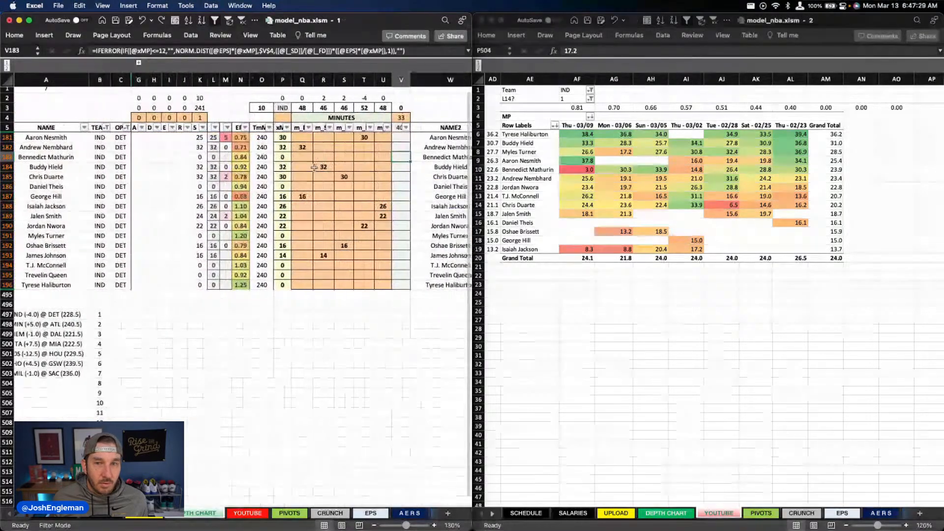
scroll(315, 165, right, 15)
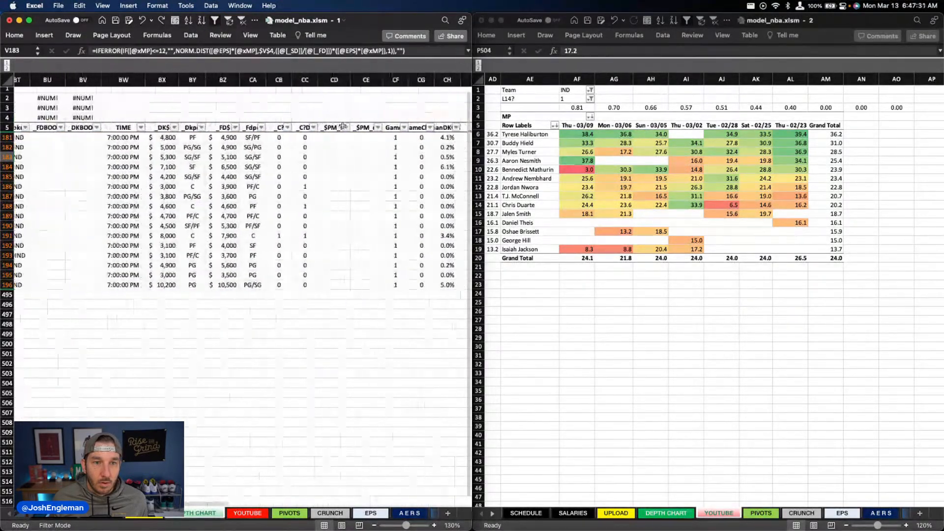
scroll(266, 144, left, 17)
key(Right)
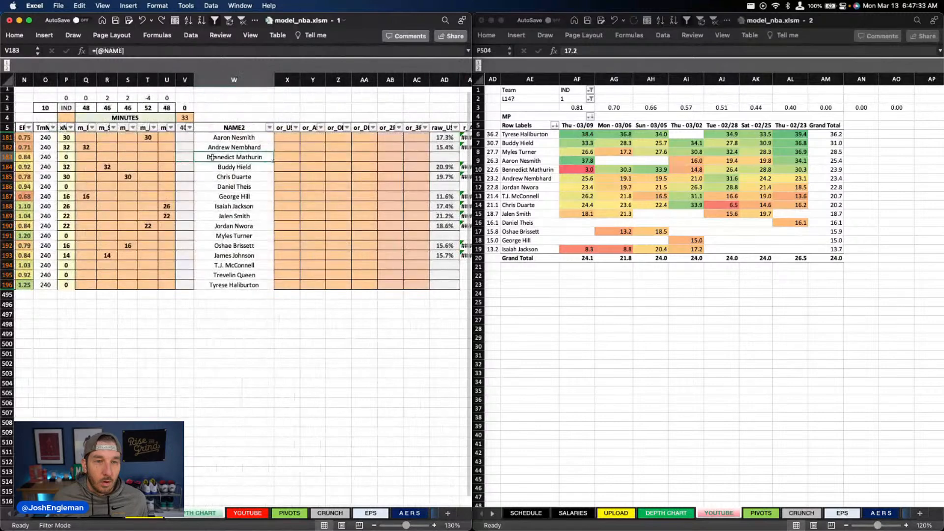
Step: Clear the depth chart's filters and look through the full player list down to the end of the table
click(243, 22)
scroll(328, 201, left, 3)
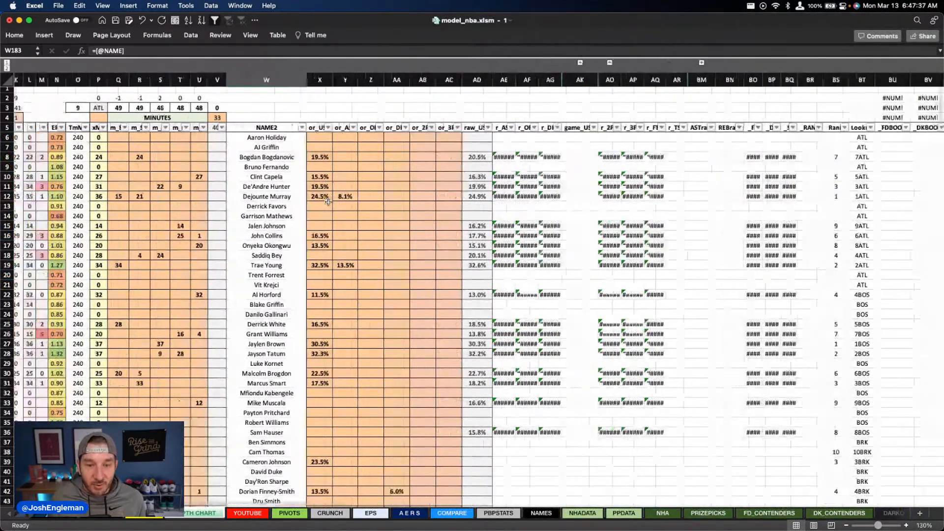
scroll(328, 202, left, 5)
scroll(328, 202, down, 20)
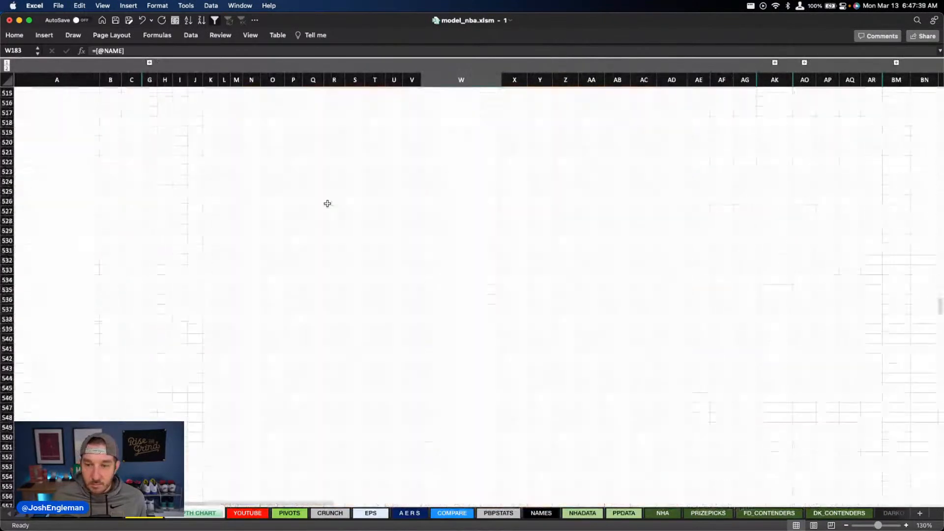
scroll(327, 203, up, 10)
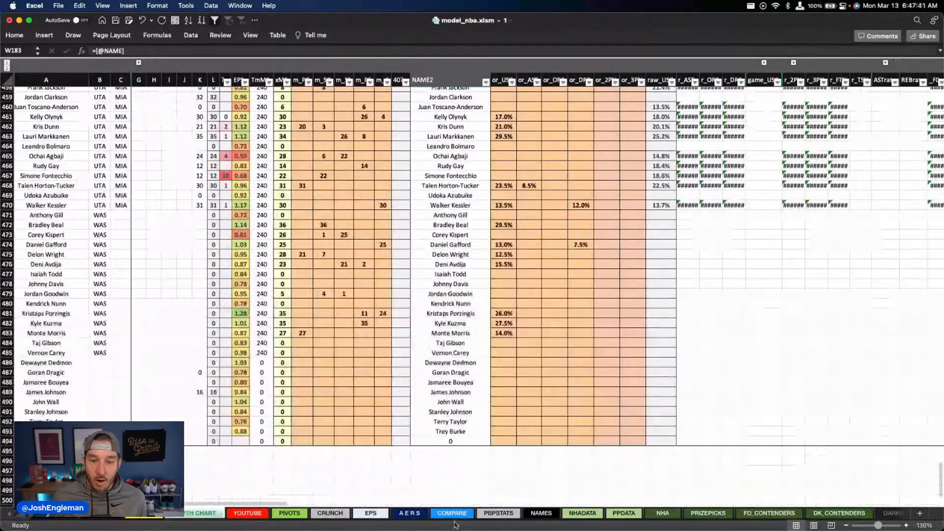
Step: Set the total row of the TruePace column in the EPS sheet's team pace table to Average
click(371, 513)
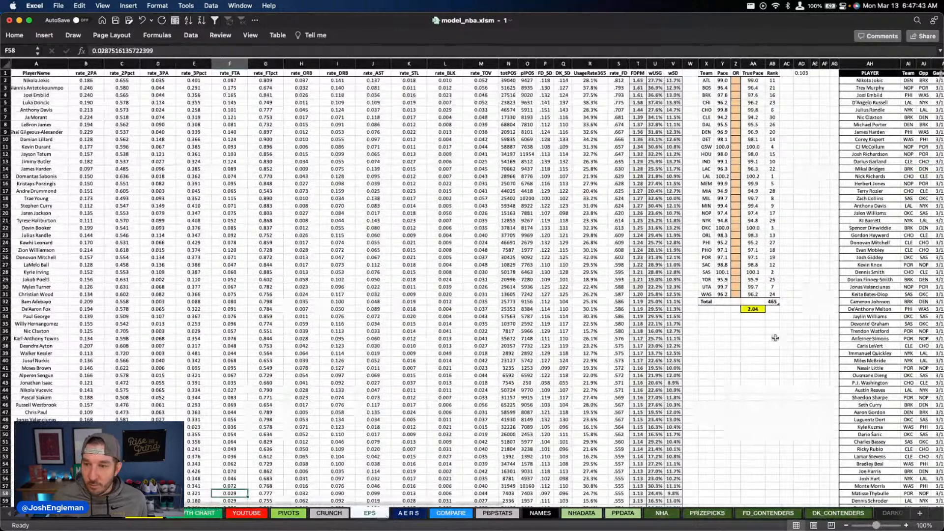
click(752, 302)
click(769, 302)
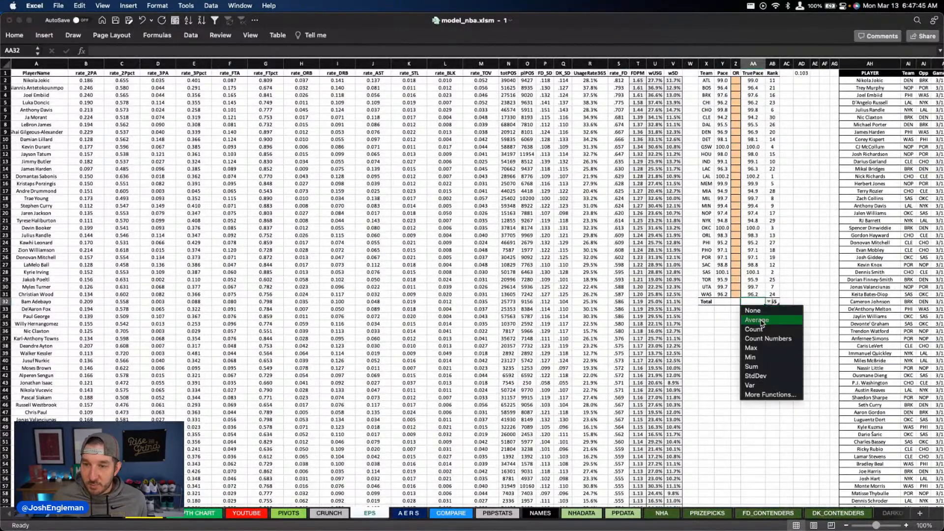
click(761, 320)
click(546, 422)
Step: Return to the top of the DEPTH CHART player list with the two workbook windows side by side
click(192, 514)
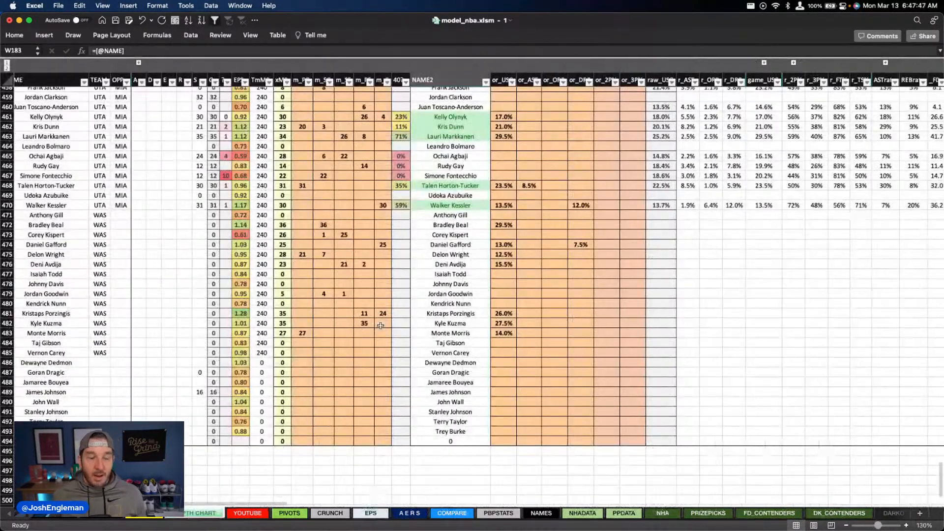
key(ctrl+alt+Left)
click(261, 187)
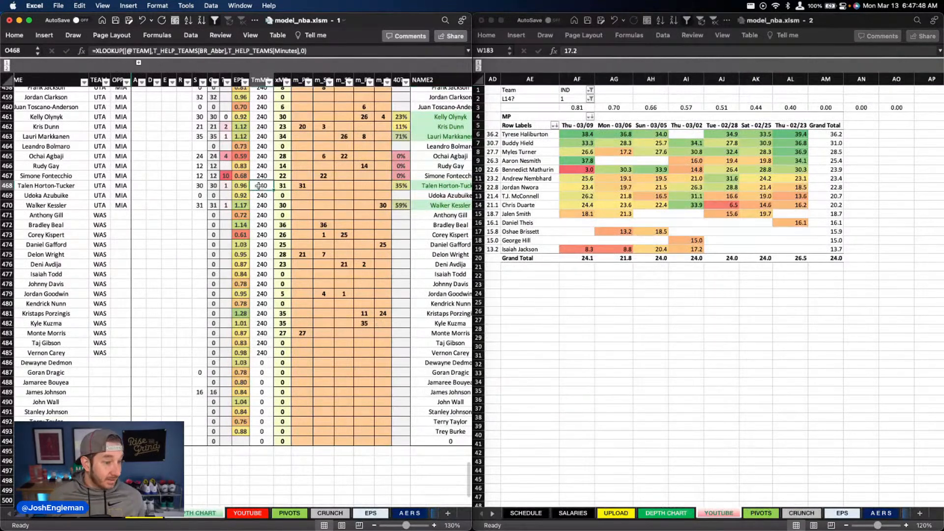
click(155, 191)
scroll(153, 192, up, 20)
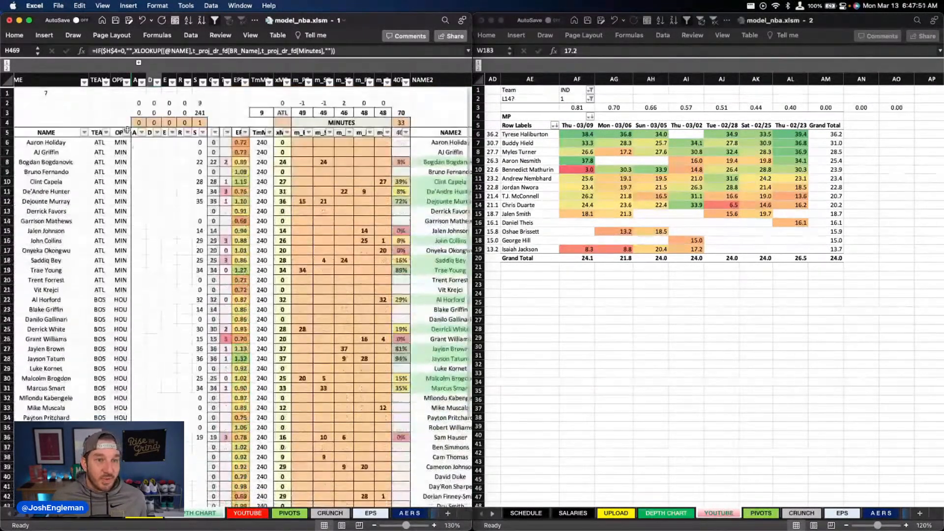
Step: Filter the depth chart's OPP column to exclude blanks, leaving only teams that have an opponent
click(127, 127)
scroll(183, 274, down, 3)
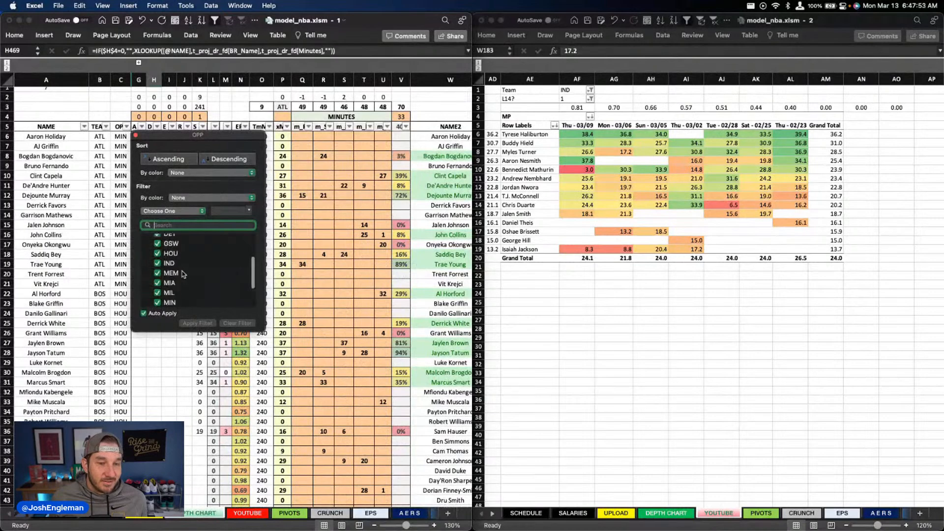
scroll(183, 274, down, 2)
click(154, 304)
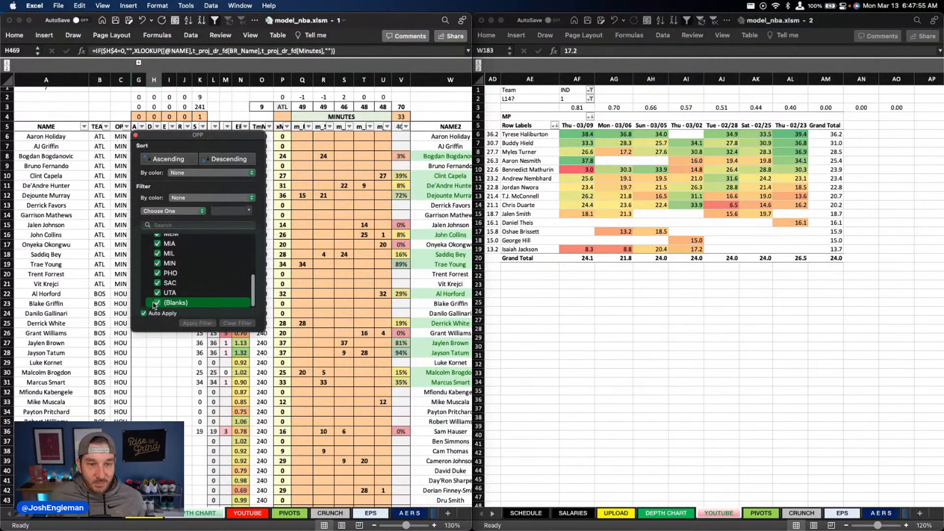
click(305, 300)
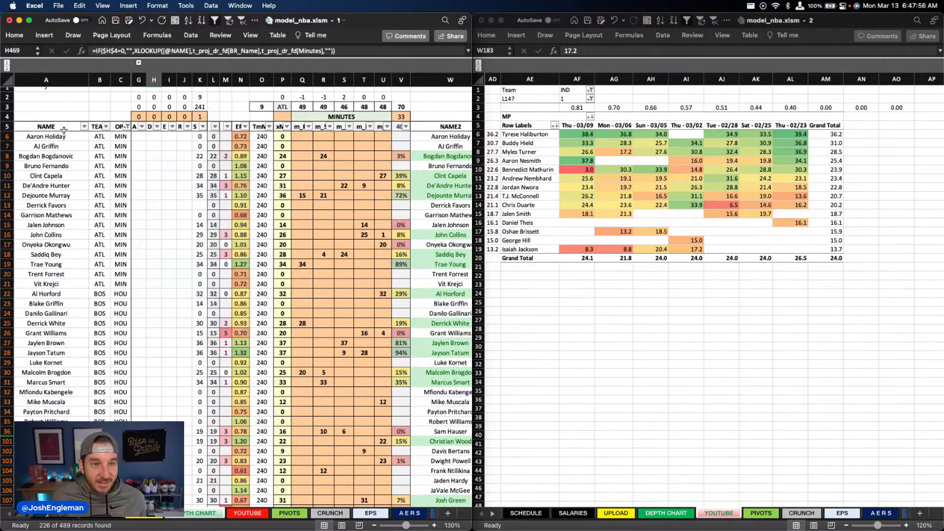
Step: Filter the depth chart's TEAM column to IND
click(105, 127)
text(ind)
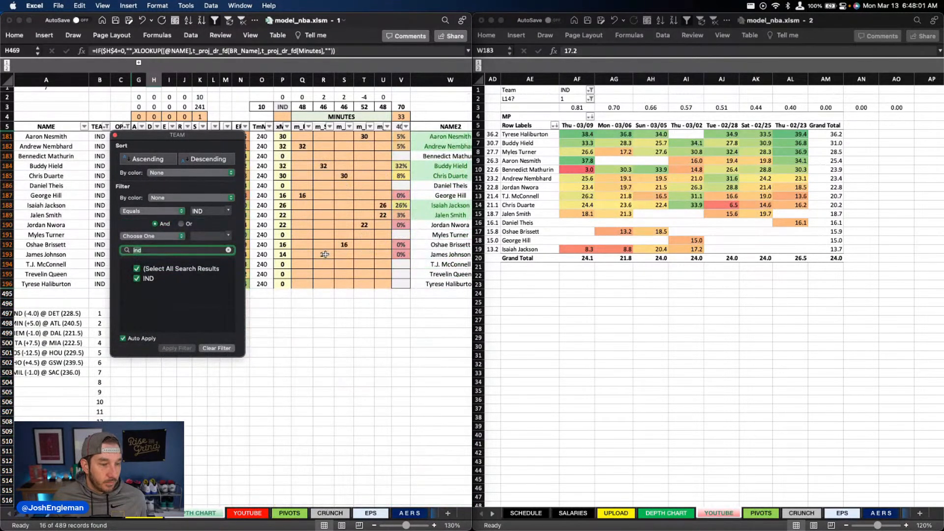
click(344, 222)
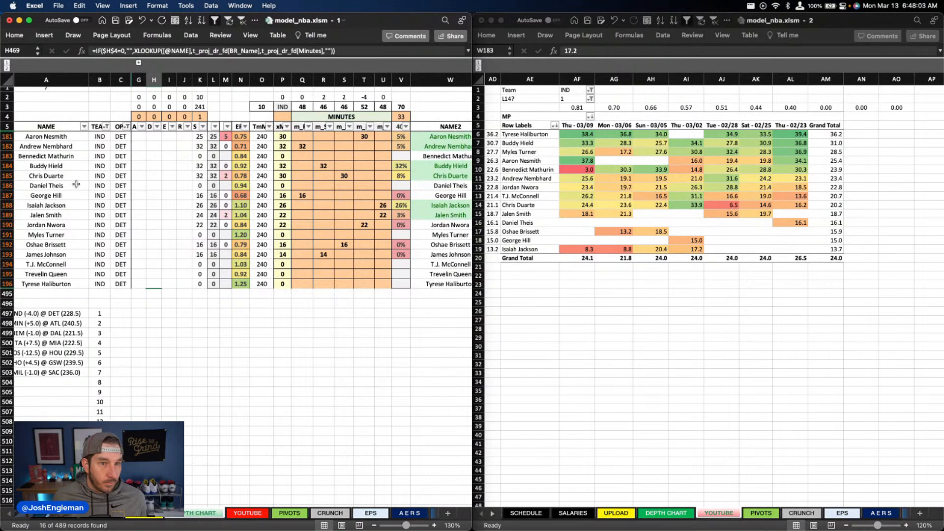
Step: Filter the depth chart's TEAM column to DET
click(106, 127)
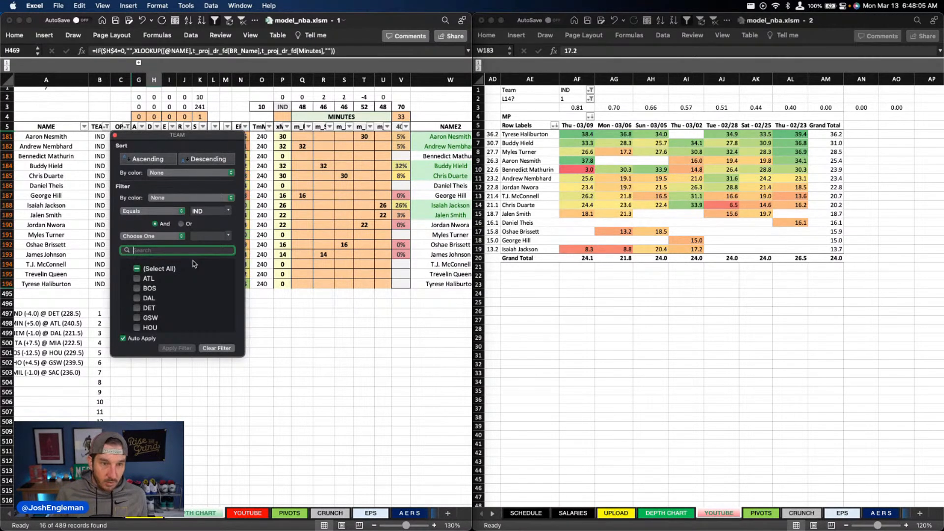
text(det)
click(331, 348)
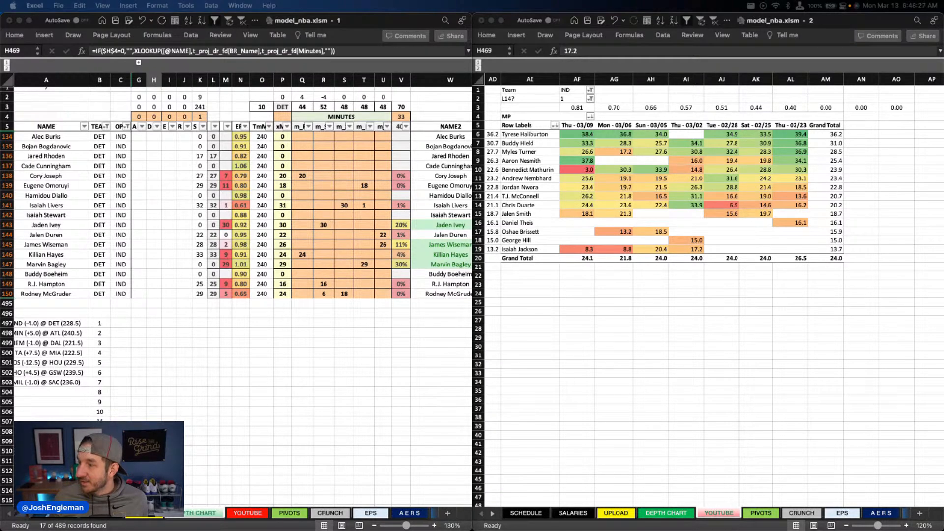
Step: Clear all position minutes, PG through C, for the Detroit players in the depth chart
click(334, 133)
drag(301, 137, 385, 293)
key(Delete)
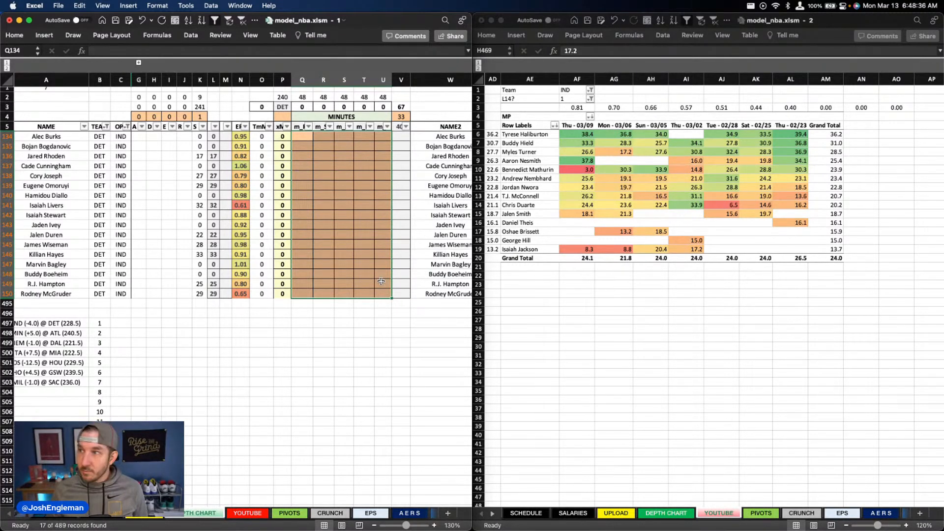
scroll(381, 281, left, 1)
scroll(381, 281, up, 1)
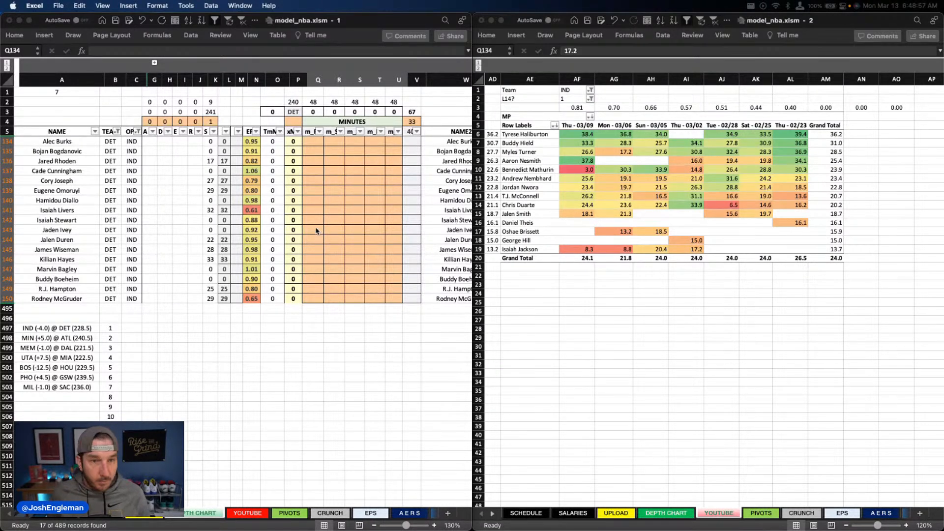
drag(313, 141, 394, 299)
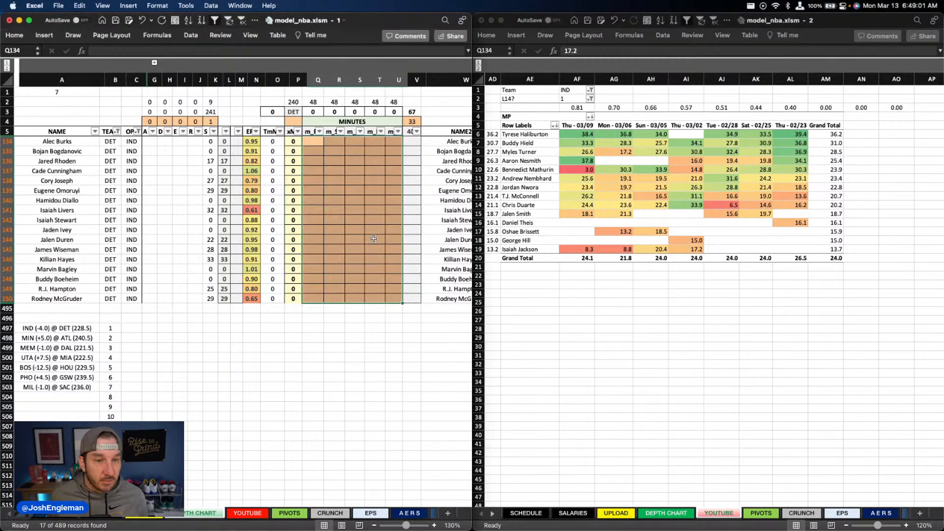
click(298, 259)
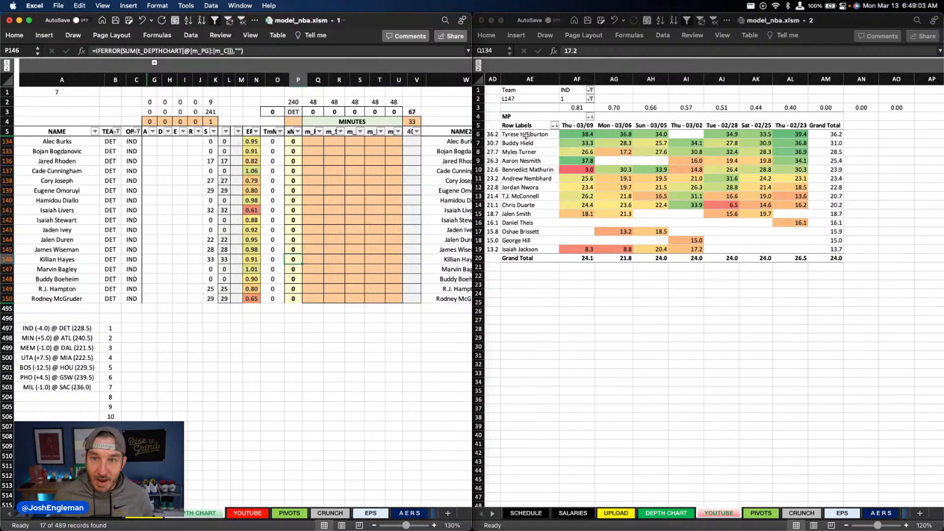
Step: Set the recent-minutes pivot table's Team filter to DET and refresh the pivot table
click(576, 90)
text(de)
key(Return)
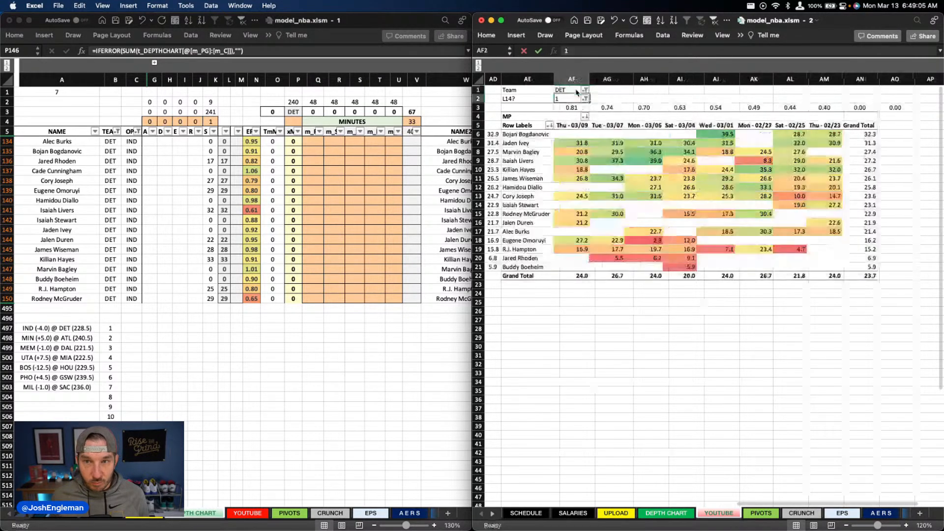
click(344, 256)
key(Right)
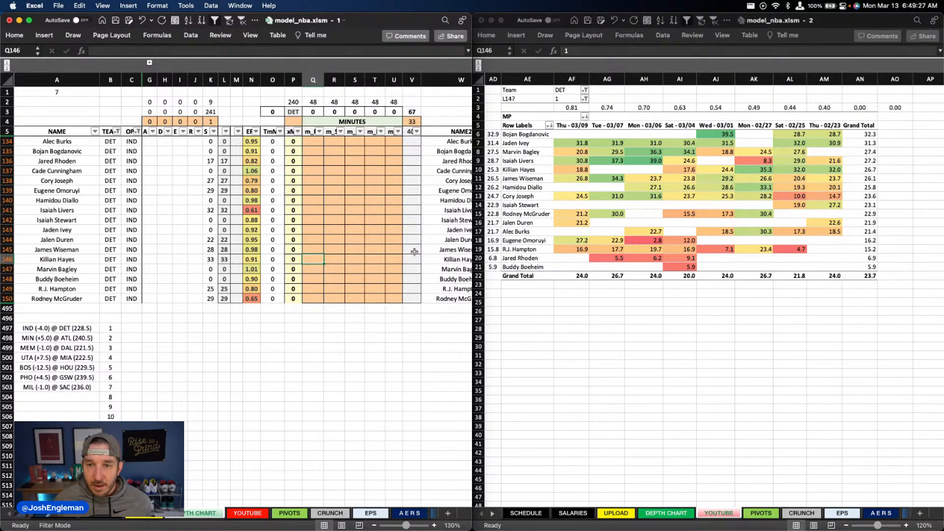
right_click(681, 188)
click(715, 235)
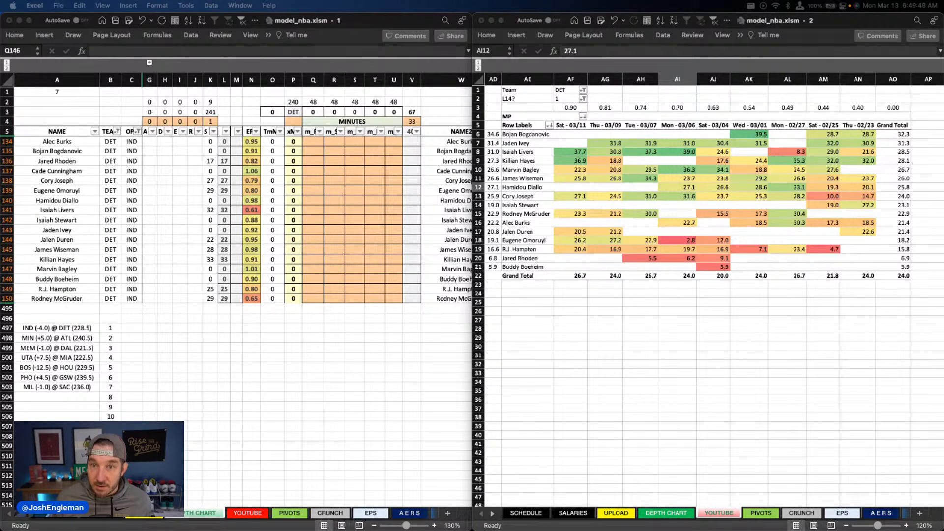
Step: Set Killian Hayes's point guard minutes to 32 in the depth chart
click(240, 210)
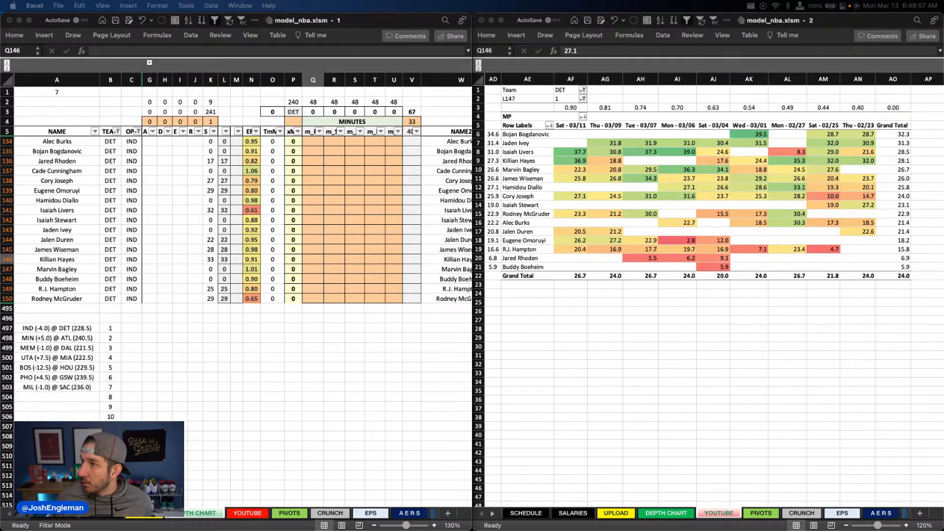
click(340, 215)
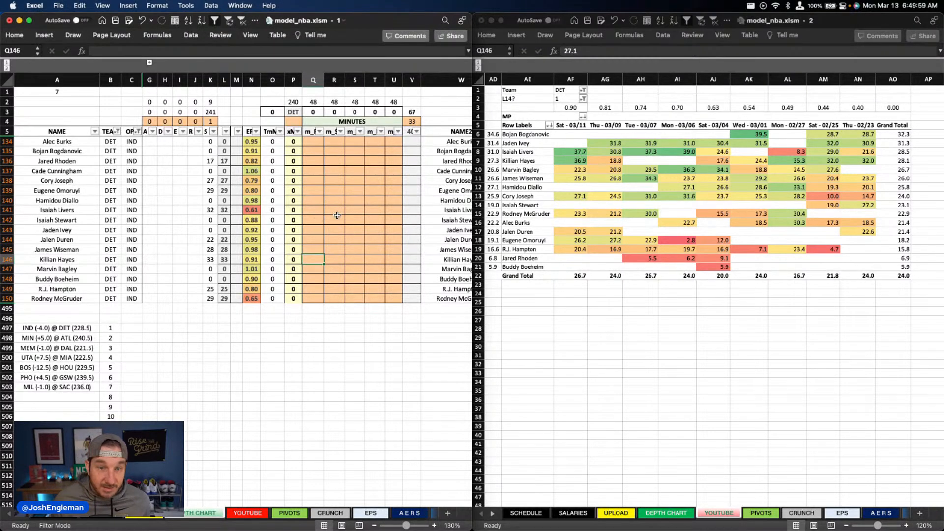
text(32)
key(Return)
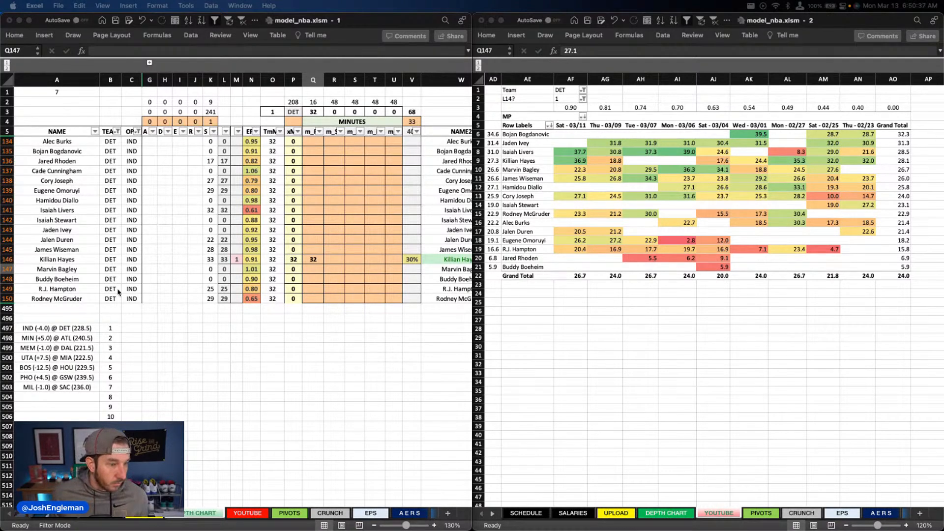
Step: Set the Detroit center minutes to 28 for James Wiseman and 20 for Jalen Duren
scroll(300, 261, down, 1)
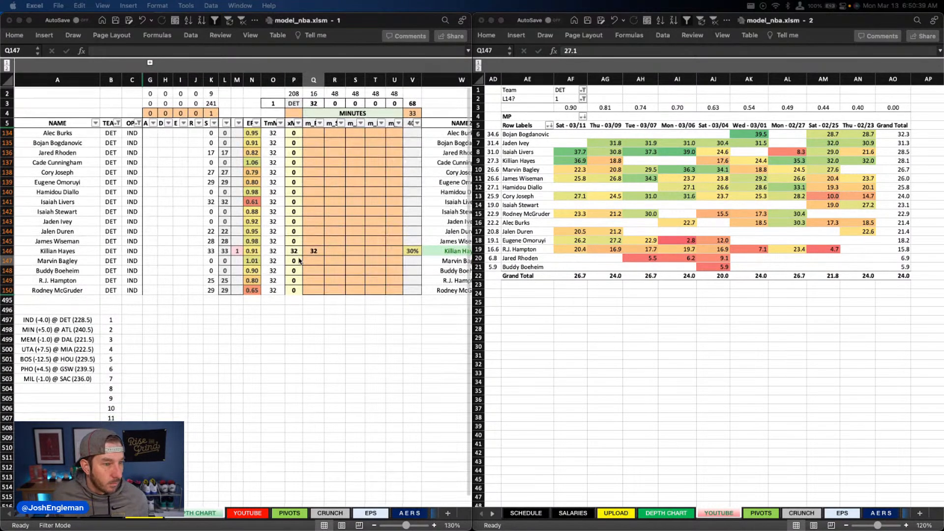
scroll(238, 261, up, 1)
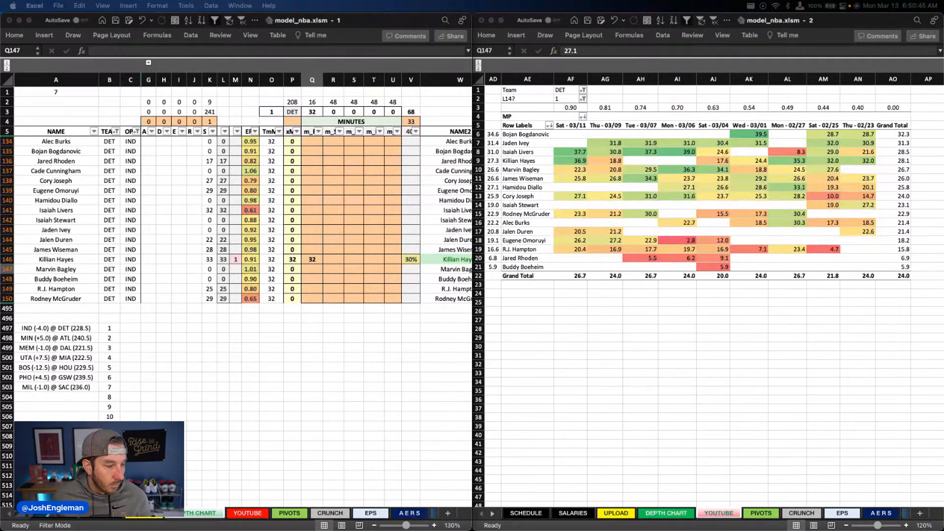
click(280, 232)
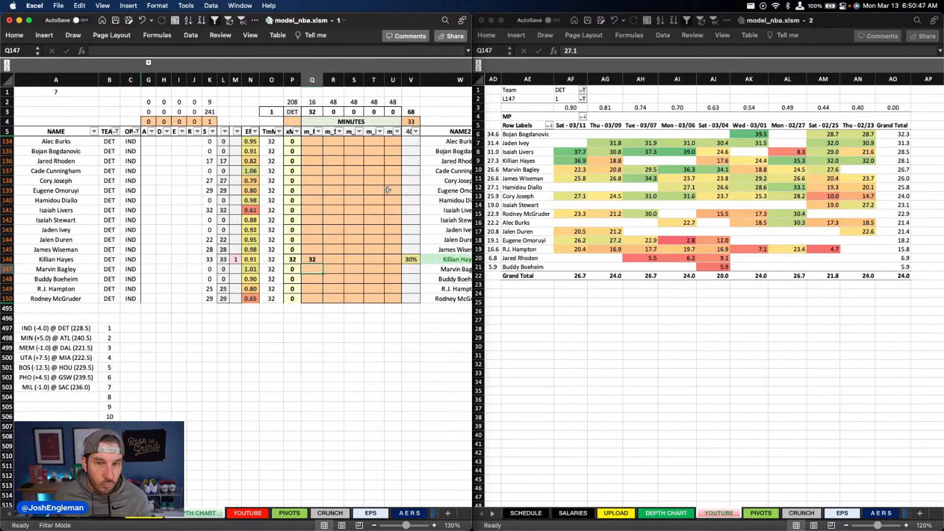
click(391, 248)
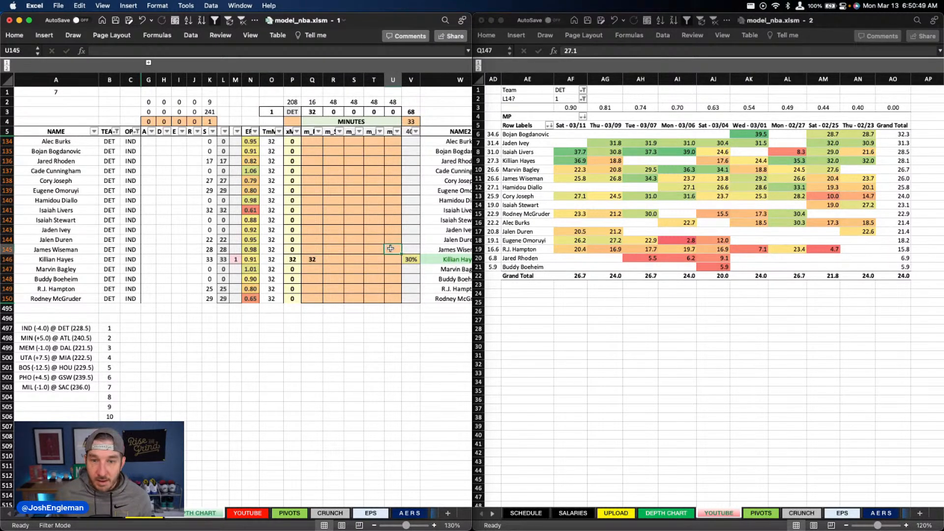
text(28)
key(Up)
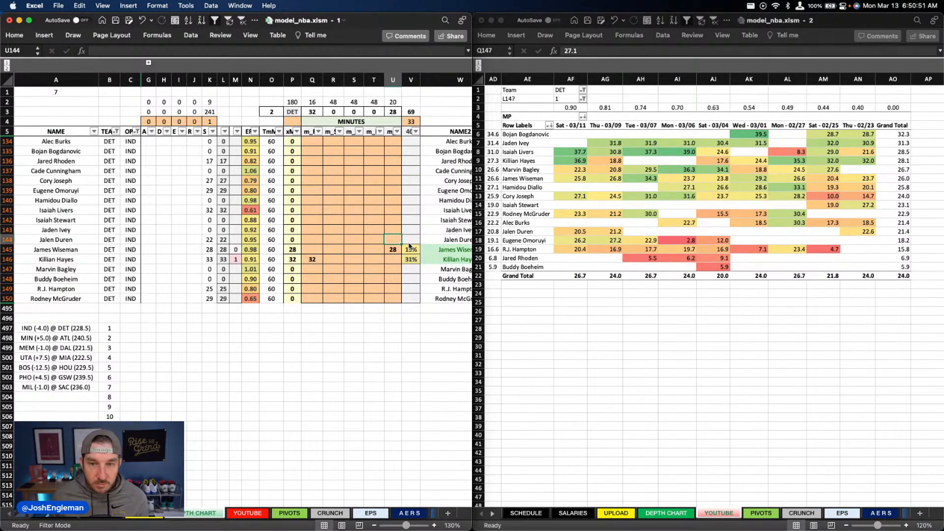
text(20)
key(Return)
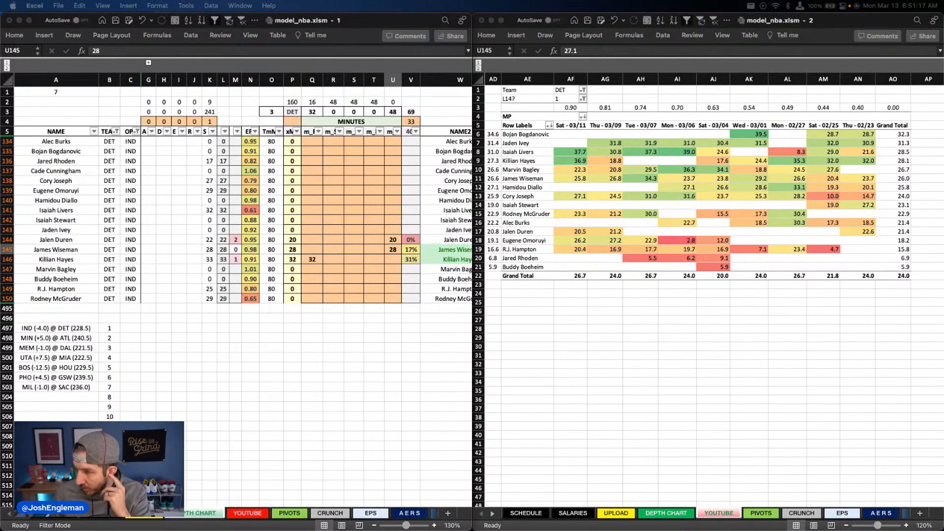
Step: Set Rodney McGruder's shooting guard minutes to 28
click(325, 236)
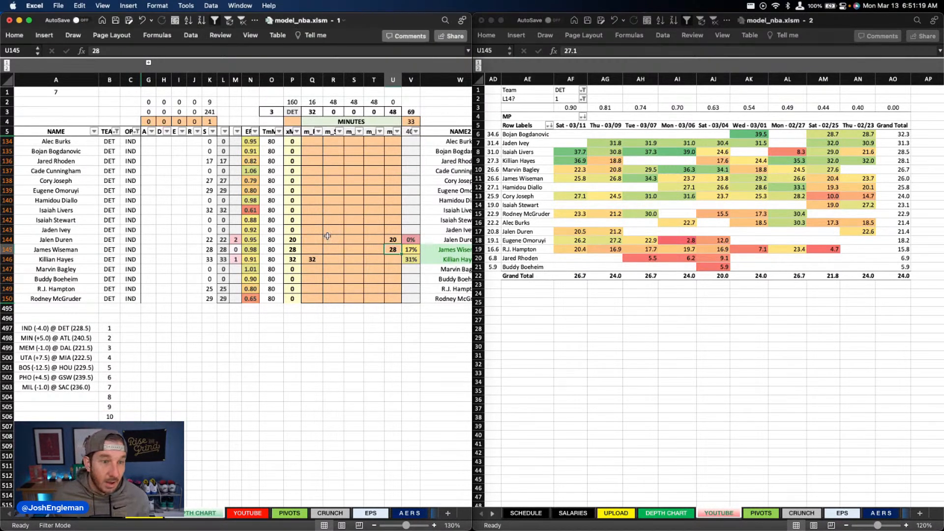
click(368, 280)
click(368, 298)
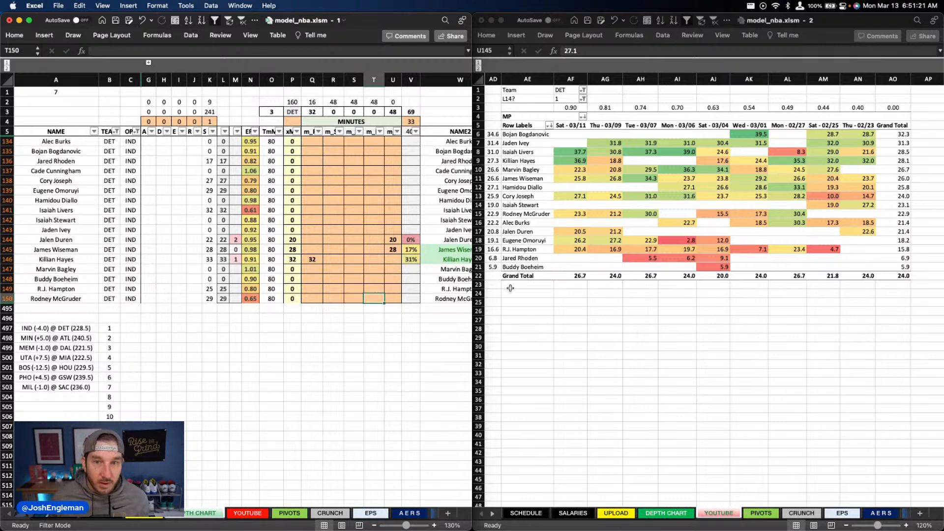
key(Left)
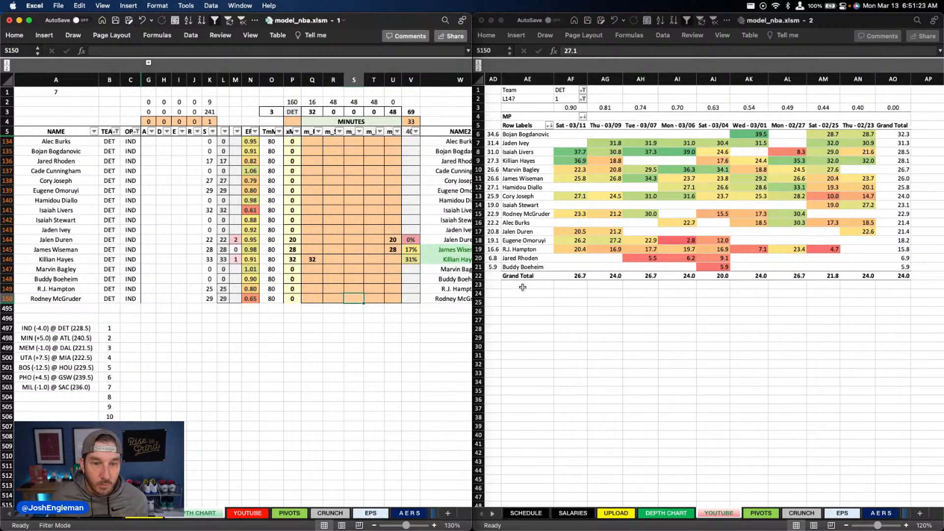
key(Left)
text(28)
key(Tab)
Step: Set Isaiah Livers's small forward minutes to 32
key(Up)
key(Up)
key(Up)
key(Up)
key(Up)
key(Up)
key(Up)
key(Up)
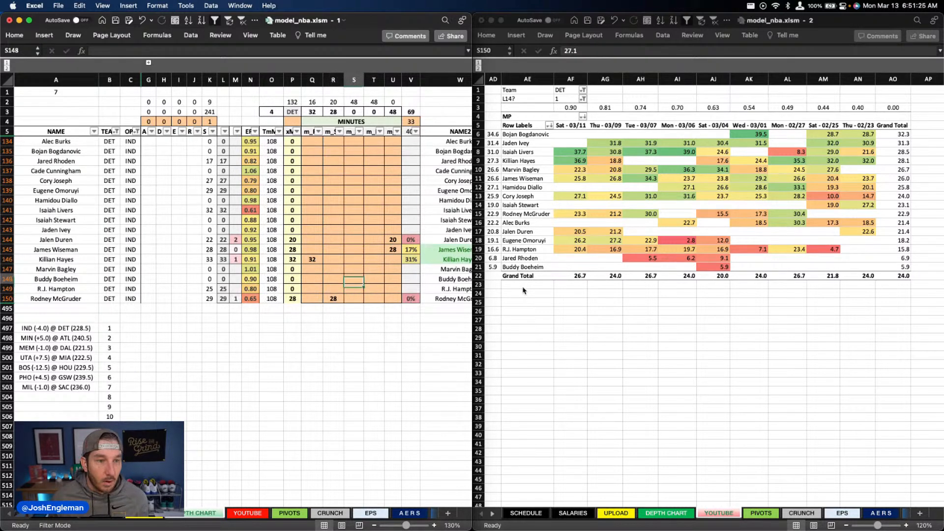
key(Up)
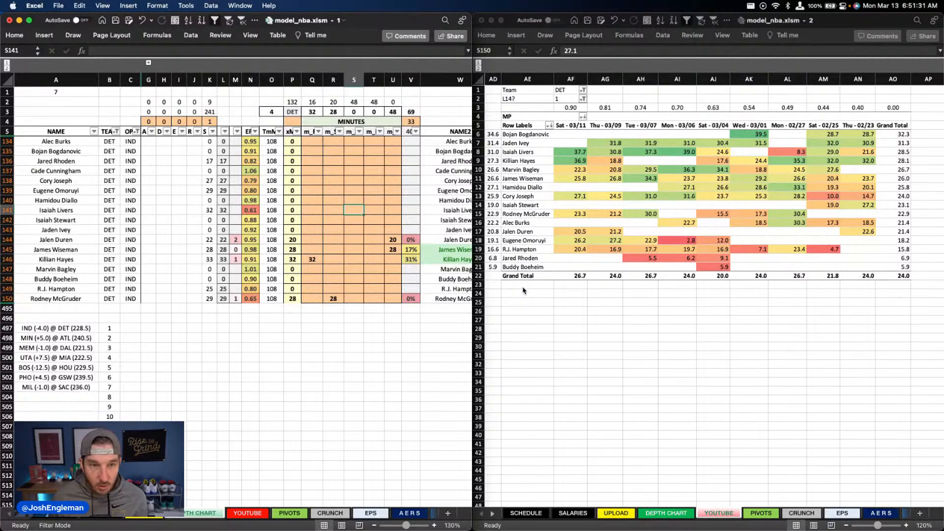
text(32)
key(Tab)
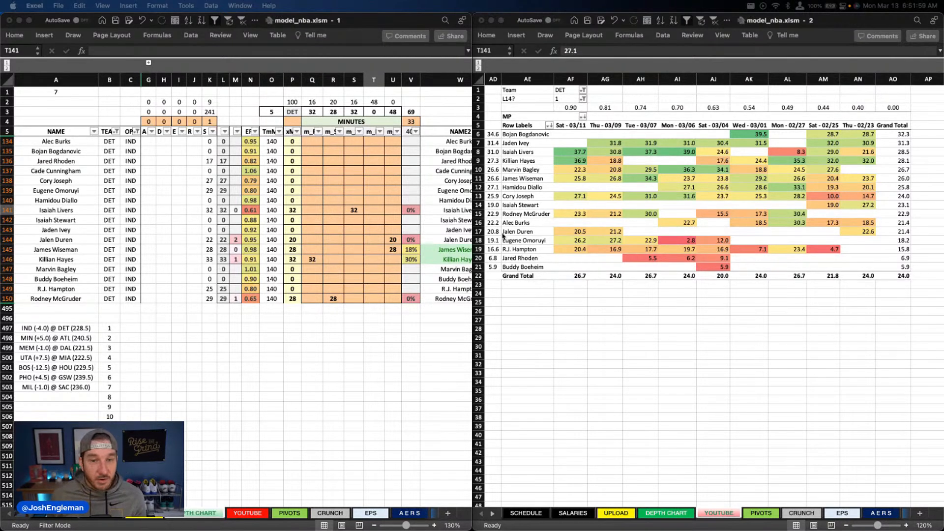
click(353, 242)
click(390, 229)
click(375, 230)
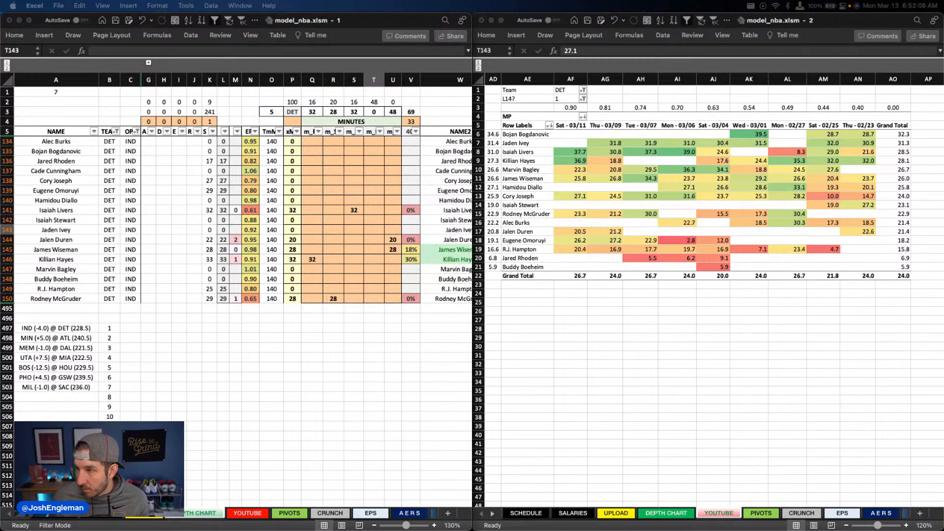
click(135, 207)
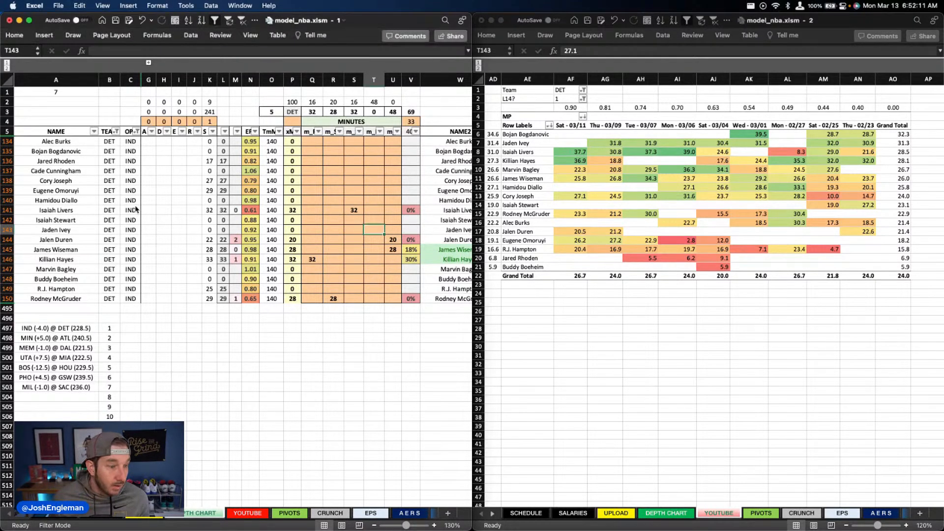
Step: Switch the depth chart's TEAM filter to IND and return to the recent-minutes pivot table in the second window
click(117, 132)
text(ind)
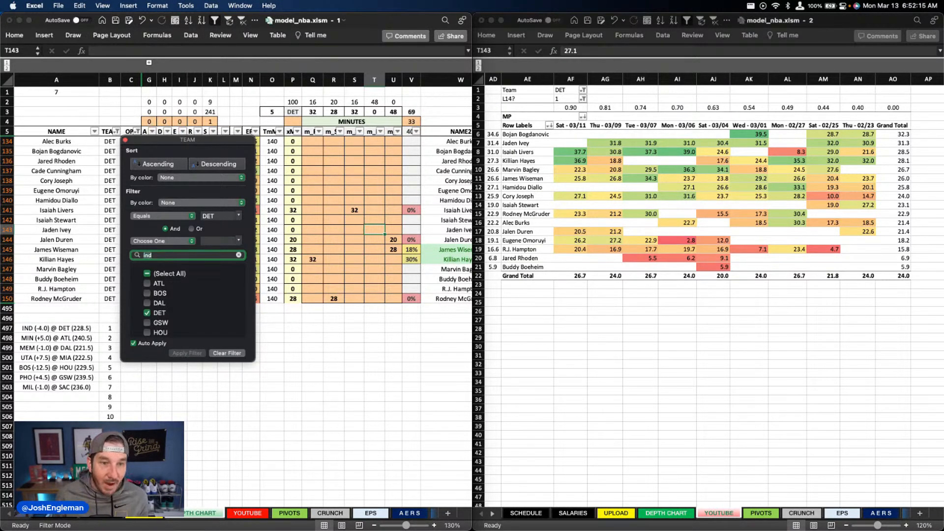
key(Return)
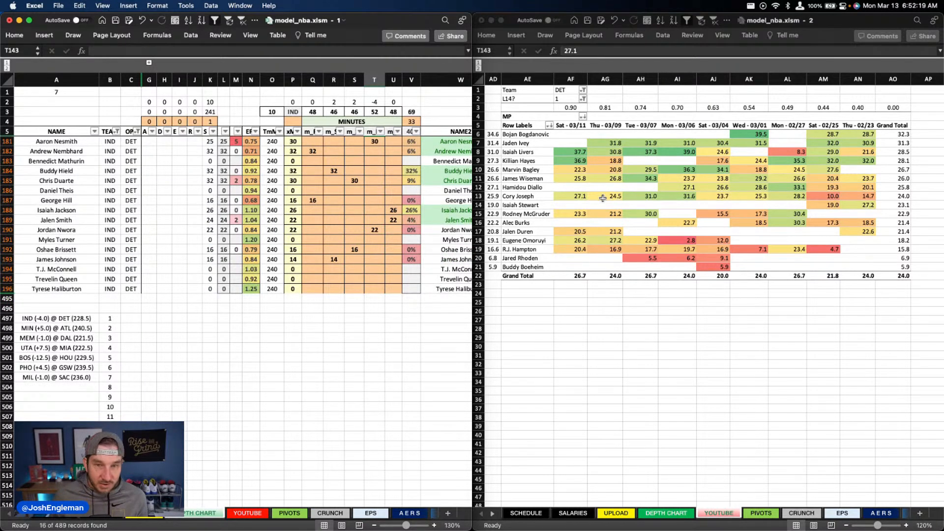
click(272, 210)
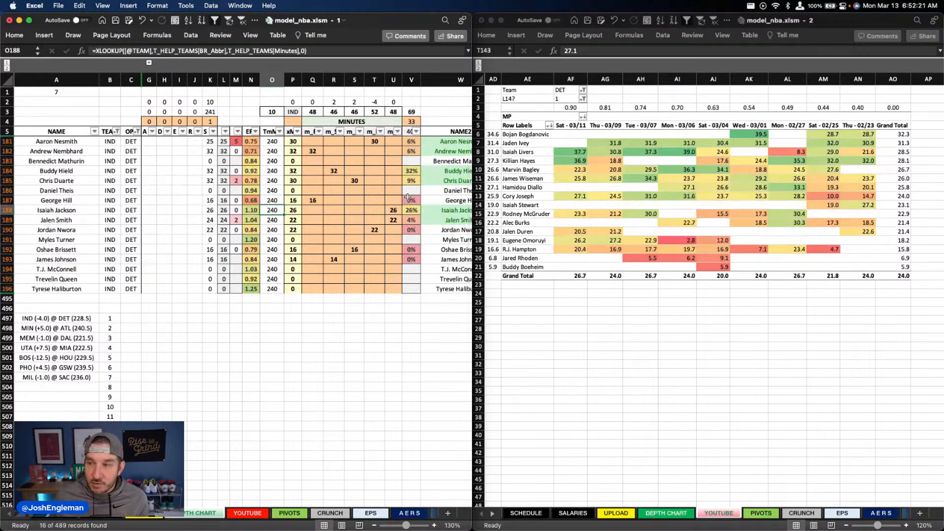
click(678, 187)
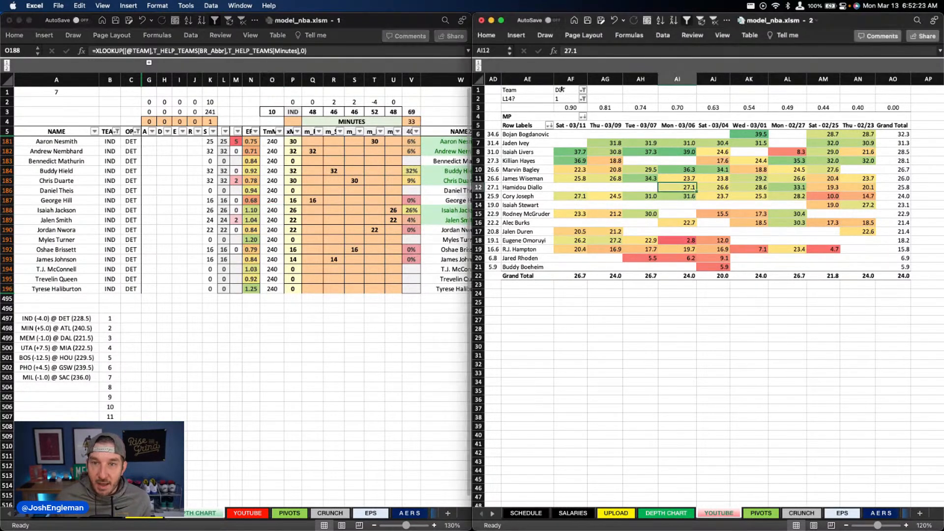
Step: Set the recent-minutes pivot table's Team filter to IND
click(561, 90)
text(IND)
key(Return)
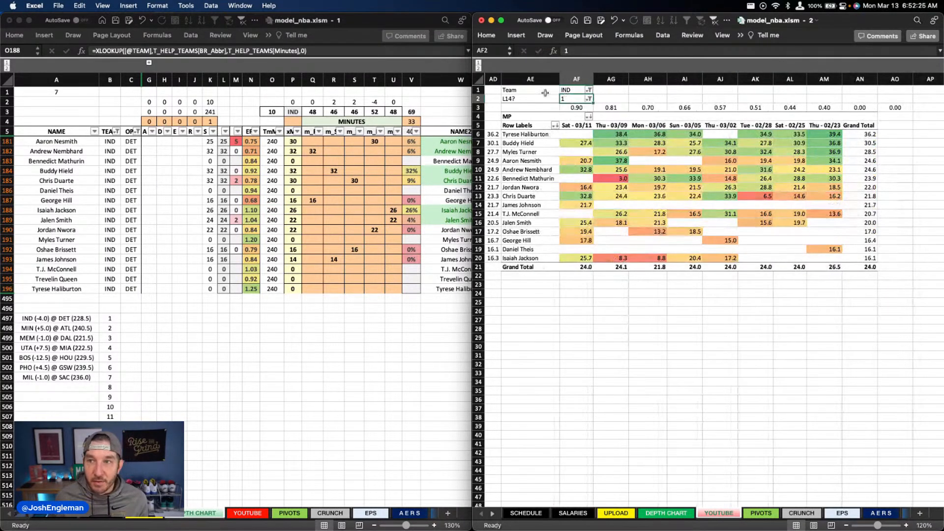
click(644, 187)
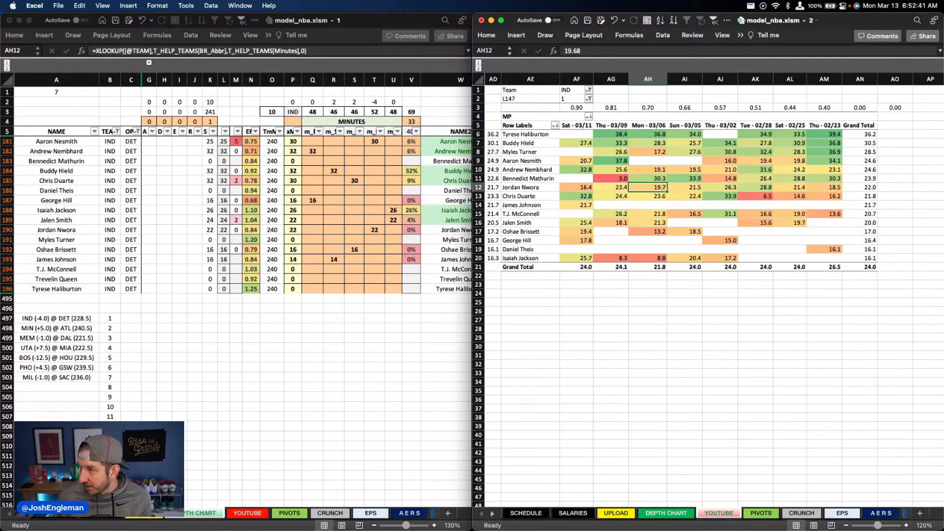
Step: Set the Indiana power forward minutes to 2 for Jalen Smith and 28 for Aaron Nesmith
click(391, 220)
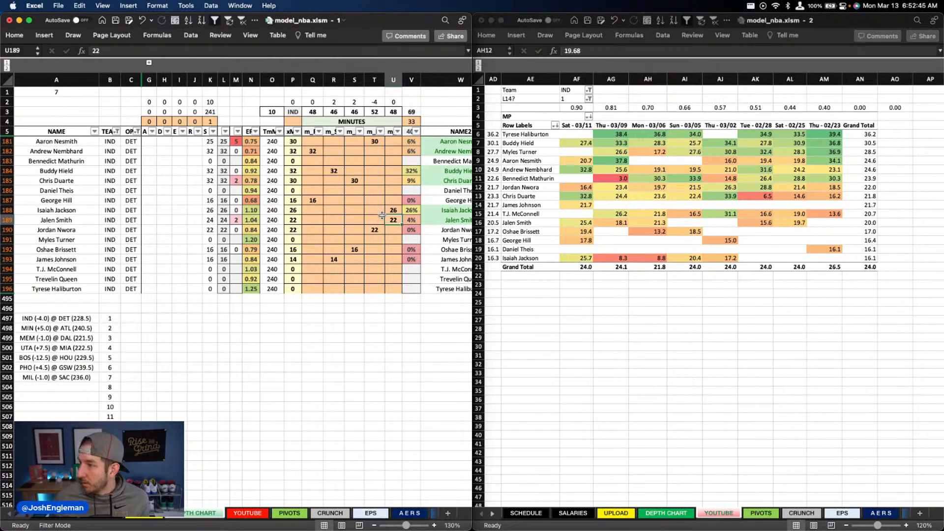
click(377, 219)
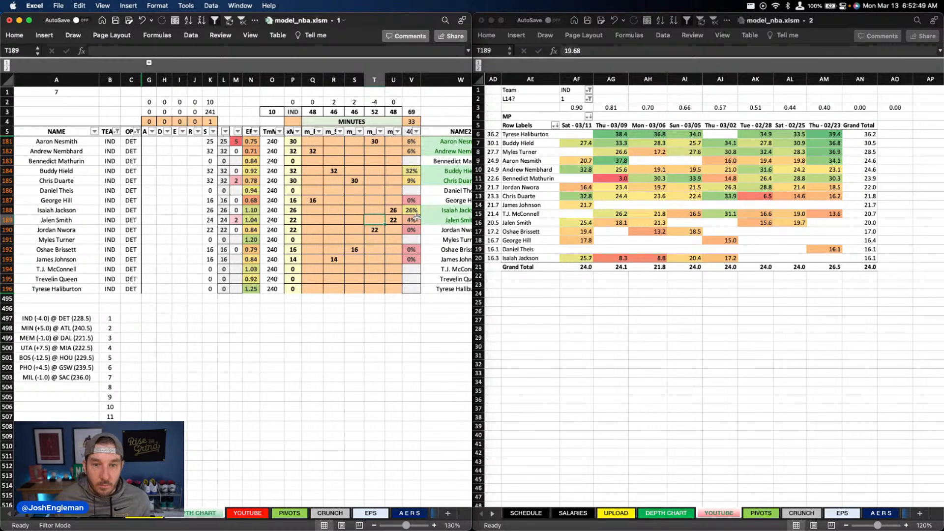
text(2)
key(Return)
key(Up)
key(Up)
key(Up)
key(Up)
key(Up)
key(Up)
key(Up)
key(Up)
key(Up)
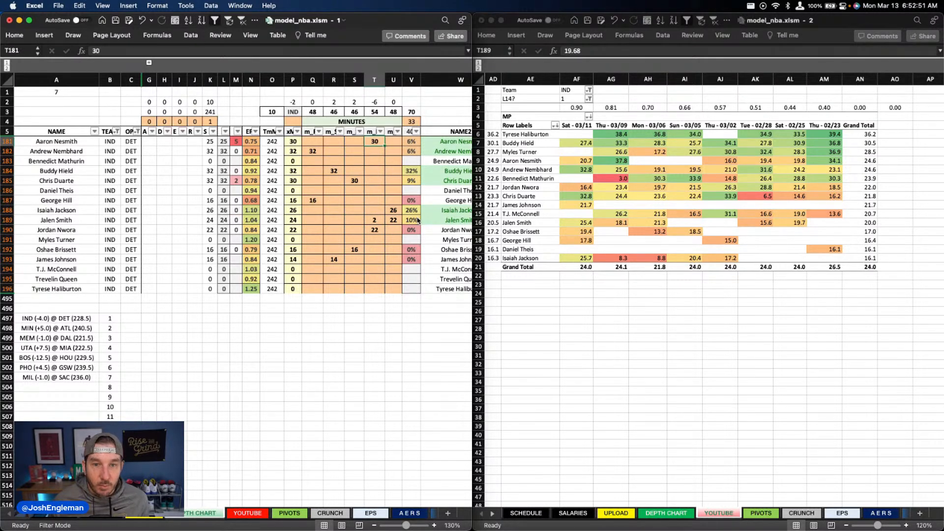
text(28)
key(Return)
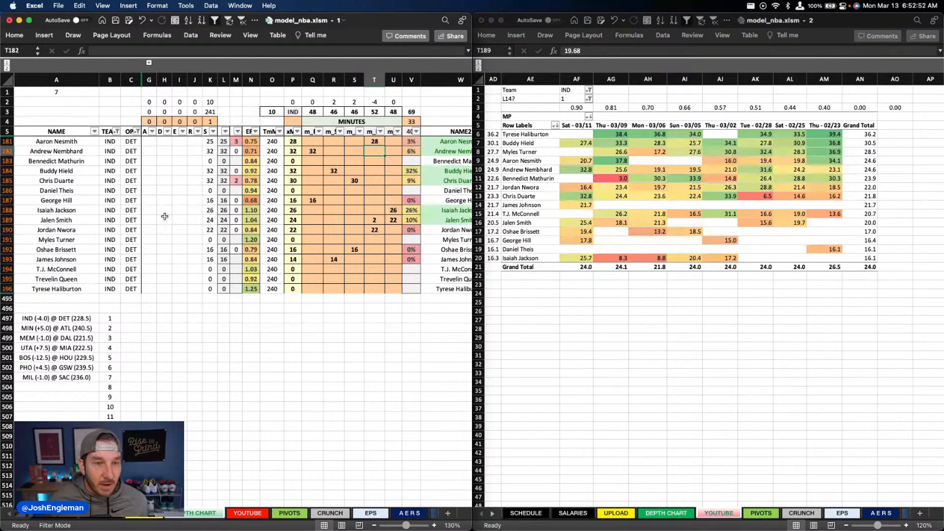
Step: Switch both the depth chart's TEAM filter and the recent-minutes pivot's Team filter to DET
click(117, 131)
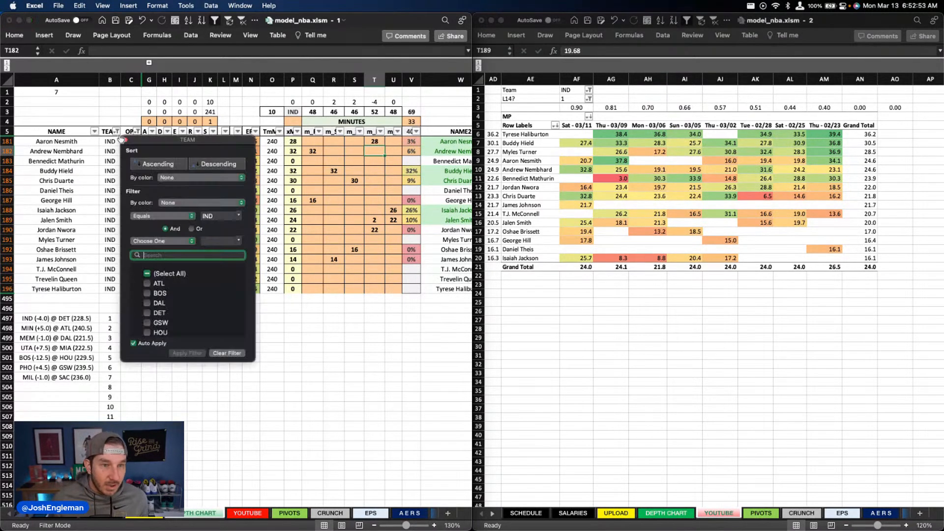
click(356, 236)
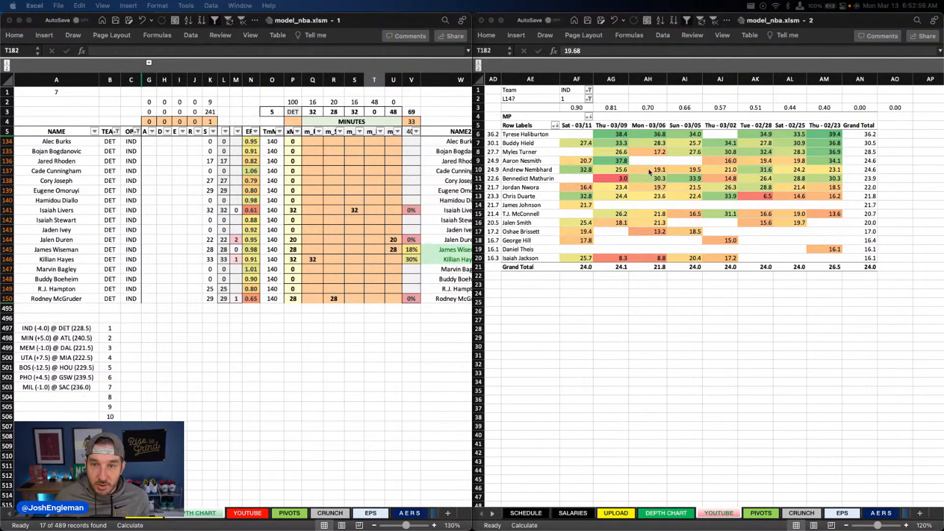
click(573, 91)
text(det)
key(Return)
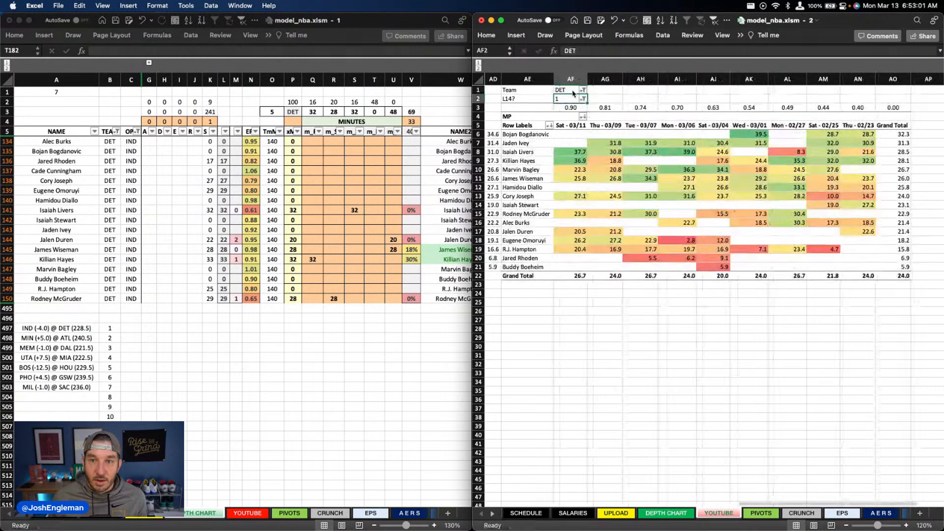
key(Down)
key(Down)
key(Down)
key(Down)
key(Down)
key(Down)
key(Down)
key(Down)
key(Down)
key(Down)
key(Down)
Step: Set Eugene Omoruyi's power forward minutes to 26
click(366, 242)
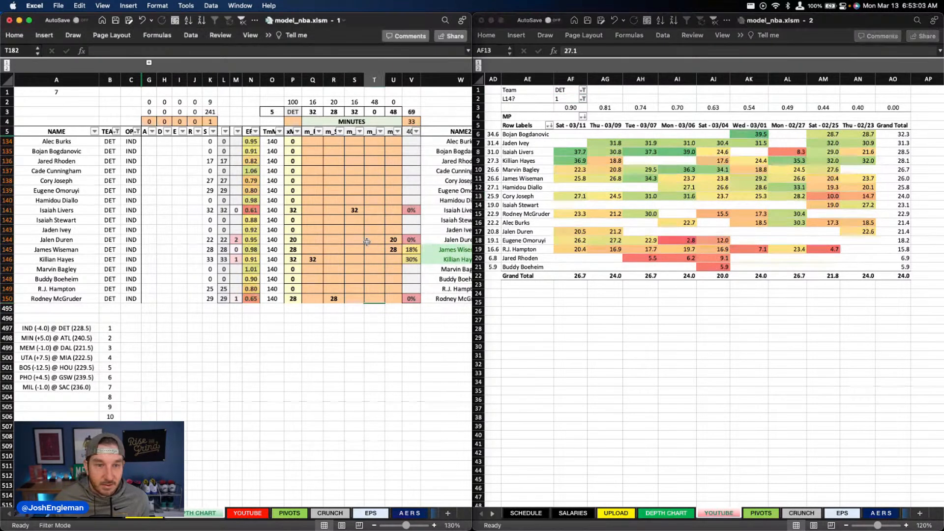
click(374, 191)
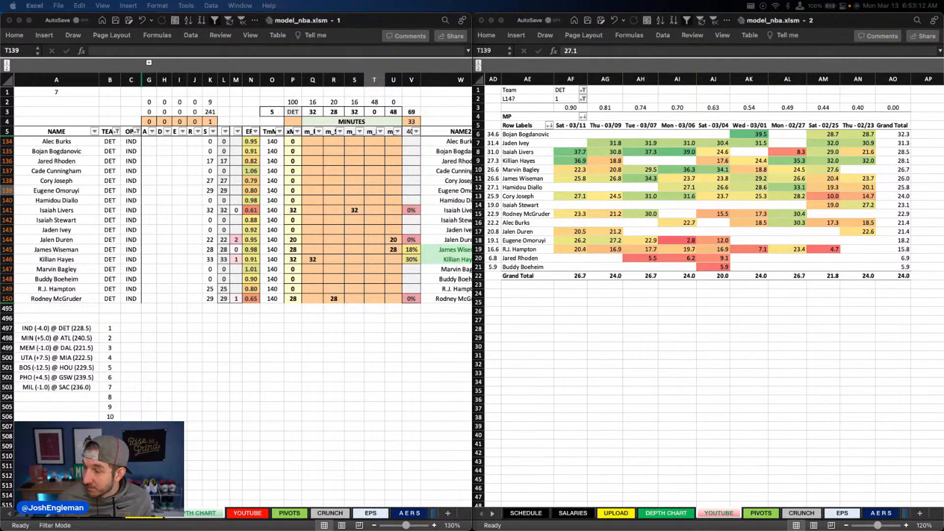
click(351, 244)
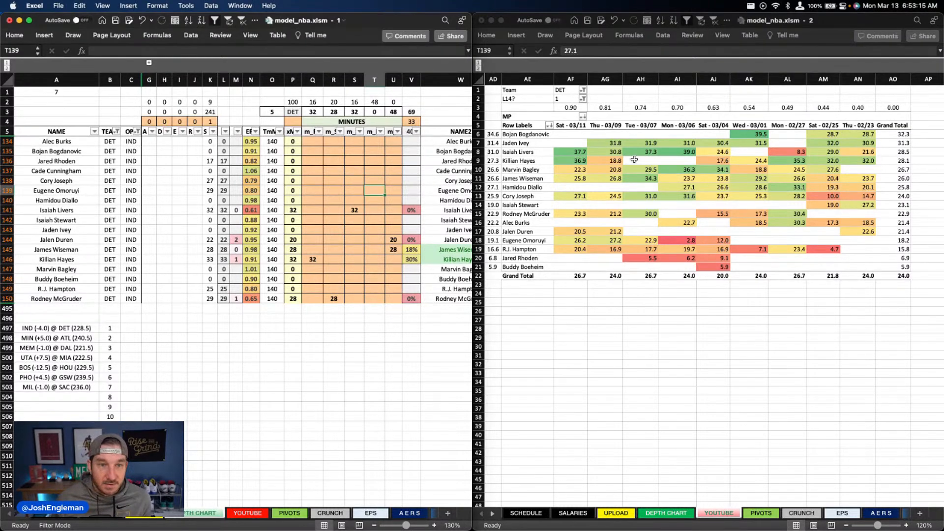
text(26)
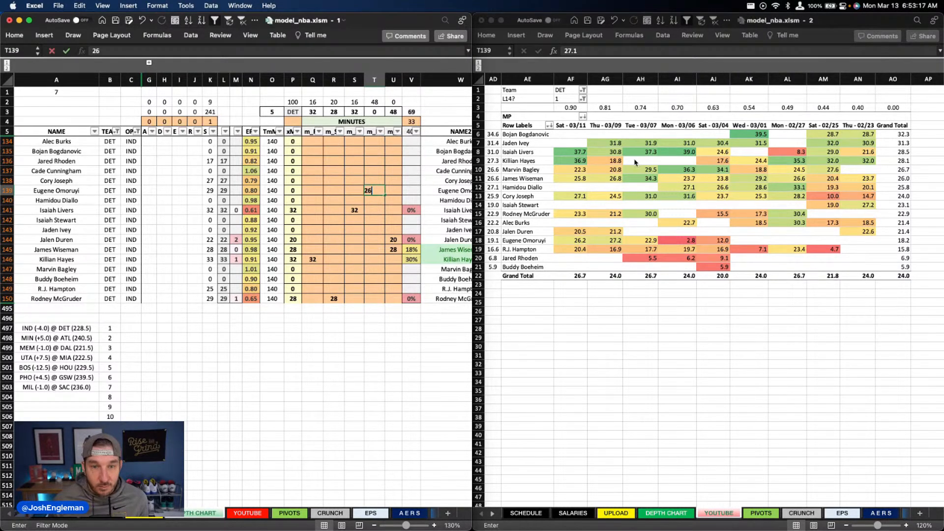
key(Return)
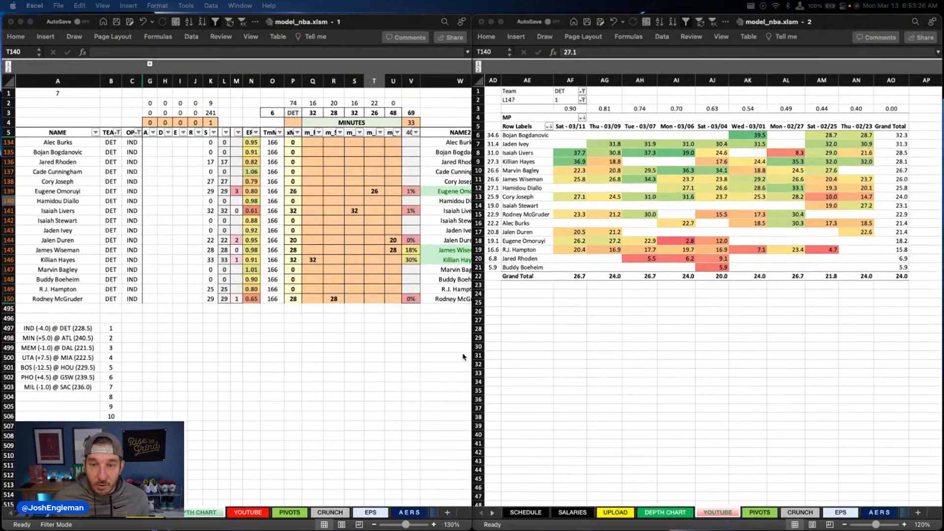
Step: Set R.J. Hampton's minutes to 16 at point guard and 8 at shooting guard
key(ctrl+Up)
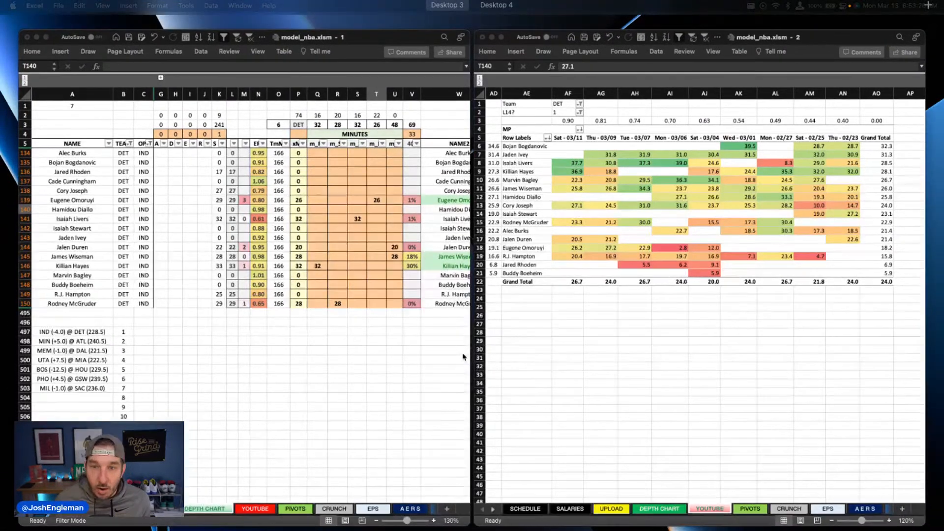
click(298, 311)
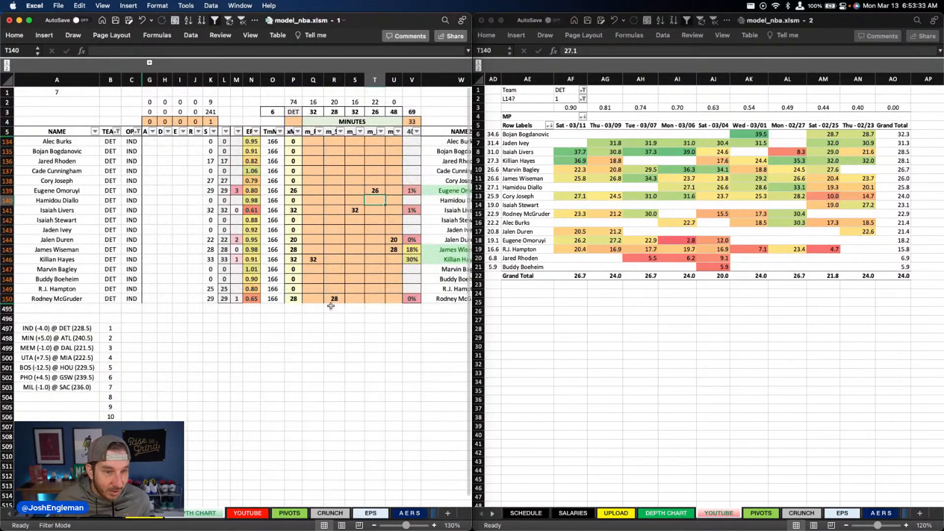
click(313, 289)
text(16)
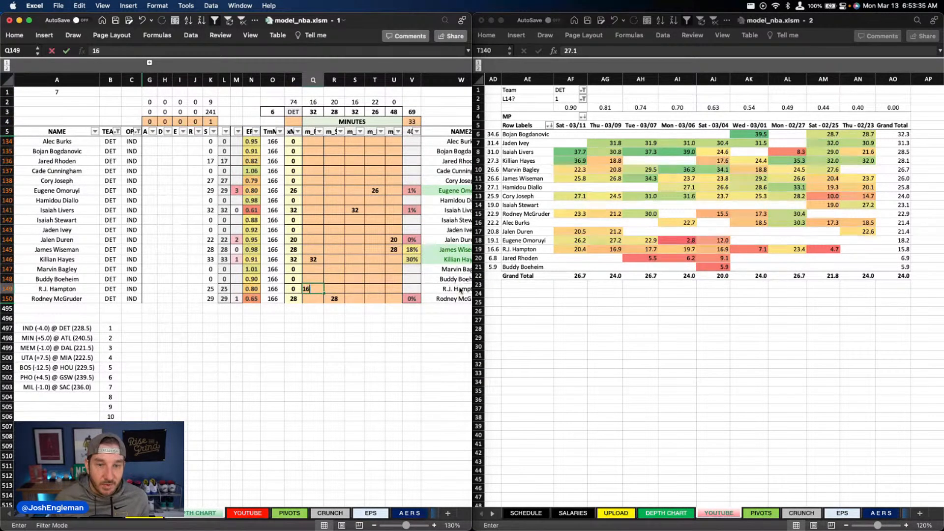
key(Return)
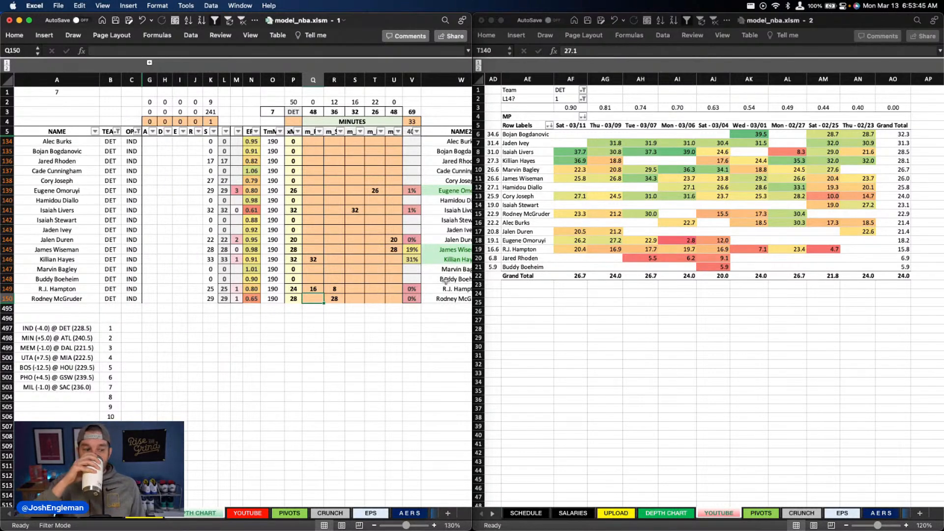
Step: Set Cory Joseph's shooting guard minutes to 26
click(342, 197)
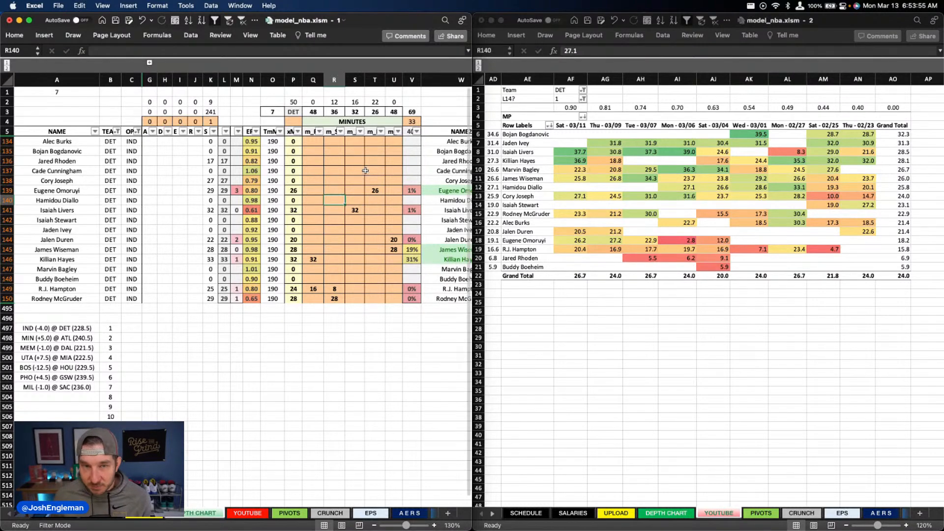
click(312, 180)
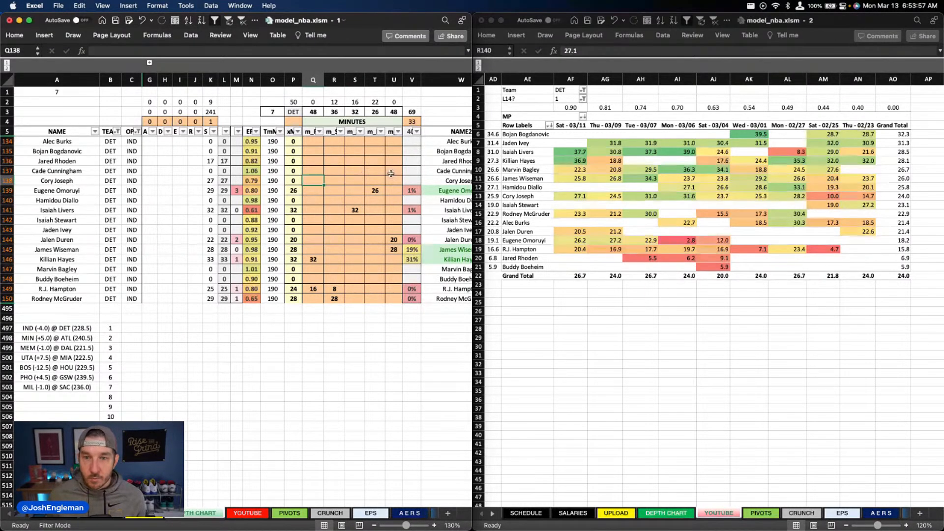
key(Right)
key(Left)
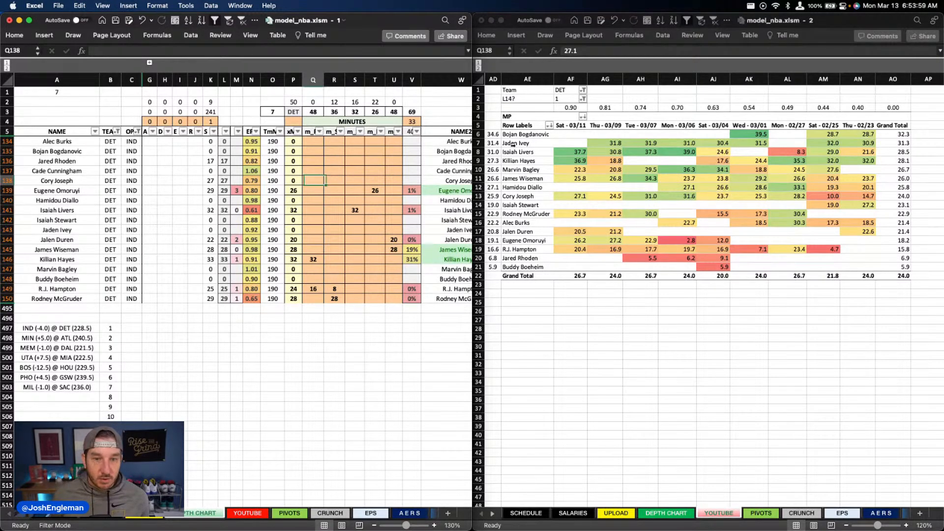
key(Right)
text(26)
key(Return)
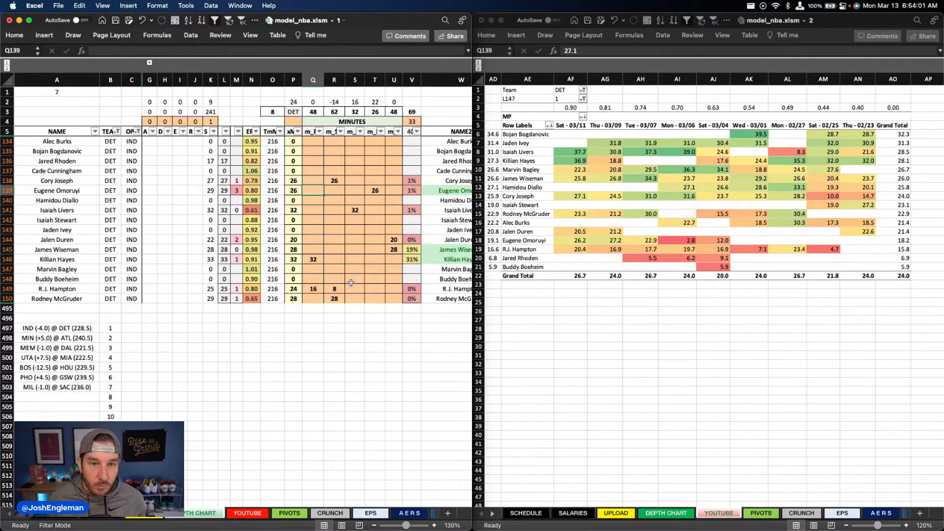
Step: Try splitting Rodney McGruder's minutes into 2 at shooting guard and 26 at small forward, and undo the entries
click(336, 300)
text(2)
key(Right)
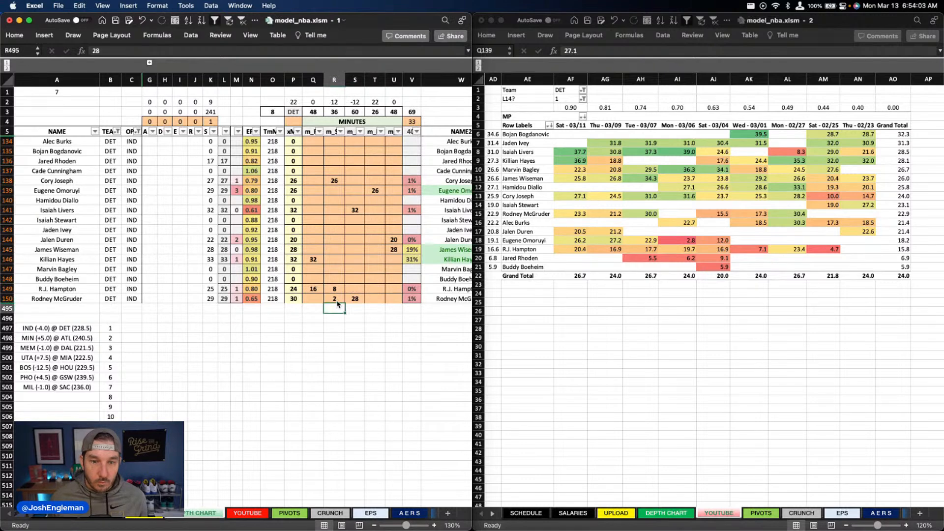
text(26)
key(Return)
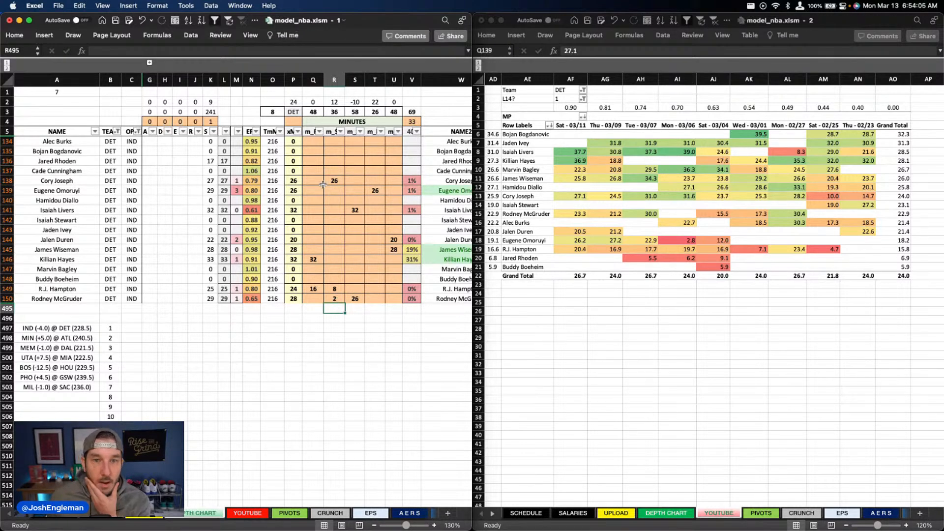
key(super+z)
key(super+z)
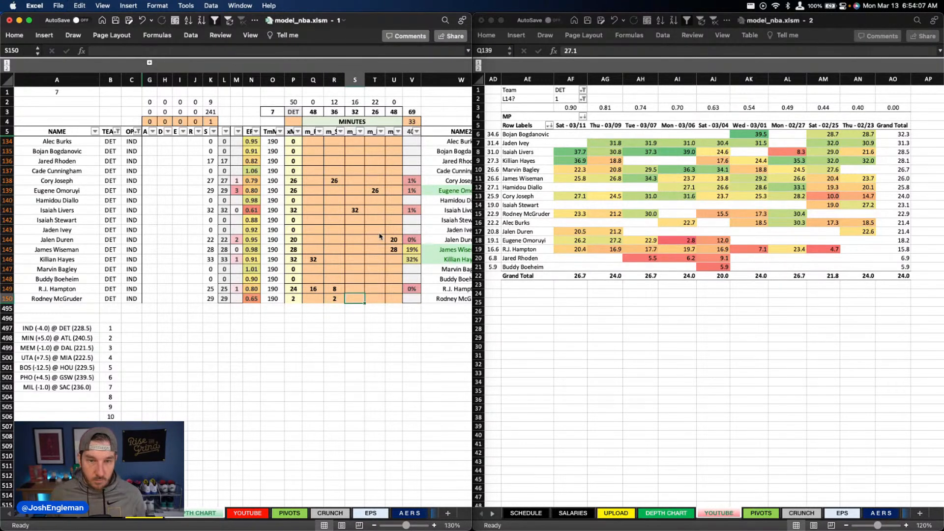
Step: Split Rodney McGruder's minutes into 14 at shooting guard and 14 at small forward
text(14)
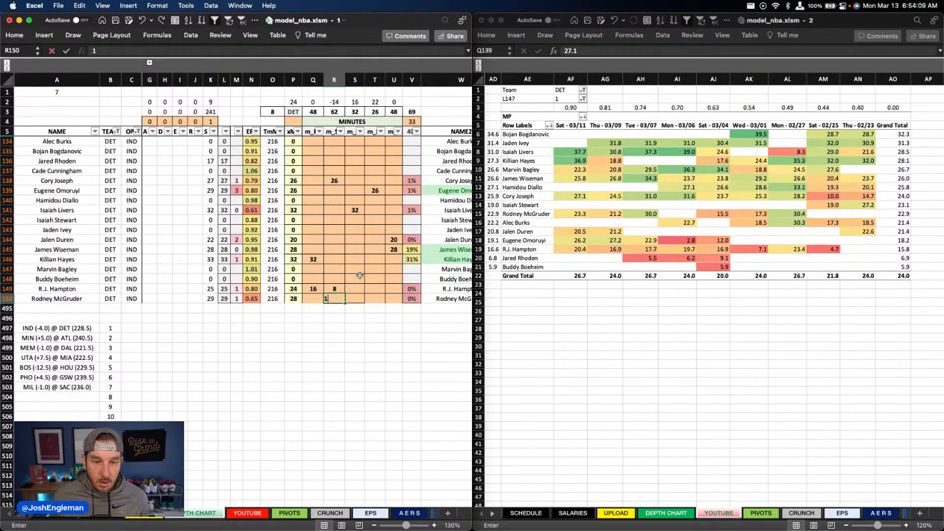
key(Tab)
text(14)
key(Return)
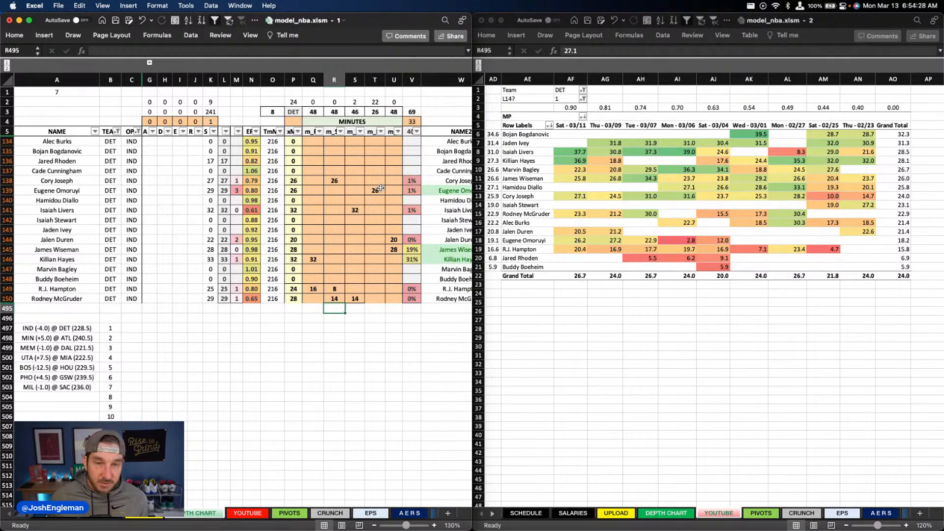
Step: Set Jared Rhoden's small forward minutes to 16
click(353, 278)
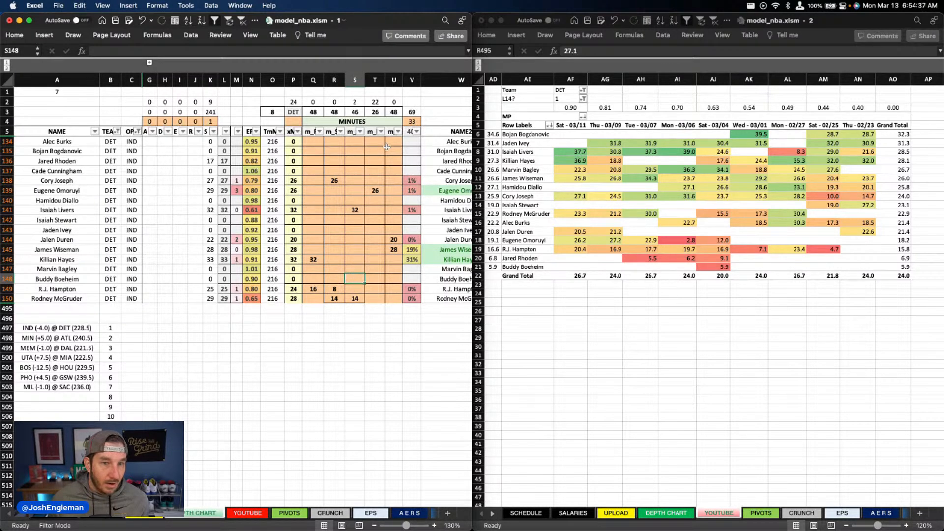
click(353, 163)
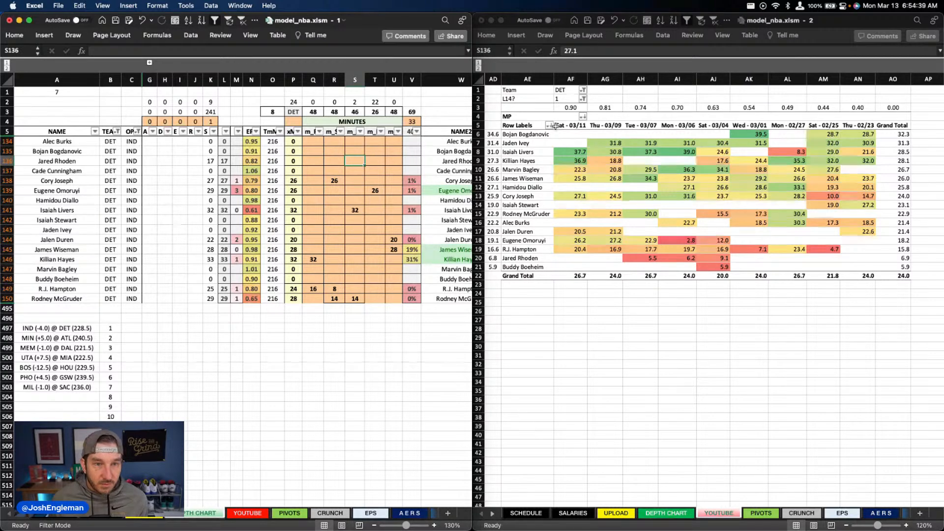
text(16)
key(Return)
Step: Set Buddy Boeheim's small forward minutes to 8
key(Down)
key(Down)
key(Down)
key(Down)
key(Down)
key(Down)
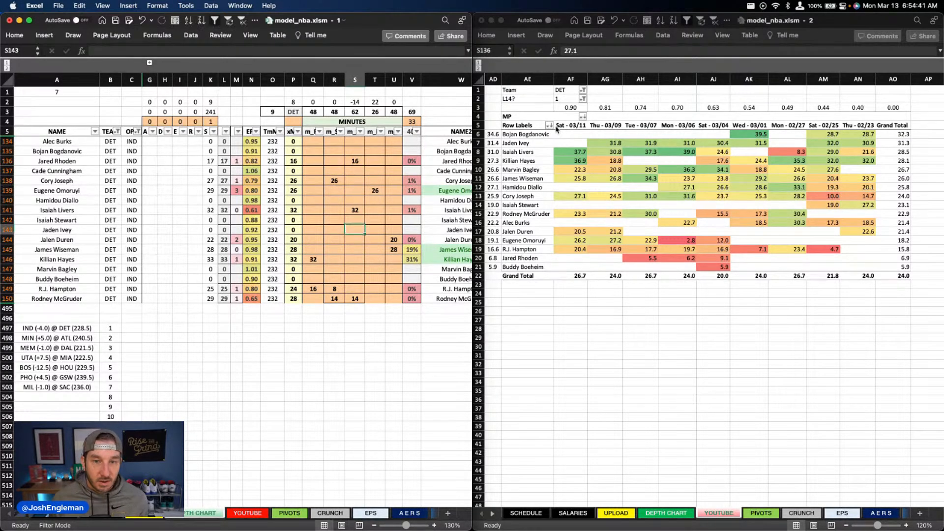
key(Down)
key(Down)
key(Down)
key(Down)
key(Down)
key(Down)
key(Up)
text(8)
key(Return)
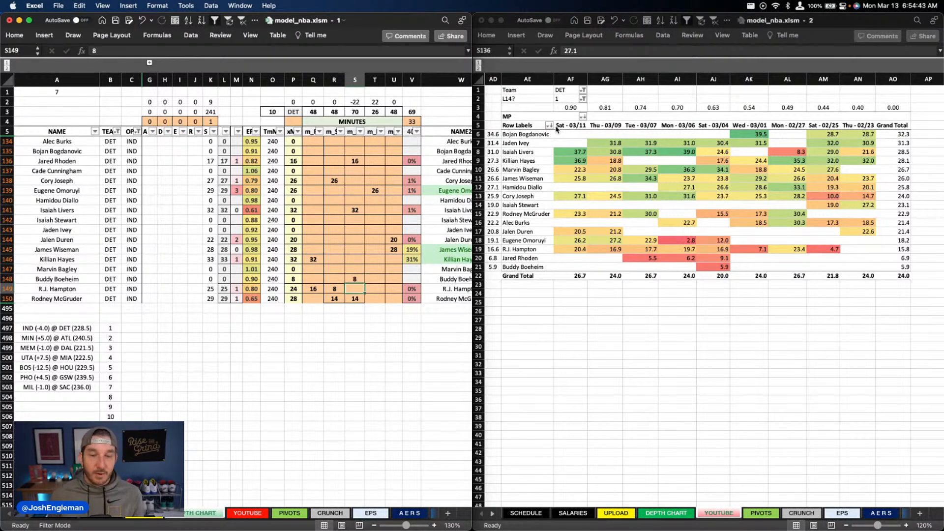
Step: Clear the usage override values for the Detroit players from Isaiah Stewart through Buddy Boeheim
scroll(315, 197, right, 10)
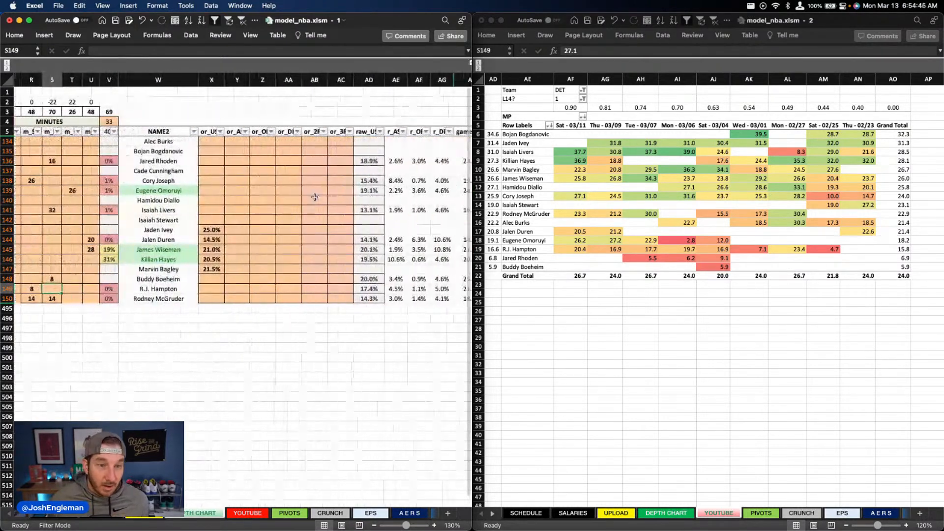
scroll(315, 196, left, 3)
drag(262, 220, 265, 281)
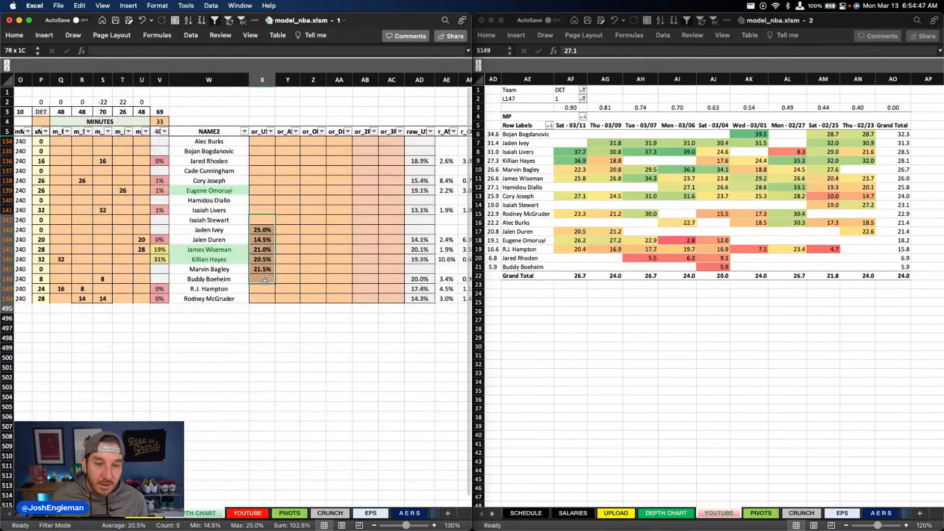
key(Delete)
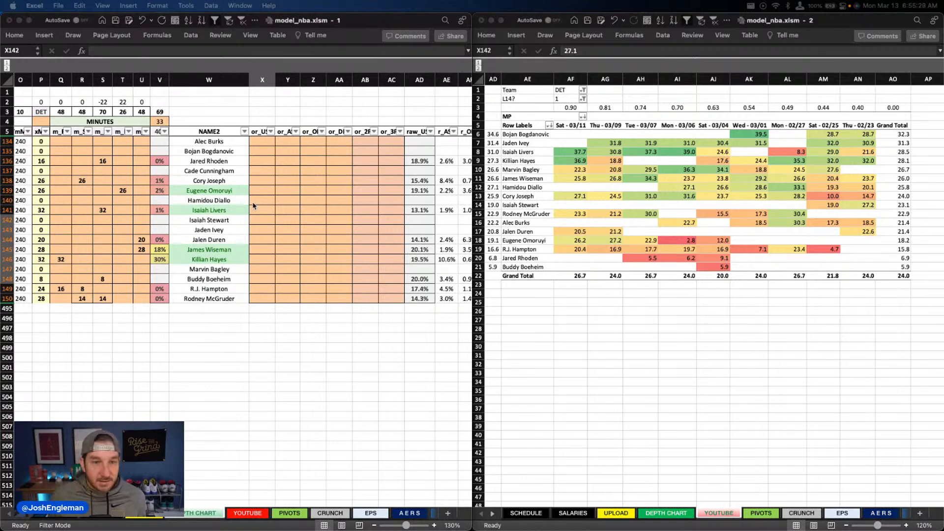
Step: Set Isaiah Livers' usage override to 18%
drag(262, 220, 262, 279)
scroll(295, 240, right, 3)
scroll(295, 240, right, 3)
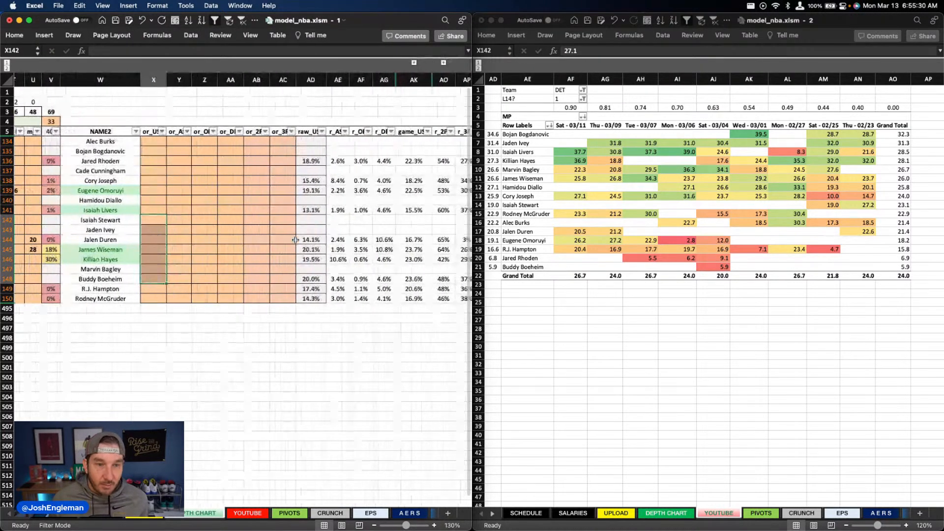
click(138, 253)
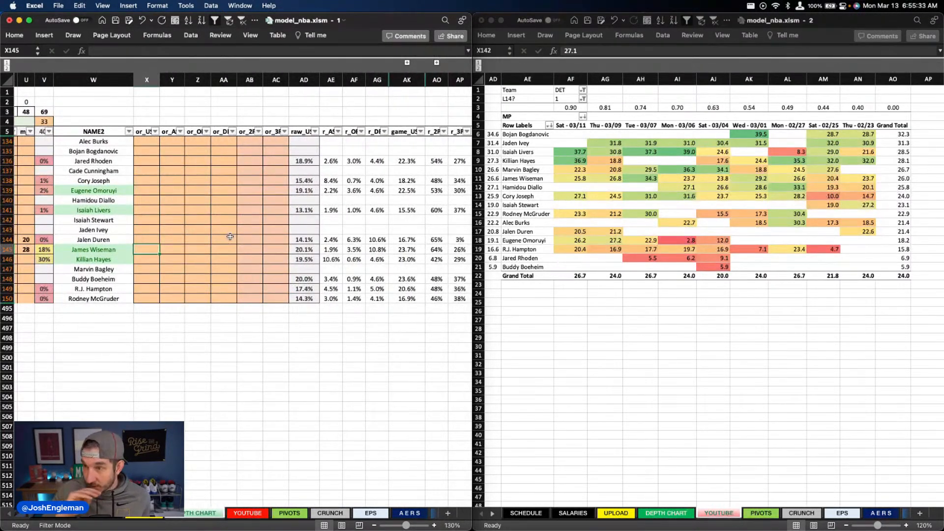
key(Up)
key(Up)
key(Up)
key(Up)
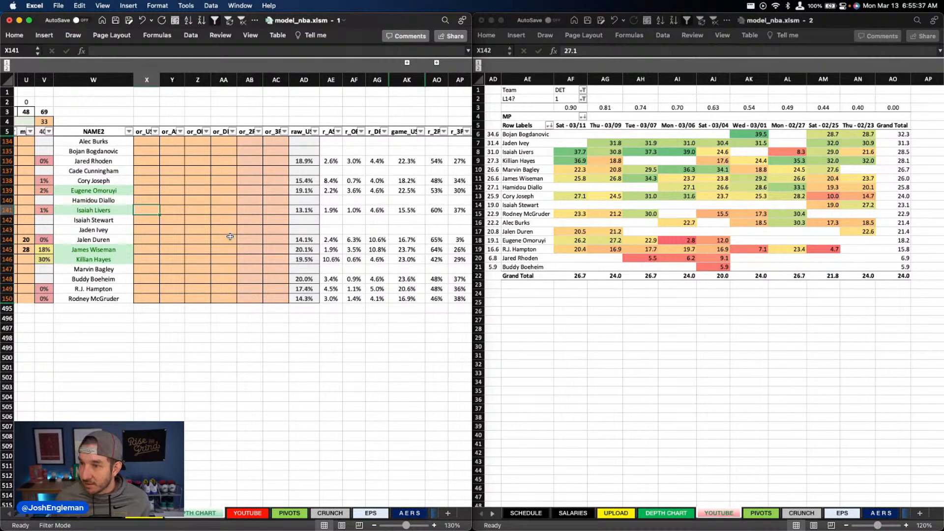
text(1%)
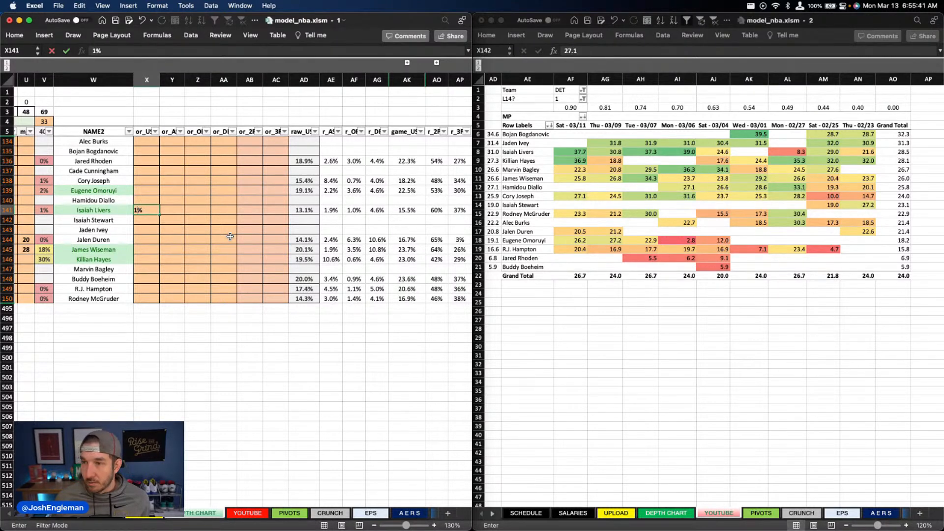
text(18)
key(ctrl+Return)
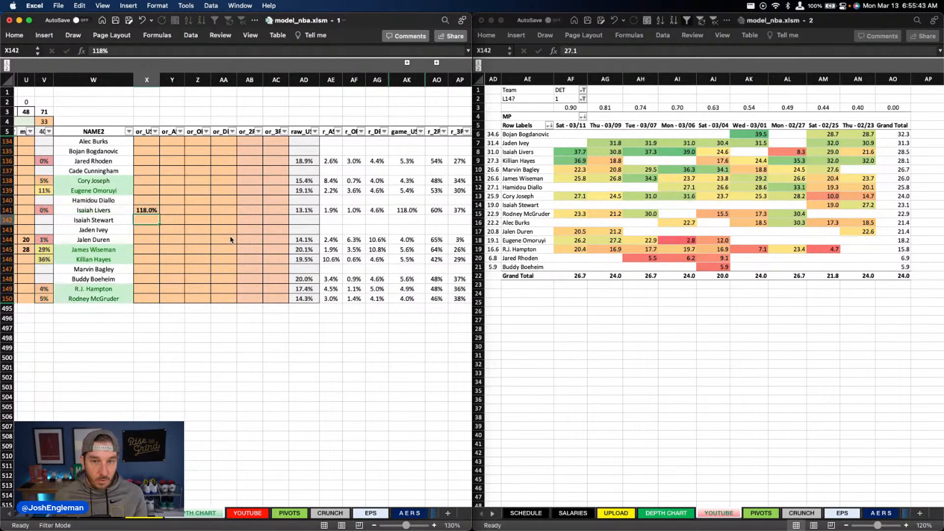
text(18)
key(Return)
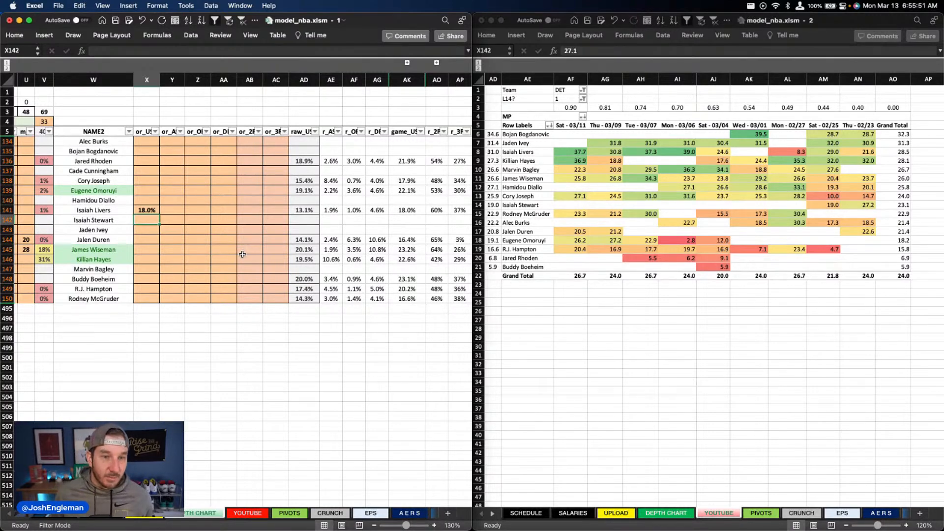
Step: Filter the depth chart's team column to IND and bring up the Indiana players' override columns
scroll(233, 246, left, 10)
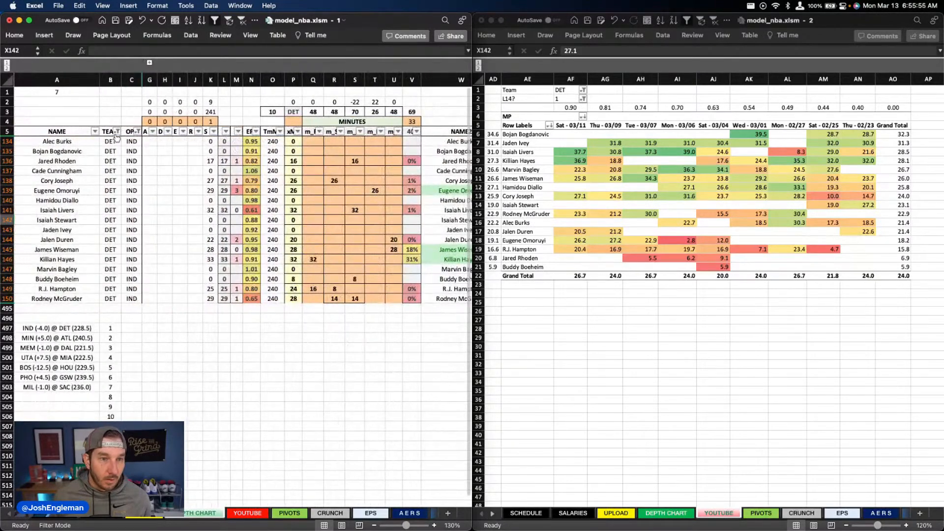
click(117, 132)
text(n)
text(nd)
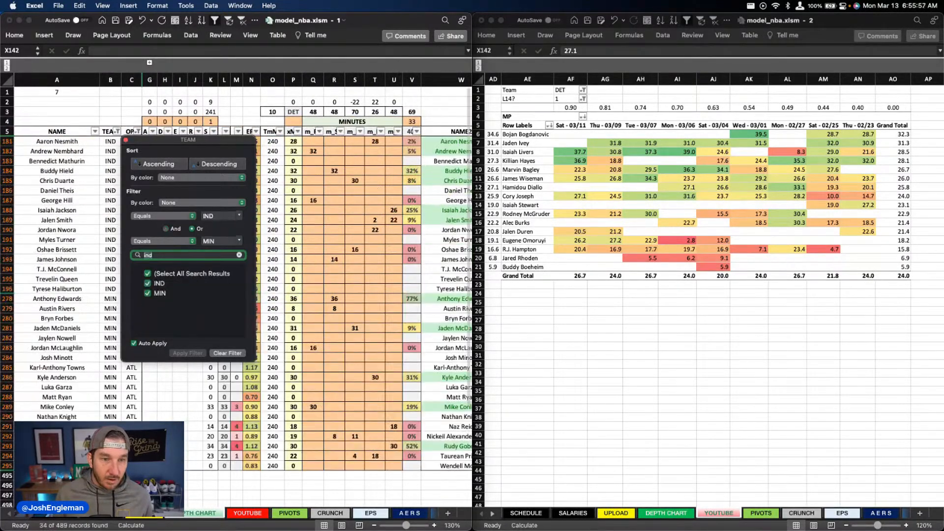
click(371, 217)
scroll(368, 218, right, 10)
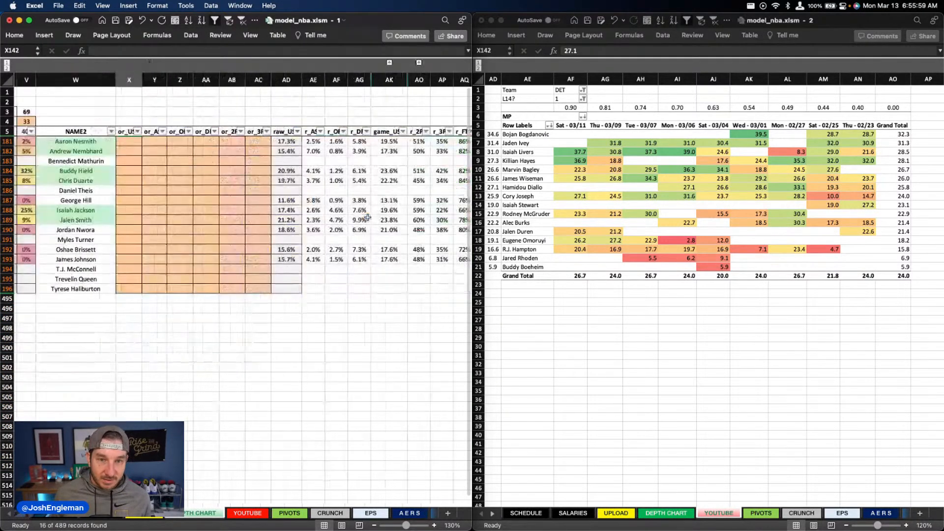
scroll(368, 217, left, 2)
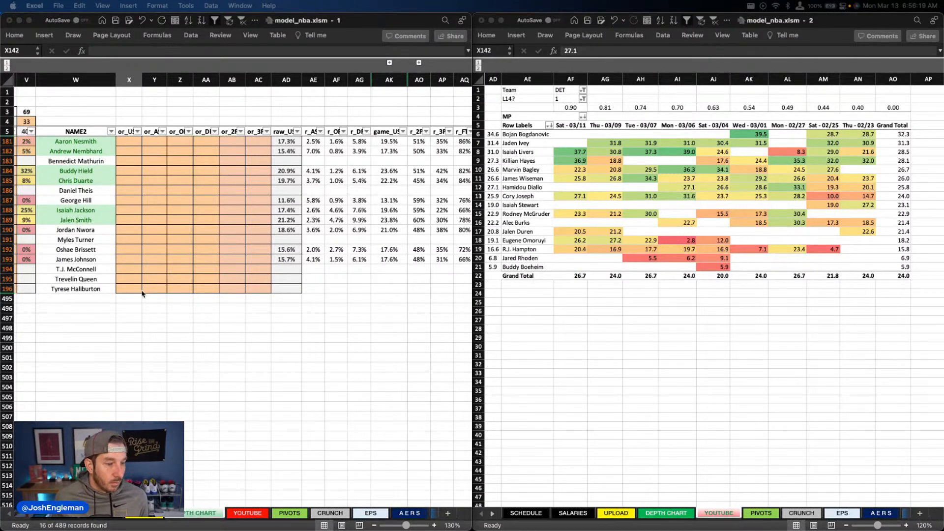
Step: Set Andrew Nembhard's usage override to 21%
click(195, 234)
click(132, 140)
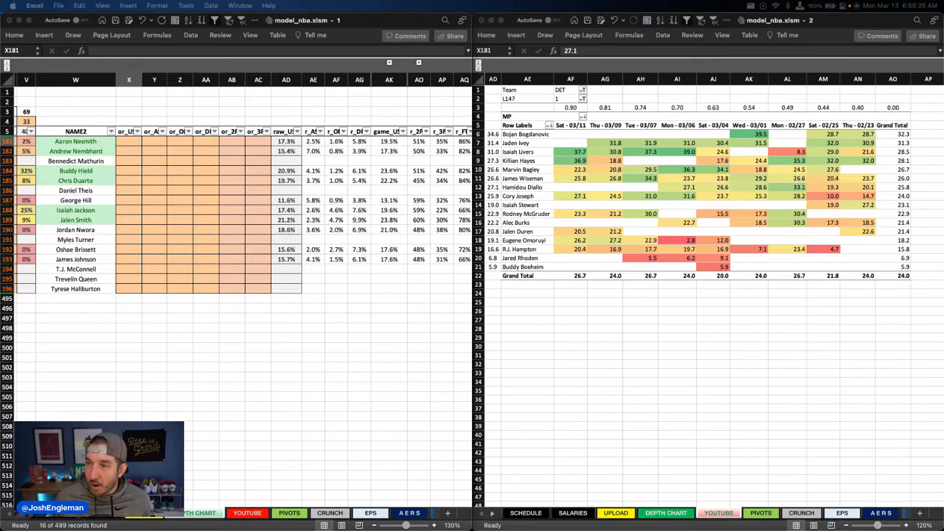
click(103, 172)
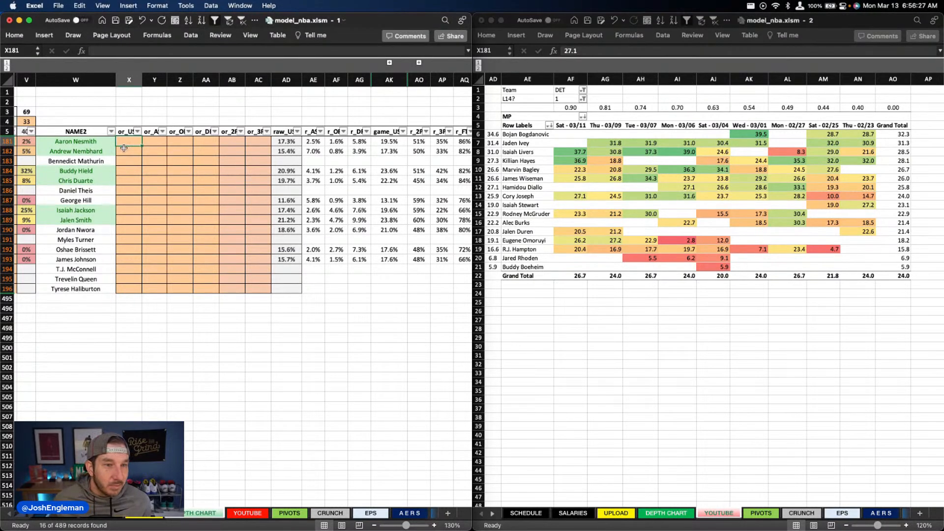
click(126, 150)
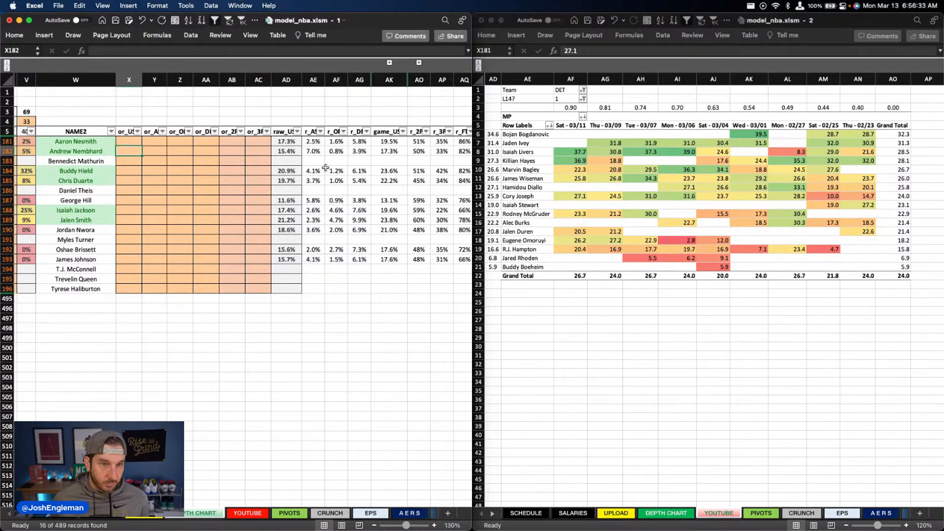
text(21)
key(Up)
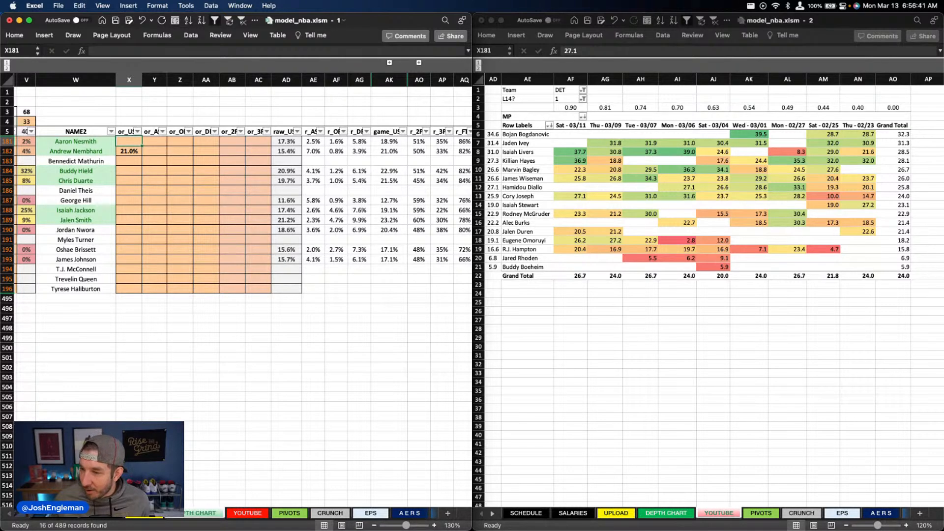
Step: Set Buddy Hield's usage override to 20.9%
click(78, 181)
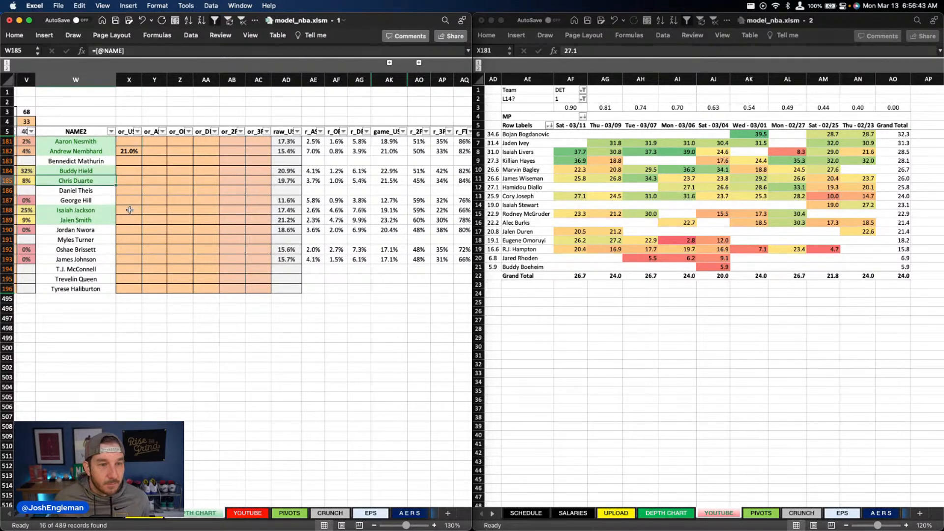
click(130, 219)
click(129, 168)
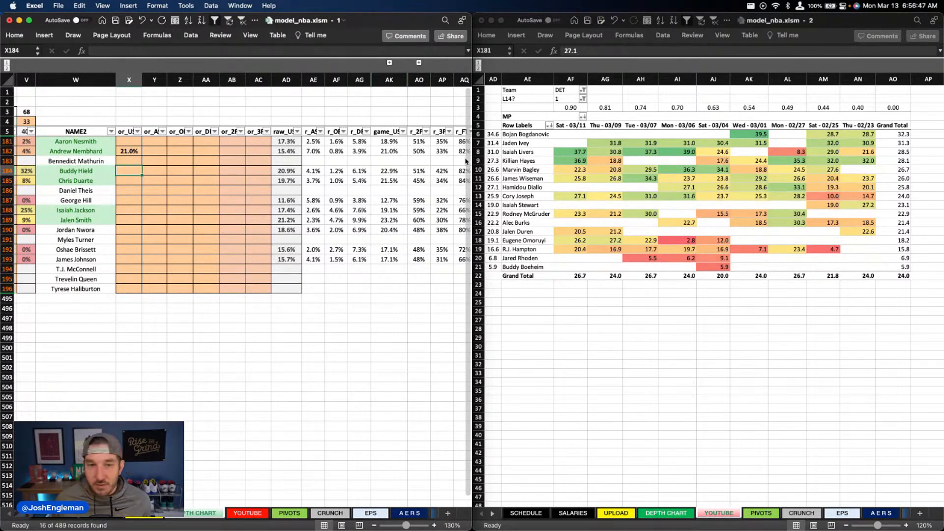
text(20.9)
key(Return)
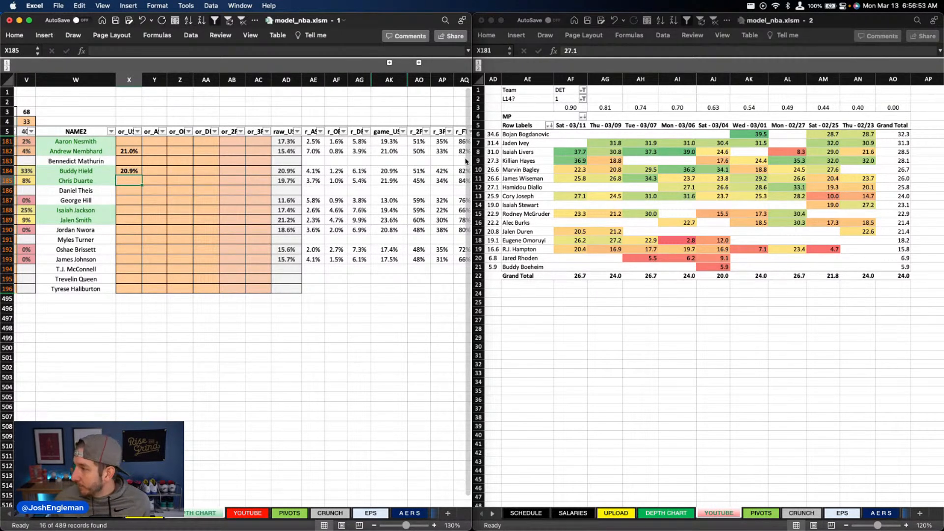
Step: Set Aaron Nesmith's usage override to 17.3%
key(Up)
key(Up)
key(Up)
key(Up)
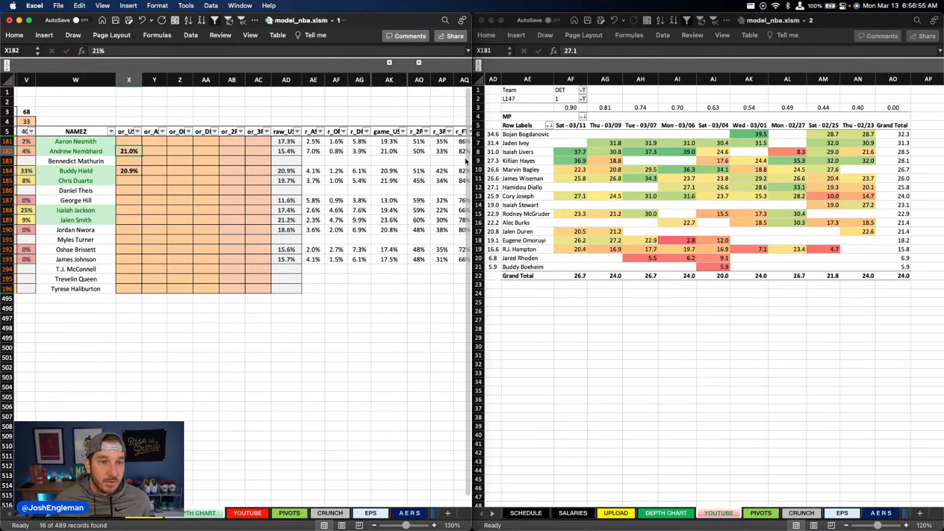
text(17.3)
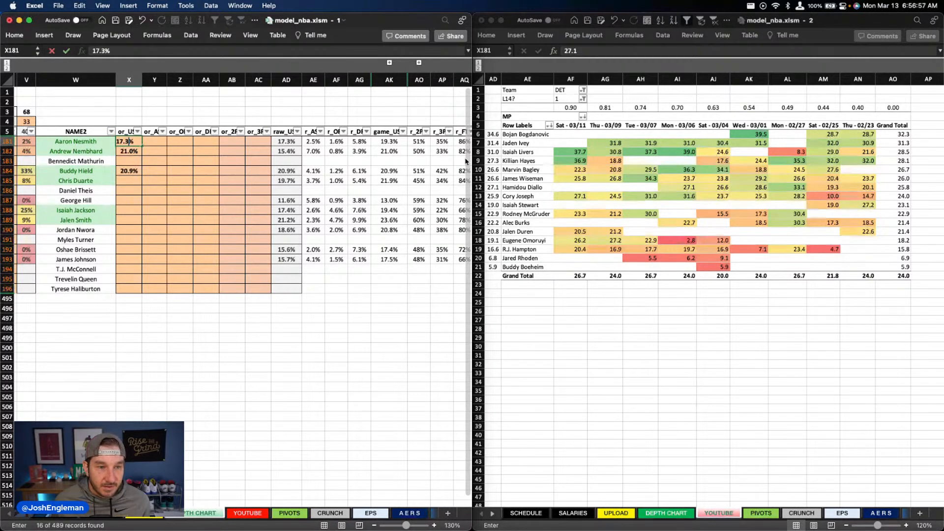
key(Return)
key(Return)
Step: Set Jalen Smith's usage override to 21.2%
key(Down)
key(Down)
key(Down)
key(Down)
key(Down)
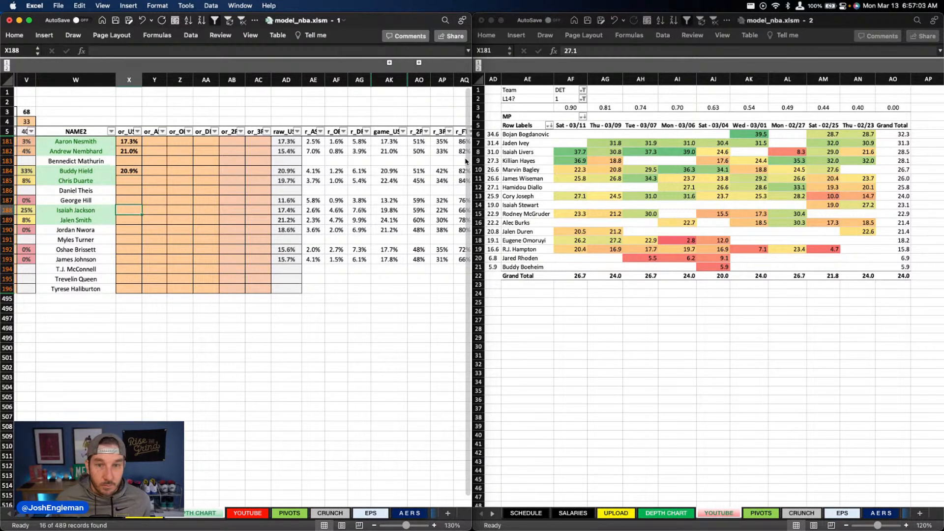
key(Down)
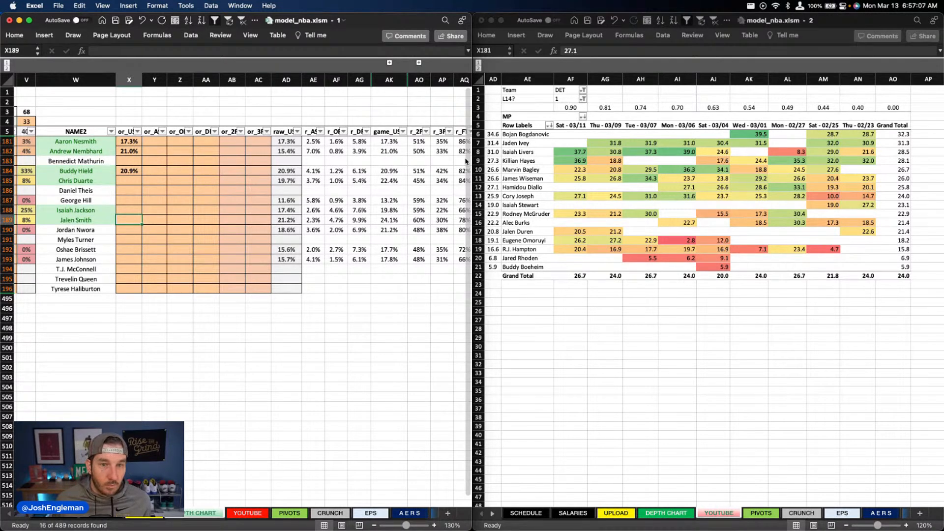
text(21.2)
key(Up)
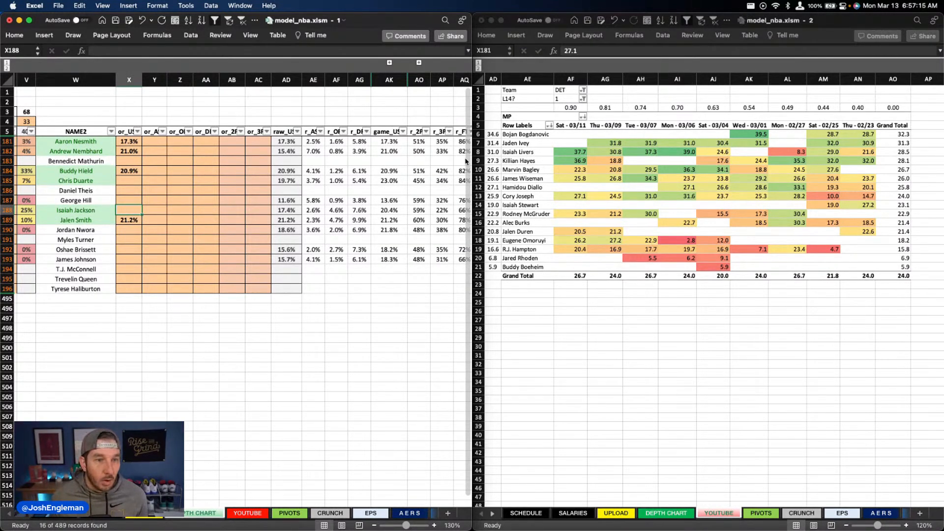
Step: Set Andrew Nembhard's assist override to 10%
click(162, 191)
scroll(231, 343, left, 1)
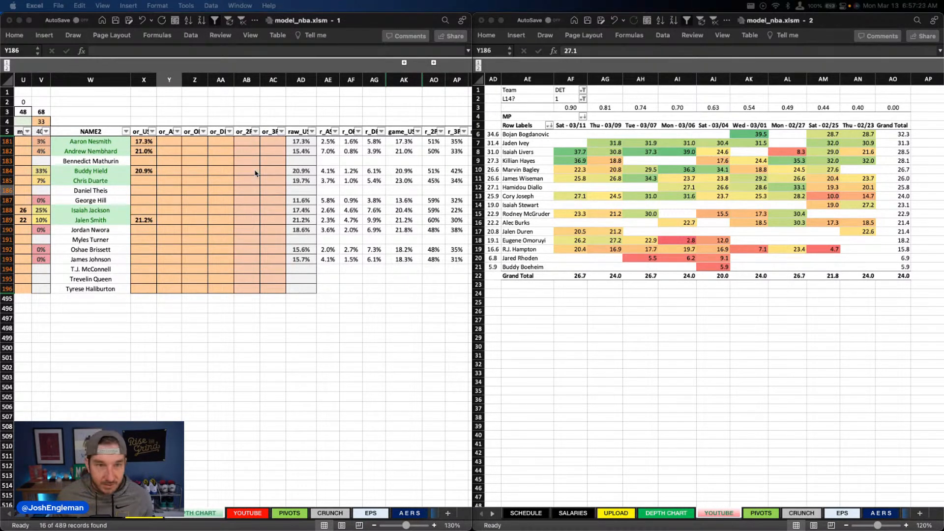
click(169, 151)
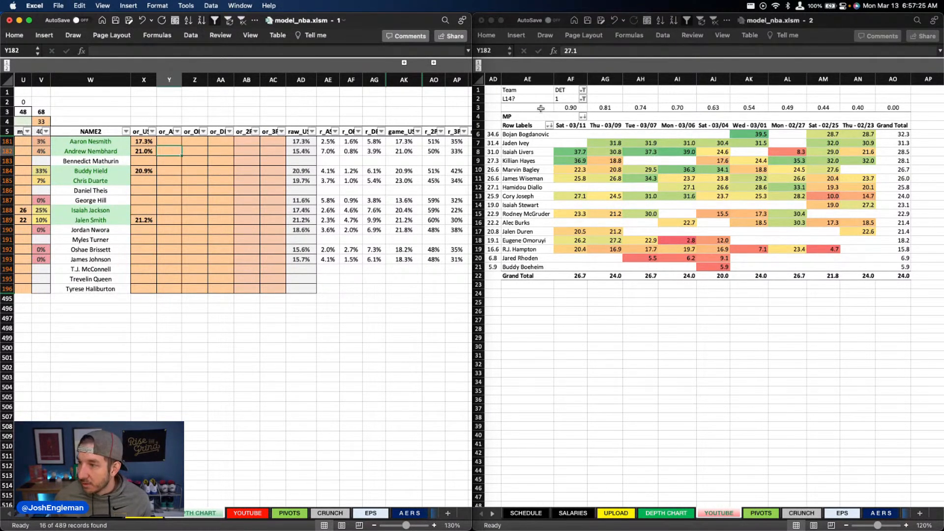
text(10)
key(Return)
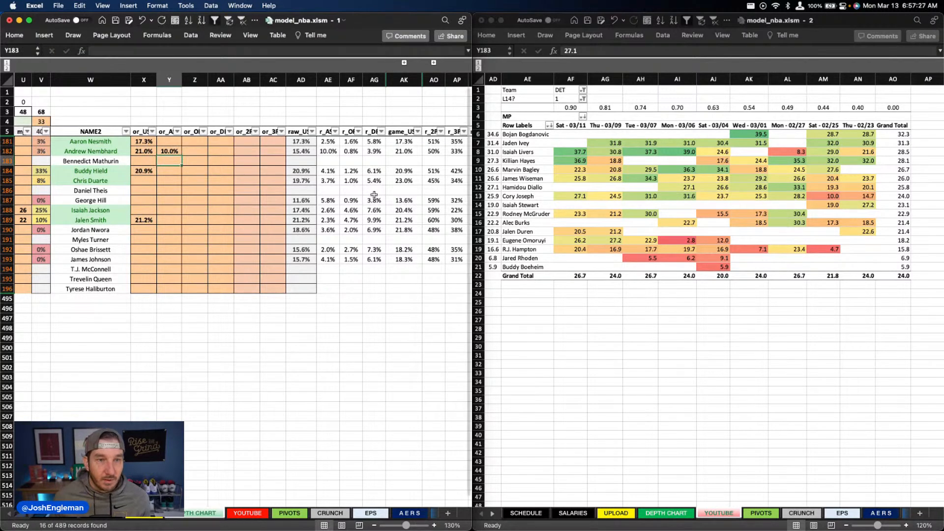
Step: Set Buddy Hield's assist override to 5%
scroll(295, 200, left, 10)
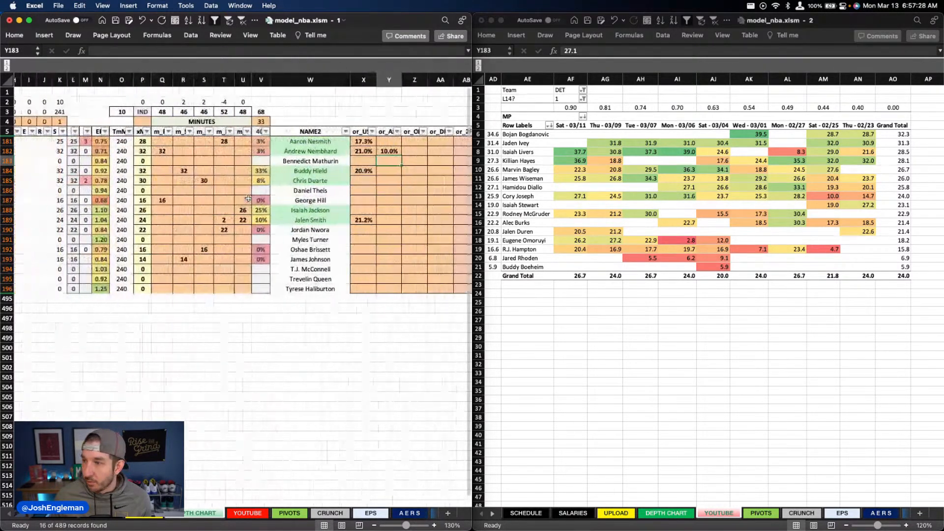
scroll(249, 198, right, 10)
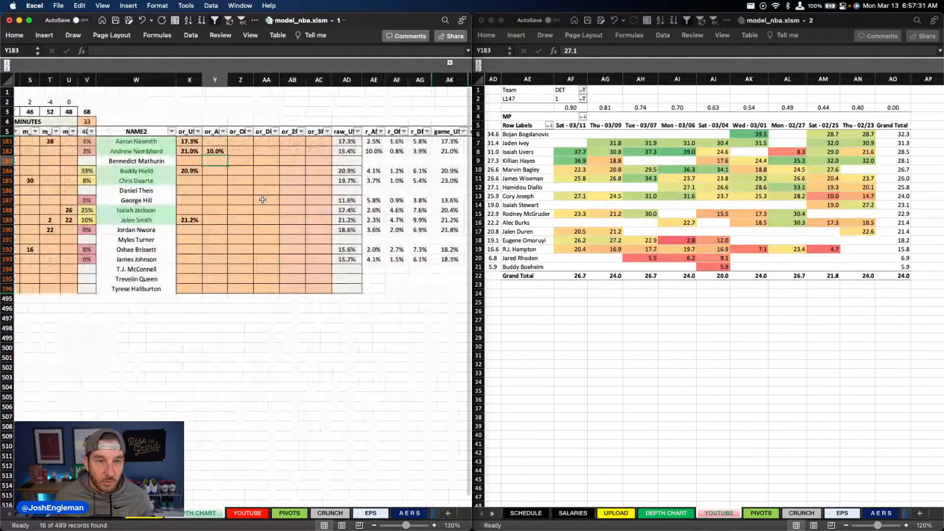
key(Down)
text(5)
key(Return)
scroll(200, 305, left, 5)
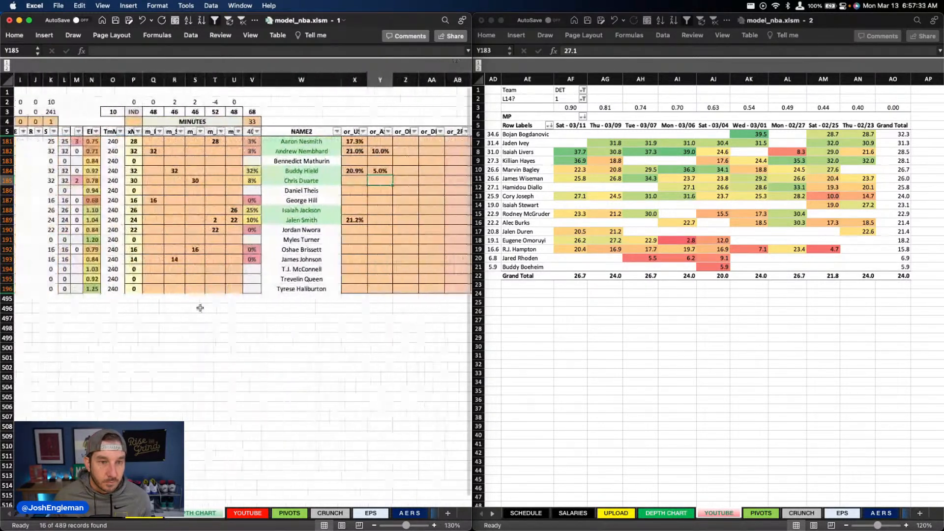
Step: Review the Detroit players' DraftKings and FanDuel projections on the YOUTUBE sheet
click(261, 512)
scroll(321, 357, right, 10)
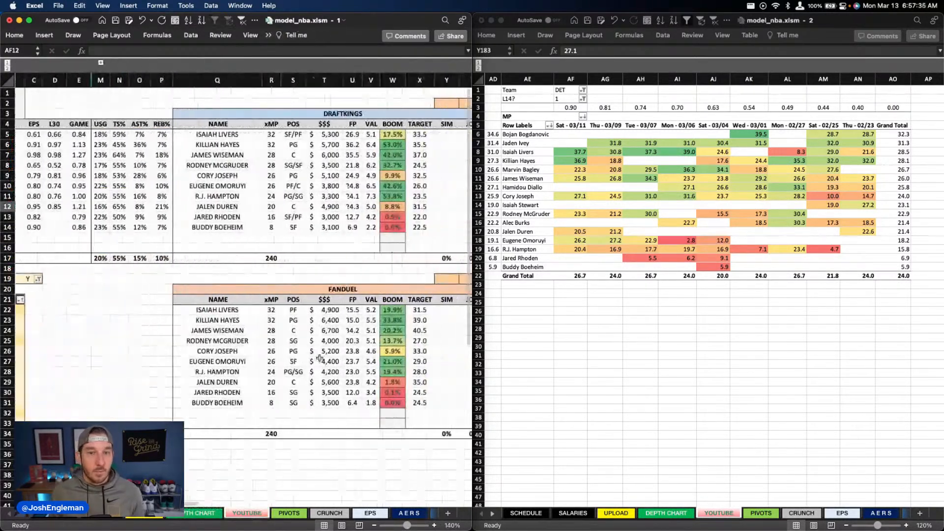
scroll(321, 358, right, 2)
scroll(321, 358, left, 2)
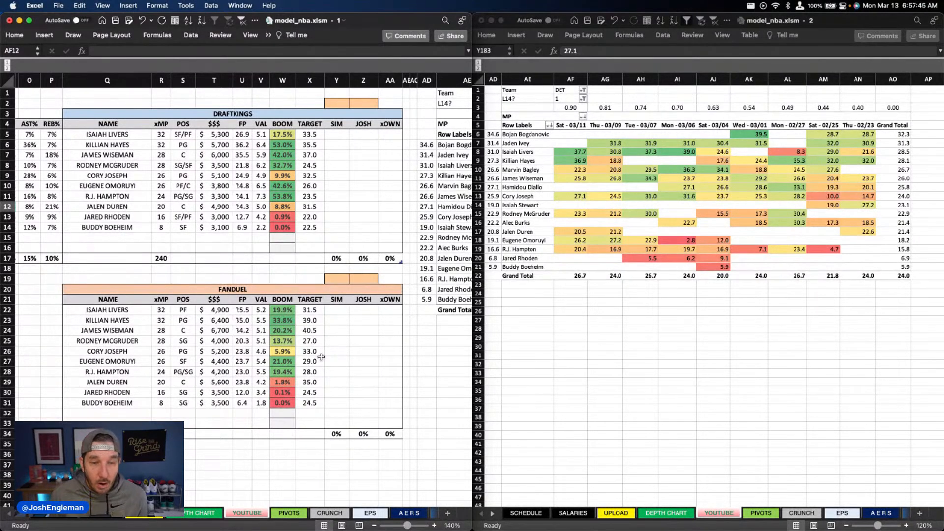
Step: Return to the depth chart, filter its team column to DET, and bring up the Detroit players' override columns
click(193, 513)
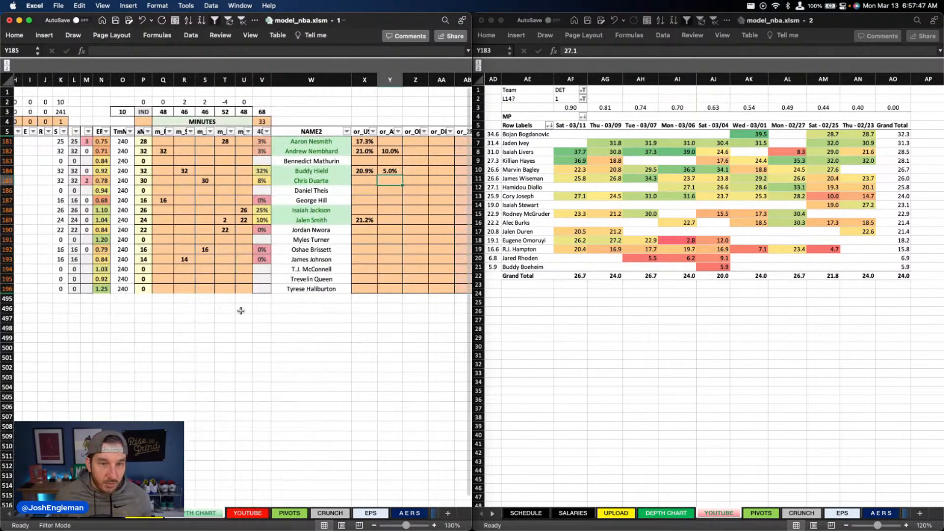
scroll(254, 310, right, 1)
scroll(254, 310, right, 10)
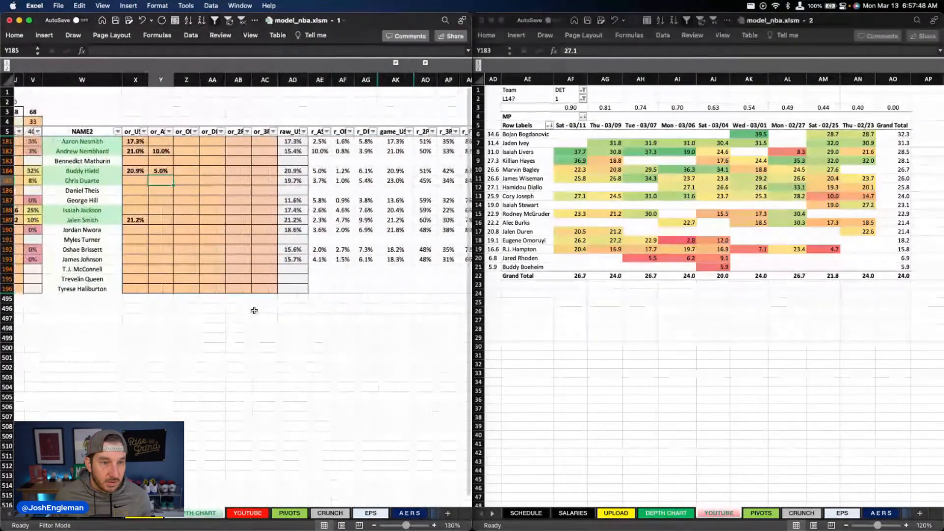
scroll(248, 309, left, 10)
click(109, 131)
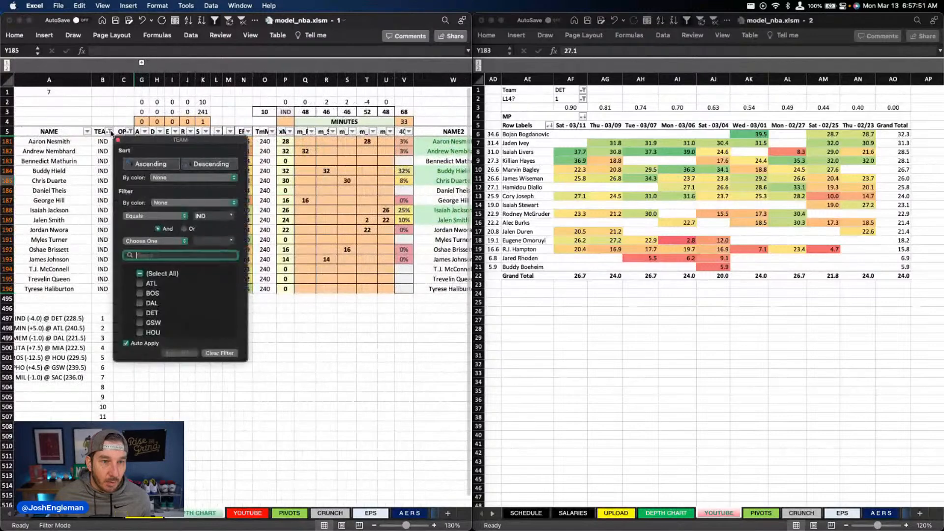
text(det)
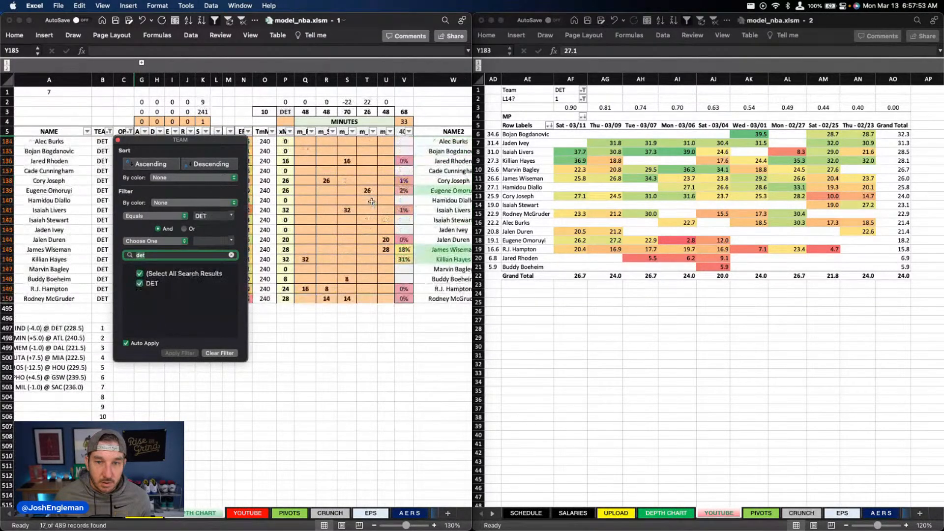
click(373, 202)
scroll(372, 201, right, 2)
scroll(372, 202, right, 10)
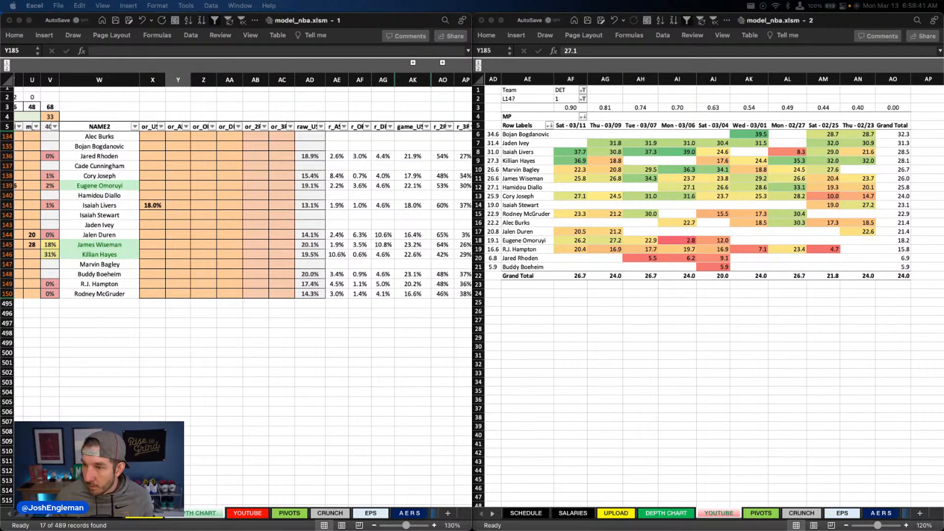
Step: Set R.J. Hampton's usage override to 19%
click(217, 240)
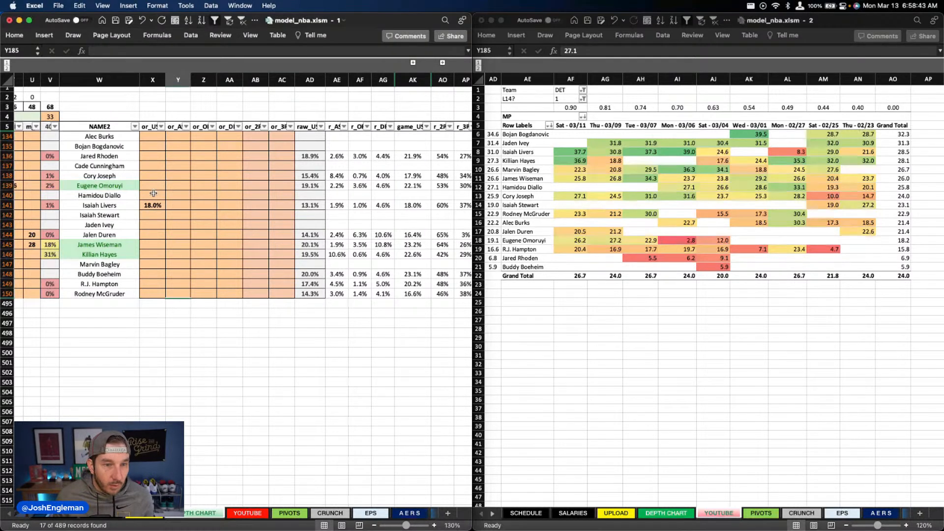
click(153, 251)
click(154, 246)
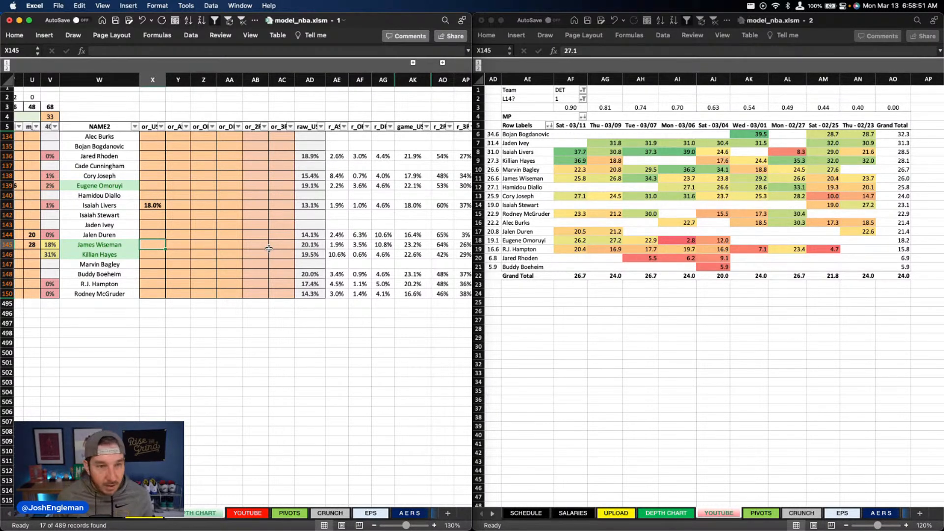
key(Up)
key(Up)
key(Up)
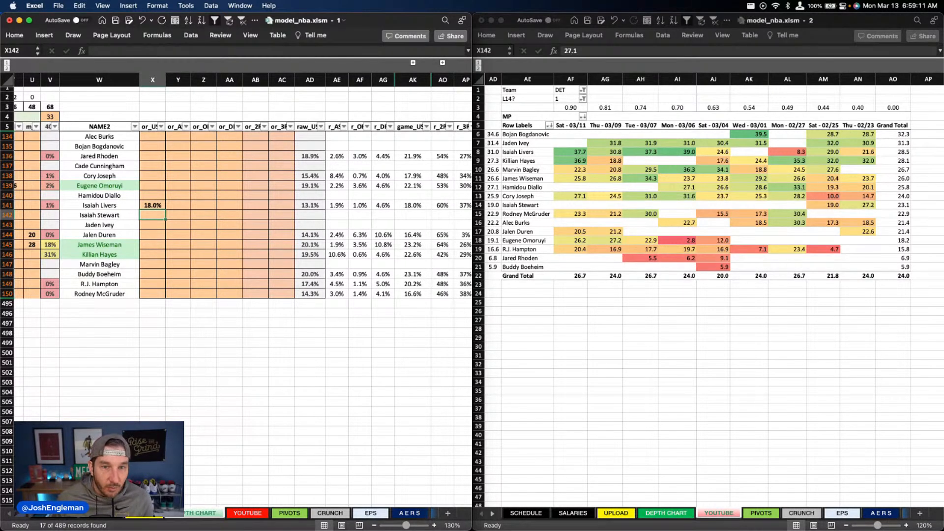
click(138, 282)
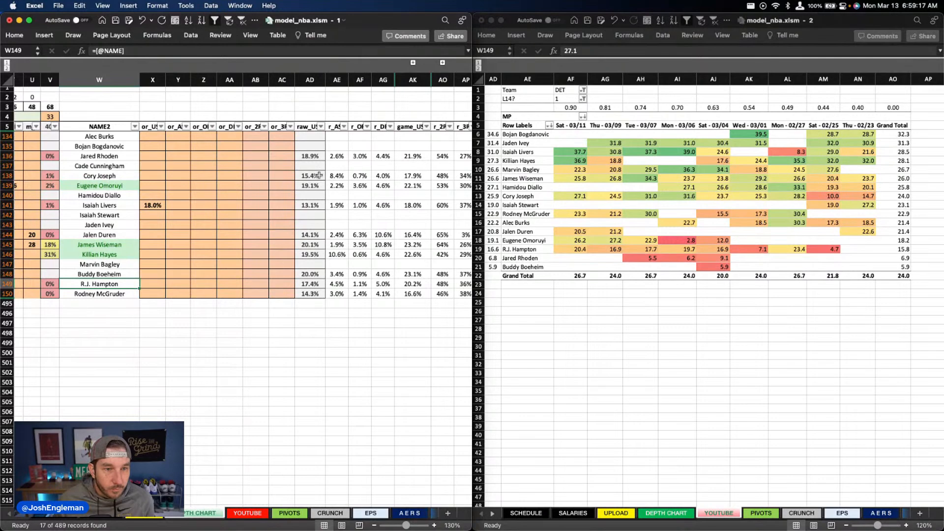
scroll(204, 224, left, 10)
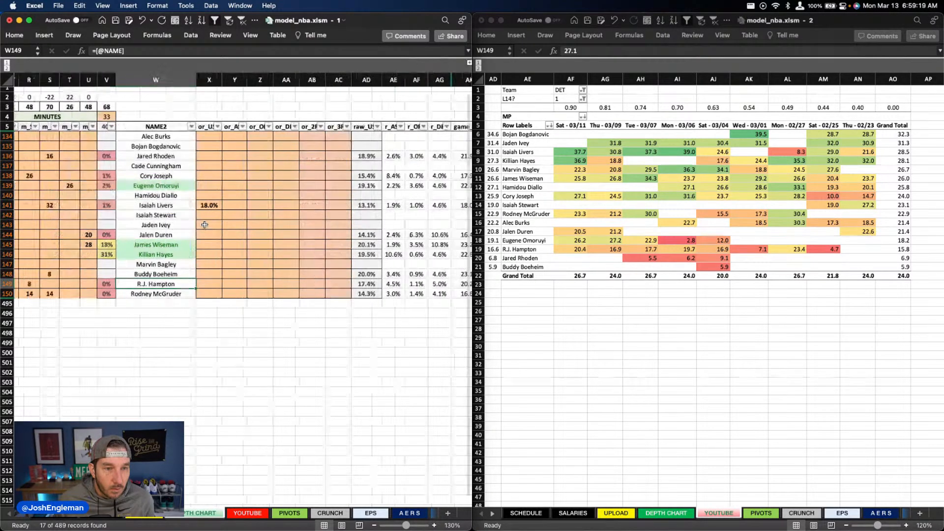
scroll(205, 225, right, 10)
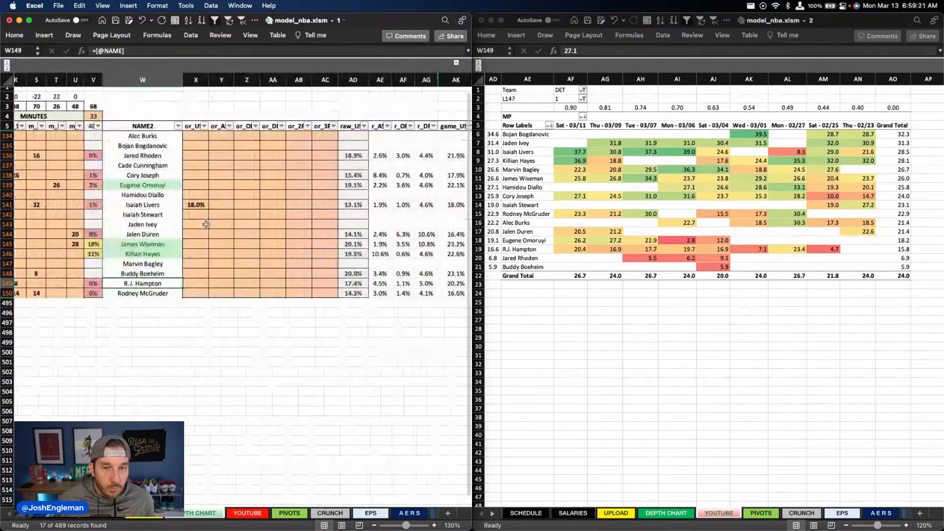
key(Right)
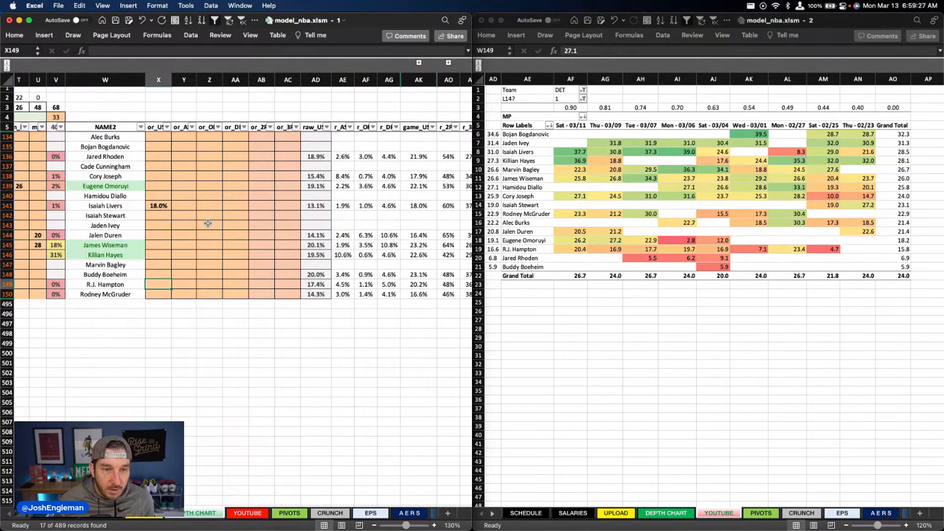
text(19)
key(Return)
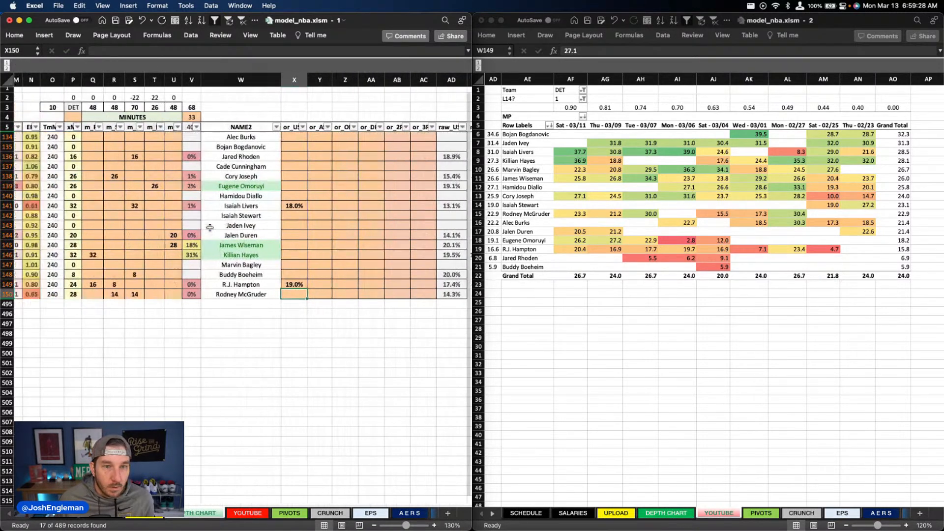
Step: Check the Detroit players' projected minutes, overrides and rate columns in the depth chart
scroll(210, 228, right, 3)
scroll(210, 228, left, 5)
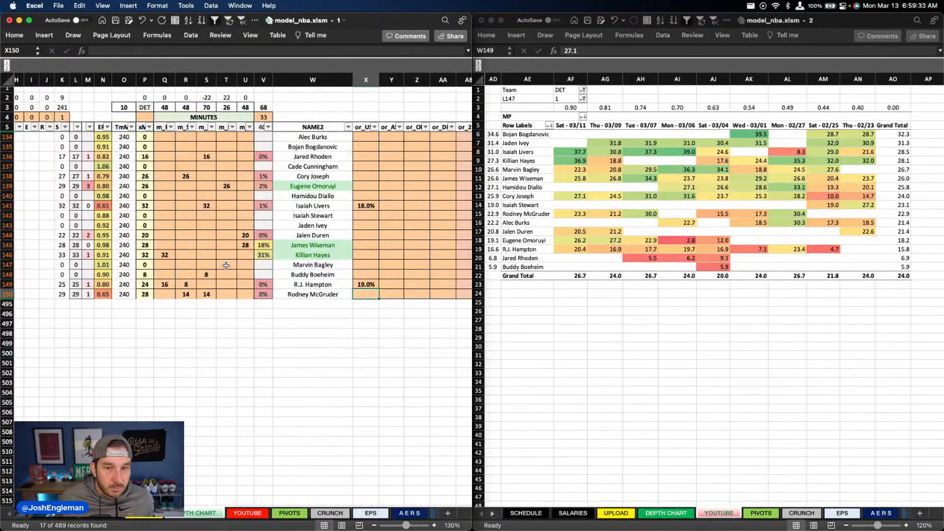
scroll(226, 272, right, 3)
scroll(215, 263, right, 4)
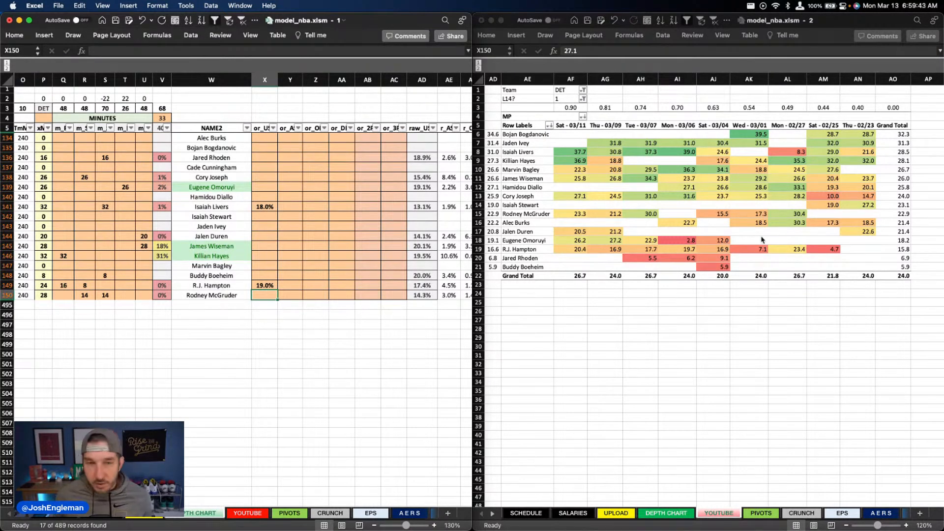
scroll(263, 226, right, 5)
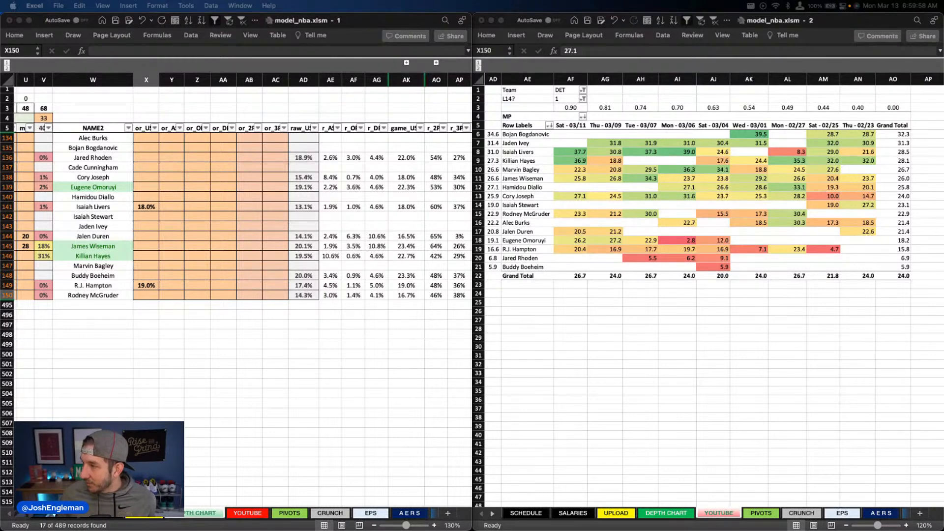
click(168, 256)
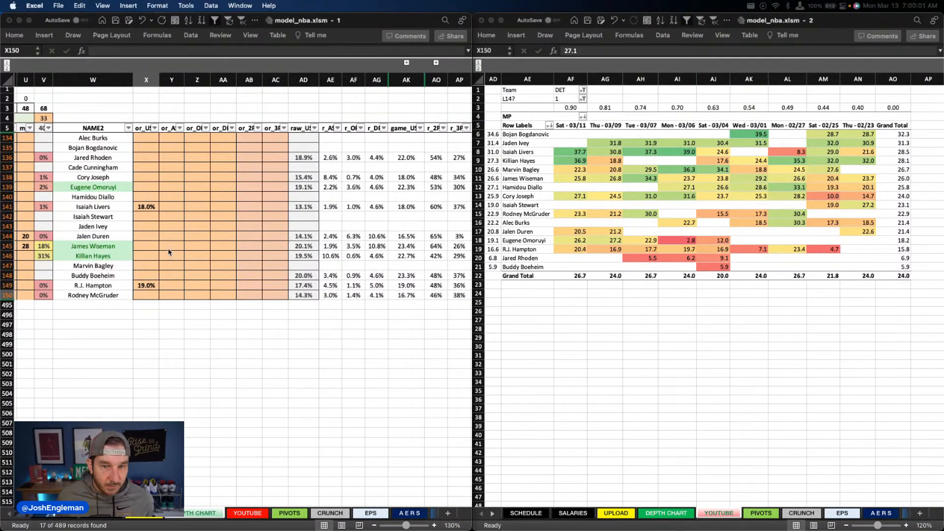
scroll(167, 248, left, 1)
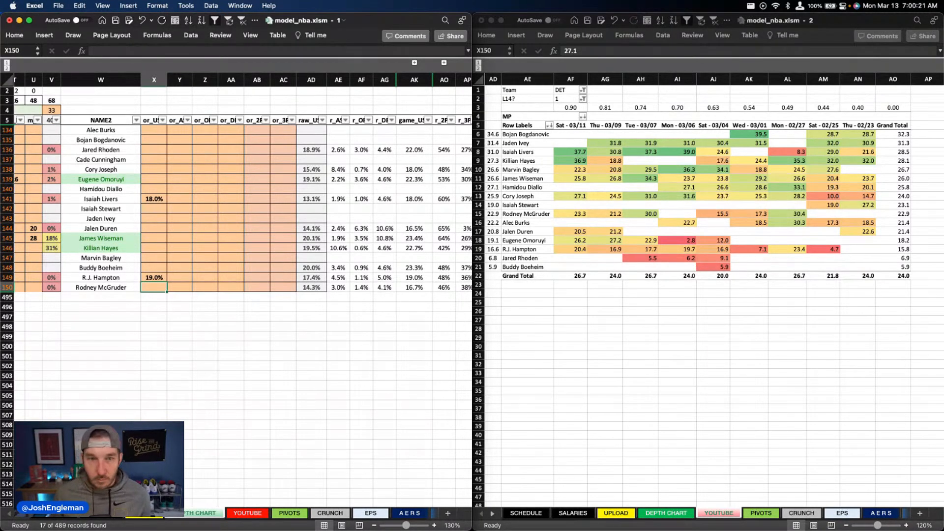
Step: Compare the Detroit players' DraftKings and FanDuel projections on the YOUTUBE sheet with their depth chart rows
click(241, 514)
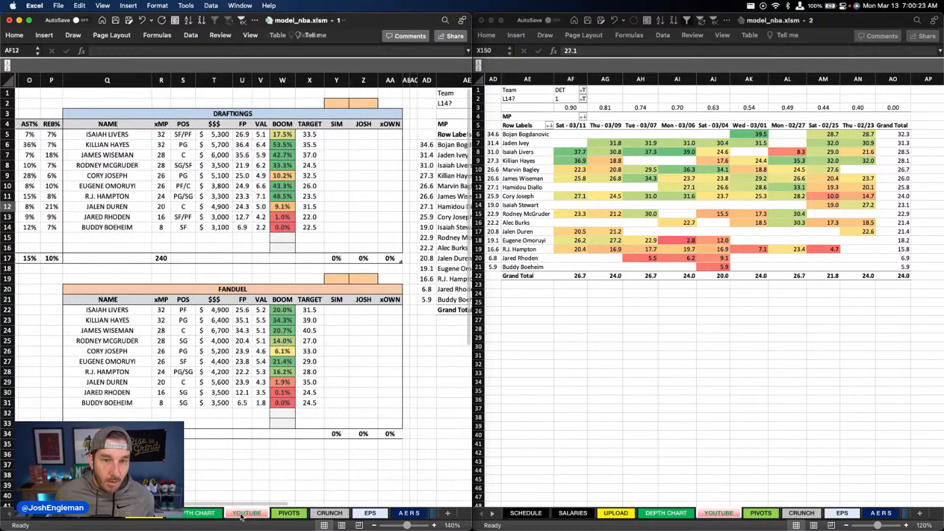
click(211, 514)
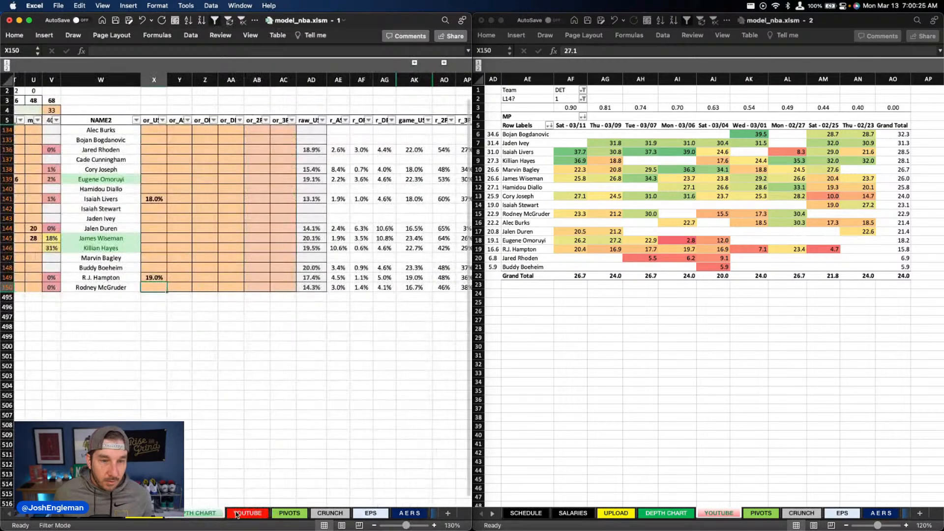
scroll(256, 253, left, 10)
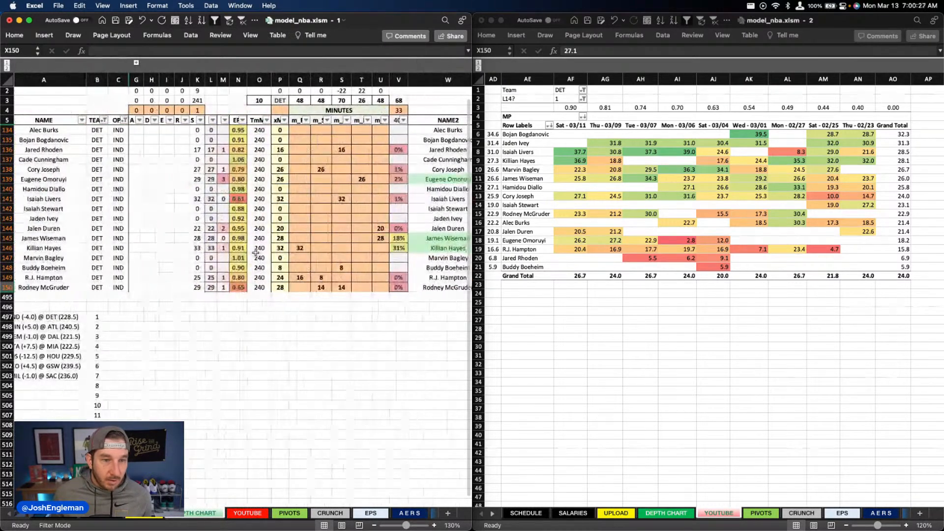
scroll(256, 252, right, 10)
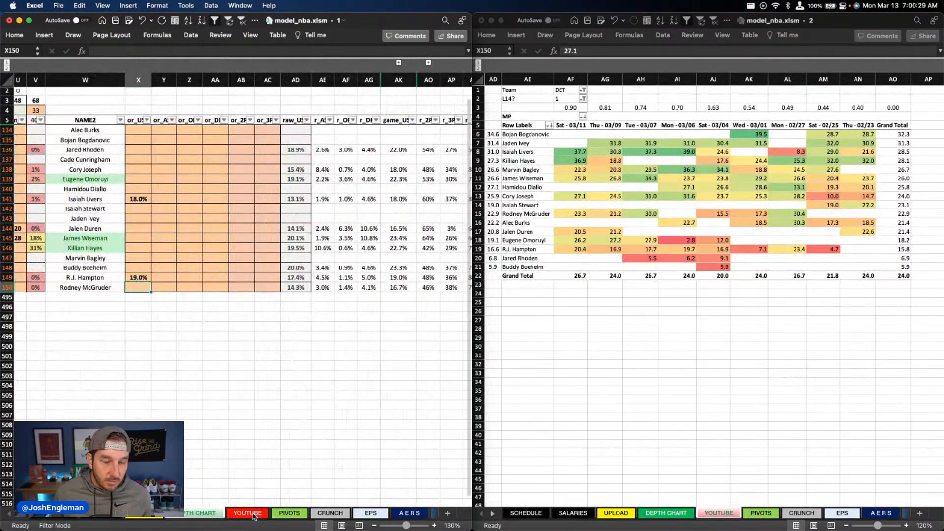
click(252, 514)
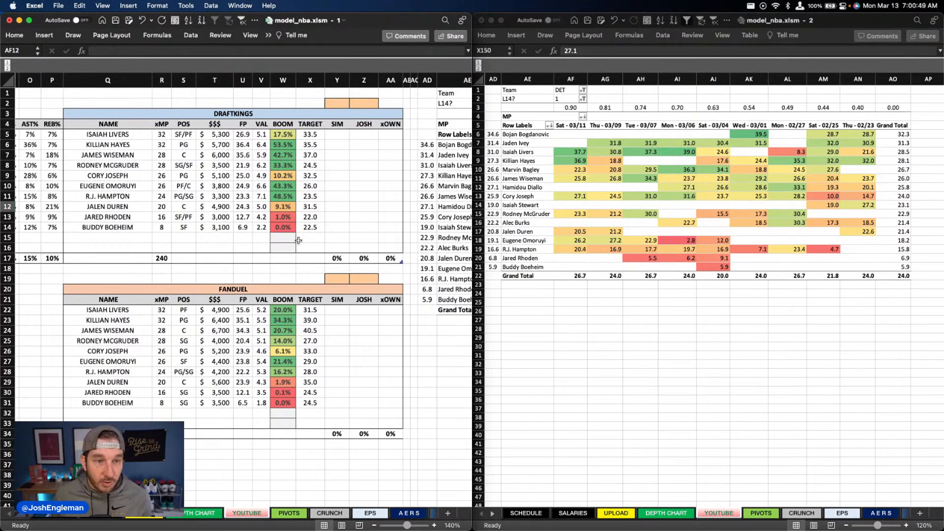
scroll(295, 241, left, 2)
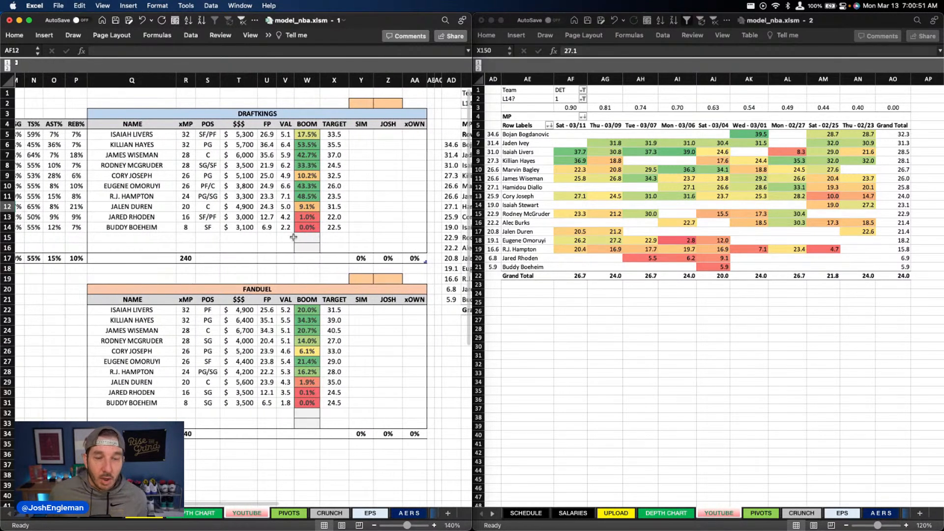
scroll(252, 216, right, 2)
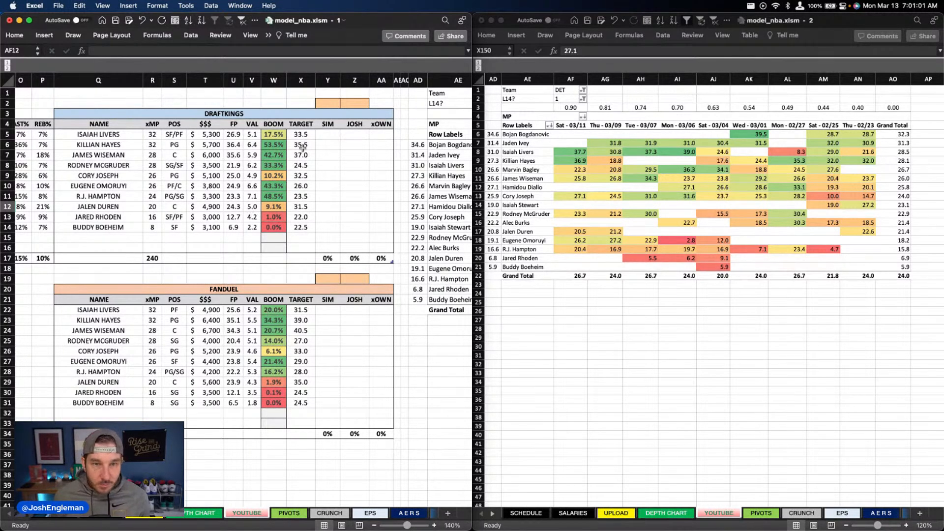
Step: Switch the team filter on the YOUTUBE sheet to IND
click(566, 90)
click(566, 90)
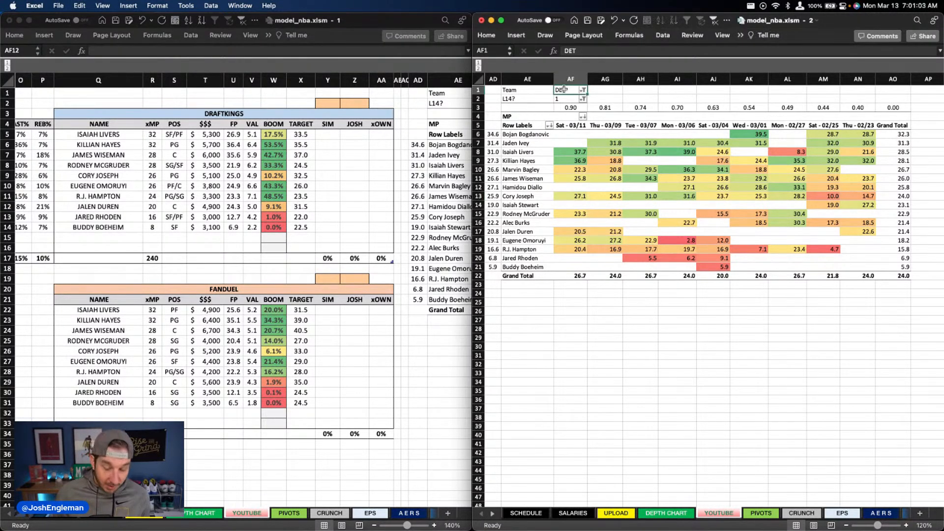
text(IND)
key(Return)
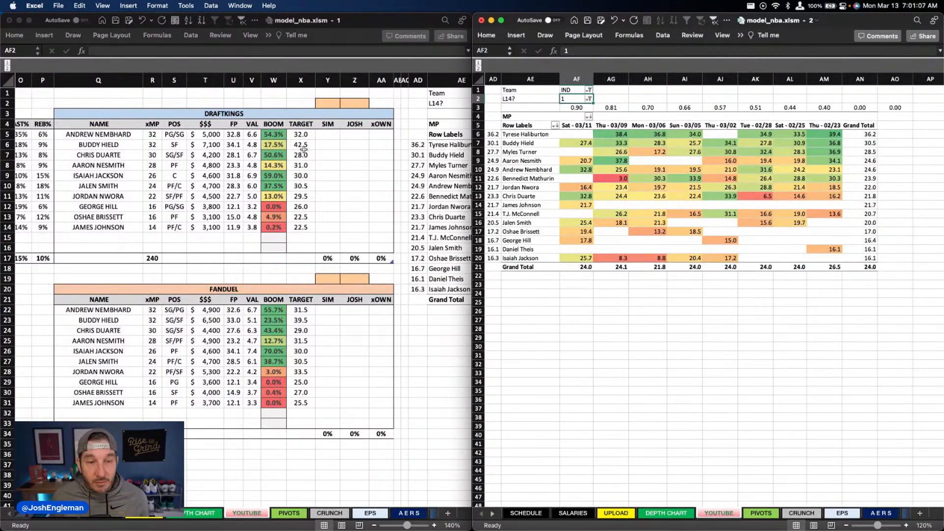
Step: Review the Indiana players' usage rates, projections, boom percentages and DraftKings target scores
scroll(279, 143, left, 10)
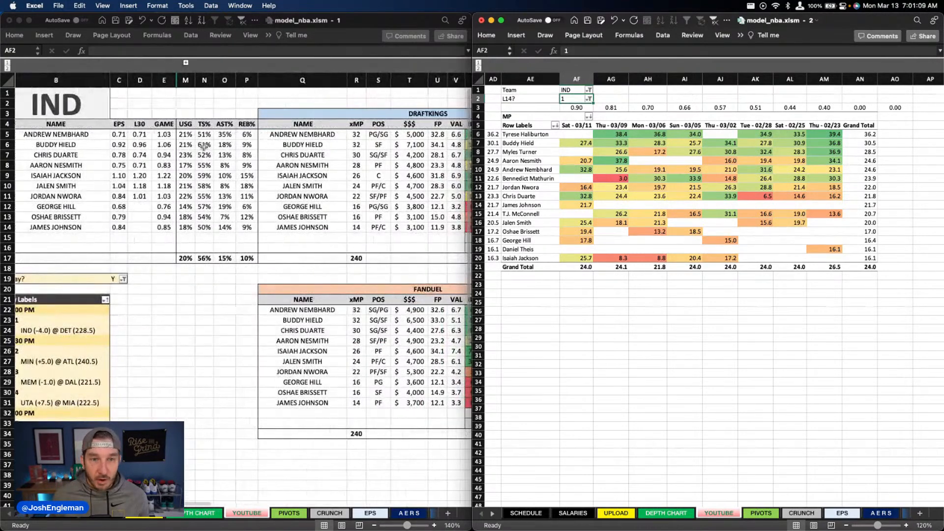
scroll(204, 146, right, 4)
scroll(203, 146, right, 5)
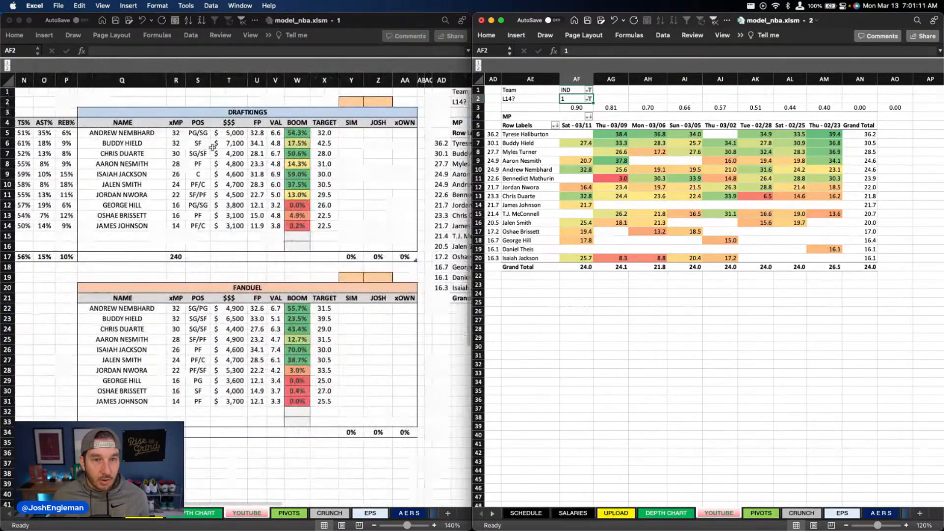
click(324, 153)
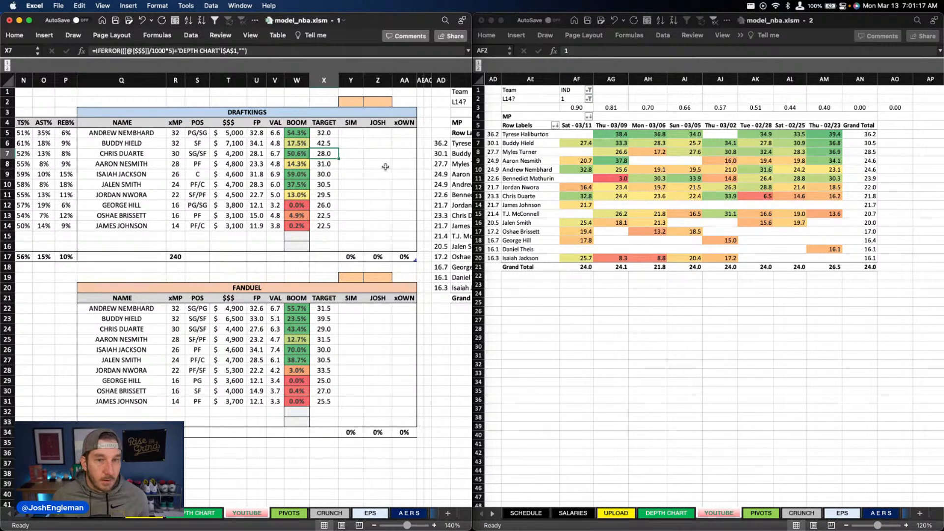
click(318, 176)
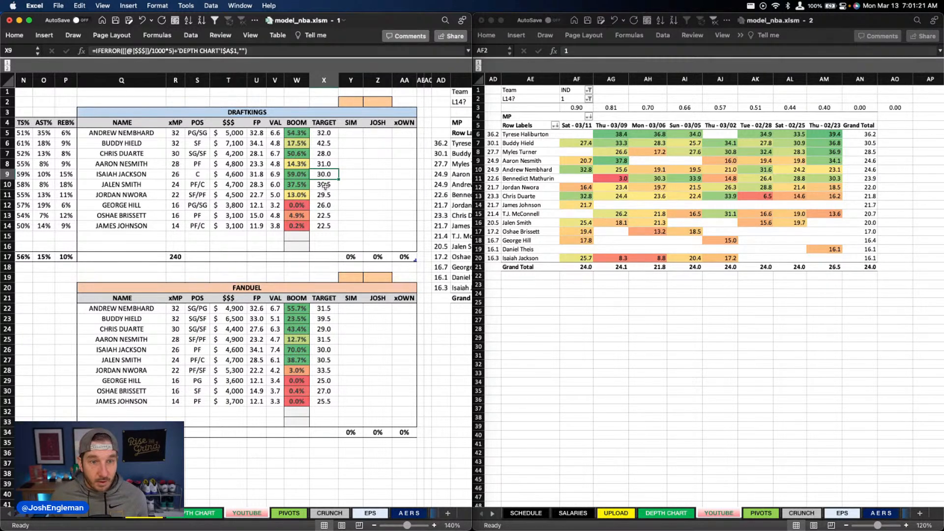
click(333, 185)
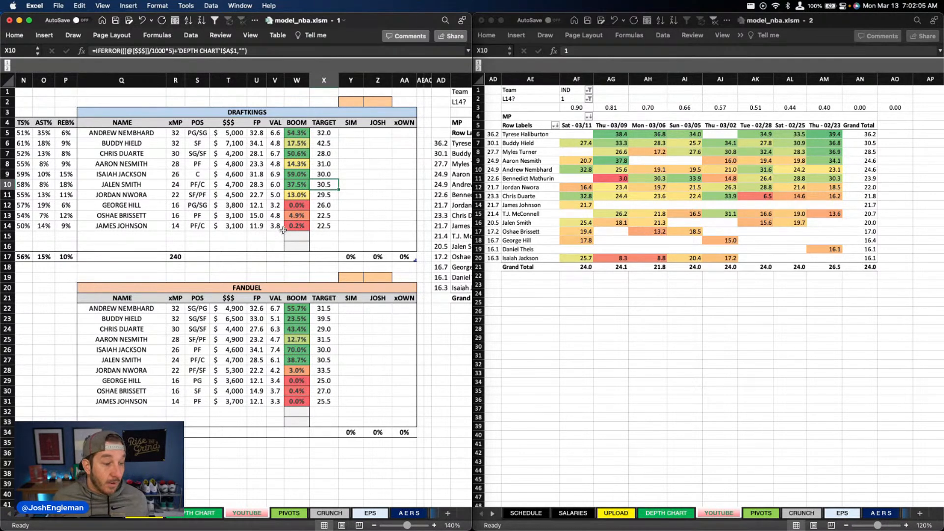
scroll(229, 209, right, 2)
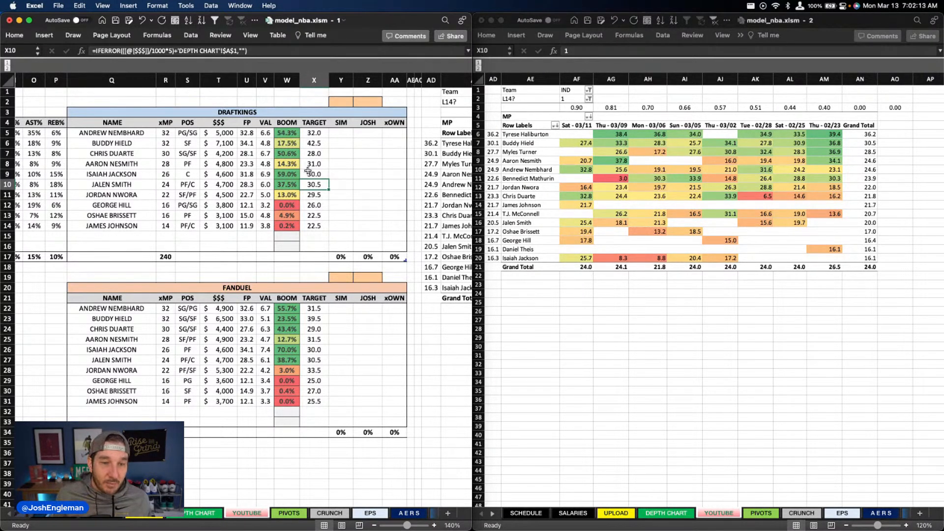
scroll(246, 288, left, 10)
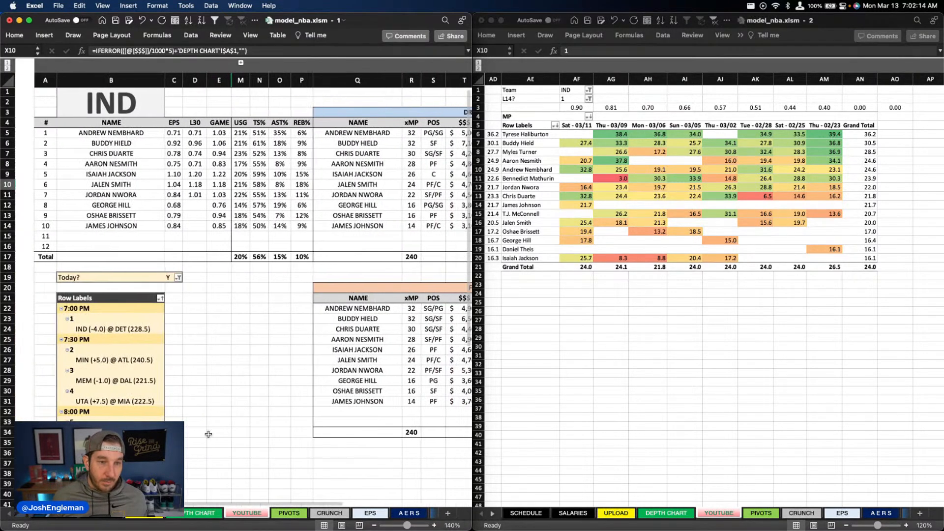
Step: Mark the IND @ DET game with an x in the depth chart's game list
key(ctrl+Page_Up)
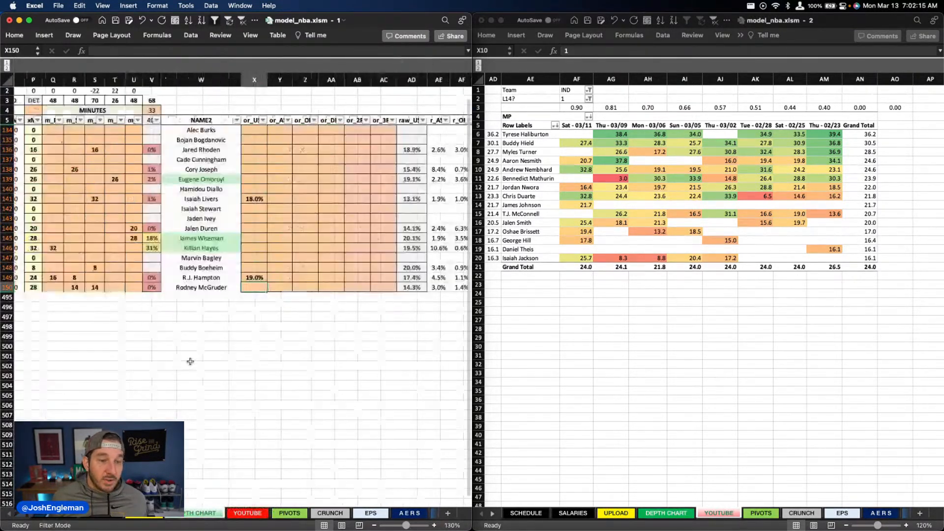
scroll(190, 362, left, 10)
click(127, 317)
text(x)
key(Tab)
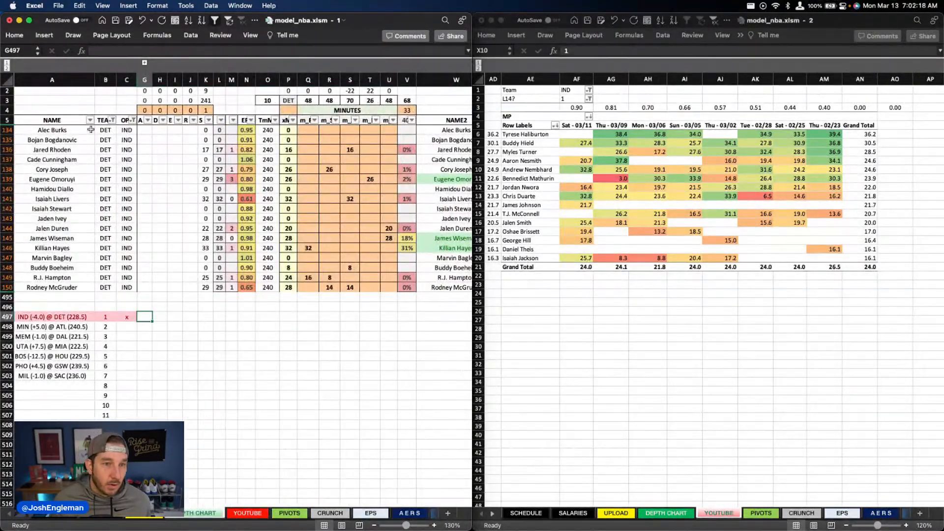
Step: Filter the depth chart's team column to MIN
click(113, 120)
text(min)
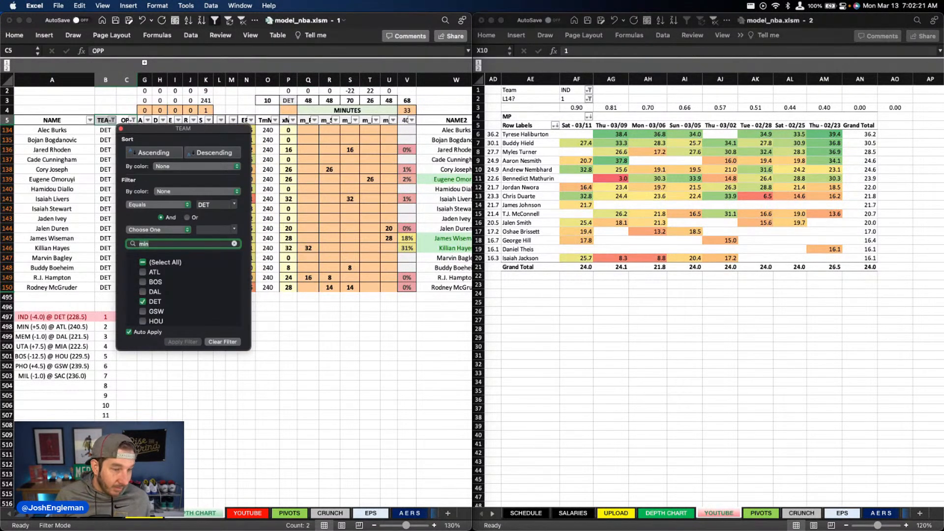
key(Return)
click(407, 346)
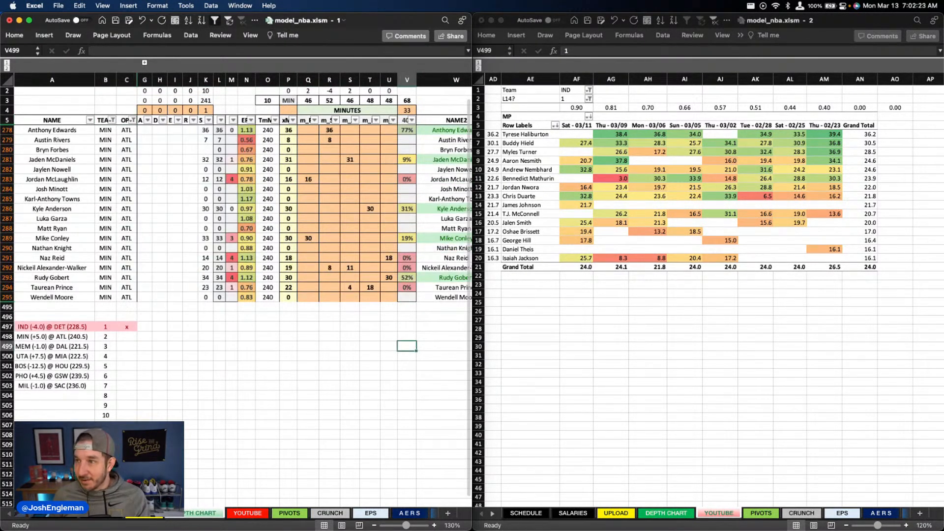
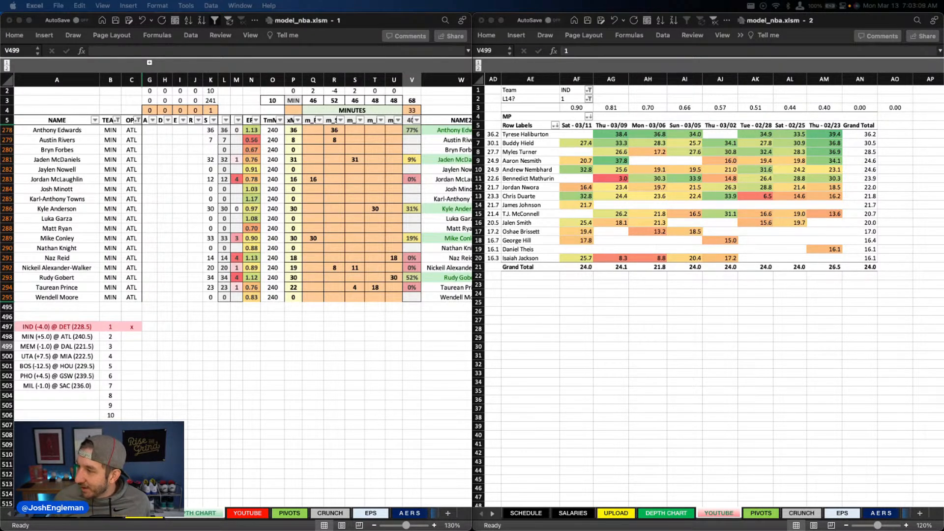
Step: Switch the team filter on the YOUTUBE sheet to MIN
click(239, 226)
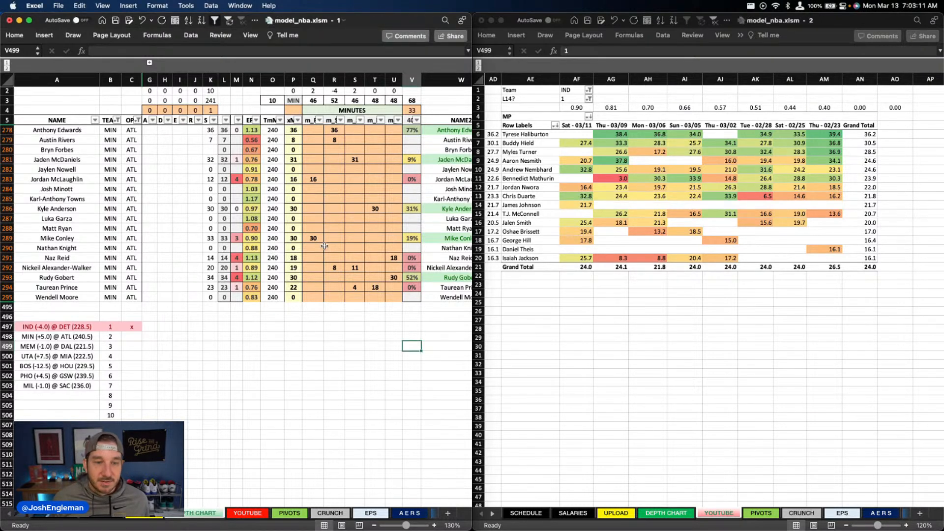
click(571, 90)
text(MIN)
key(Return)
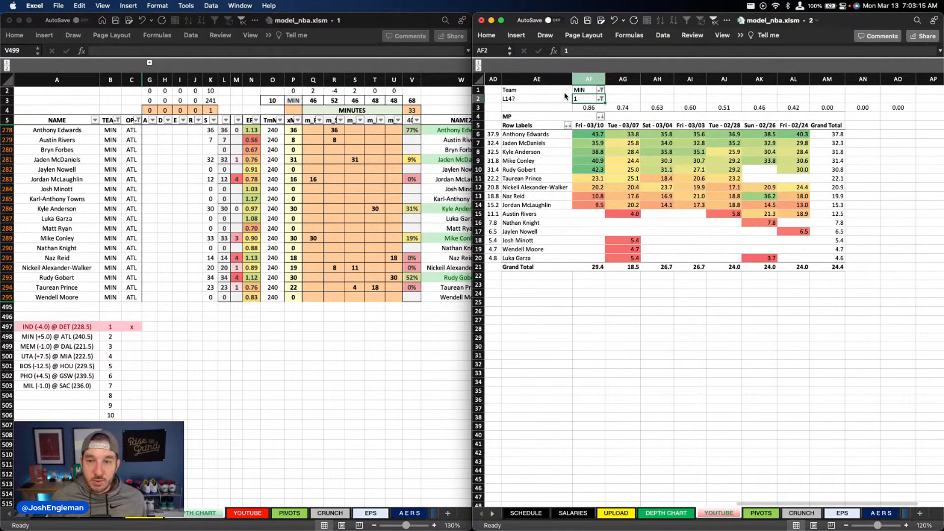
click(681, 293)
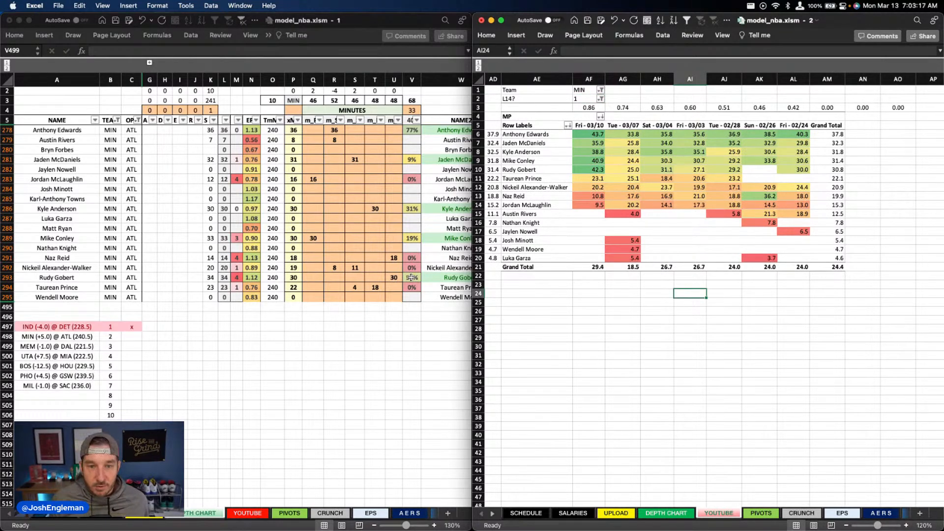
Step: Set Rudy Gobert's minutes in column U of the depth chart to 31 and Naz Reid's to 17
click(393, 278)
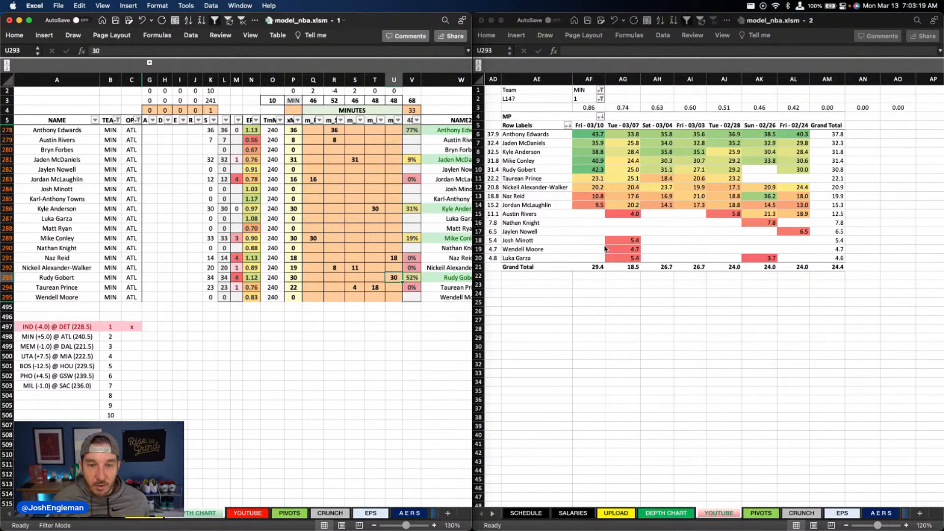
text(31)
key(Up)
key(Up)
text(17)
key(Return)
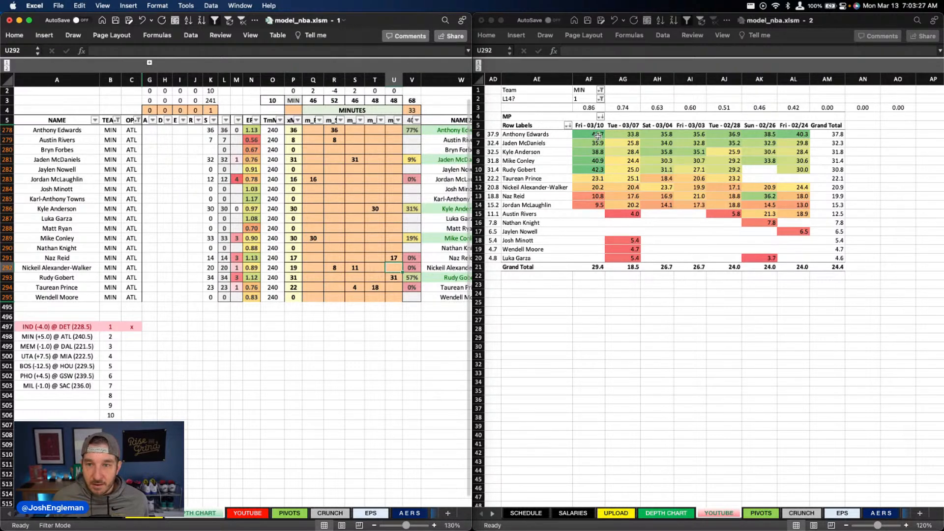
Step: Review Minnesota's recent game minutes against the depth chart's positional minutes and the usage and assist overrides
click(690, 293)
drag(591, 134, 586, 222)
click(541, 223)
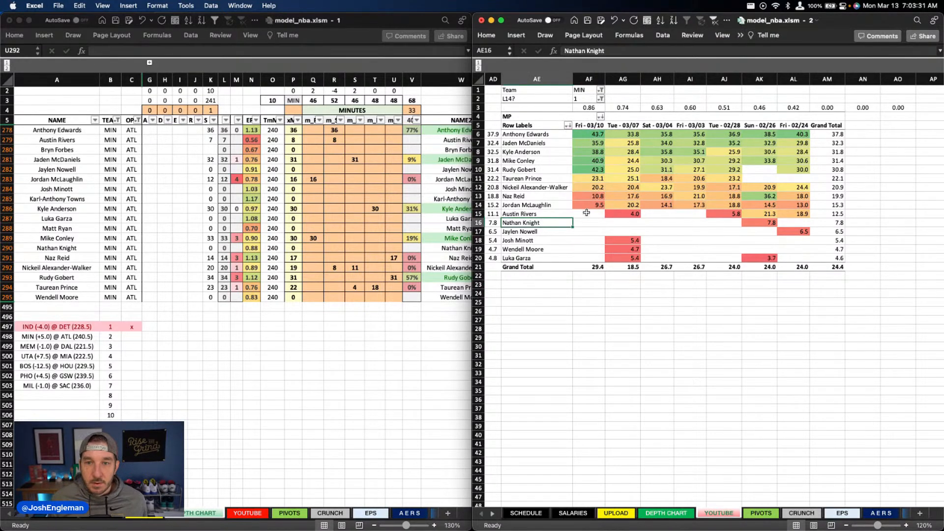
click(342, 248)
click(313, 239)
text(30)
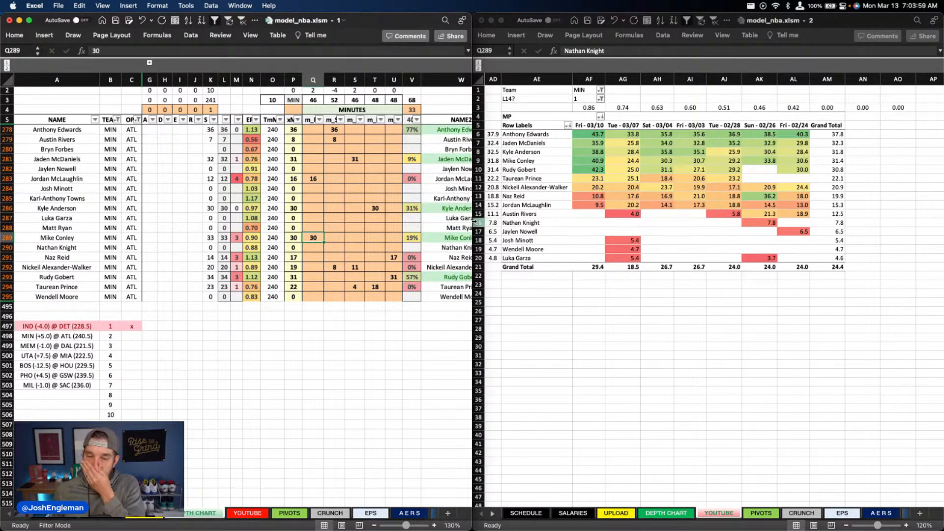
click(315, 218)
scroll(315, 218, up, 1)
scroll(317, 226, down, 1)
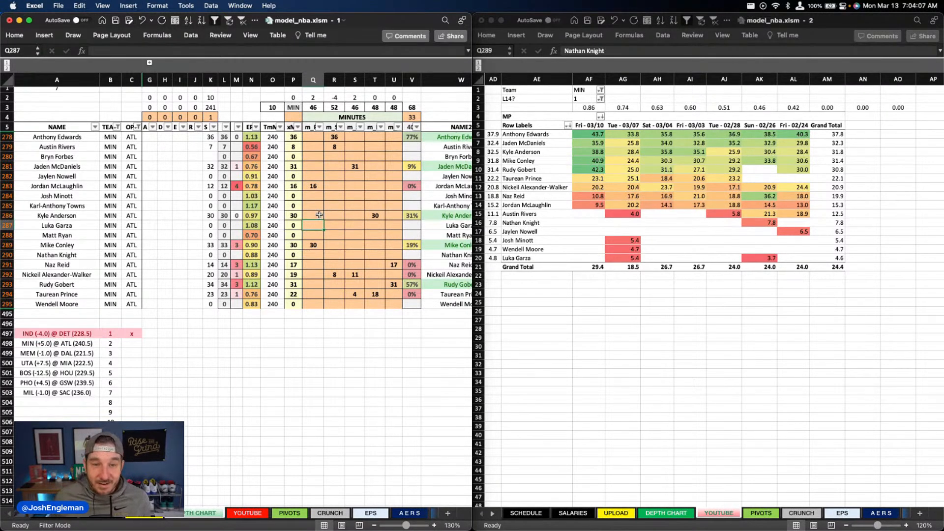
click(353, 215)
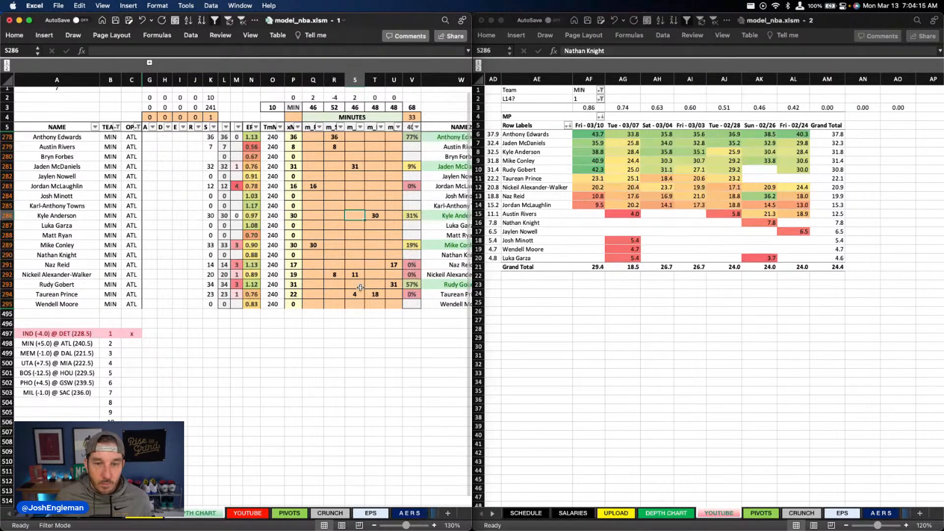
scroll(295, 246, right, 5)
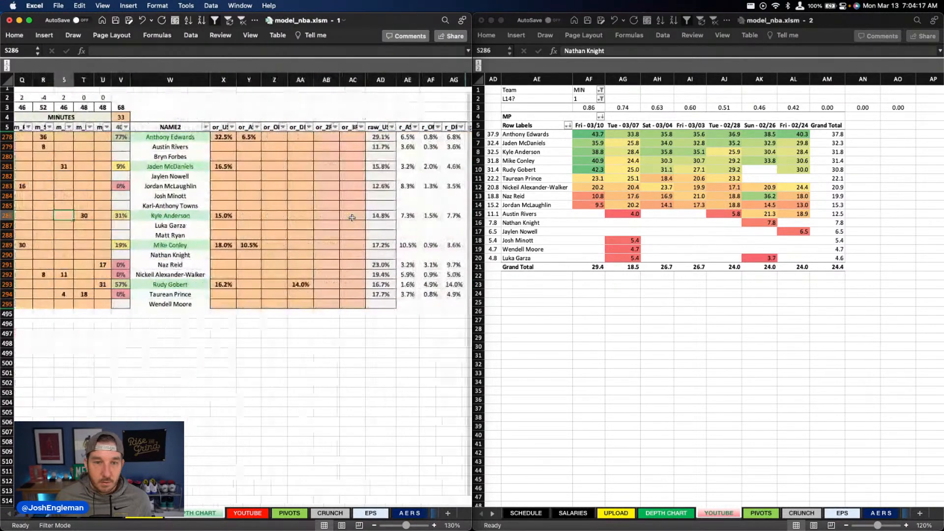
scroll(239, 205, left, 5)
scroll(240, 206, right, 1)
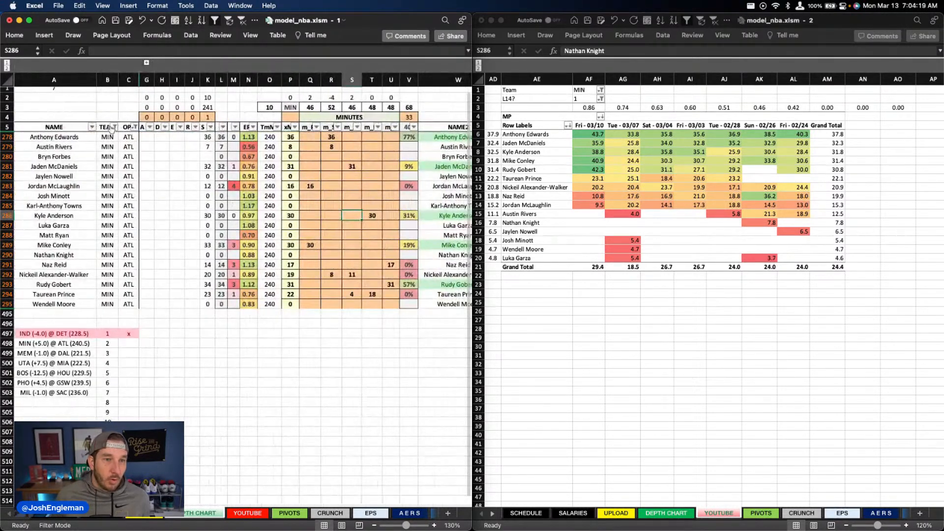
Step: Filter the depth chart's team column to ATL
click(114, 126)
text(atl)
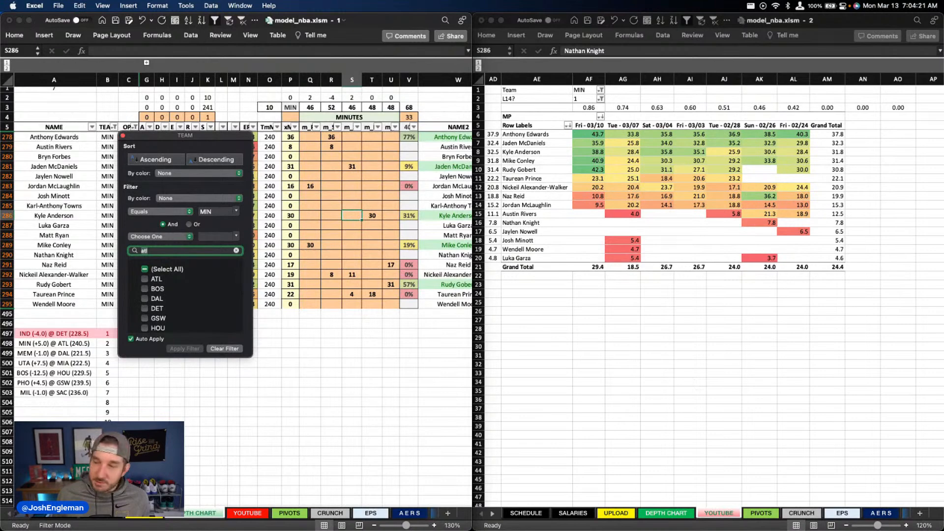
key(Escape)
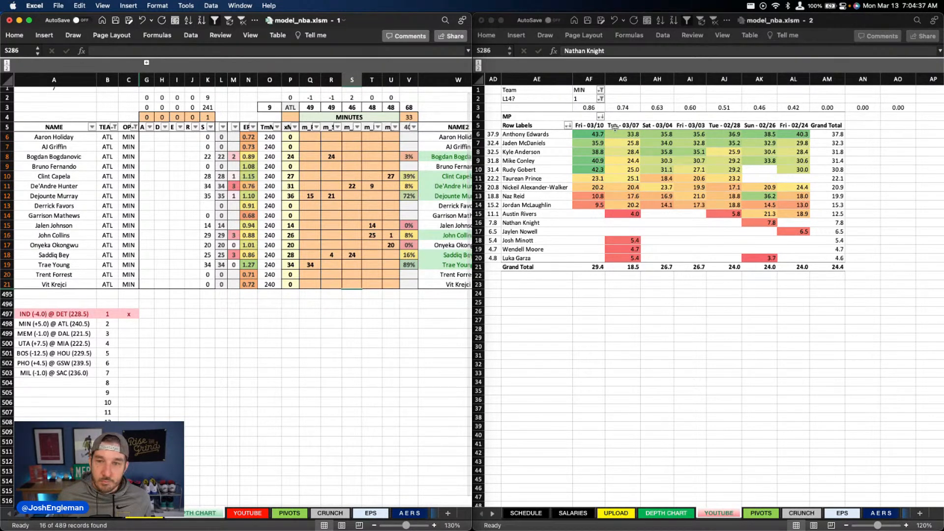
Step: Switch the team filter on the YOUTUBE sheet to ATL
click(588, 90)
text(atl)
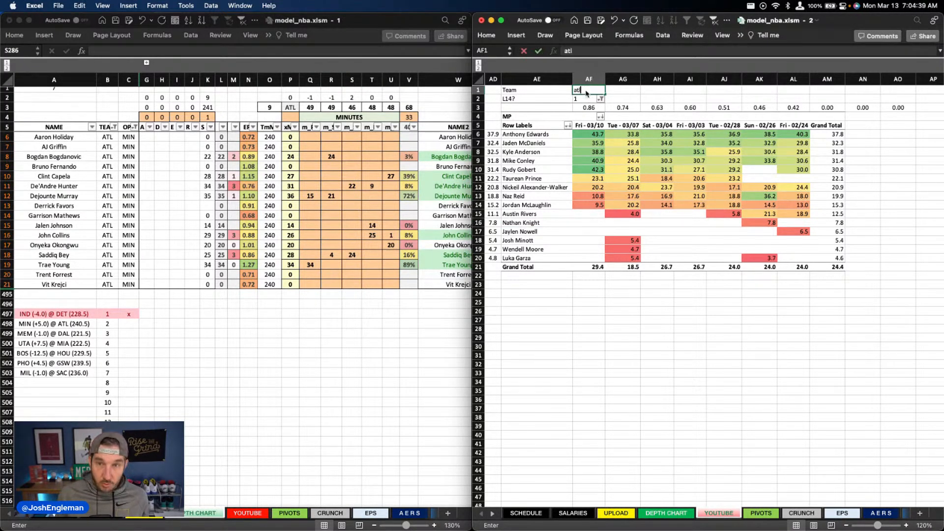
key(Return)
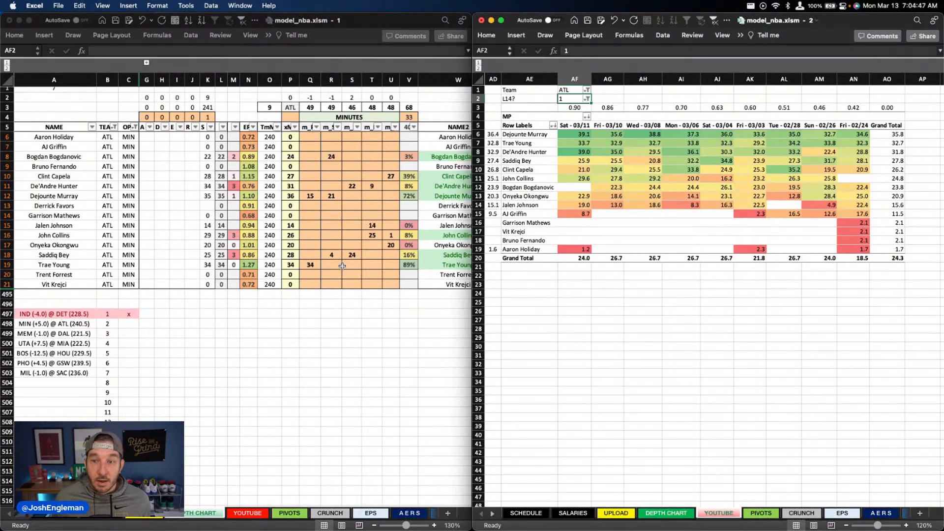
Step: Check John Collins's recent minutes and compare the combined minutes of Clint Capela and Onyeka Okongwu over the last three games
drag(624, 182, 519, 178)
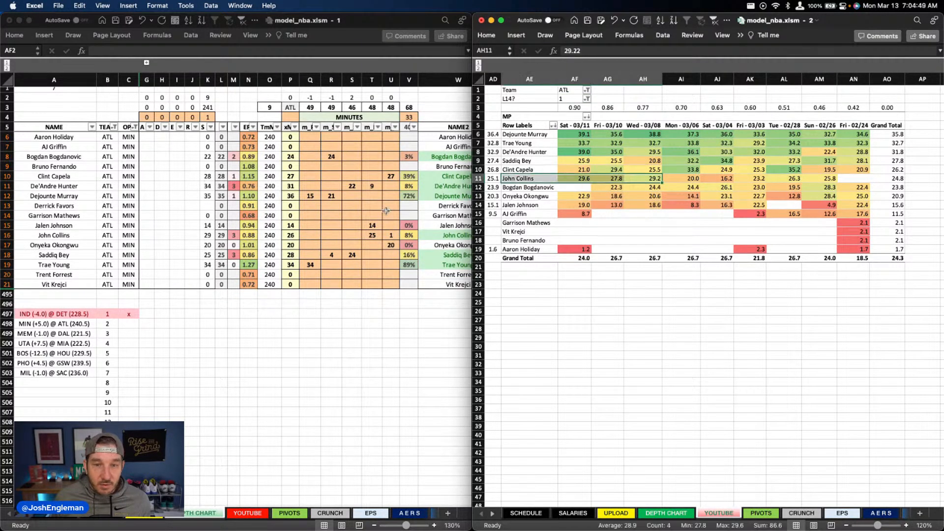
click(386, 211)
click(389, 234)
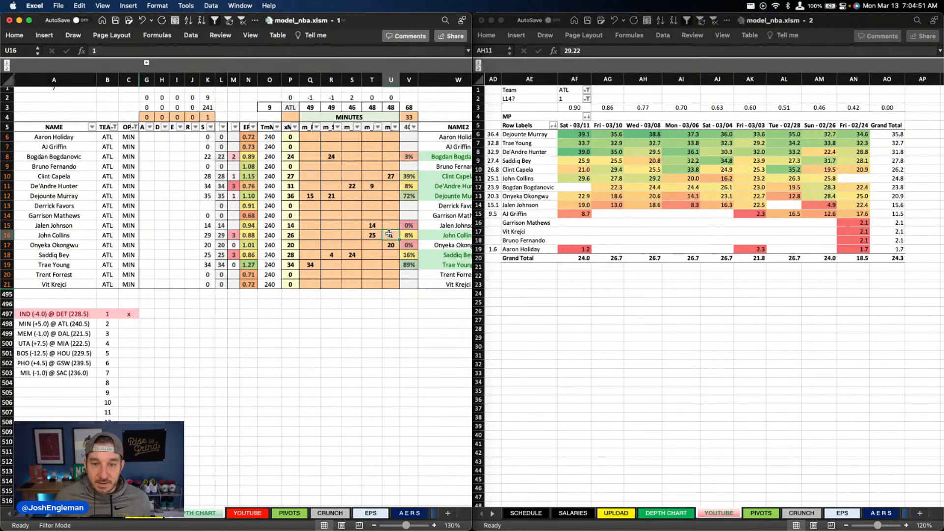
click(587, 171)
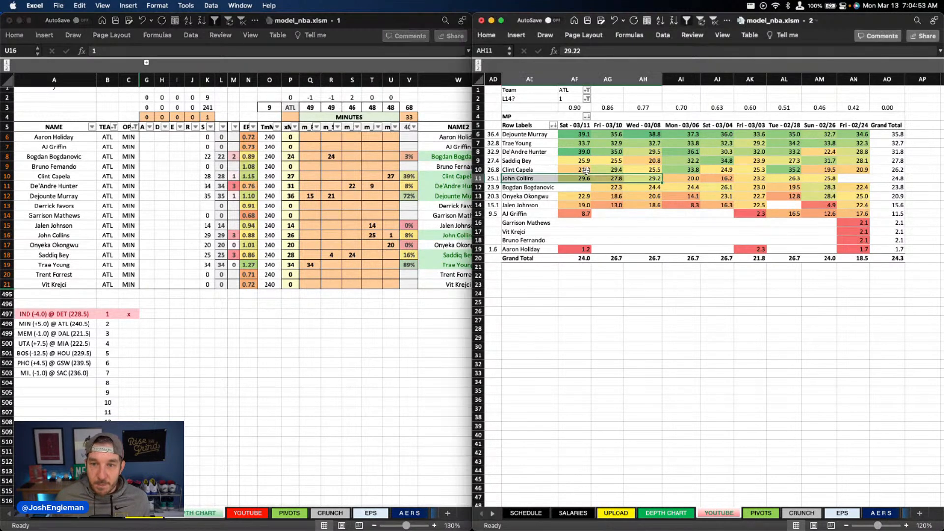
click(587, 170)
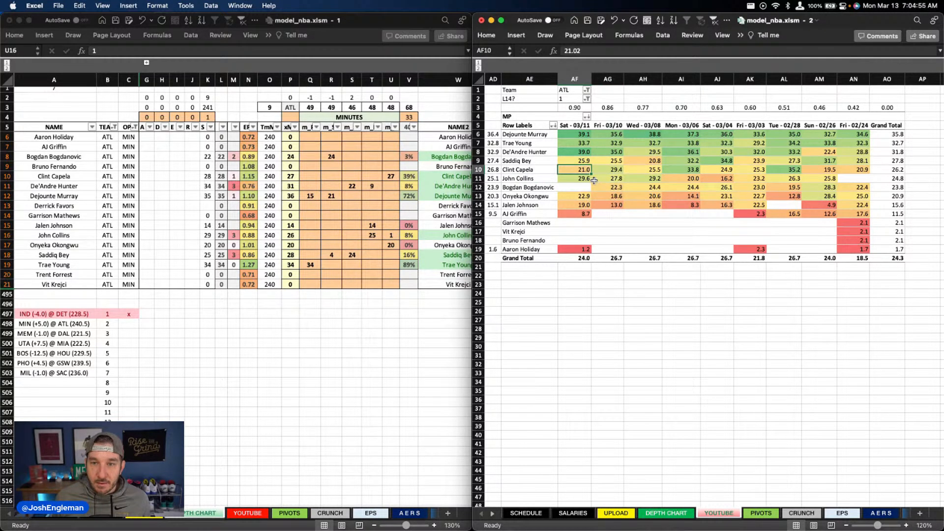
super+click(578, 196)
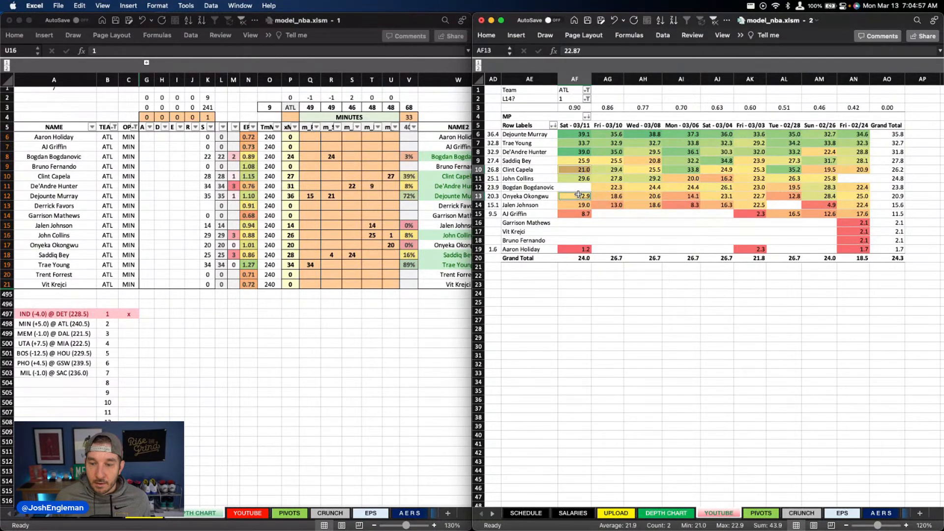
click(610, 170)
super+click(607, 197)
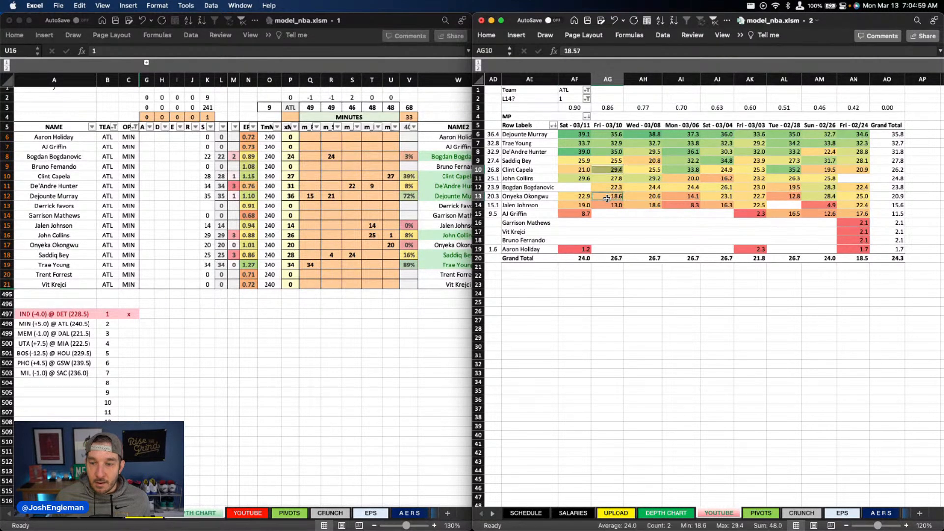
click(651, 170)
super+click(653, 197)
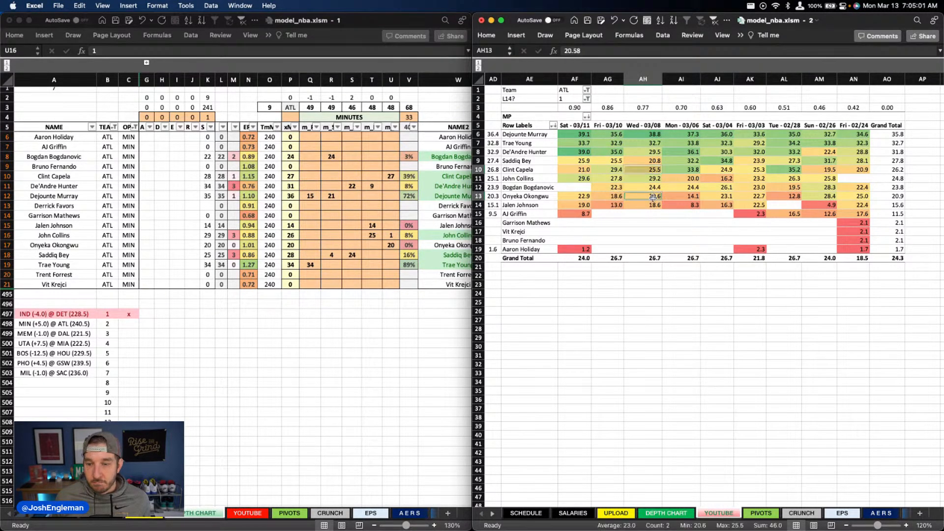
Step: Set John Collins's minutes in column T of the depth chart to 27
click(372, 235)
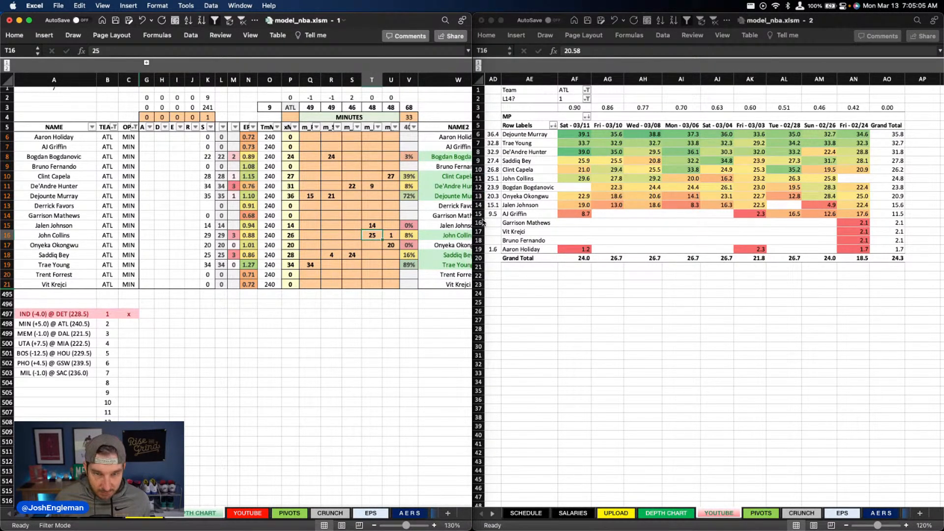
text(27)
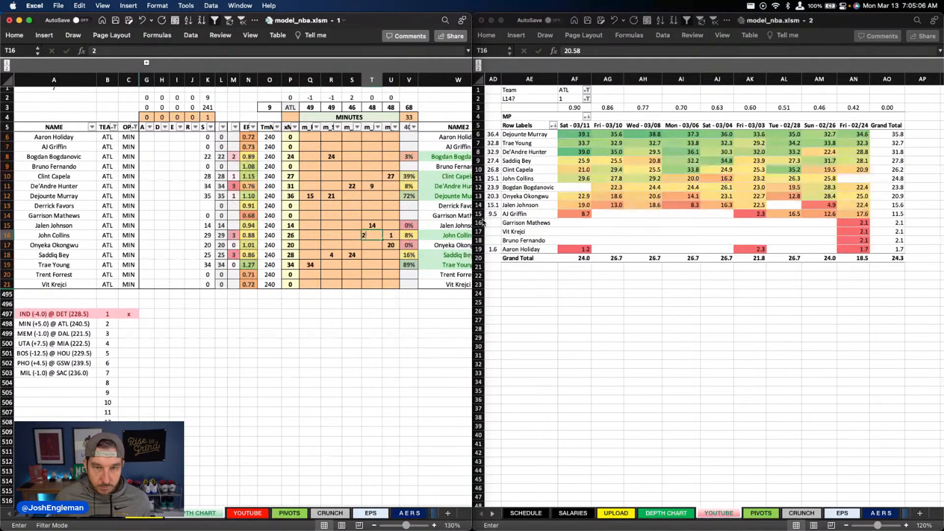
key(Up)
key(Up)
key(Up)
key(Up)
key(Down)
key(Down)
key(Down)
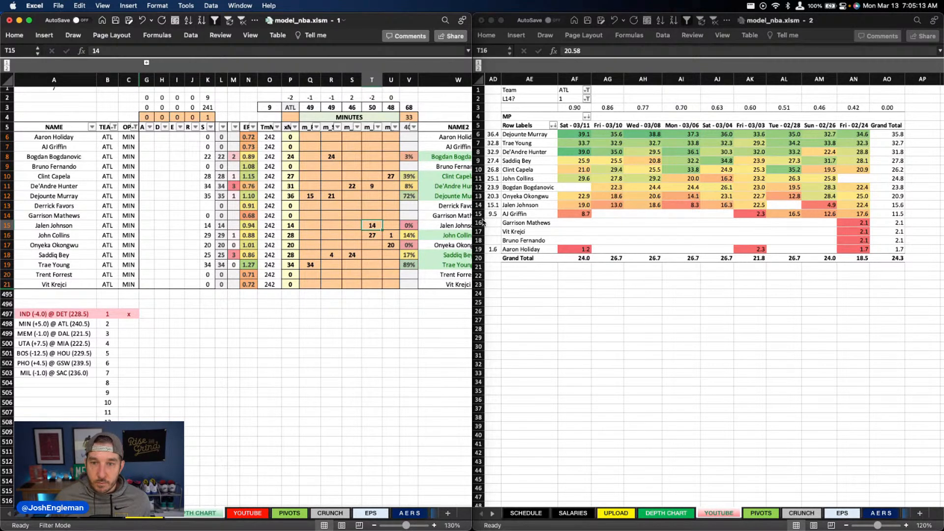
Step: Set Saddiq Bey's minutes in column S of the depth chart to 22
key(Left)
key(Down)
key(Down)
key(Down)
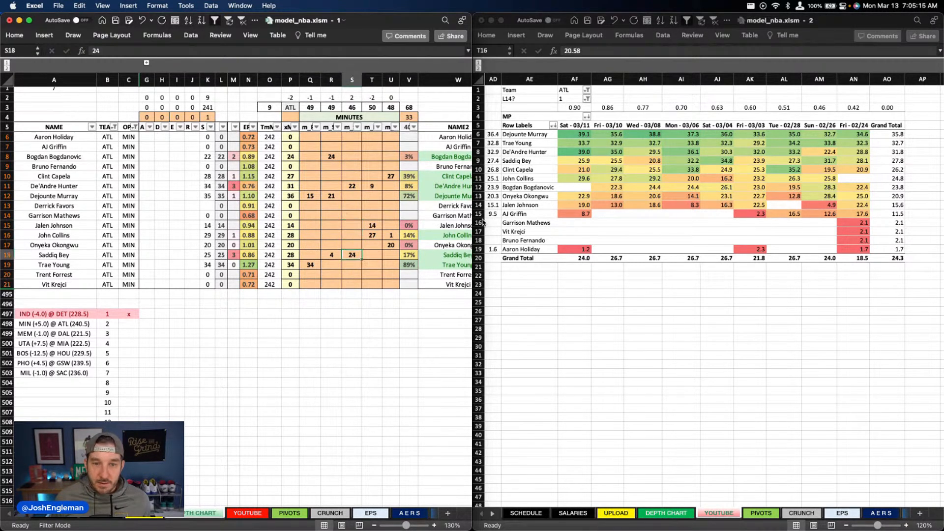
text(22)
key(Return)
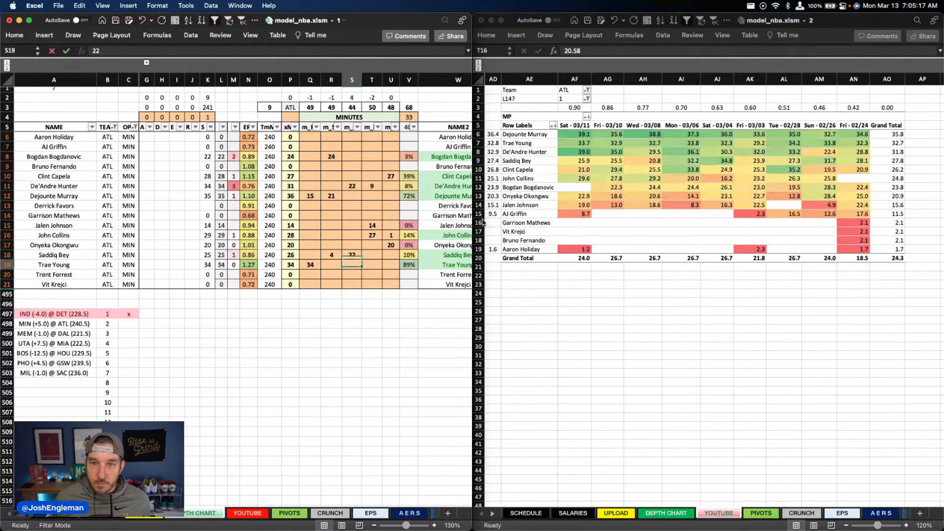
Step: Set De'Andre Hunter's minutes in column S of the depth chart to 23
key(Up)
key(Right)
key(Up)
key(Up)
key(Up)
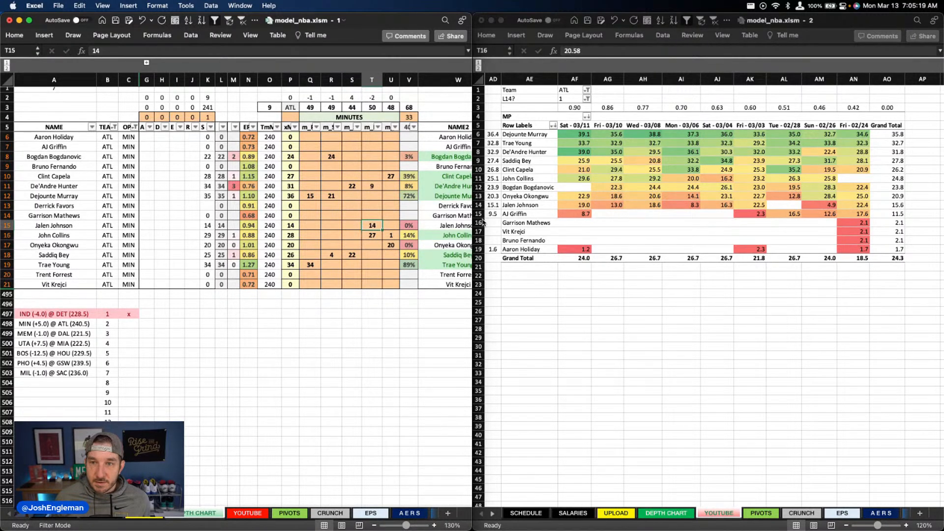
key(Left)
key(Up)
key(Up)
key(Up)
key(Up)
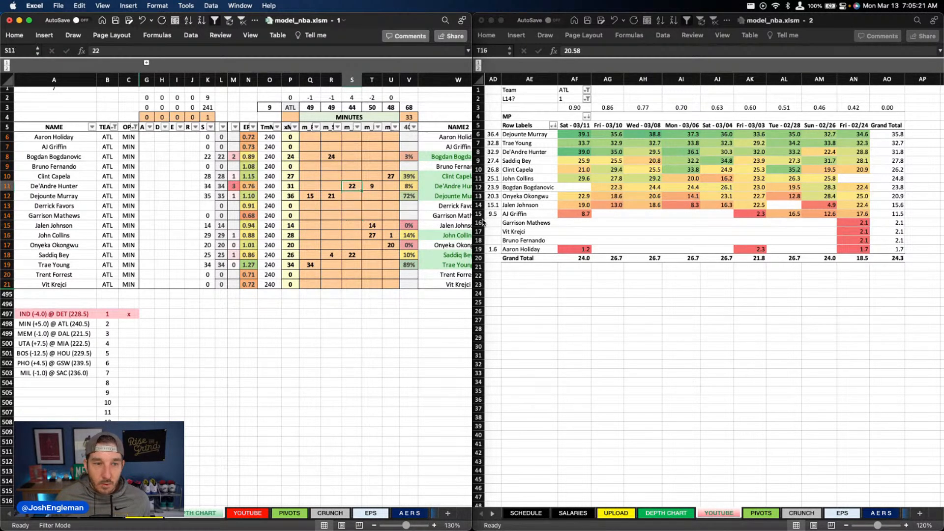
key(Right)
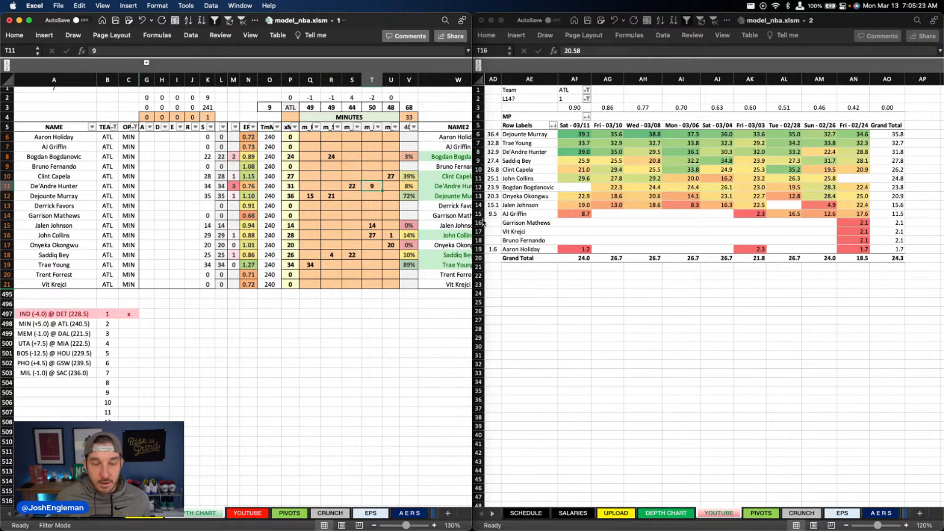
key(Left)
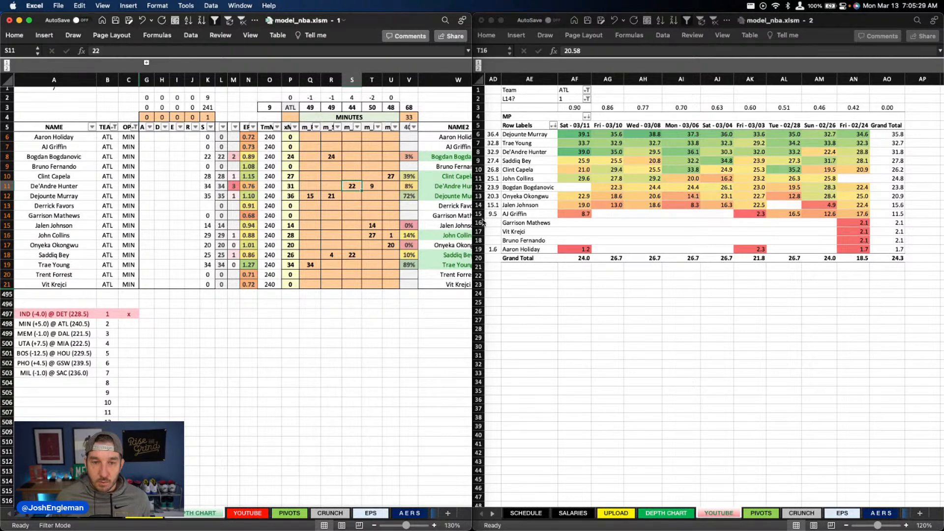
text(23)
key(Return)
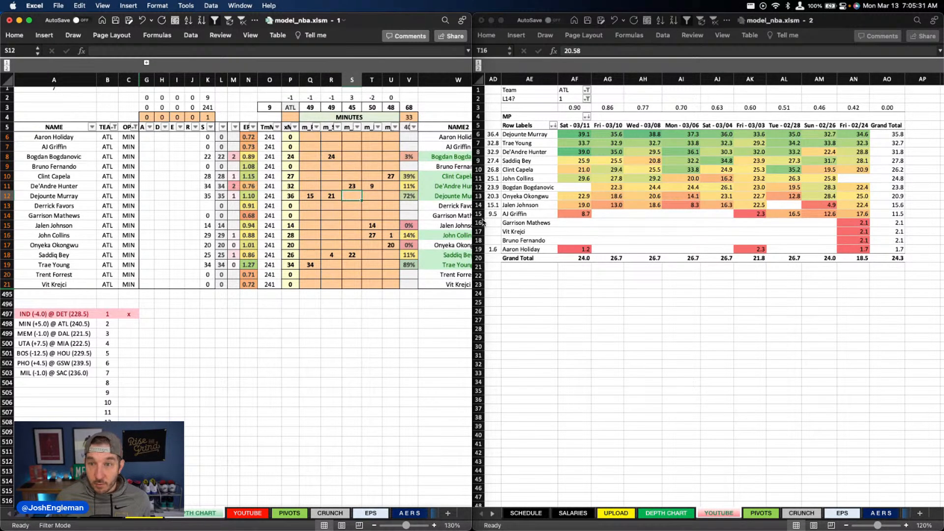
Step: Set Jalen Johnson's minutes in column T of the depth chart to 13
key(Up)
key(Up)
key(Down)
key(Down)
key(Left)
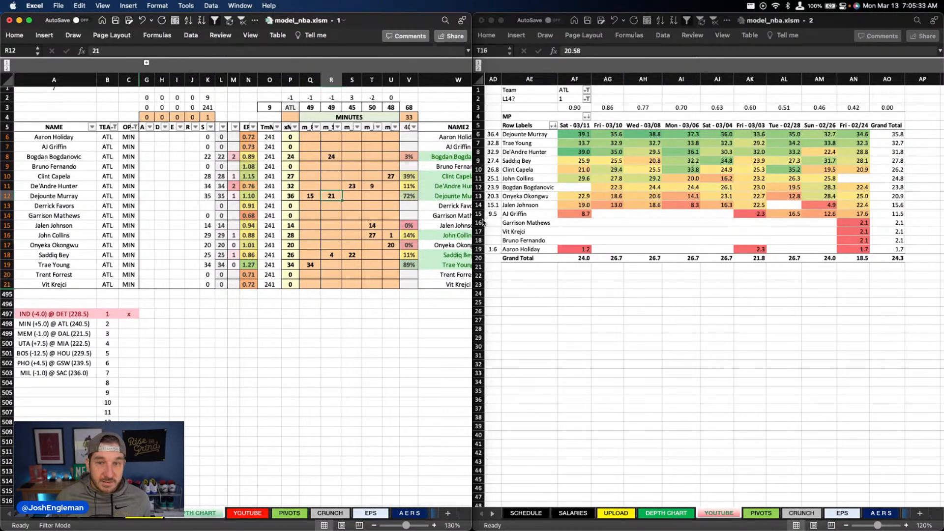
key(Right)
key(Down)
key(Down)
key(Down)
key(Down)
key(Down)
key(Down)
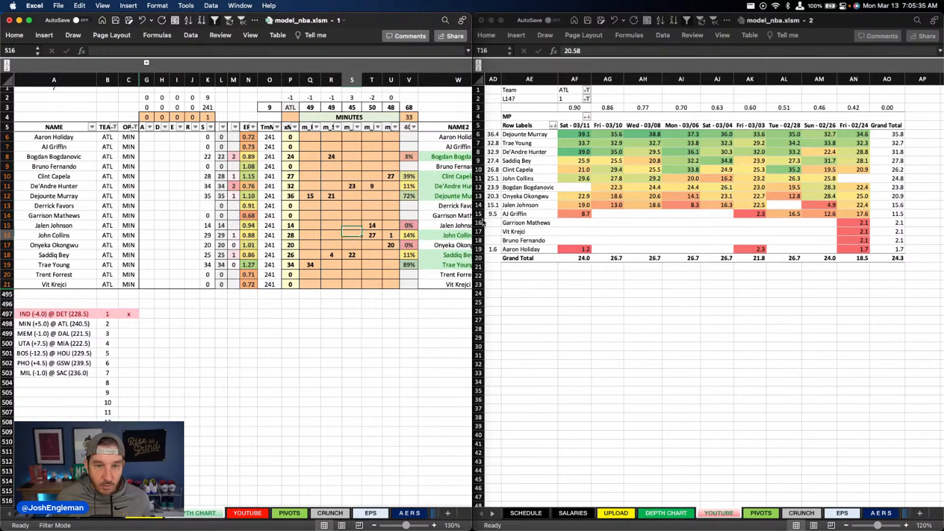
key(Right)
key(Up)
key(Up)
key(Up)
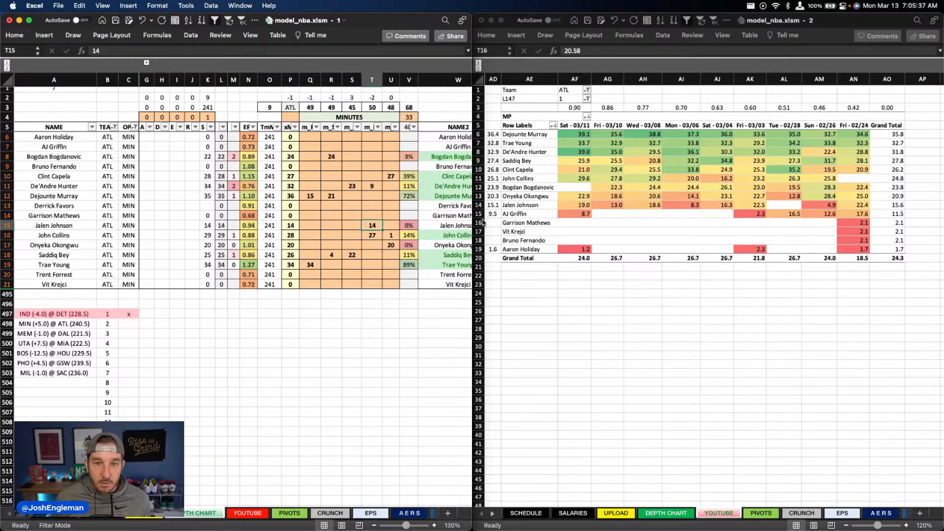
text(13)
key(Return)
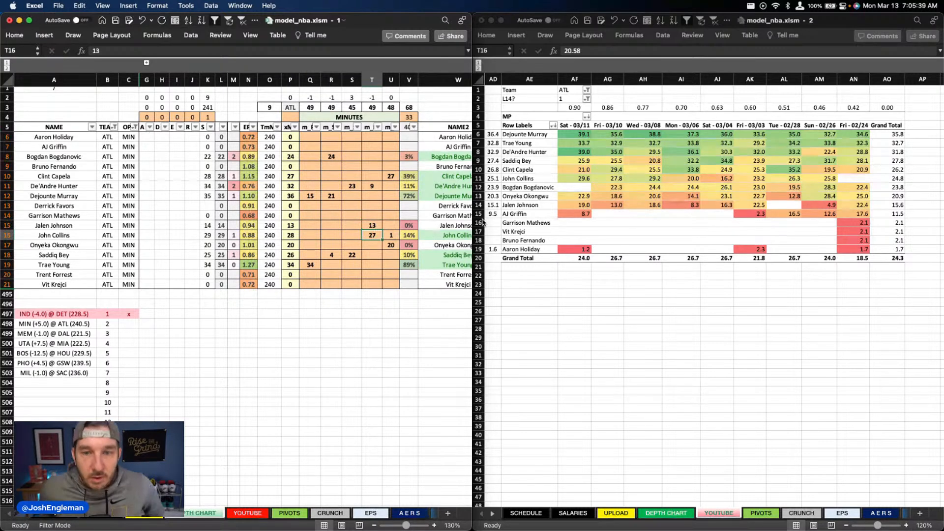
Step: Review Atlanta's efficiency, usage, and DraftKings and FanDuel projections on the YOUTUBE sheet
key(Up)
key(Up)
key(Up)
key(Up)
key(Up)
key(Up)
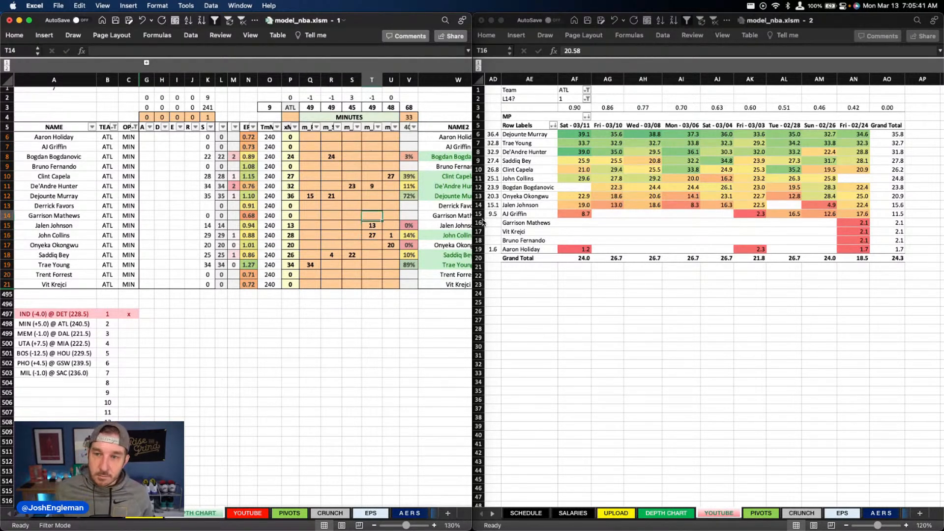
key(Right)
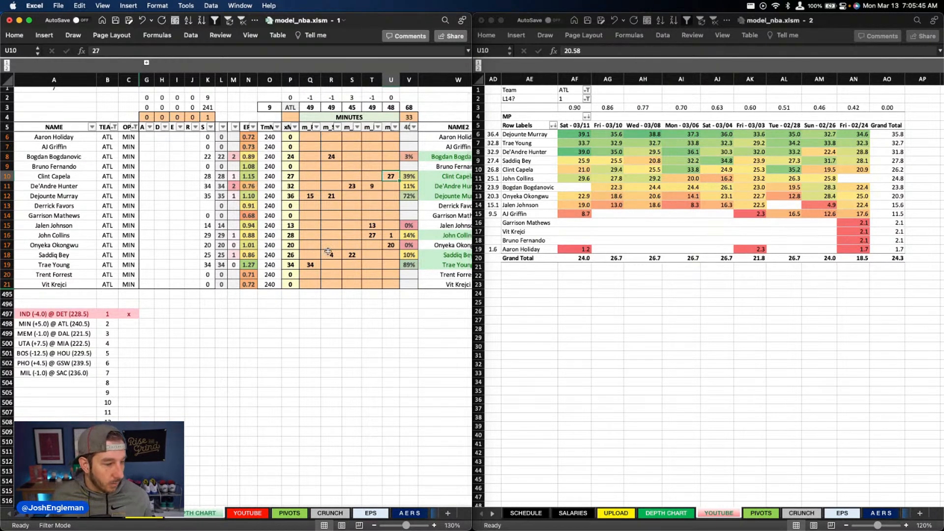
scroll(328, 252, right, 2)
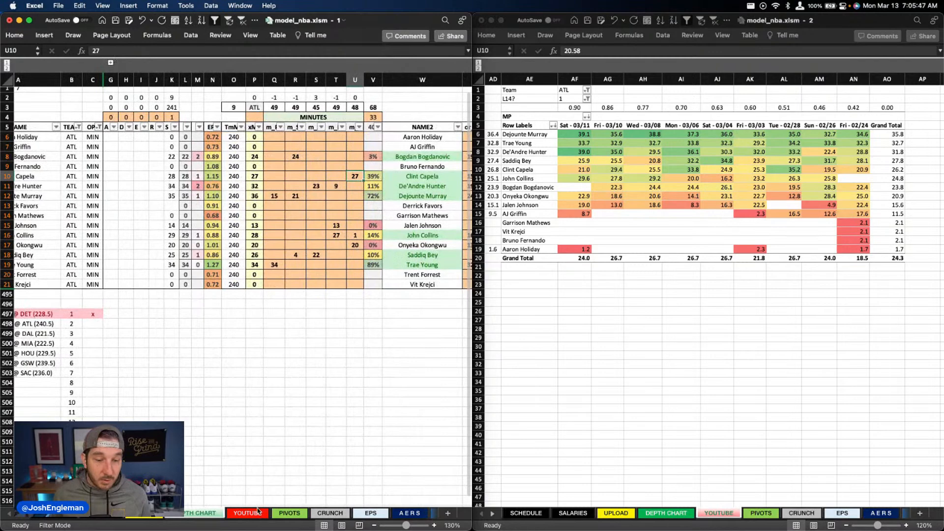
click(258, 511)
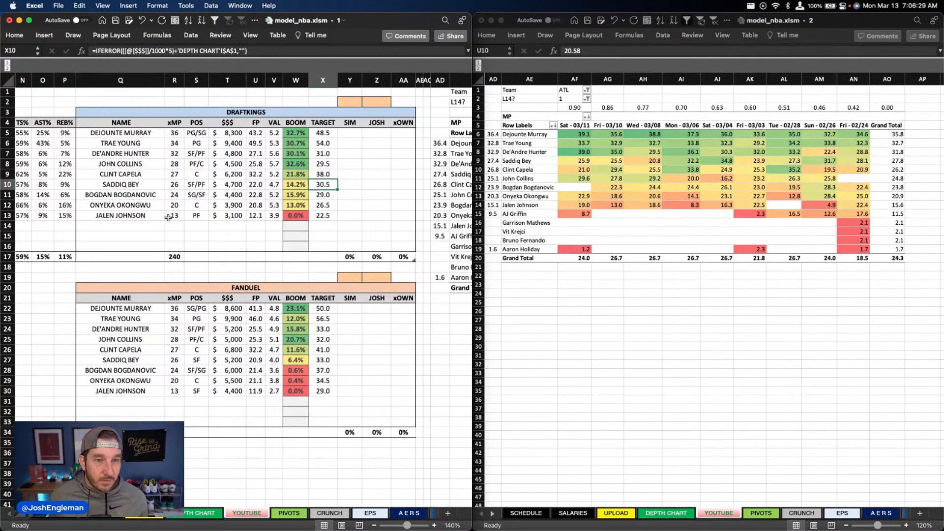
scroll(161, 218, left, 5)
scroll(161, 217, left, 3)
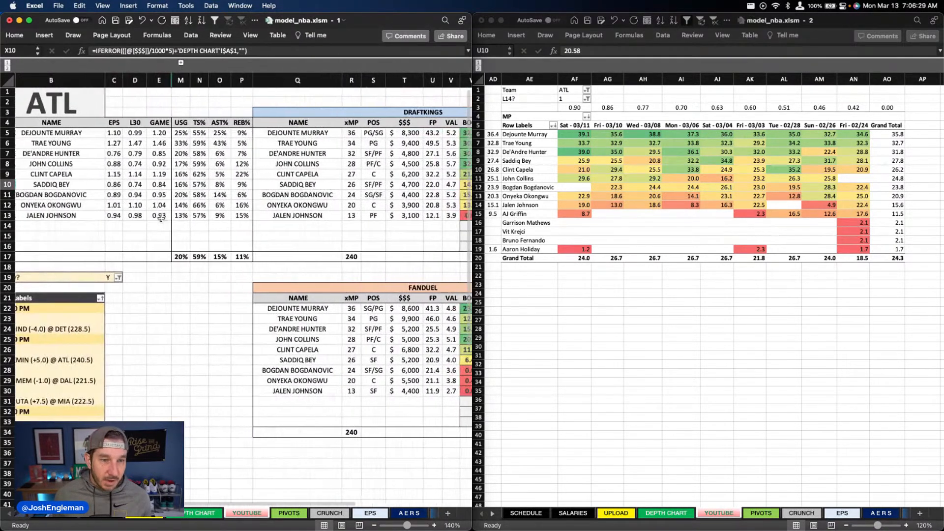
scroll(160, 218, right, 5)
scroll(161, 218, right, 3)
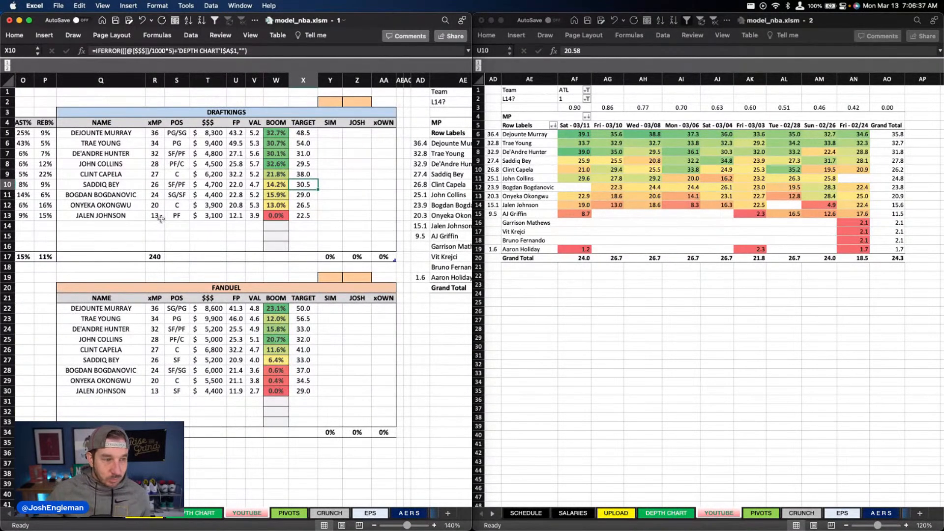
Step: Change the team filter of the recent-minutes pivot table to MIN
click(571, 90)
click(570, 90)
text(mn)
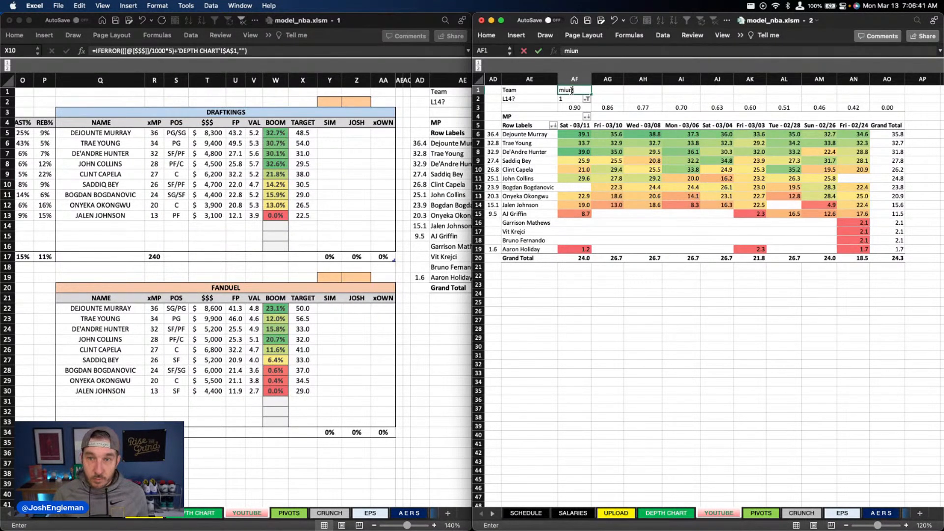
key(Return)
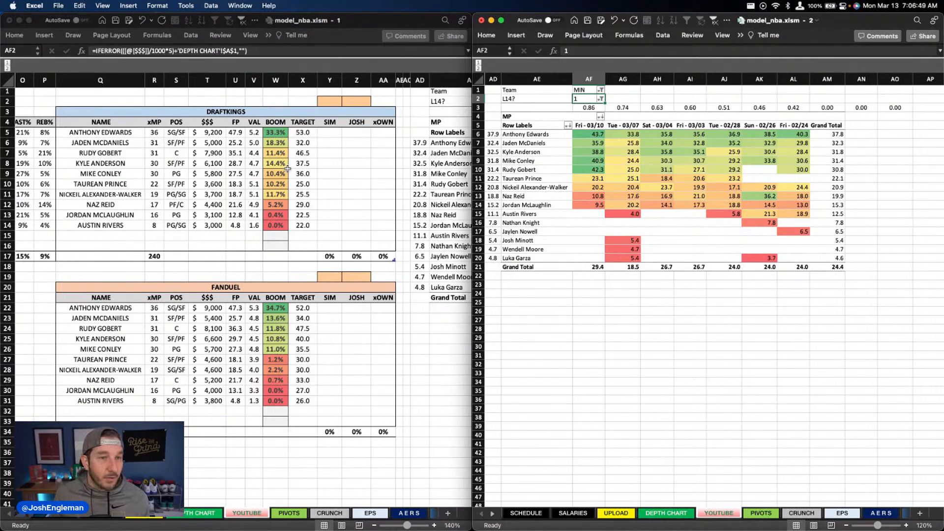
Step: Review Minnesota's efficiency, usage, and DraftKings and FanDuel projections on the YOUTUBE sheet
scroll(283, 172, left, 1)
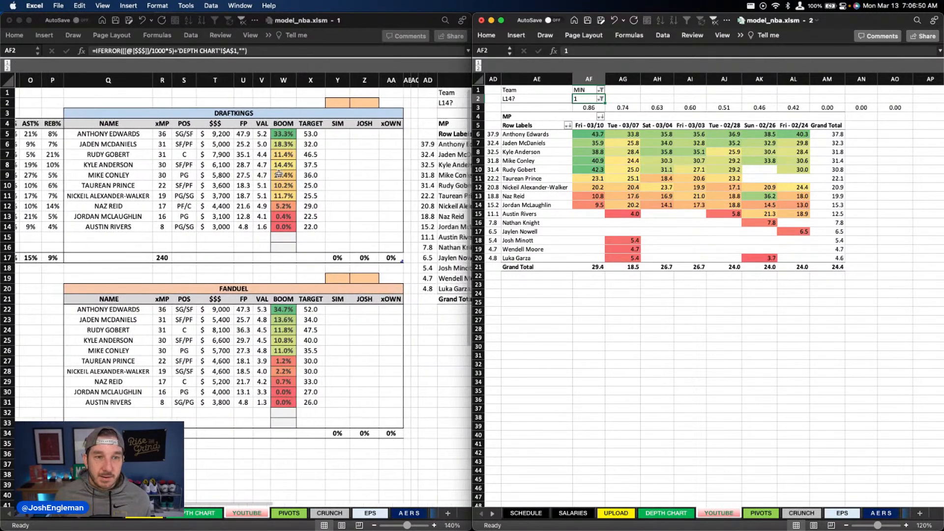
scroll(278, 175, left, 10)
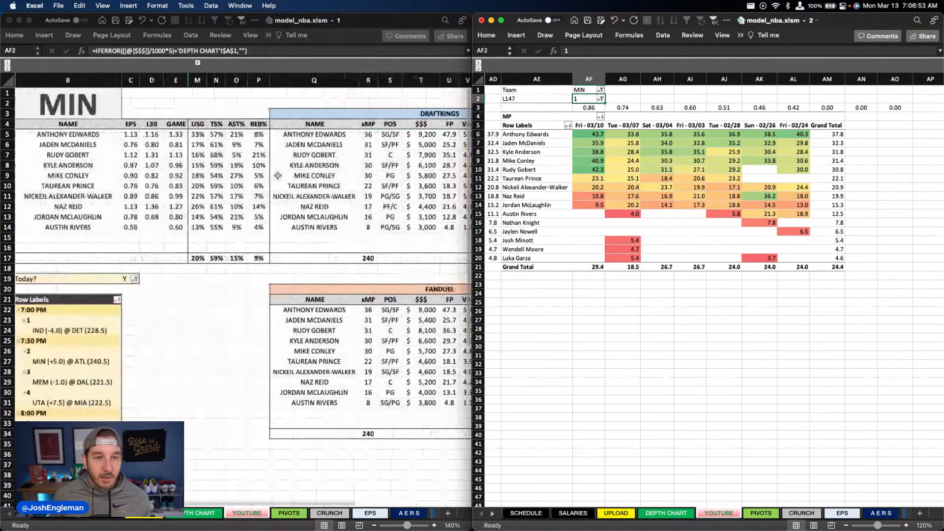
scroll(278, 175, right, 10)
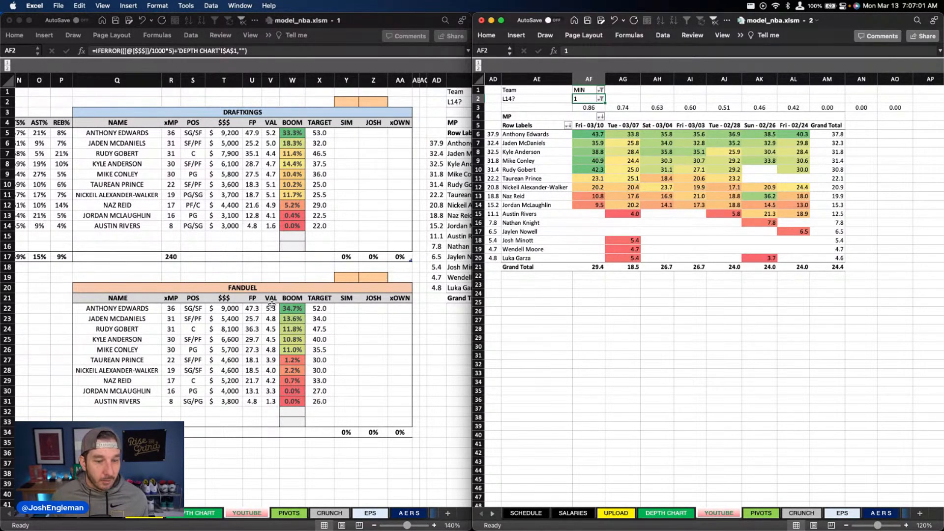
scroll(231, 265, left, 10)
scroll(220, 266, left, 2)
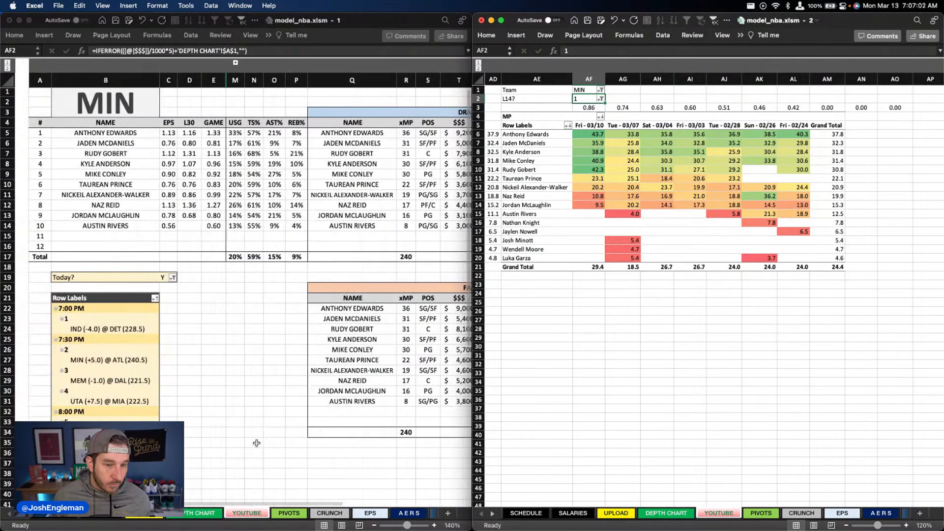
Step: Return to the DEPTH CHART sheet and mark the MIN @ ATL game with an x
click(207, 513)
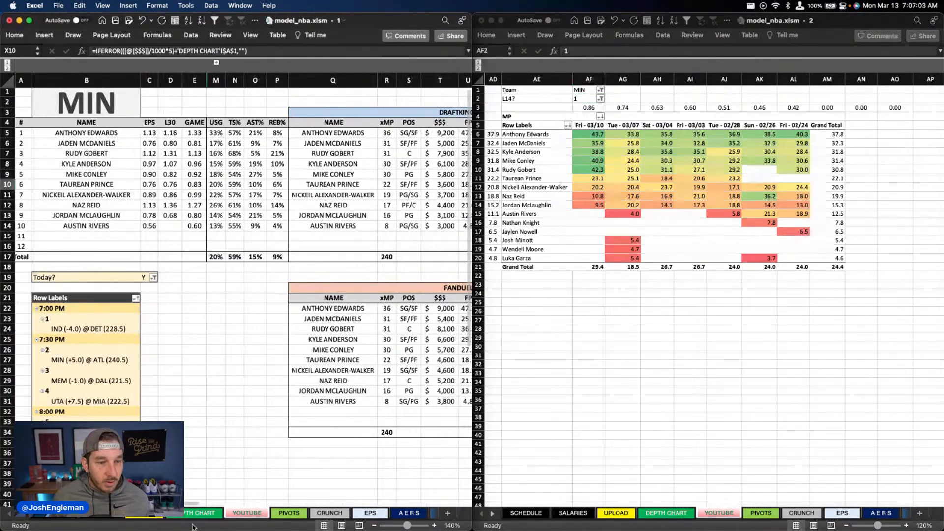
click(247, 513)
scroll(154, 314, left, 2)
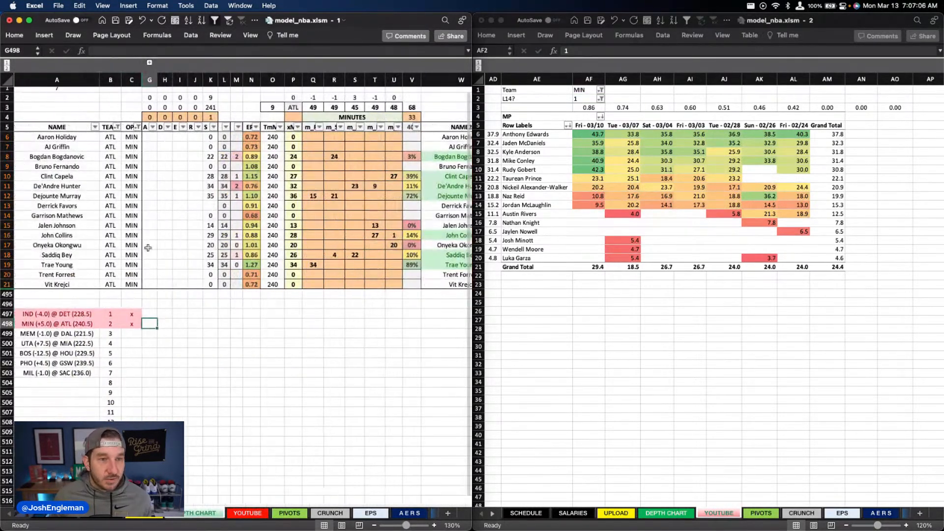
Step: Filter the depth chart's TEAM column to MEM
click(118, 127)
text(mem)
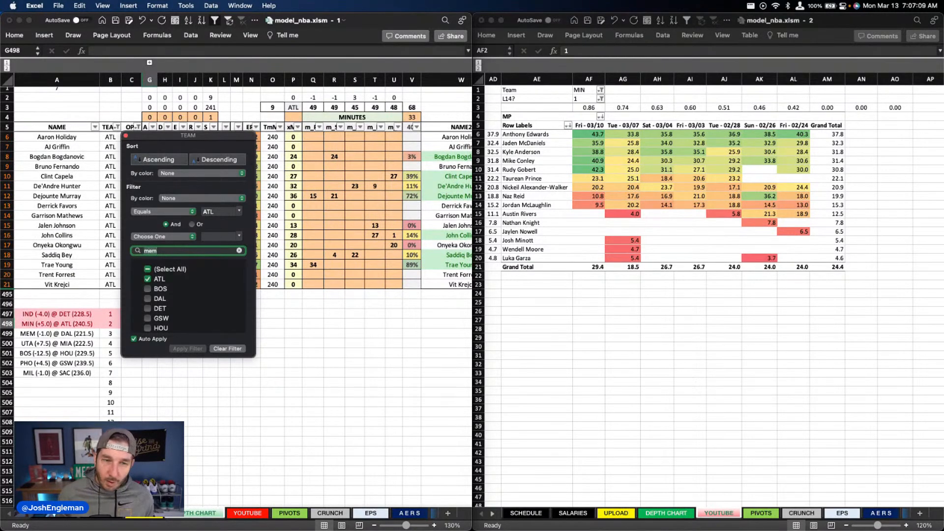
click(339, 314)
Step: Change the team filter of the recent-minutes pivot table to MEM
click(588, 92)
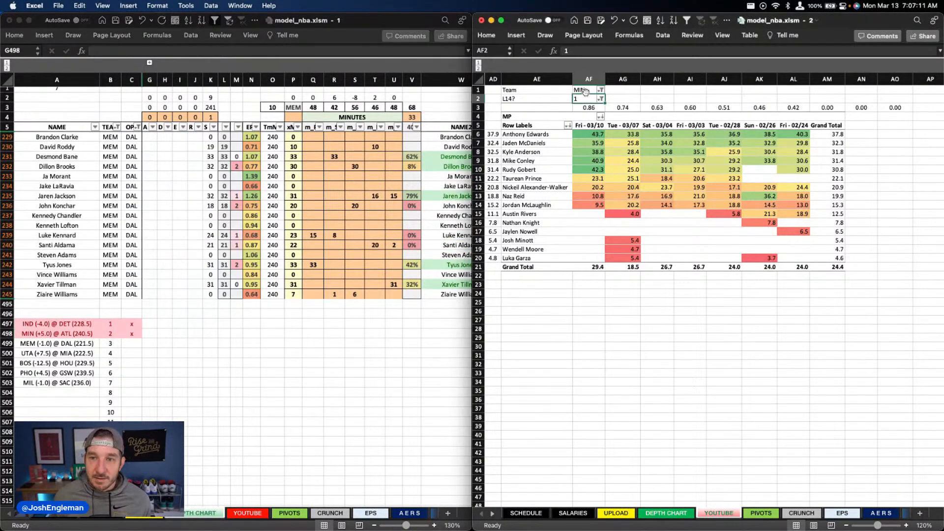
click(586, 92)
text(MEM)
key(Return)
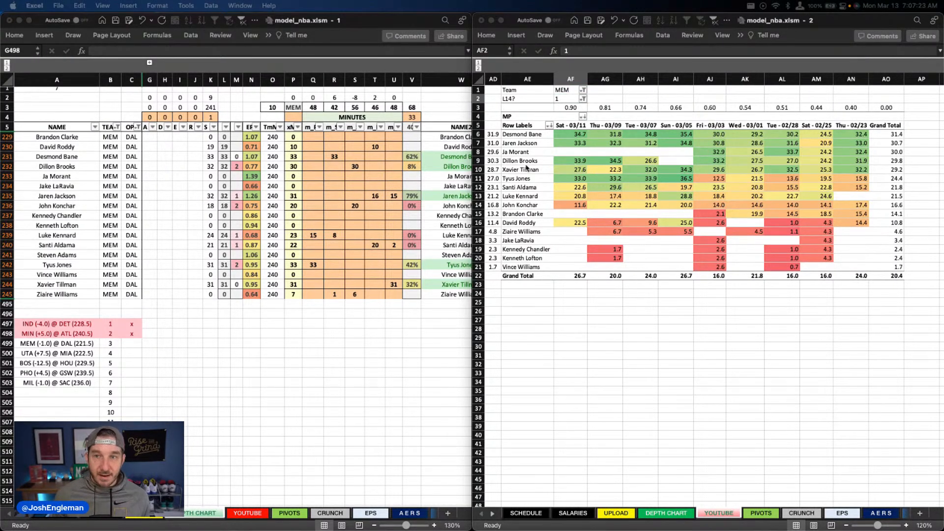
Step: Set Luke Kennard's minutes in column R of the depth chart to 7
click(315, 264)
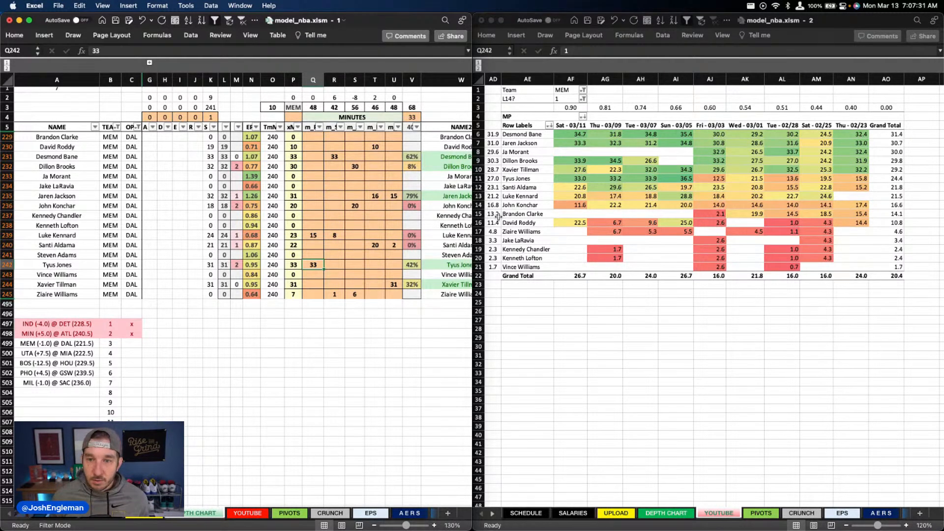
key(Up)
key(Up)
key(Up)
key(Right)
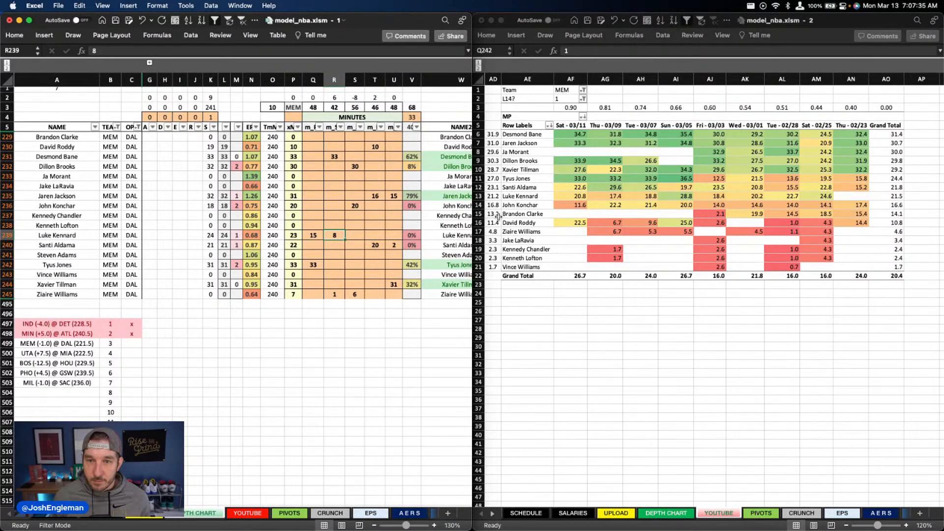
text(7)
key(Return)
Step: Clear Ziaire Williams's minutes in columns R and S of the depth chart
key(Down)
key(Down)
key(Down)
key(Down)
key(Down)
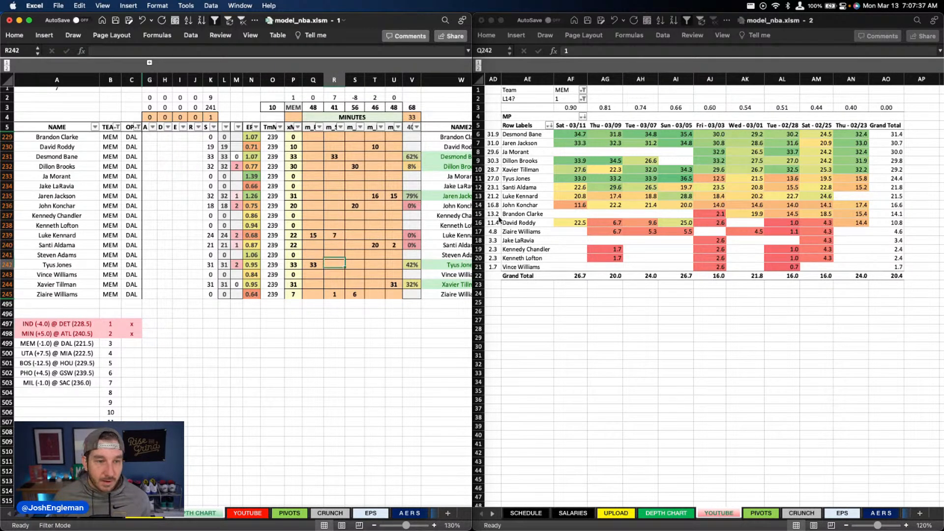
key(Delete)
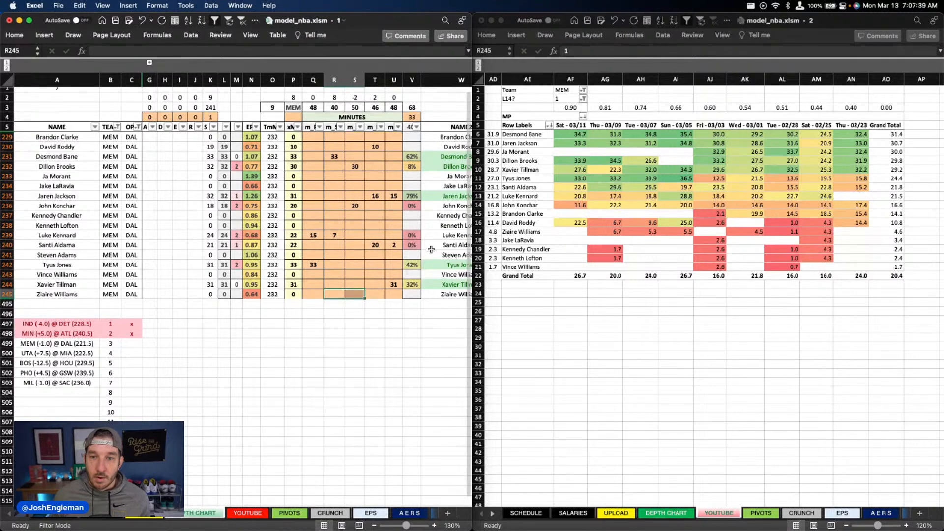
click(434, 255)
Step: Set Xavier Tillman's minutes in column U of the depth chart to 30
click(386, 287)
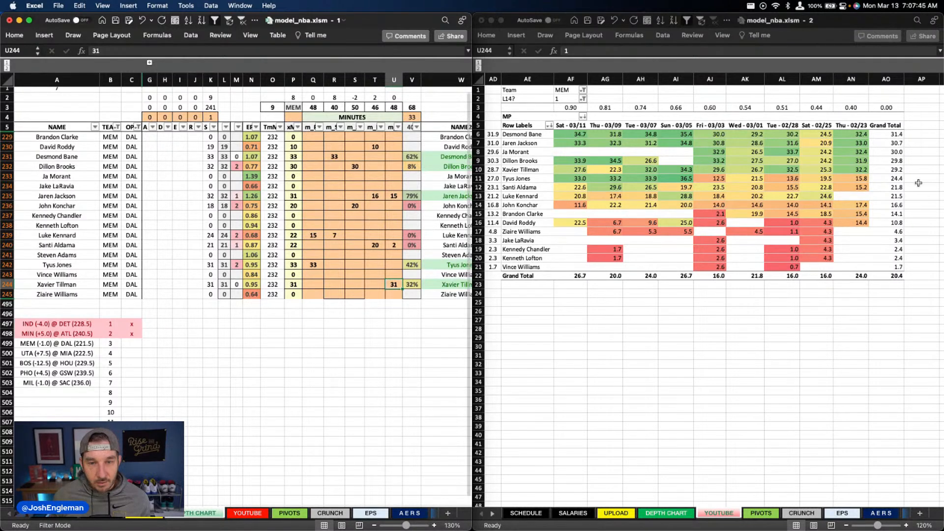
scroll(921, 183, left, 1)
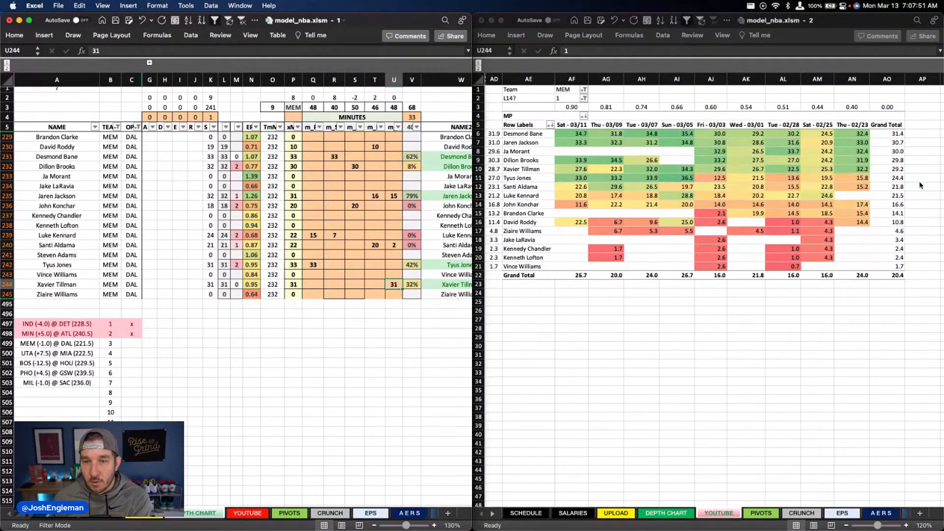
text(30)
key(Up)
key(Up)
key(Up)
key(Up)
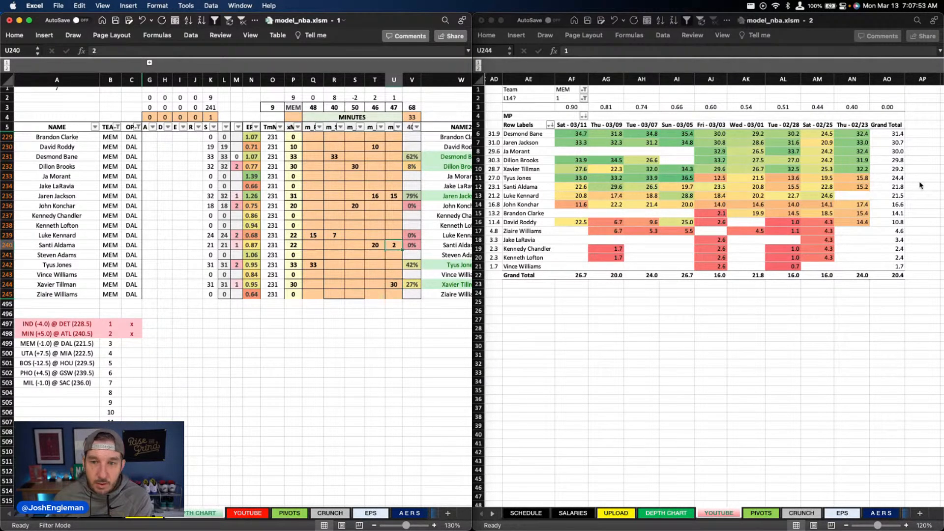
Step: Set Santi Aldama's minutes in column T of the depth chart to 21
key(Left)
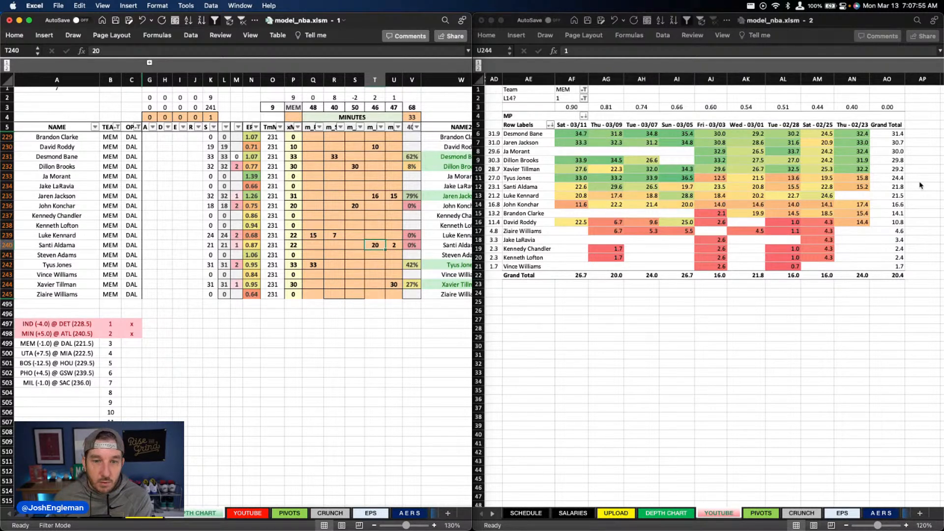
text(21)
key(Up)
key(Up)
key(Up)
key(Up)
key(Up)
key(Up)
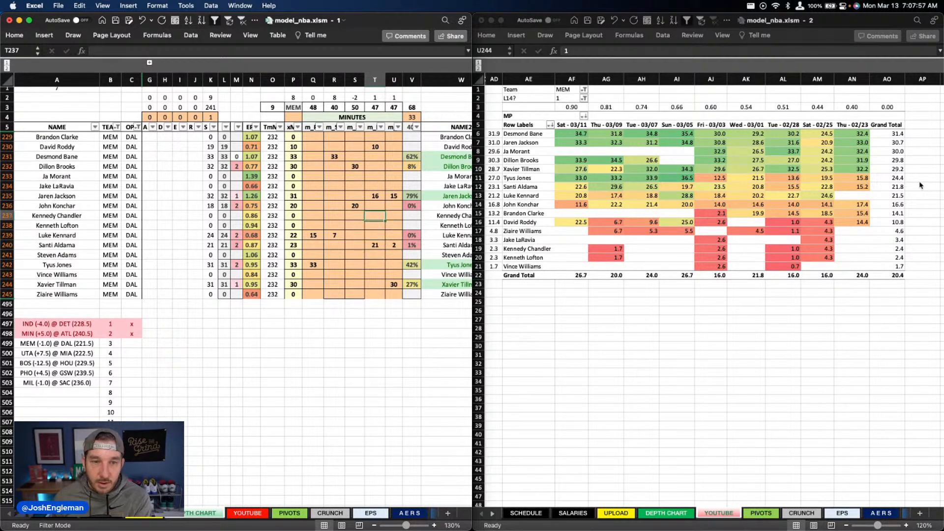
Step: Set Dillon Brooks's minutes in column S of the depth chart to 31
key(Up)
key(Up)
key(Up)
key(Up)
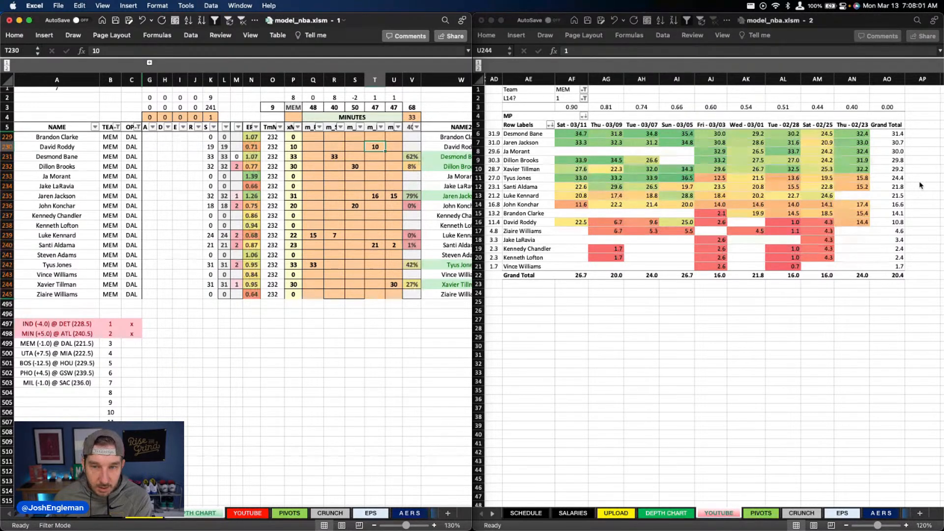
key(Left)
key(Left)
key(Down)
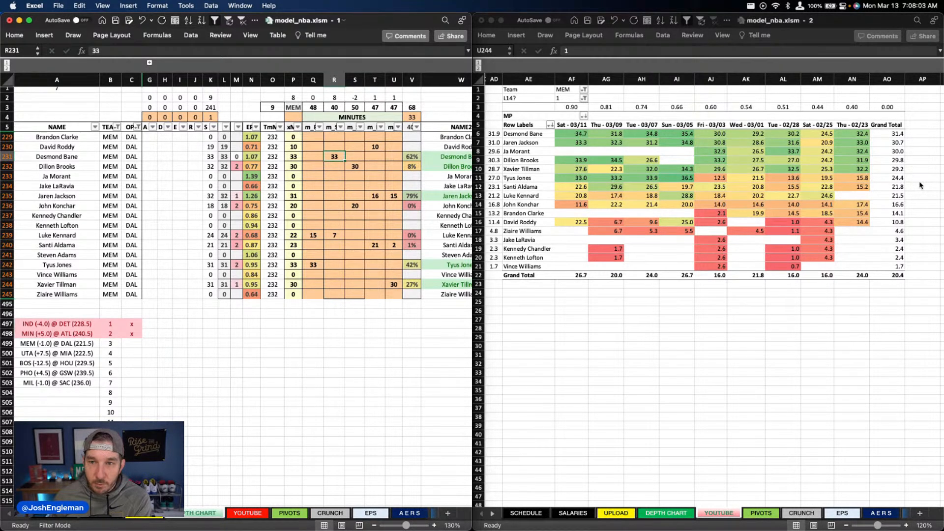
key(Right)
key(Down)
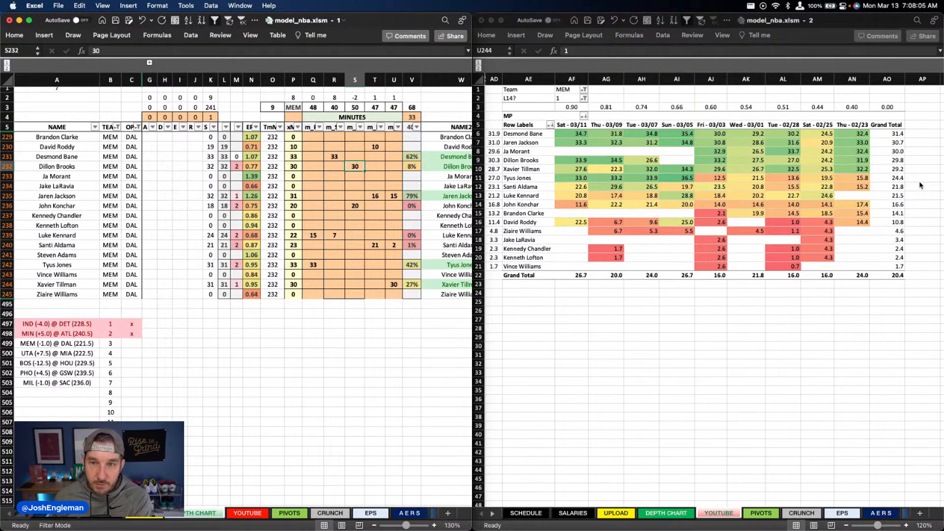
text(31)
key(Return)
Step: Set John Konchar's minutes in column S of the depth chart to 18
key(Down)
key(Down)
key(Down)
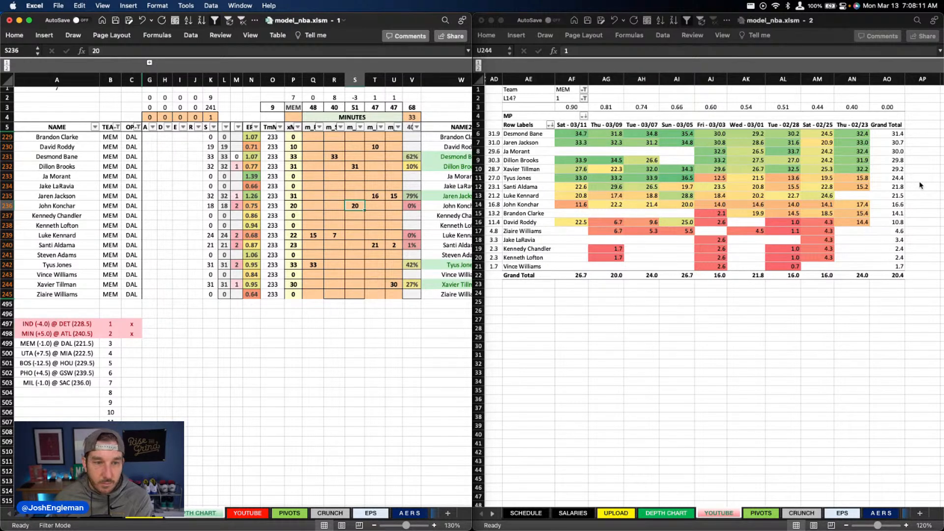
text(18)
key(Up)
key(Up)
key(Up)
key(Up)
key(Up)
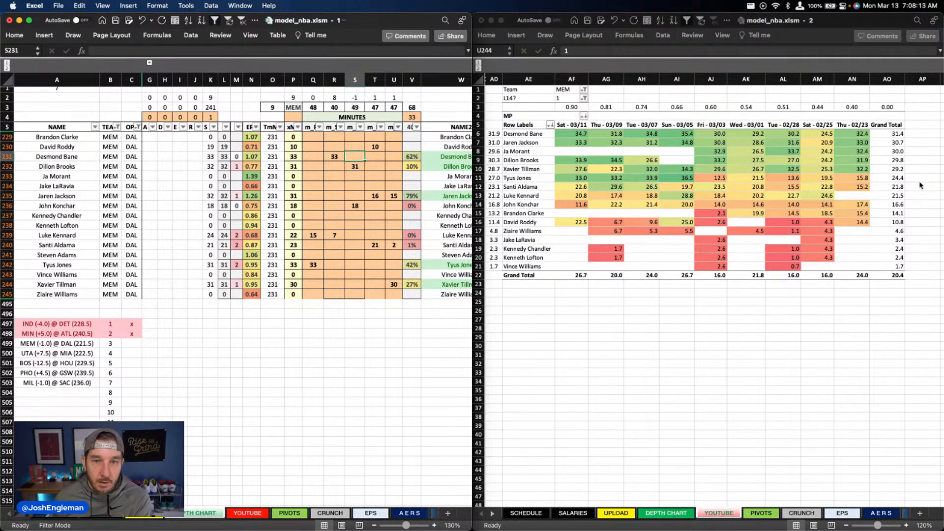
Step: Set David Roddy's minutes in column S of the depth chart to 9
key(Up)
text(9)
key(Return)
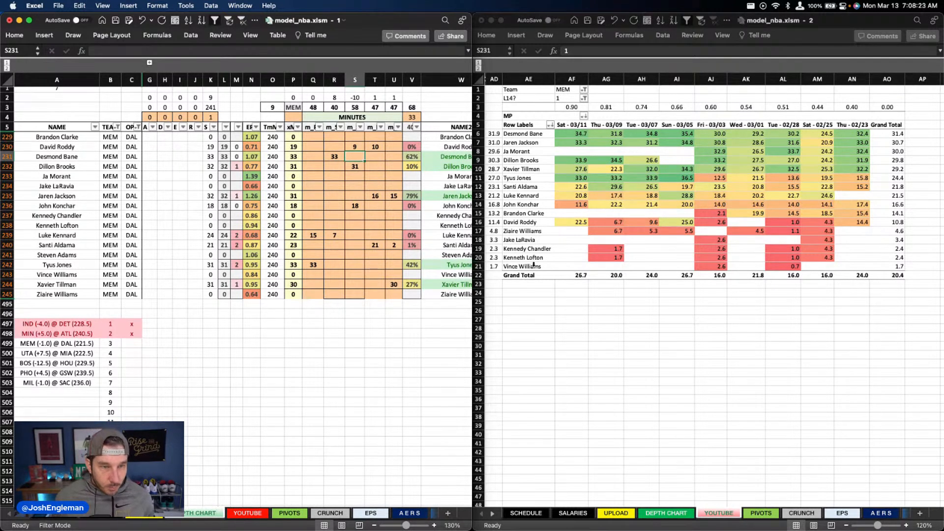
Step: Filter the depth chart's TEAM column to DAL and set the minutes pivot table's Team filter to DAL
click(118, 127)
text(dal)
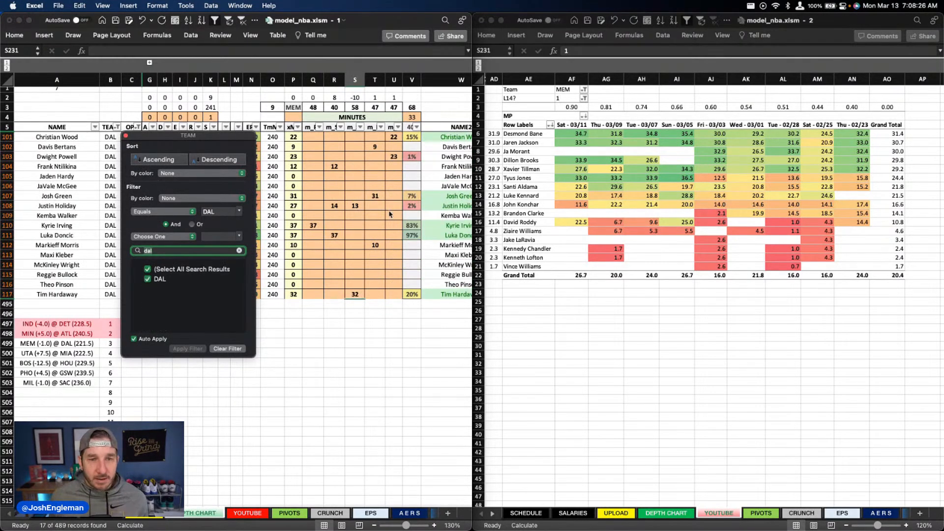
key(Return)
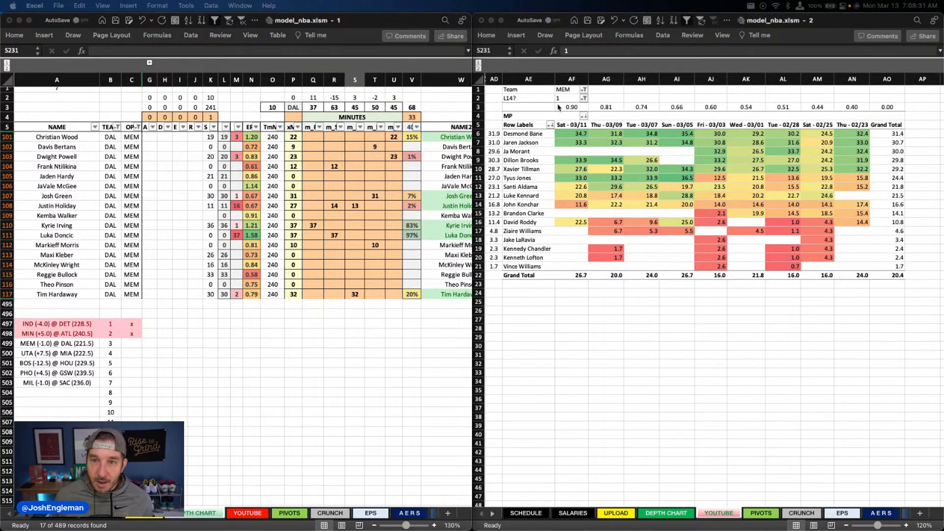
click(569, 90)
text(dal)
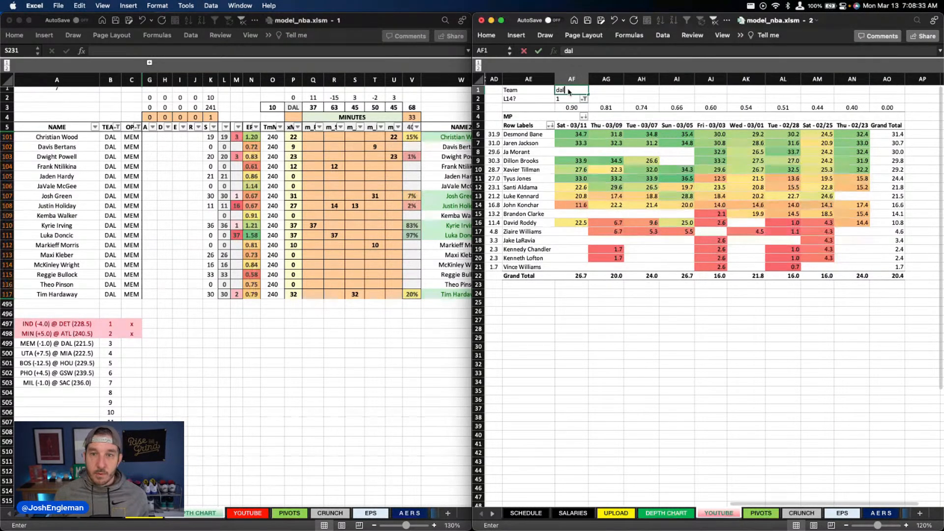
click(569, 141)
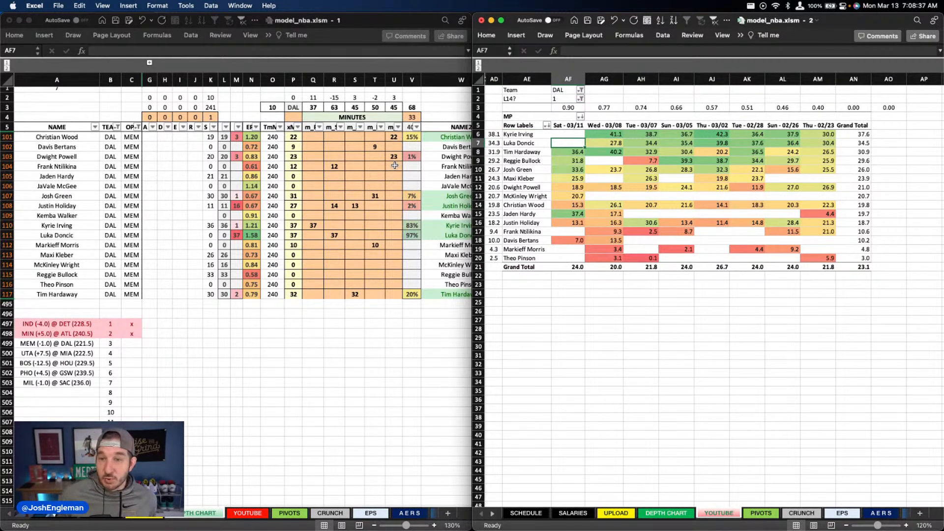
Step: Clear all of Dallas's existing minutes in columns Q to U of the depth chart, rows 101 to 117
click(376, 206)
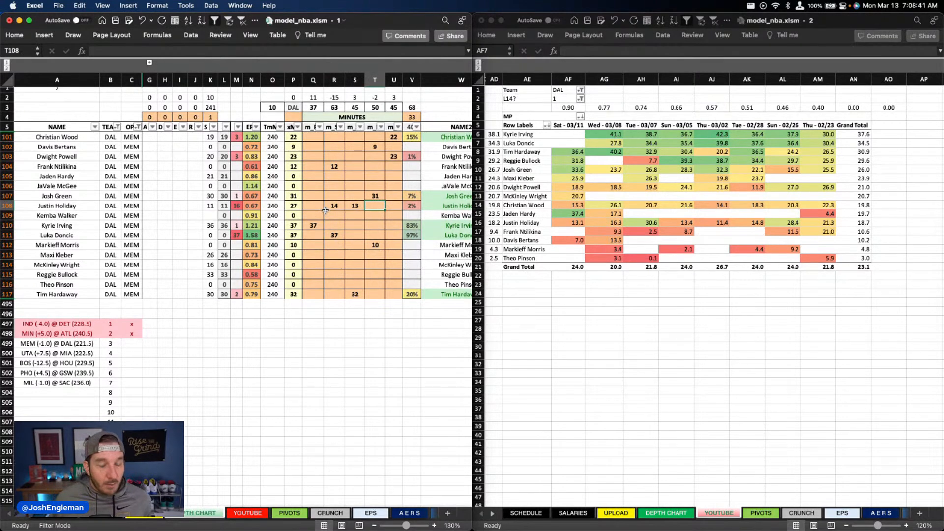
click(226, 215)
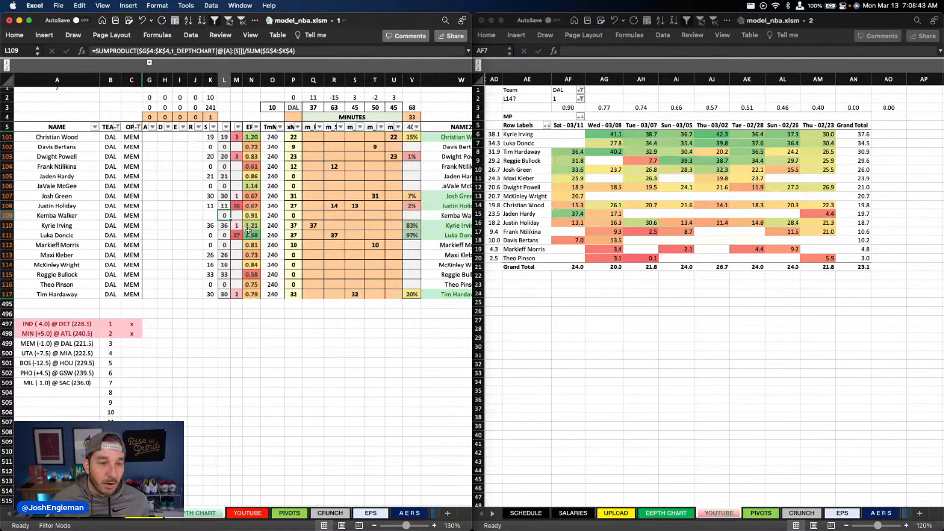
scroll(250, 238, down, 2)
scroll(251, 239, up, 2)
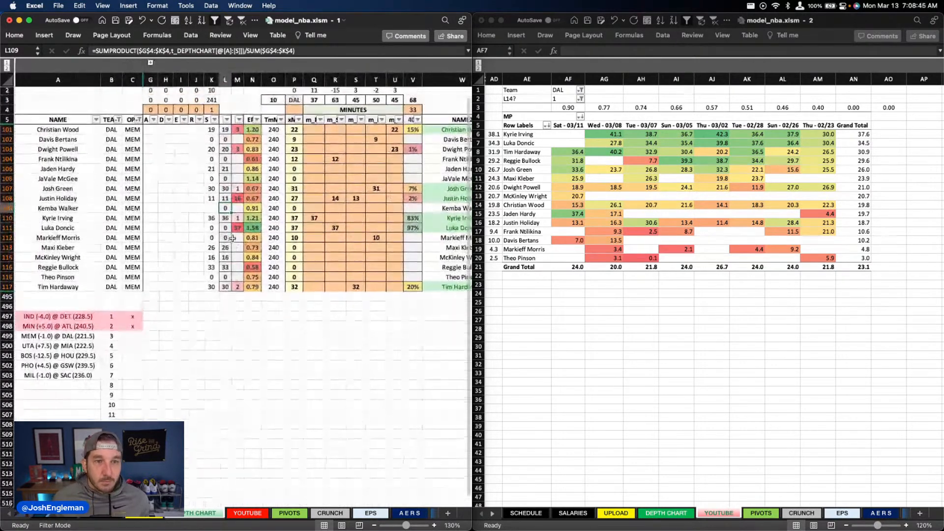
click(294, 239)
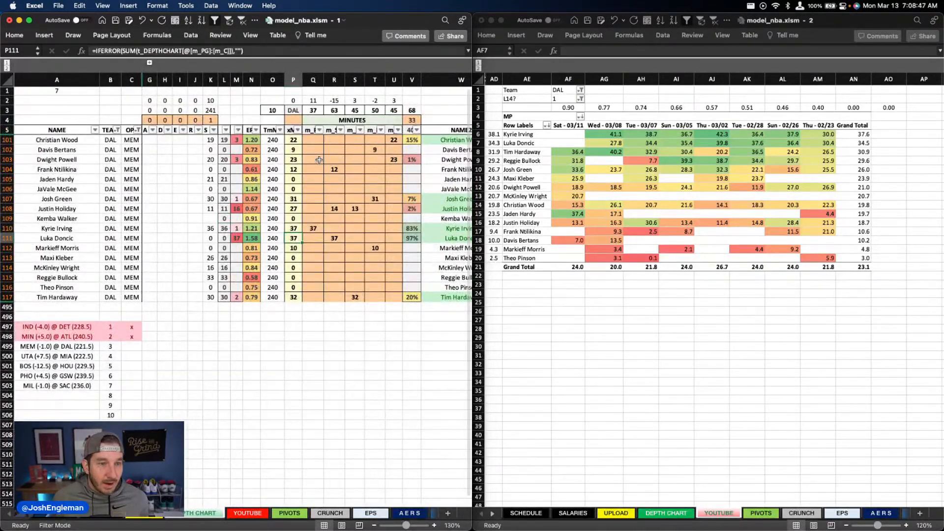
drag(314, 140, 396, 298)
key(Delete)
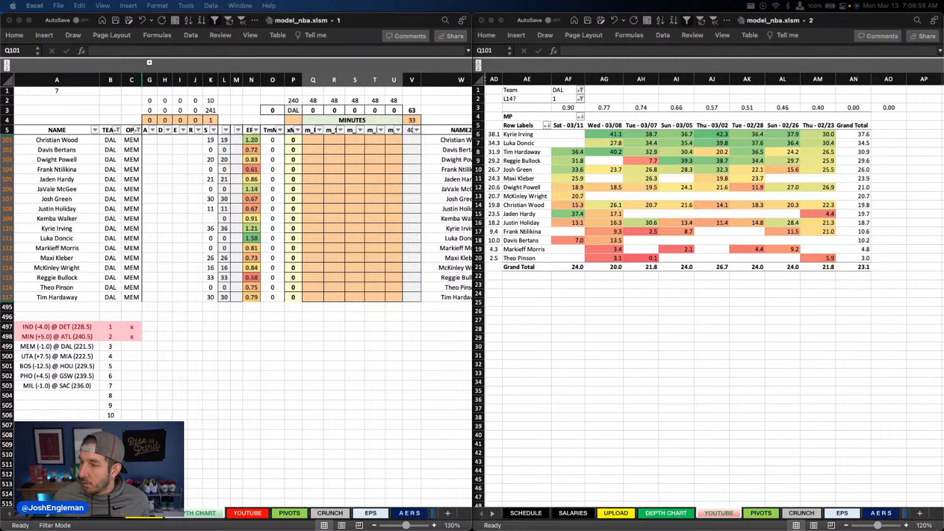
Step: Set Kyrie Irving's minutes in column Q to 37 and Tim Hardaway's minutes in column R to 32
click(312, 229)
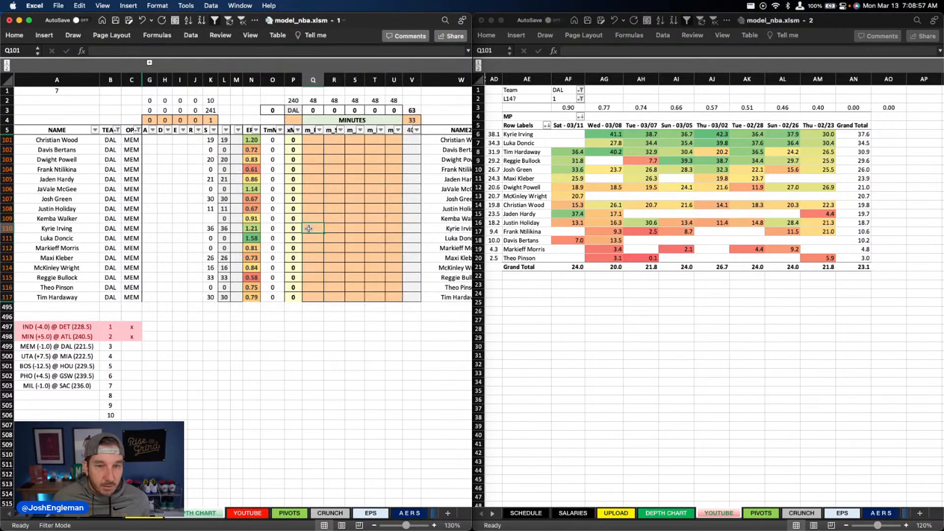
text(37)
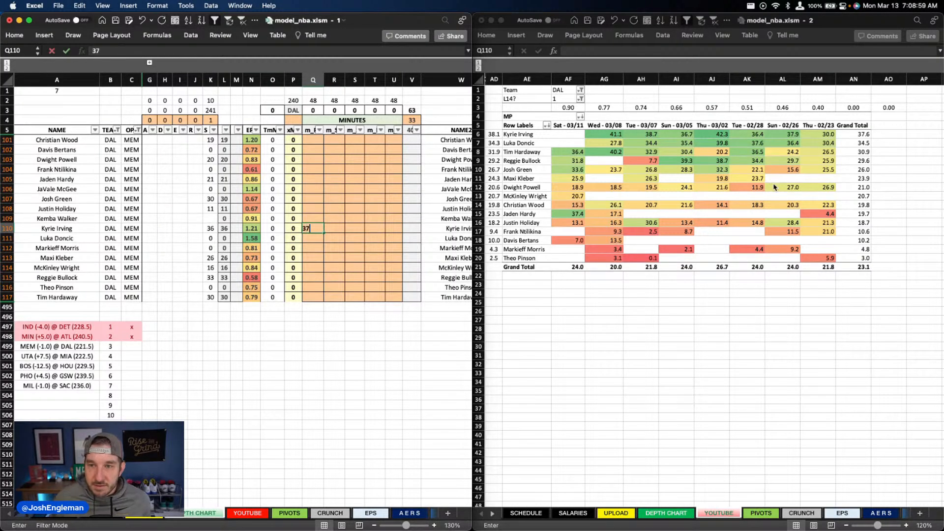
key(Return)
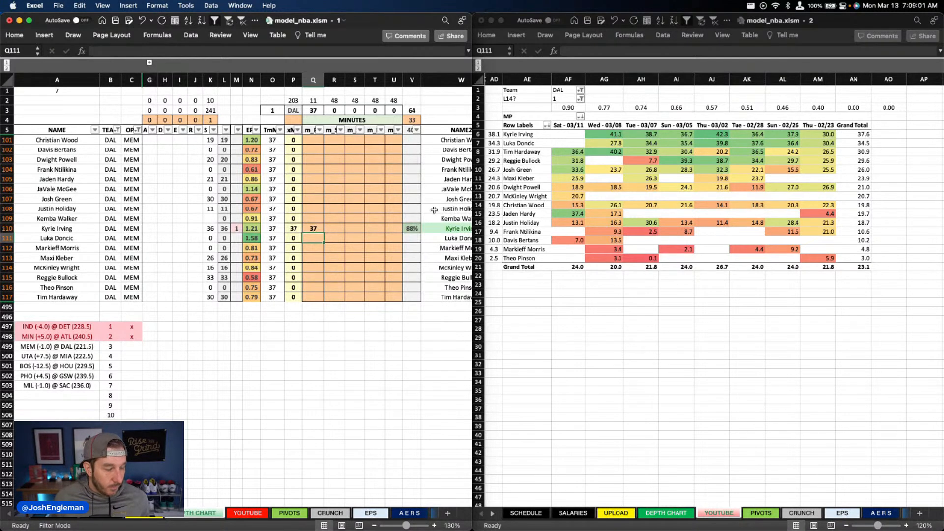
click(337, 248)
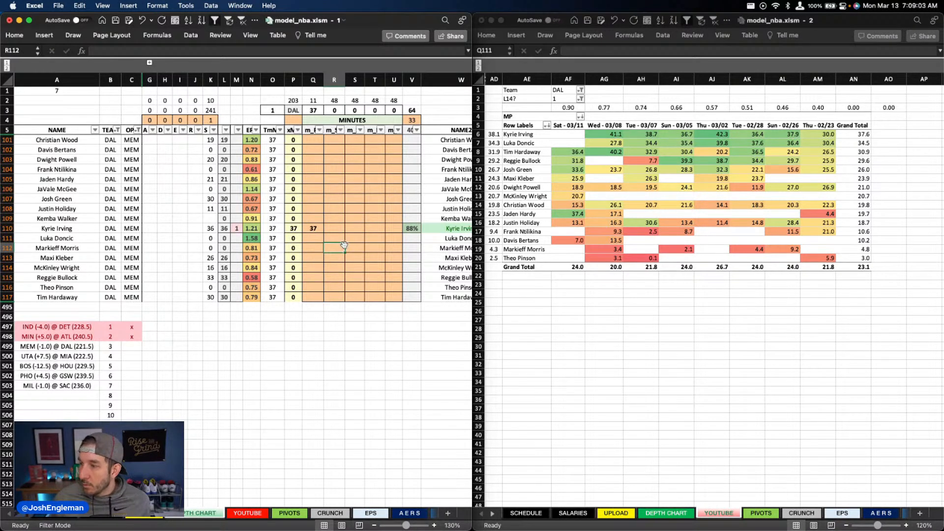
click(327, 297)
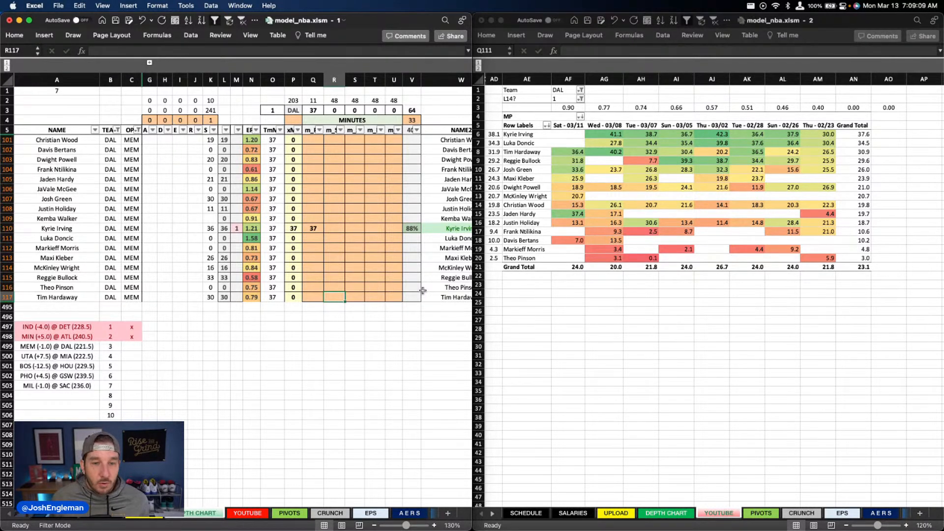
text(32)
key(Tab)
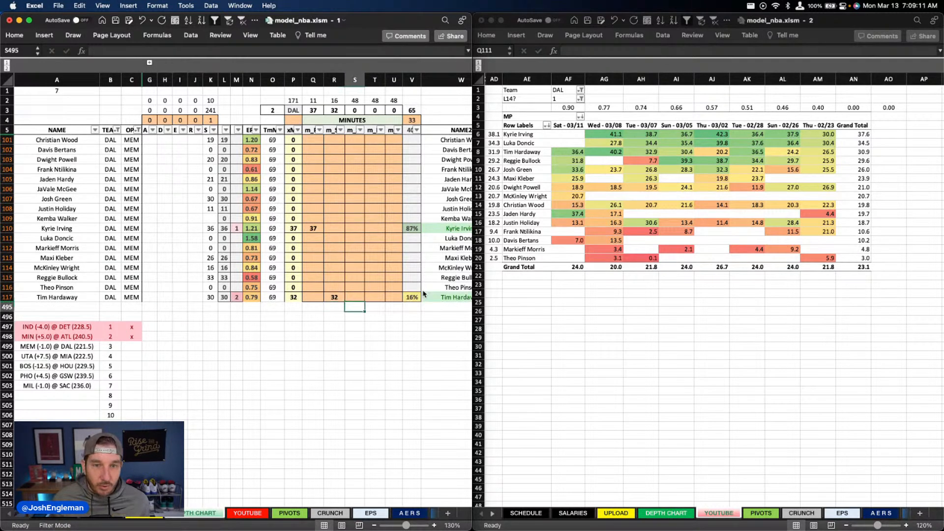
Step: Set Reggie Bullock's minutes in column S of the depth chart to 32
key(Up)
key(Up)
key(Up)
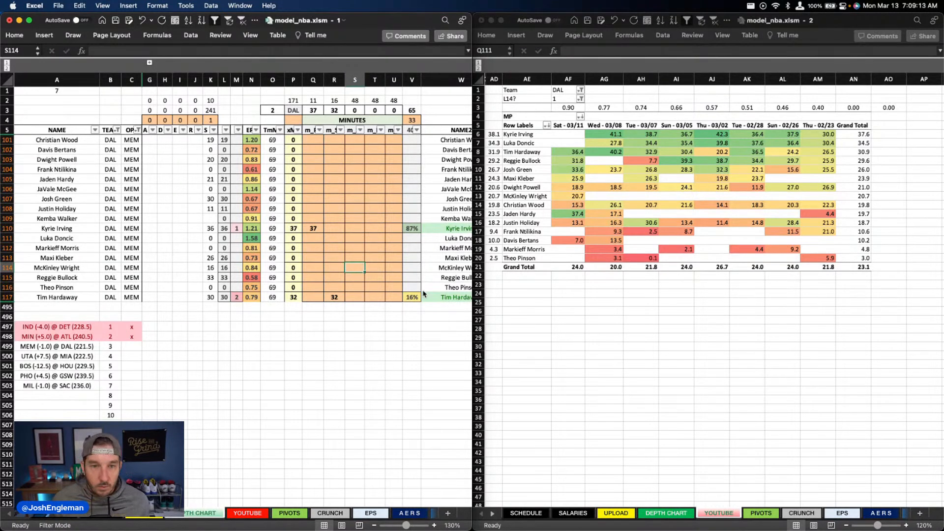
key(Down)
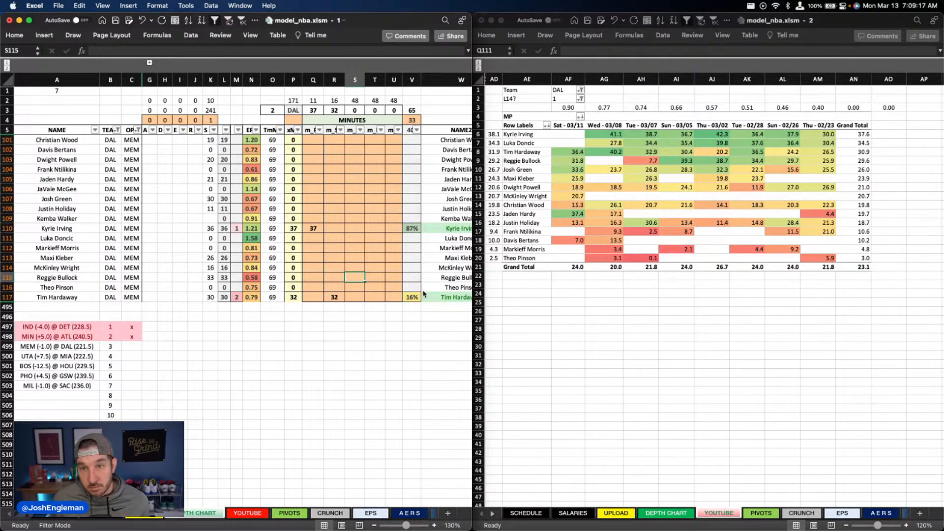
text(32)
key(Tab)
Step: Set Josh Green's minutes in column T of the depth chart to 30
key(Up)
key(Up)
key(Up)
key(Up)
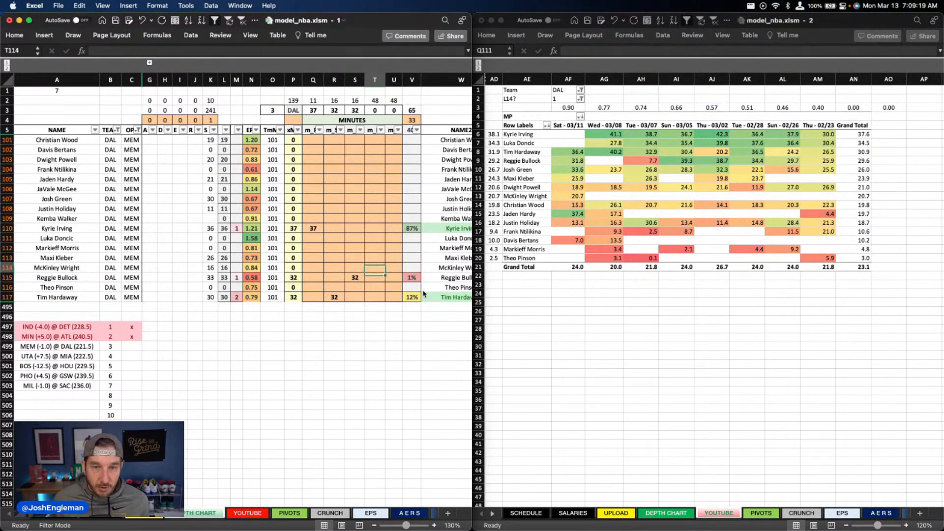
key(Up)
key(Up)
key(Up)
key(Up)
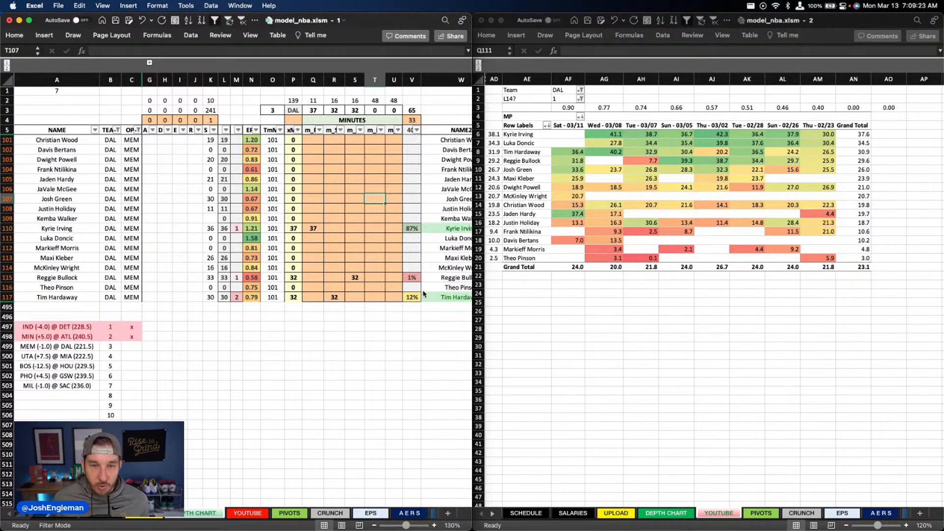
text(30)
key(Return)
Step: Set Dwight Powell's minutes in column U of the depth chart to 20
key(Right)
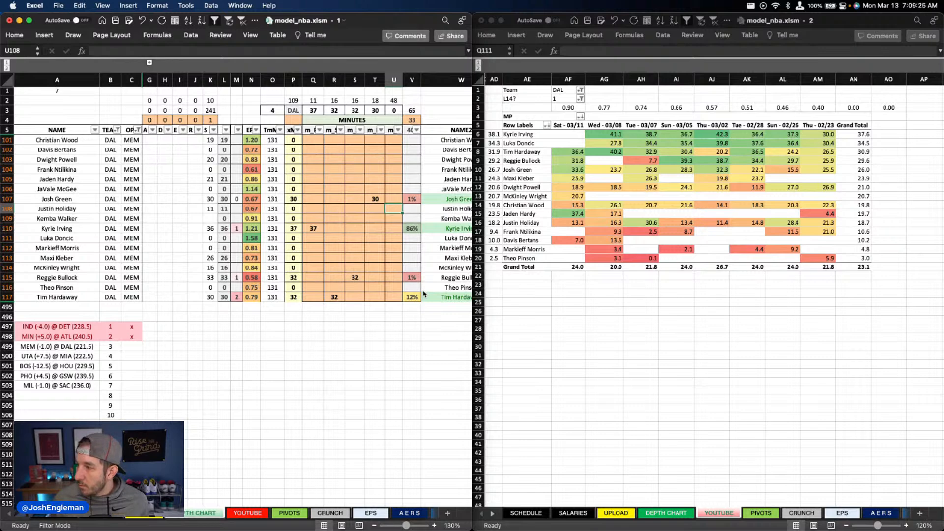
key(Up)
key(Up)
key(Up)
key(Up)
key(Up)
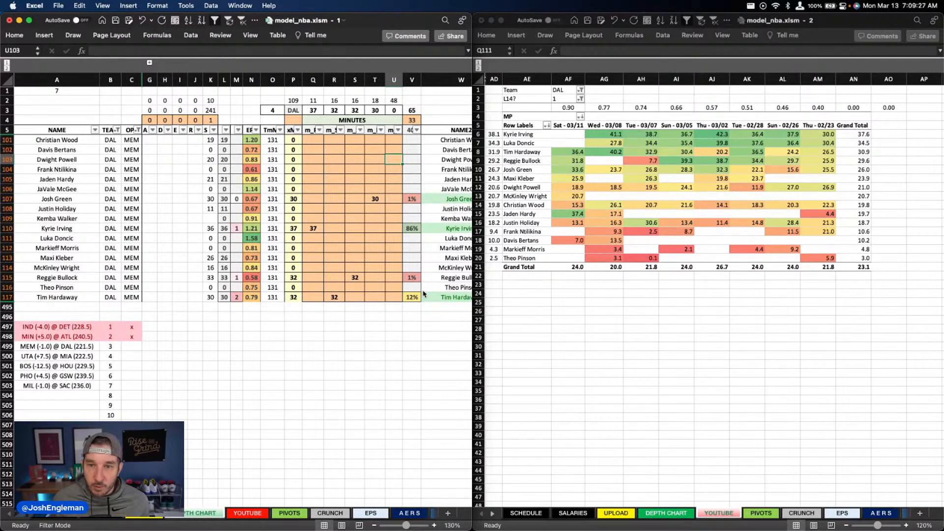
text(20)
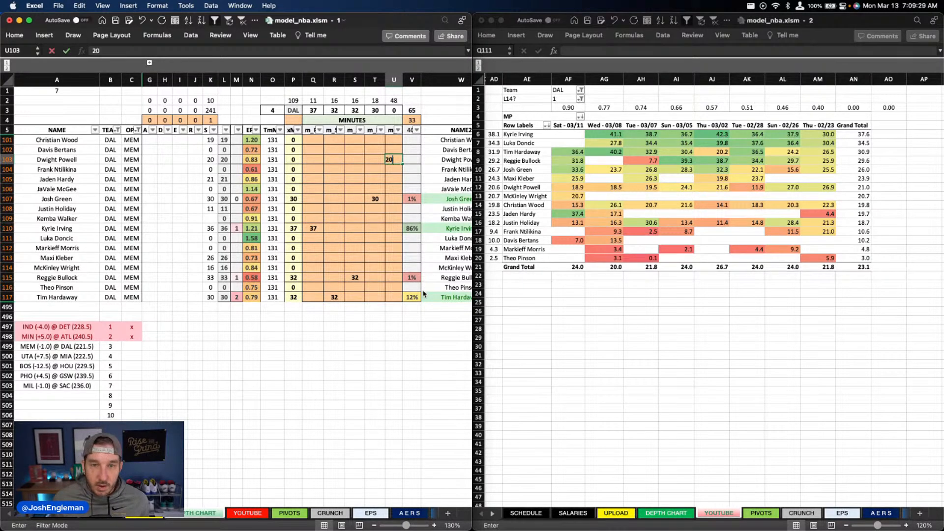
key(Return)
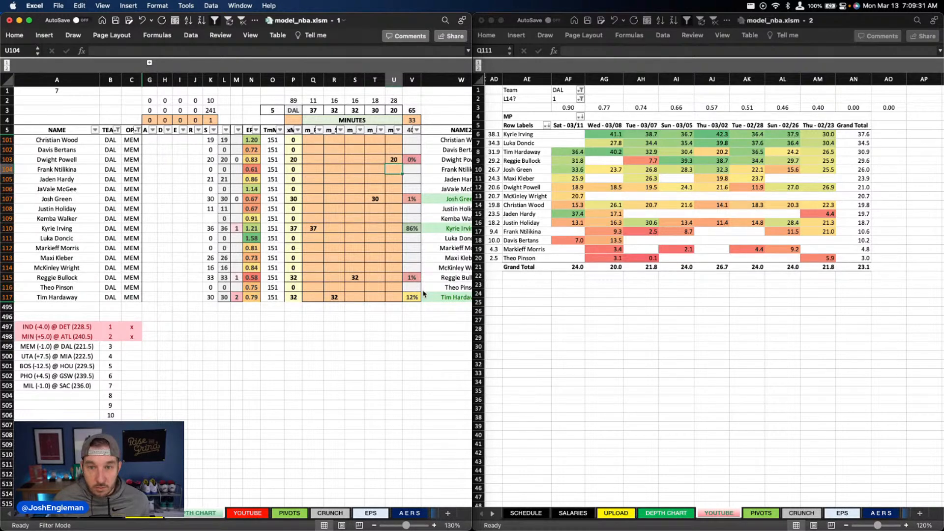
Step: Set Christian Wood's minutes in column U of the depth chart to 20
key(Up)
key(Up)
key(Up)
text(20)
key(Return)
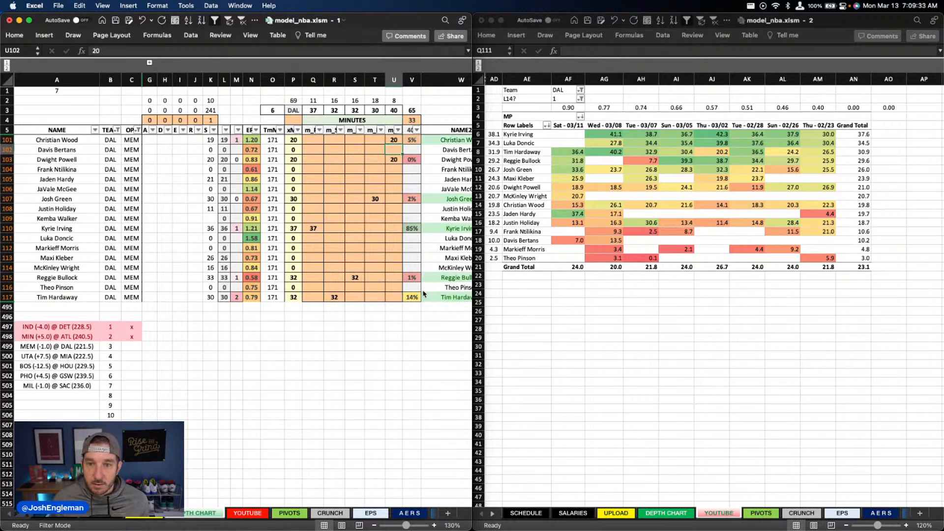
Step: Set Davis Bertans's minutes in column U of the depth chart to 8
key(Down)
key(Down)
key(Down)
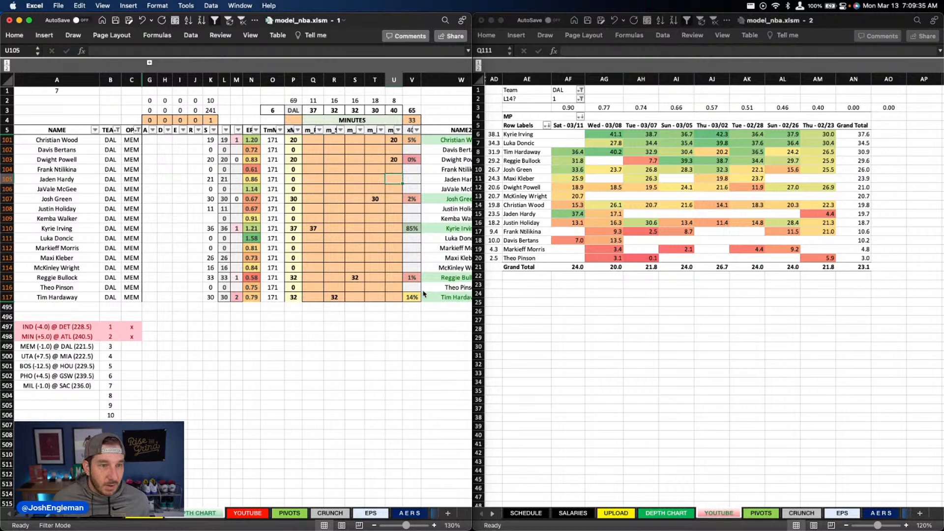
key(Up)
key(Up)
key(Up)
text(8)
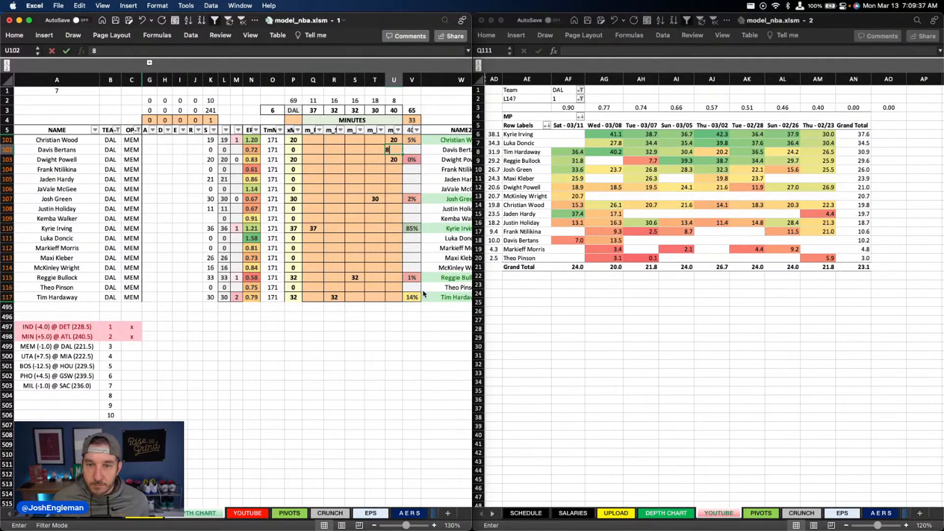
key(Return)
Step: Set McKinley Wright's minutes in column Q of the depth chart to 11
key(Left)
key(Left)
key(Left)
key(Left)
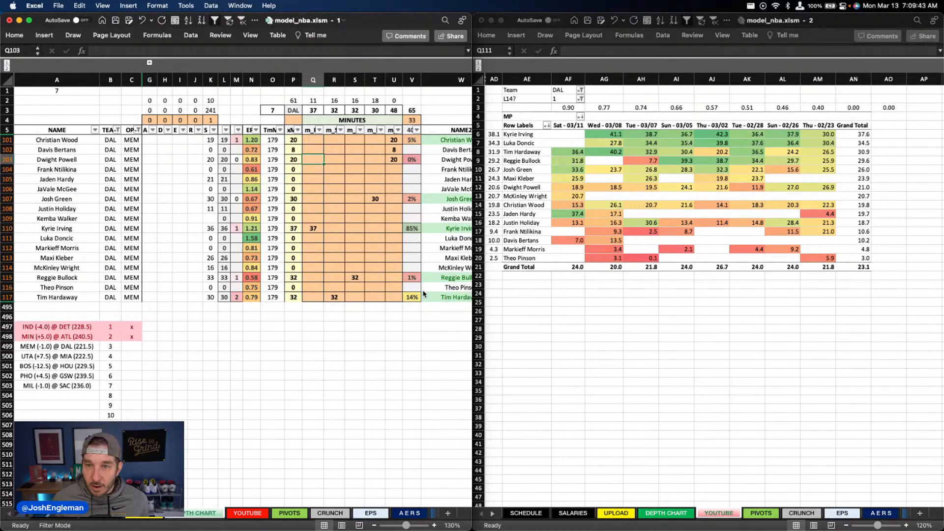
key(Down)
key(Down)
key(Down)
key(Down)
key(Down)
key(Down)
key(Down)
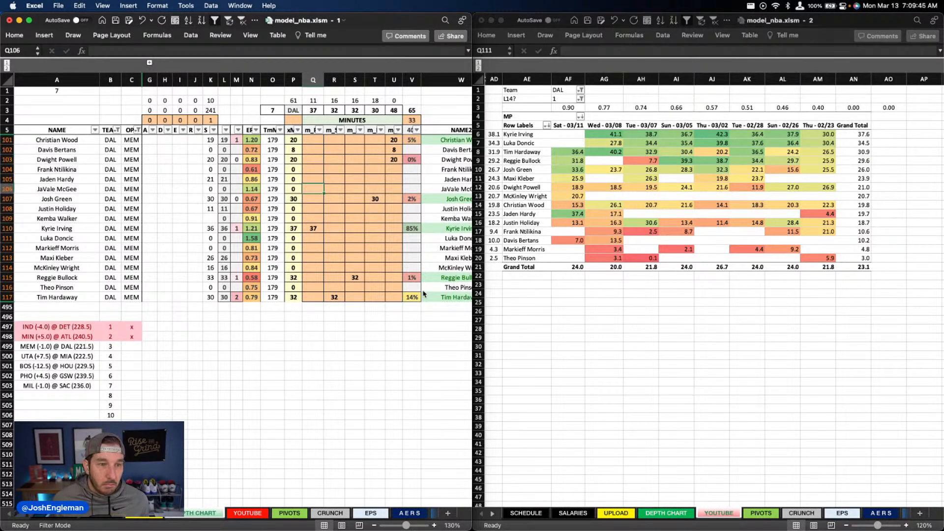
key(Down)
key(Down)
key(Down)
key(Down)
text(11)
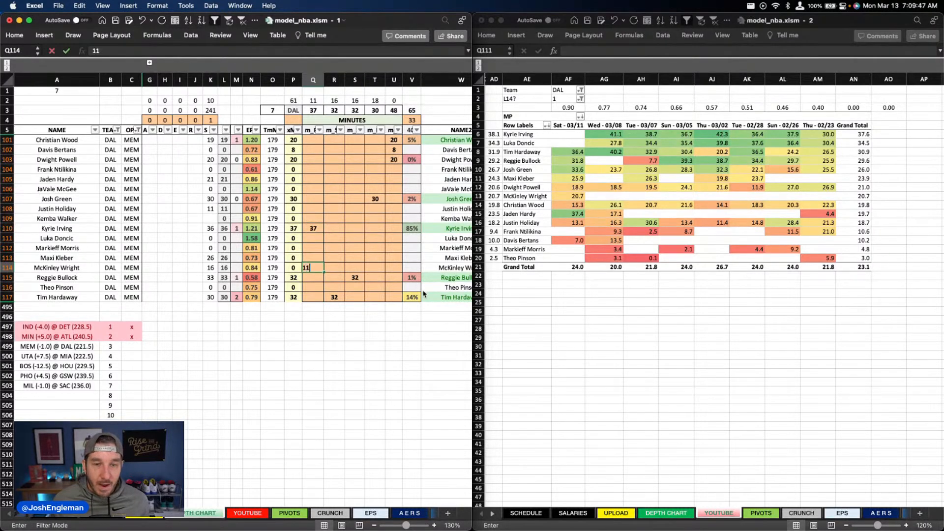
key(Tab)
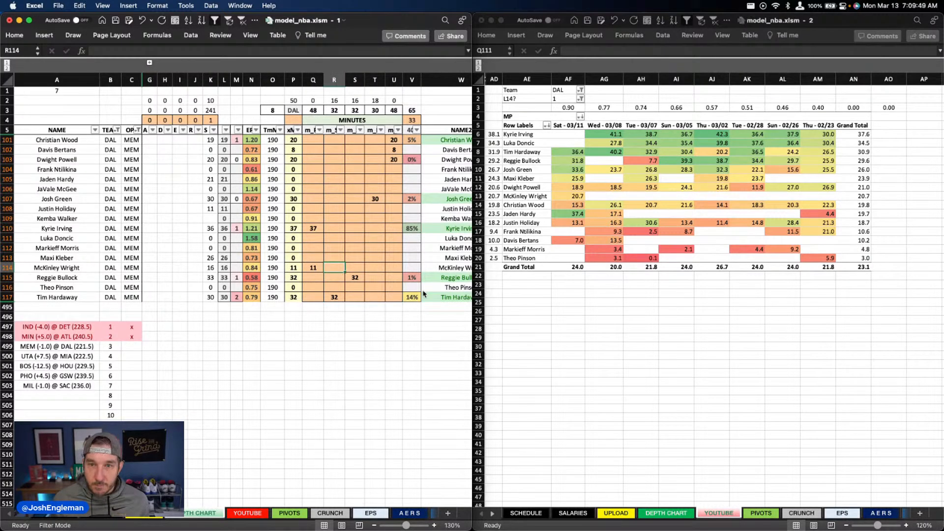
Step: Set Maxi Kleber's minutes in column T of the depth chart to 25
key(Right)
key(Right)
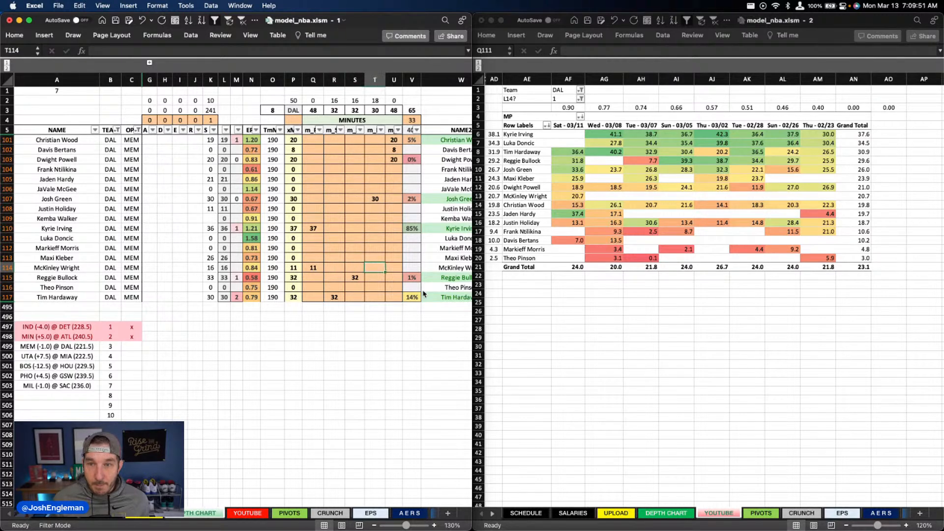
key(Right)
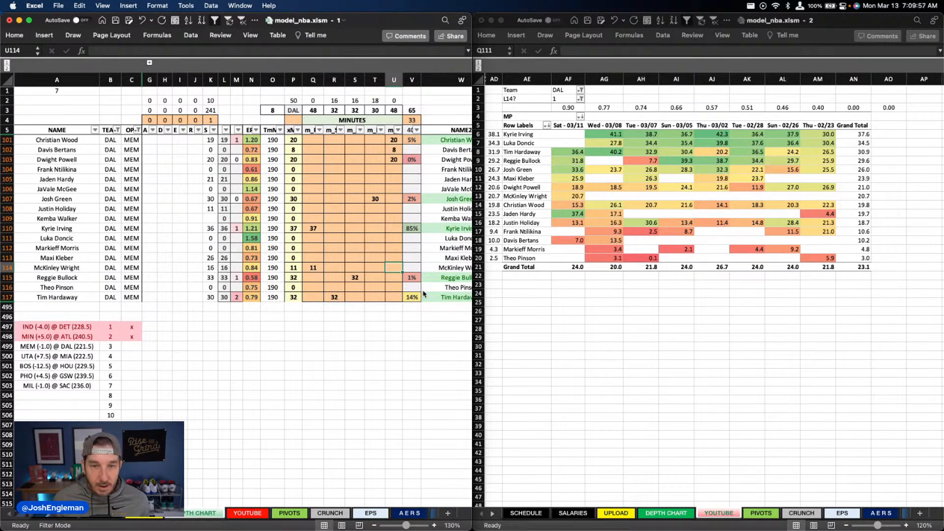
key(Left)
key(Up)
text(25)
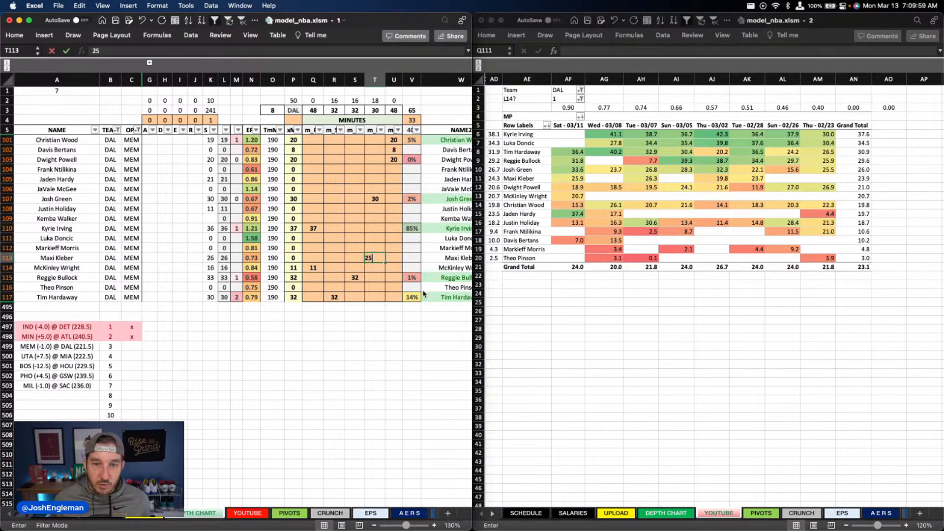
key(Up)
key(Up)
key(Up)
key(Up)
key(Up)
key(Up)
key(Left)
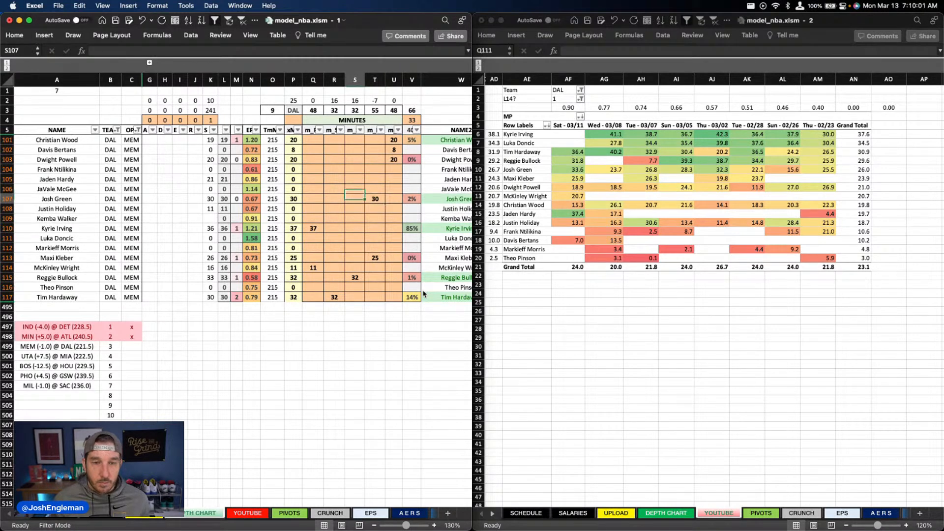
Step: Split Josh Green's minutes in the depth chart into 7 in column S and 23 in column T
text(7)
key(Return)
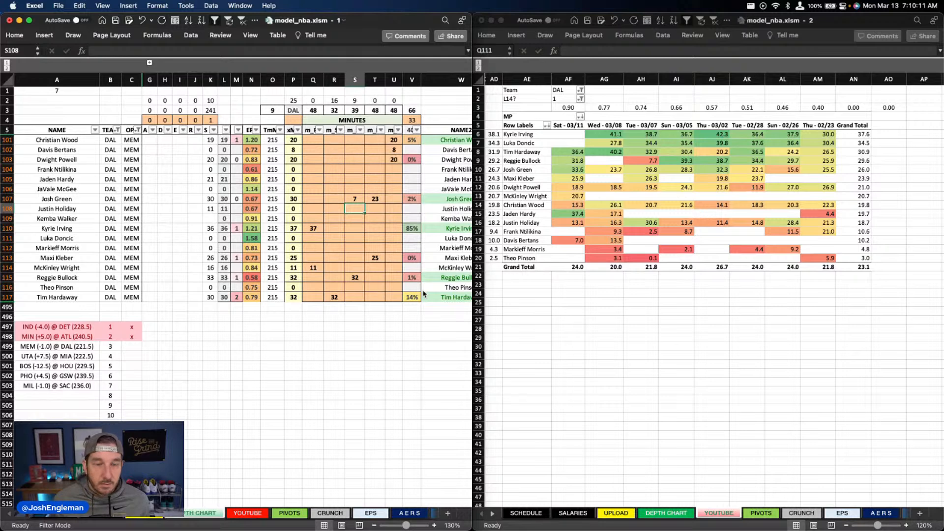
key(Left)
key(Up)
key(Up)
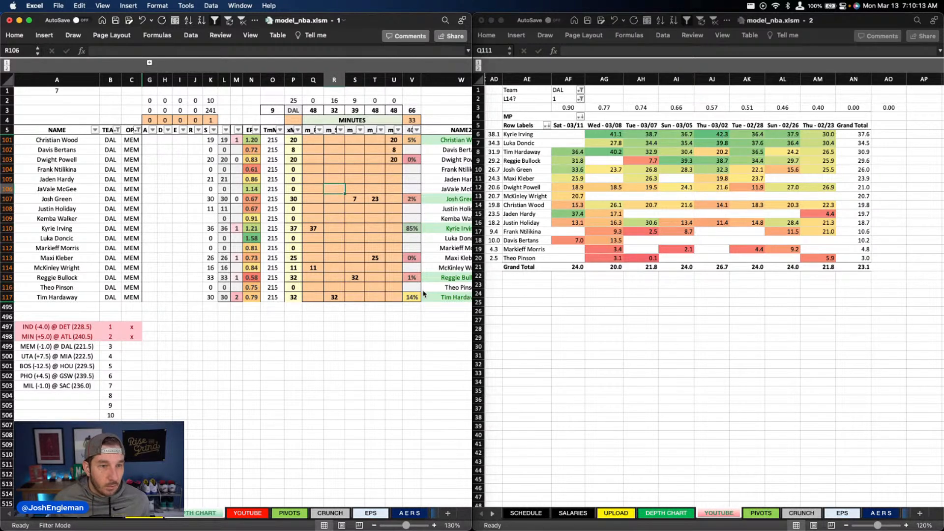
key(Down)
key(Down)
key(Down)
key(Down)
key(Down)
key(Up)
key(Up)
key(Up)
key(Up)
key(Up)
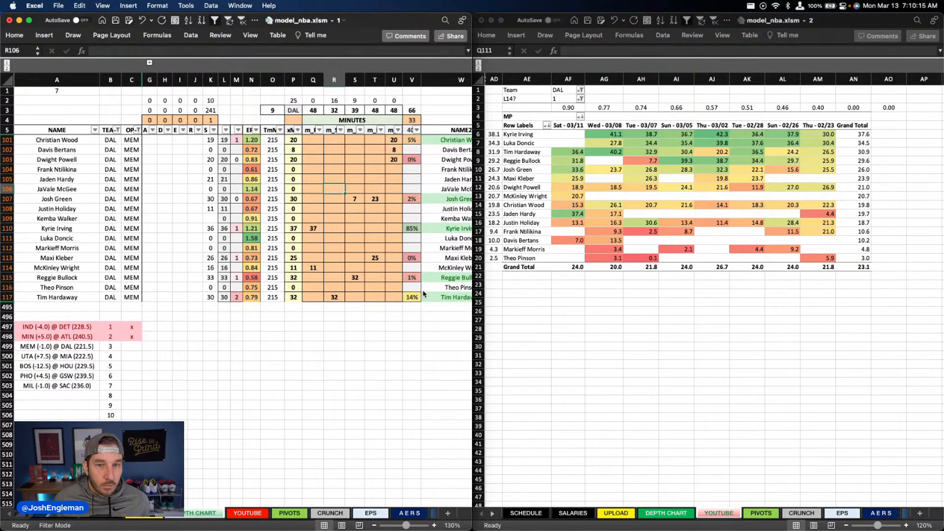
key(Up)
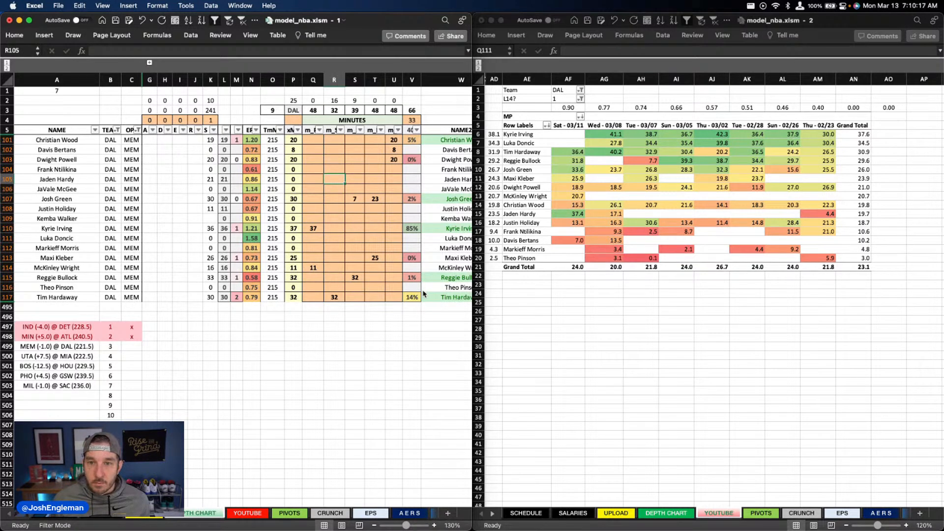
key(Down)
key(Down)
key(Down)
key(Down)
key(Down)
key(Down)
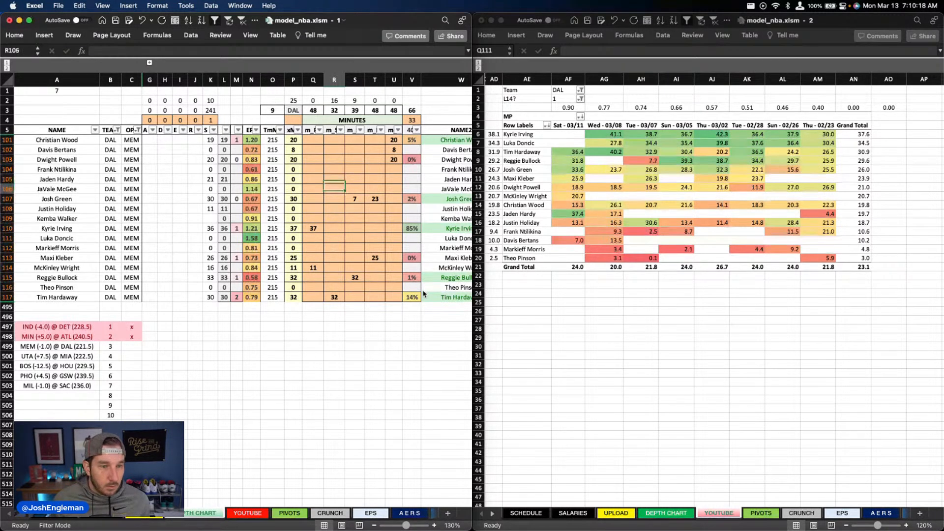
key(Up)
key(Up)
key(Up)
key(Up)
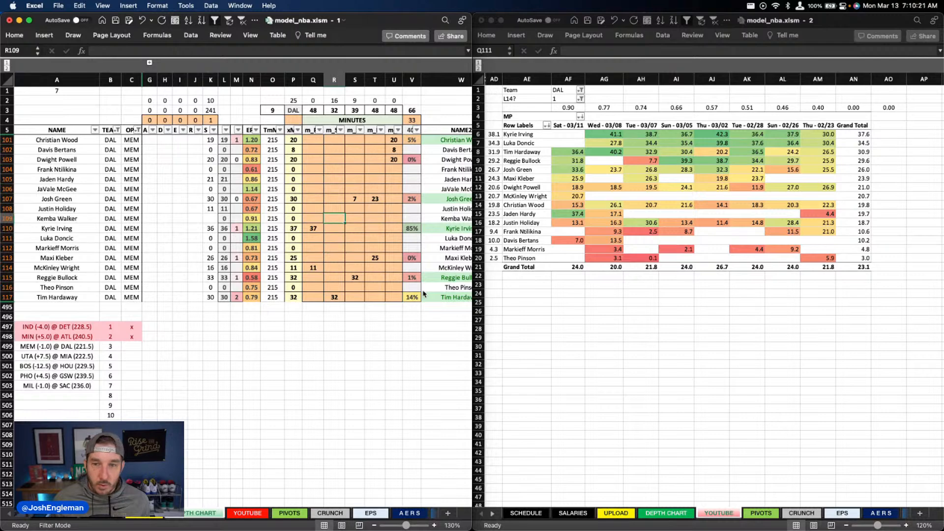
Step: Set Justin Holiday's minutes in column R of the depth chart to 13
key(Down)
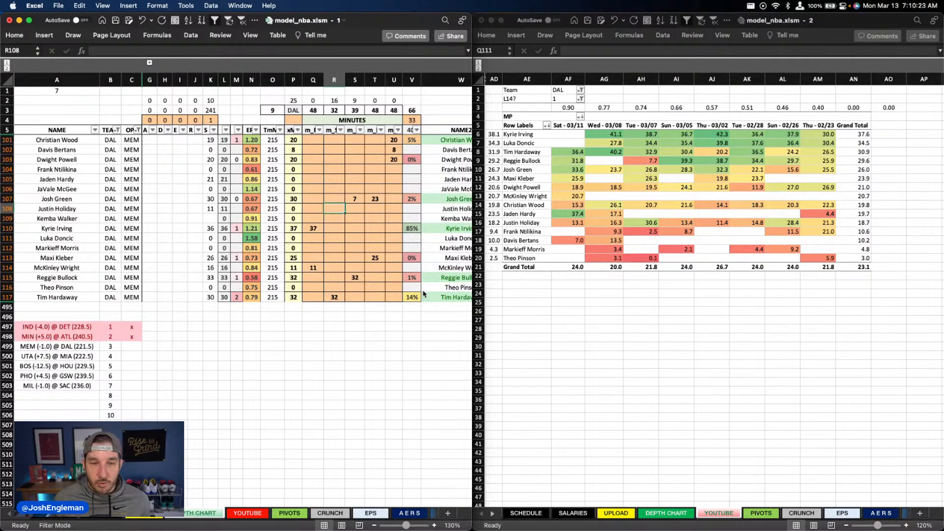
text(13)
key(Up)
key(Up)
key(Up)
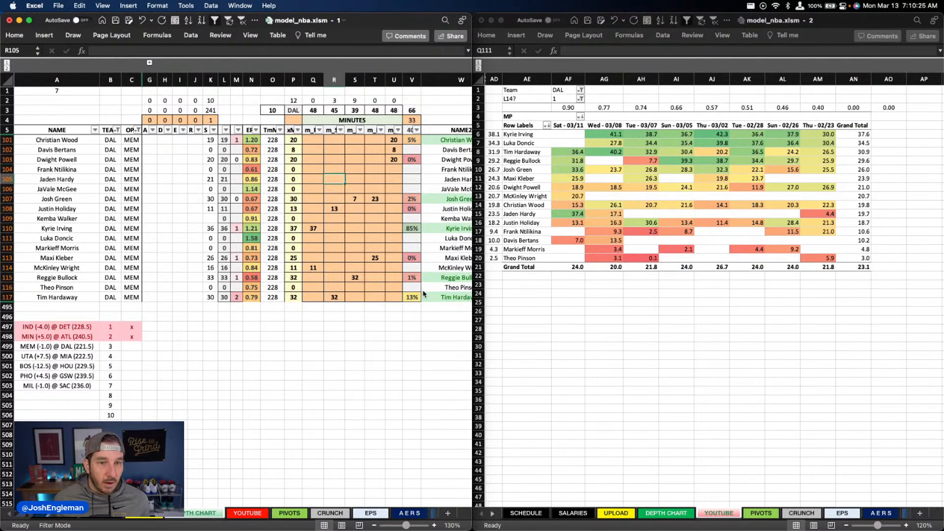
Step: Set Jaden Hardy's minutes in the depth chart to 3 in column R and 9 in column S
text(3)
key(Tab)
text(9)
key(Return)
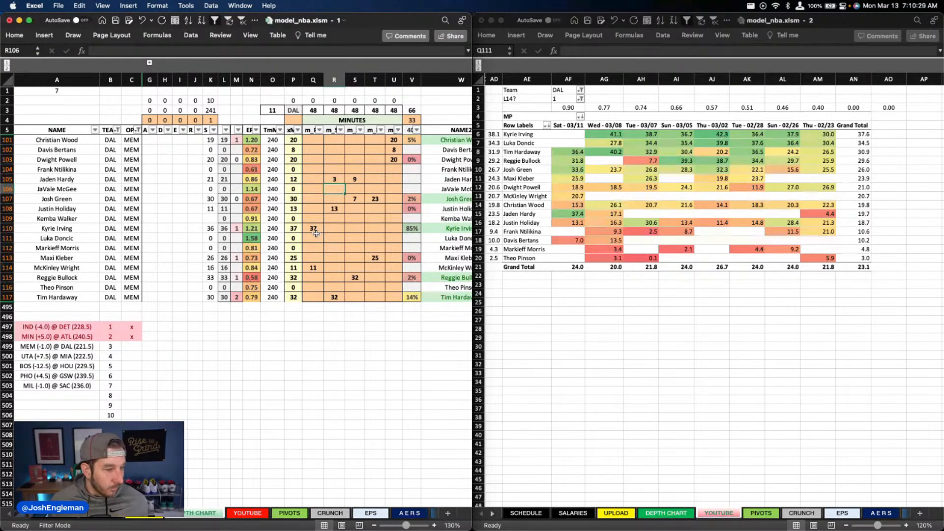
Step: Clear the existing usage and assist overrides in columns X and Y for the Dallas players
scroll(316, 234, right, 2)
scroll(316, 234, right, 5)
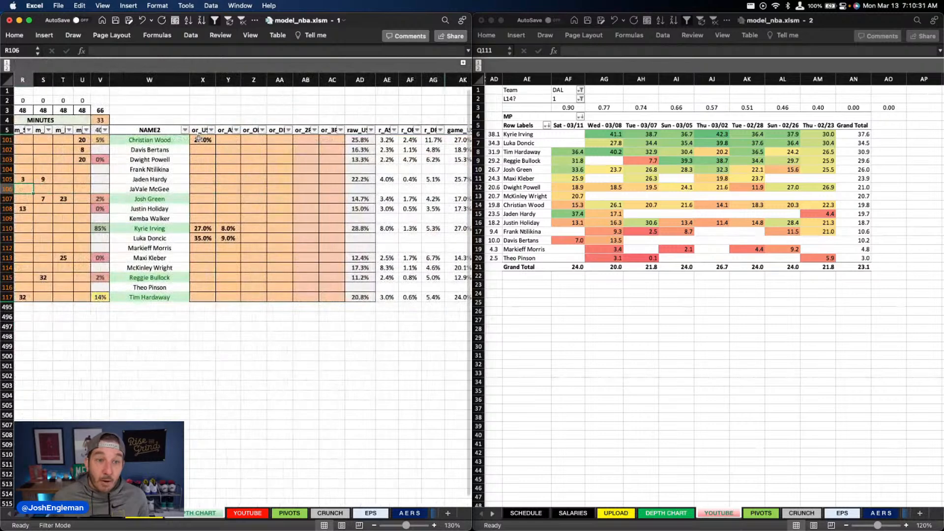
drag(202, 140, 240, 261)
key(Delete)
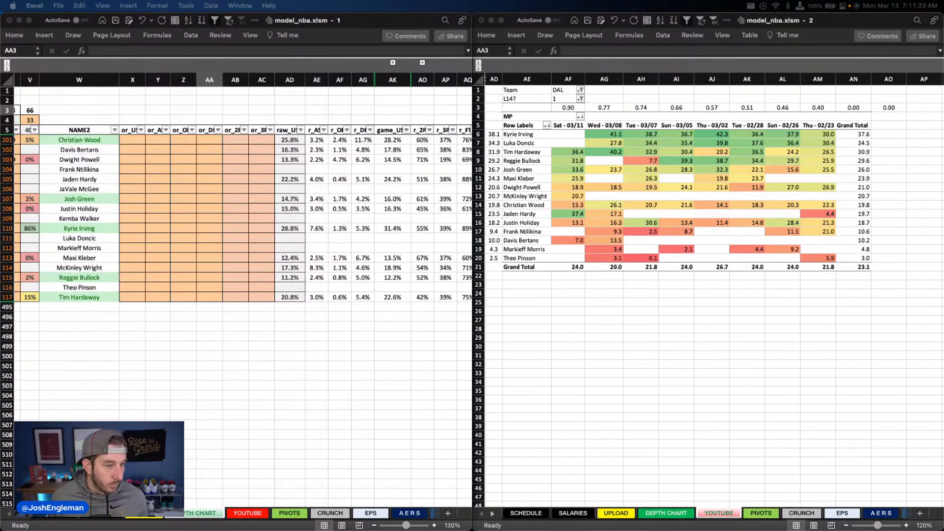
scroll(492, 325, down, 2)
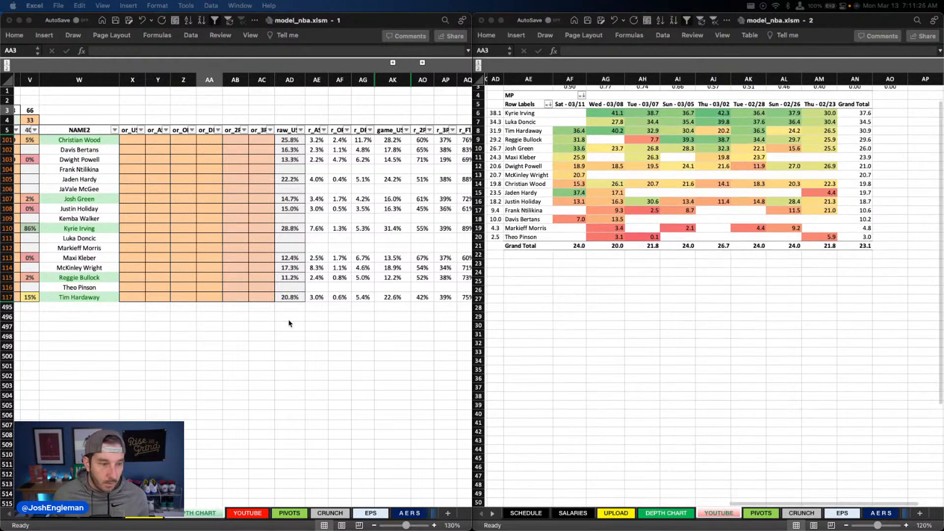
scroll(290, 324, up, 1)
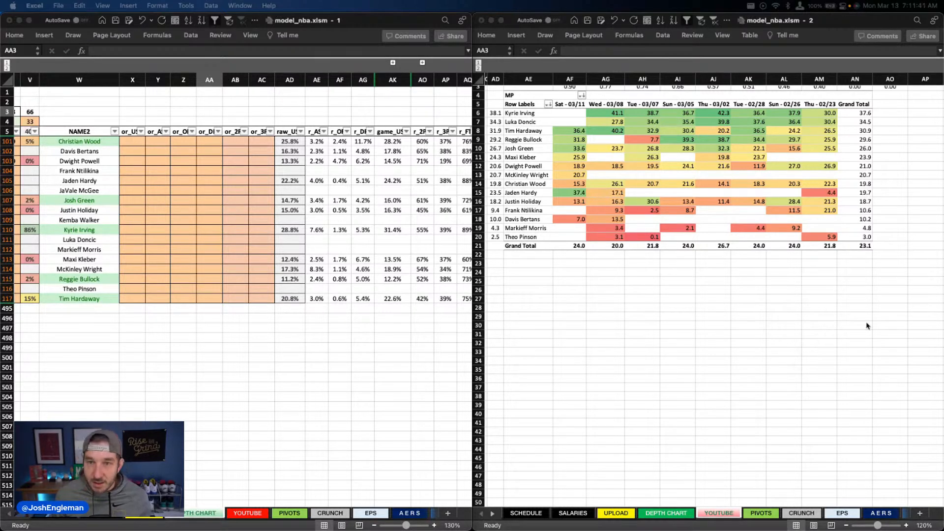
scroll(622, 229, up, 2)
scroll(622, 229, down, 1)
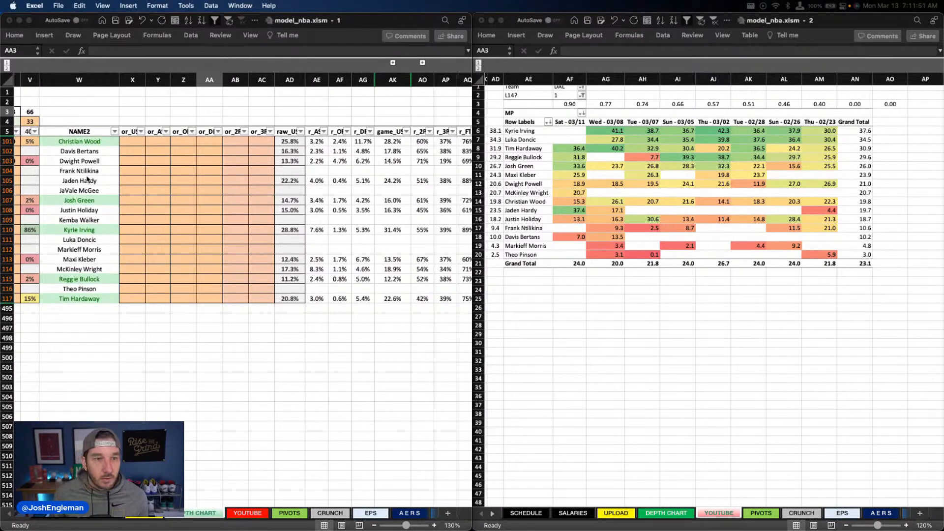
Step: Set Christian Wood's usage override in column X to 30%
click(132, 141)
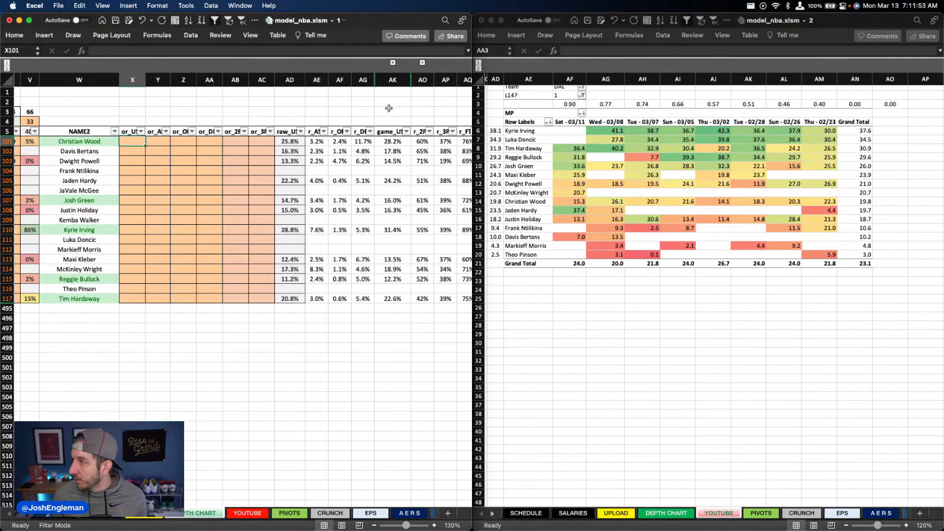
text(30)
key(Return)
Step: Set Kyrie Irving's usage override in column X to 28.8%
key(Down)
key(Down)
key(Down)
key(Down)
key(Down)
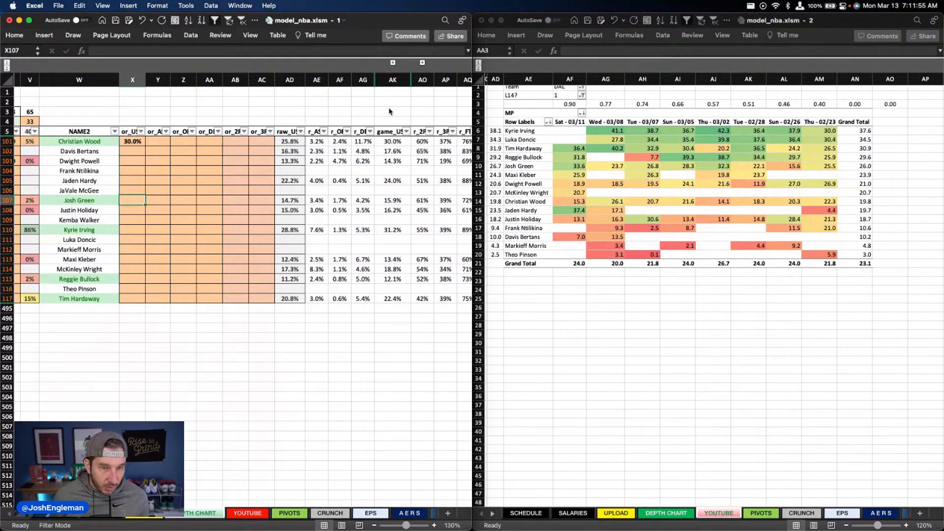
key(Down)
key(Down)
key(Down)
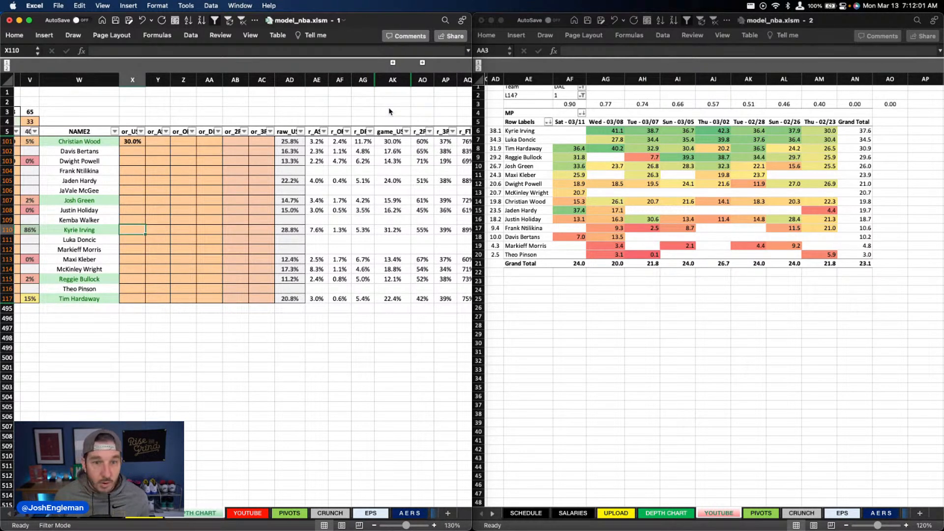
text(28.8)
key(Return)
Step: Set Josh Green's usage override in column X to 14.7%
key(Up)
key(Up)
key(Up)
key(Up)
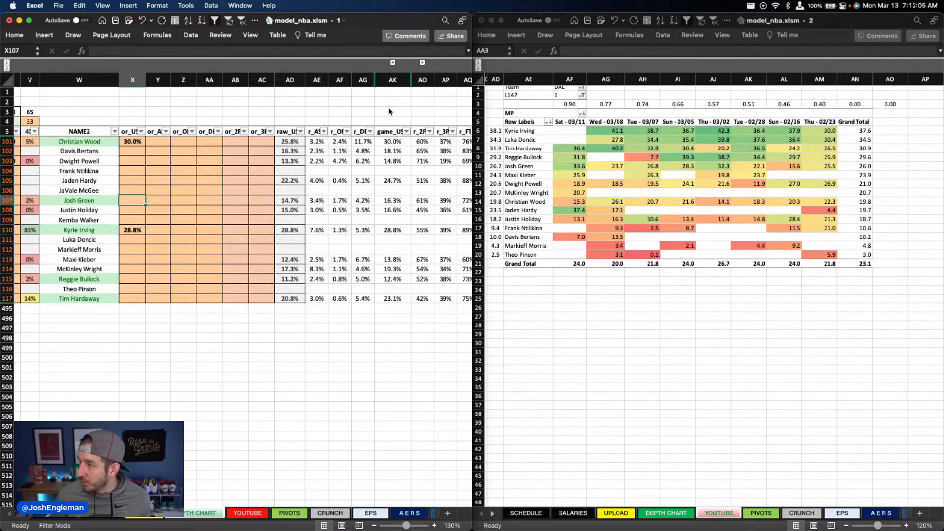
text(14.7)
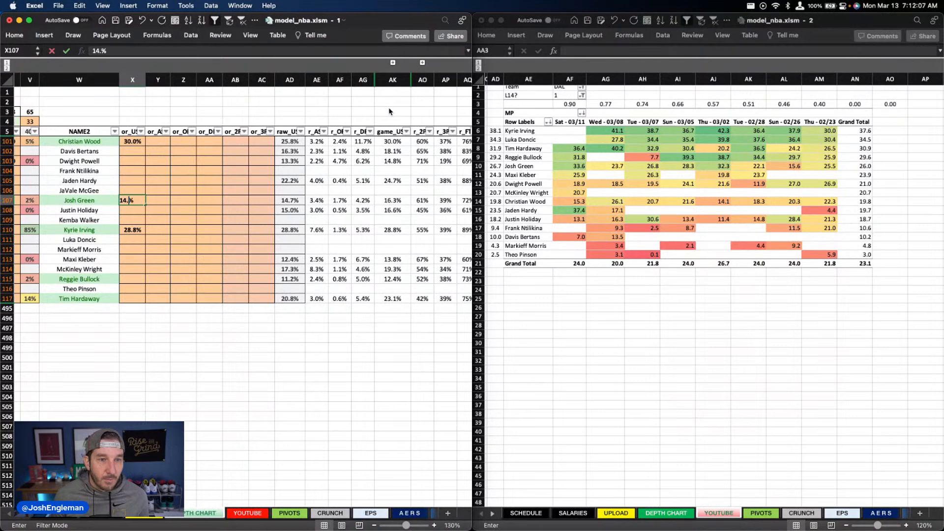
key(Return)
Step: Set Tim Hardaway's usage override in column X to 25%
key(Down)
key(Down)
key(Down)
key(Down)
key(Down)
key(Down)
key(Down)
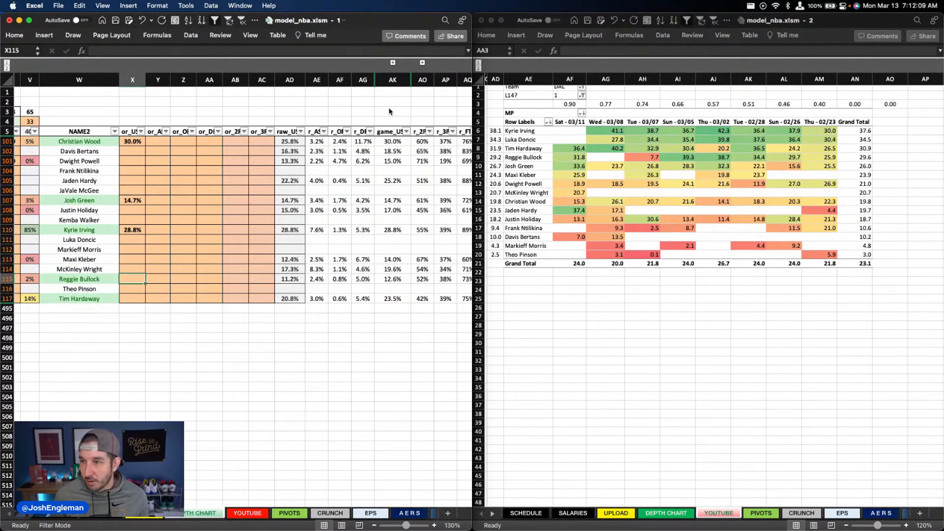
key(Down)
key(Down)
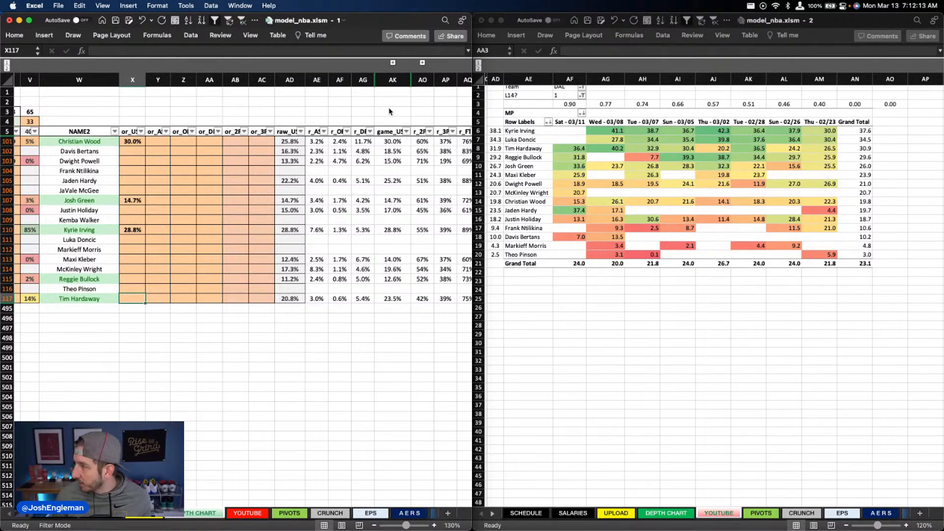
text(25)
key(Return)
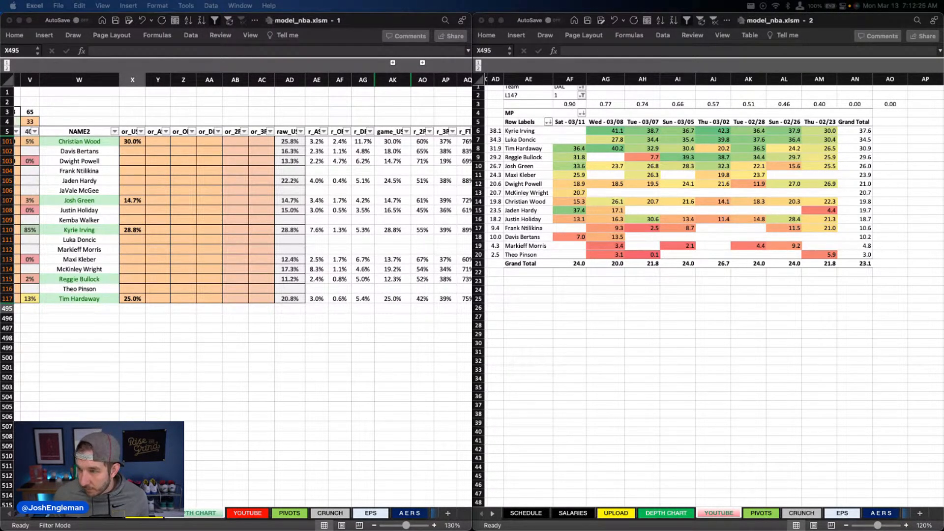
Step: Set Kyrie Irving's assist override in column Y to 9.5%
scroll(213, 236, down, 1)
click(188, 245)
click(168, 226)
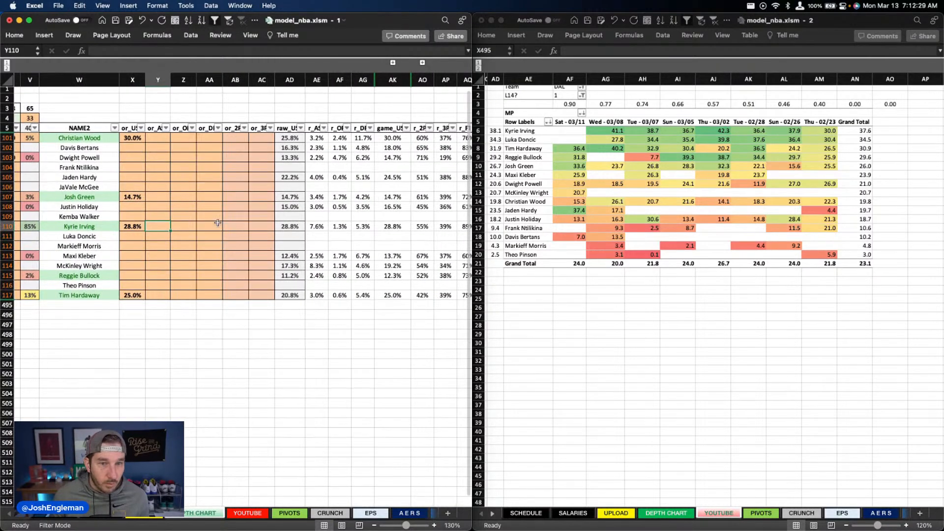
text(9.5)
key(Return)
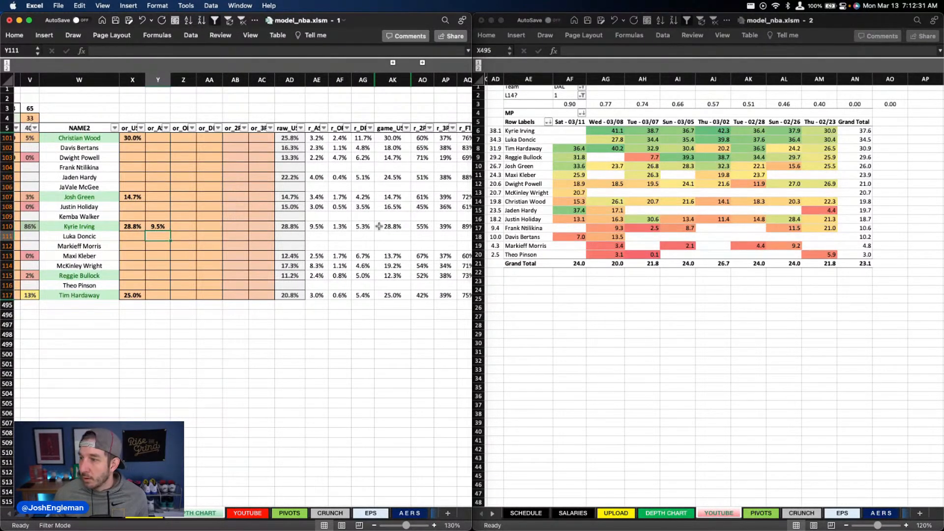
Step: Set Tim Hardaway's assist override in column Y to 4%
scroll(345, 222, right, 1)
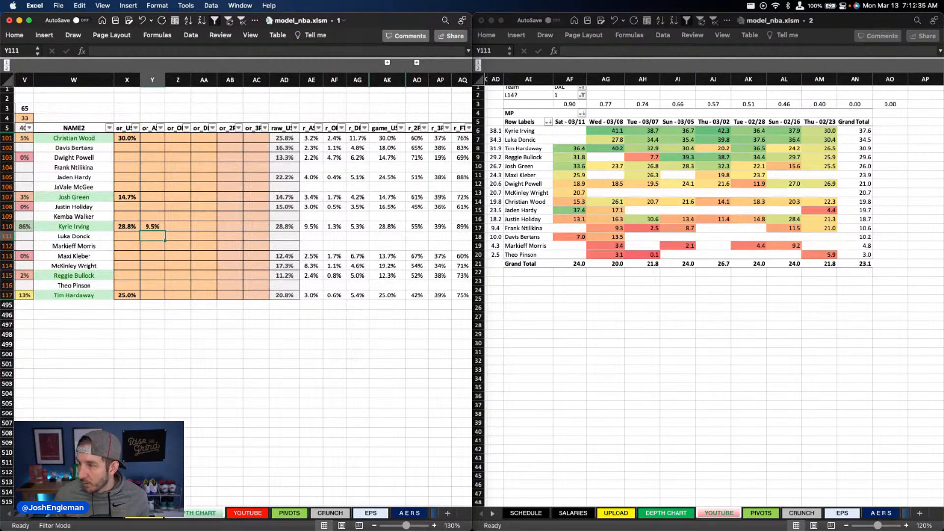
click(154, 296)
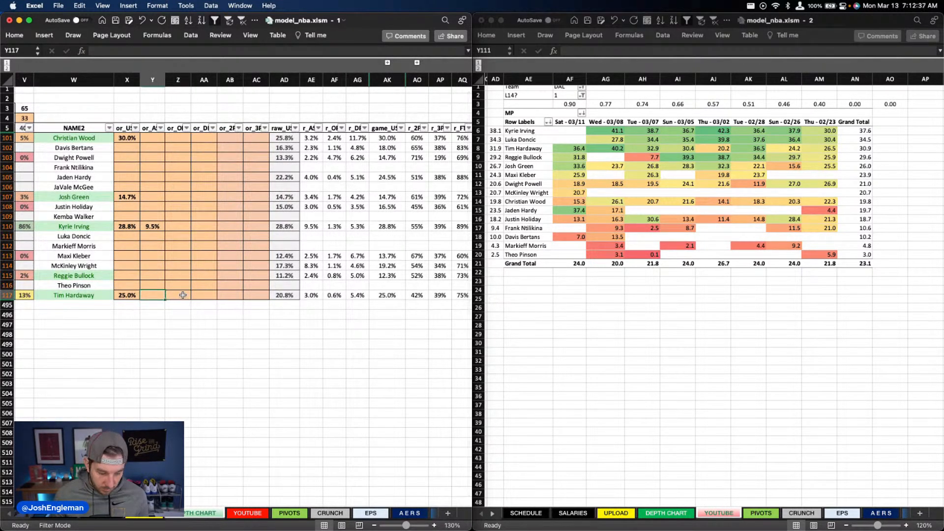
text(4)
key(Return)
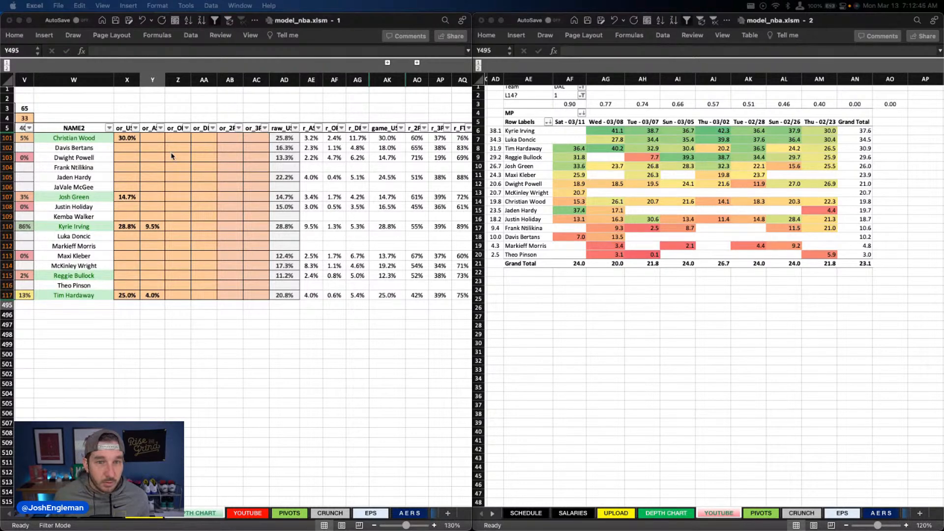
click(198, 150)
click(207, 139)
scroll(362, 139, down, 1)
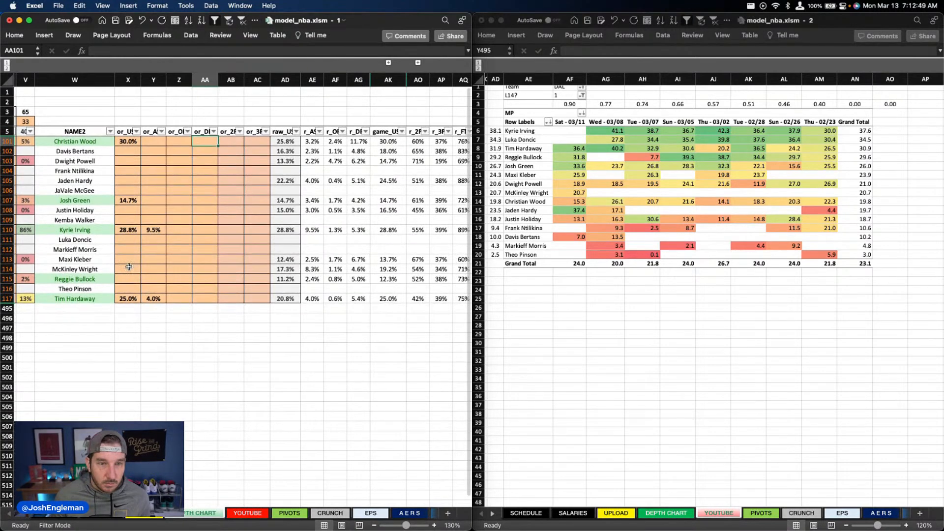
Step: Review Dallas's DraftKings and FanDuel projections on the YOUTUBE sheet
scroll(150, 266, left, 10)
scroll(150, 265, left, 3)
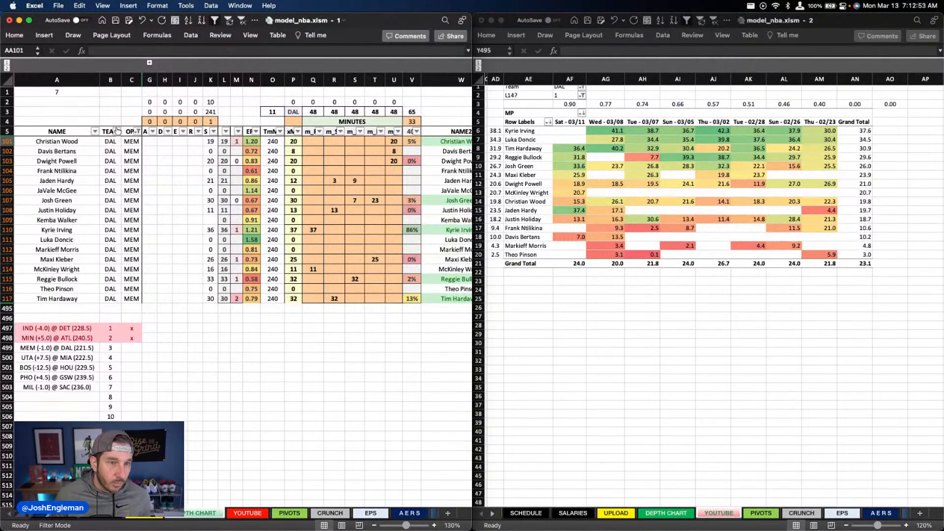
click(250, 514)
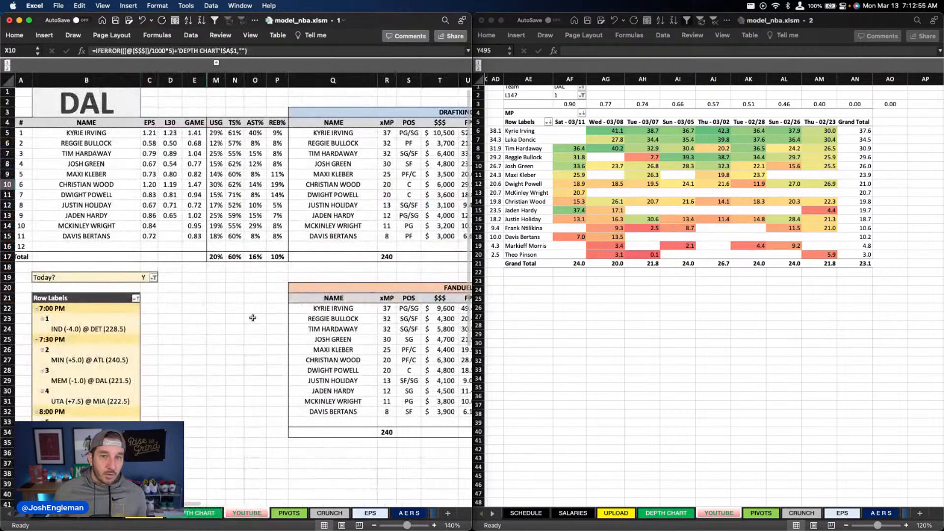
scroll(253, 318, right, 5)
scroll(253, 318, right, 1)
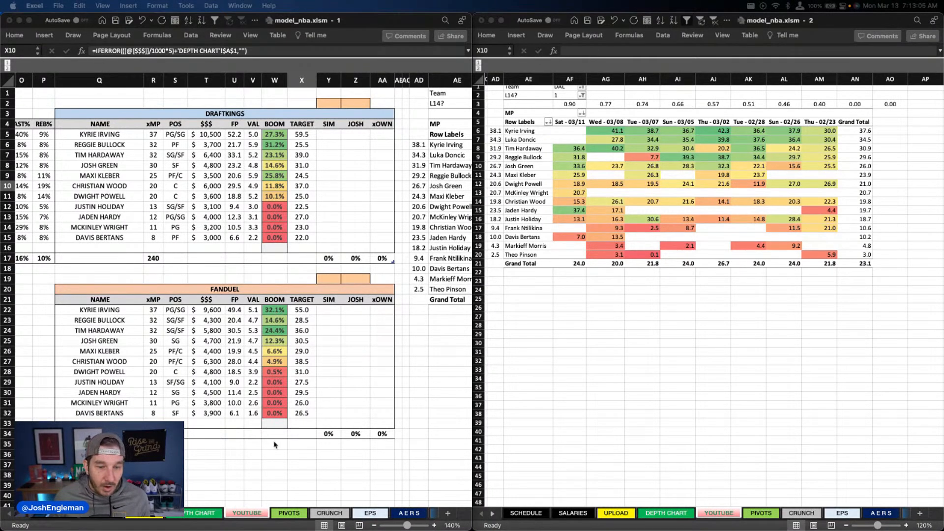
Step: Return to the depth chart and set Reggie Bullock's usage override in column X to 10%
click(200, 528)
click(247, 513)
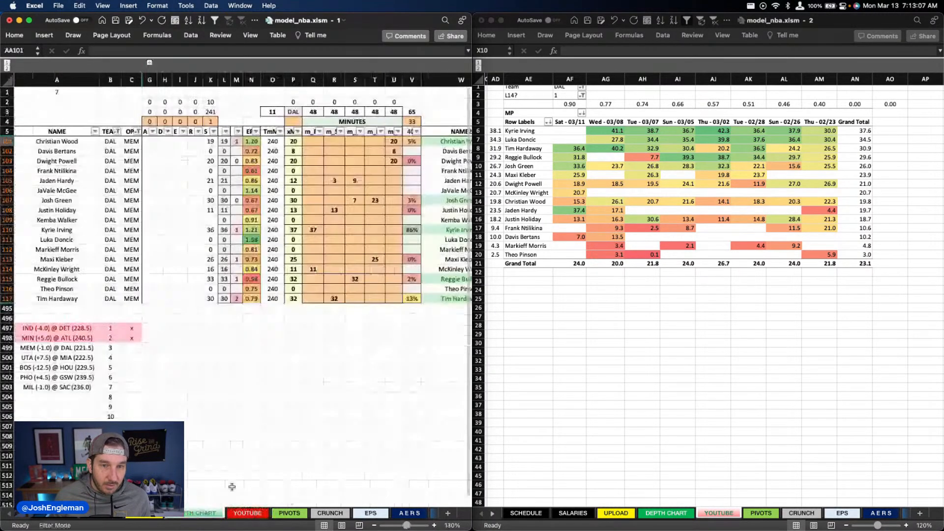
scroll(423, 252, right, 3)
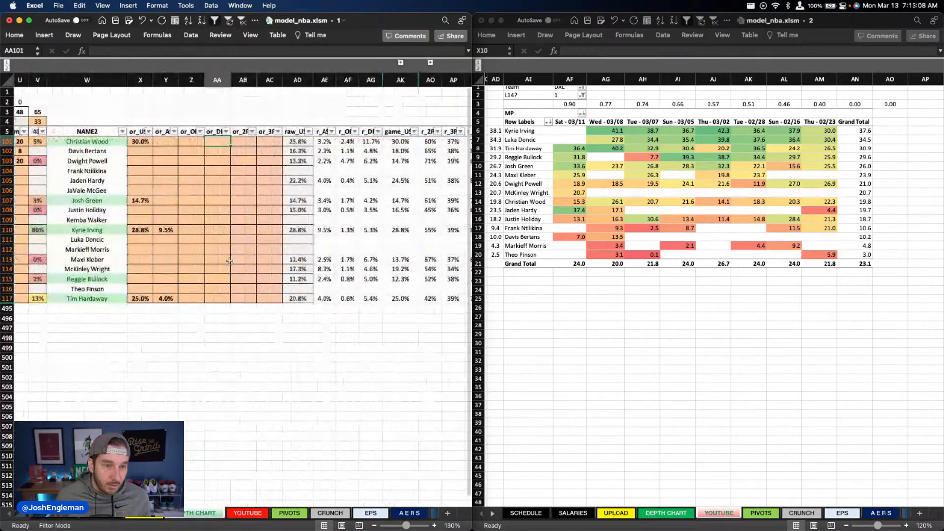
click(145, 279)
text(9)
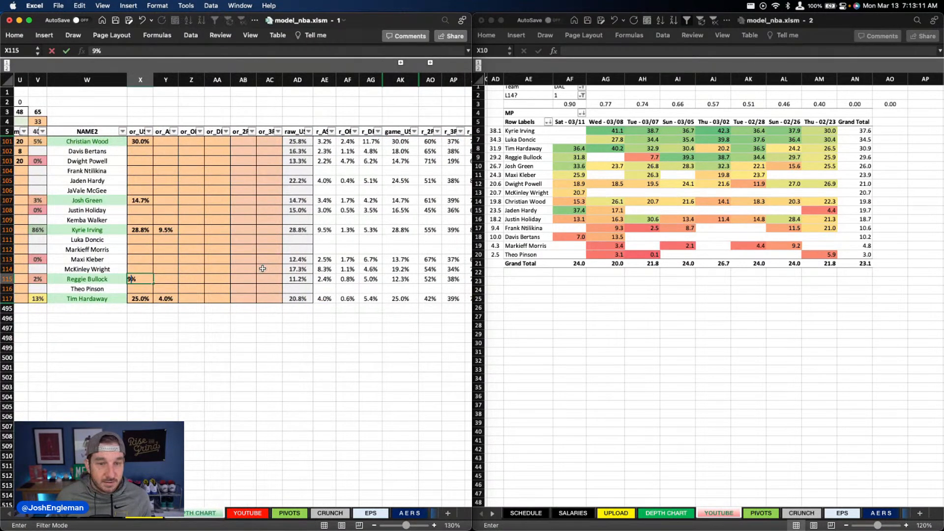
key(Return)
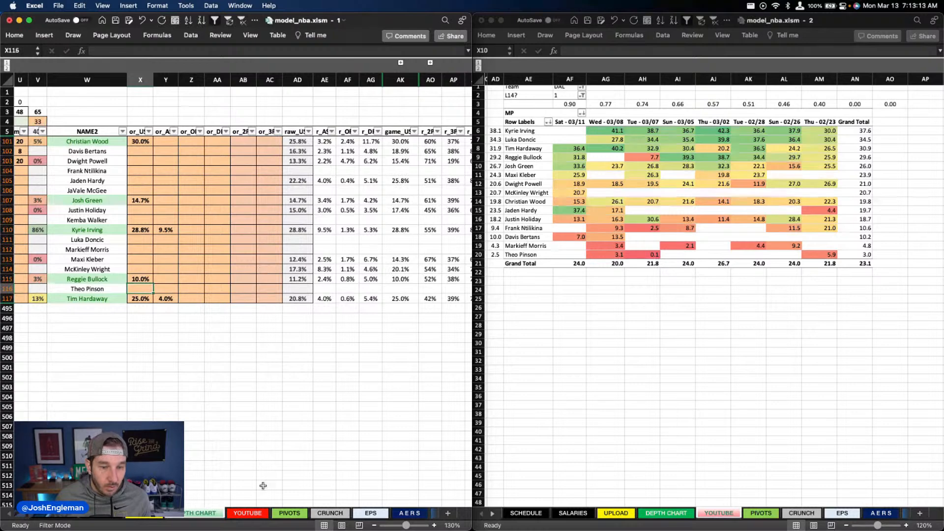
Step: Set Maxi Kleber's usage override in column X of the depth chart to 12.4%
click(256, 513)
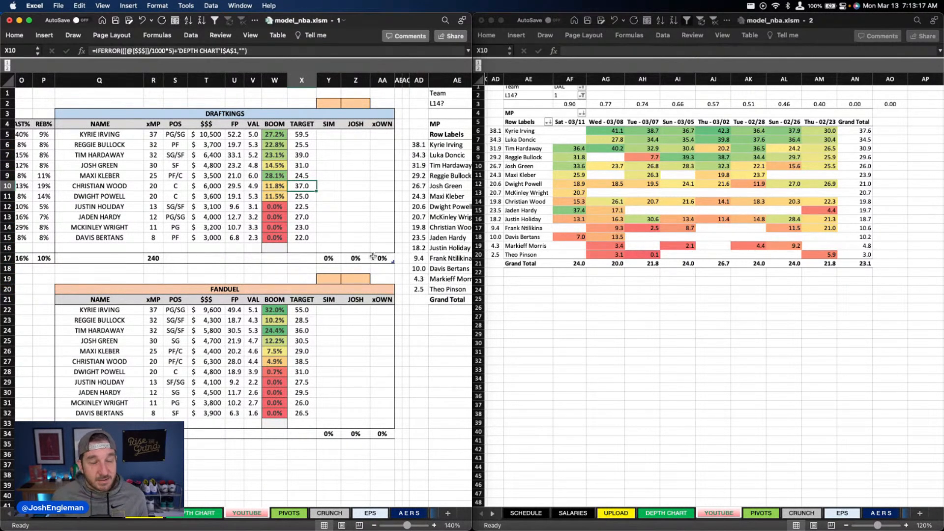
scroll(372, 256, left, 10)
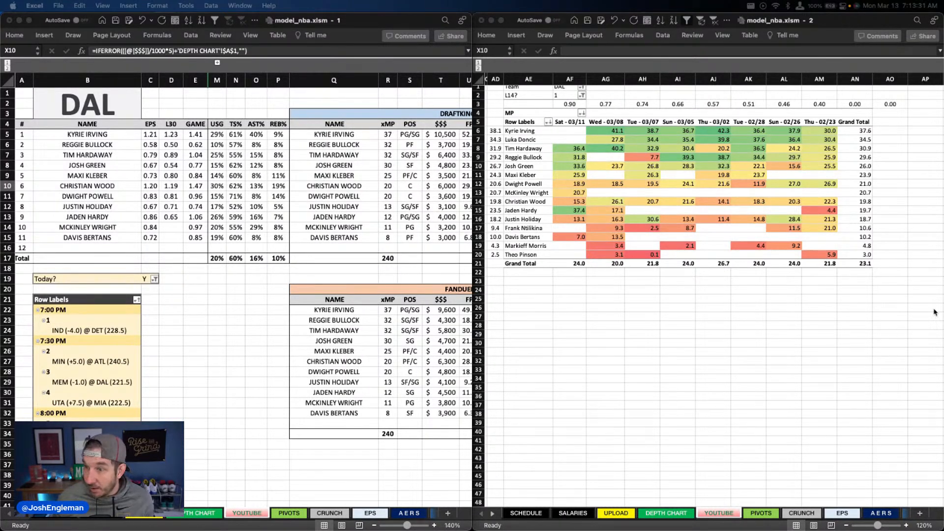
click(247, 513)
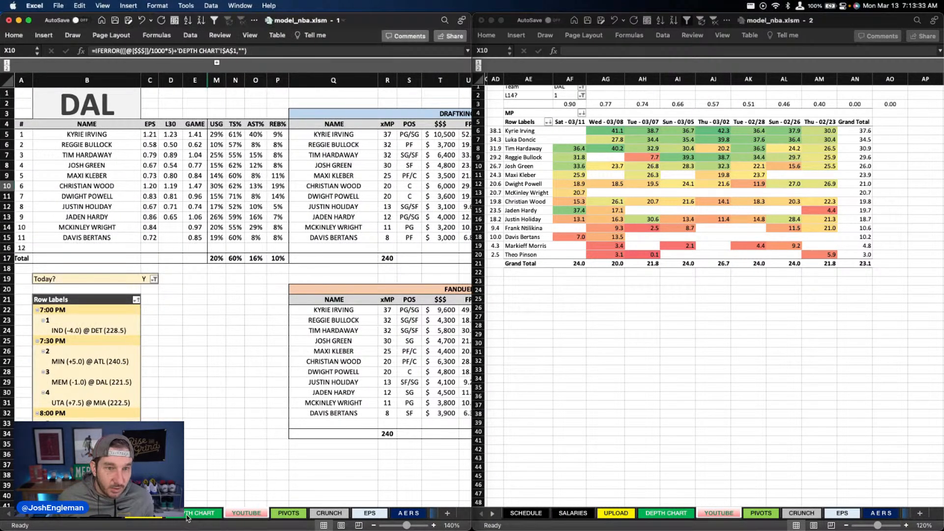
click(140, 259)
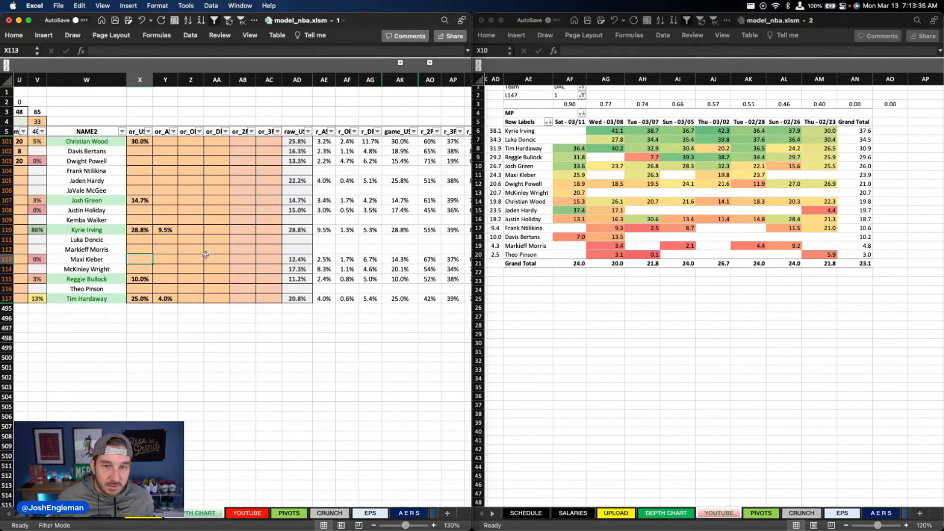
text(12.4)
key(Return)
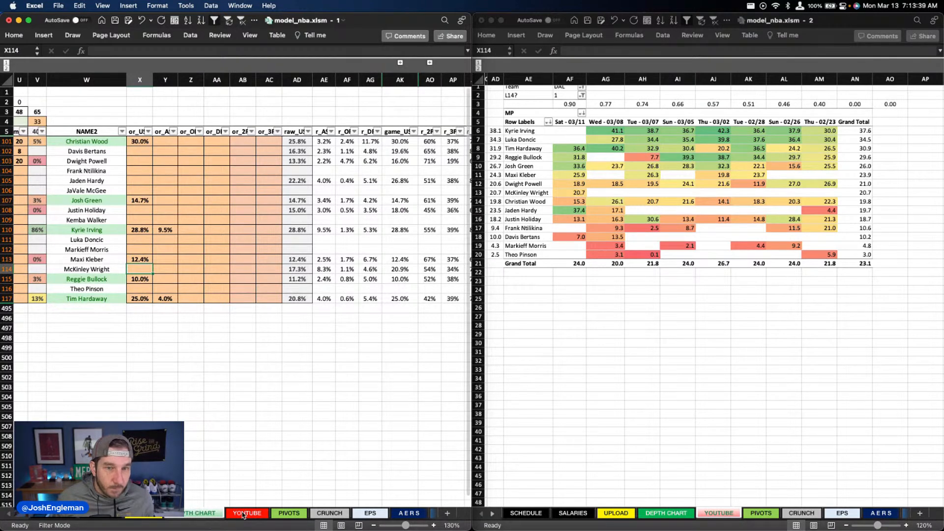
Step: Recheck Dallas's projections on the YOUTUBE sheet and set the minutes pivot's Team filter to MEM
click(207, 514)
scroll(251, 374, right, 10)
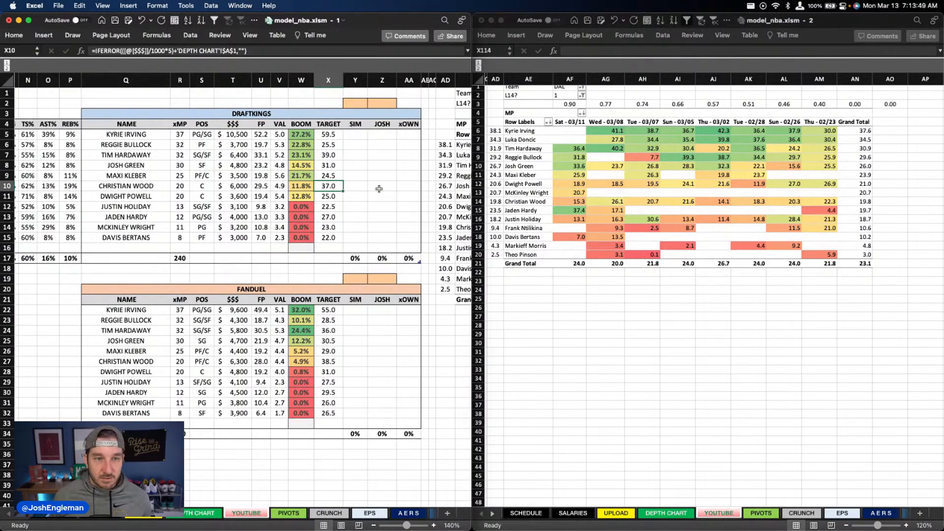
click(566, 94)
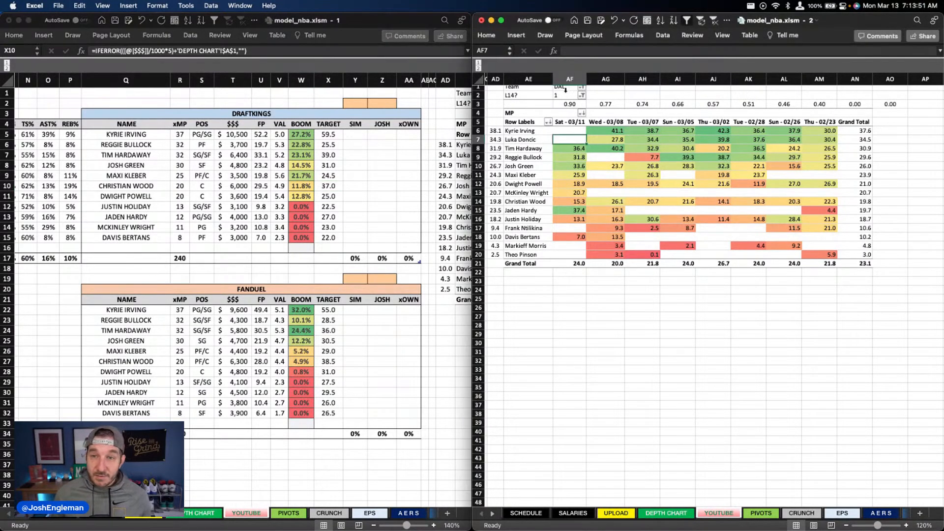
scroll(566, 93, up, 2)
click(562, 90)
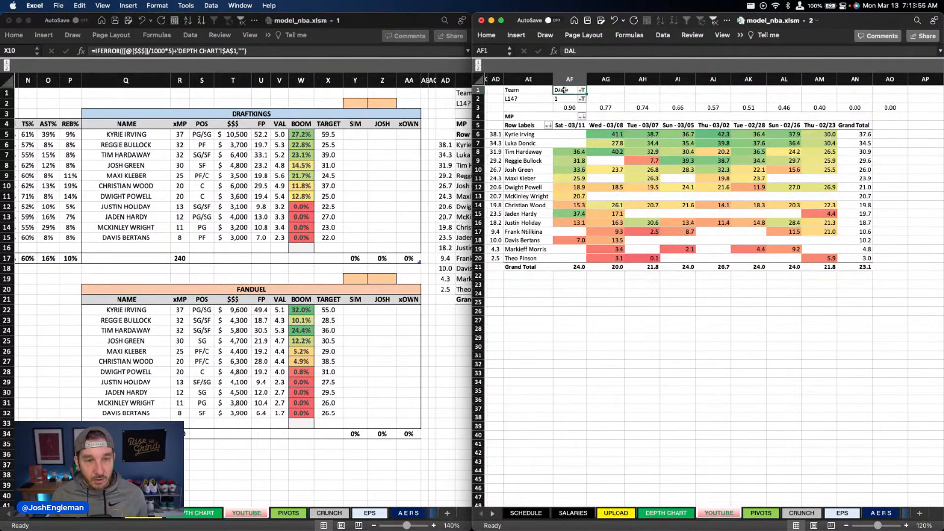
scroll(190, 263, left, 10)
scroll(190, 264, down, 2)
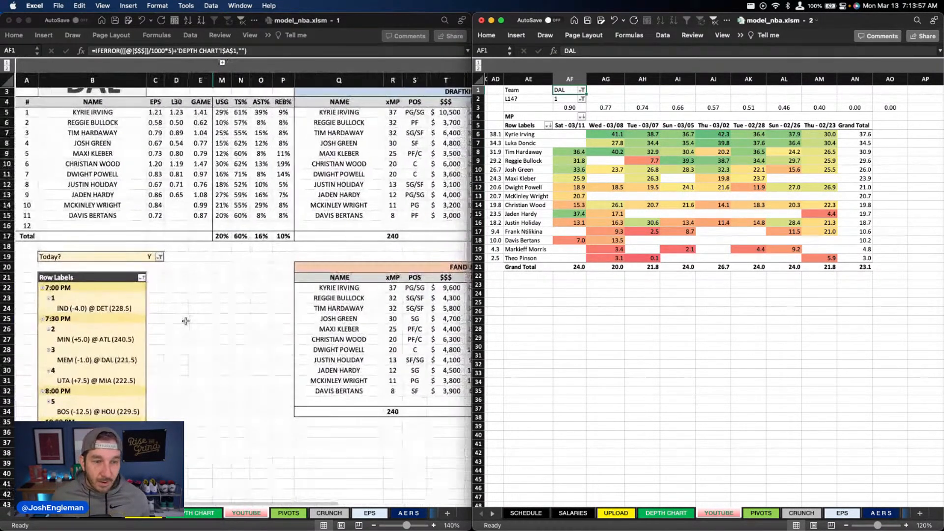
scroll(185, 320, up, 2)
scroll(186, 320, right, 10)
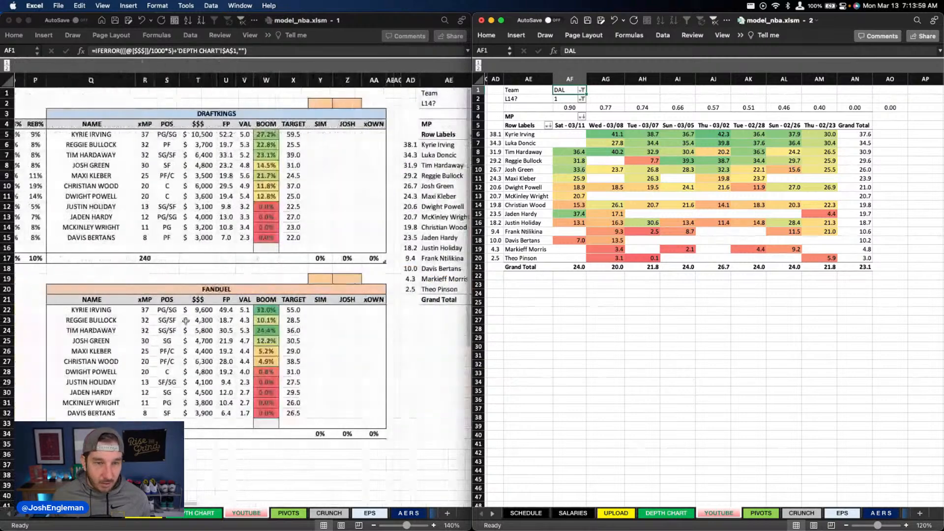
scroll(185, 320, right, 2)
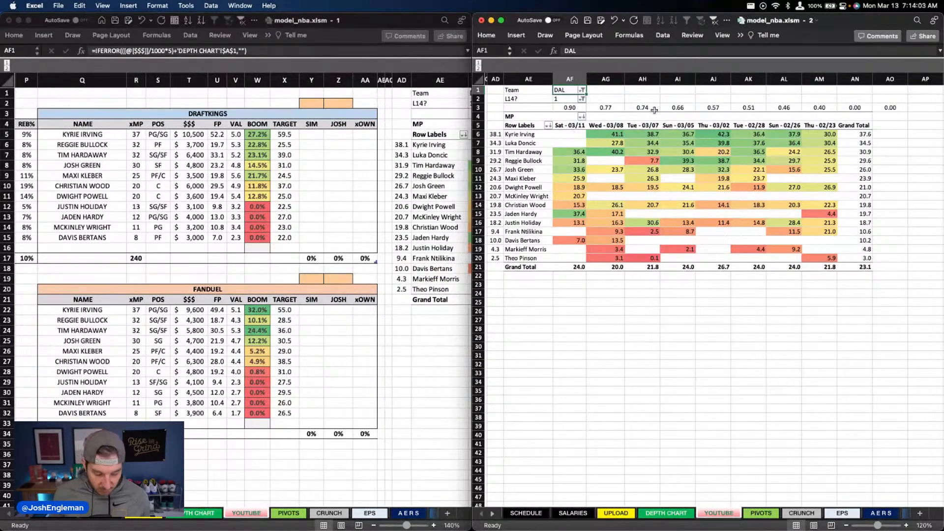
text(MEM)
key(Return)
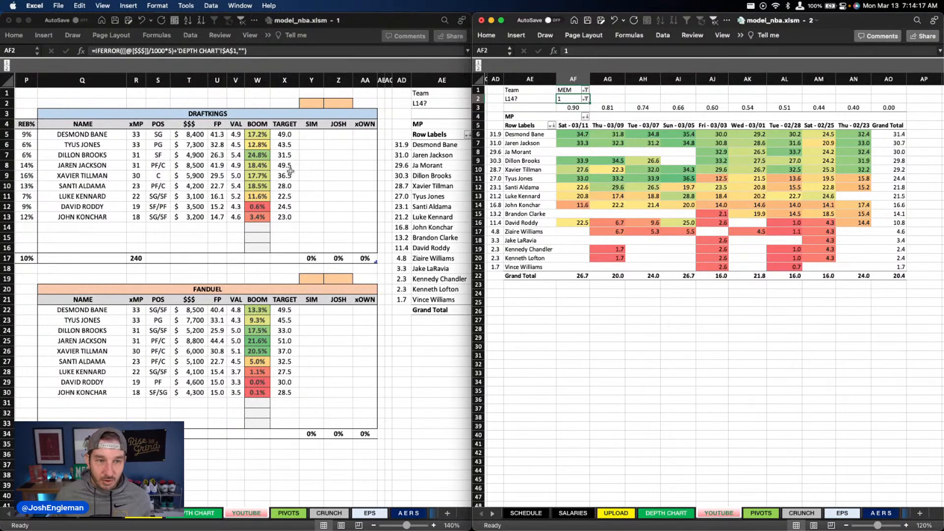
Step: Examine Memphis's DraftKings and FanDuel projections on the YOUTUBE sheet
scroll(310, 157, right, 2)
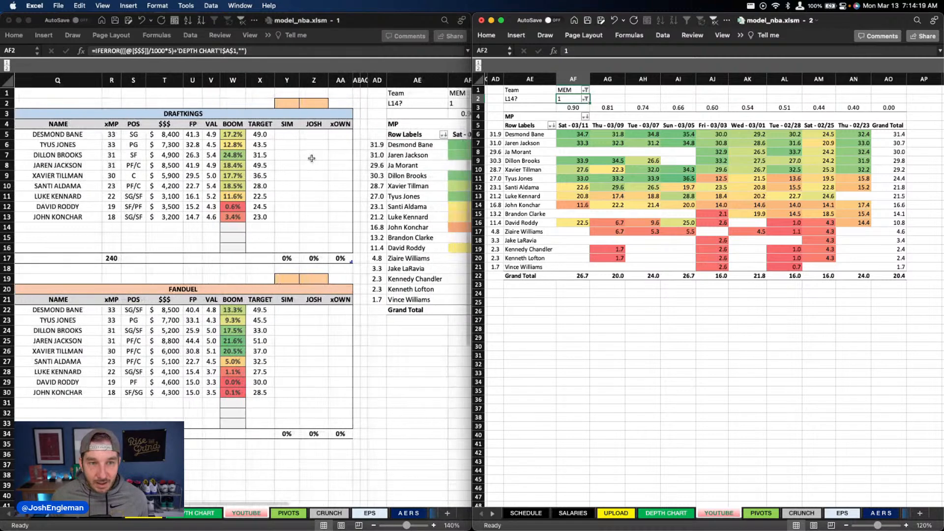
scroll(312, 158, left, 2)
scroll(310, 158, down, 1)
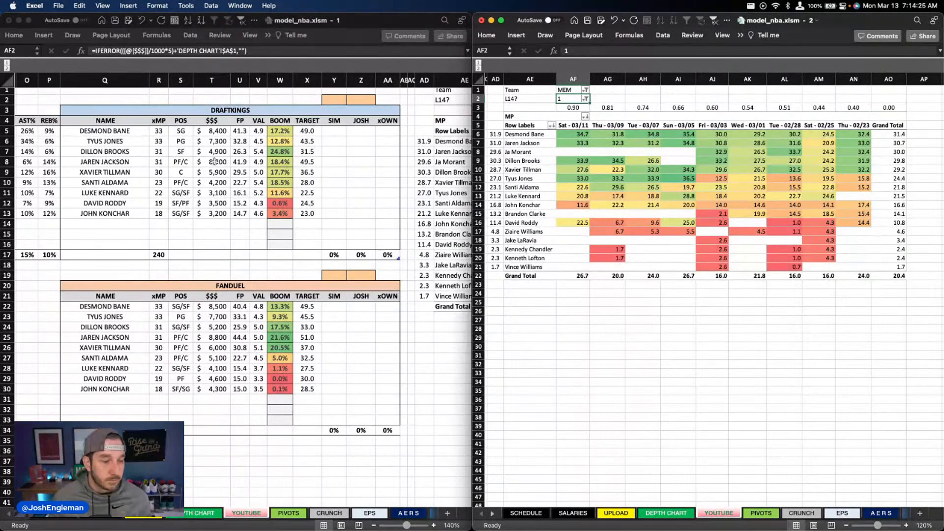
scroll(299, 204, up, 1)
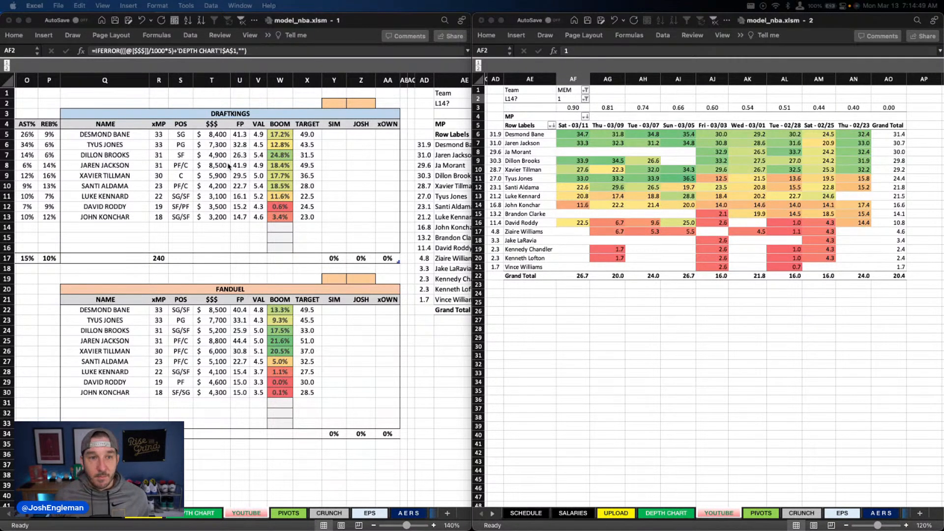
click(102, 105)
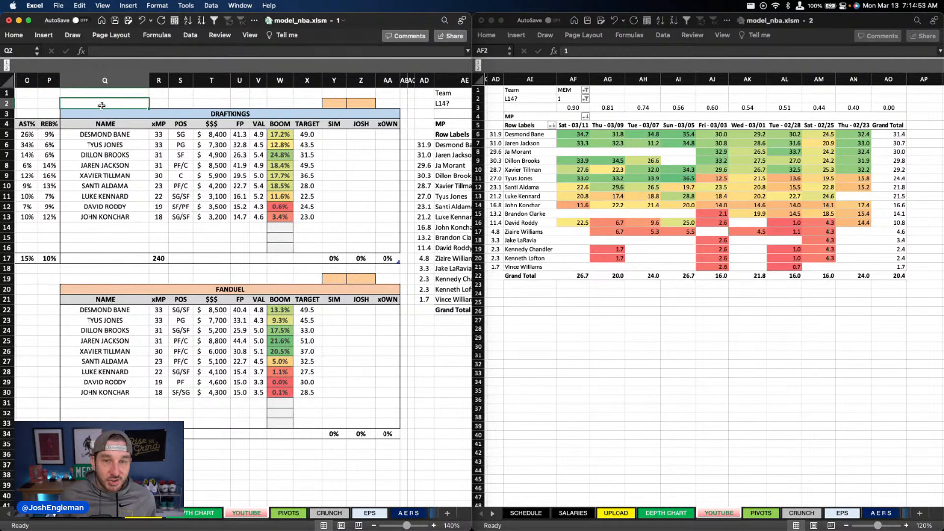
key(Right)
key(Right)
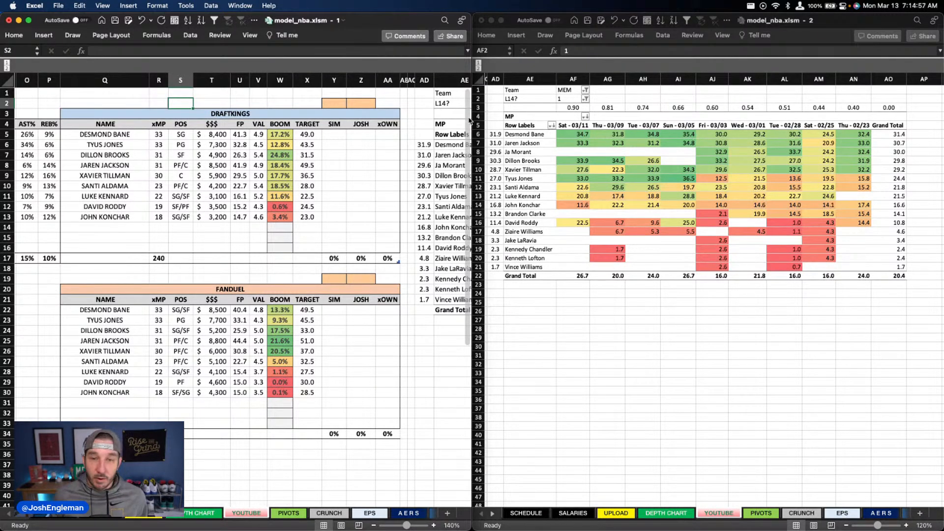
scroll(423, 113, left, 2)
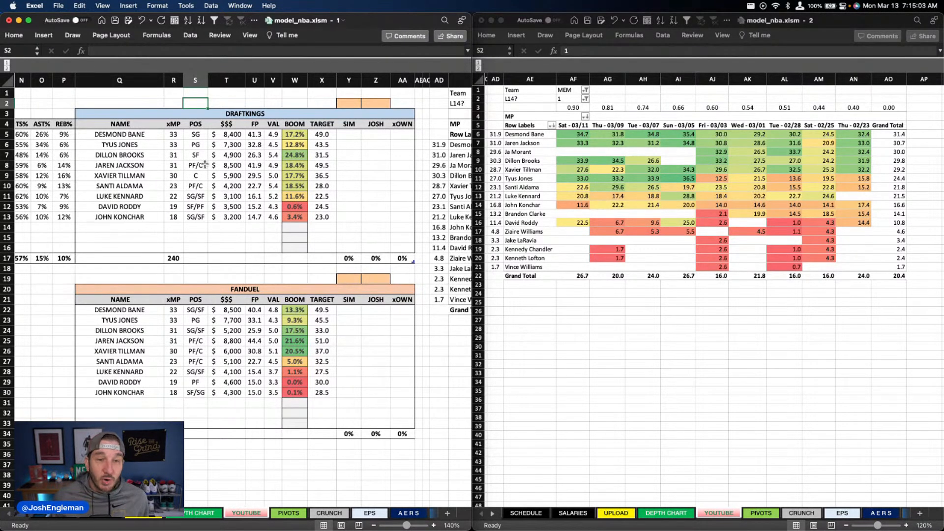
scroll(350, 180, right, 2)
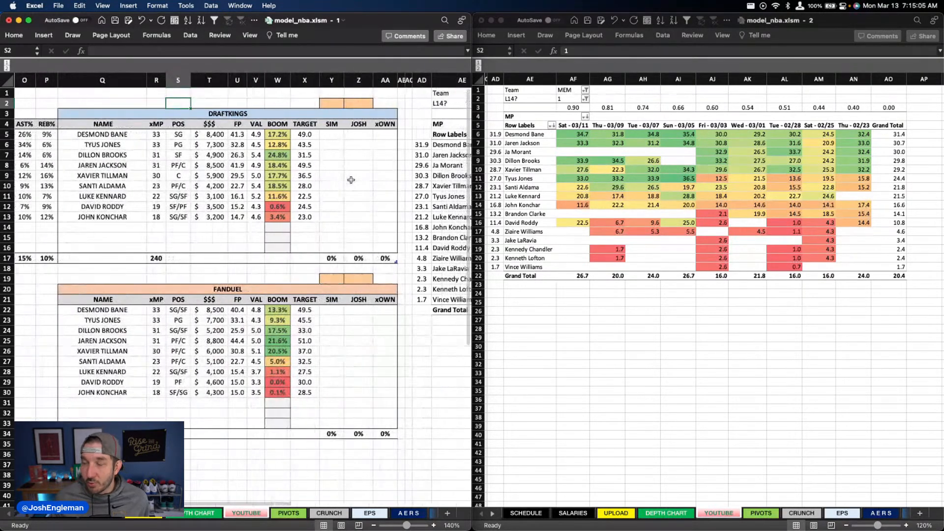
scroll(351, 180, left, 1)
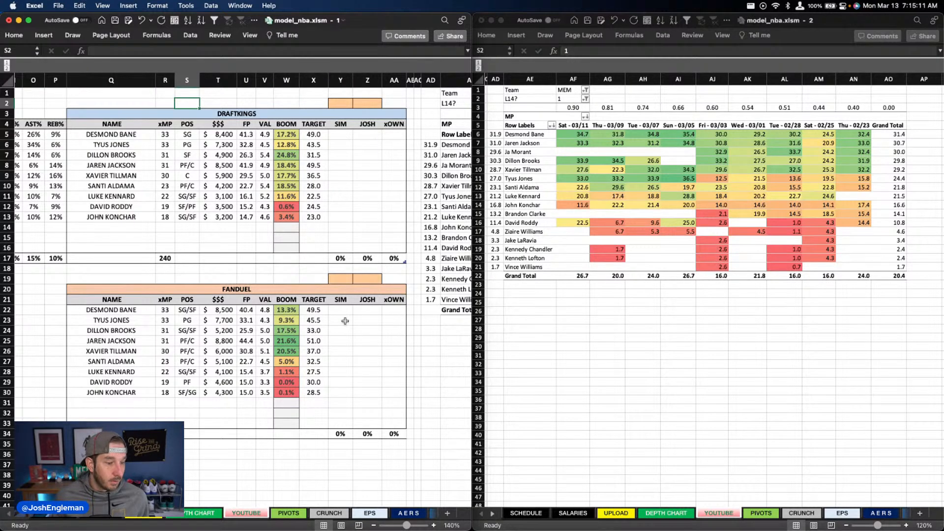
Step: Return to the depth chart and mark the MEM @ DAL game with an x in the game list
click(191, 515)
click(245, 229)
scroll(244, 229, left, 10)
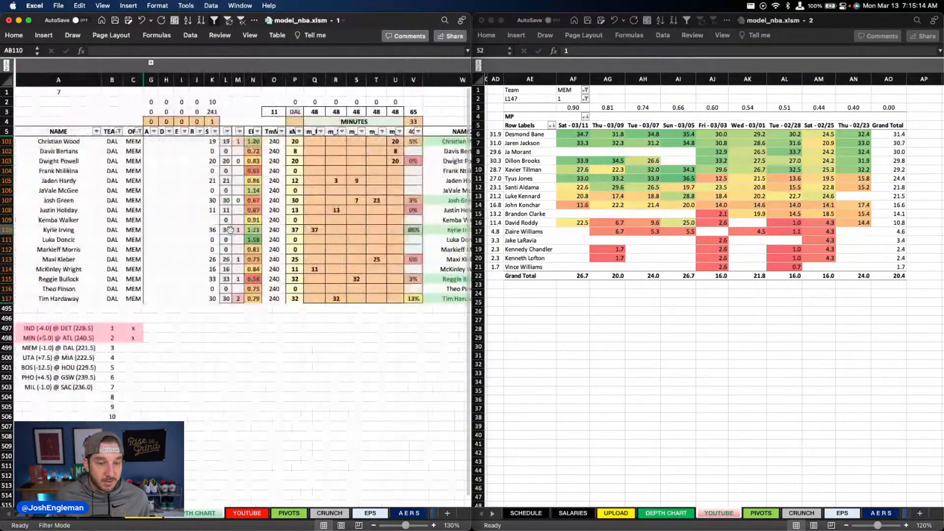
click(251, 514)
click(199, 515)
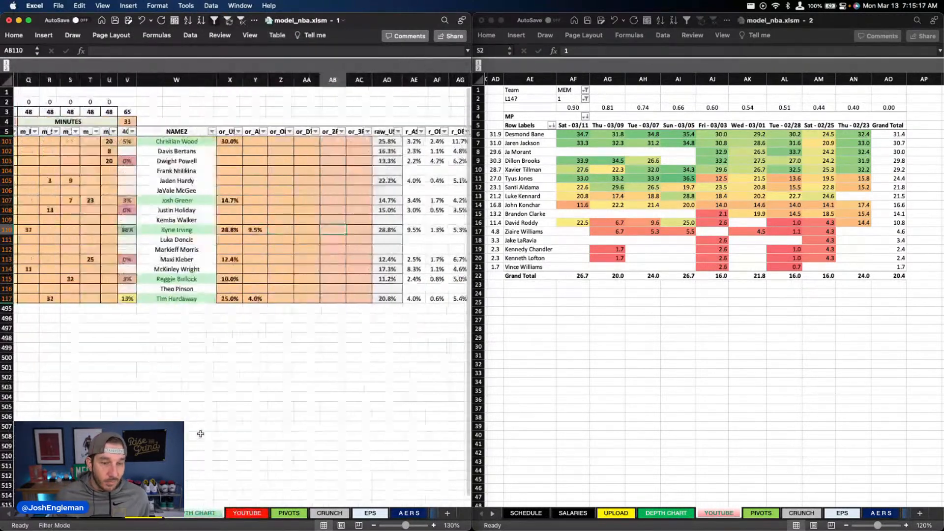
scroll(200, 413, left, 5)
click(132, 350)
text(x)
key(Tab)
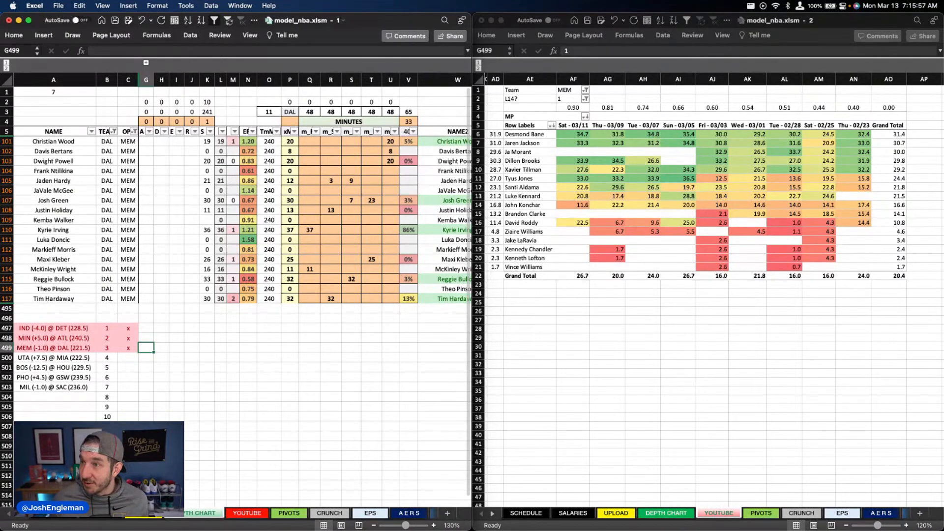
Step: Filter the depth chart's TEAM column to UTA and set the minutes pivot's Team filter to UTA
click(114, 131)
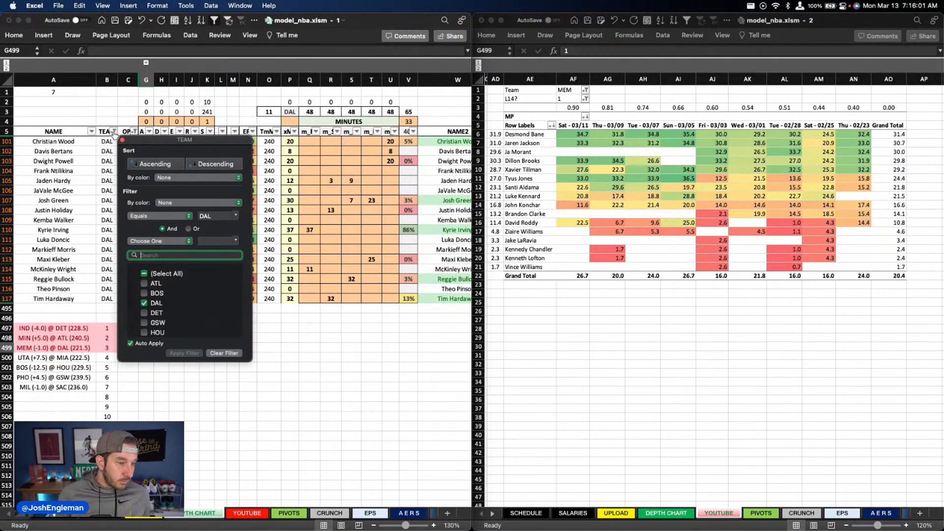
text(uta)
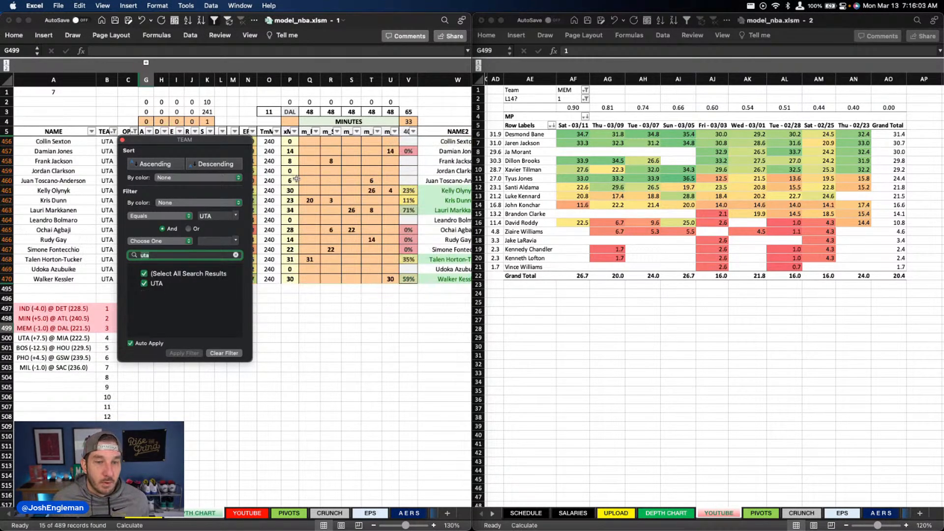
key(Return)
click(571, 90)
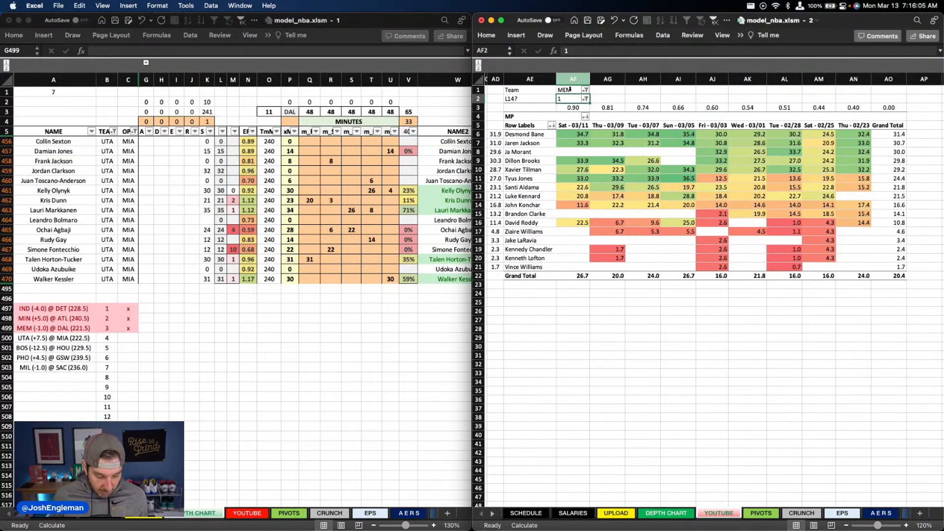
text(uta)
key(Return)
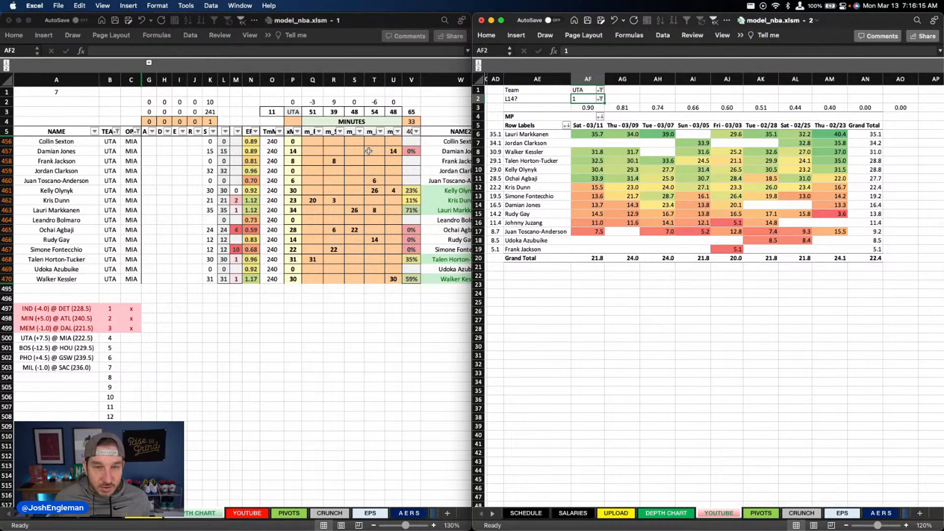
Step: Clear all of Utah's position minutes in columns Q to U of the depth chart
drag(653, 144, 591, 143)
click(306, 218)
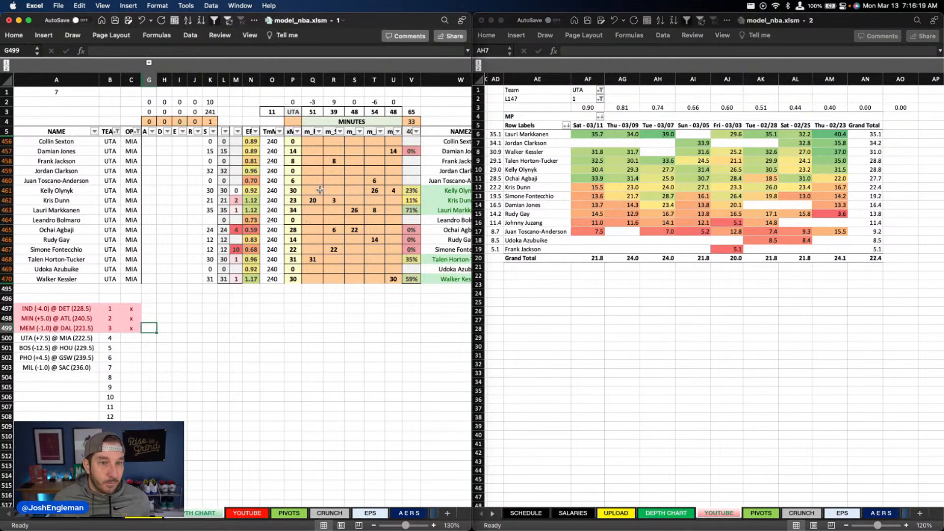
click(353, 170)
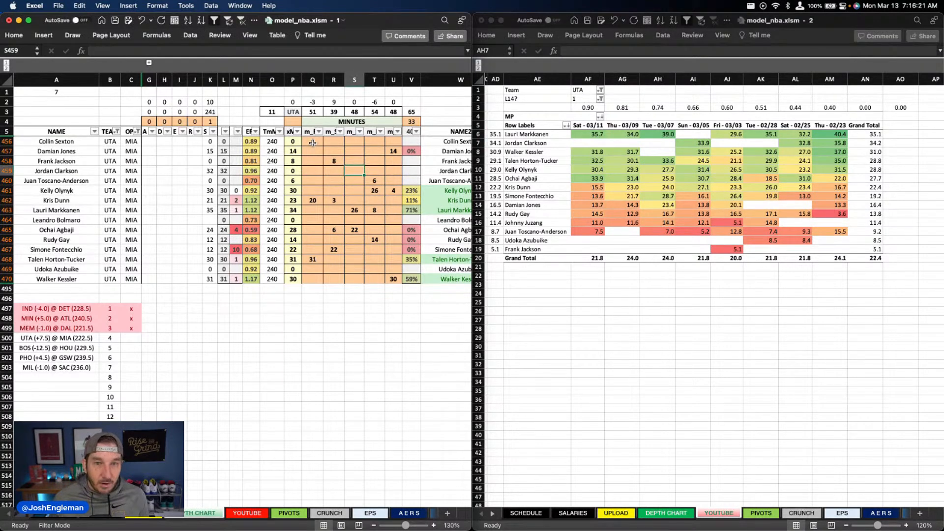
drag(313, 142, 393, 278)
key(Delete)
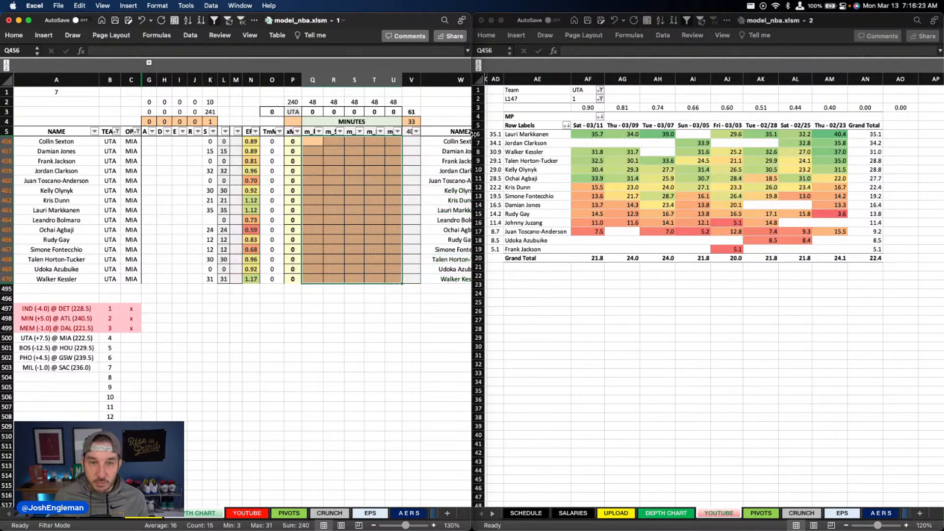
Step: Project Talen Horton-Tucker for 30 minutes in column Q and Jordan Clarkson for 32 minutes in column R
click(309, 259)
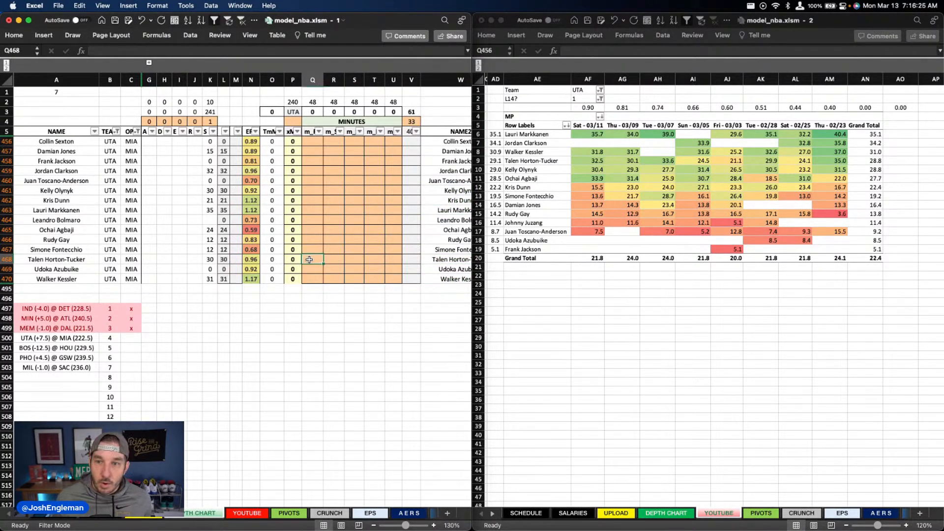
text(30)
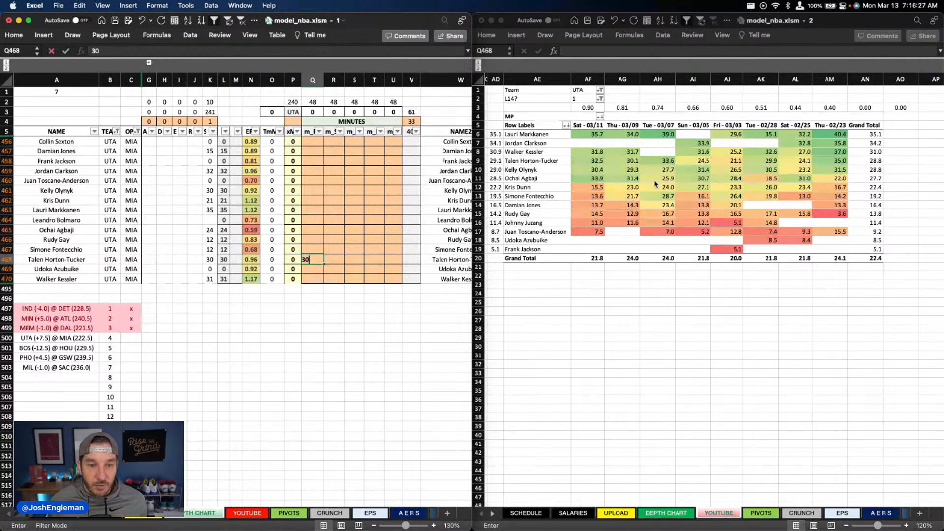
key(Tab)
key(Up)
key(Up)
key(Up)
key(Up)
key(Up)
key(Up)
key(Up)
key(Up)
key(Up)
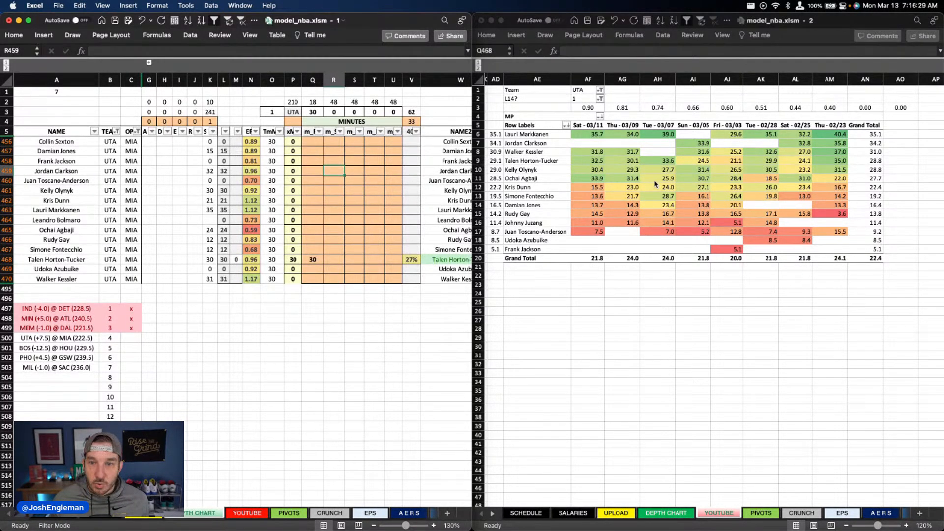
text(32)
key(Return)
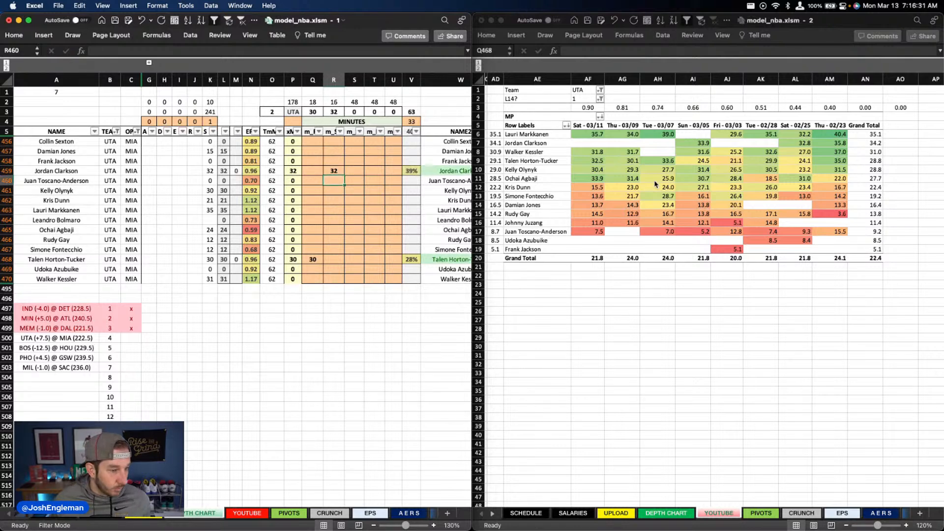
key(Right)
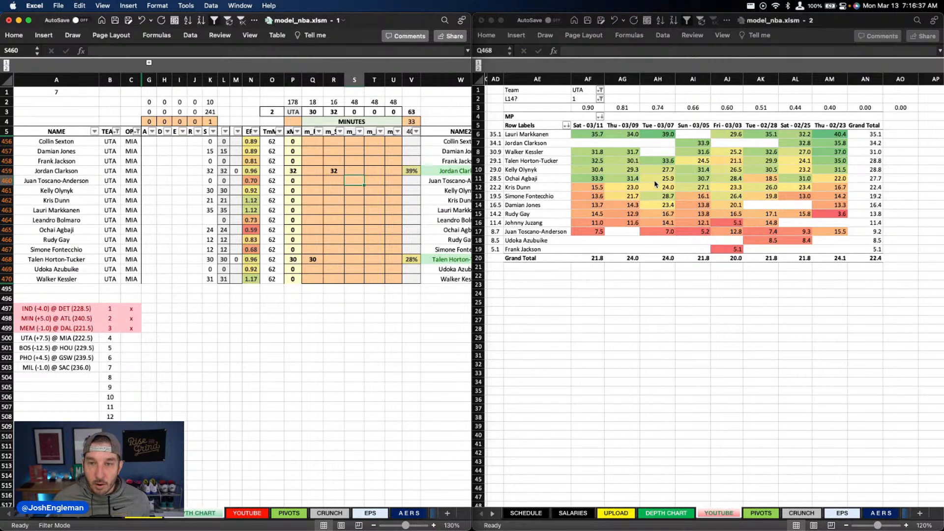
Step: Project Lauri Markkanen for 35 minutes in column S and Kelly Olynyk for 30 minutes in column T
key(Down)
key(Down)
key(Down)
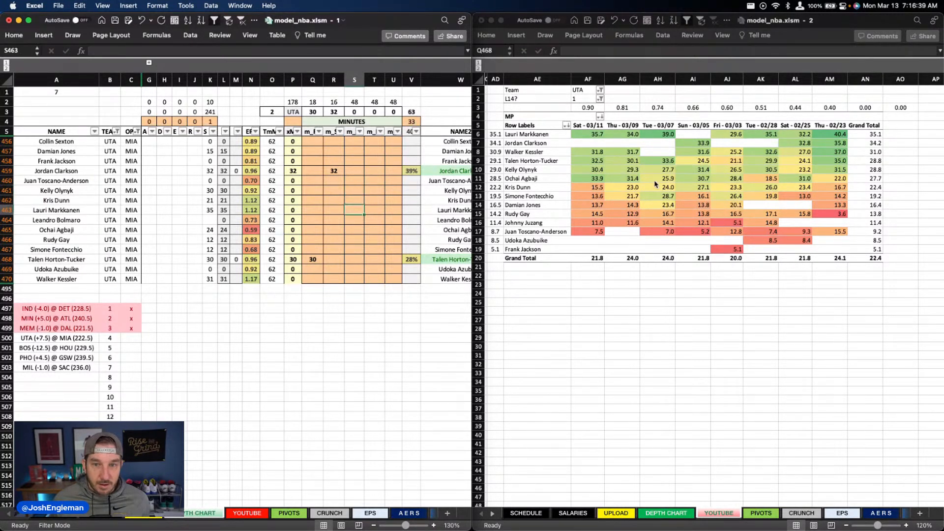
text(35)
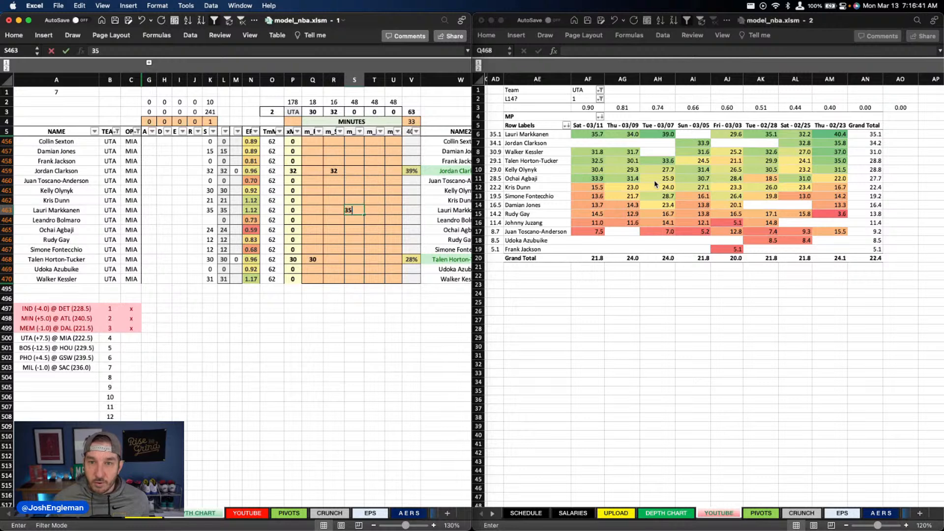
key(Right)
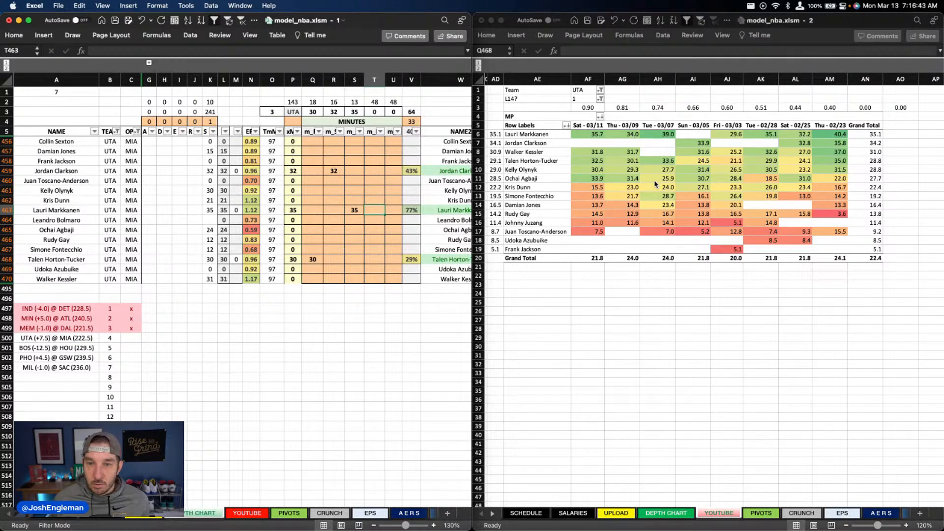
key(Up)
key(Up)
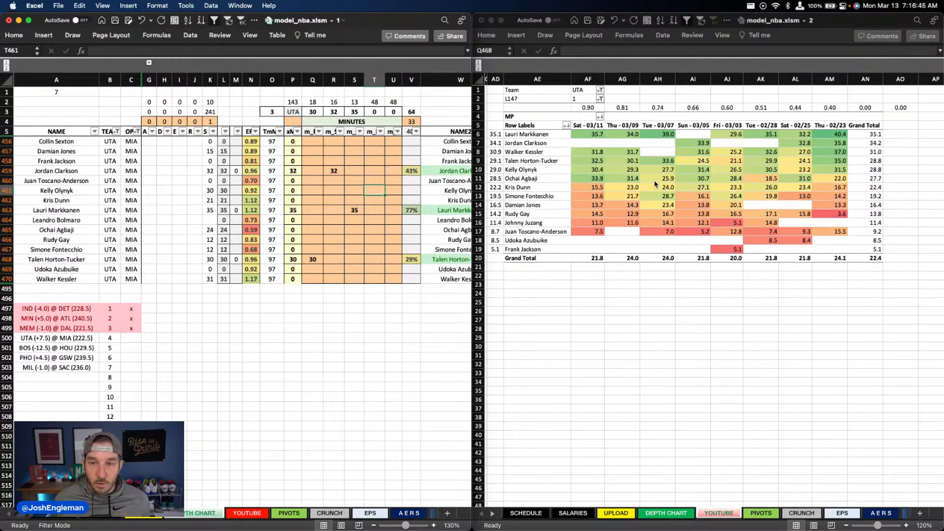
text(30)
key(Right)
Step: Project Walker Kessler for 30 minutes in column U of the depth chart
key(Down)
key(Down)
key(Down)
key(Down)
key(Down)
key(Down)
key(Down)
key(Down)
key(Down)
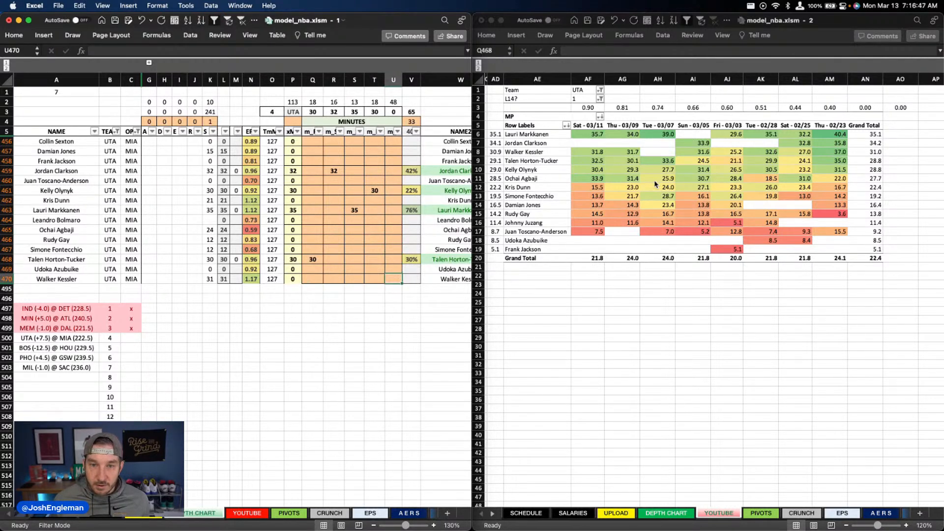
text(30)
key(Up)
key(Up)
key(Up)
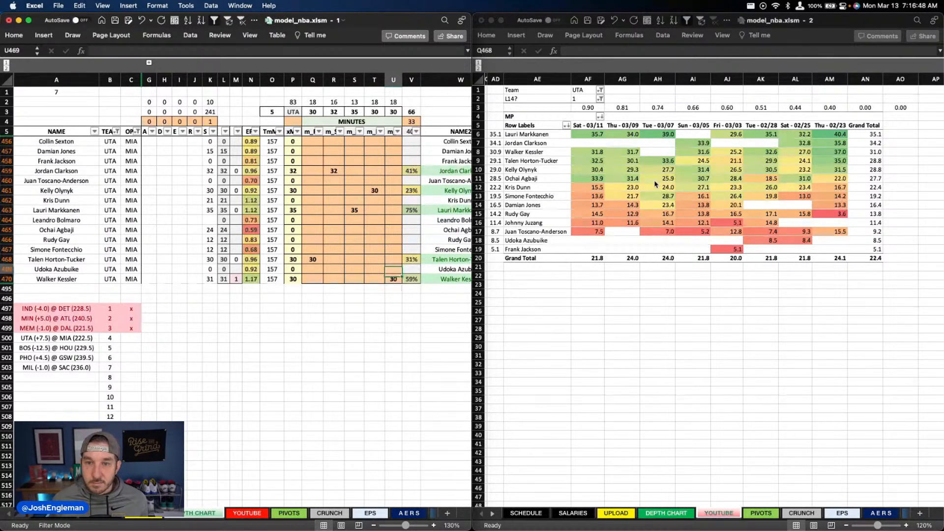
Step: Project Kris Dunn for 18 minutes in column Q of the depth chart
click(293, 230)
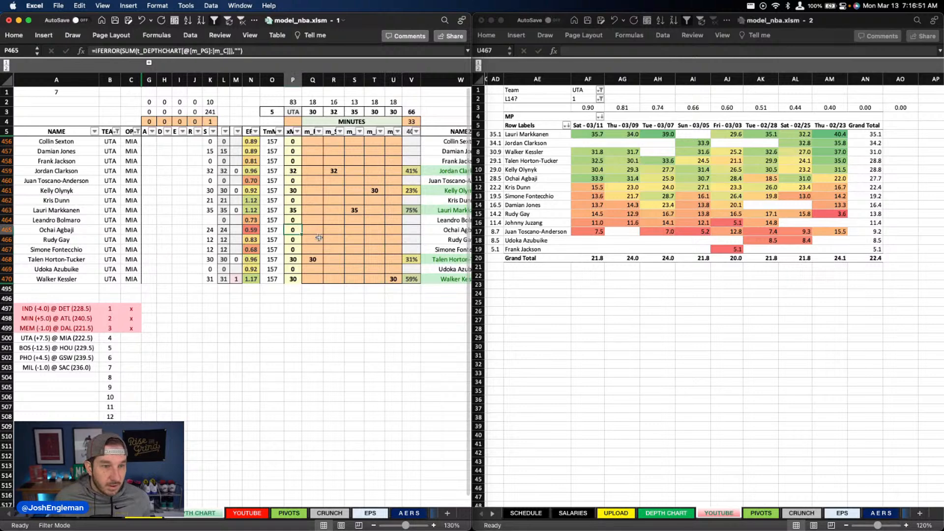
click(313, 199)
text(18)
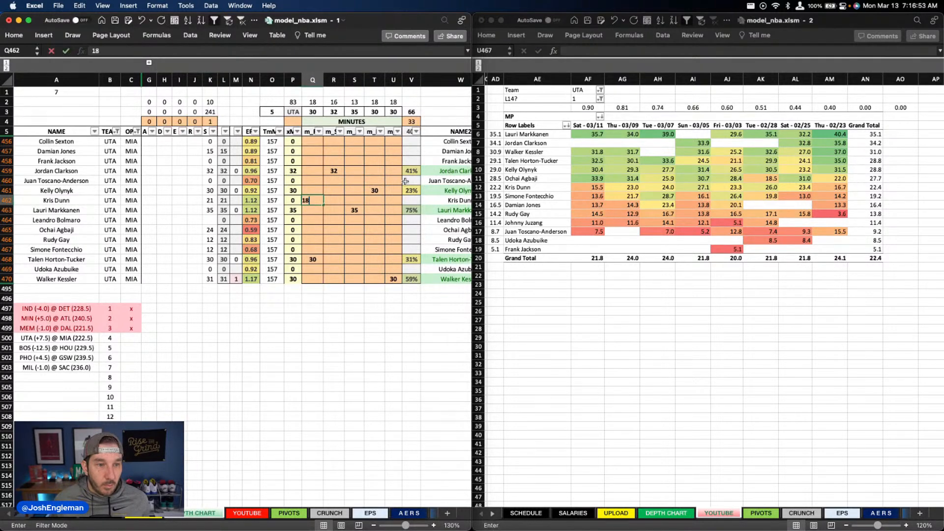
key(Return)
Step: Check the recent minutes in the Utah pivot and project Damian Jones for 15 minutes in column U
key(Right)
key(Right)
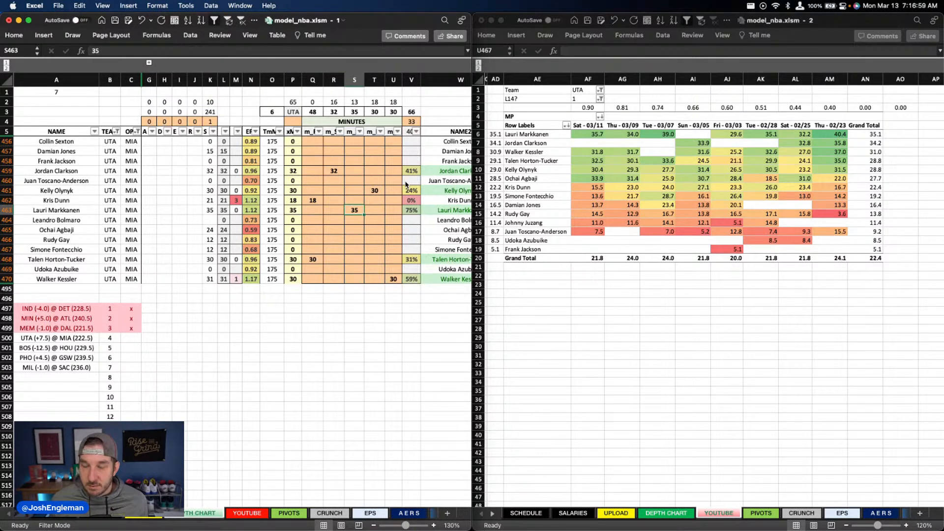
key(Down)
key(Down)
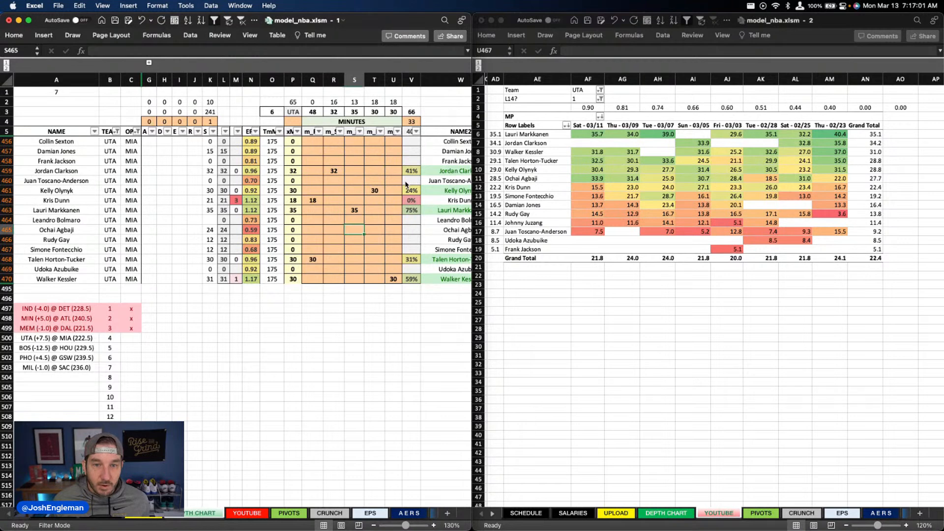
key(Right)
key(Right)
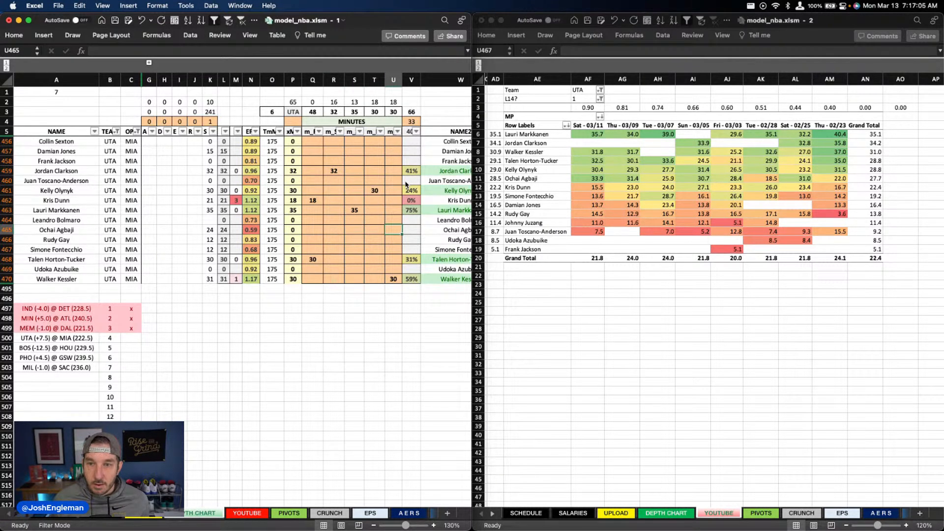
click(600, 205)
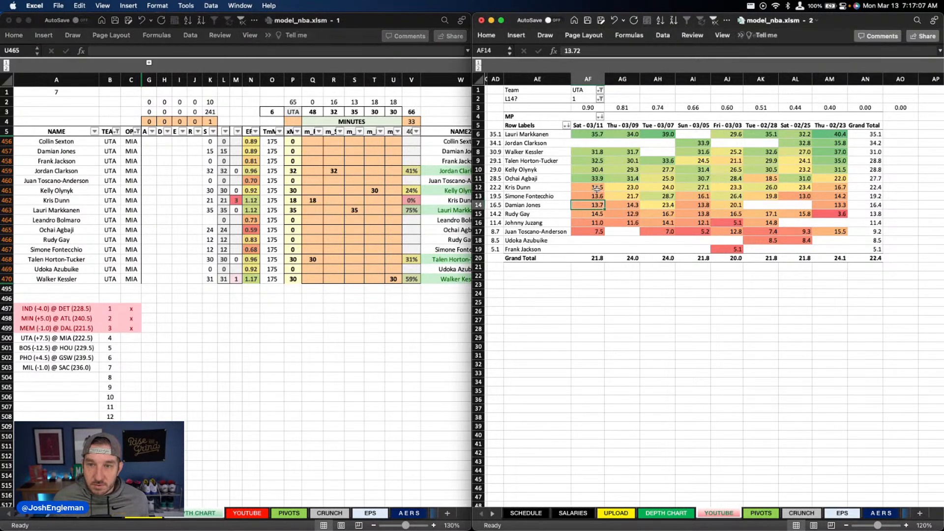
click(595, 156)
click(297, 202)
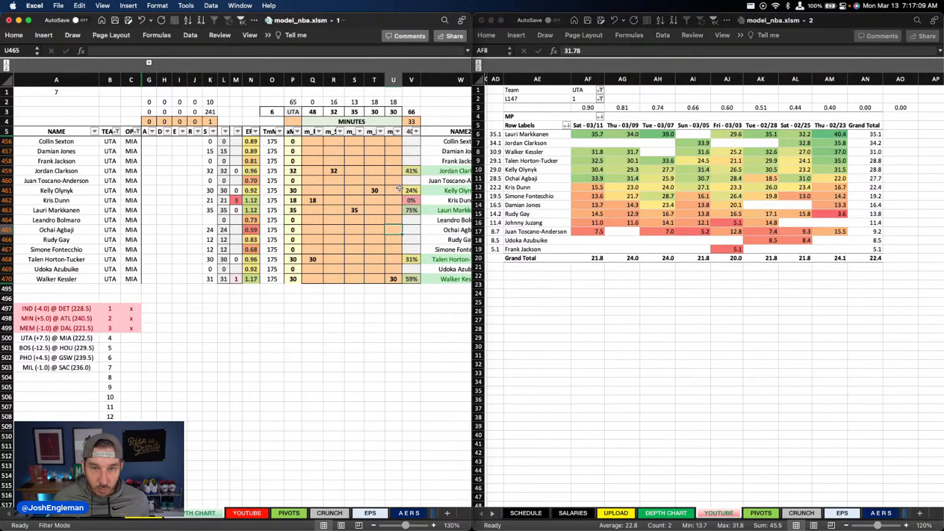
click(394, 151)
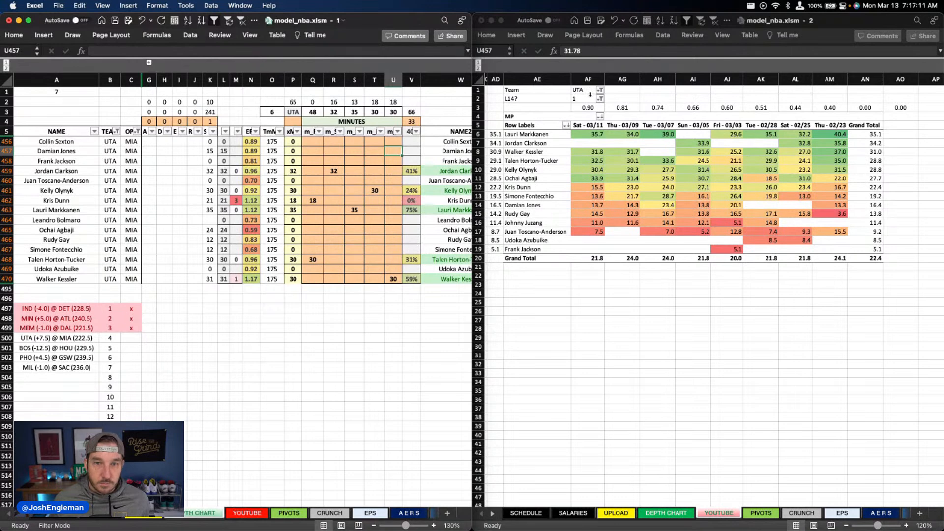
text(15)
key(Return)
Step: Split Kelly Olynyk's projection into 27 minutes in column T and 3 minutes in column U
key(Down)
key(Down)
key(Down)
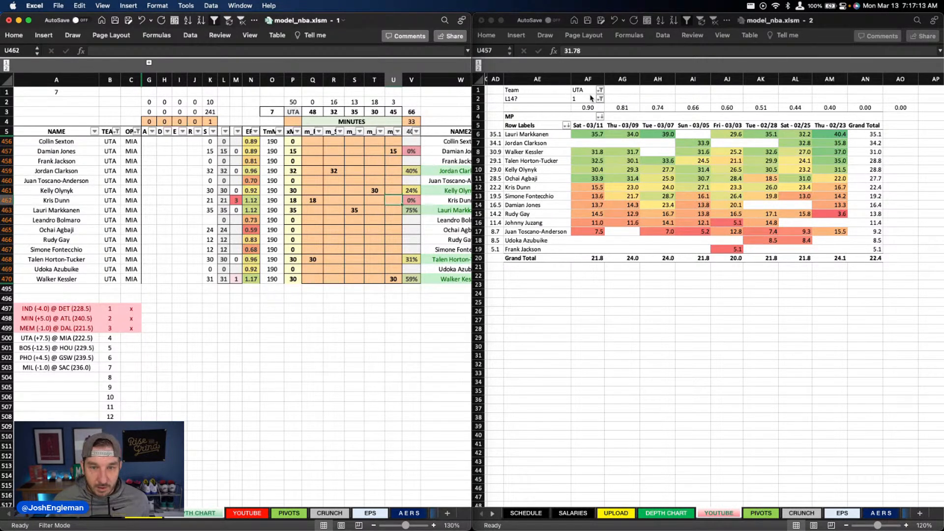
text(3)
key(Left)
text(27)
key(Return)
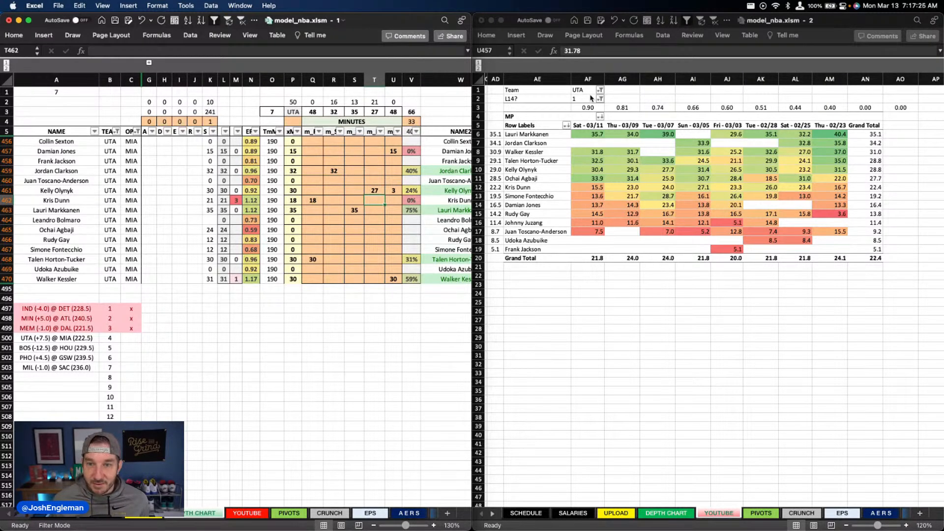
Step: Project Juan Toscano-Anderson for 8 minutes in column T of the depth chart
key(Down)
key(Down)
key(Down)
key(Down)
key(Down)
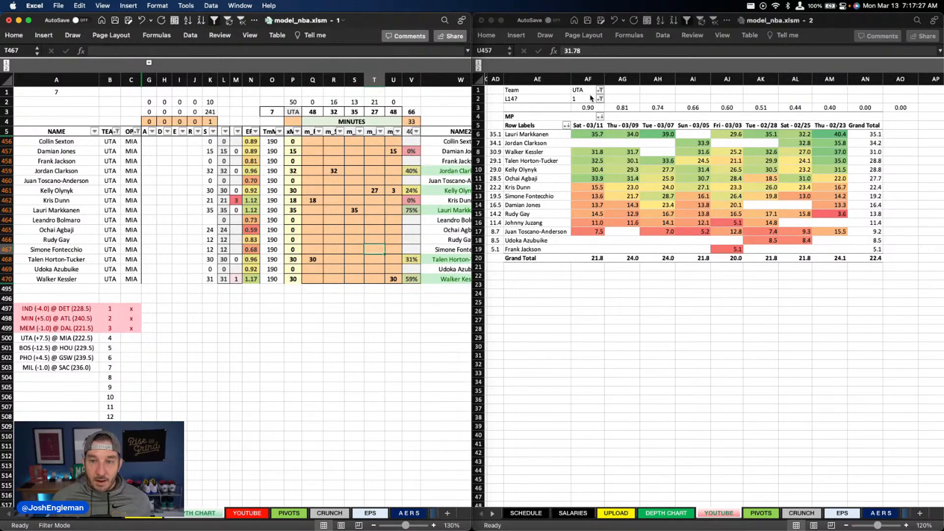
key(Up)
key(Up)
key(Up)
key(Up)
key(Up)
key(Up)
key(Up)
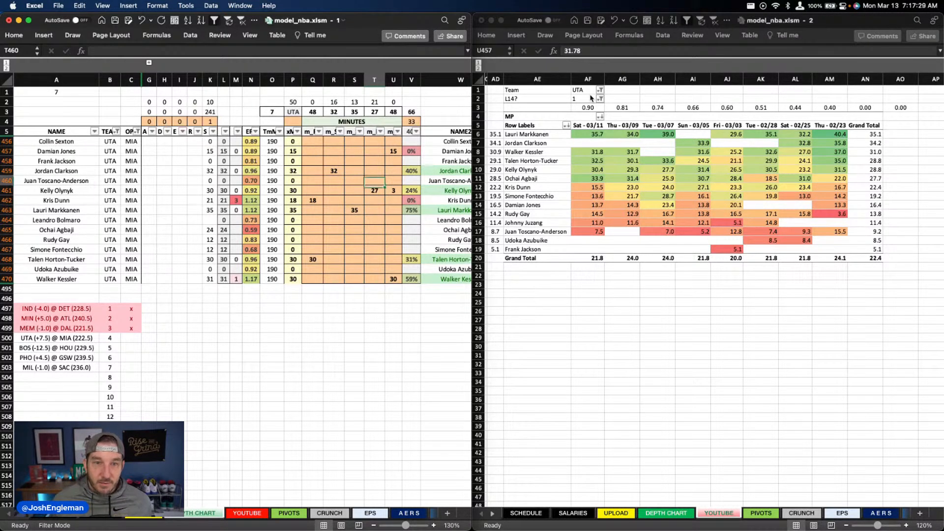
text(8)
key(Return)
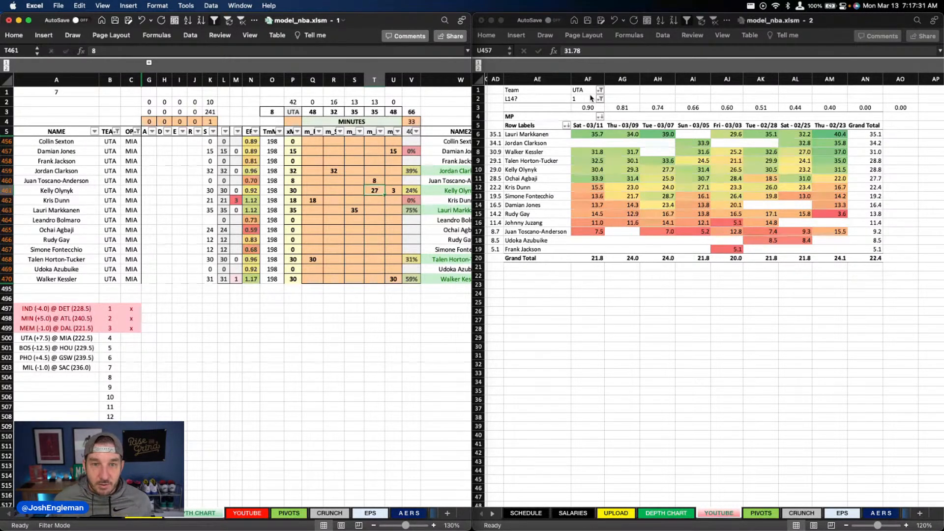
Step: Lower Juan Toscano-Anderson's projection in column T to 7 minutes
key(Down)
key(Down)
key(Down)
key(Down)
key(Down)
key(Up)
key(Up)
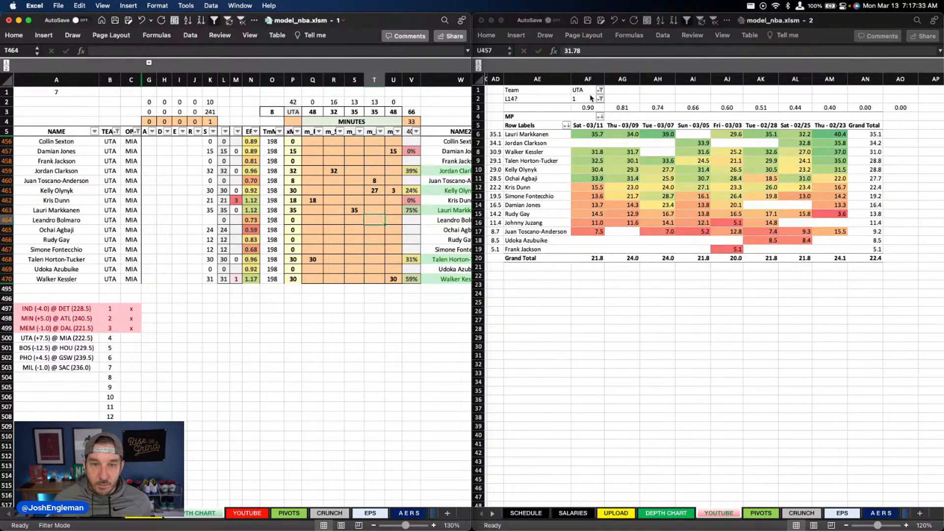
key(Up)
key(Up)
key(Up)
key(Up)
key(Up)
key(Down)
text(7)
key(Return)
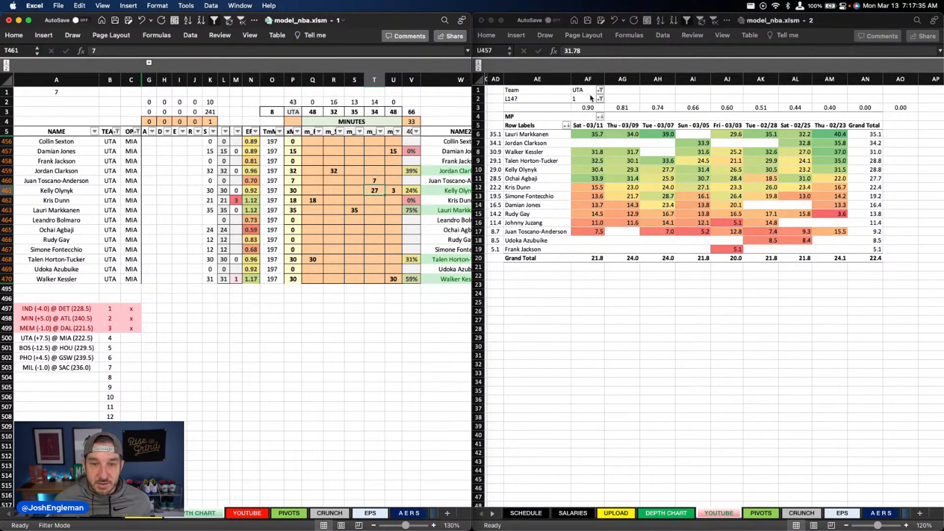
Step: Project Rudy Gay for 14 minutes in column T and Simone Fontecchio for 13 minutes in column S
key(Down)
key(Down)
key(Down)
key(Down)
key(Down)
text(14)
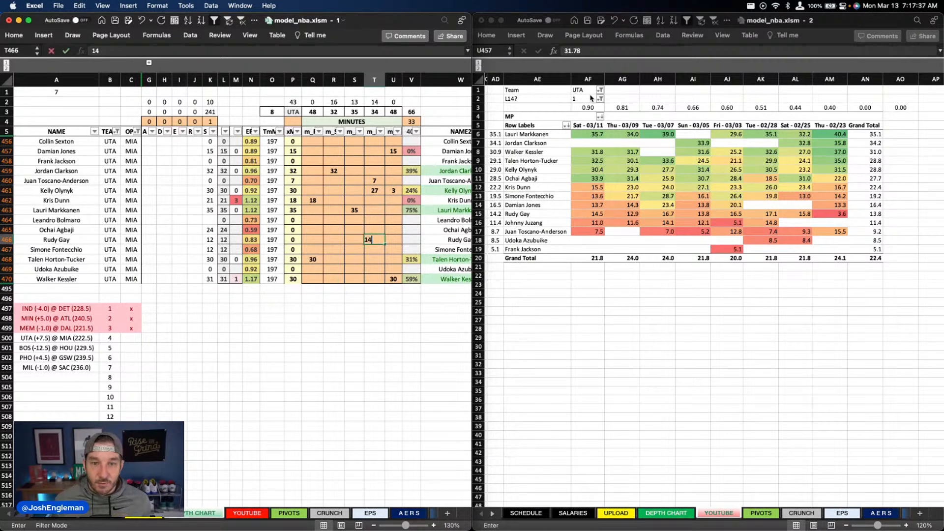
key(Left)
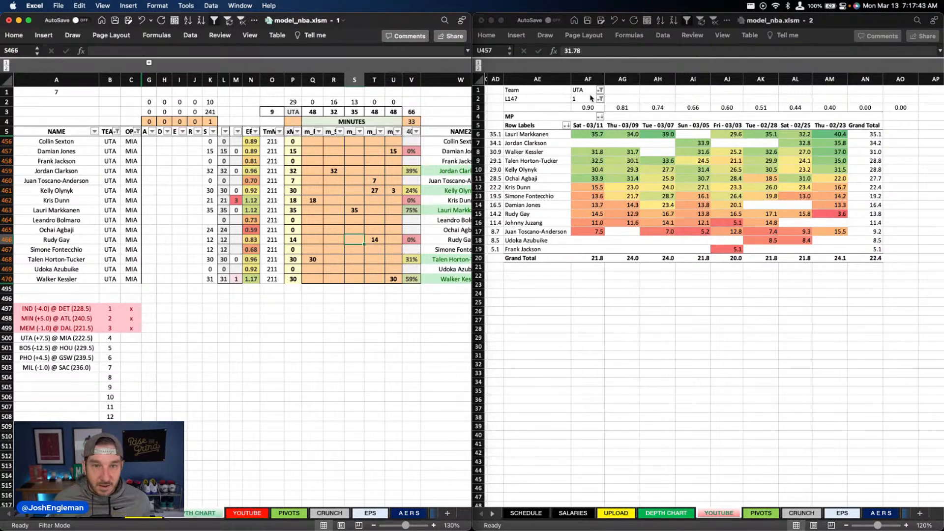
key(Down)
text(13)
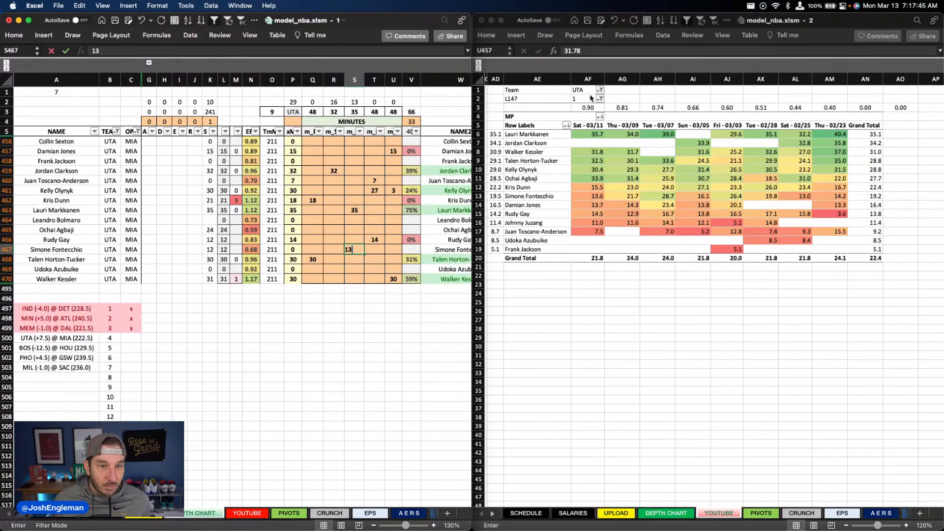
key(Up)
key(Up)
key(Up)
Step: Project Ochai Agbaji for 16 minutes in column R and 8 minutes in column S
key(Left)
key(Down)
text(16)
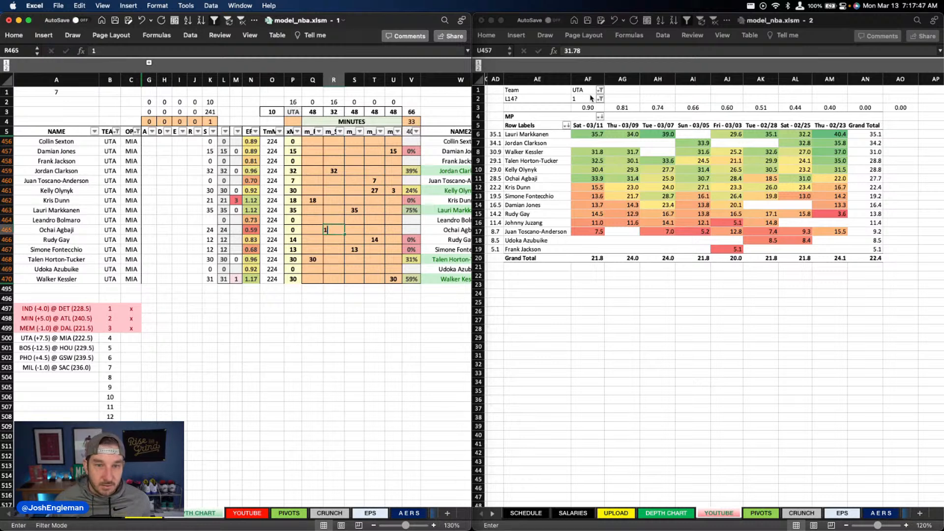
key(Tab)
text(8)
key(Up)
key(Up)
key(Up)
key(Up)
key(Up)
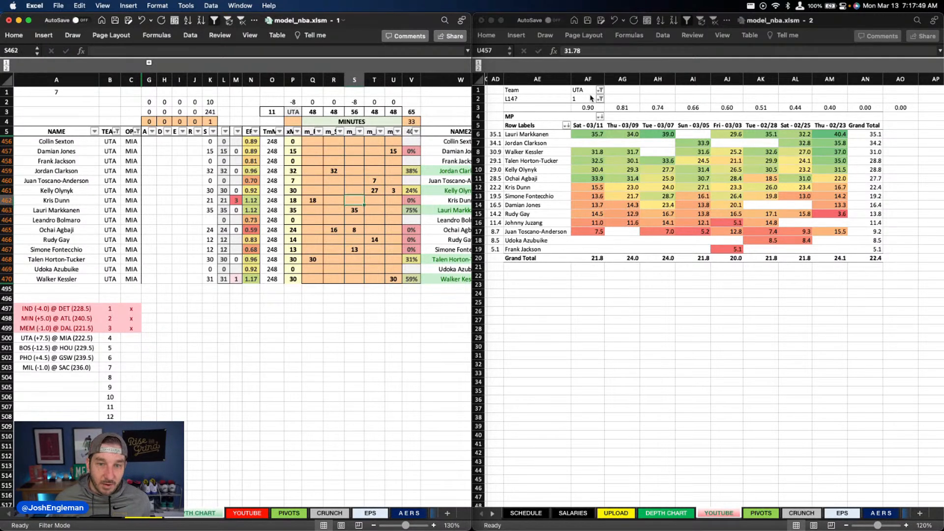
Step: Clear Juan Toscano-Anderson's projected minutes in column T
key(Right)
key(Delete)
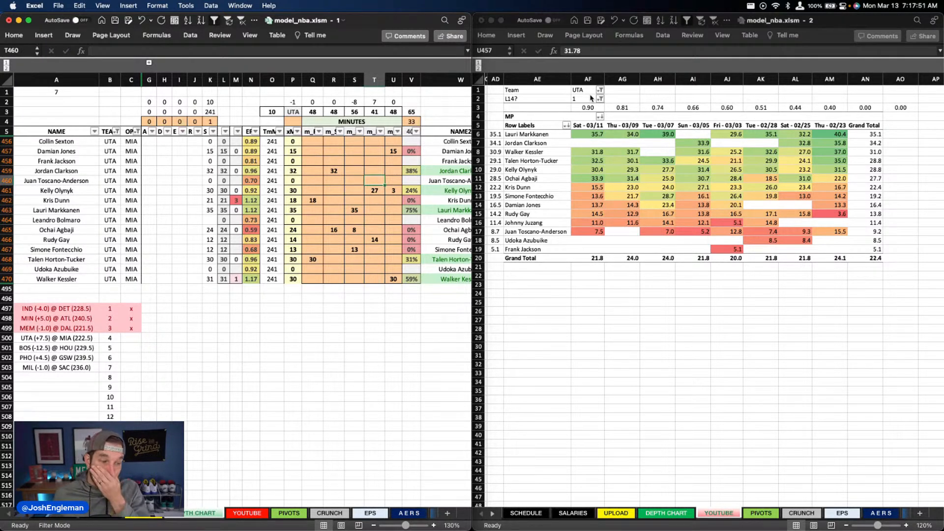
Step: Clear Utah's existing override values in columns X to AA, from Kelly Olynyk's row through Walker Kessler's
click(112, 132)
click(116, 131)
click(363, 279)
scroll(367, 276, right, 5)
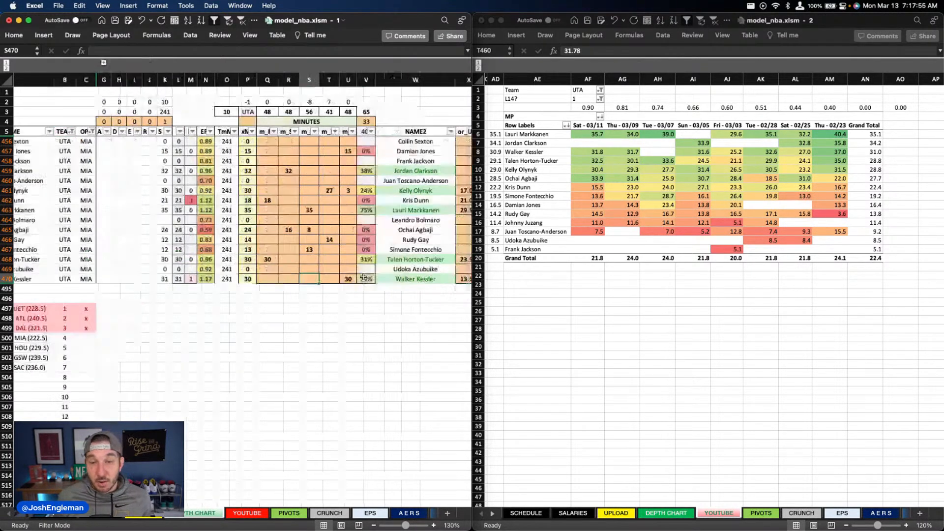
scroll(366, 274, right, 4)
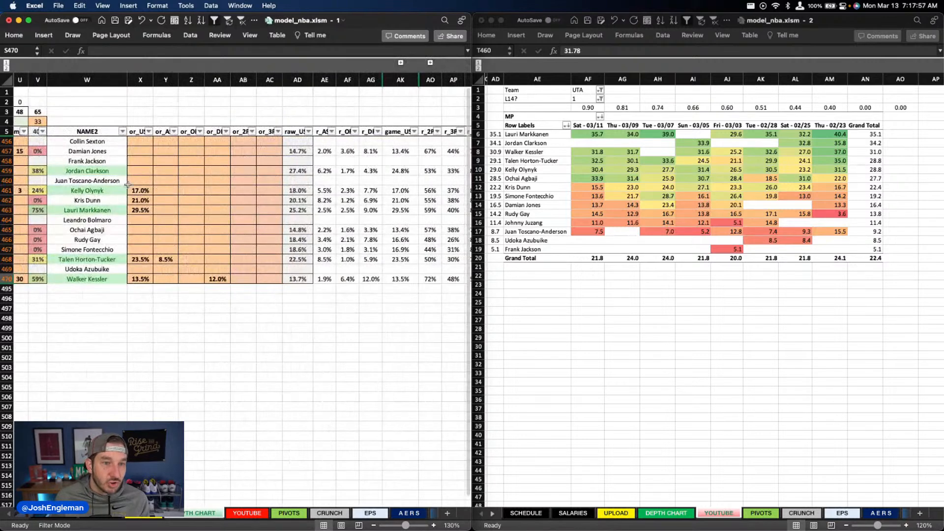
drag(140, 190, 219, 279)
key(Delete)
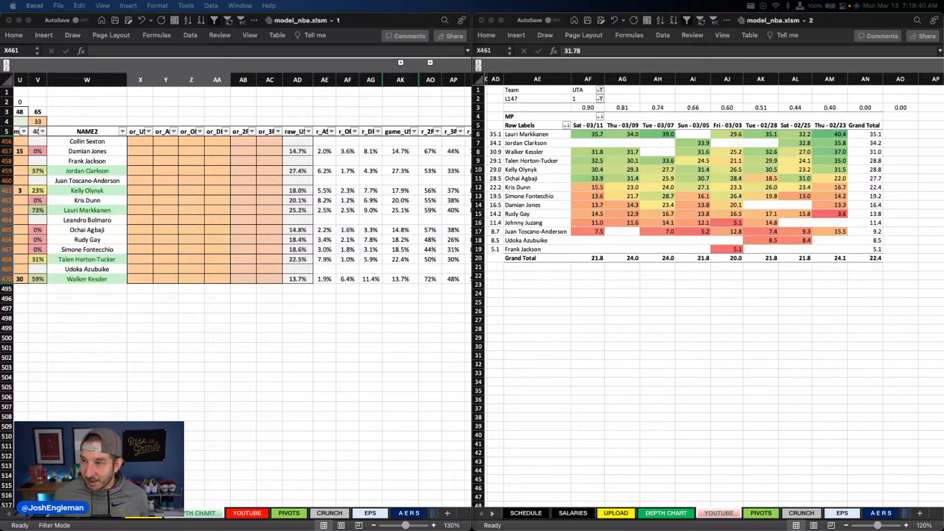
Step: Set the usage overrides in column X to 28% for Jordan Clarkson and 26.5% for Lauri Markkanen
click(140, 171)
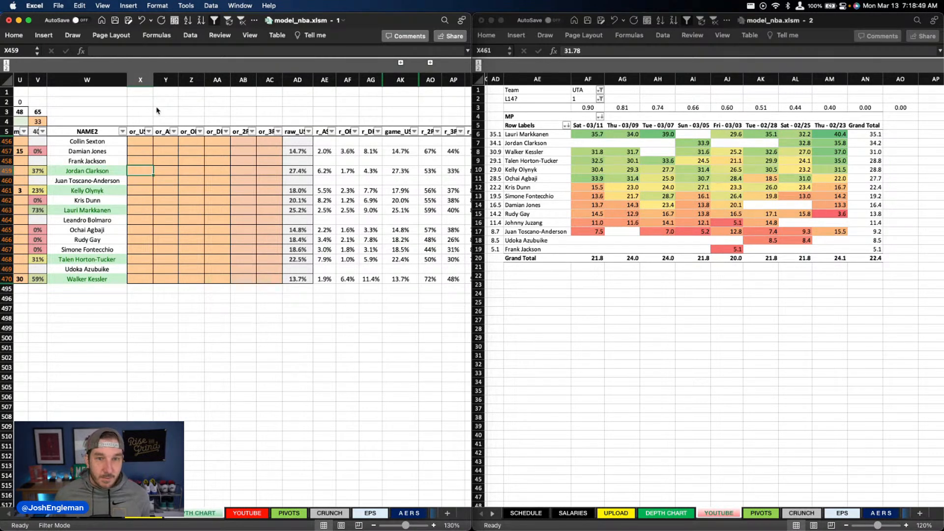
text(28)
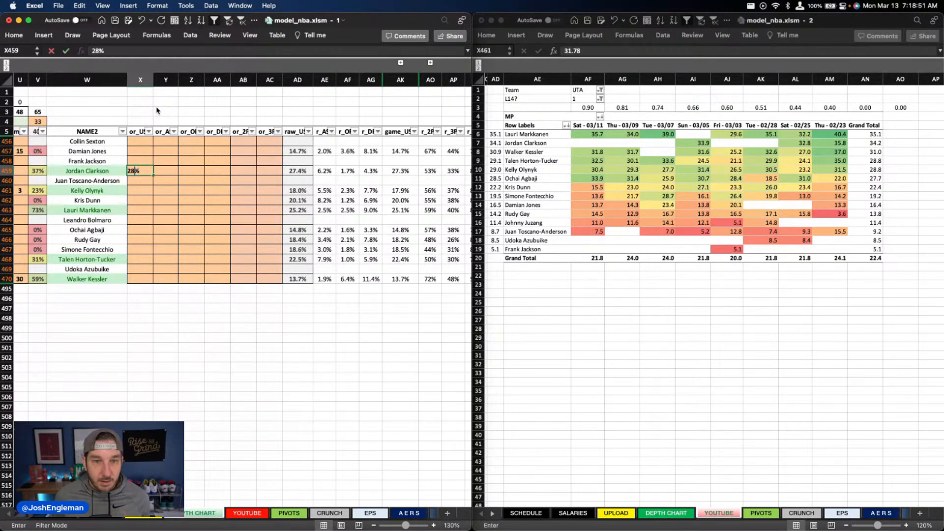
key(Return)
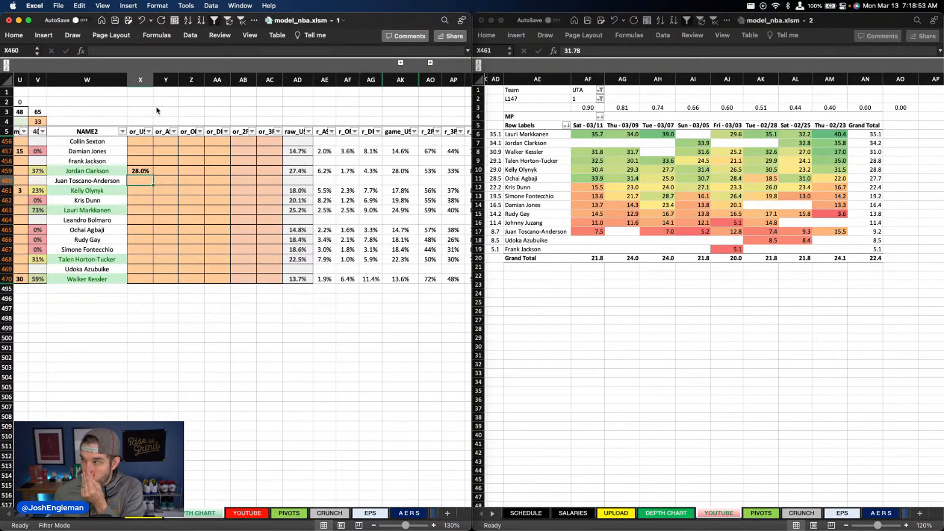
key(Down)
key(Down)
key(Down)
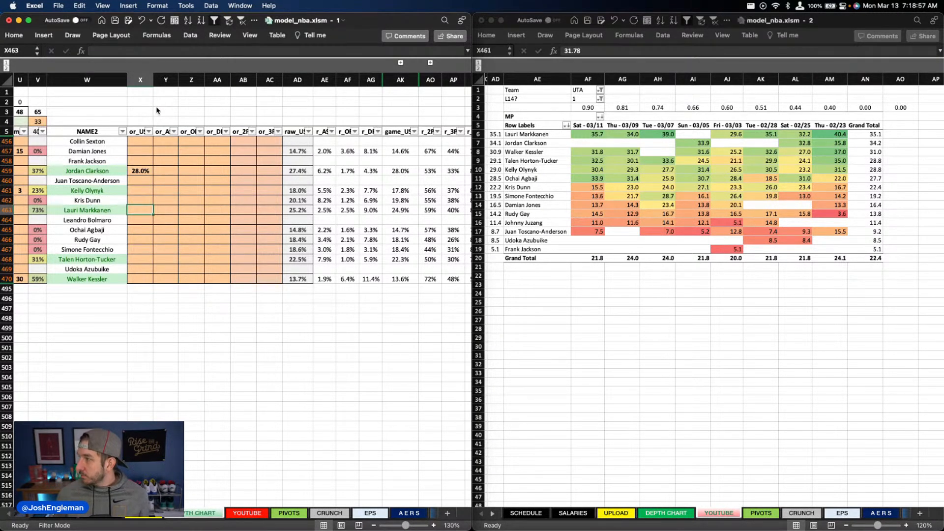
text(26.5)
key(Up)
key(Up)
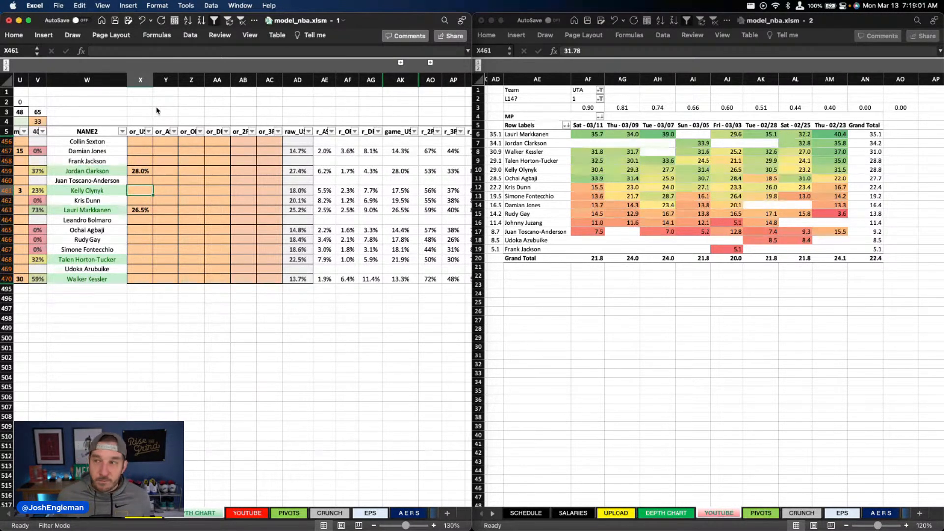
Step: Set the usage overrides in column X to 30% for Jordan Clarkson and 28% for Lauri Markkanen
scroll(708, 295, left, 1)
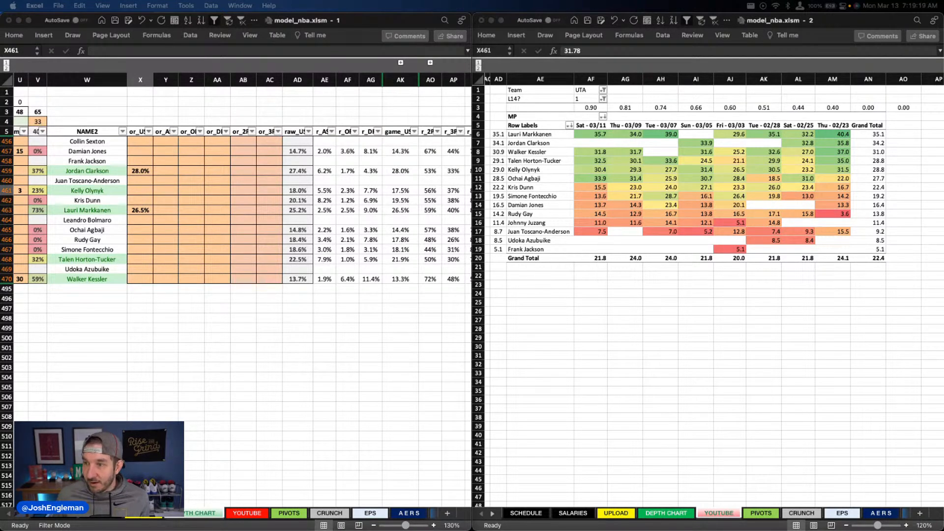
click(140, 171)
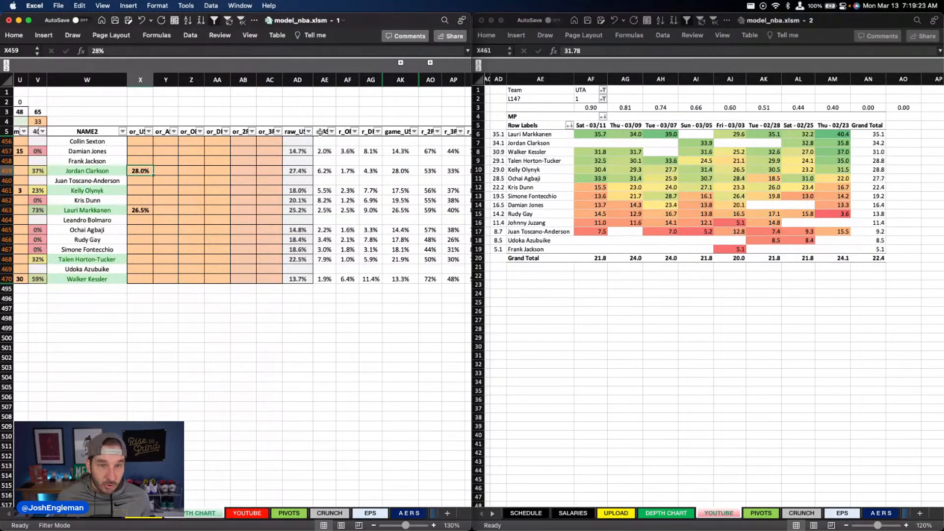
text(30)
key(Return)
key(Return)
key(Return)
key(Return)
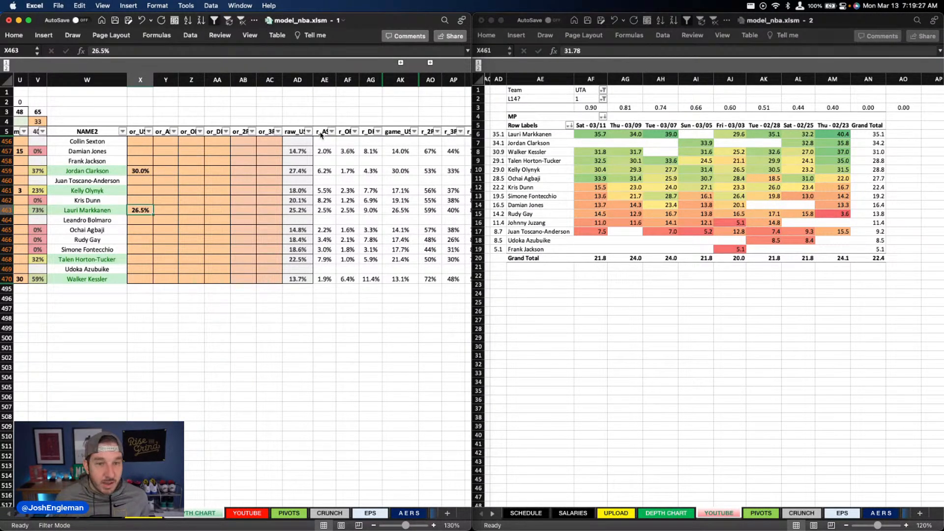
text(28)
key(Return)
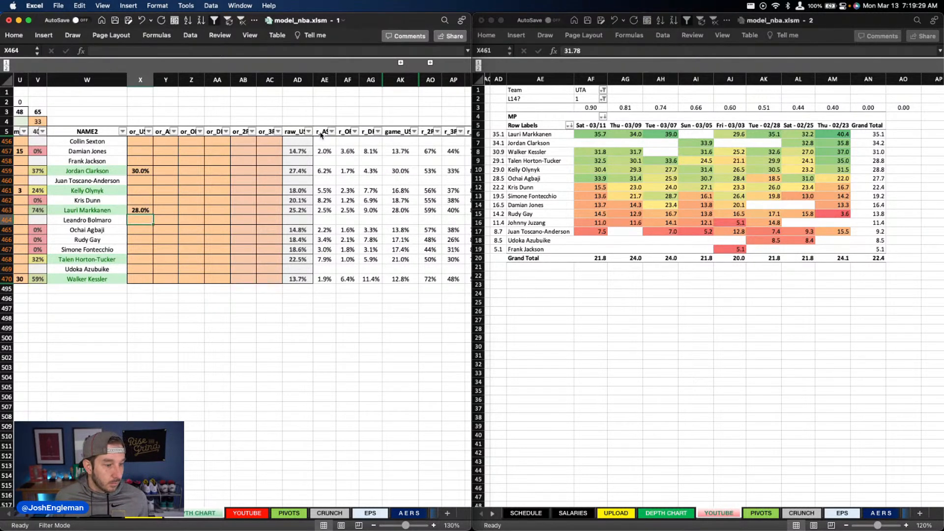
Step: Set Kelly Olynyk's usage override in column X to 17%
key(Up)
key(Up)
key(Up)
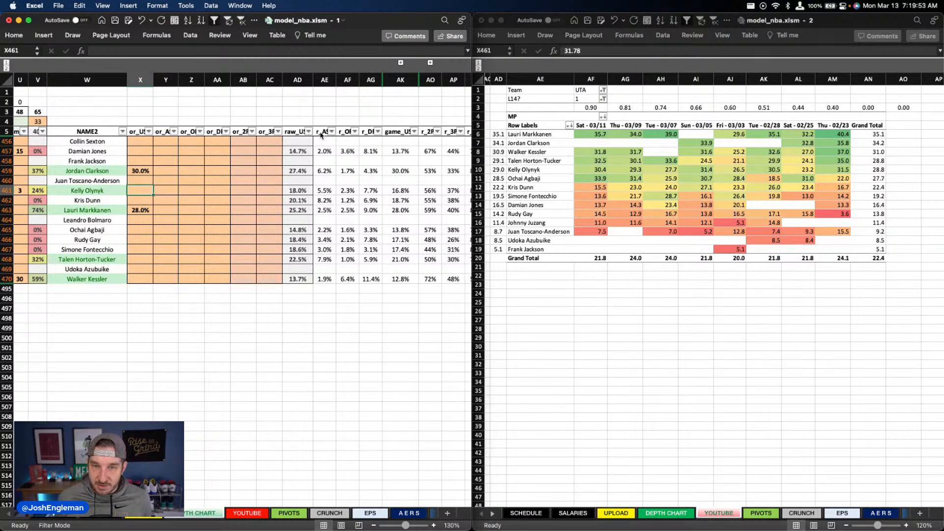
text(17)
key(Return)
Step: Set the usage overrides in column X to 22.5% for Talen Horton-Tucker and 12.7% for Walker Kessler
key(Down)
key(Down)
key(Down)
key(Down)
key(Down)
key(Down)
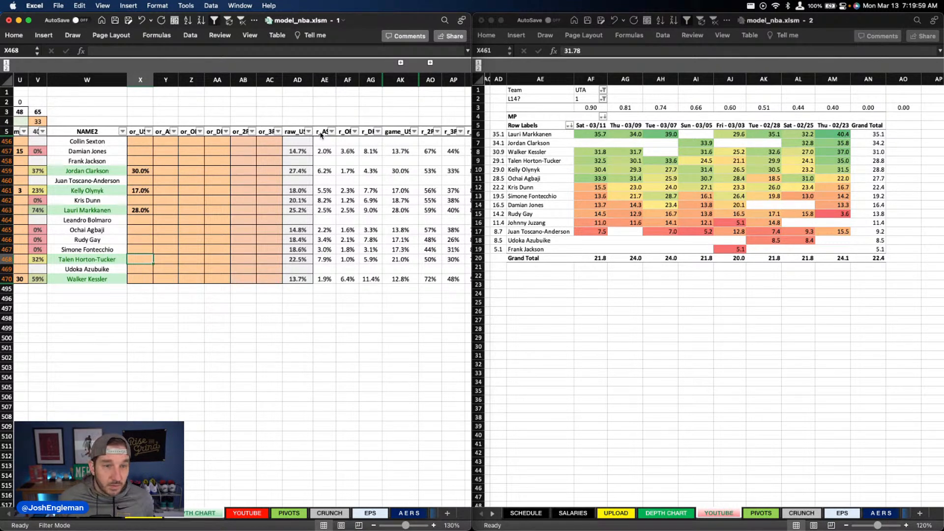
text(22.5)
key(Return)
key(Down)
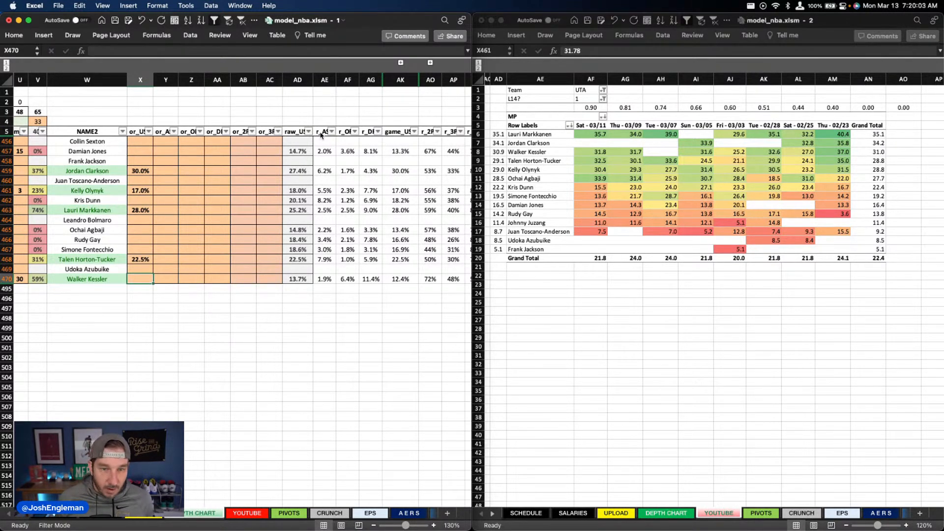
text(12.7)
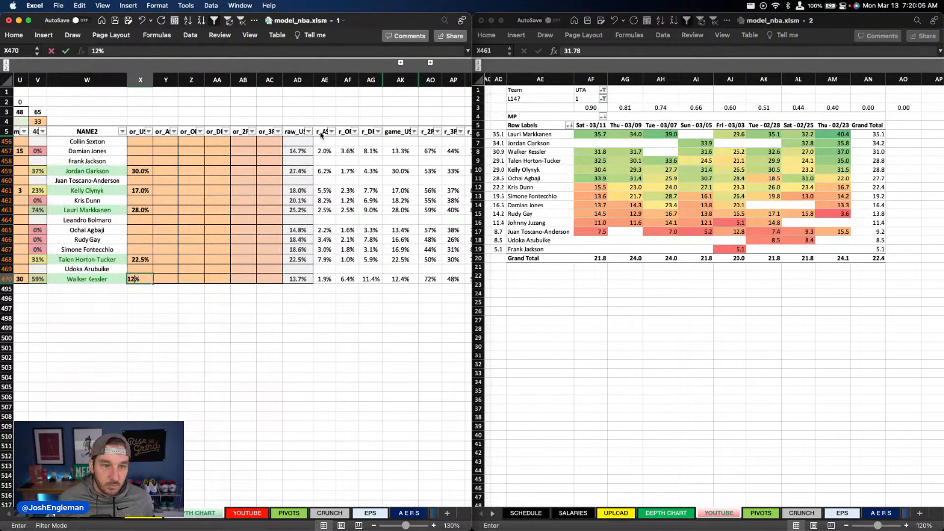
key(Return)
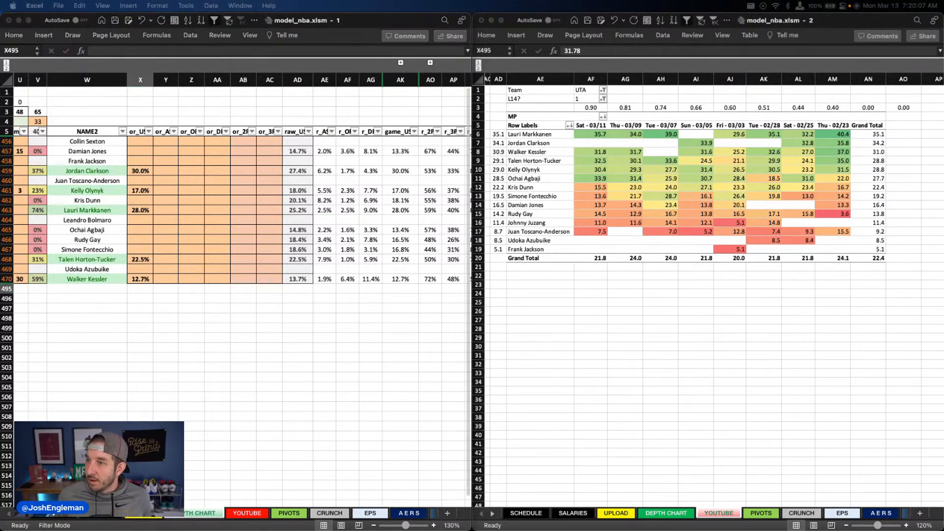
Step: Set Talen Horton-Tucker's assist override in column Y to 8.5%
scroll(211, 252, right, 1)
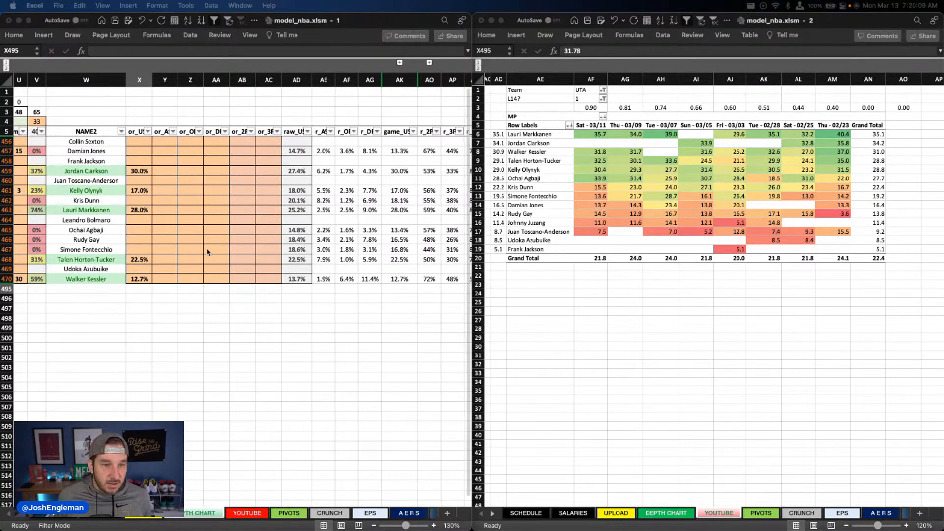
click(128, 265)
click(151, 262)
click(158, 260)
text(8.5)
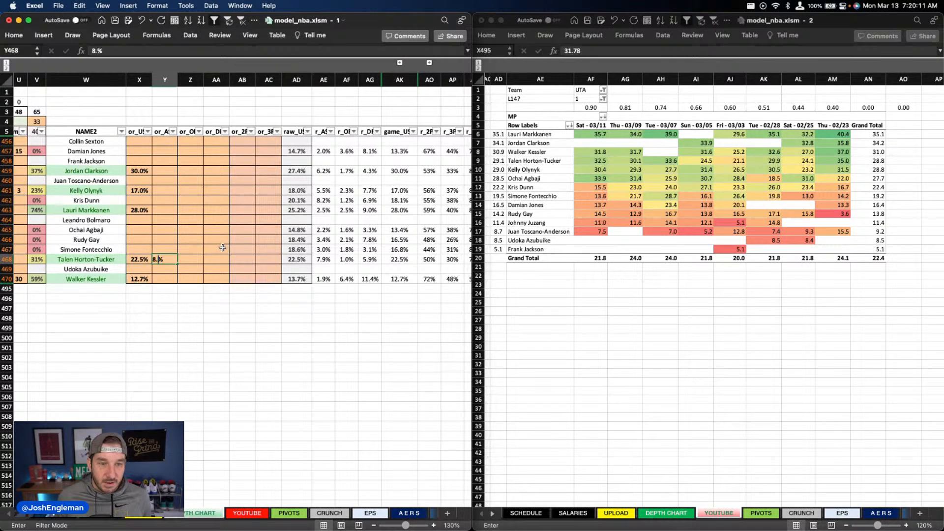
key(Return)
Step: Set Jordan Clarkson's assist override in column Y to 7.2%
key(Up)
key(Up)
key(Up)
key(Up)
key(Up)
key(Up)
key(Up)
key(Up)
key(Up)
key(Up)
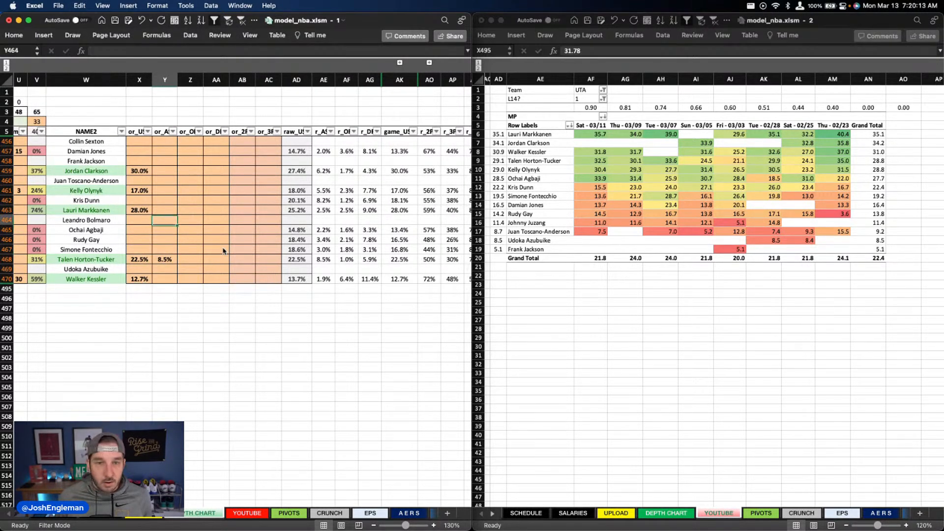
text(7)
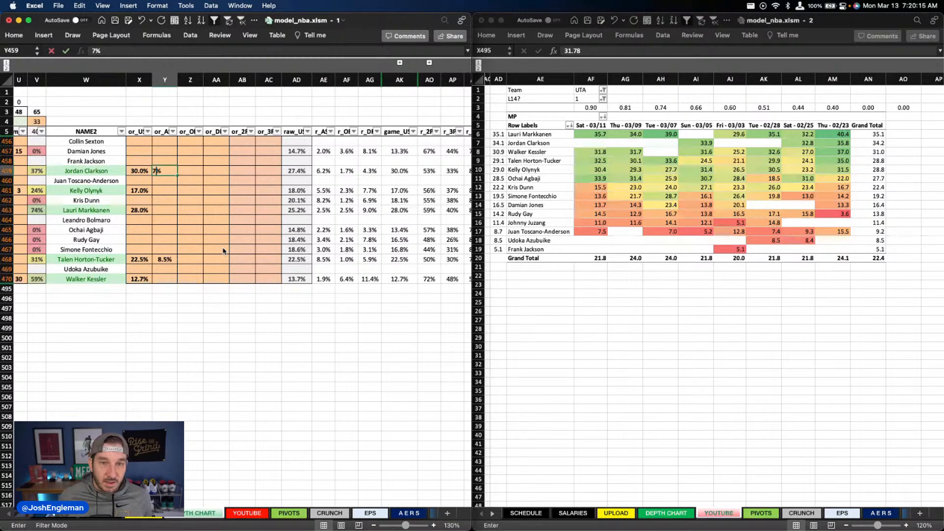
text(.2)
key(Return)
key(Down)
key(Down)
key(Down)
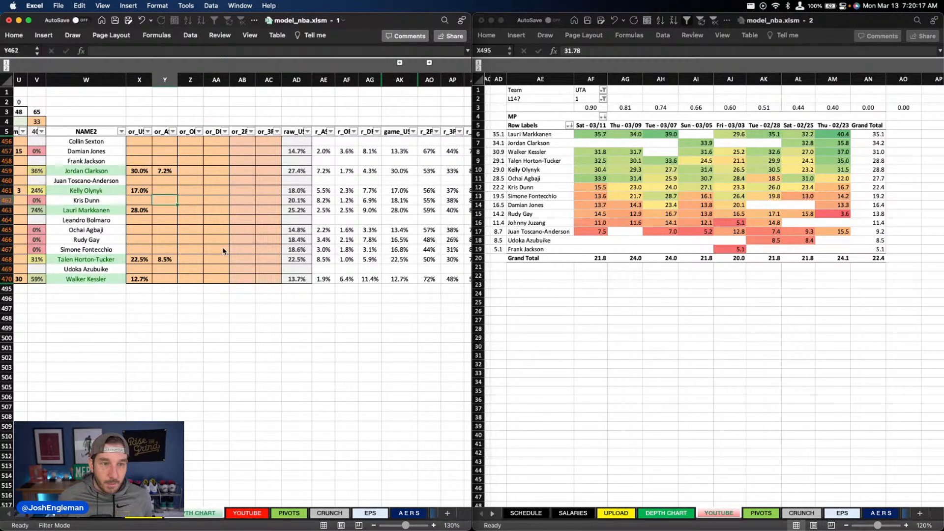
Step: Switch the depth chart's TEAM filter to MIA and back to UTA
scroll(241, 236, left, 10)
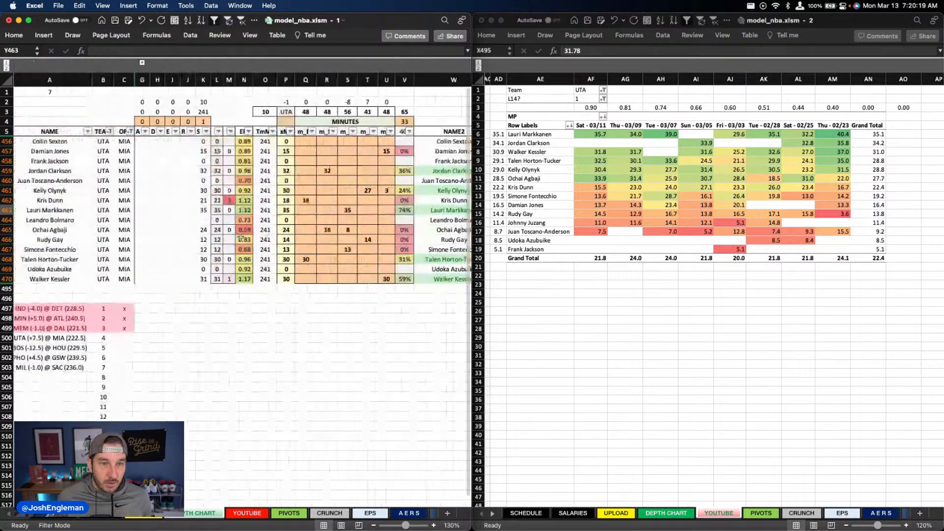
click(114, 132)
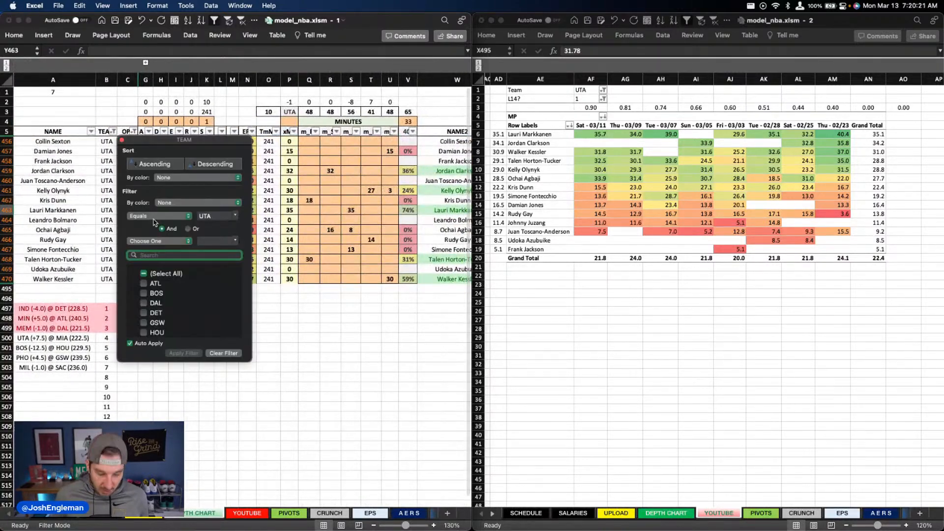
text(mia)
click(346, 222)
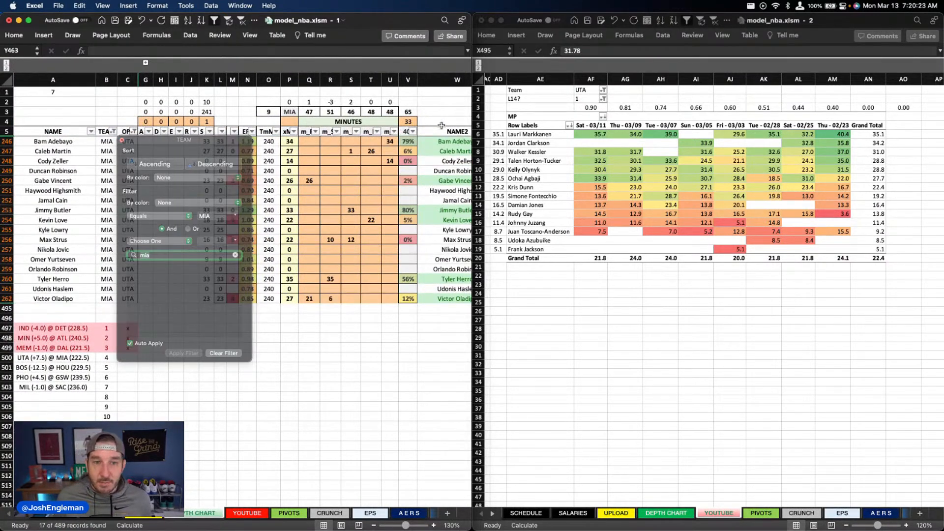
click(104, 132)
click(112, 132)
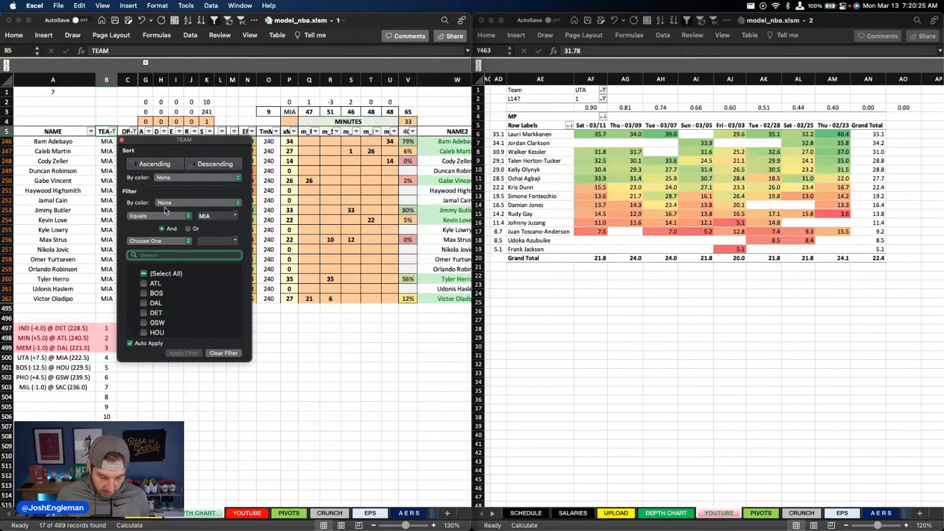
text(uta)
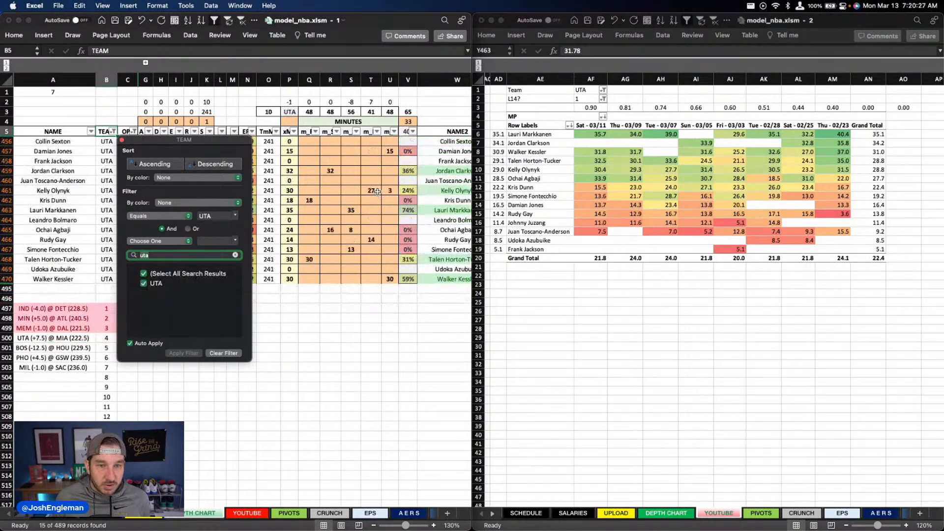
Step: Set Simone Fontecchio's projected minutes in column S to 12
click(375, 190)
click(352, 250)
text(12)
key(Tab)
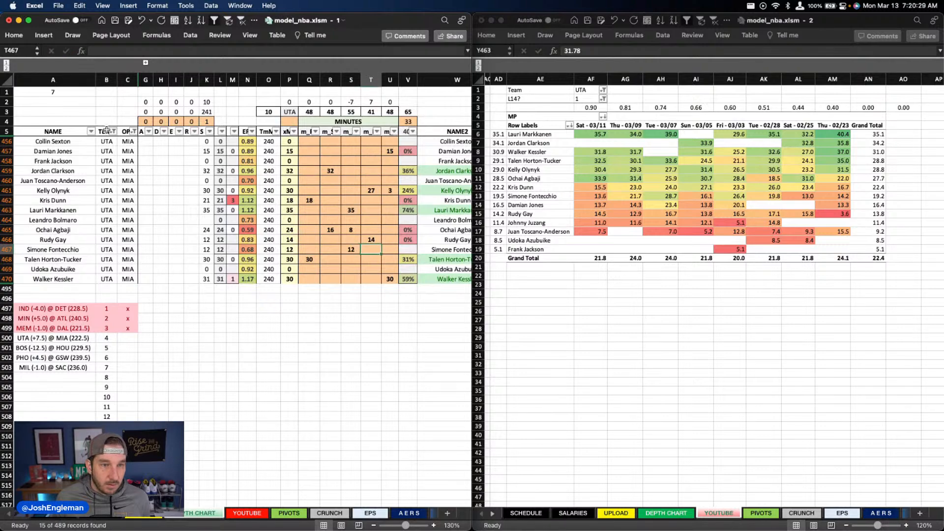
Step: Filter the depth chart's TEAM column to show only MIA
click(114, 131)
text(mia)
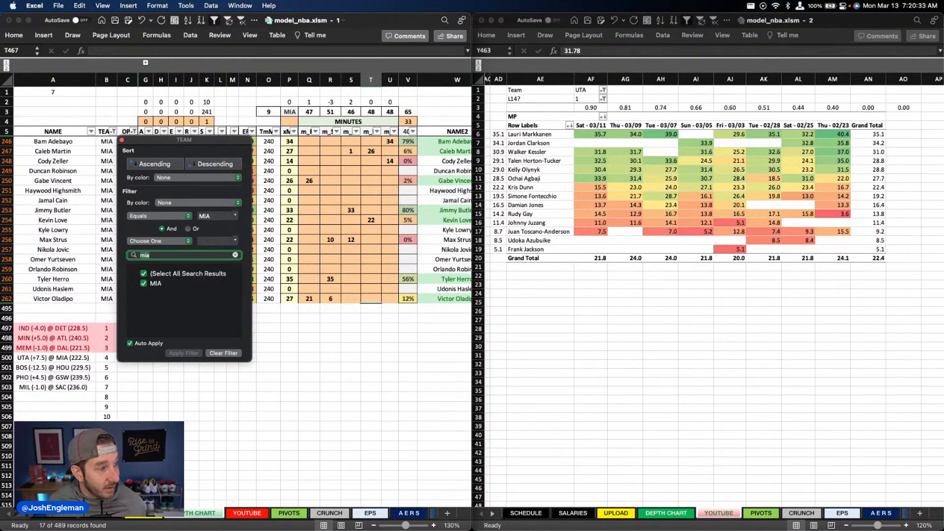
click(330, 206)
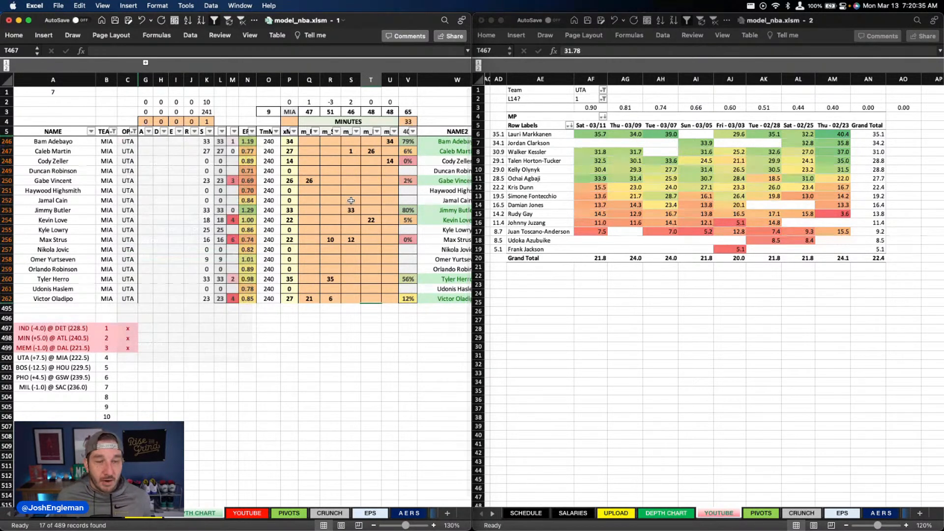
click(351, 171)
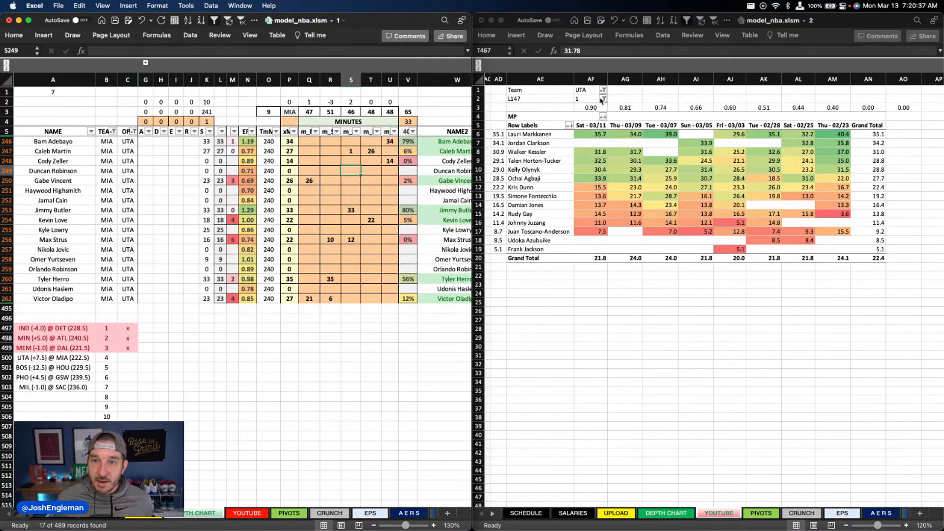
Step: Set the Team filter of the recent-minutes pivot table in the second workbook window to MIA
click(587, 90)
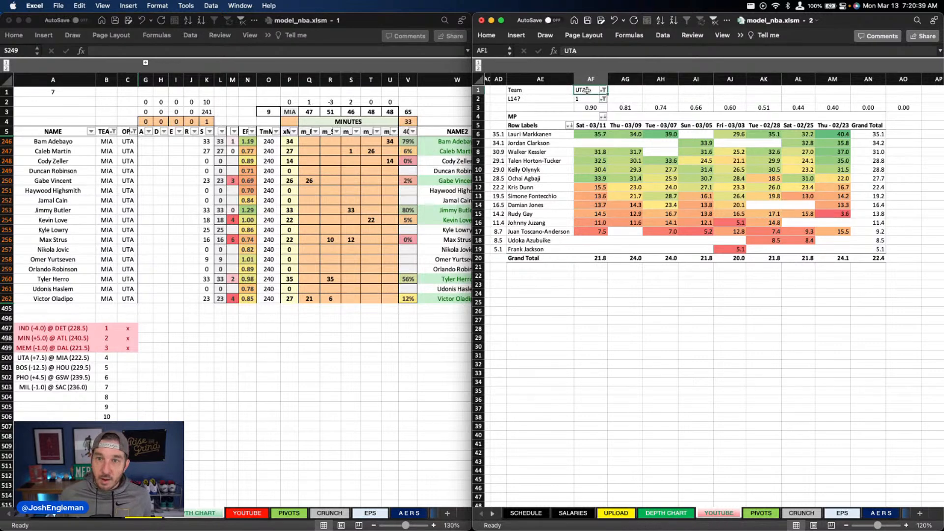
text(MIA)
key(Return)
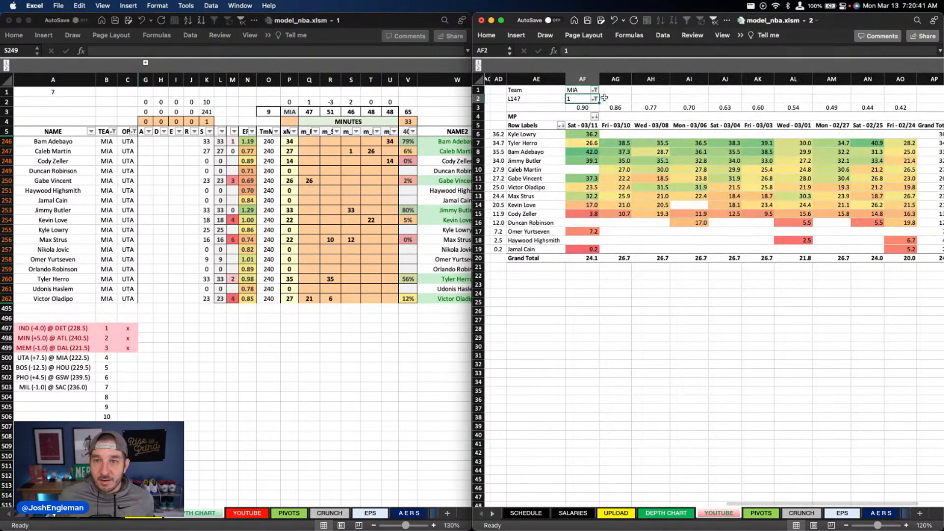
click(633, 93)
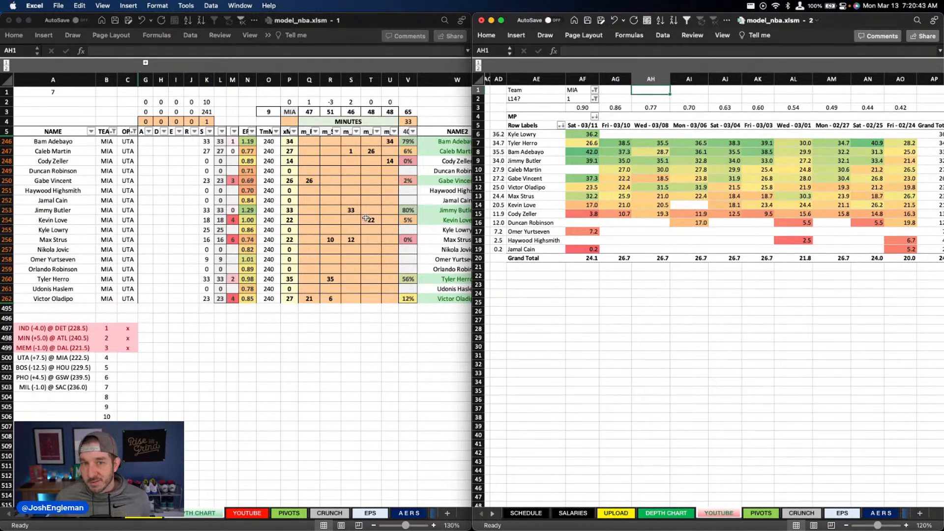
click(256, 213)
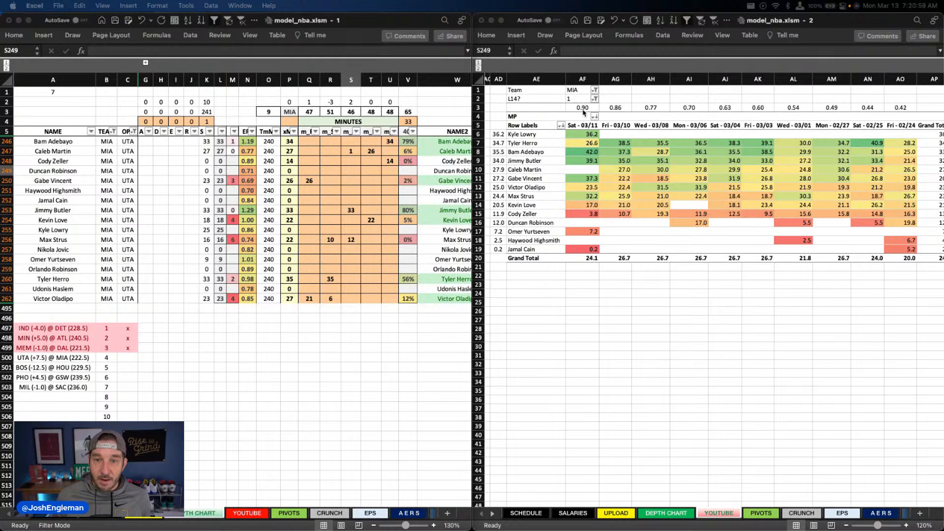
click(651, 90)
Step: Clear Cody Zeller's projected minutes in column U and project Omer Yurtseven for 14 minutes there
click(392, 161)
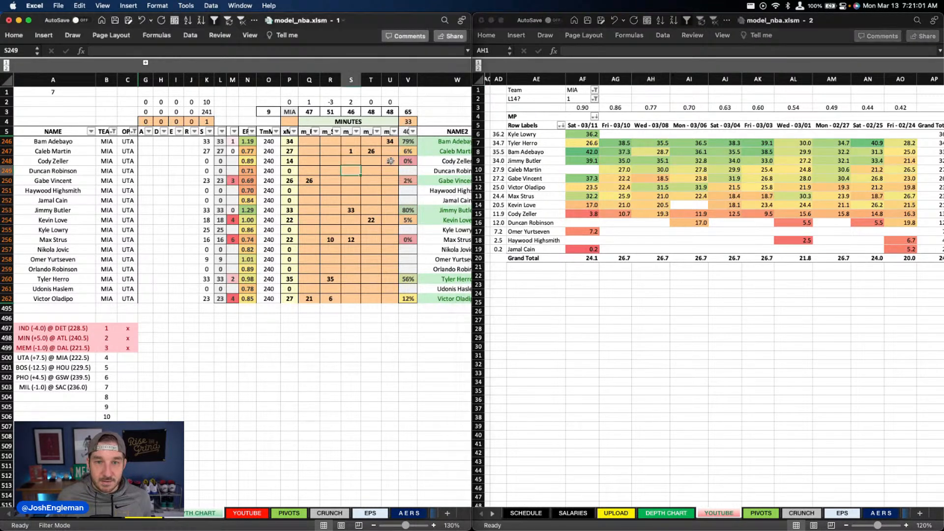
key(Delete)
key(Down)
key(Down)
key(Down)
key(Down)
key(Down)
key(Down)
key(Down)
key(Down)
key(Down)
key(Down)
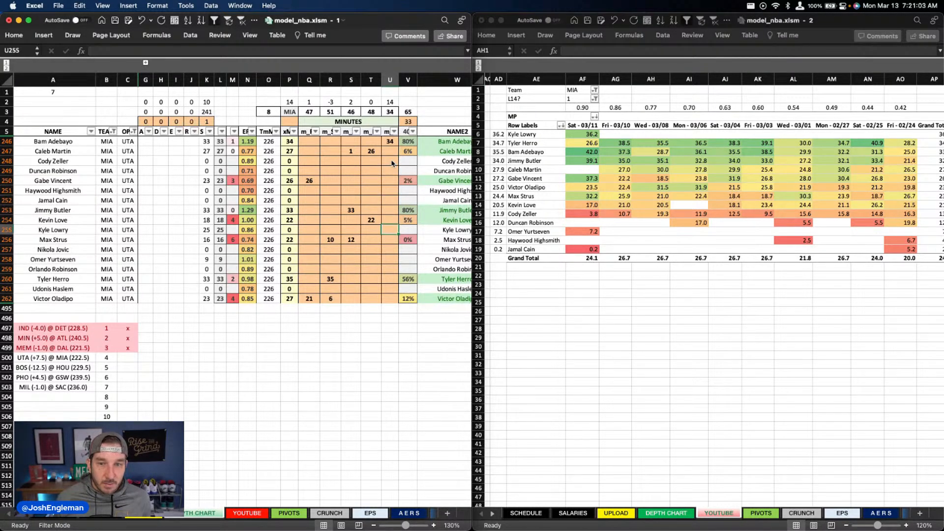
text(14)
key(Return)
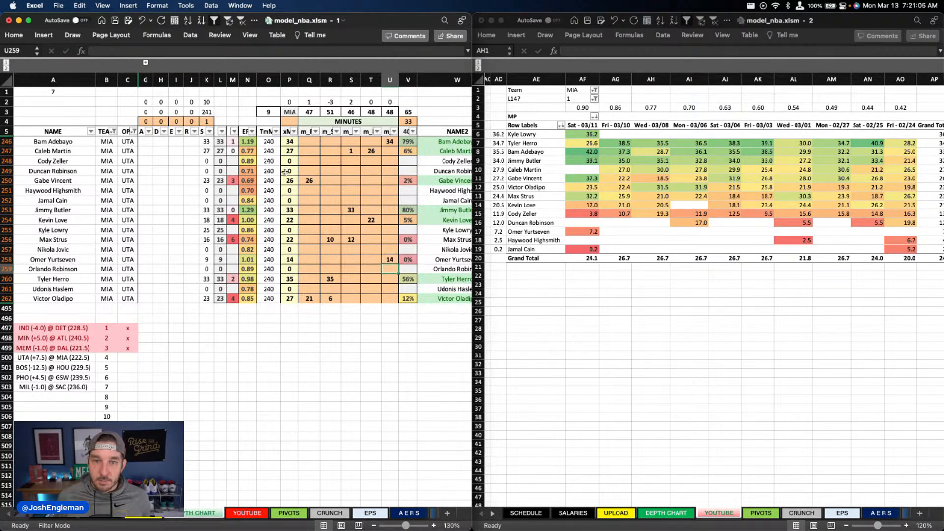
Step: Set the projected minutes in column U to 35 for Bam Adebayo and 13 for Omer Yurtseven
click(372, 142)
click(391, 143)
text(35)
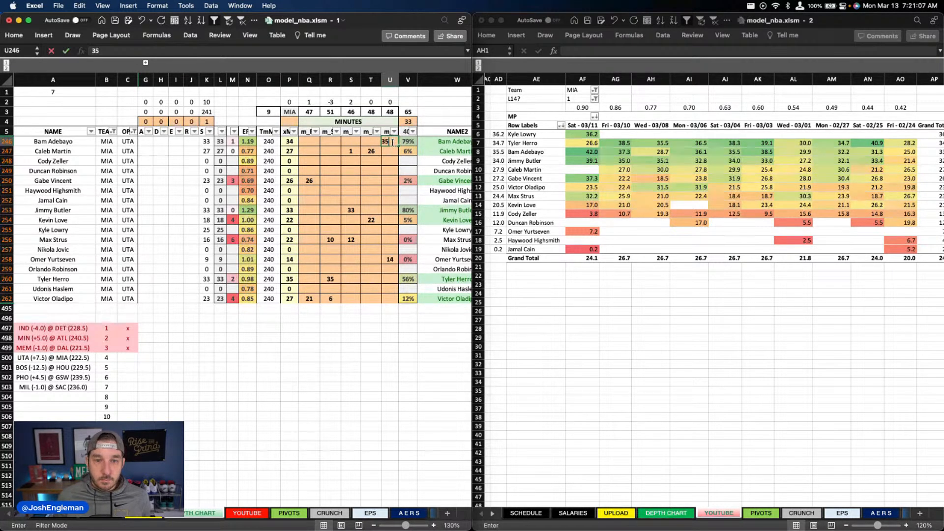
key(Return)
click(393, 260)
text(13)
key(Tab)
key(Return)
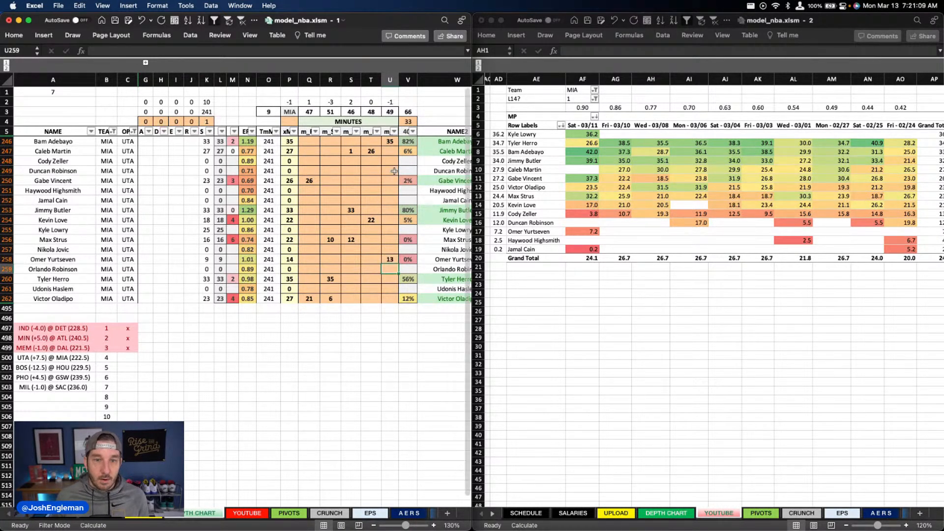
Step: Clear the projected minutes in columns Q through T for the Miami players from Caleb Martin down to Victor Oladipo
drag(375, 150, 315, 299)
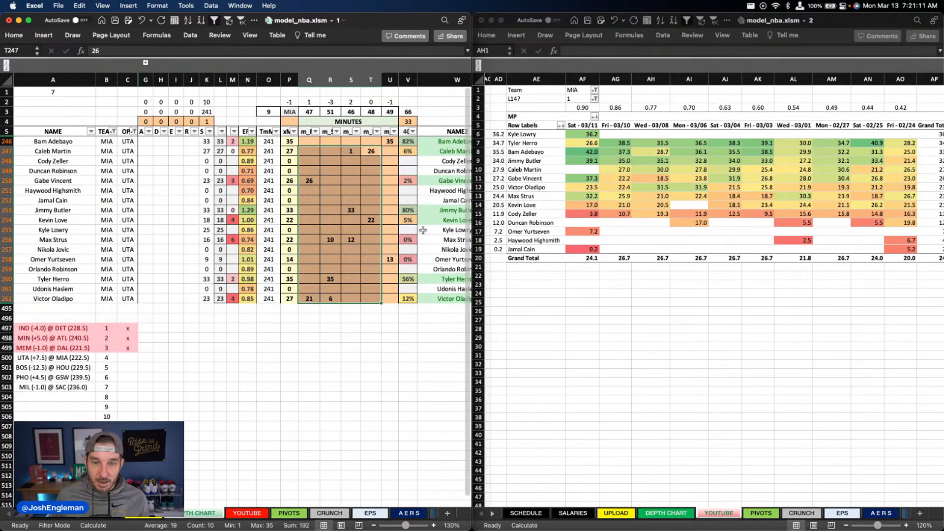
key(Delete)
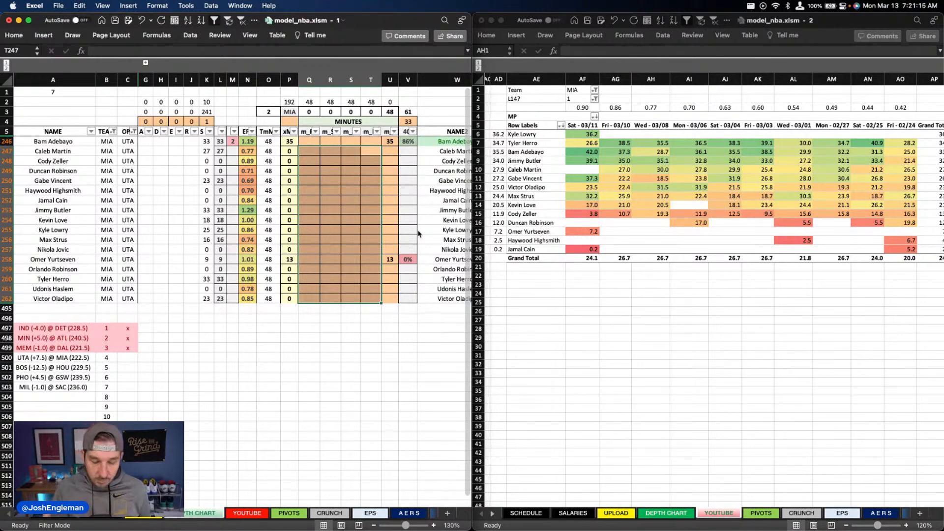
drag(297, 181, 278, 182)
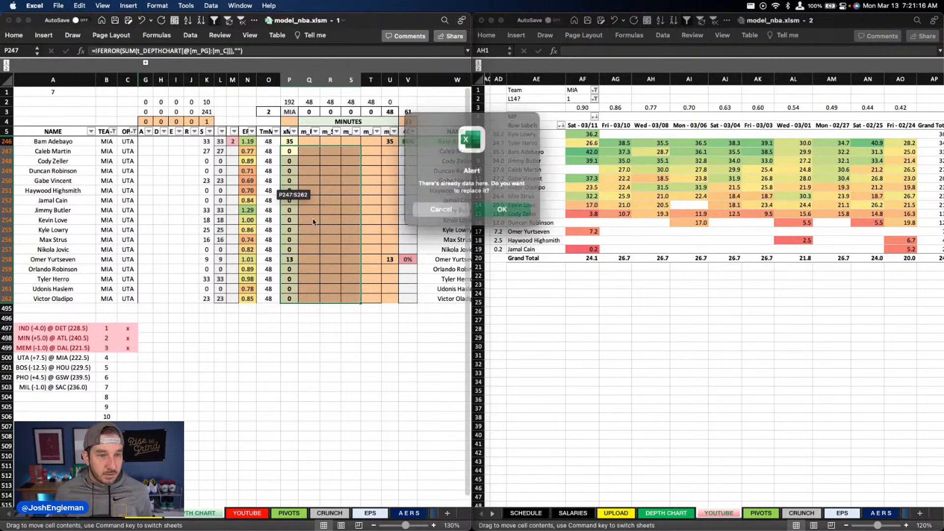
click(446, 207)
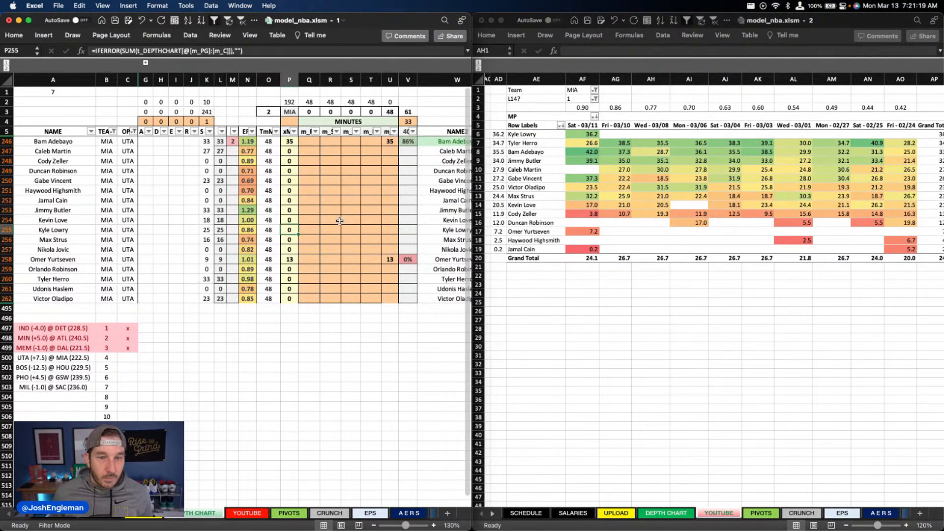
Step: Examine Miami's recent game-by-game minutes in the second window's pivot table, including every player's minutes for Sat - 03/11
click(310, 230)
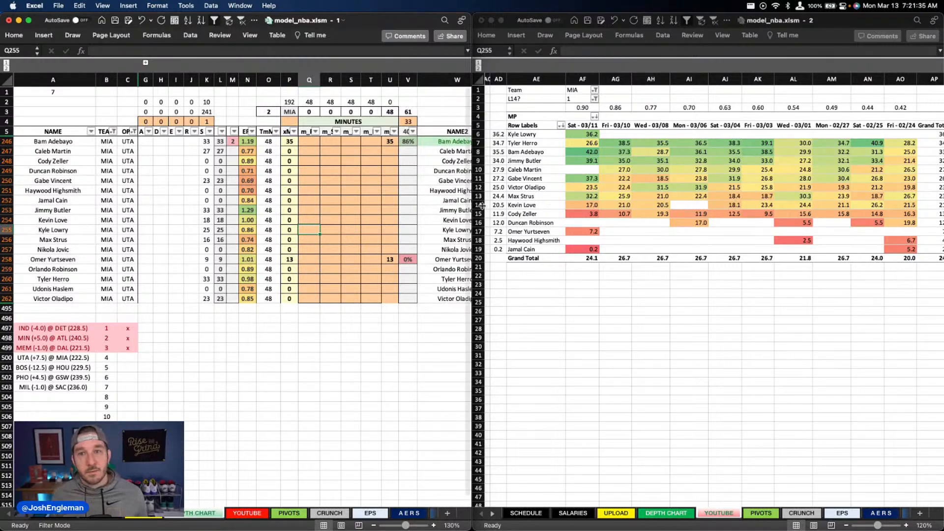
click(581, 139)
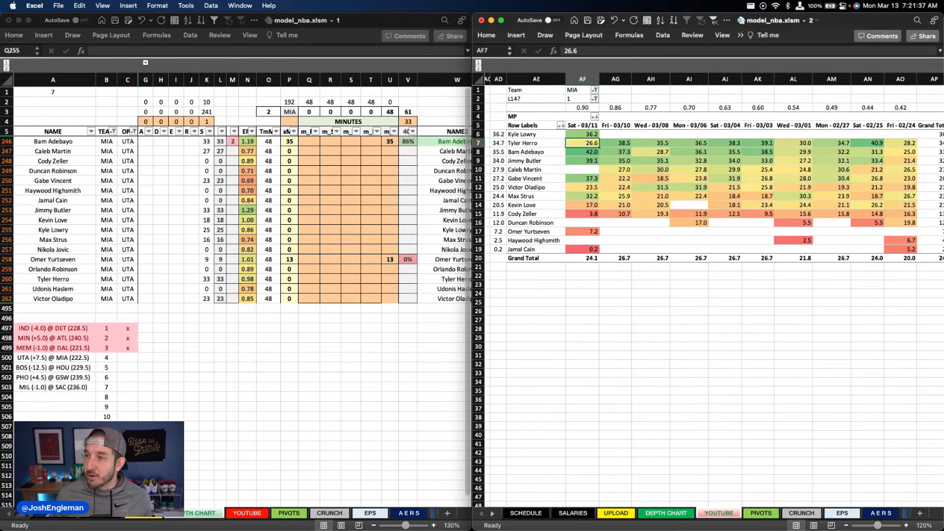
click(847, 153)
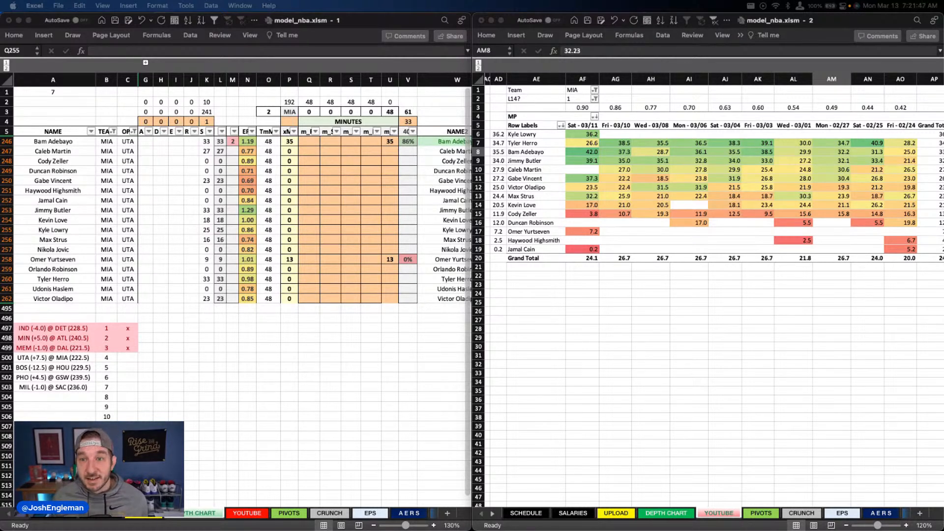
click(697, 203)
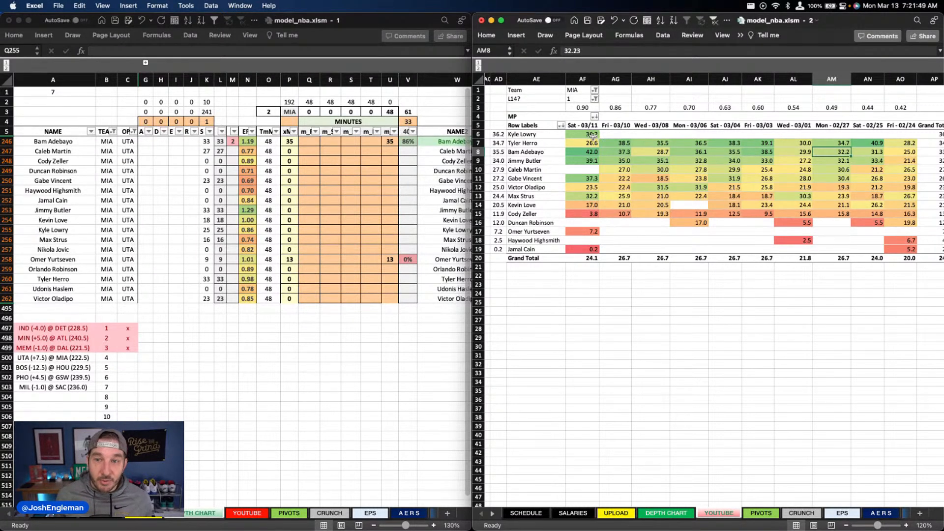
drag(585, 134, 587, 250)
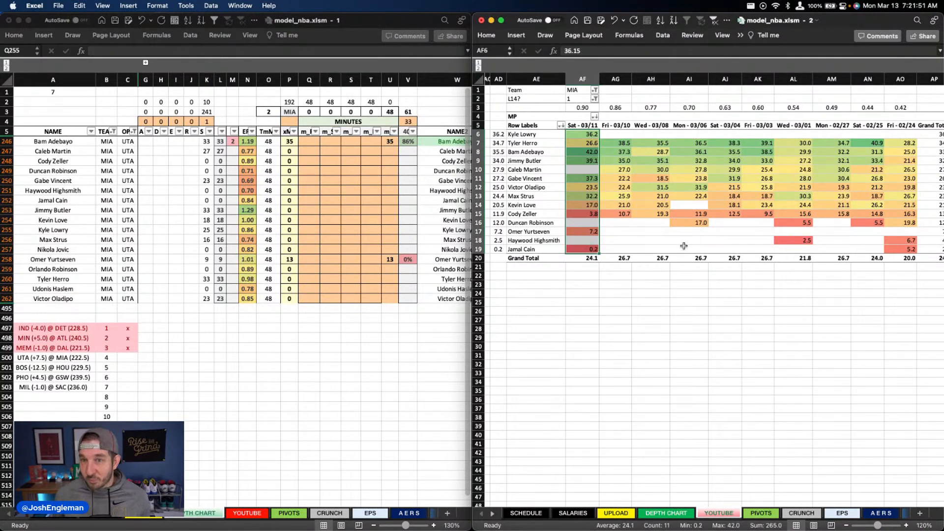
click(312, 236)
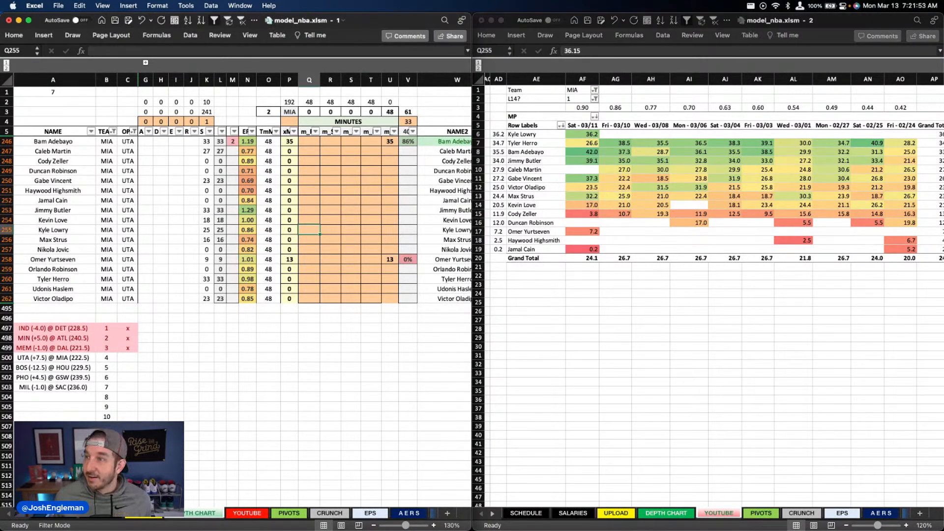
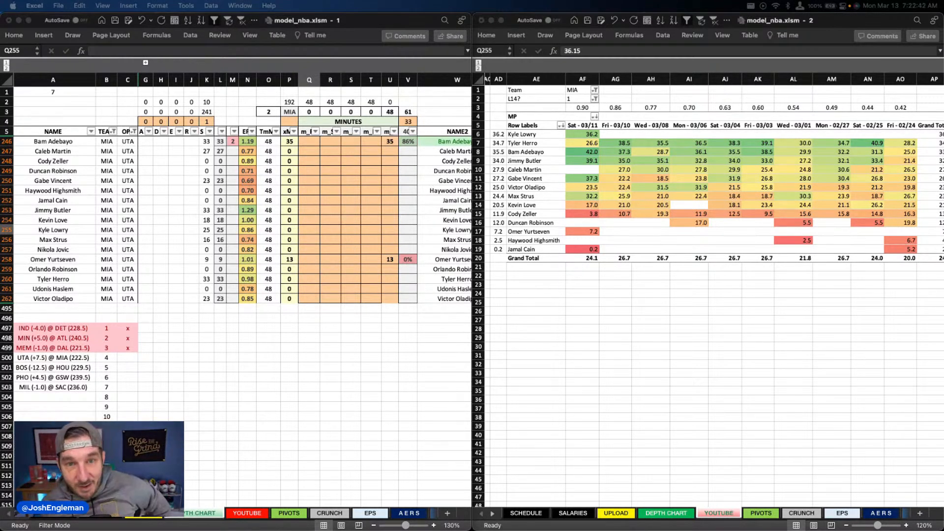
click(381, 200)
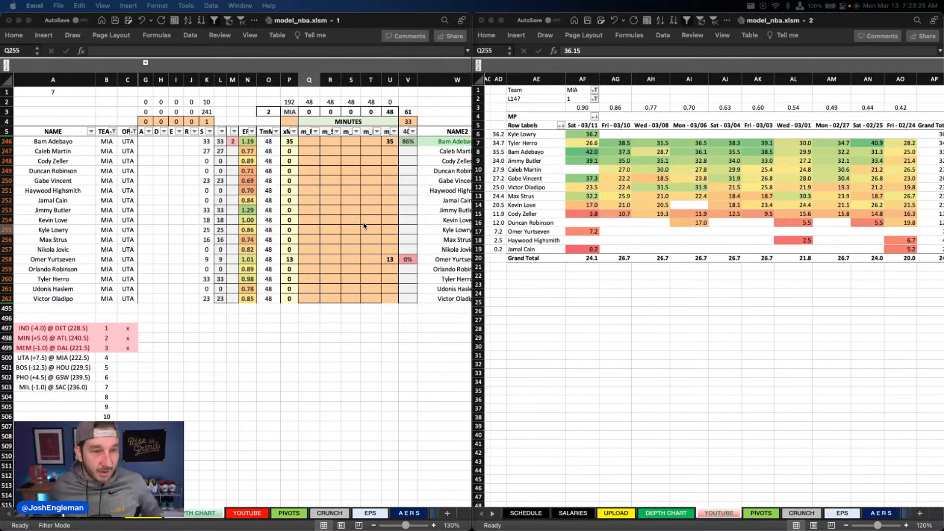
click(391, 221)
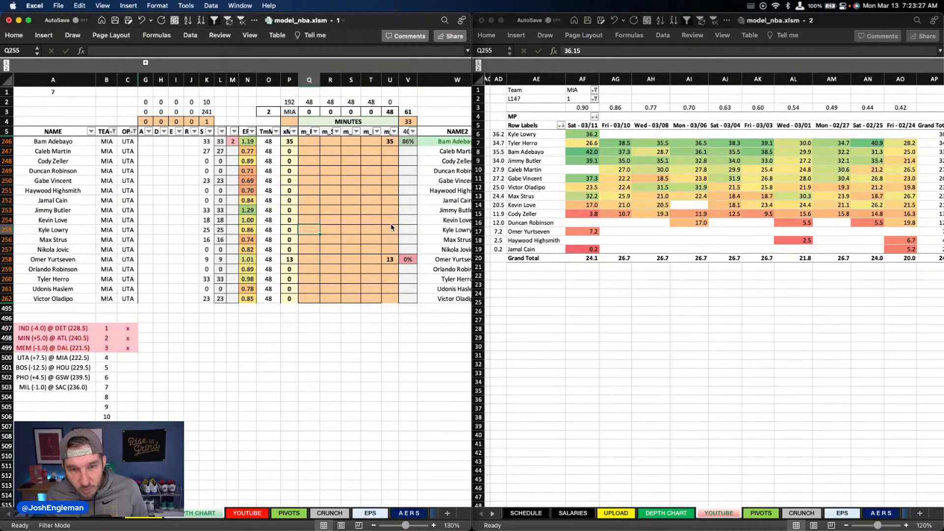
scroll(390, 224, right, 3)
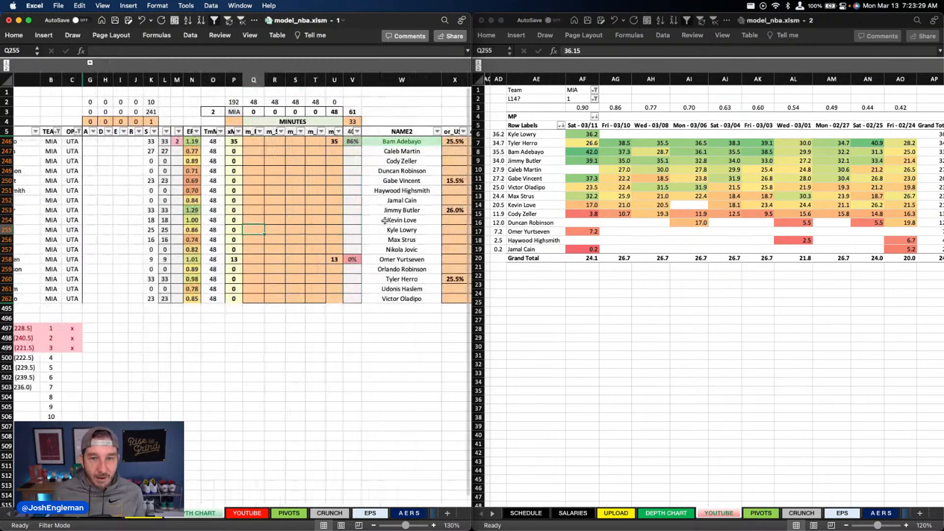
drag(389, 222, 383, 221)
scroll(383, 222, left, 3)
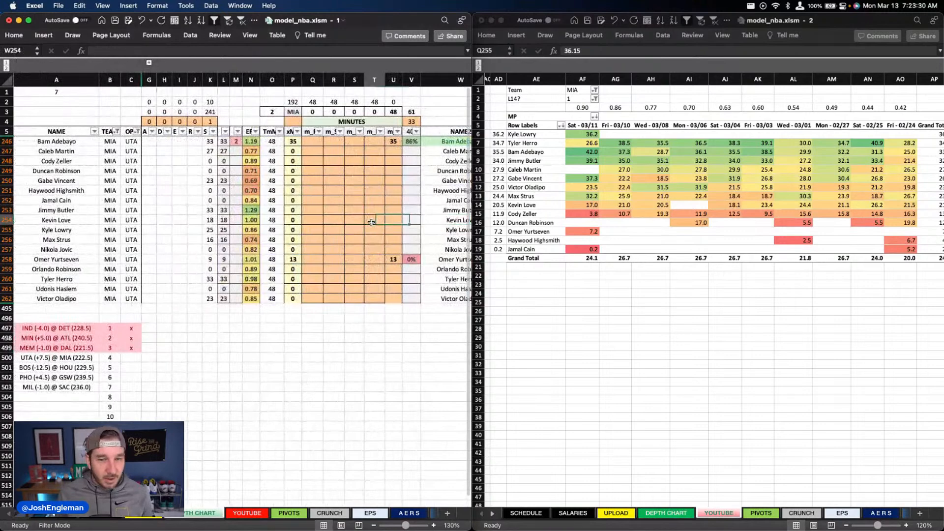
click(384, 223)
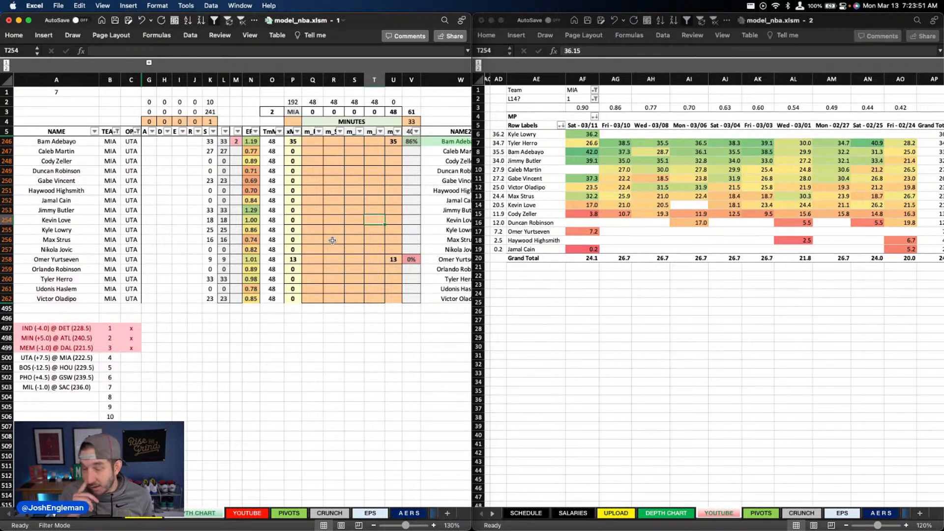
click(331, 238)
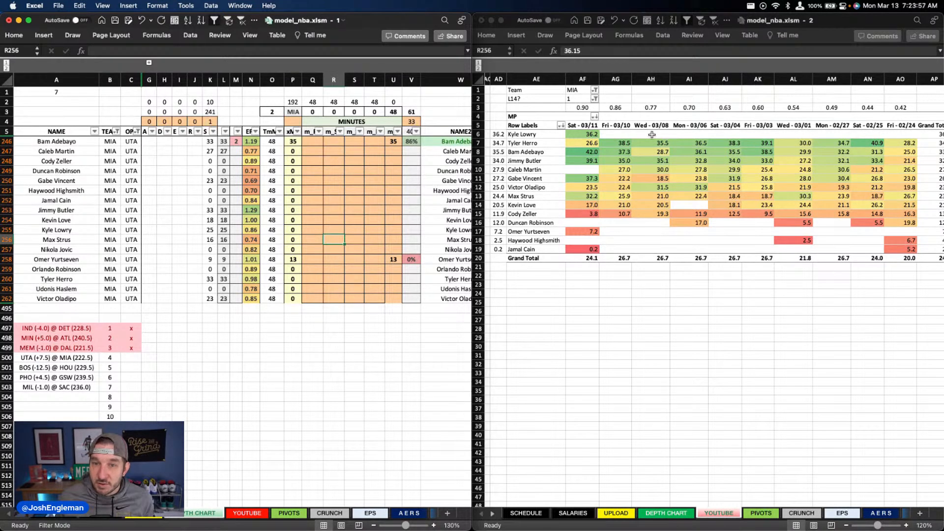
click(595, 129)
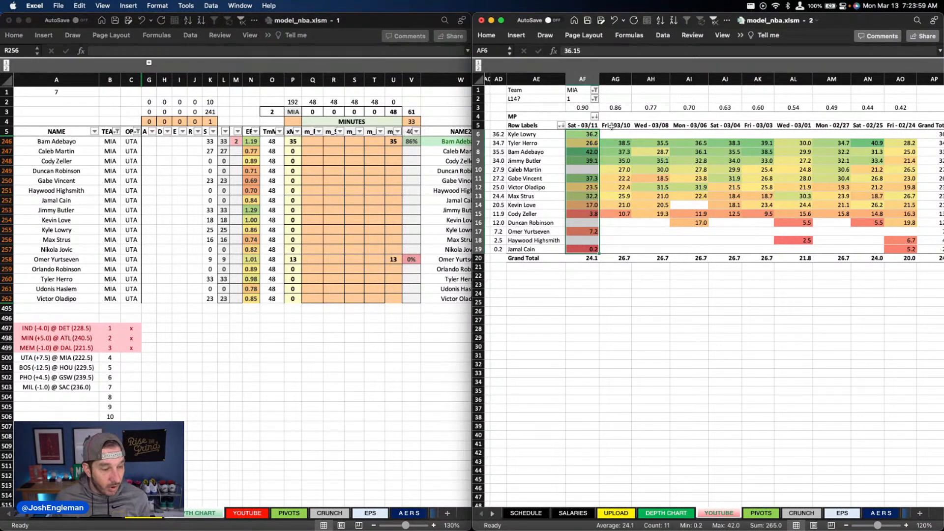
click(346, 261)
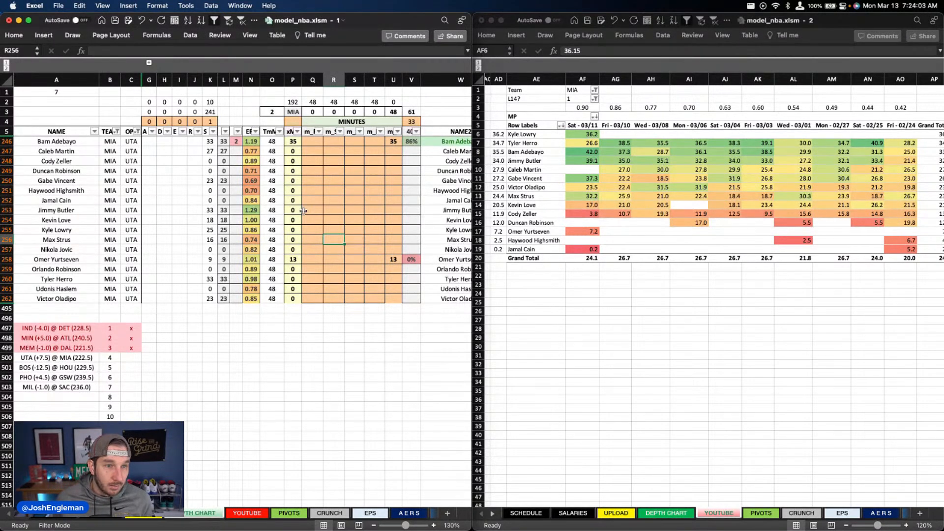
Step: Project Gabe Vincent for 28 minutes in column Q and Kyle Lowry for 20 in column Q plus 8 in column R
click(307, 182)
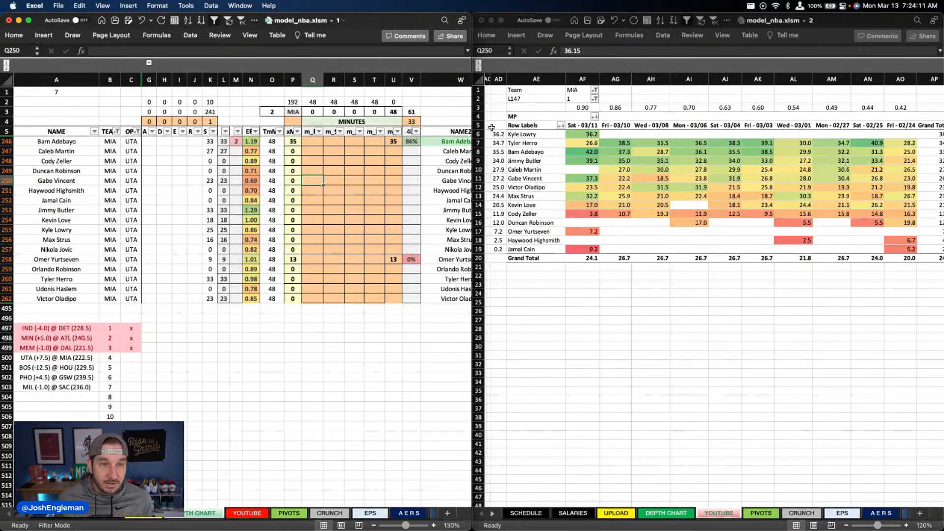
text(28)
key(Return)
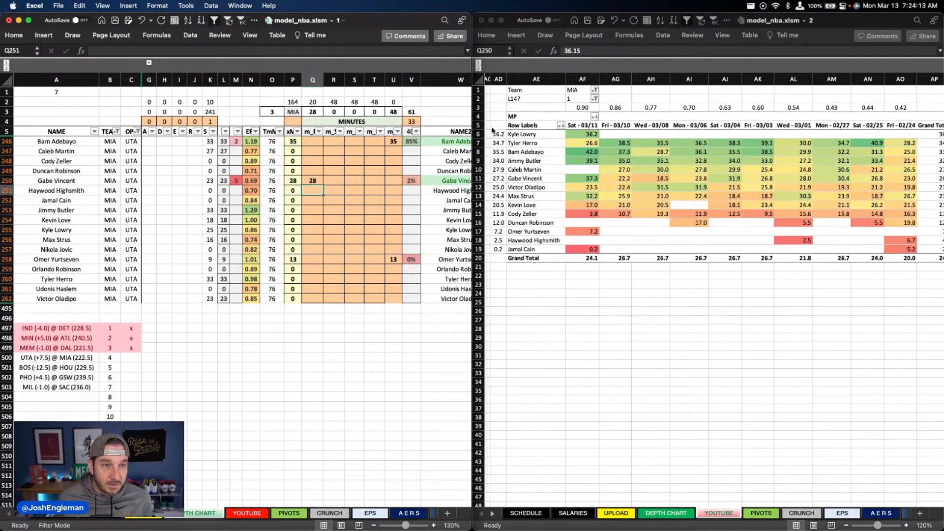
key(Down)
key(Down)
key(Down)
key(Down)
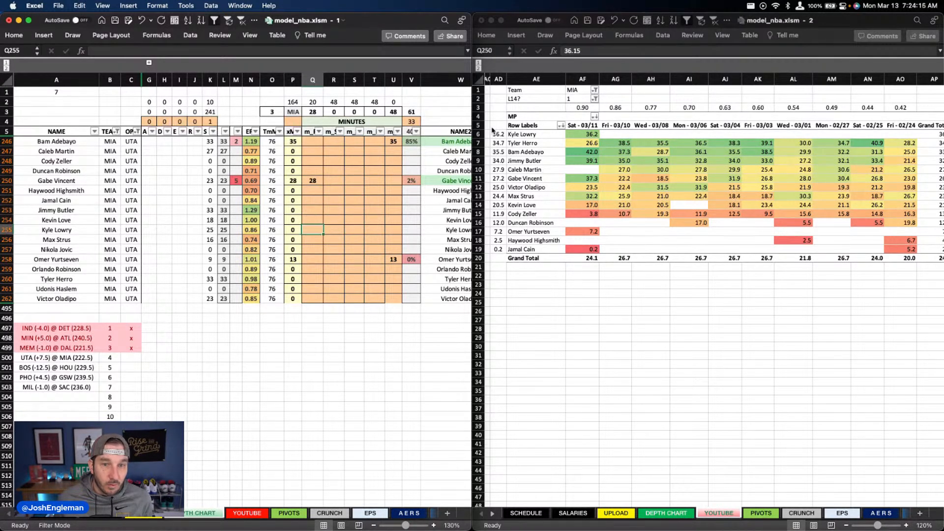
text(20)
key(Tab)
text(8)
key(Down)
key(Down)
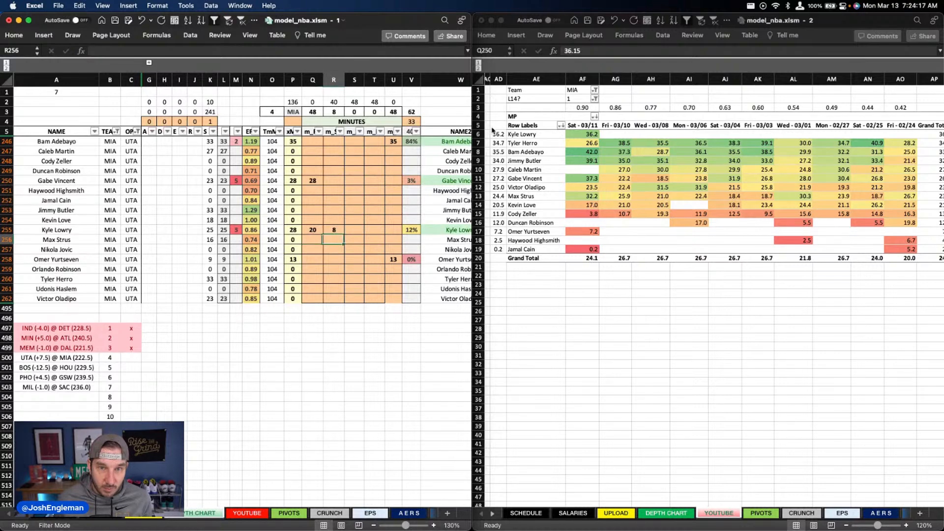
Step: Project Victor Oladipo for 24 minutes in column R
key(Down)
key(Down)
key(Down)
key(Down)
key(Down)
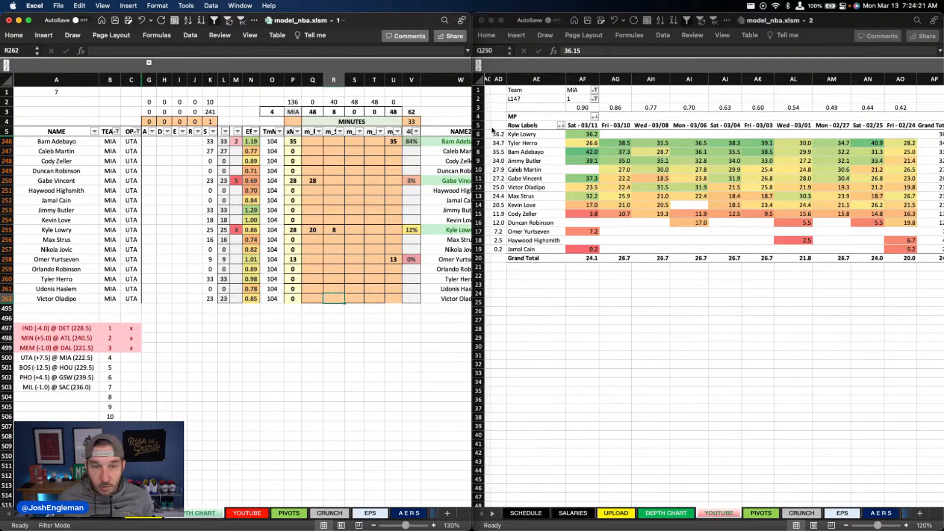
text(24)
key(Return)
Step: Split Tyler Herro's projected minutes into 16 in column R and 18 in column S
key(Up)
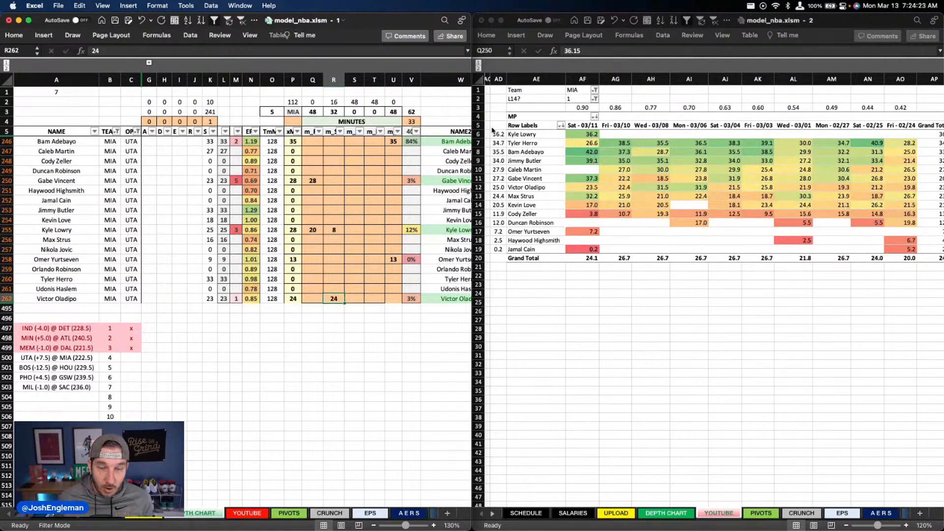
key(Up)
key(Up)
key(Up)
key(Right)
key(Left)
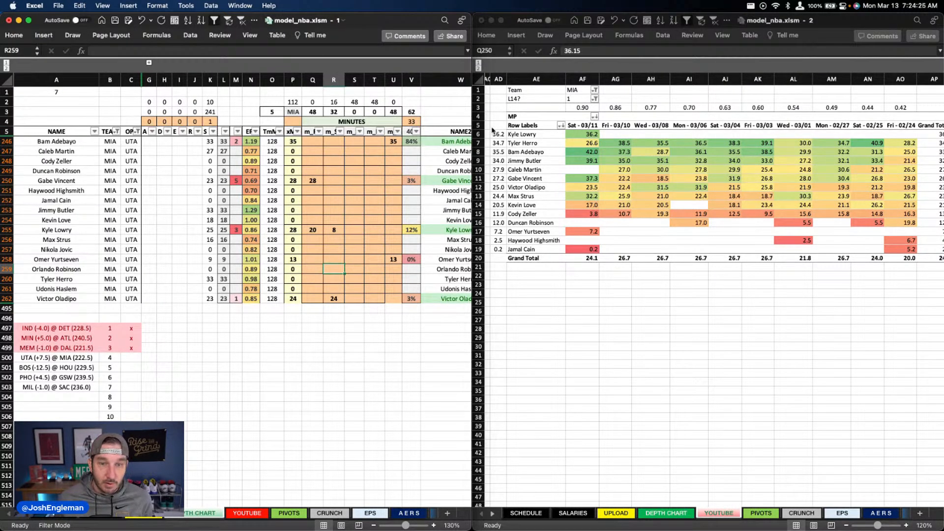
key(Down)
text(16)
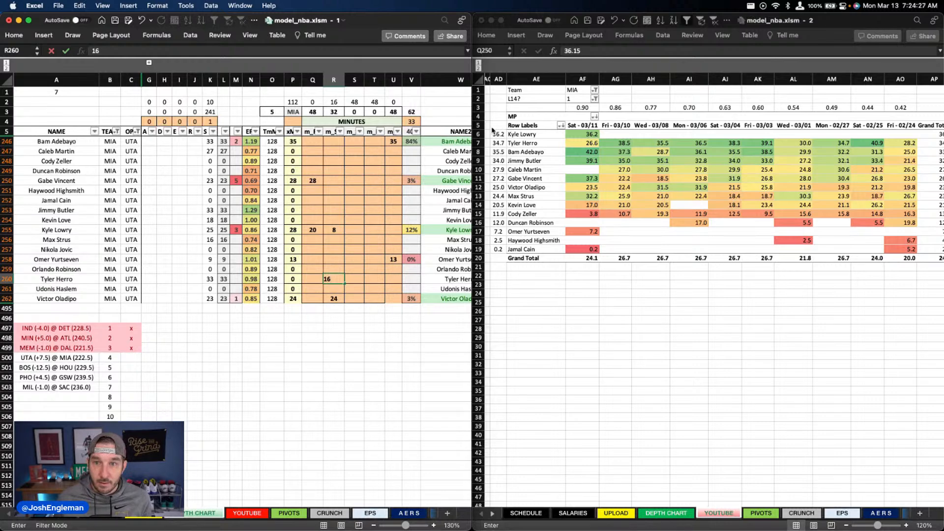
key(Right)
text(18)
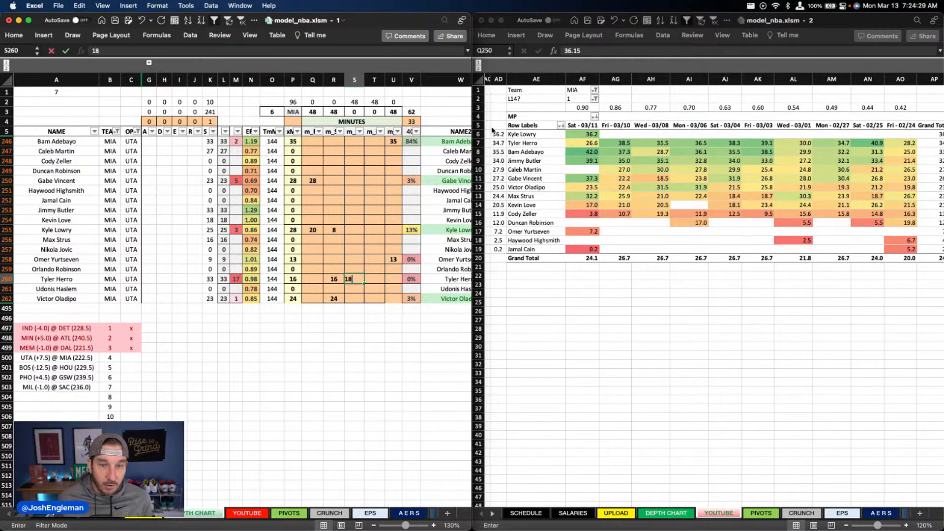
key(Left)
key(Right)
Step: Project Max Strus for 18 minutes in column S
key(Up)
key(Up)
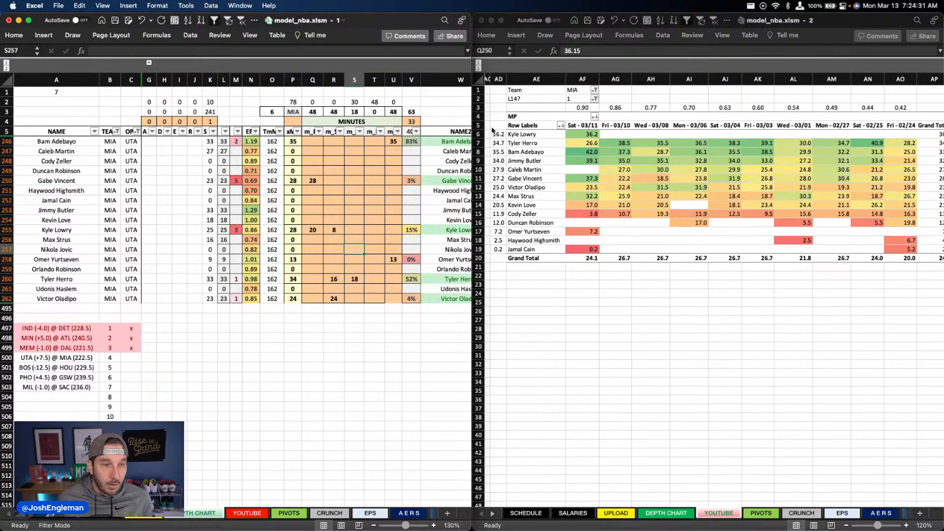
key(Up)
key(Up)
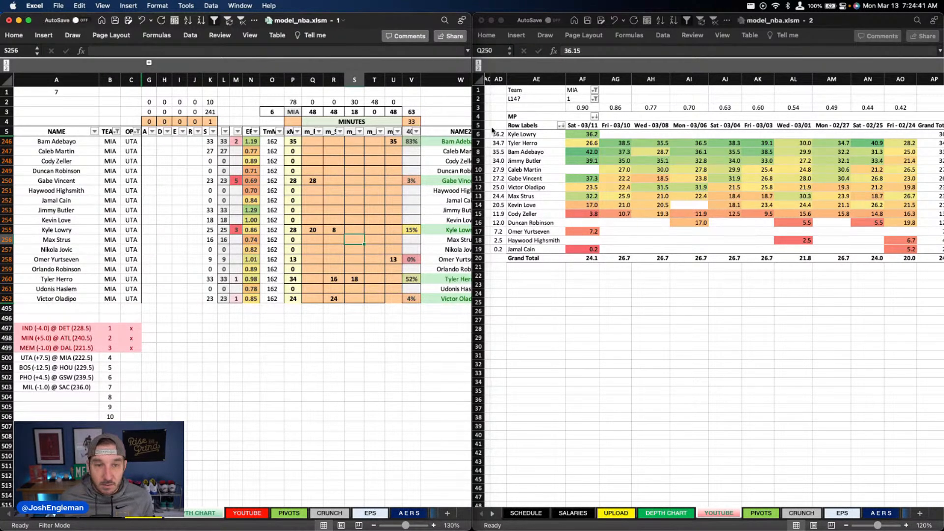
text(18)
key(Return)
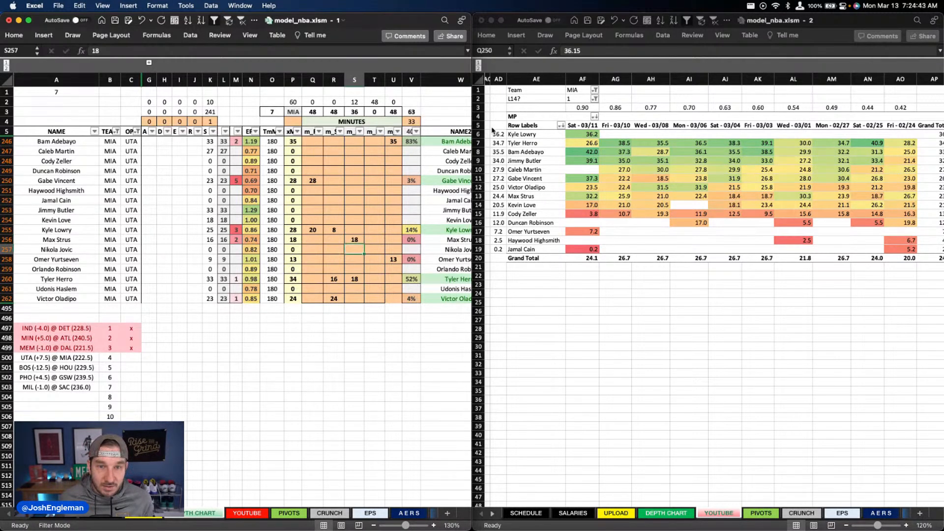
Step: Split Jimmy Butler's projected minutes into 12 in column S and 22 in column T
key(Up)
key(Up)
key(Up)
key(Up)
text(12)
key(Tab)
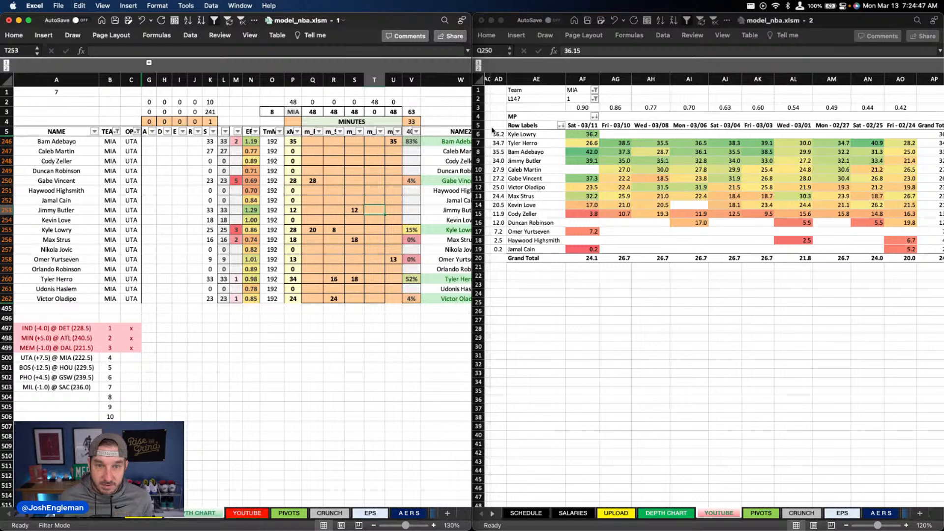
text(22)
key(Return)
Step: Project Caleb Martin for 26 minutes in column T
key(Up)
key(Up)
key(Up)
key(Up)
key(Up)
key(Up)
key(Up)
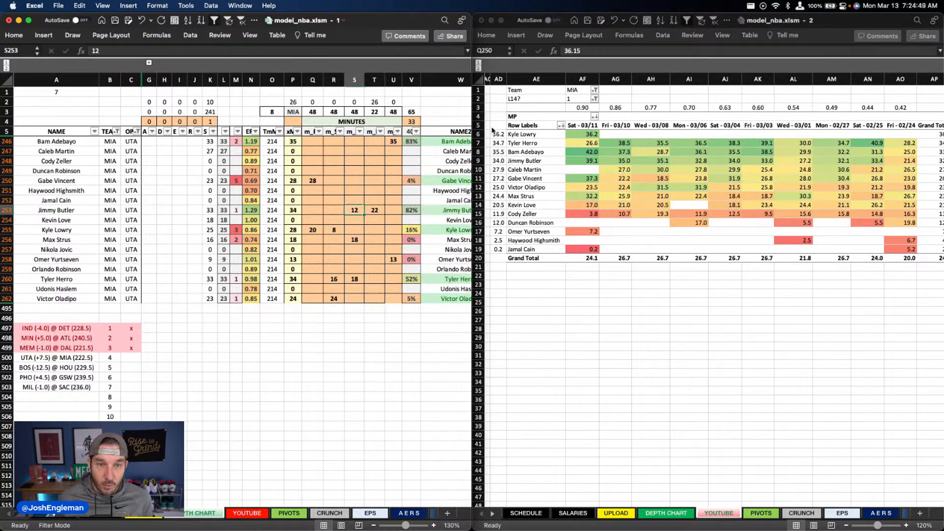
key(Right)
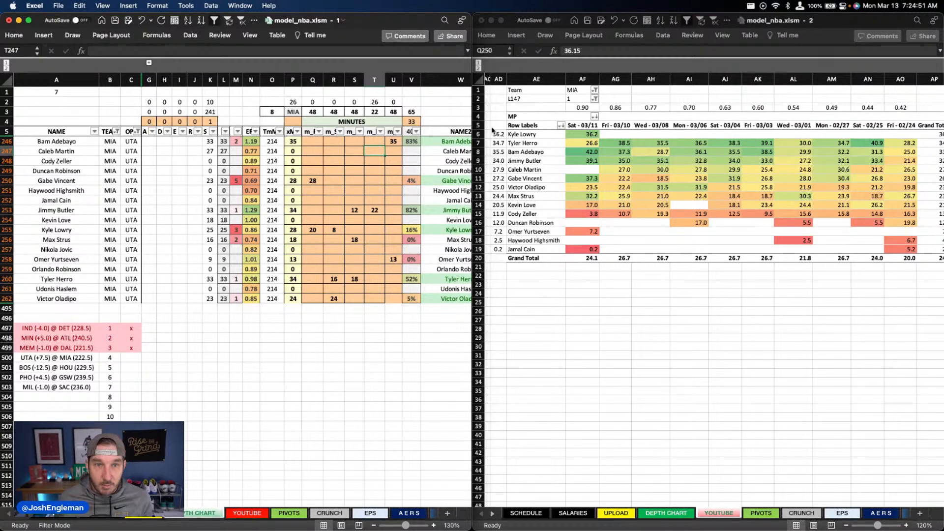
text(26)
key(Return)
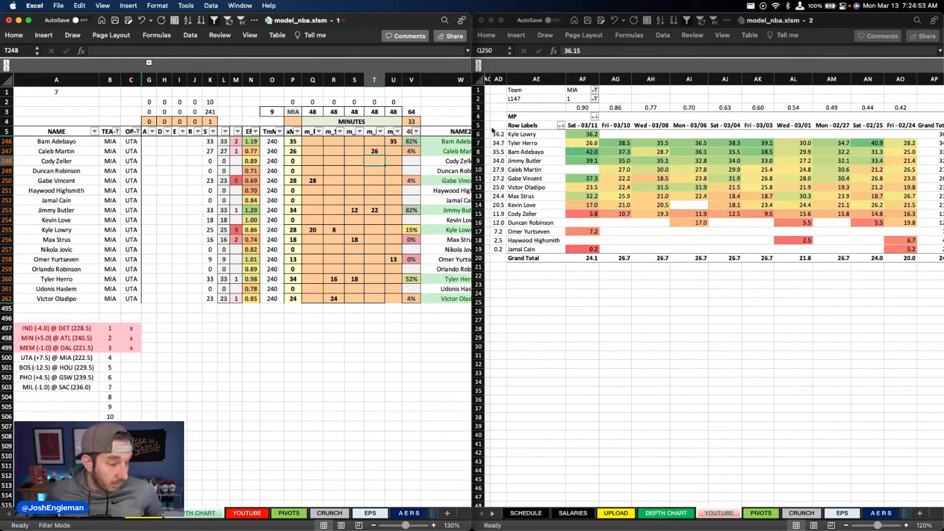
Step: Clear all override values in columns X through AA for the Miami players from Bam Adebayo down to Victor Oladipo
scroll(288, 222, right, 3)
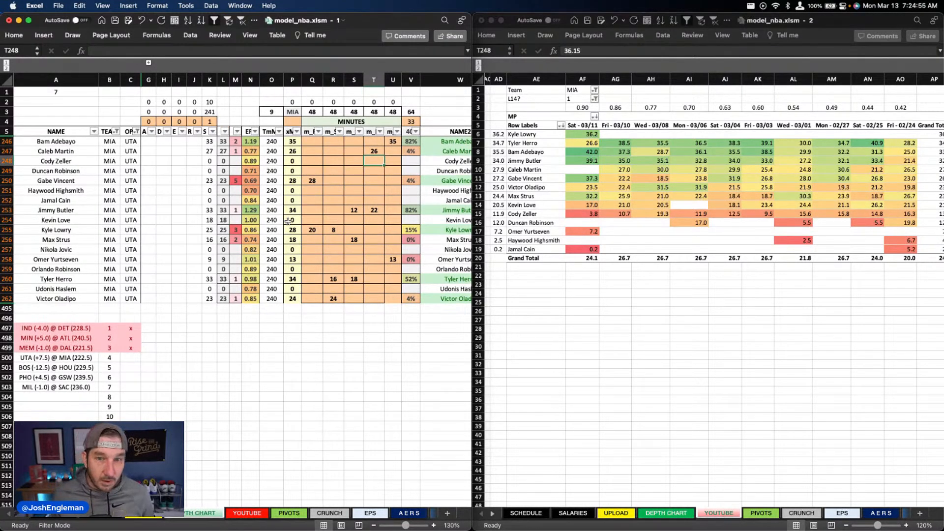
scroll(288, 222, right, 3)
click(270, 219)
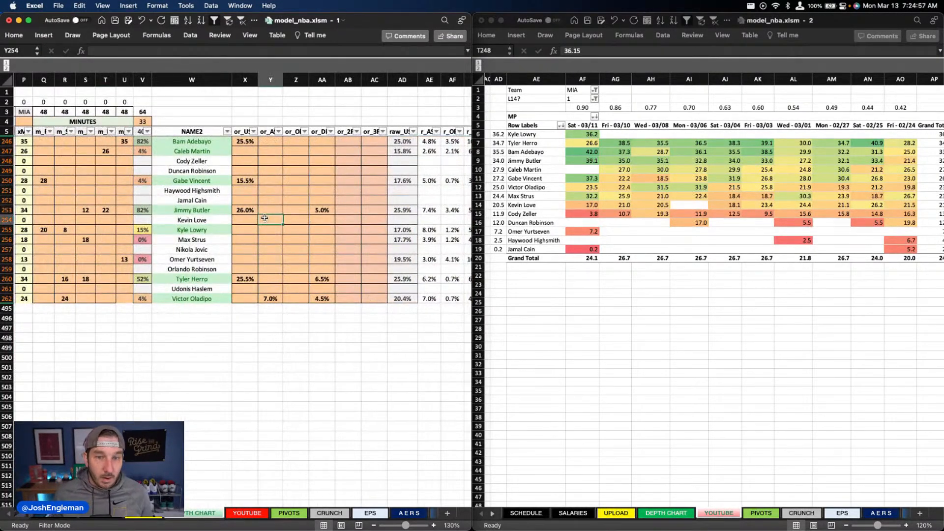
scroll(266, 216, right, 1)
scroll(253, 215, right, 3)
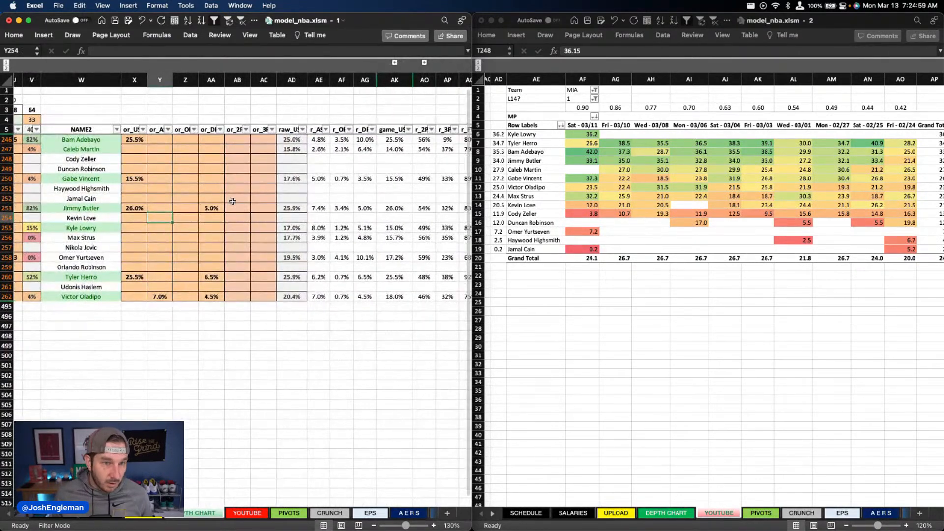
drag(134, 139, 215, 298)
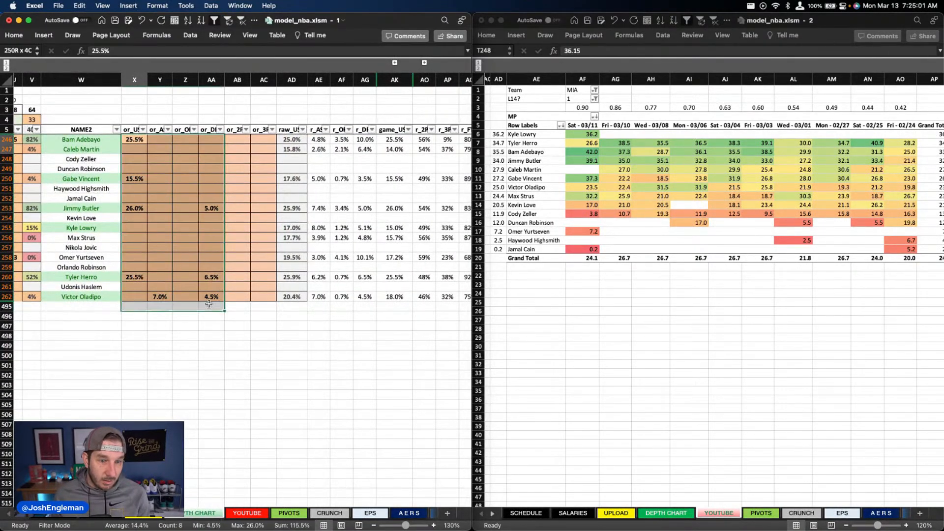
key(Delete)
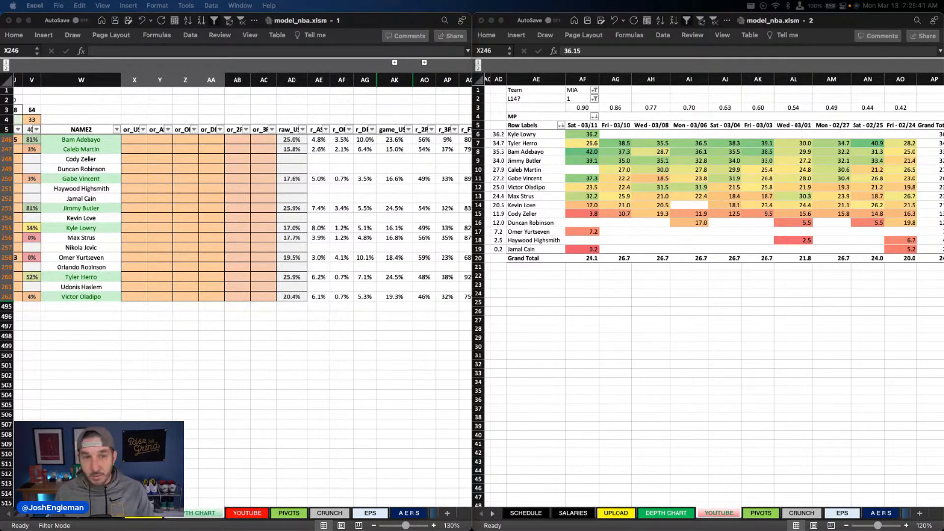
Step: Set the usage overrides in column X to 24.5% for Bam Adebayo and 14% for Caleb Martin
click(145, 139)
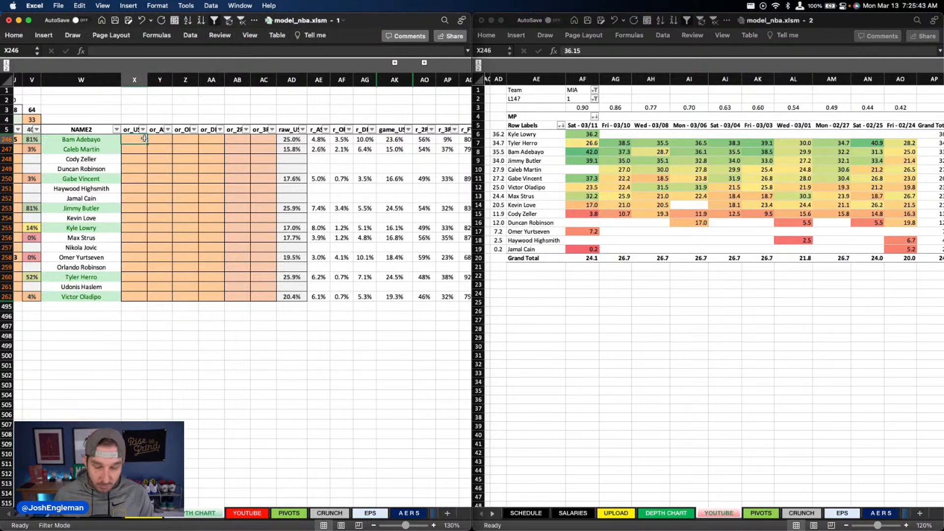
text(24.5)
key(Return)
key(Right)
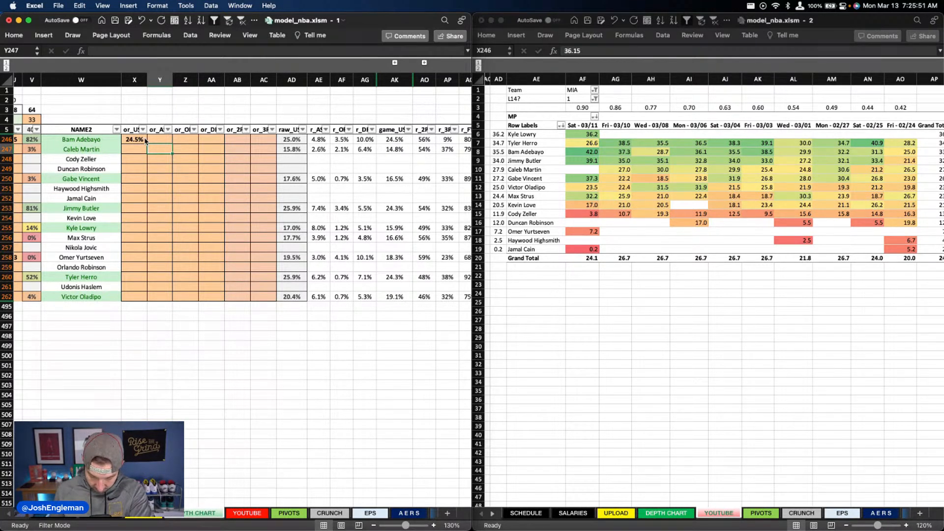
scroll(146, 141, down, 1)
click(142, 141)
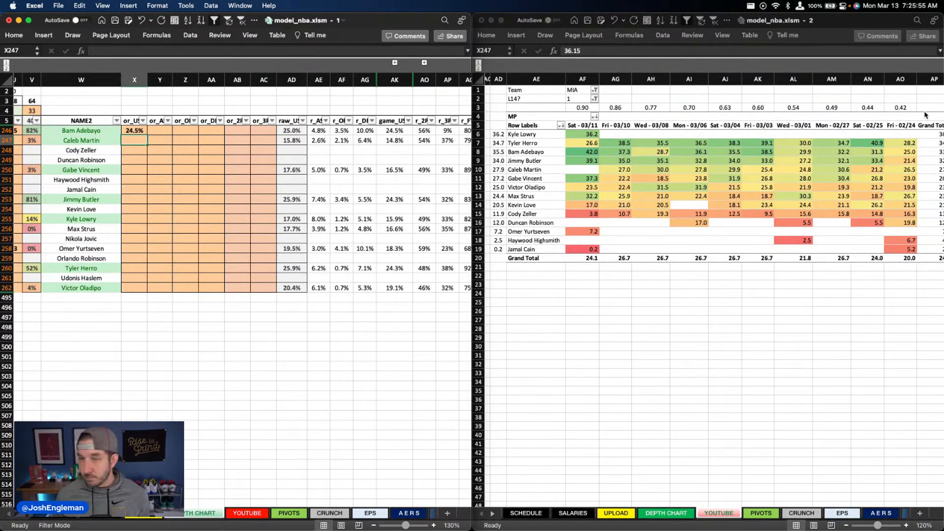
text(14)
key(Down)
key(Down)
key(Down)
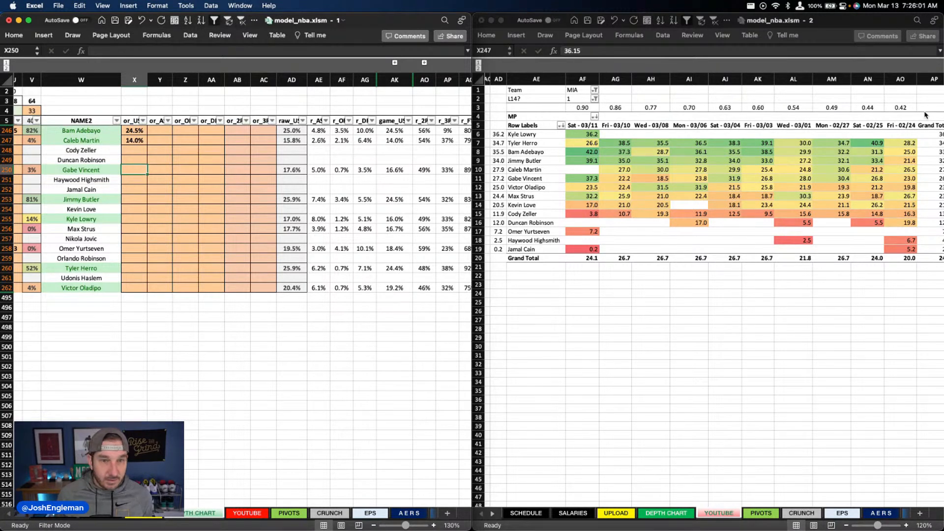
Step: Set Gabe Vincent's usage override in column X to 17.6%
text(17)
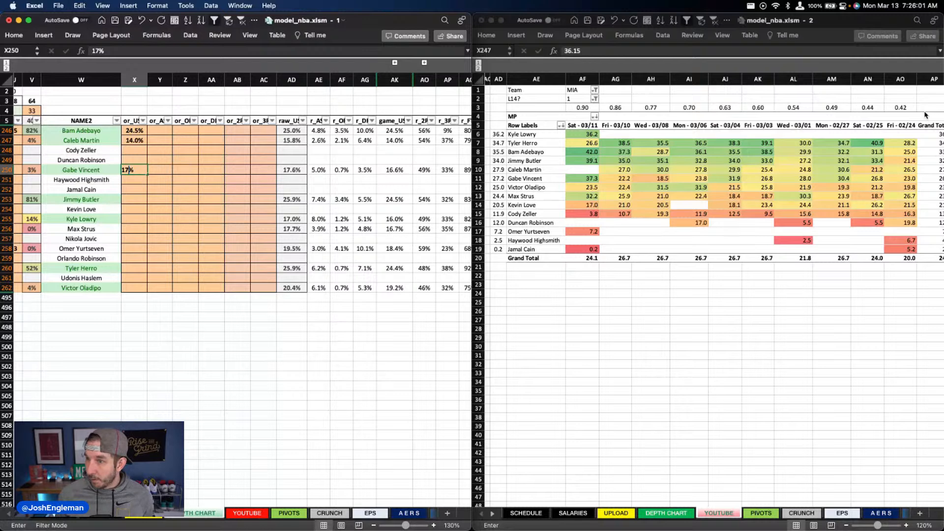
text(.6)
key(Down)
key(Down)
key(Down)
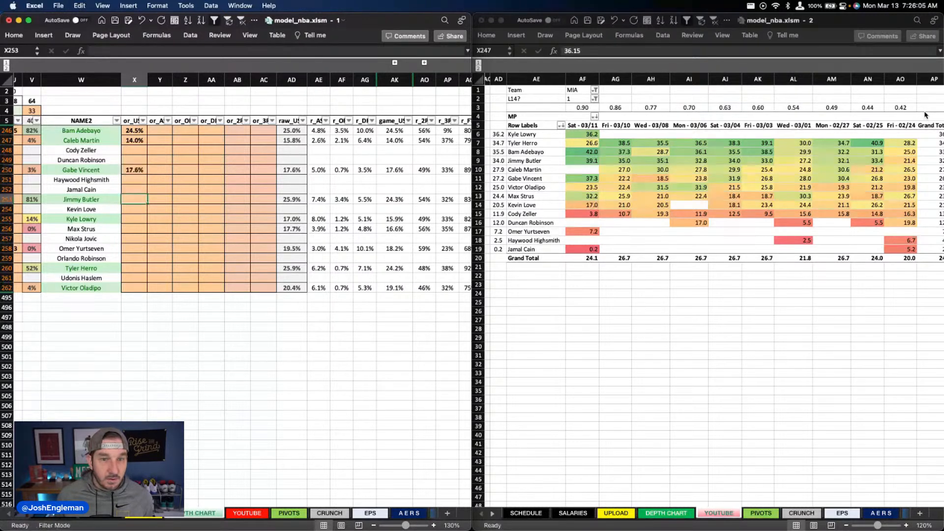
Step: Set the usage overrides in column X to 25.5% for Jimmy Butler and 15.5% for Kyle Lowry
text(25.5)
key(Down)
key(Down)
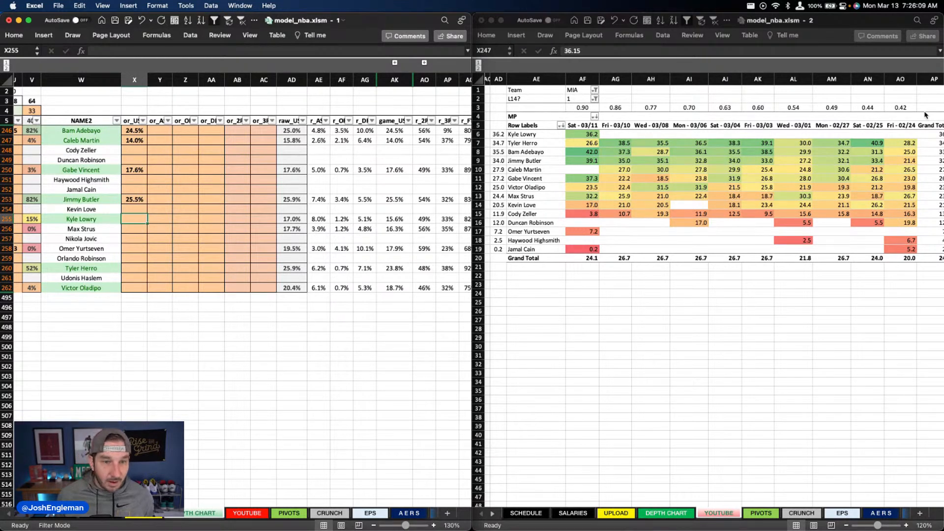
text(15.5)
key(Return)
key(Down)
key(Down)
key(Down)
key(Down)
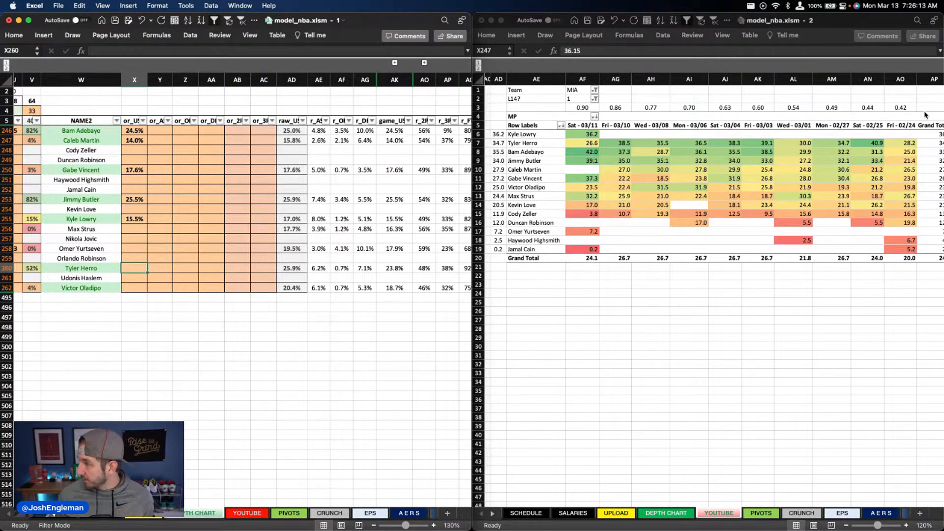
Step: Set the usage overrides in column X to 25.5% for Tyler Herro and 19% for Victor Oladipo
text(25.5)
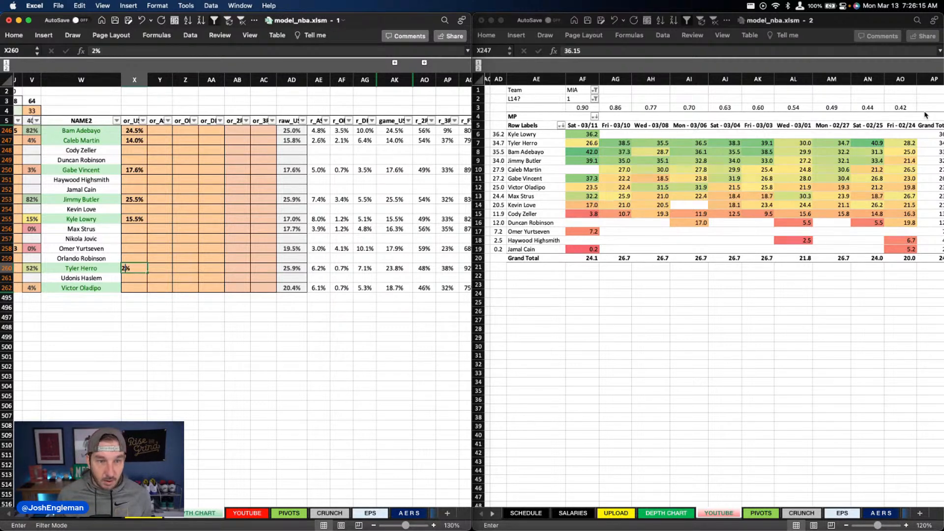
key(Return)
key(Down)
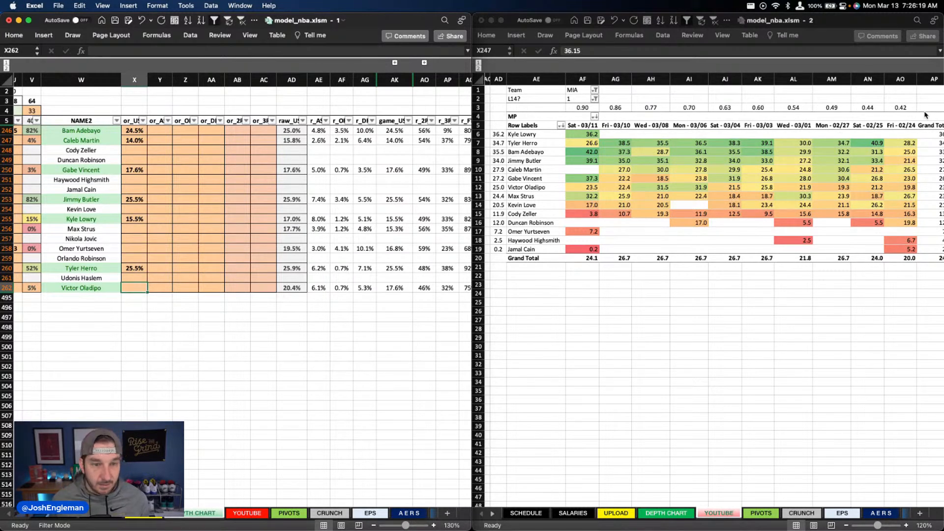
text(19)
key(Return)
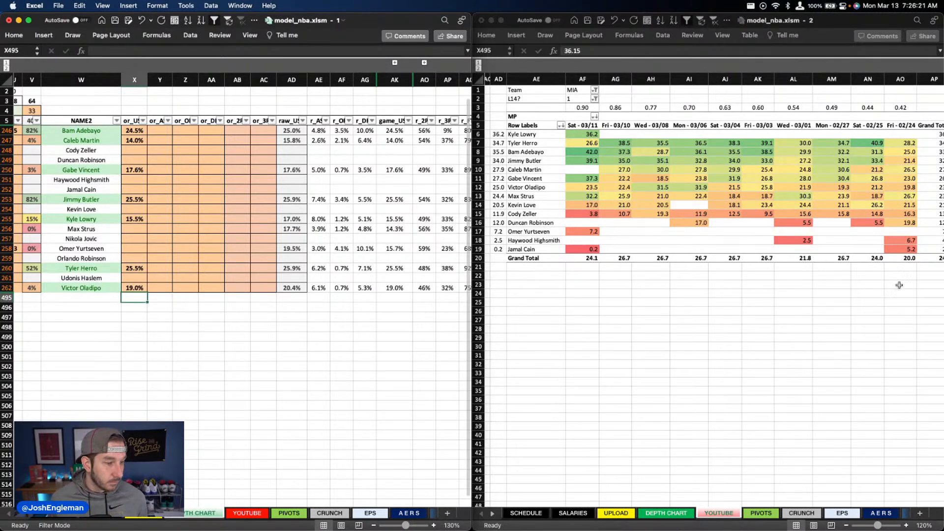
click(578, 92)
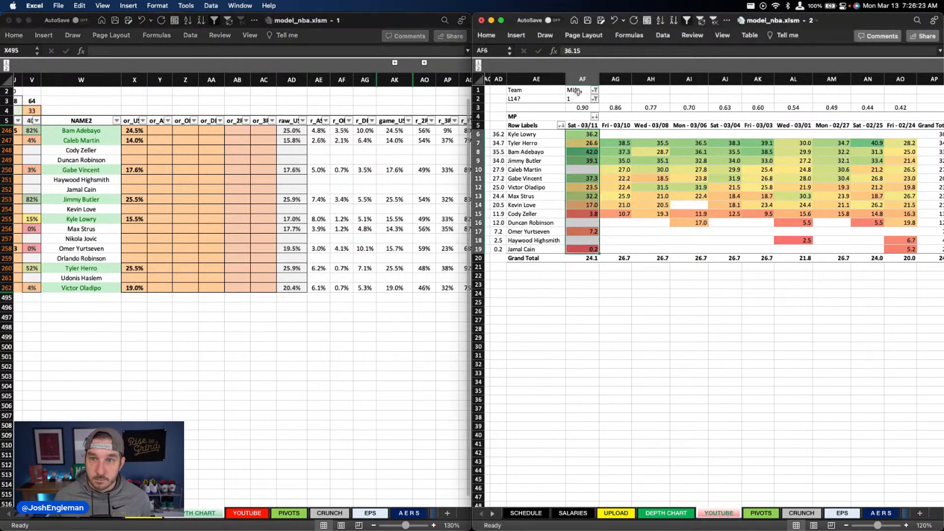
click(579, 92)
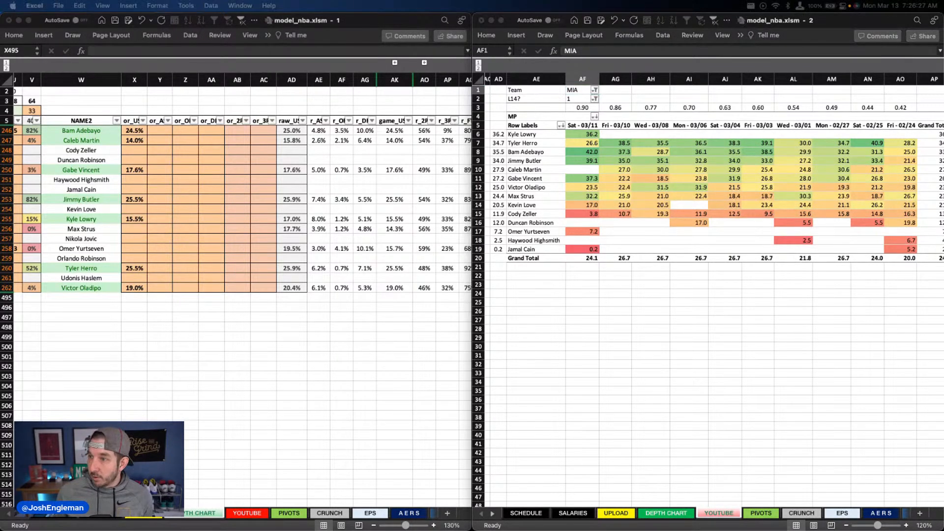
Step: Set Tyler Herro's assist override in column Y to 5.5%
click(297, 266)
click(161, 218)
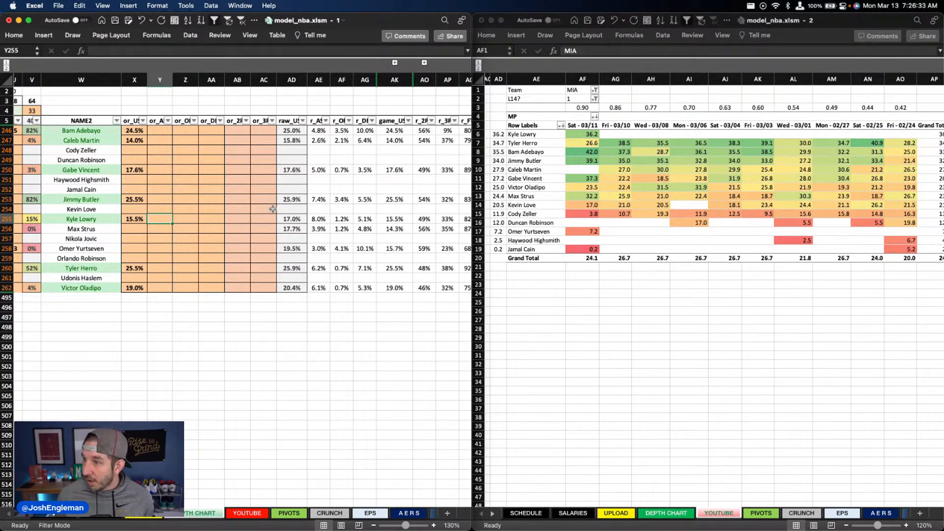
key(Down)
key(Down)
key(Down)
key(Down)
key(Down)
text(5)
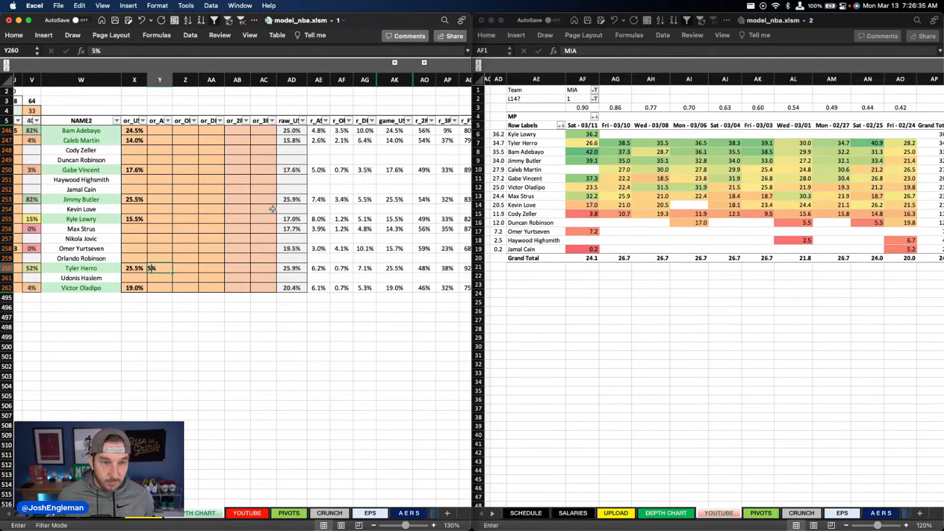
key(Return)
text(5)
key(Escape)
key(Up)
text(5.5)
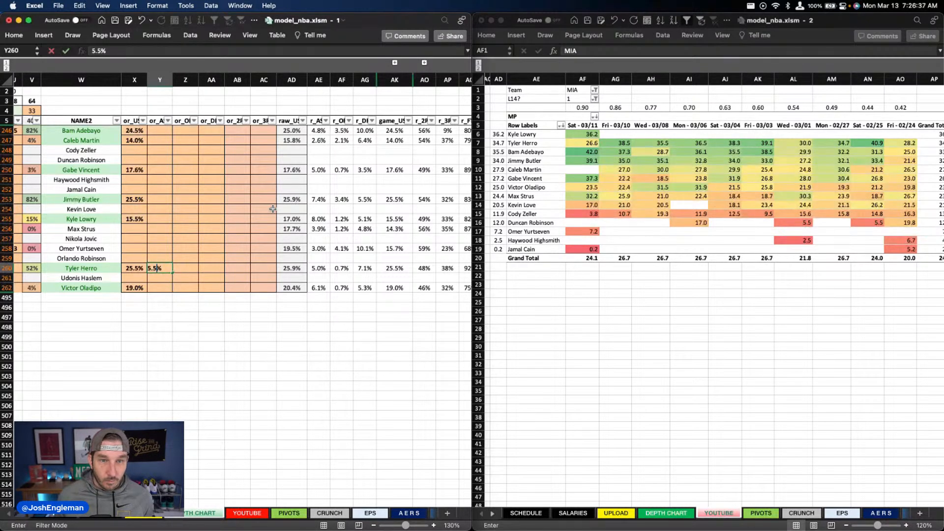
key(ctrl+Return)
Step: Set Jimmy Butler's assist override in column Y to 7%
key(Up)
key(Up)
key(Up)
key(Up)
key(Up)
key(Up)
key(Up)
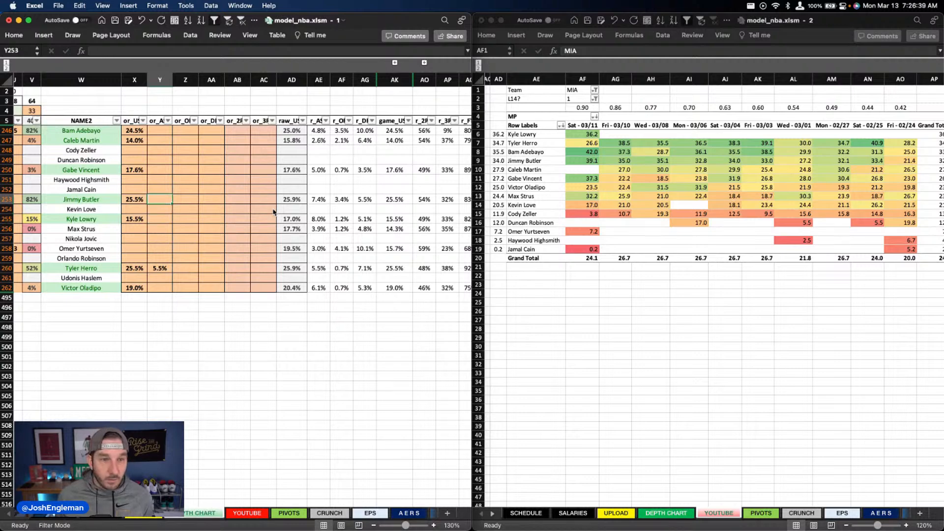
text(7)
key(Up)
key(Up)
key(Up)
key(Up)
key(Up)
key(Up)
key(Up)
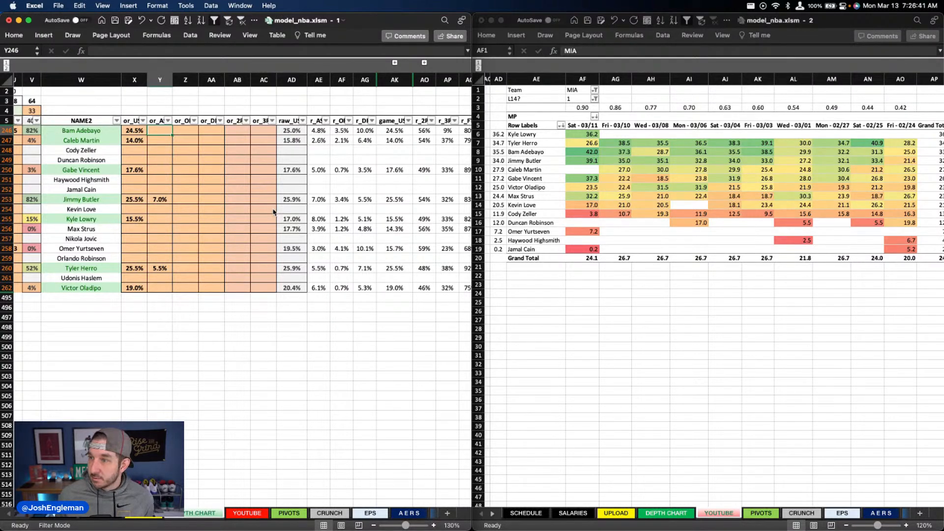
Step: Review Miami's rates, salaries, projected points, value and boom figures for DraftKings and FanDuel on the YOUTUBE sheet
scroll(208, 405, left, 10)
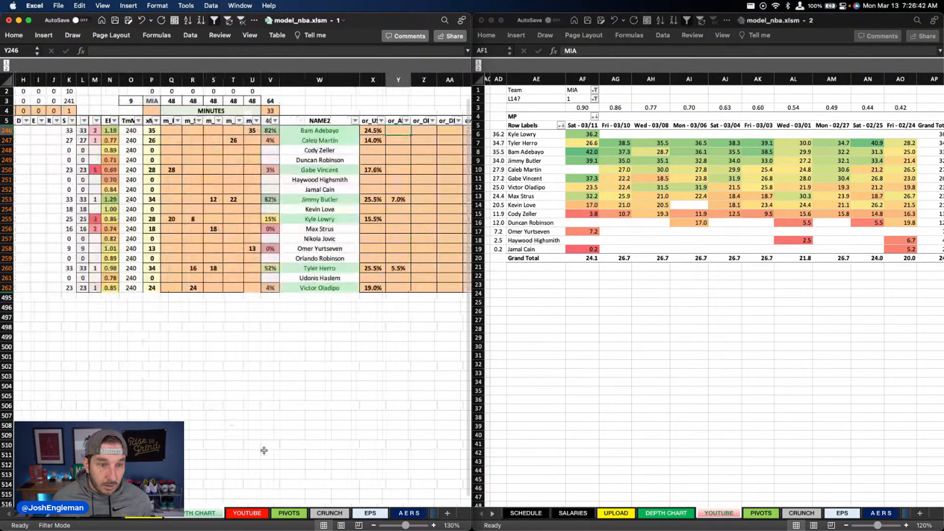
click(246, 513)
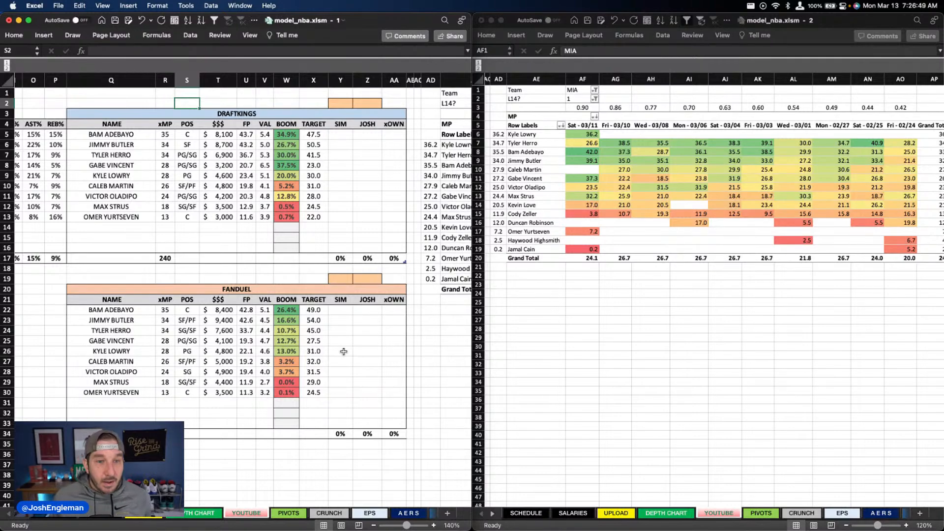
scroll(189, 329, left, 10)
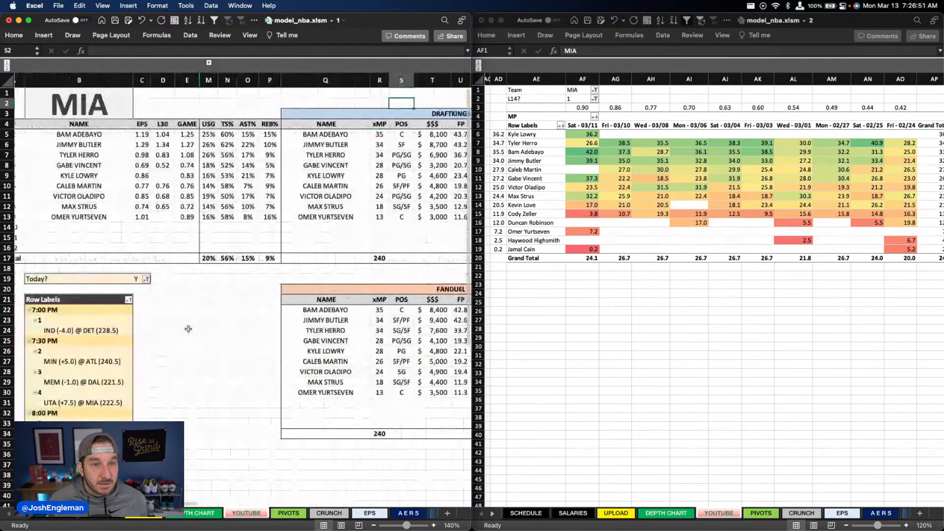
scroll(188, 329, right, 10)
scroll(208, 339, left, 8)
scroll(213, 332, right, 5)
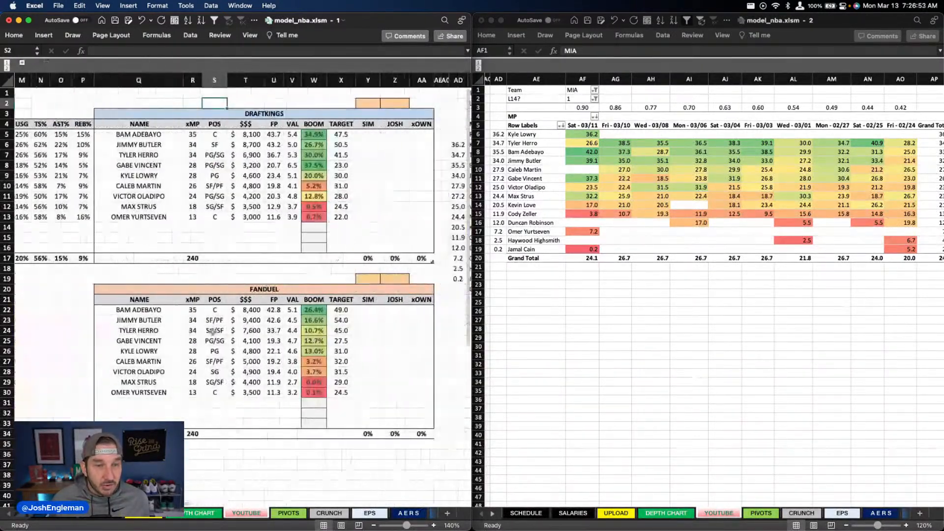
scroll(212, 331, right, 3)
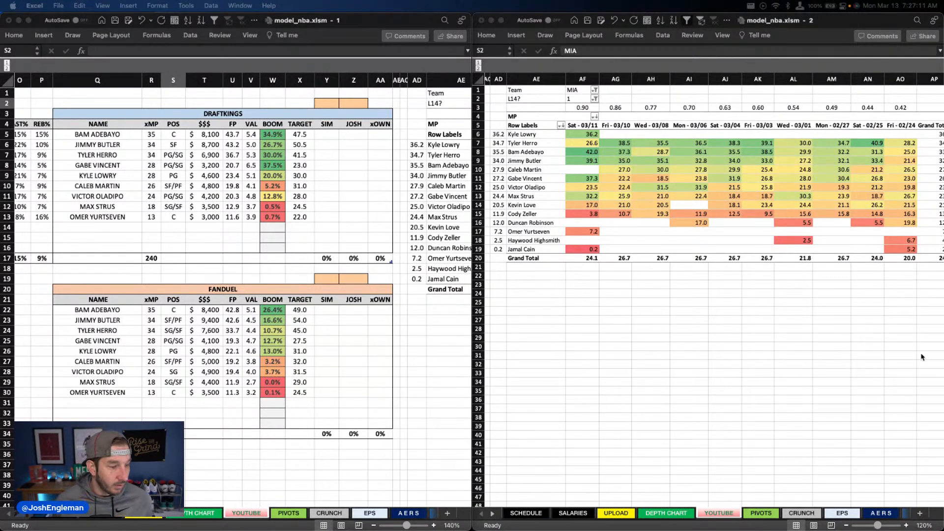
click(285, 202)
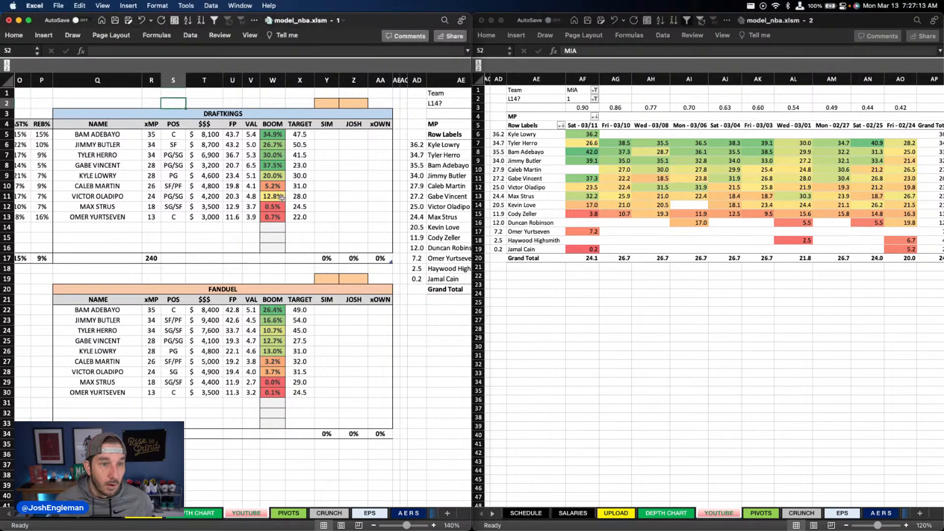
click(273, 166)
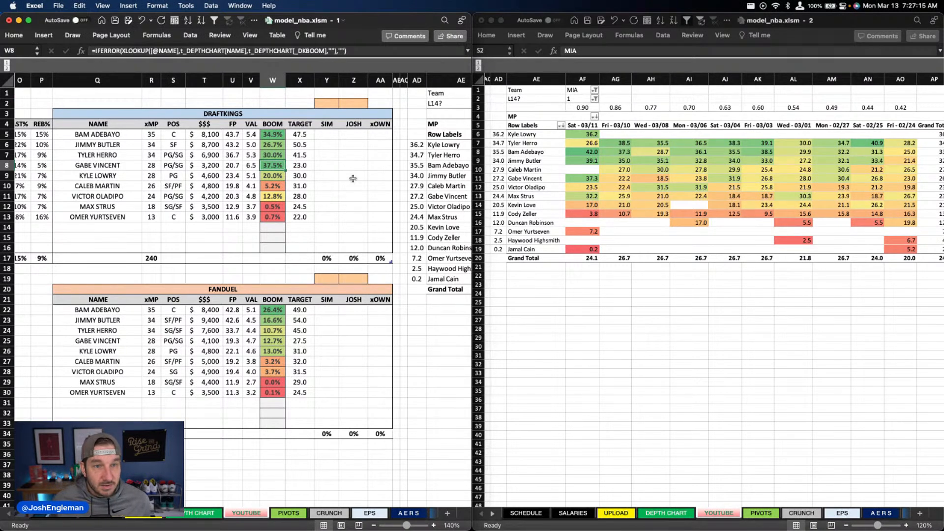
click(220, 136)
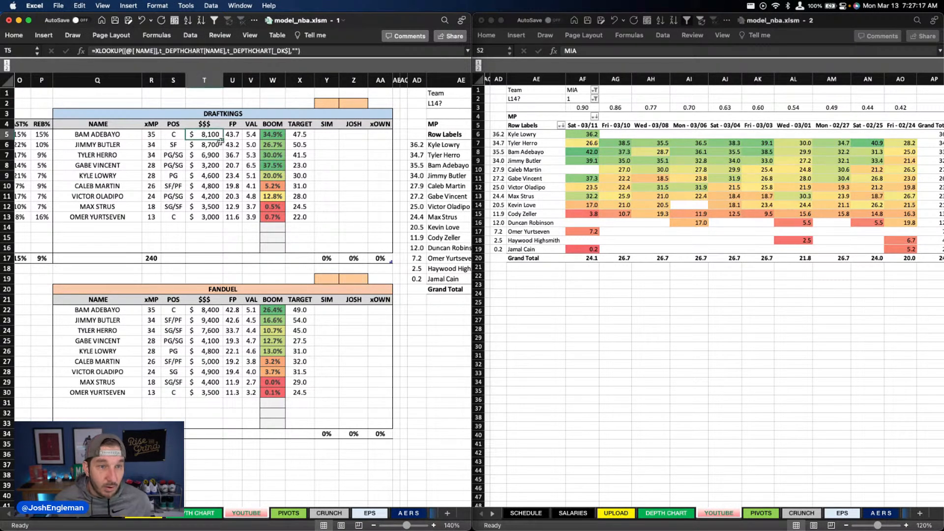
click(203, 154)
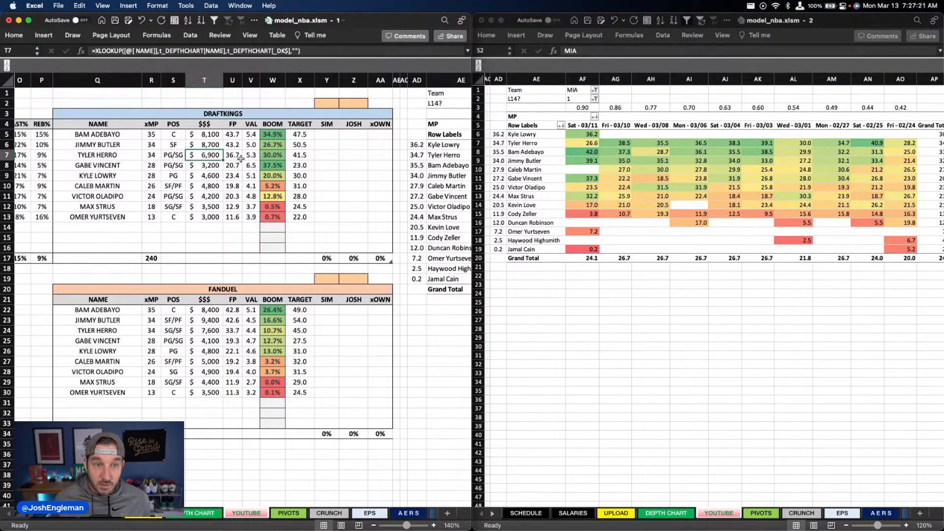
scroll(242, 158, left, 5)
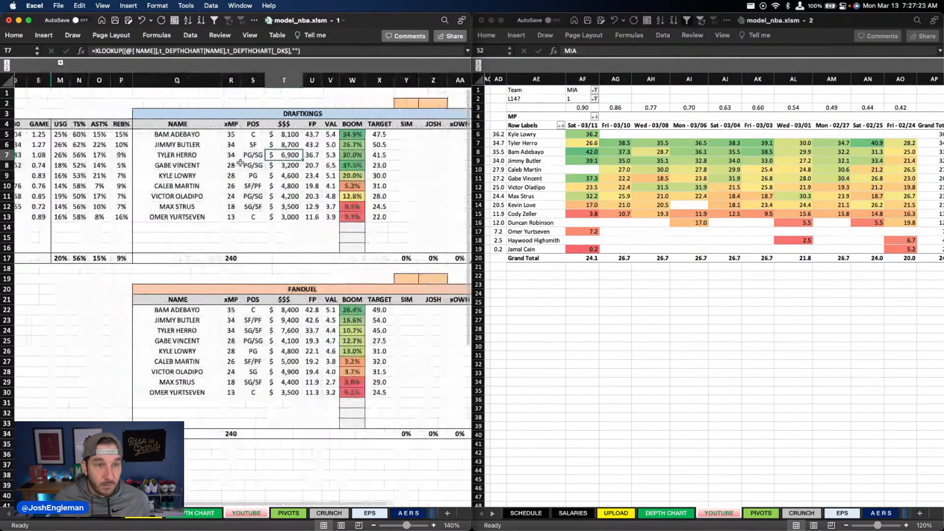
scroll(240, 163, left, 2)
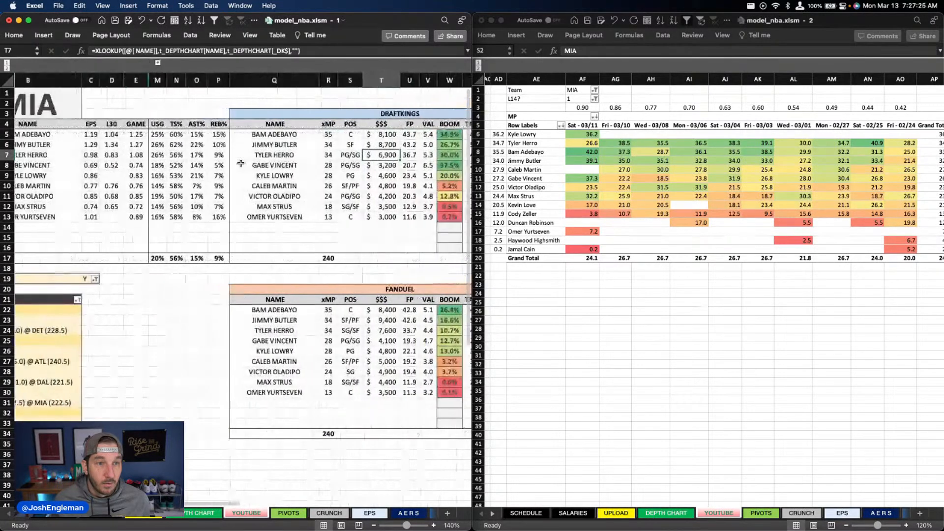
scroll(241, 164, right, 6)
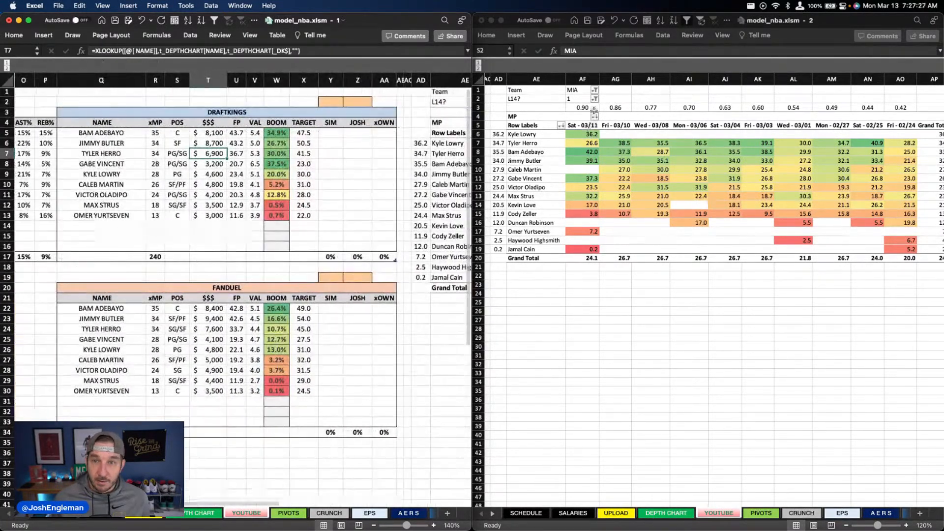
Step: Switch the YOUTUBE sheet's team filter to UTA and save the workbook
click(583, 90)
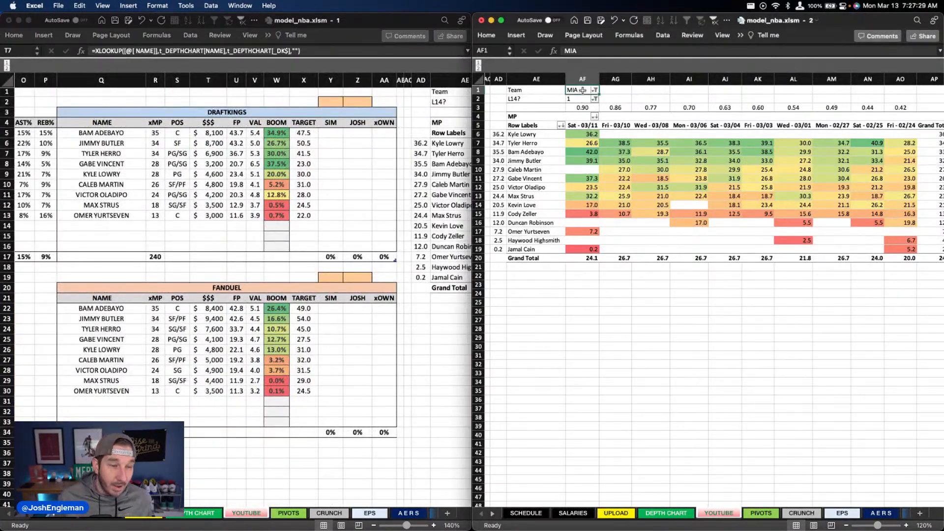
text(uta)
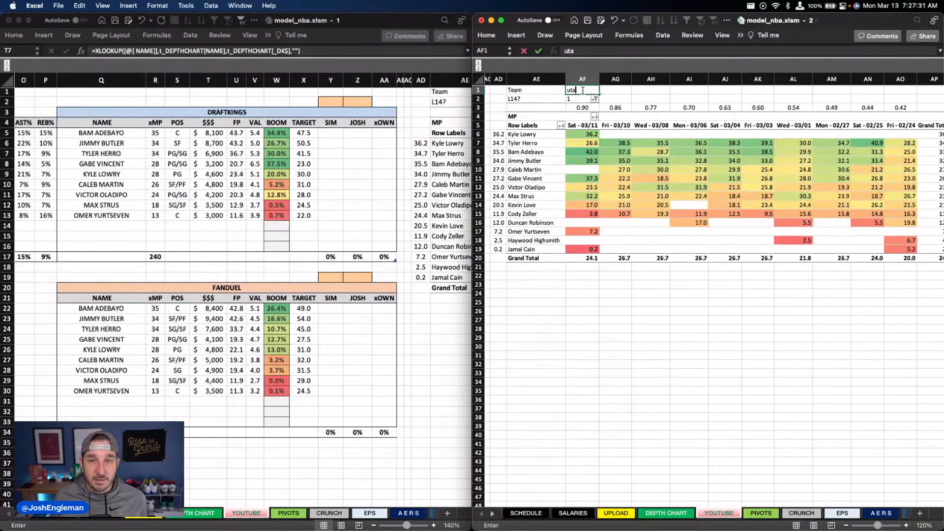
key(Return)
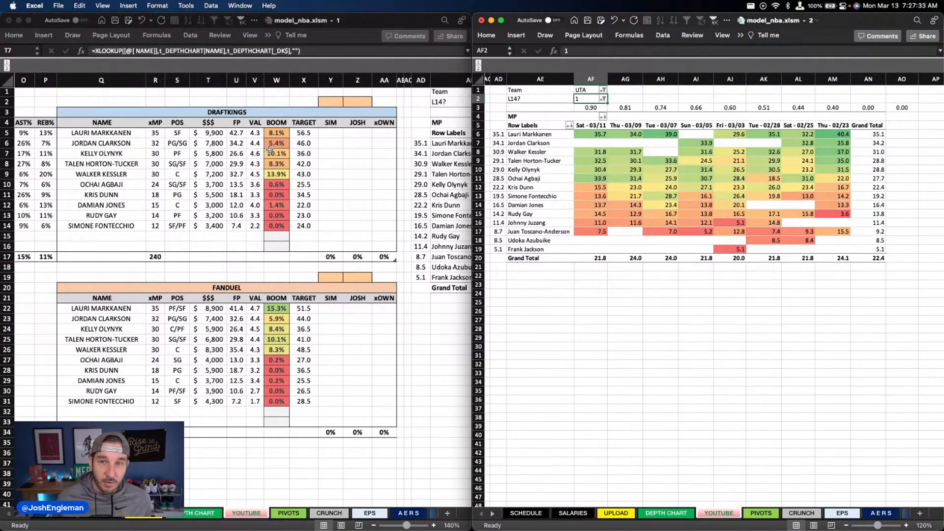
click(165, 15)
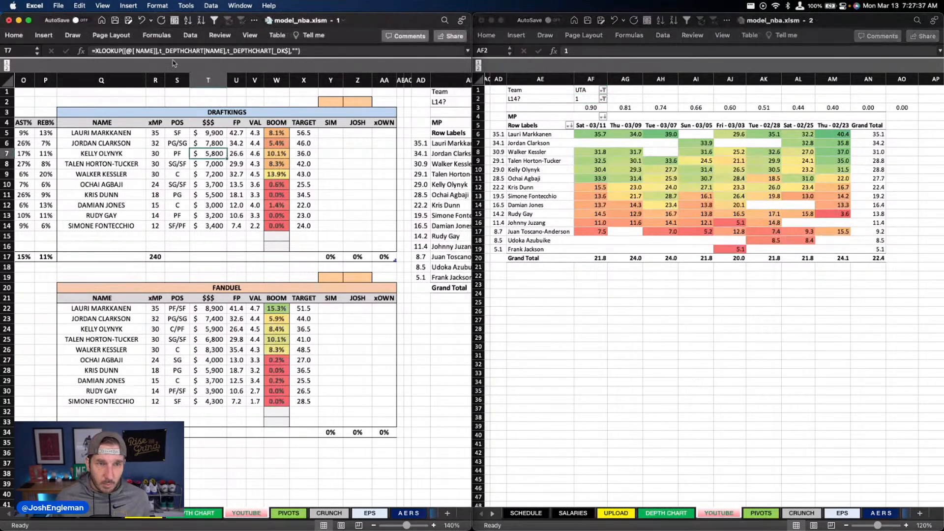
click(117, 21)
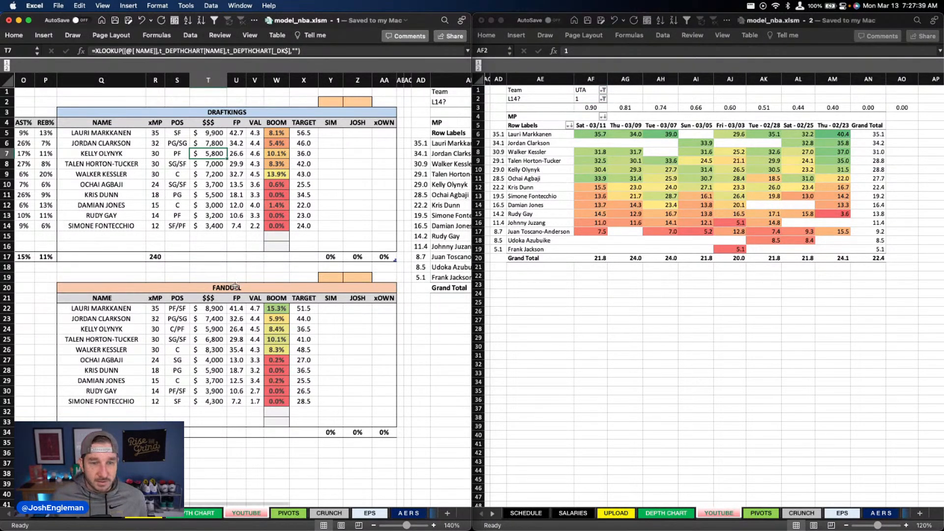
Step: Mark the UTA @ MIA game as done with an x in column C of the depth chart's game list
click(201, 516)
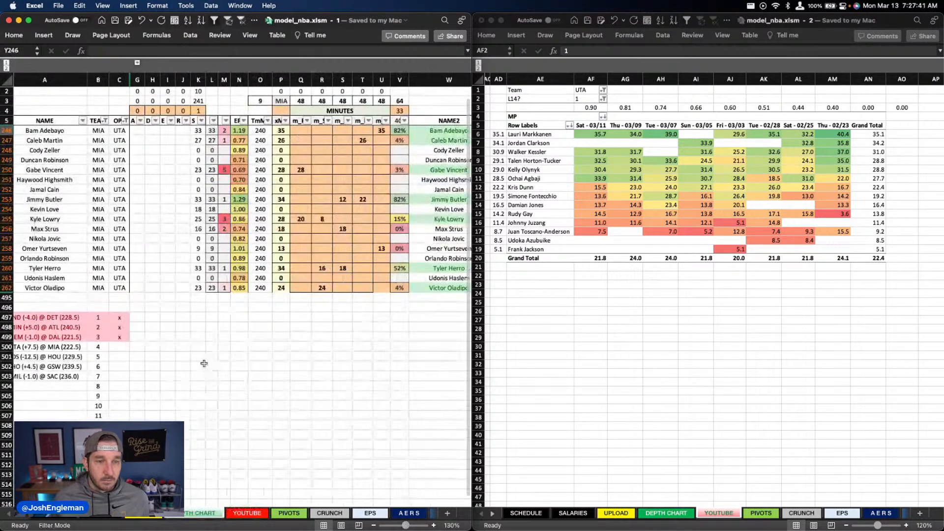
scroll(204, 362, left, 5)
click(131, 347)
text(x)
key(Tab)
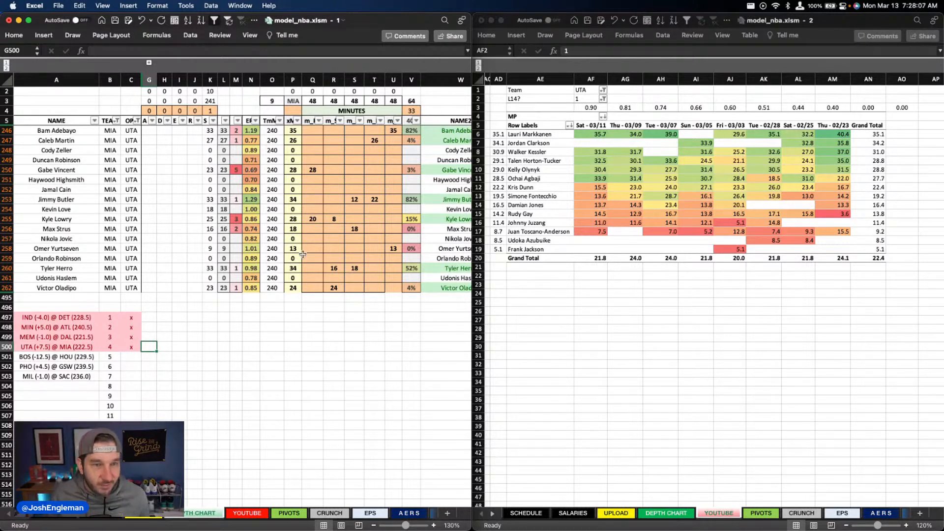
Step: Filter the depth chart's TEAM column to BOS
click(119, 121)
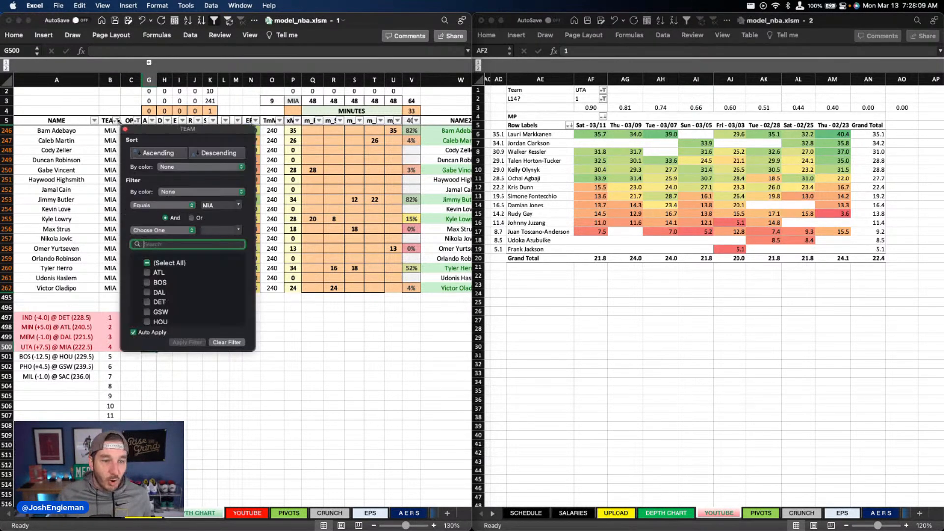
text(bos)
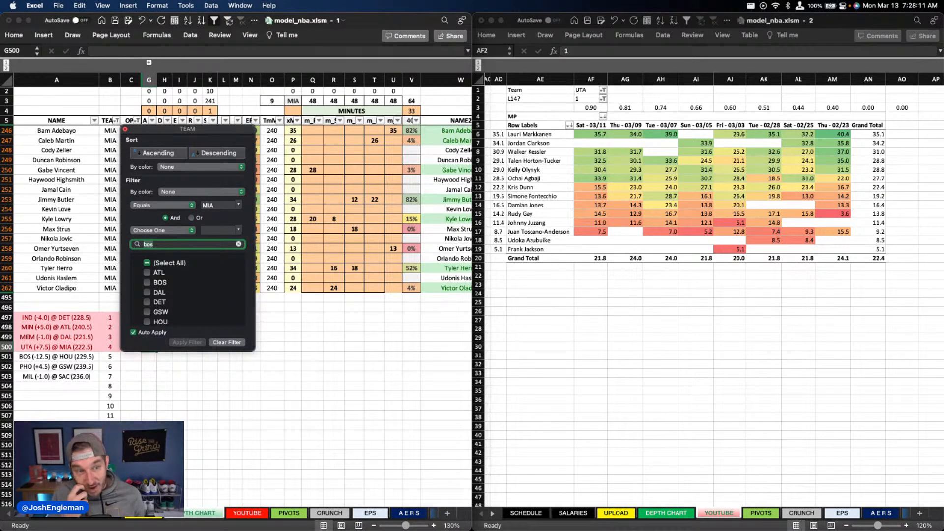
click(308, 217)
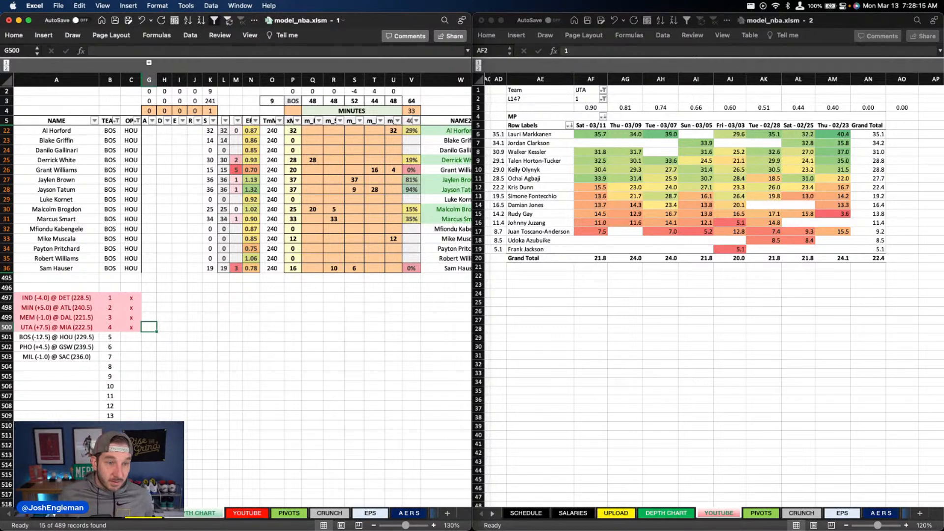
click(235, 288)
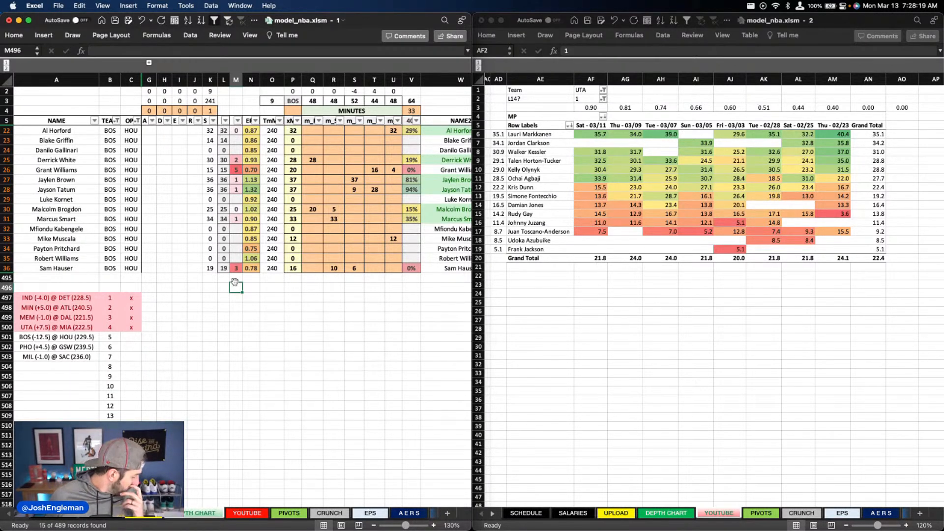
Step: Switch the YOUTUBE sheet's team filter to BOS to show Boston's recent minutes beside the depth chart
click(266, 218)
scroll(266, 219, up, 1)
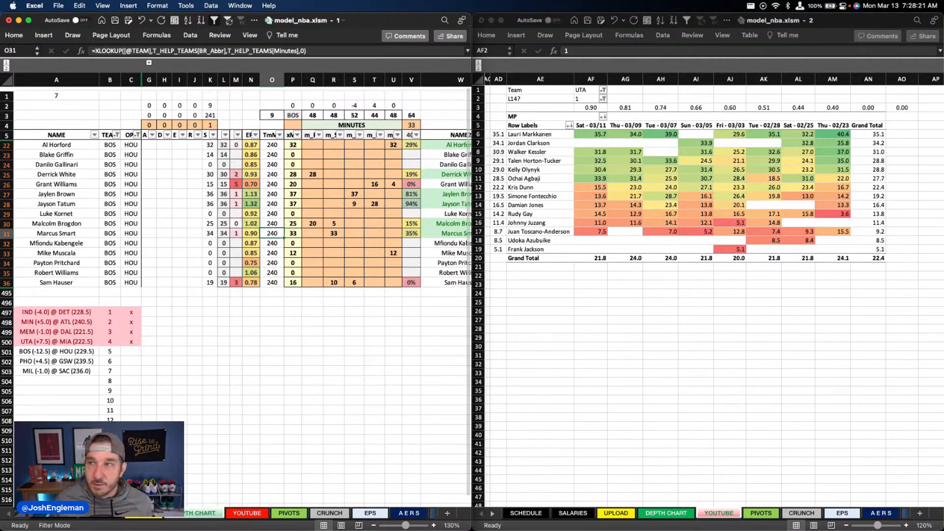
key(super+Tab)
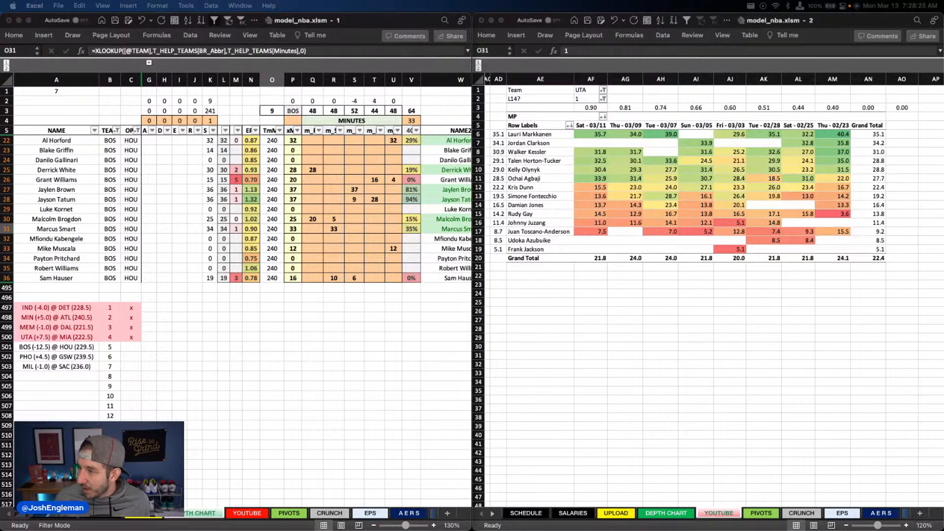
click(582, 90)
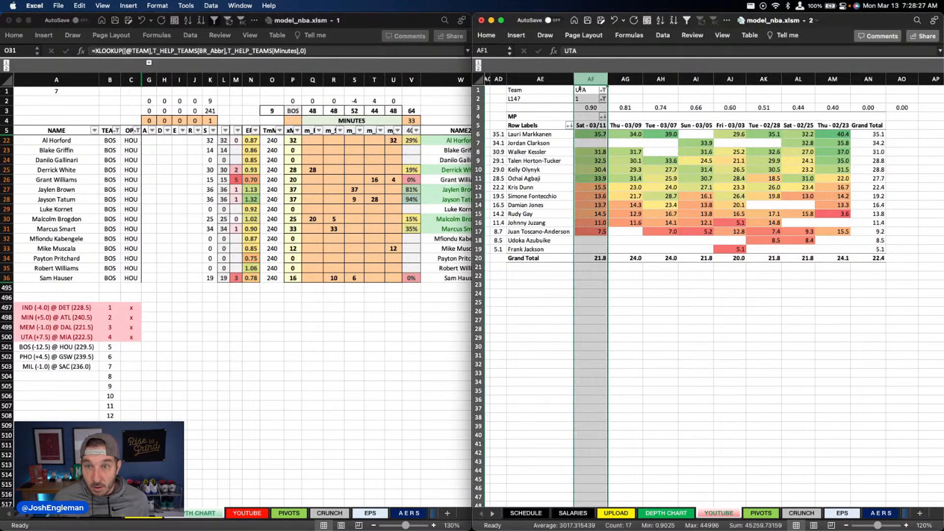
text(BOS)
key(Return)
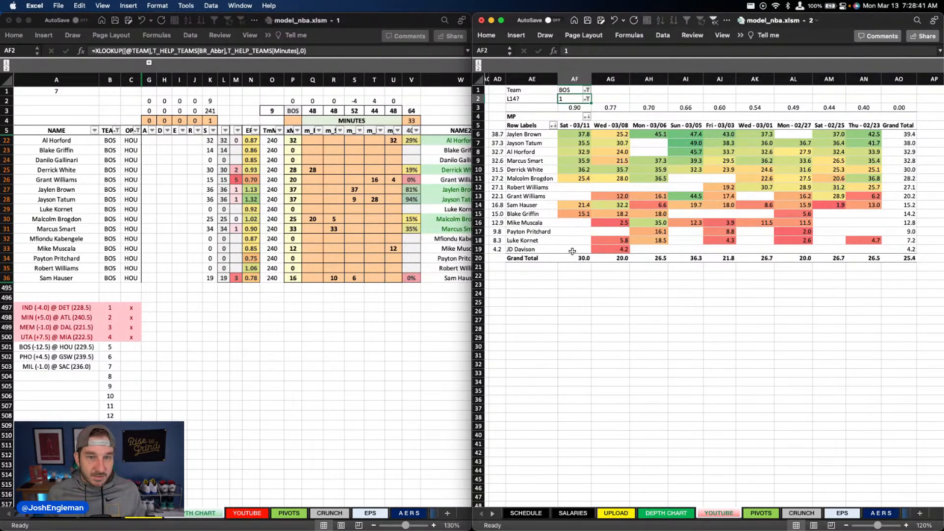
Step: Clear Mike Muscala's minutes in column U of the depth chart and give Blake Griffin 12 minutes there instead
click(326, 218)
click(311, 170)
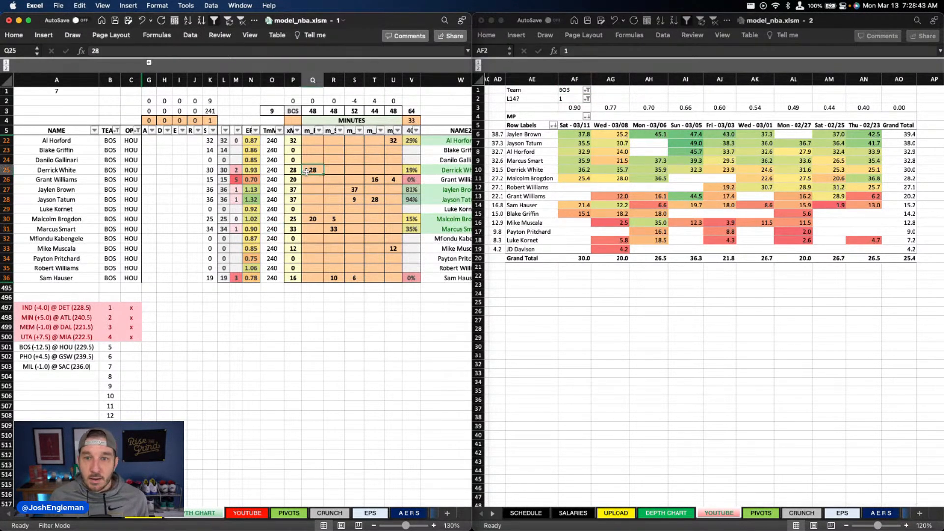
click(364, 197)
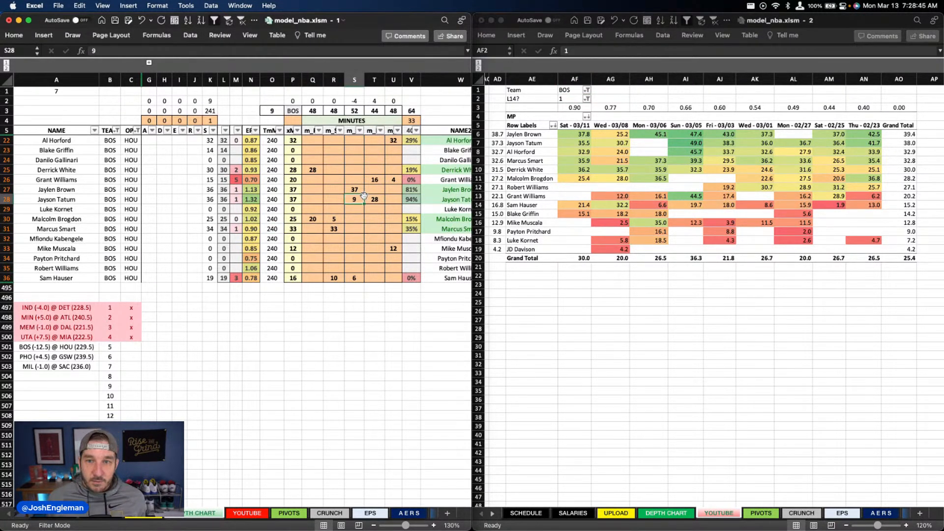
click(355, 190)
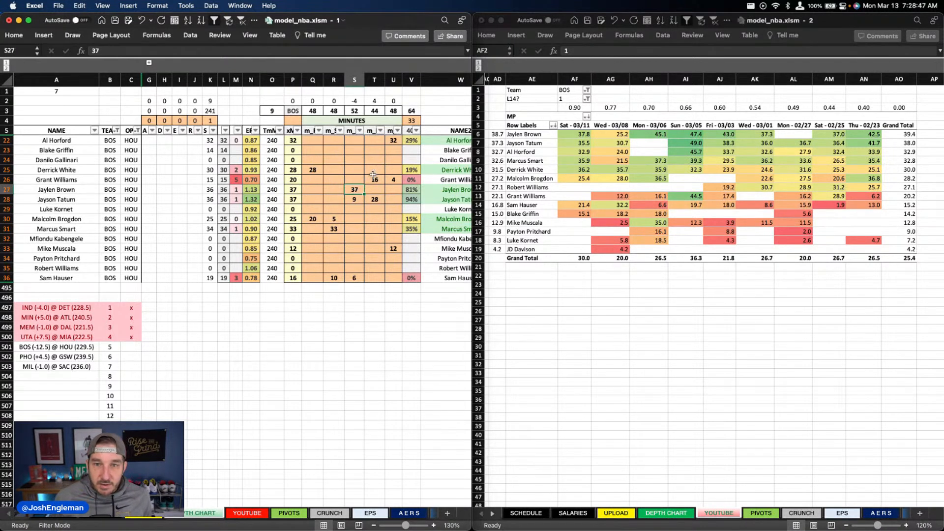
click(392, 140)
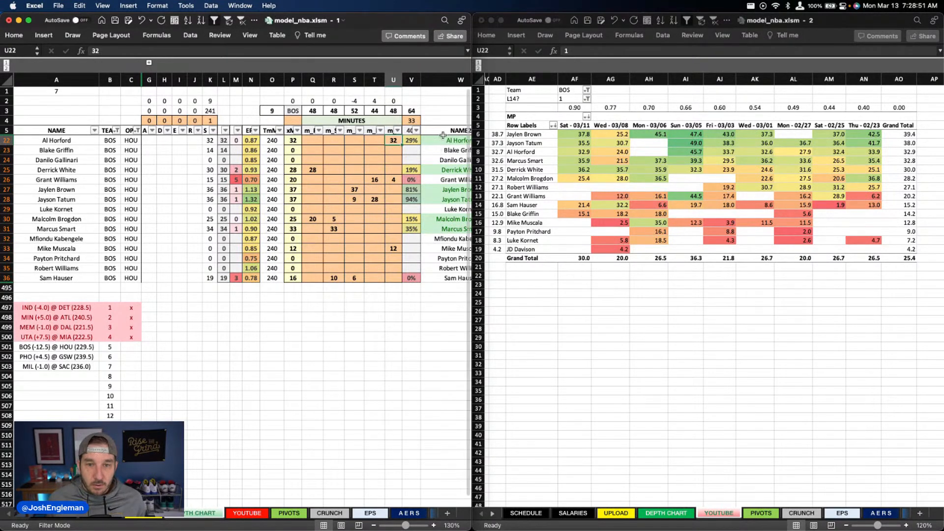
click(394, 248)
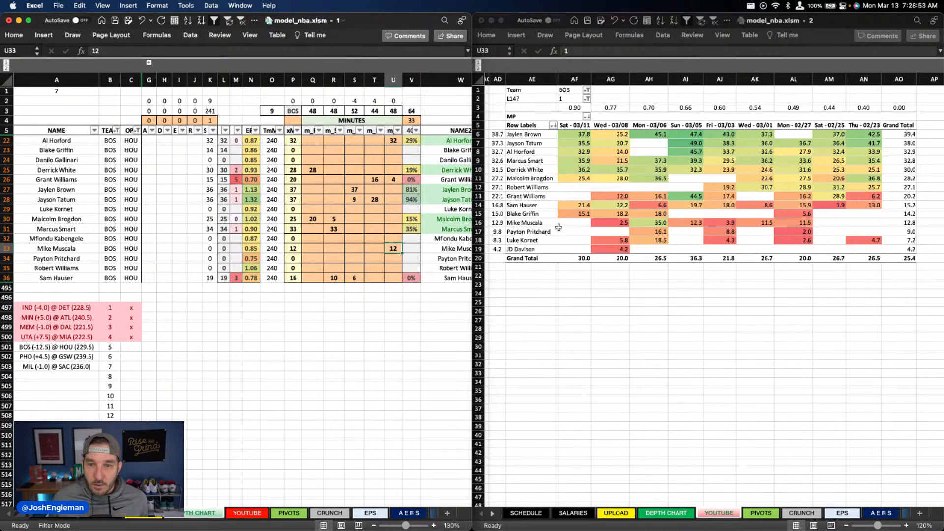
key(BackSpace)
key(Up)
key(Up)
key(Up)
key(Up)
key(Up)
key(Up)
key(Up)
key(Up)
key(Up)
key(Up)
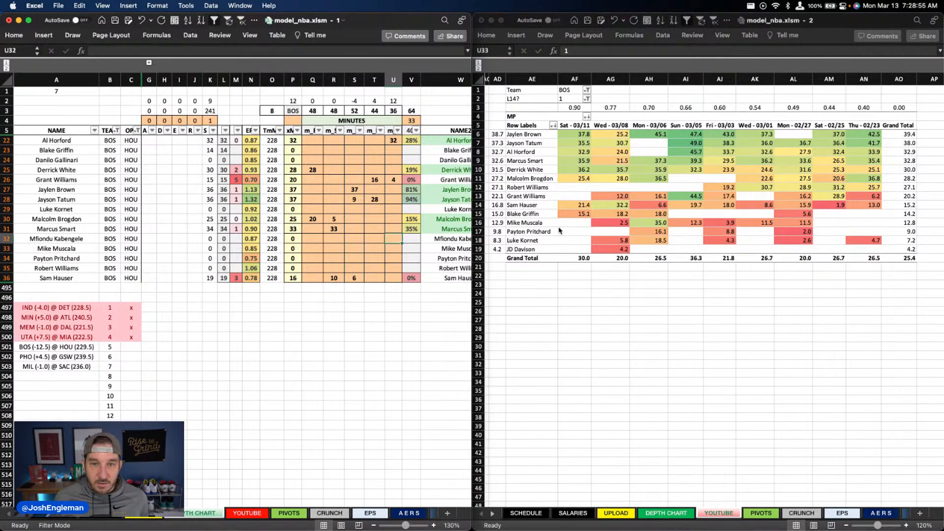
text(12)
key(Return)
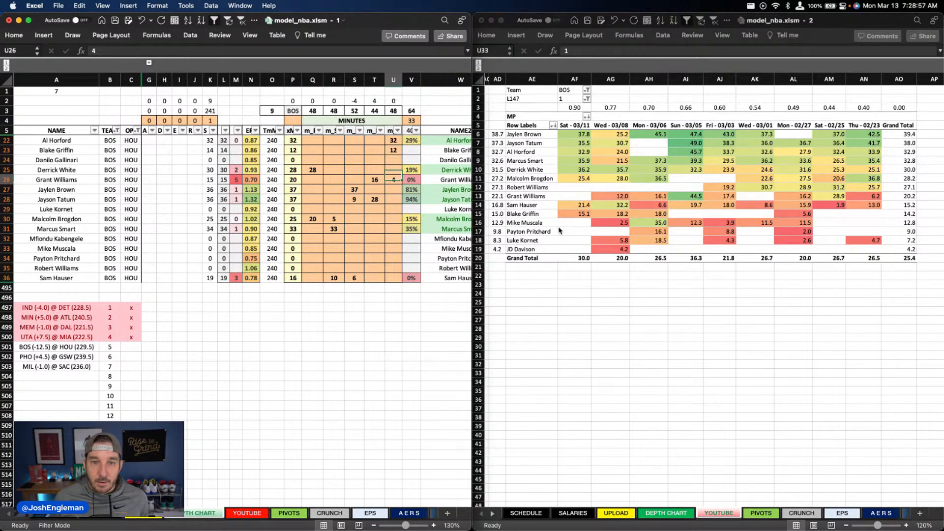
Step: Give Derrick White 4 minutes in column R and clear Grant Williams's minutes in column U
key(Down)
key(Down)
key(Down)
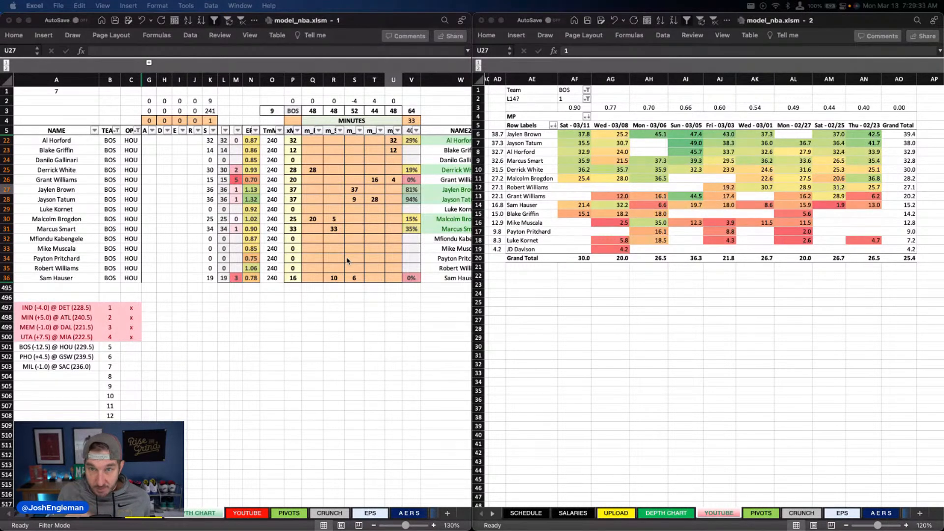
click(334, 220)
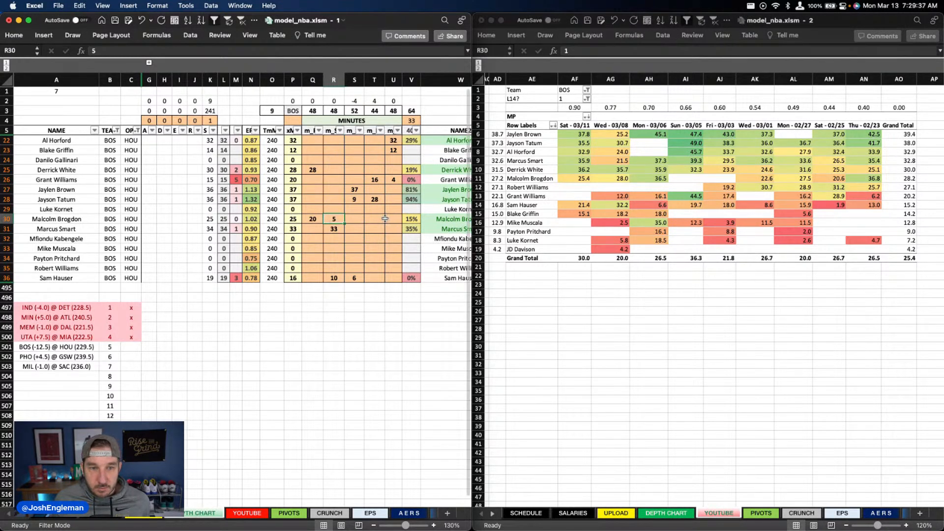
click(332, 238)
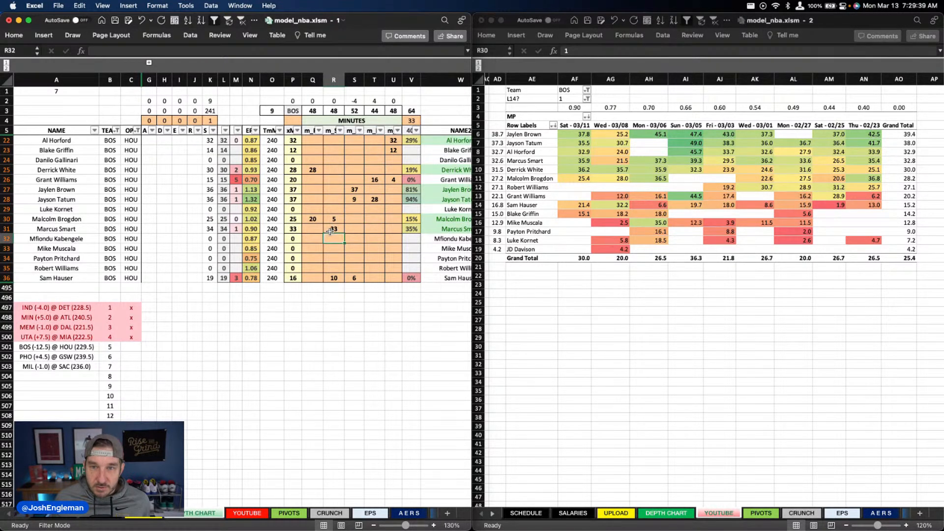
click(328, 169)
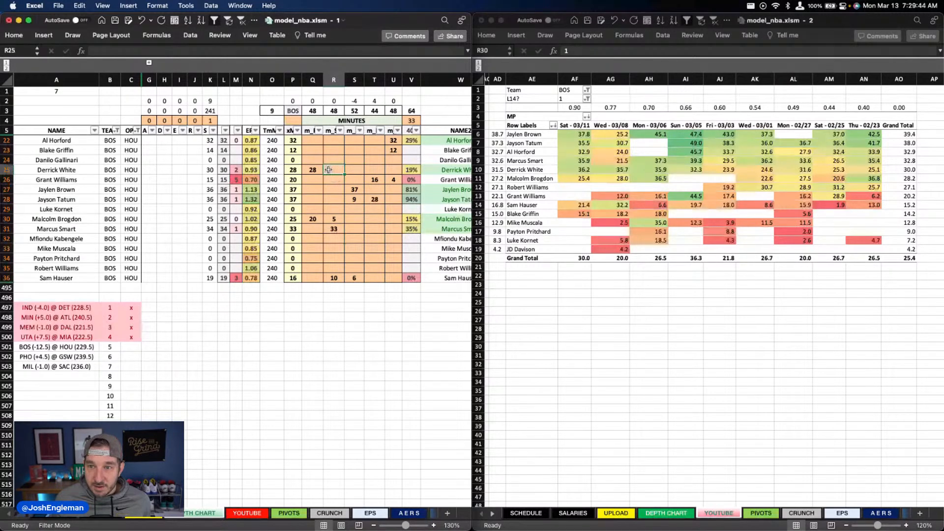
text(4)
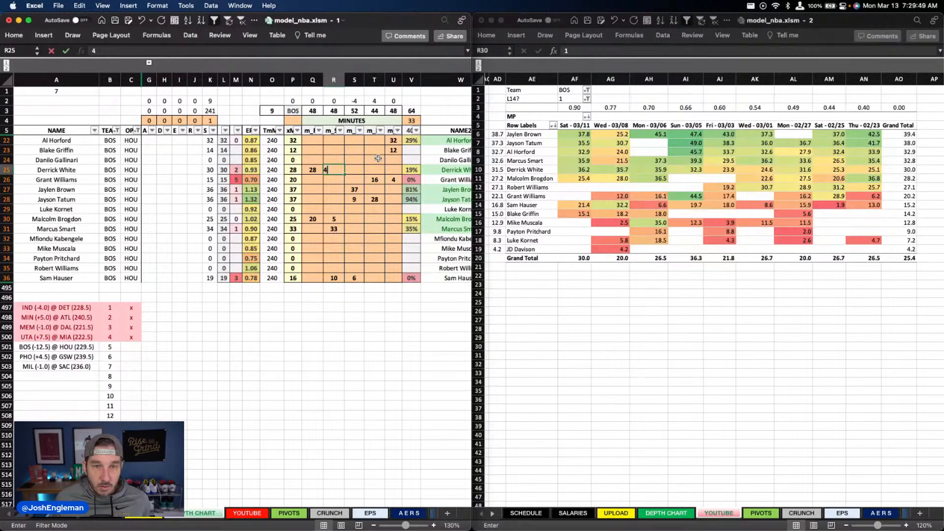
key(Return)
click(393, 180)
key(Delete)
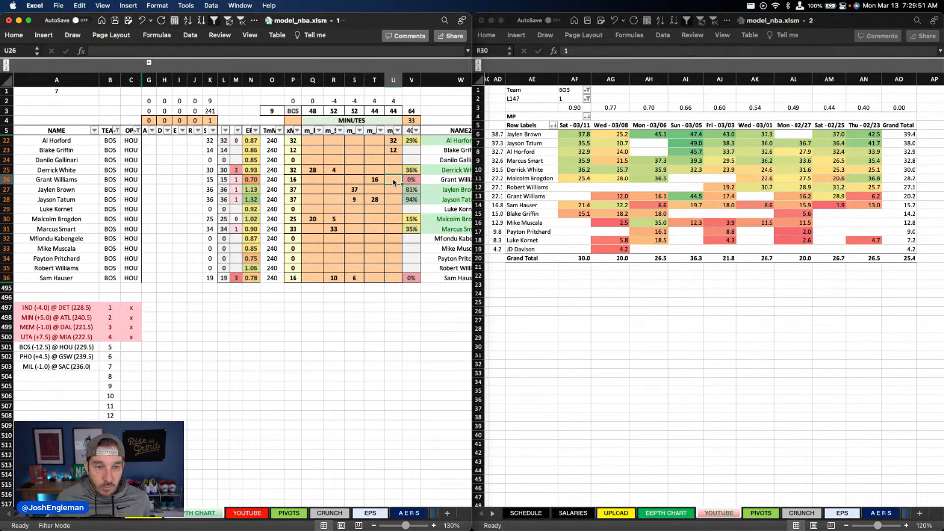
Step: Review Boston's usage overrides in the depth chart and its DraftKings and FanDuel projections on the YOUTUBE sheet
click(334, 278)
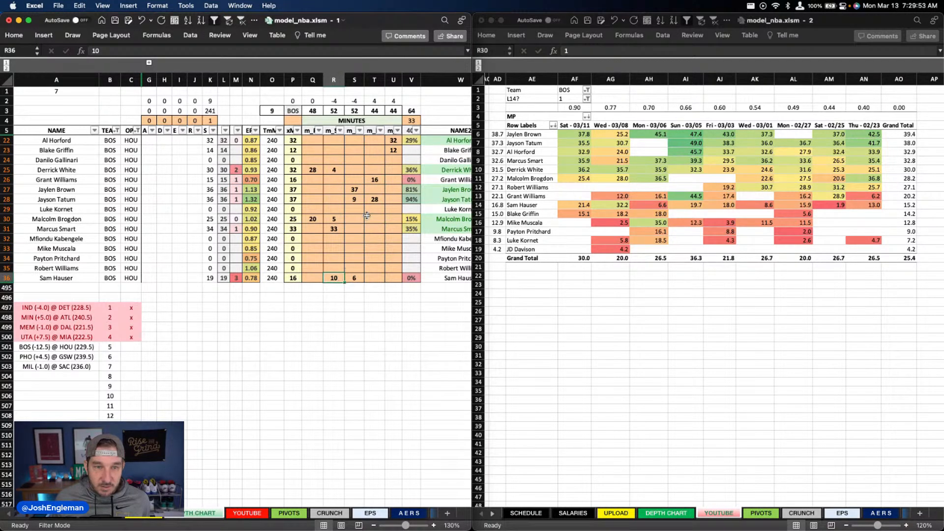
scroll(366, 215, right, 2)
scroll(366, 215, right, 6)
scroll(366, 215, down, 1)
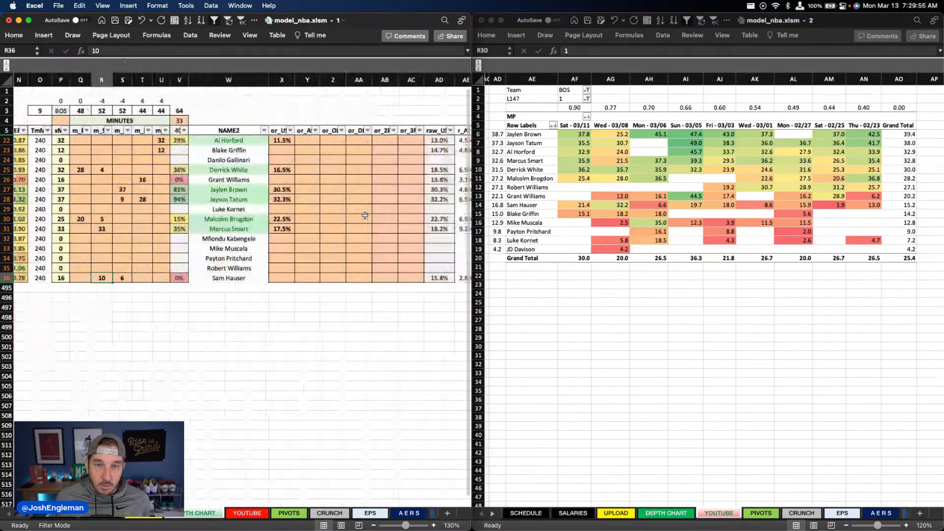
scroll(364, 217, left, 8)
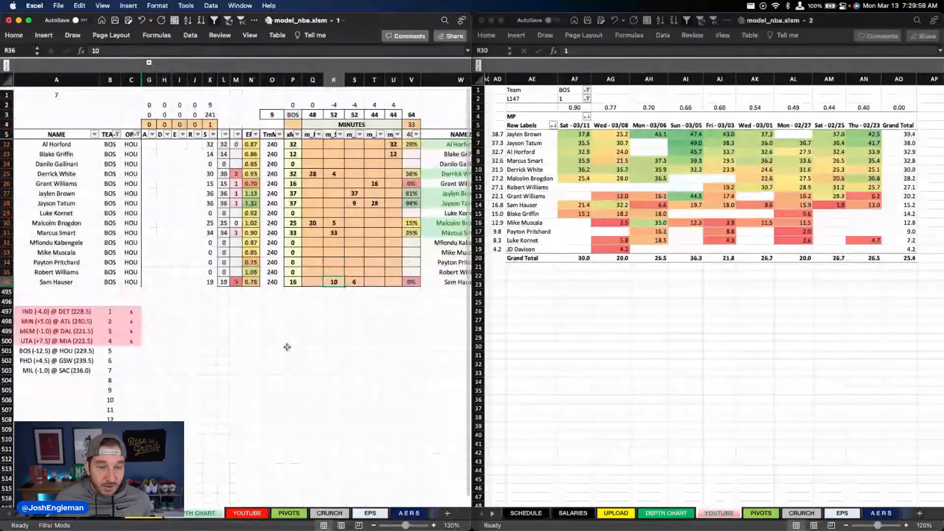
click(263, 513)
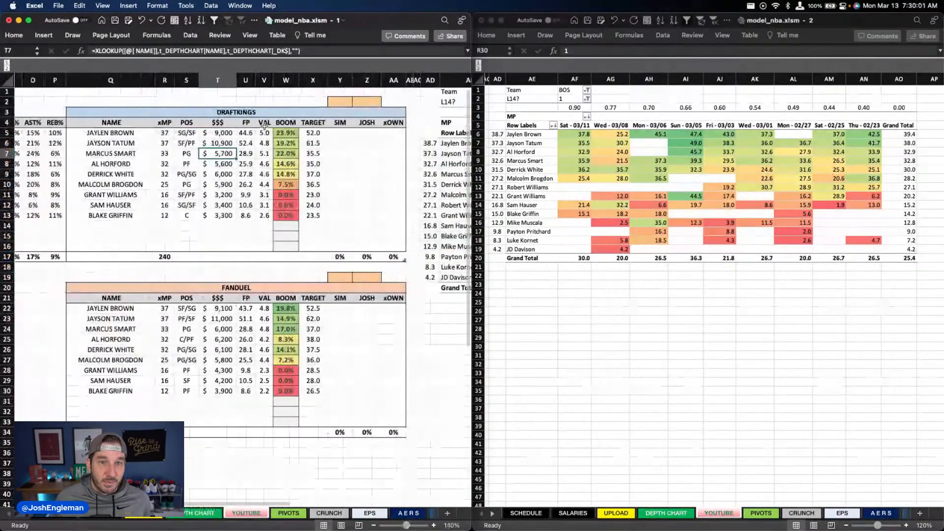
Step: Return to the depth chart and filter its TEAM column to HOU
click(202, 513)
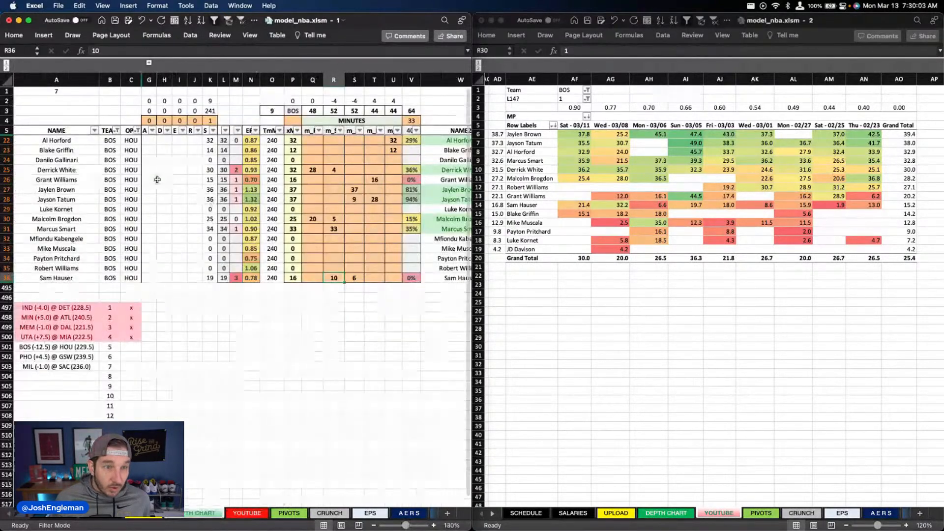
click(117, 131)
text(hou)
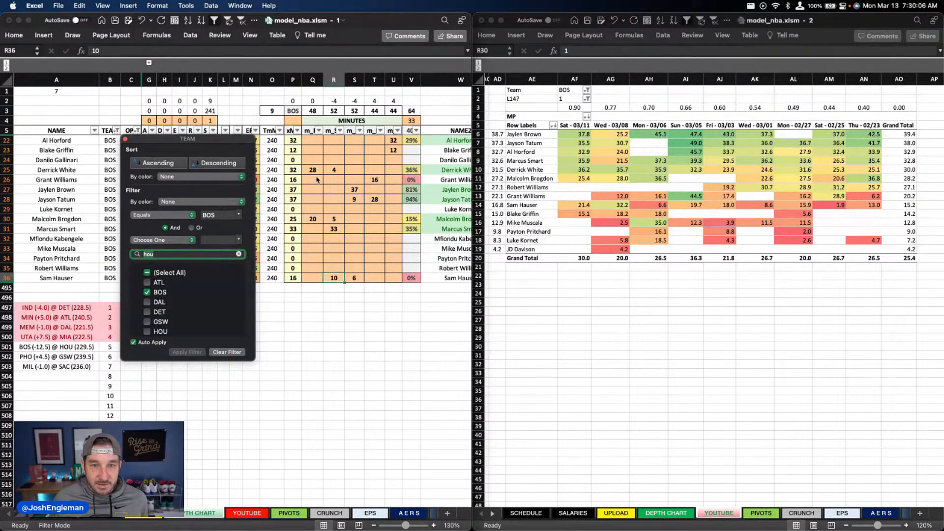
key(Return)
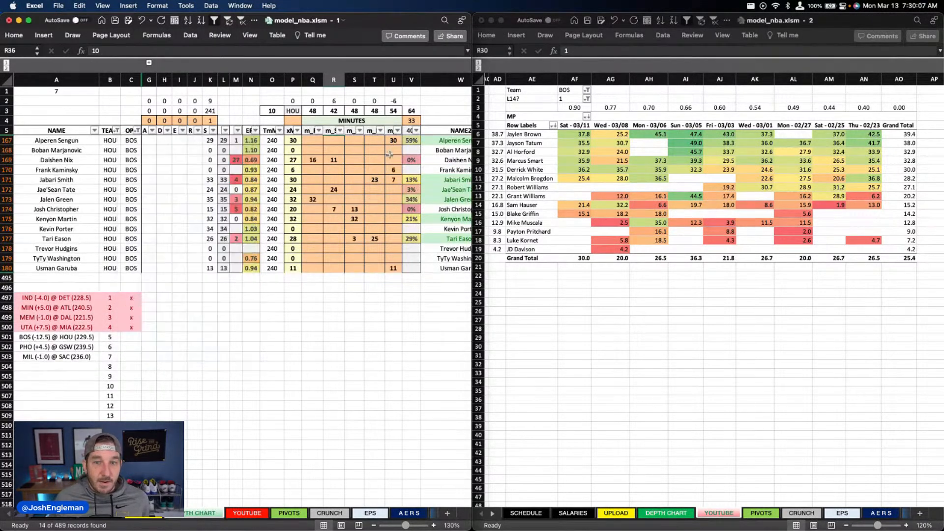
Step: Switch the YOUTUBE sheet's team filter to HOU
click(574, 97)
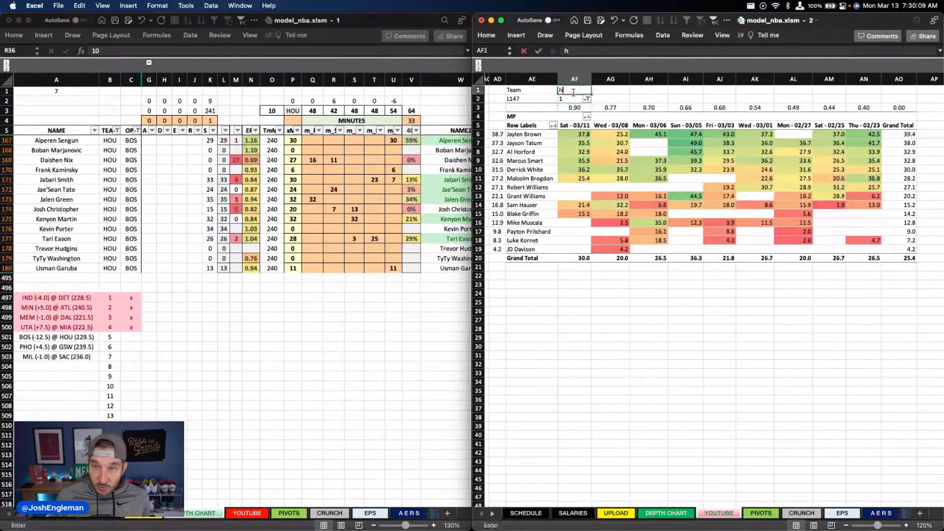
click(574, 92)
text(hou)
key(Return)
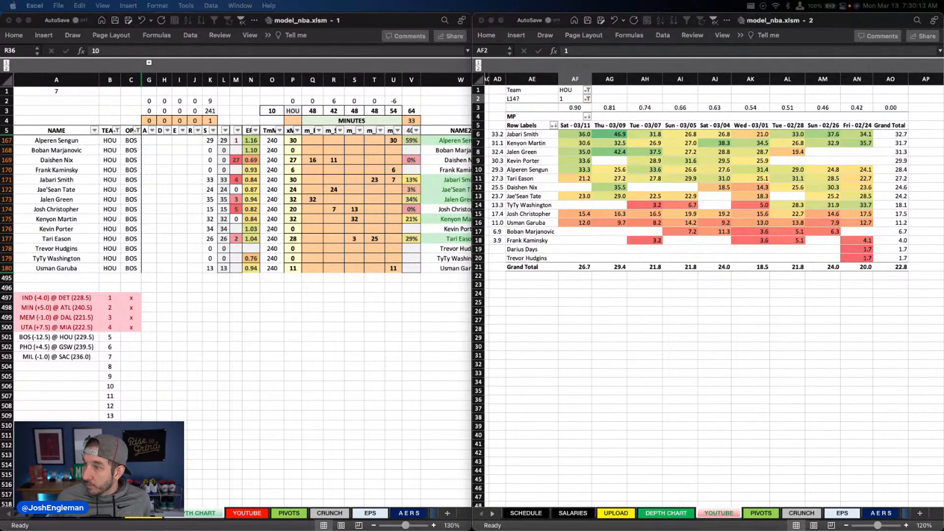
Step: Clear all of Houston's projected minutes in columns Q to U of the depth chart
click(317, 144)
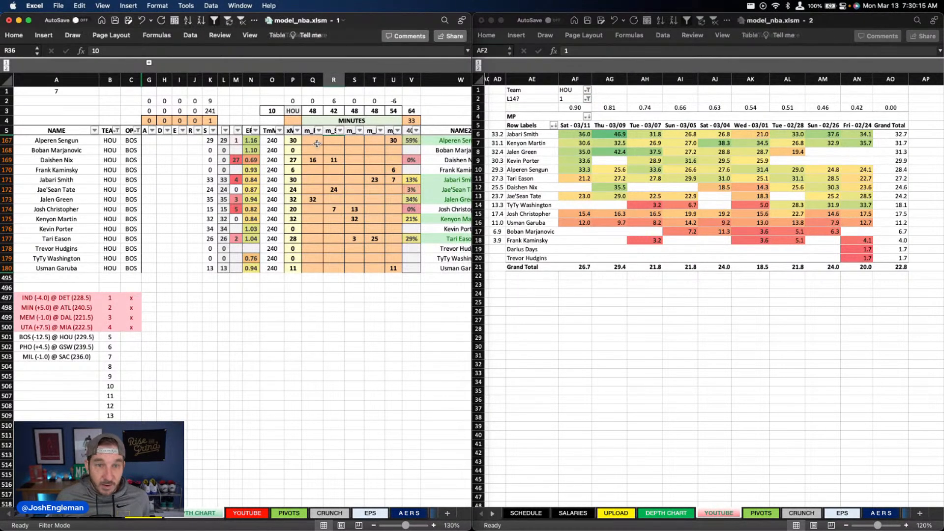
drag(317, 143, 392, 267)
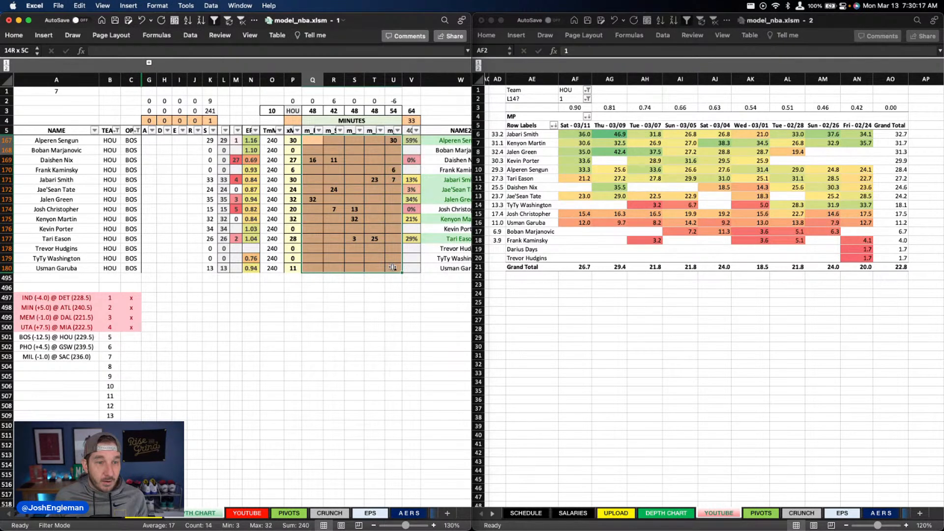
key(Delete)
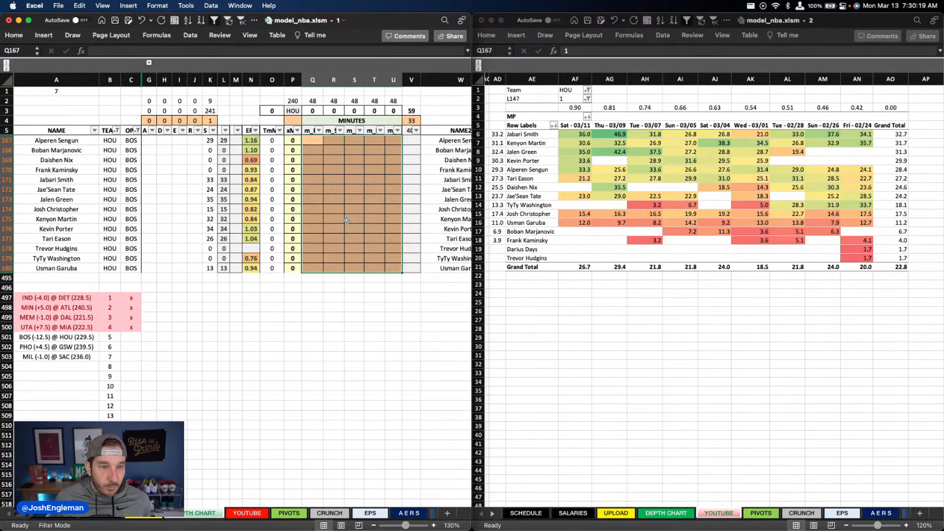
Step: Set Kevin Porter's minutes in column Q to 31
click(311, 228)
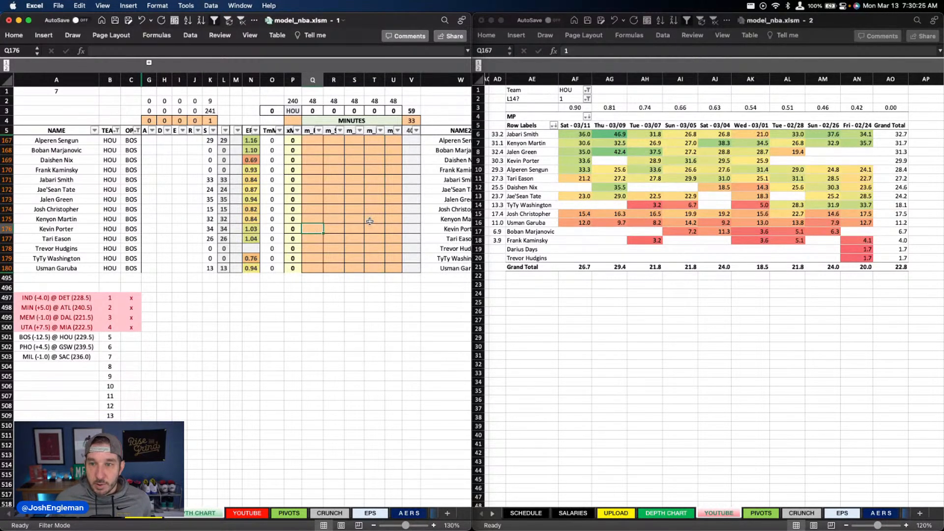
text(31)
key(Return)
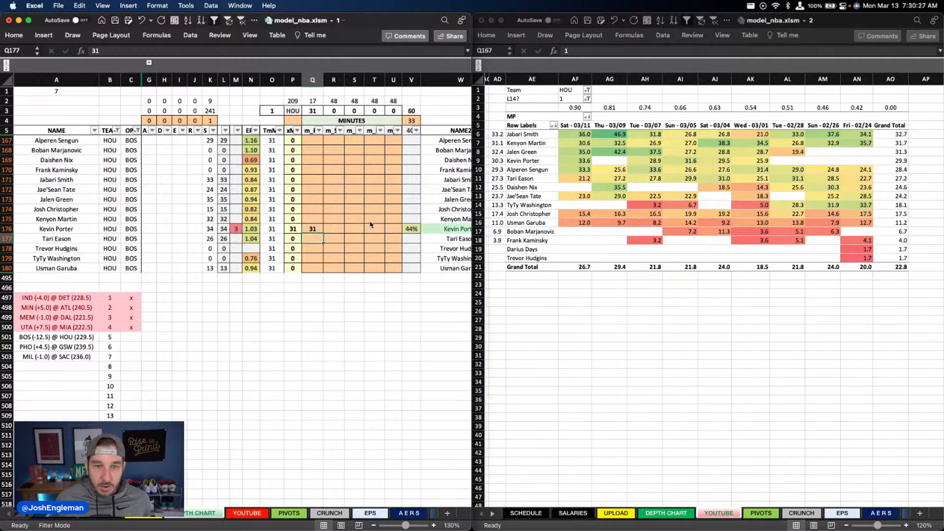
Step: Set Jalen Green's minutes in column R of the depth chart to 32
key(Right)
key(Up)
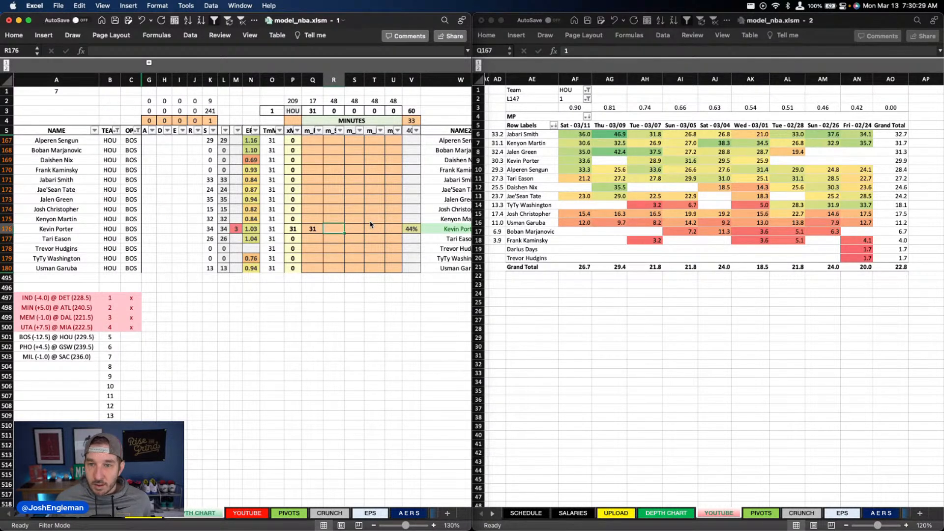
key(Up)
key(Up)
key(Up)
key(Up)
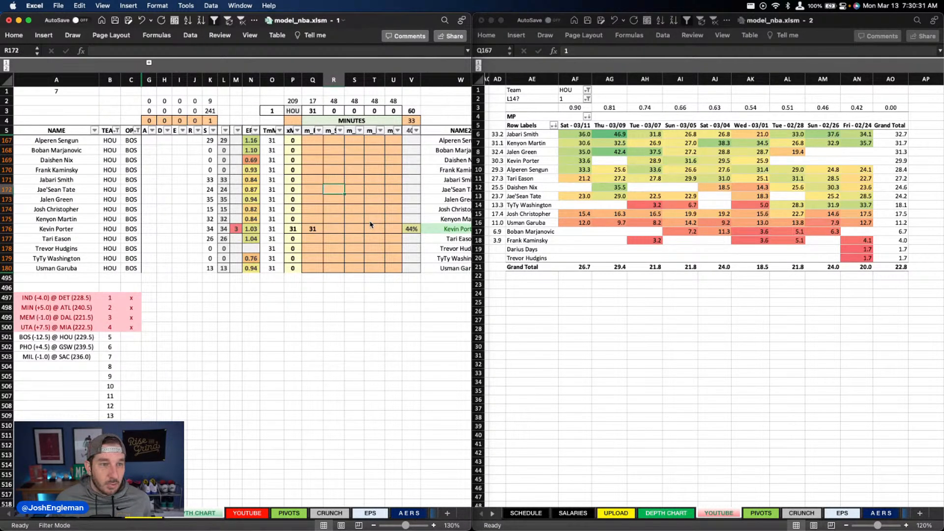
key(Down)
key(Down)
key(Down)
key(Down)
key(Up)
key(Up)
key(Up)
key(Up)
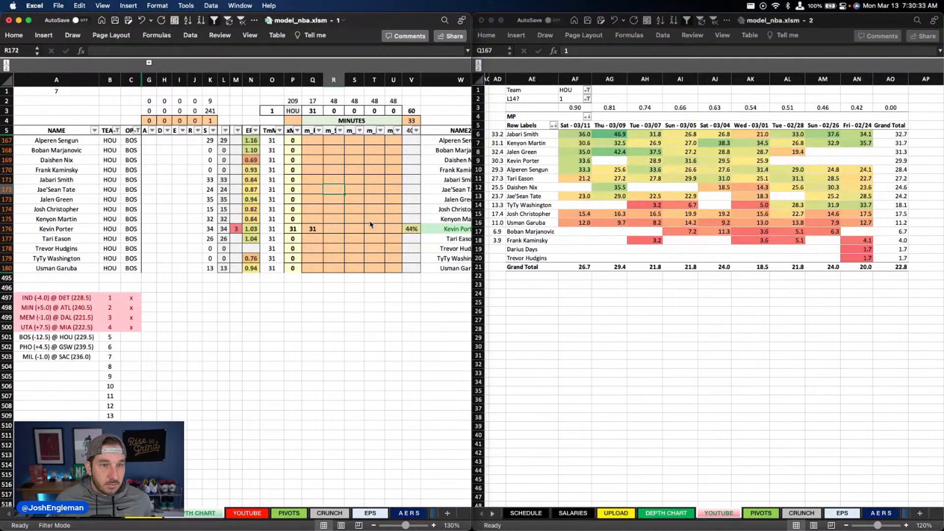
key(Down)
text(32)
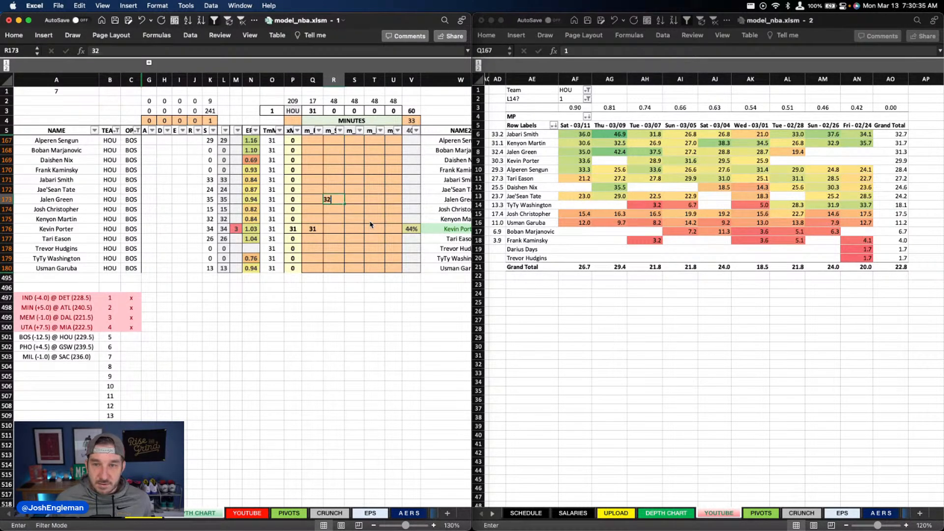
key(Return)
Step: Set Alperen Sengun's minutes in column U to 29
key(Right)
key(Right)
key(Left)
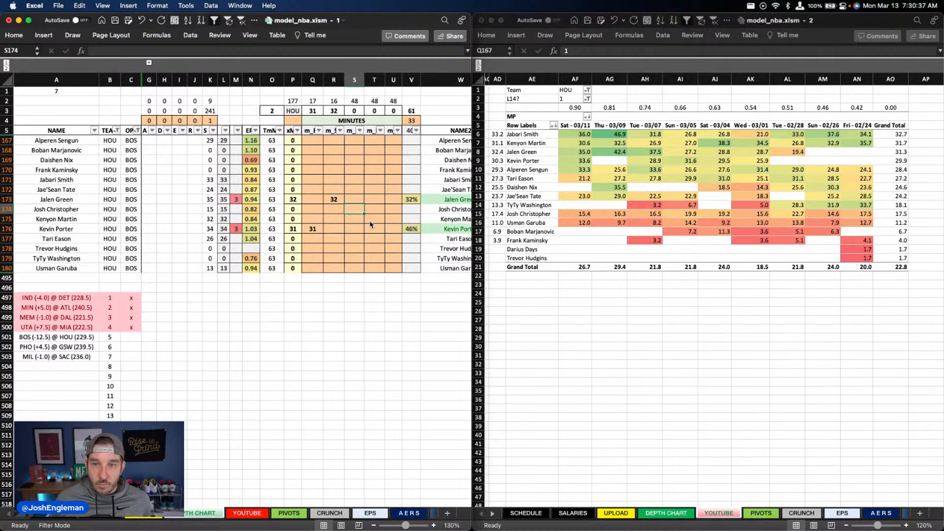
key(Right)
key(Right)
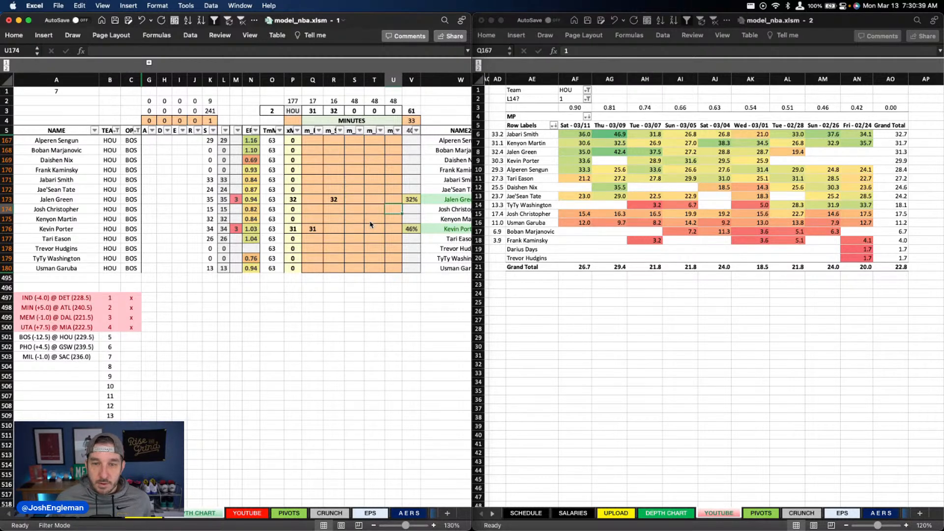
key(Up)
key(Up)
key(Up)
key(Up)
key(Up)
key(Up)
key(Up)
key(Up)
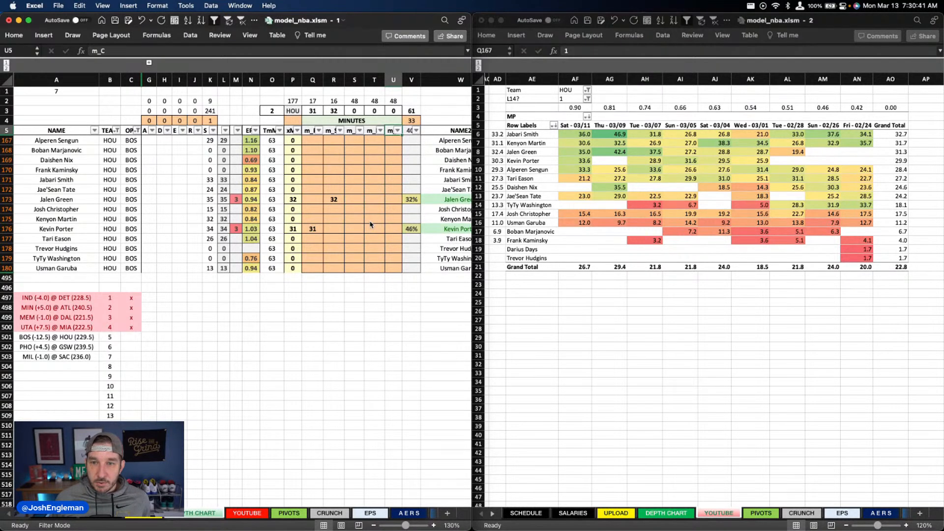
key(Down)
text(29)
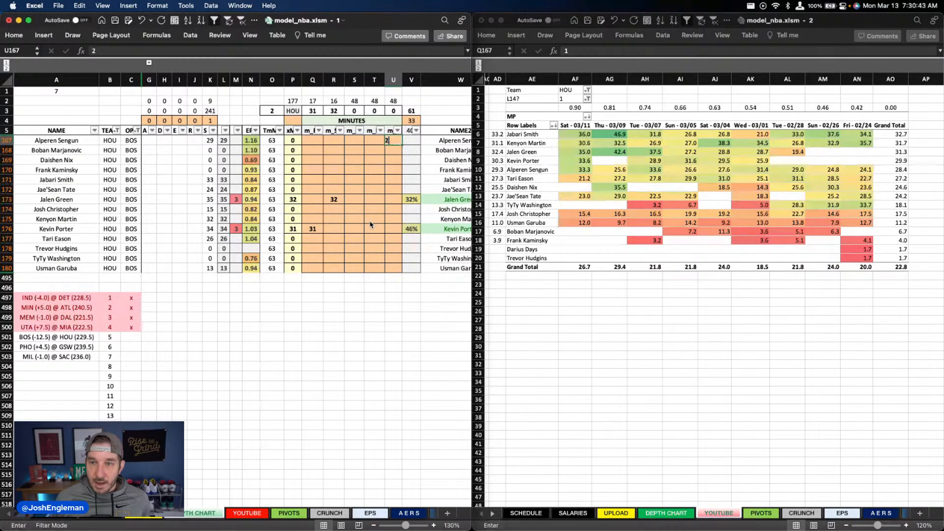
key(Return)
Step: Set Jabari Smith's minutes in column T to 32
key(Left)
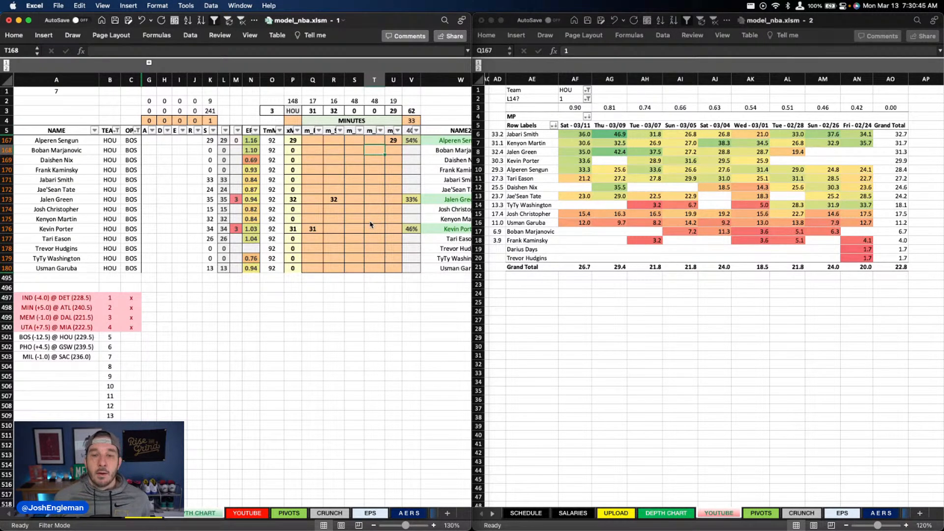
key(Down)
key(Down)
key(Down)
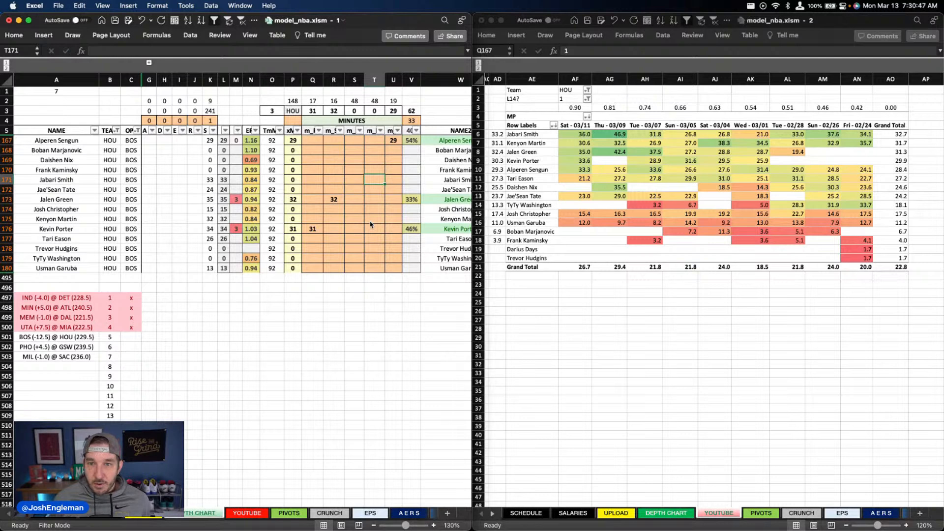
text(32)
key(Return)
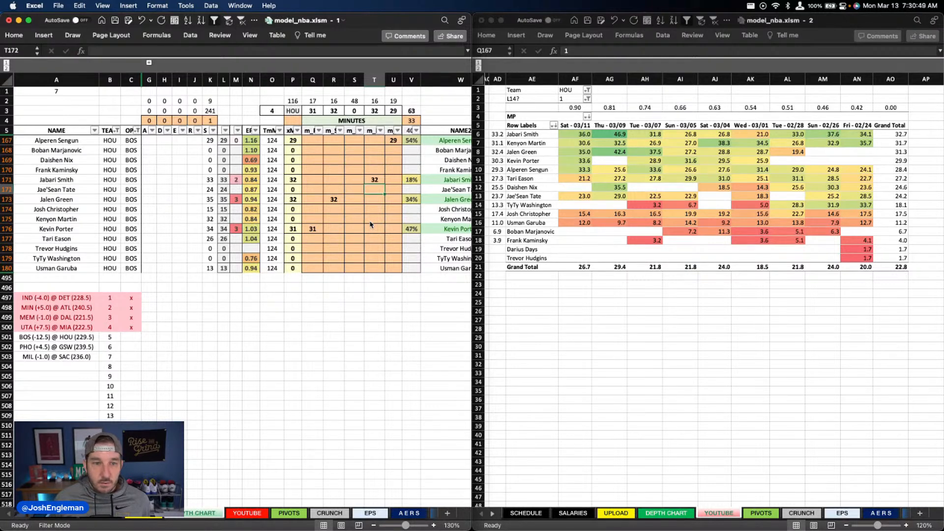
Step: Try 33 minutes for Jabari Smith in column T and set the value back to 32
key(Up)
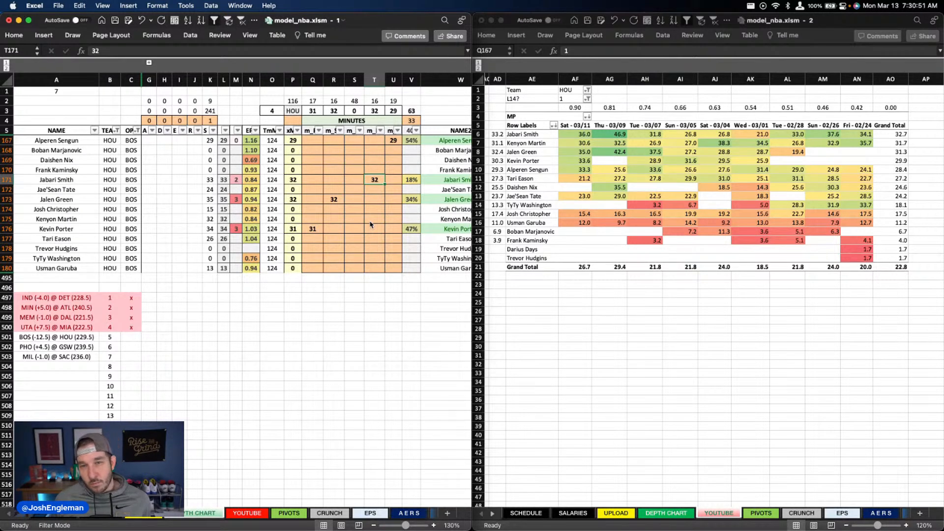
text(33)
key(Return)
key(Up)
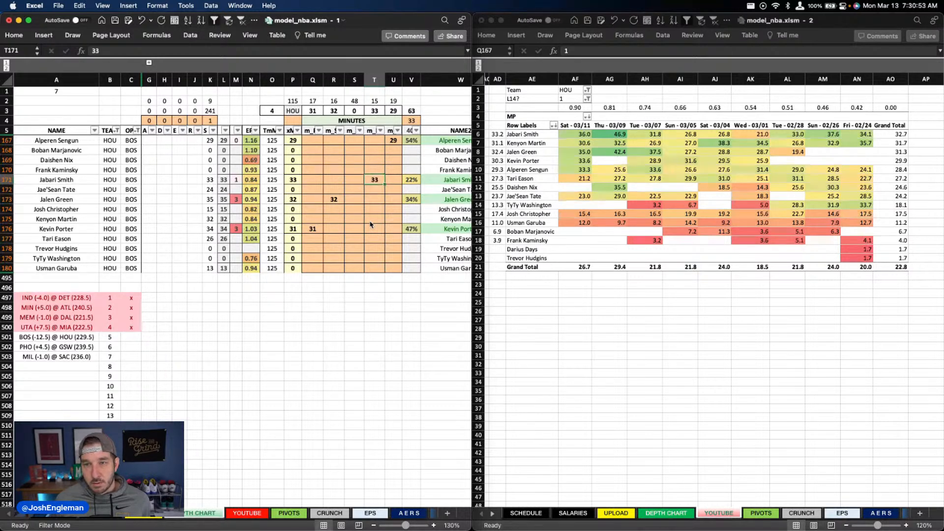
text(32)
key(Return)
Step: Set Kenyon Martin's minutes in column S to 31
key(Left)
key(Down)
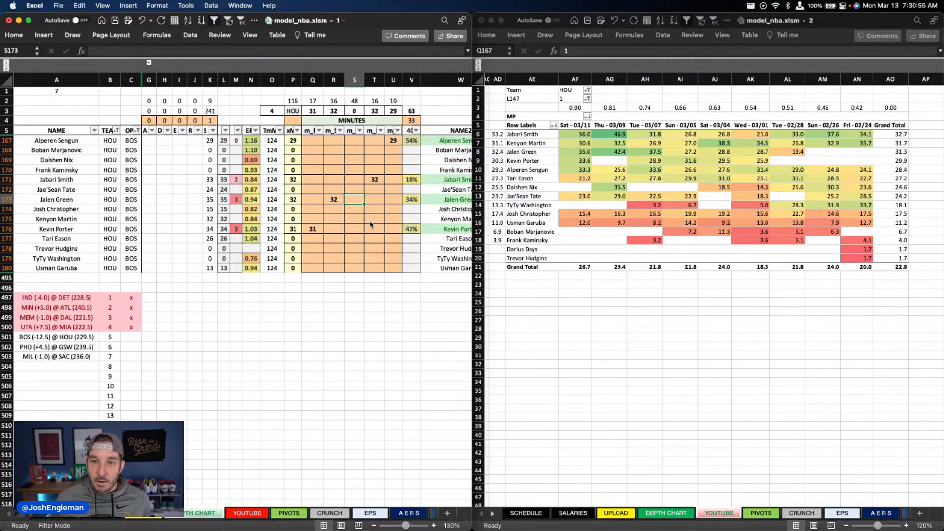
key(Down)
key(Down)
key(Down)
key(Down)
key(Down)
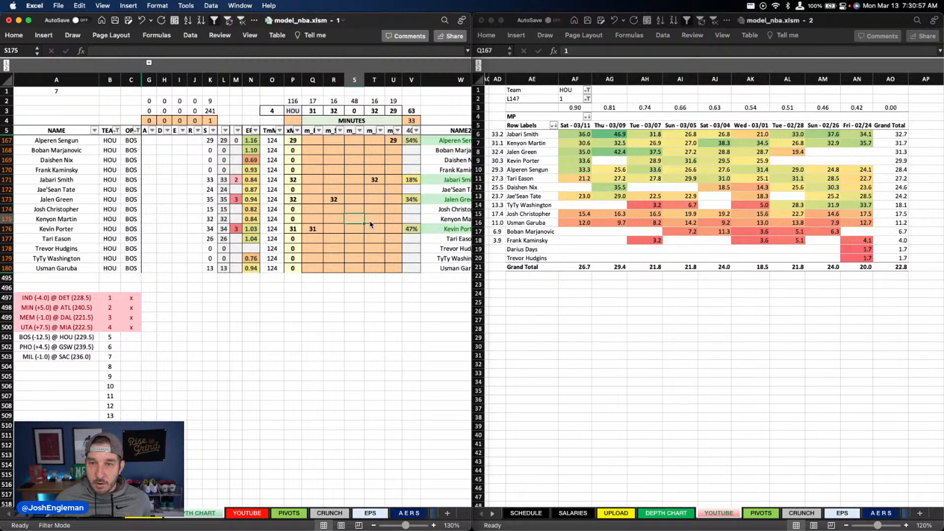
key(Up)
key(Up)
key(Up)
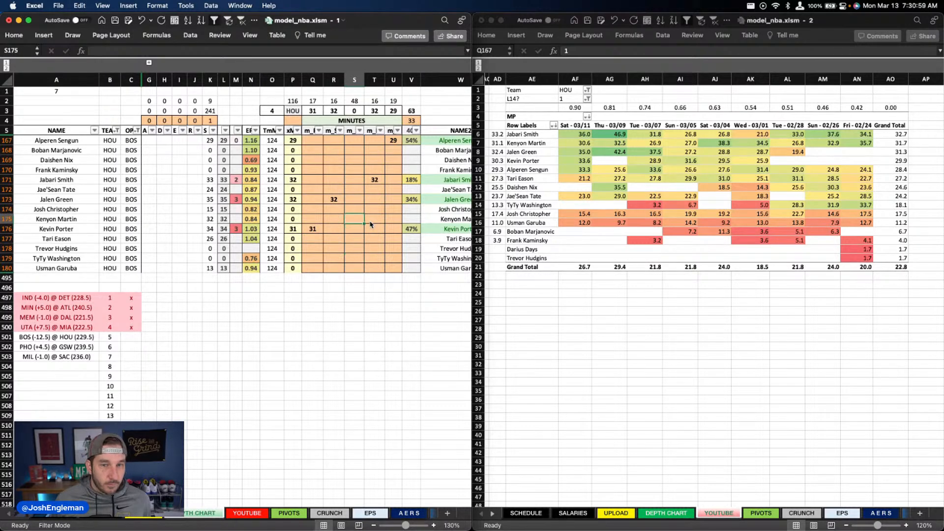
text(31)
key(Return)
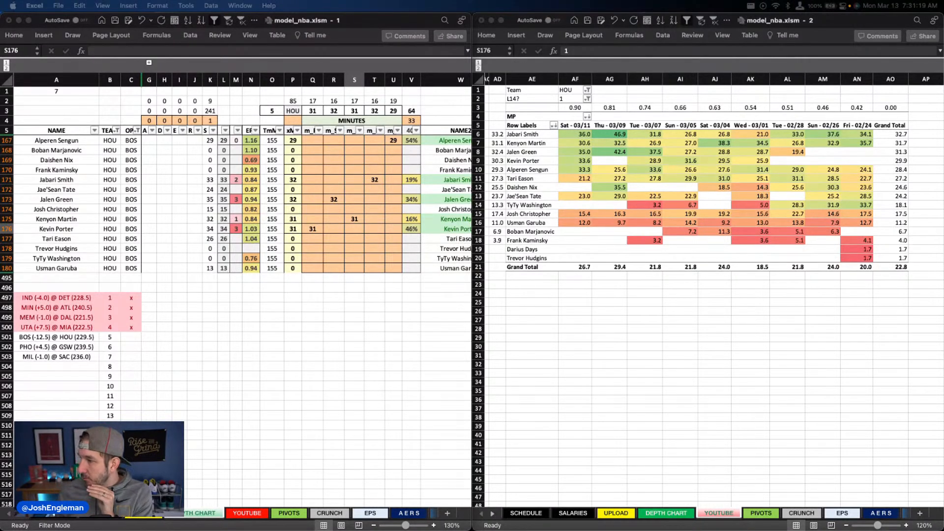
click(246, 309)
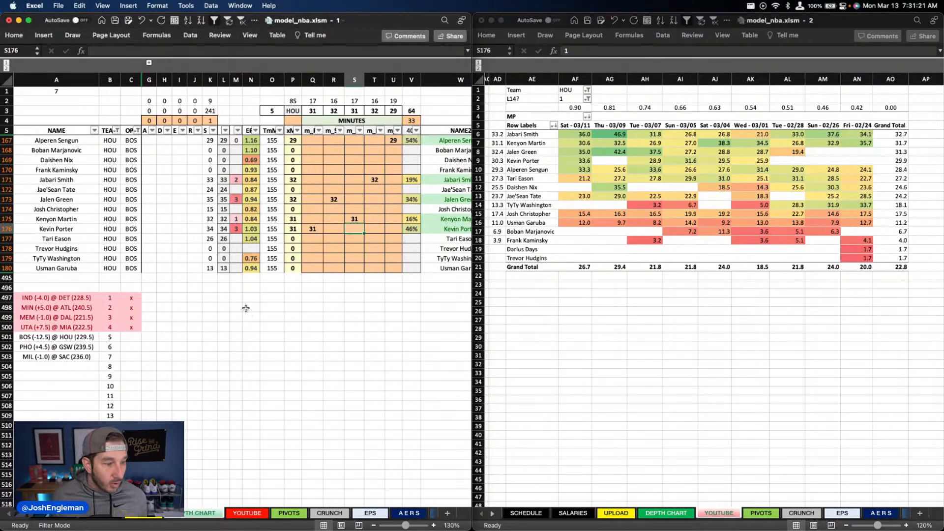
click(250, 288)
click(265, 288)
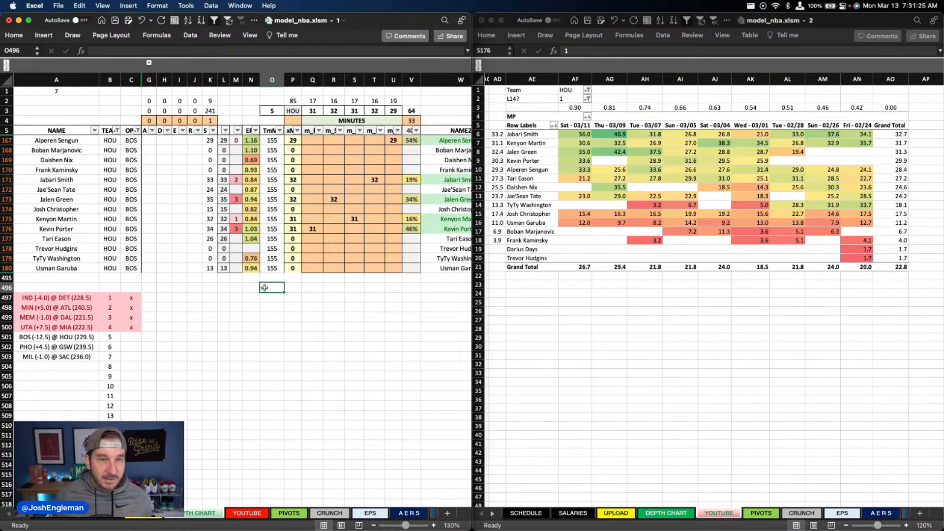
scroll(265, 288, up, 1)
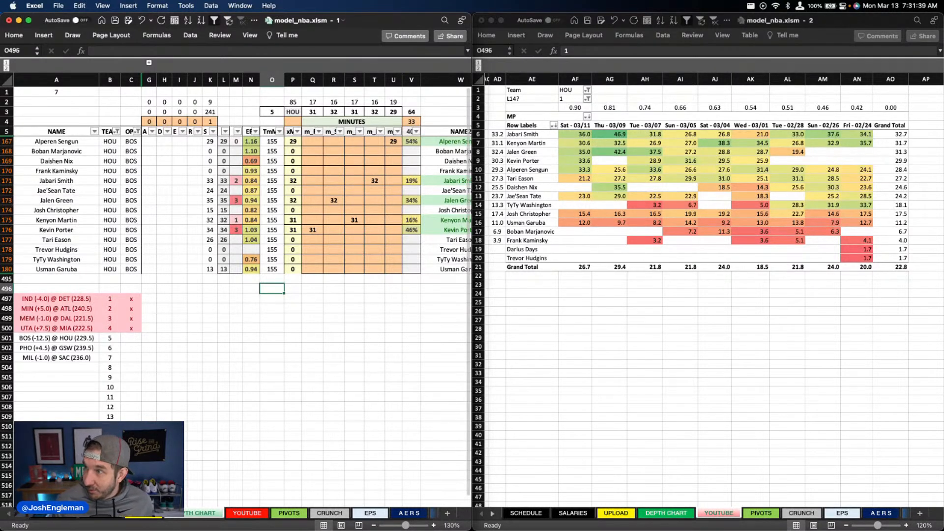
click(290, 237)
click(384, 210)
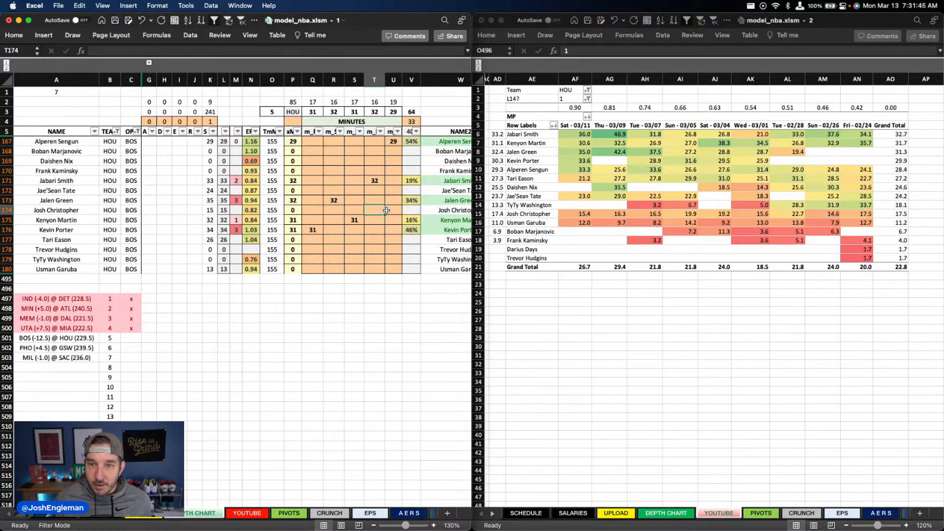
Step: Check Sengun's and Garuba's 03/11 minutes in the YOUTUBE sheet and set Usman Garuba's depth chart minutes in column U to 12
click(575, 99)
click(588, 169)
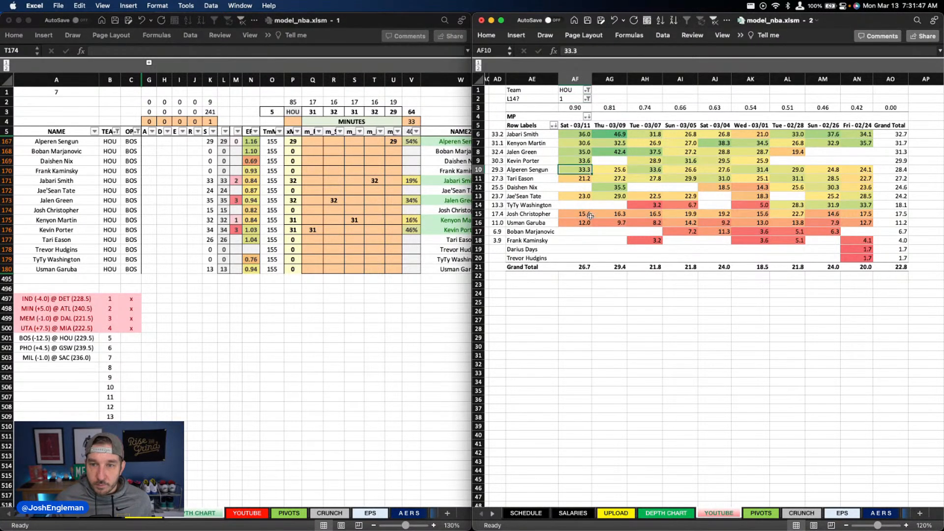
super+click(581, 223)
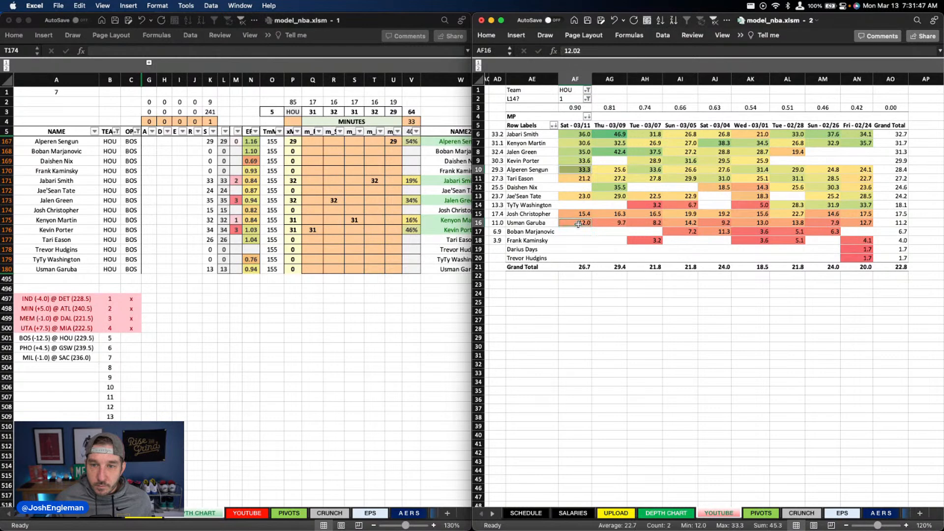
click(341, 227)
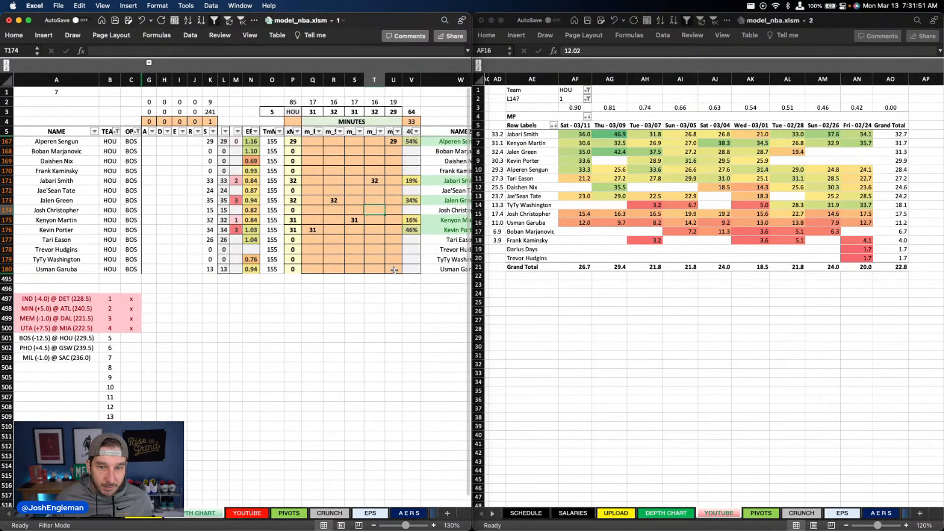
click(394, 270)
text(12)
key(Tab)
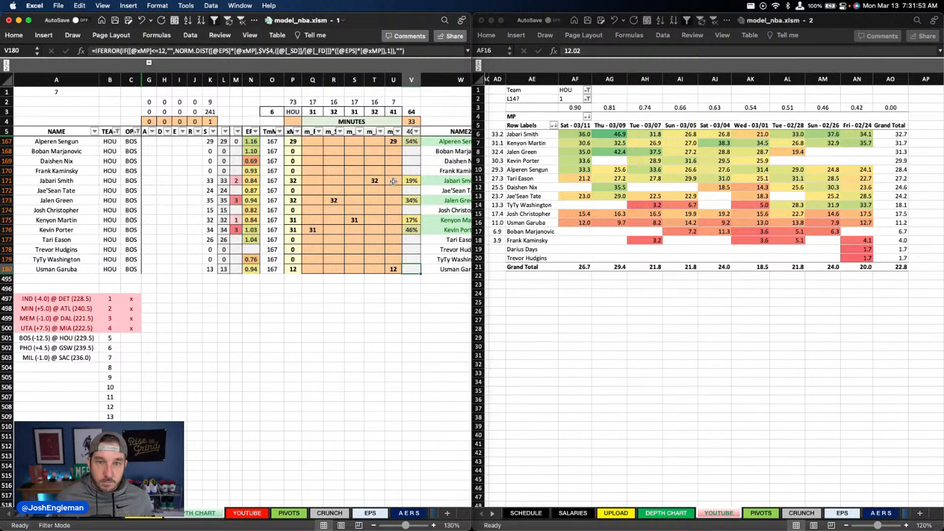
Step: Split Jabari Smith's minutes into 7 in column U and 25 in column T
click(393, 182)
click(622, 219)
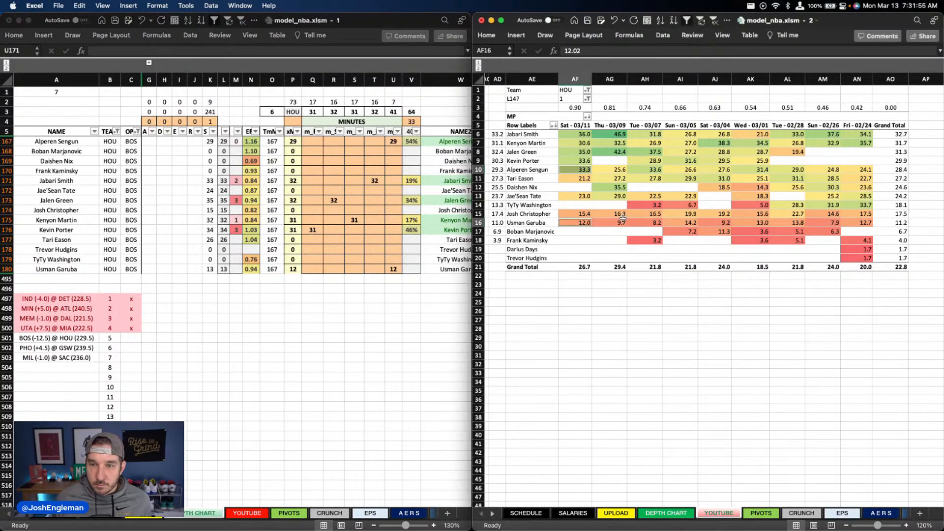
click(417, 212)
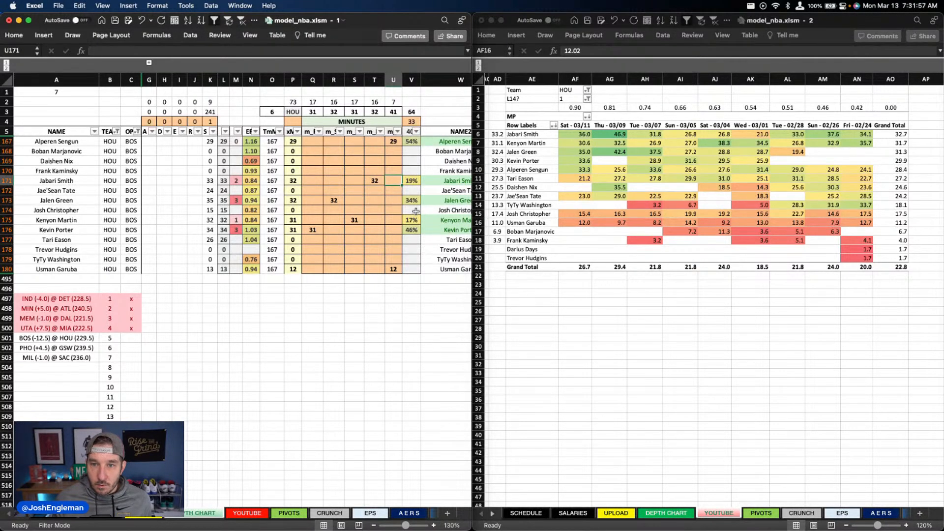
text(7)
key(Left)
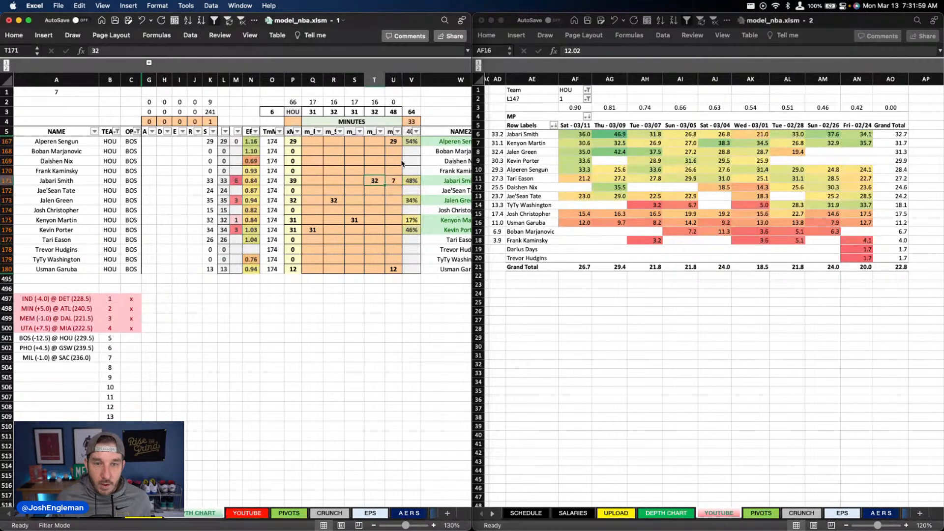
text(25)
key(Down)
key(Down)
key(Down)
key(Down)
key(Down)
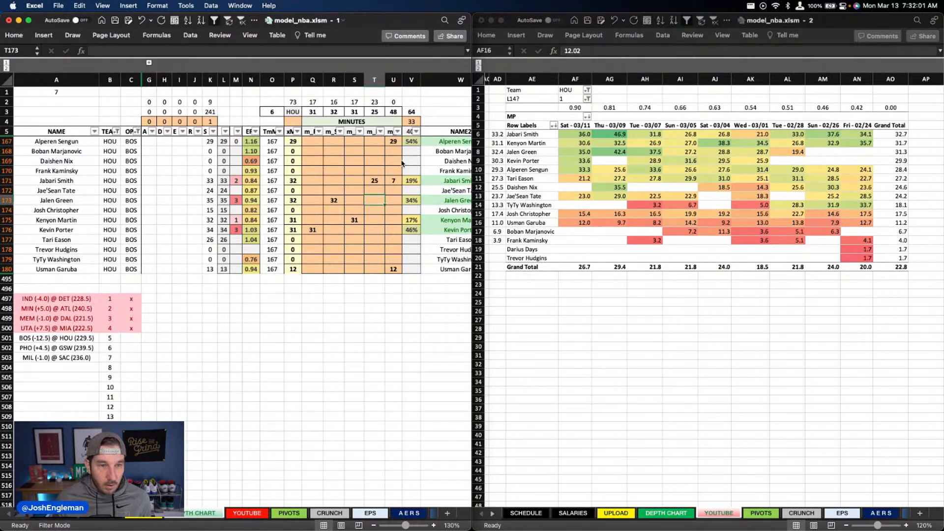
Step: Give Tari Eason 23 minutes in column T and 2 minutes in column S
key(Down)
text(23)
key(Right)
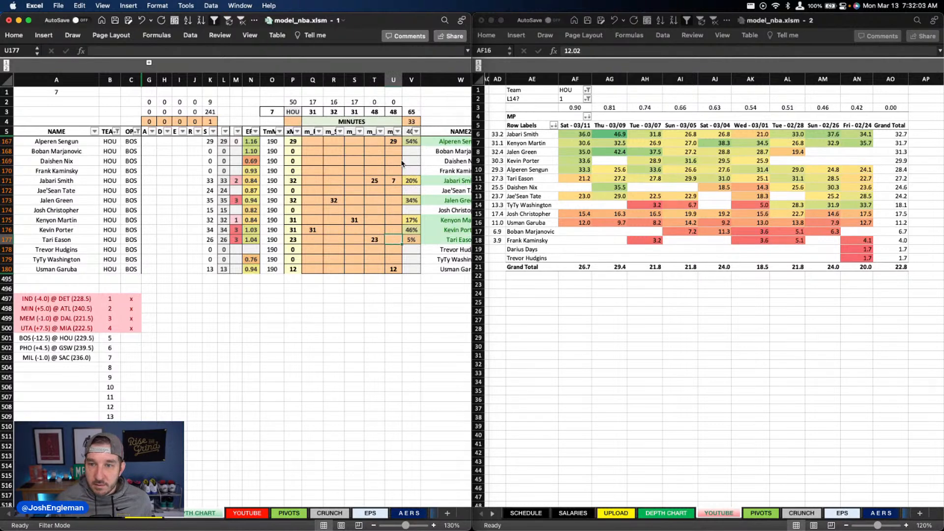
key(Left)
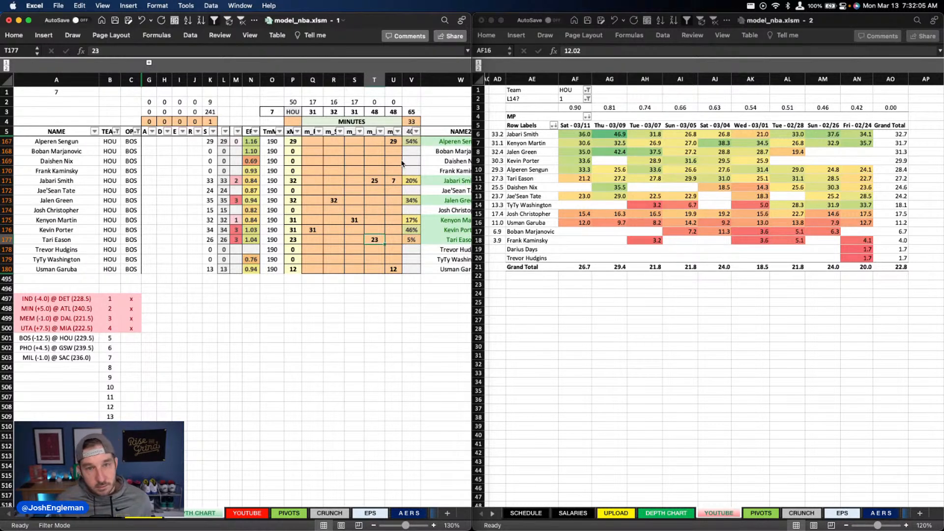
key(Left)
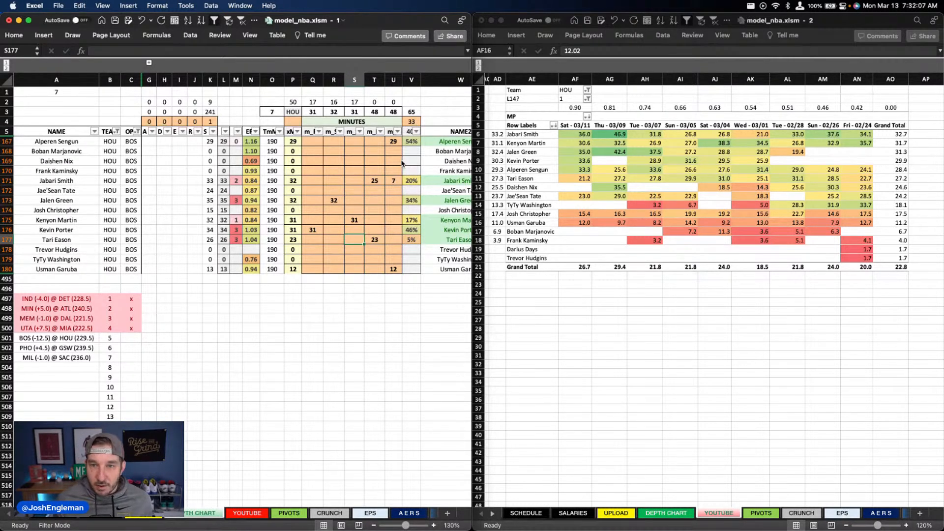
text(2)
key(Return)
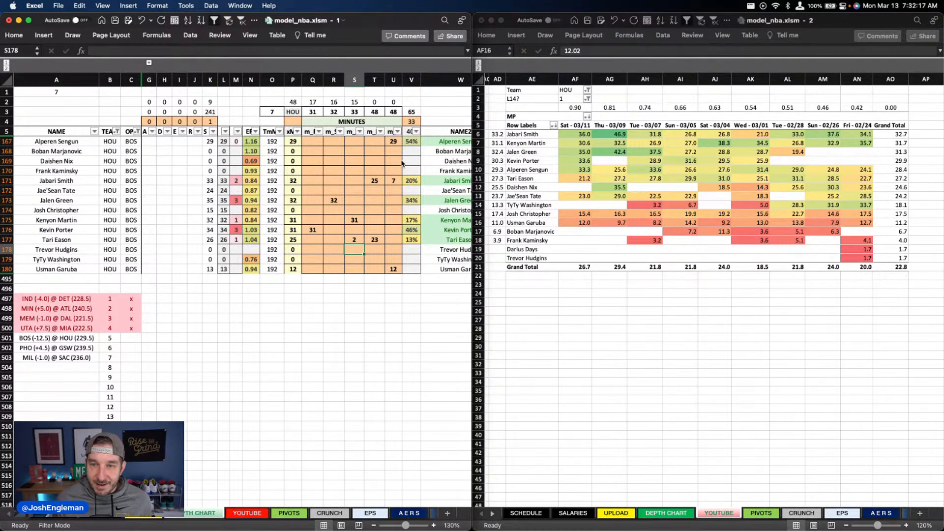
Step: Set Jae'Sean Tate's minutes in column S to 15
key(Up)
key(Up)
key(Up)
key(Up)
key(Up)
key(Up)
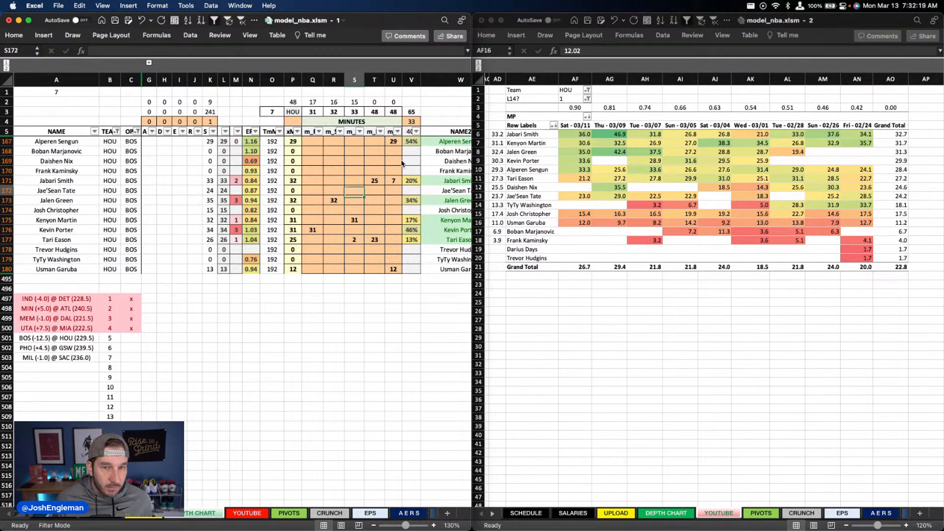
text(15)
key(Left)
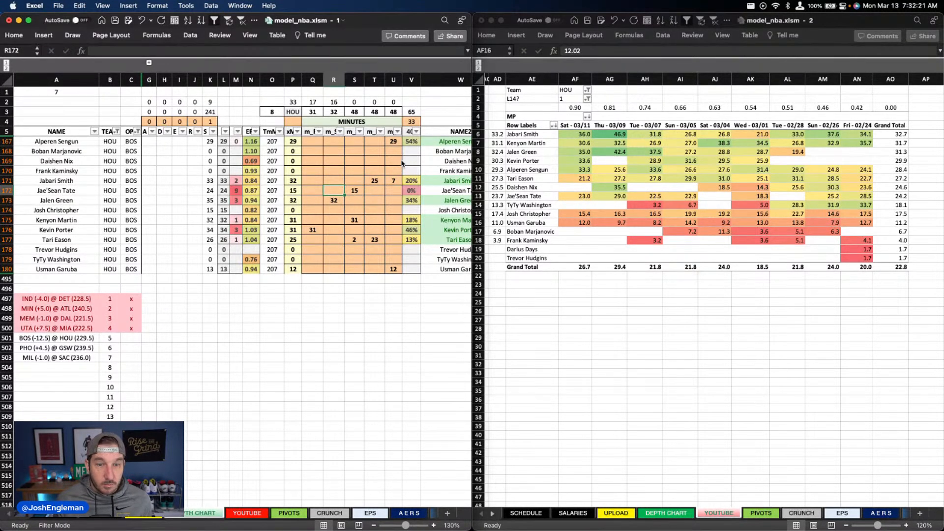
Step: Give Jae'Sean Tate 8 minutes in column R and Josh Christopher 17 minutes in column Q
text(8)
key(Return)
key(Left)
key(Down)
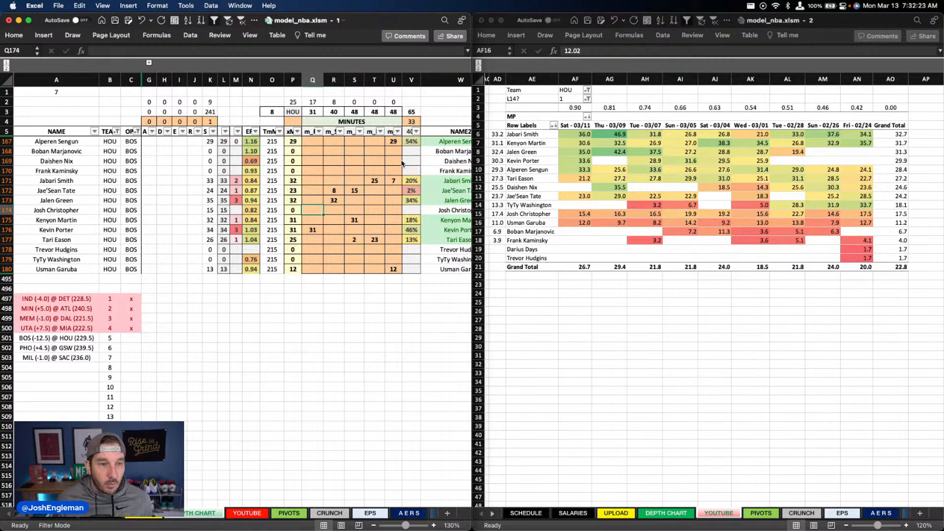
text(17)
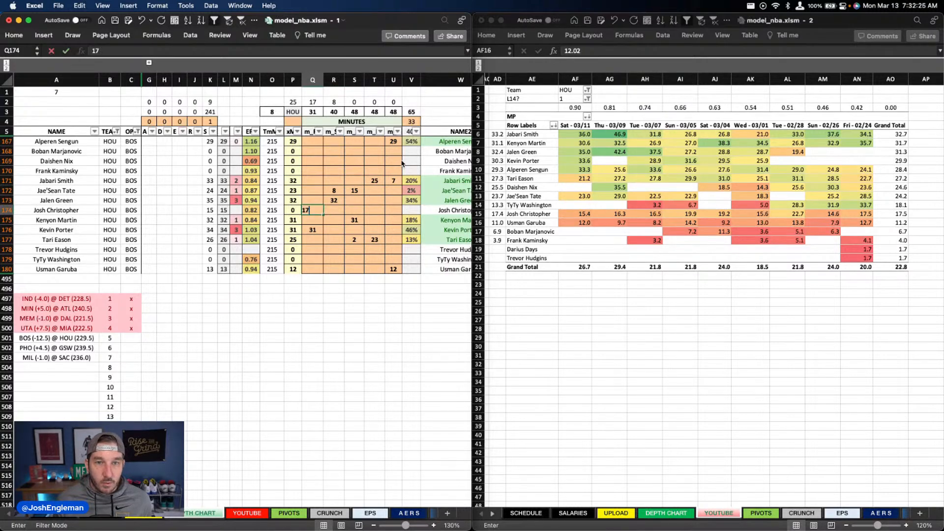
key(Right)
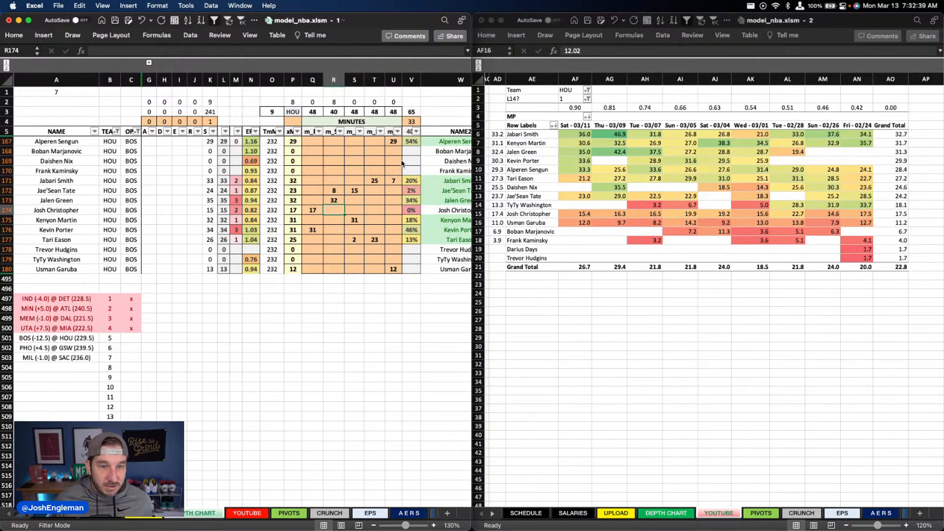
Step: Give Daishen Nix 8 minutes in column R of the depth chart
key(Up)
key(Up)
key(Up)
key(Up)
key(Up)
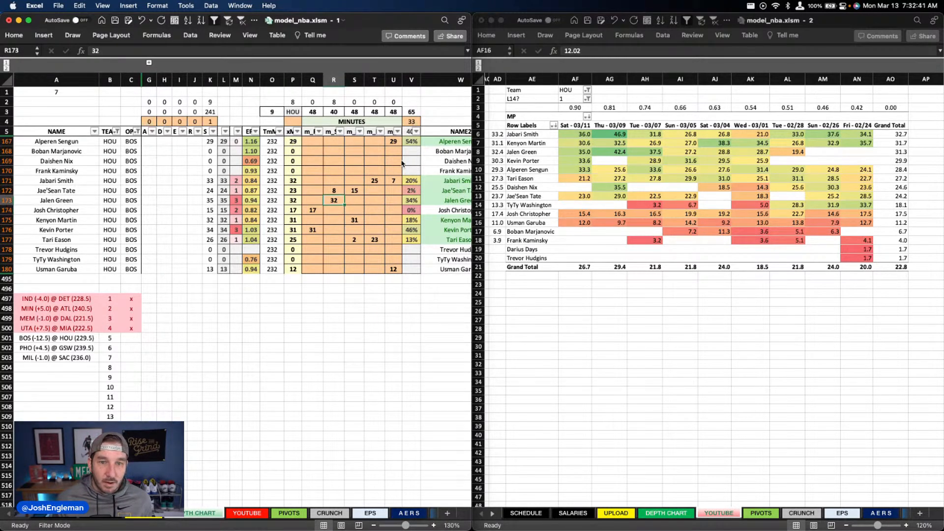
text(8)
key(Return)
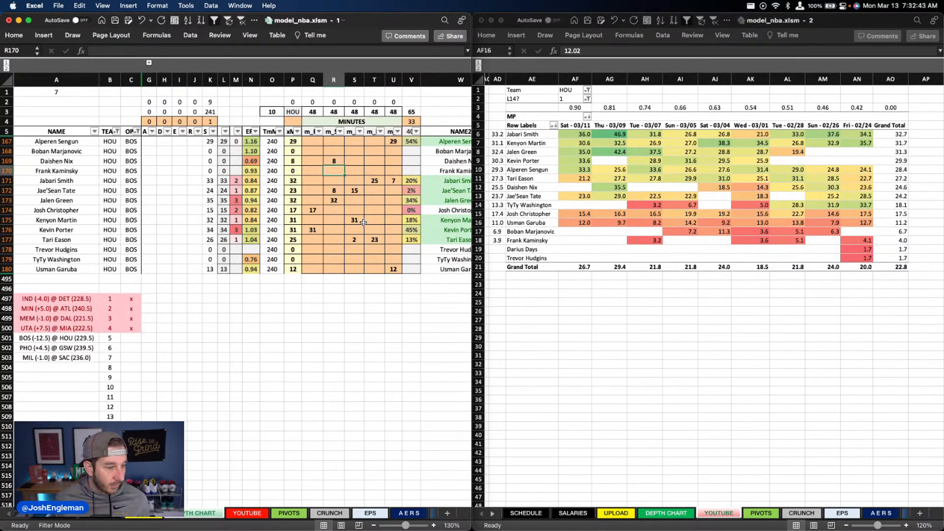
Step: Clear all of Houston's existing usage overrides in column X of the depth chart
scroll(359, 231, right, 5)
scroll(359, 232, right, 3)
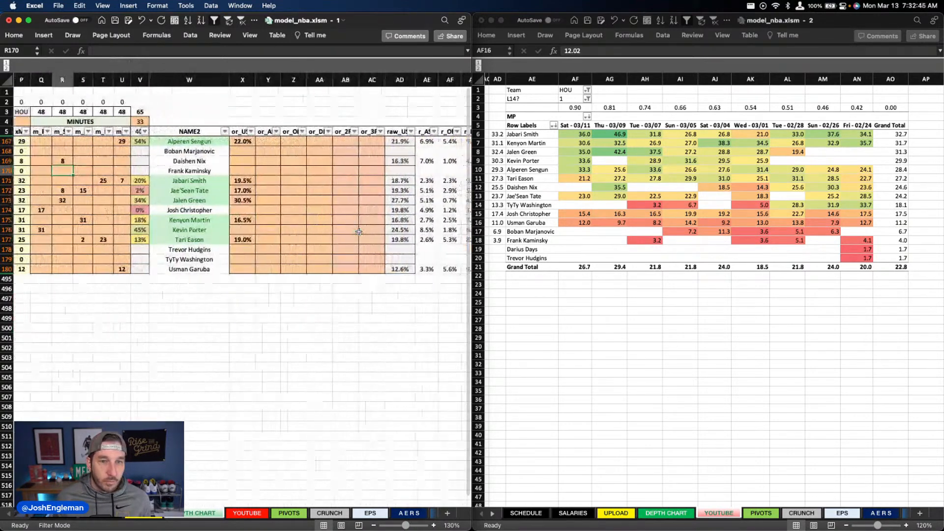
scroll(356, 231, right, 5)
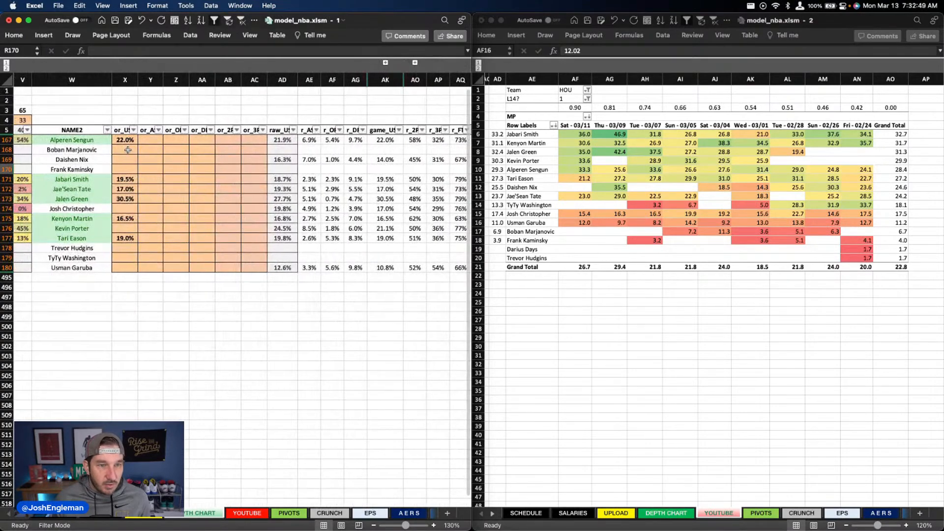
drag(126, 142, 127, 248)
key(Delete)
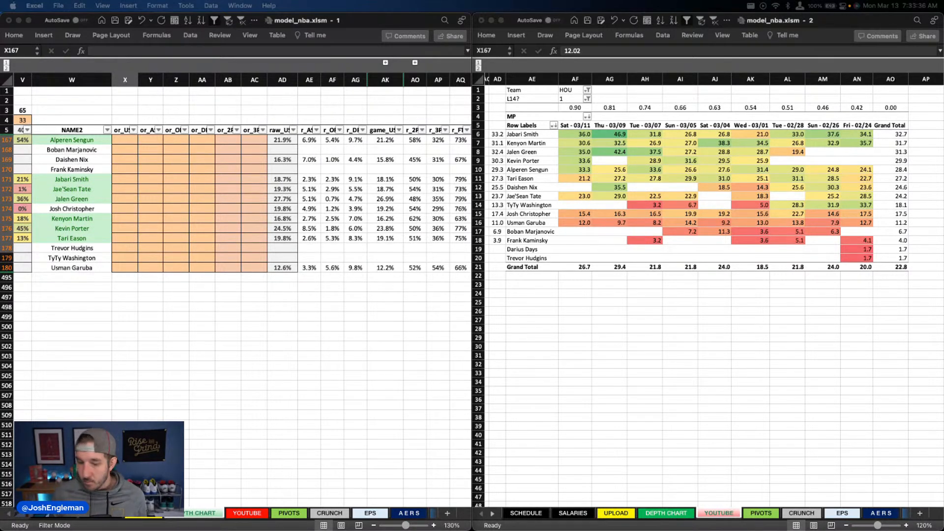
Step: Set the usage overrides in column X to 25% for Kevin Porter and 28.5% for Jalen Green
click(228, 238)
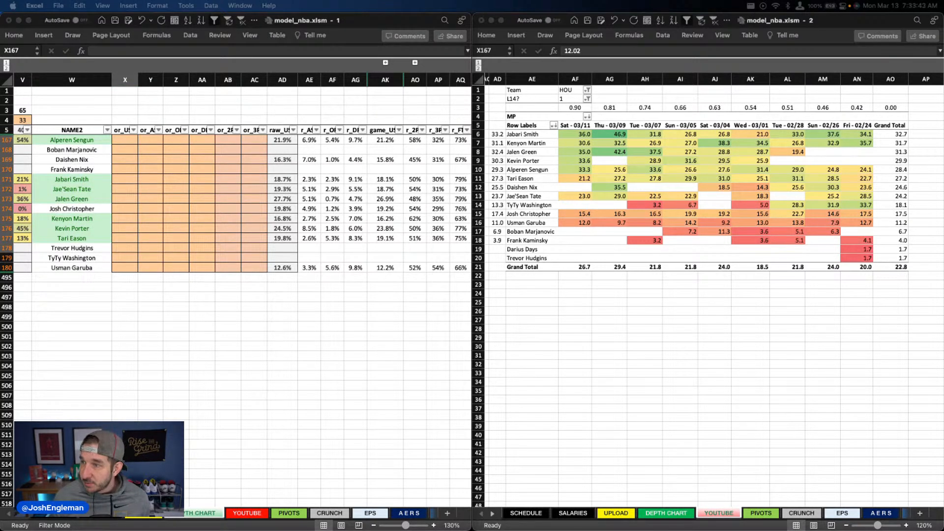
click(127, 218)
click(123, 228)
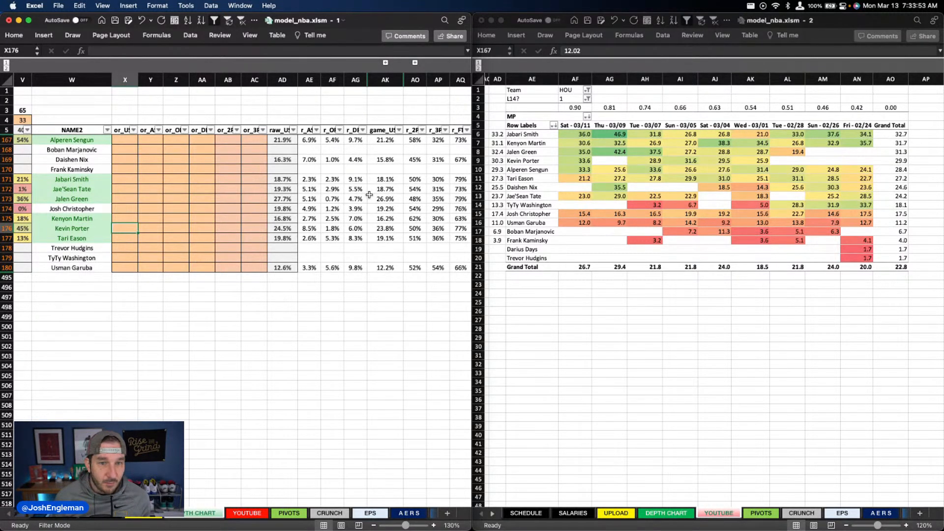
text(25)
key(Up)
key(Up)
key(Up)
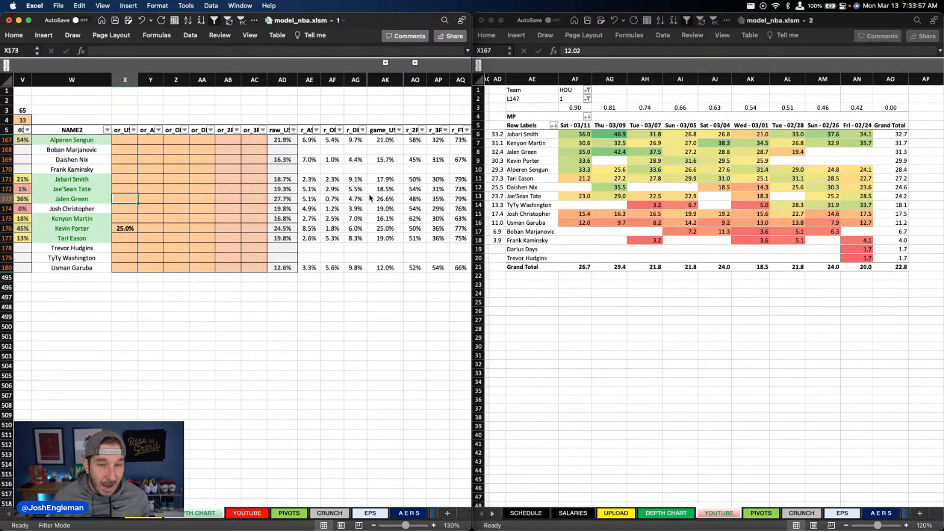
text(28.5)
key(Return)
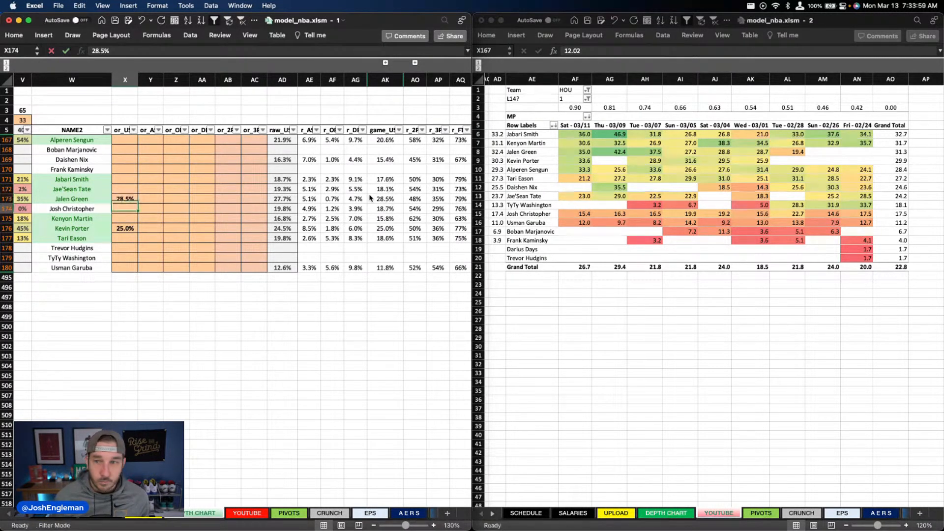
Step: Set Kenyon Martin's usage override in column X to 16.8%
key(Up)
key(Up)
key(Up)
key(Up)
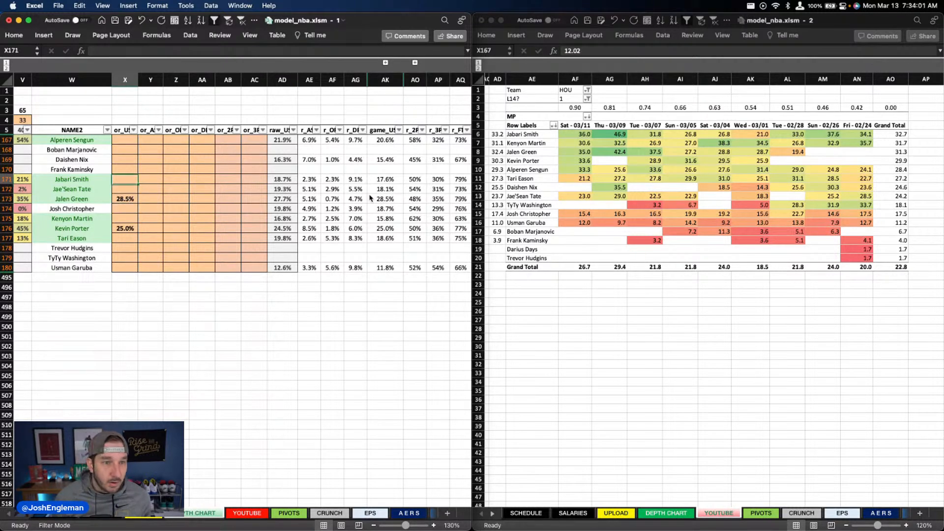
key(Down)
key(Down)
key(Down)
key(Down)
key(Down)
key(Down)
key(Up)
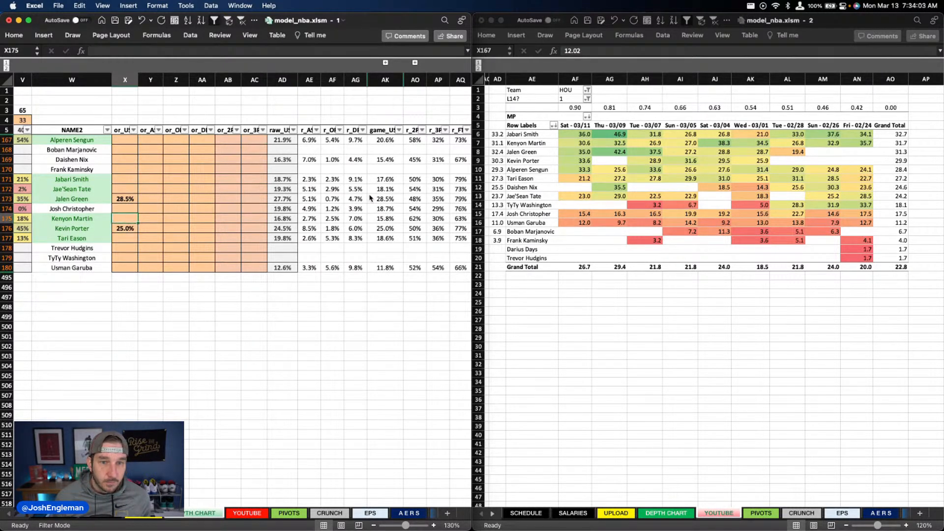
text(16.8)
key(Return)
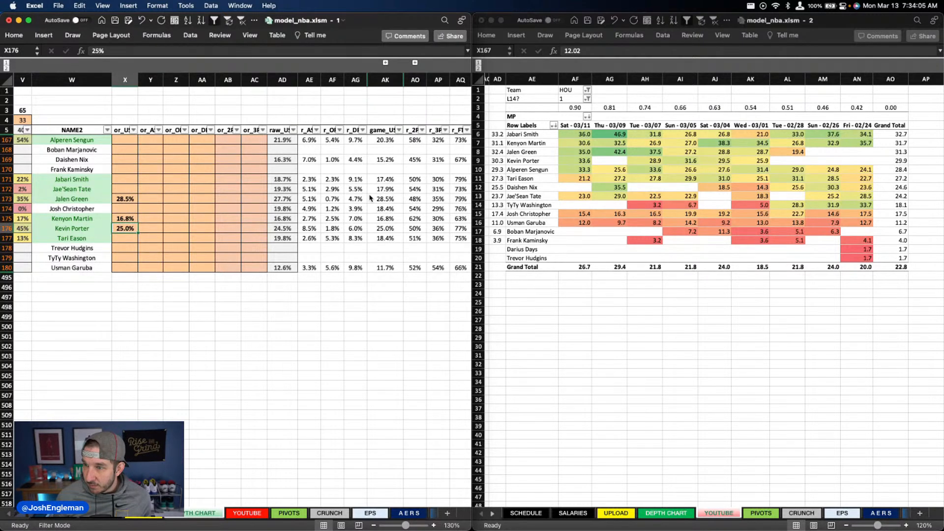
Step: Set the usage overrides in column X to 18.7% for Jabari Smith and 18.5% for Jae'Sean Tate
key(Up)
key(Up)
key(Up)
key(Up)
key(Up)
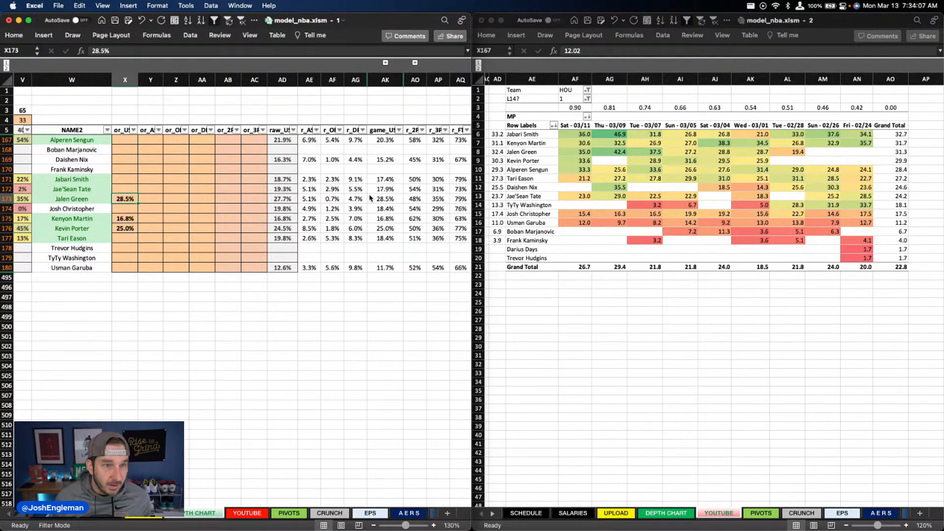
text(18.7)
key(Return)
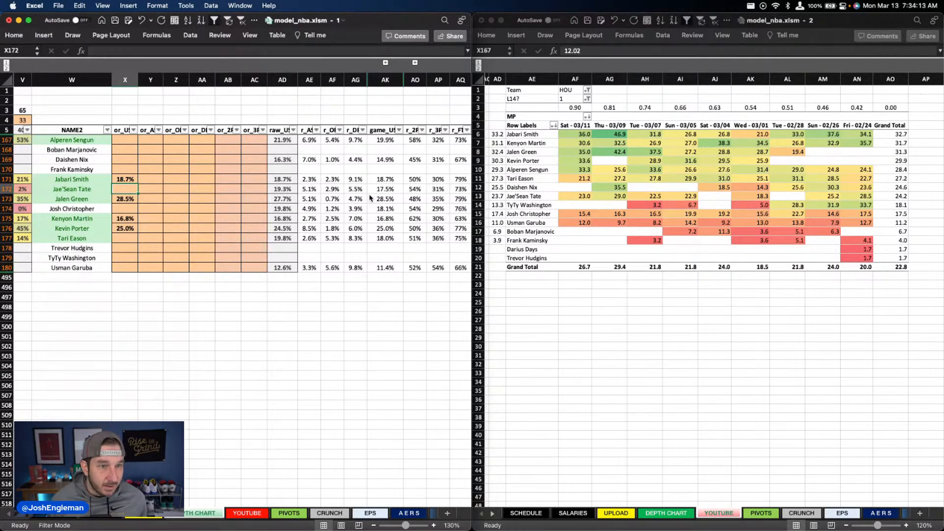
text(18.5)
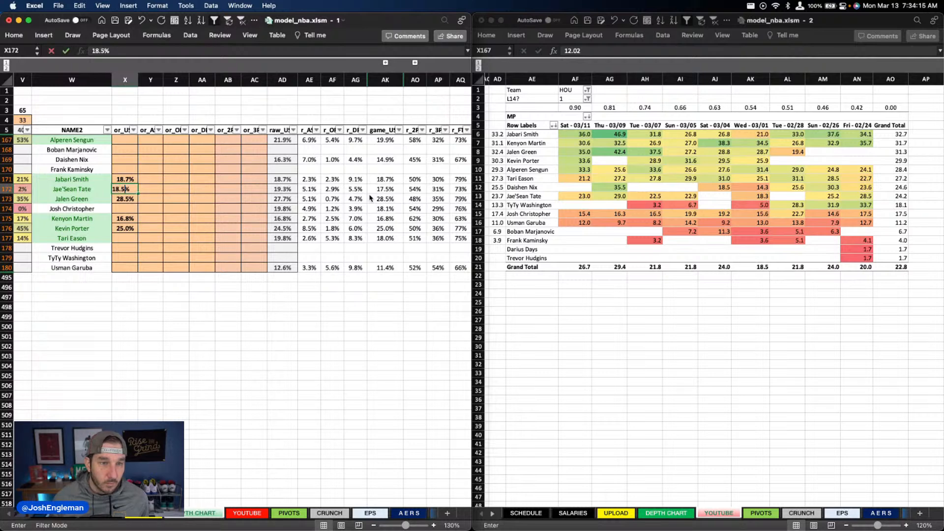
key(Return)
Step: Set Tari Eason's usage override in column X to 19%
key(Down)
key(Down)
key(Down)
key(Down)
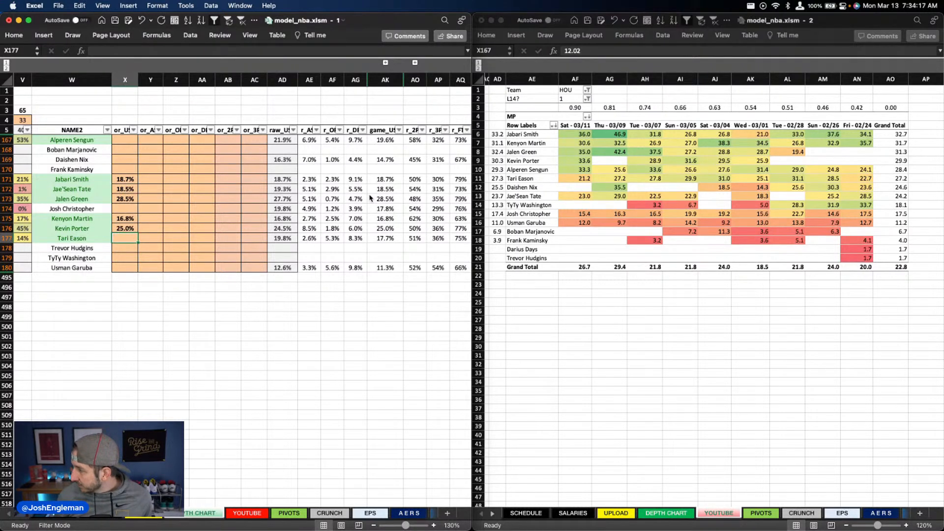
text(19)
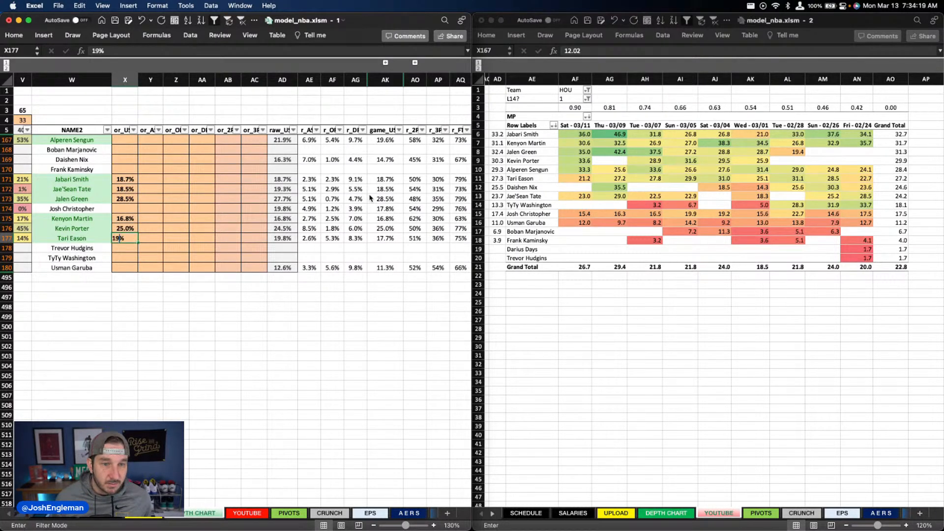
key(Return)
Step: Set Alperen Sengun's usage override in column X to 20.5%
key(Up)
key(Up)
key(Up)
key(Up)
key(Up)
key(Up)
key(Up)
key(Up)
key(Up)
key(Up)
key(Up)
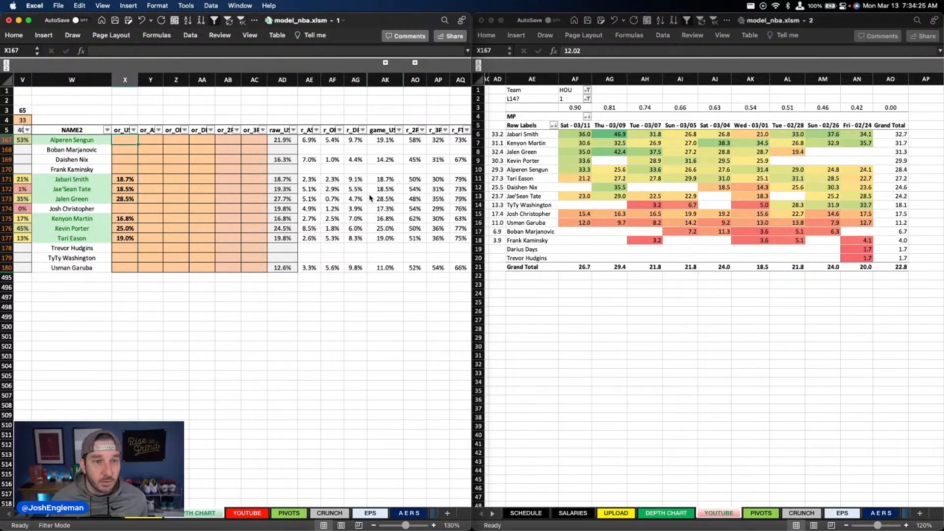
text(20.5)
key(Return)
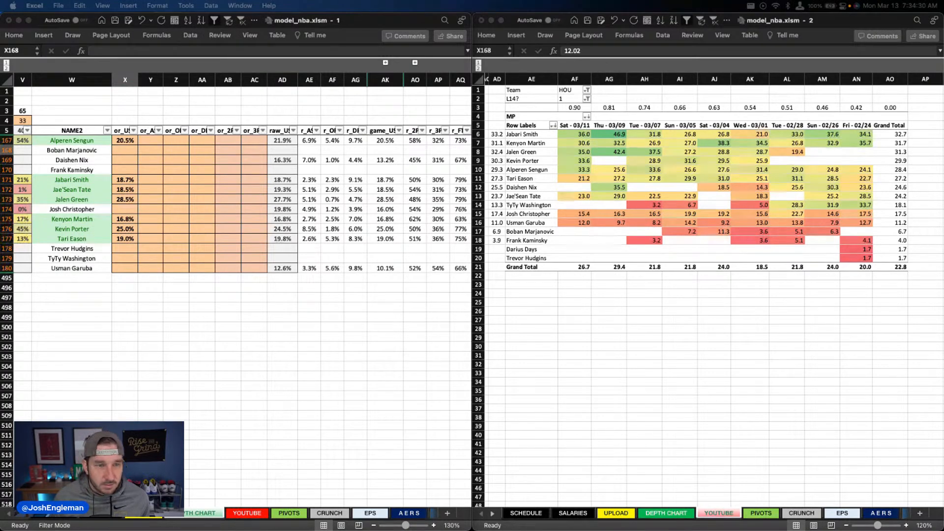
Step: Check Houston's projections in the YOUTUBE sheet and switch the minutes table's Team filter to BOS
click(350, 224)
scroll(320, 219, left, 10)
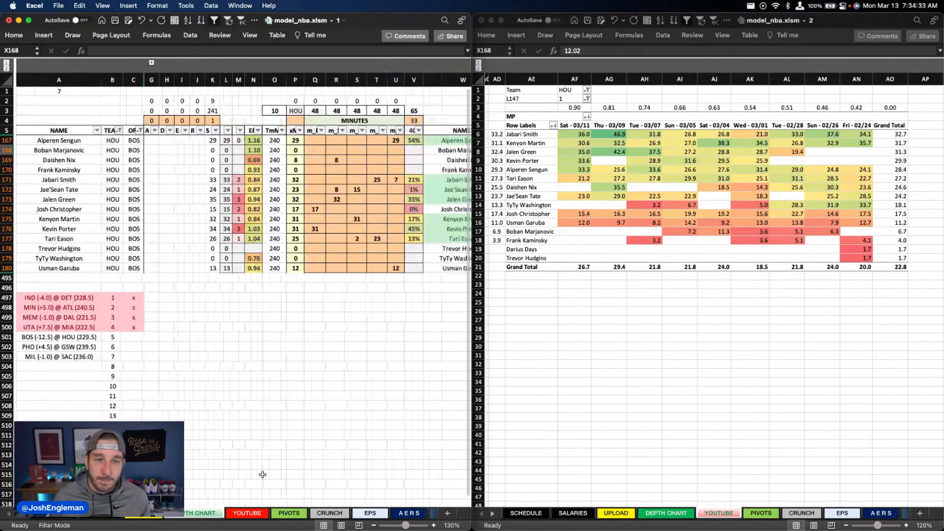
click(247, 514)
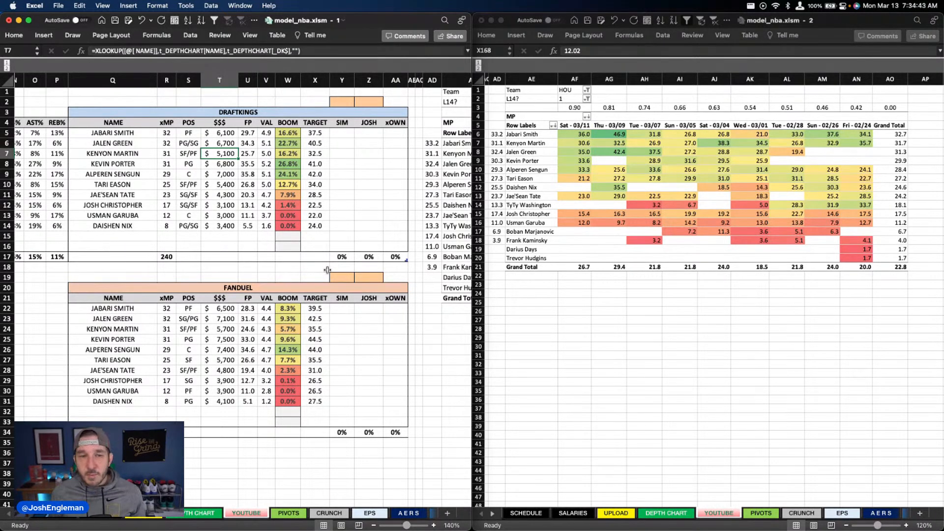
click(570, 90)
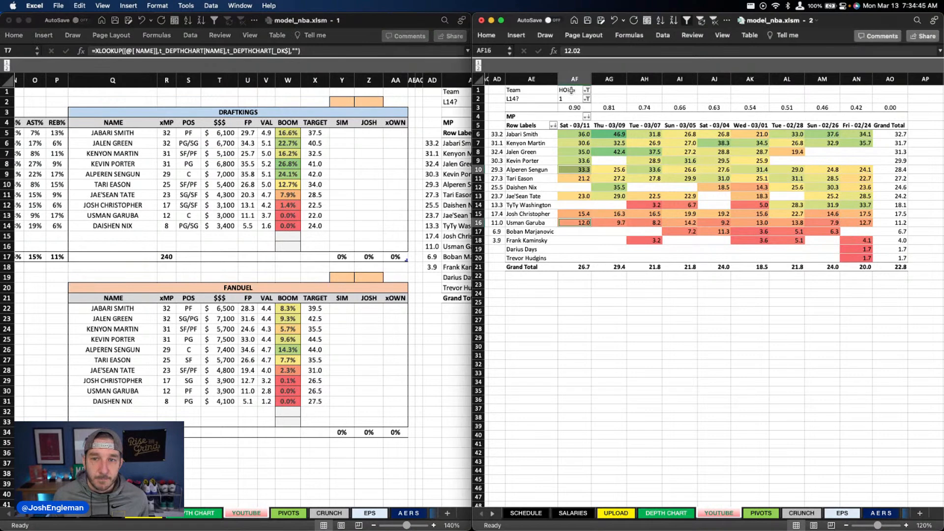
click(570, 90)
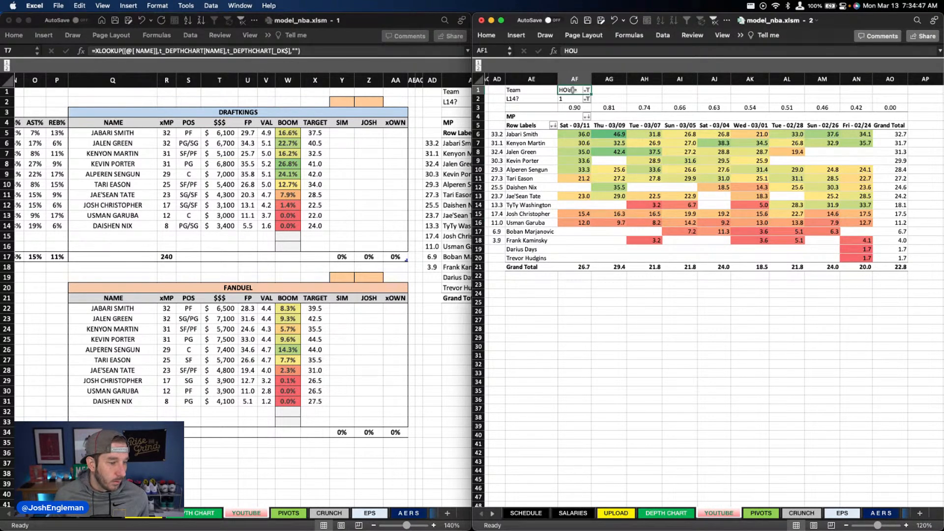
text(BOS)
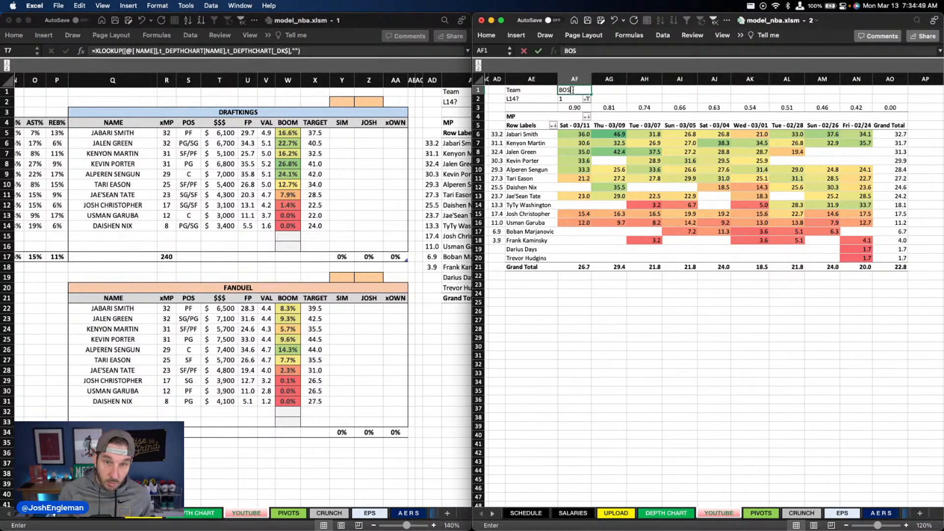
key(Return)
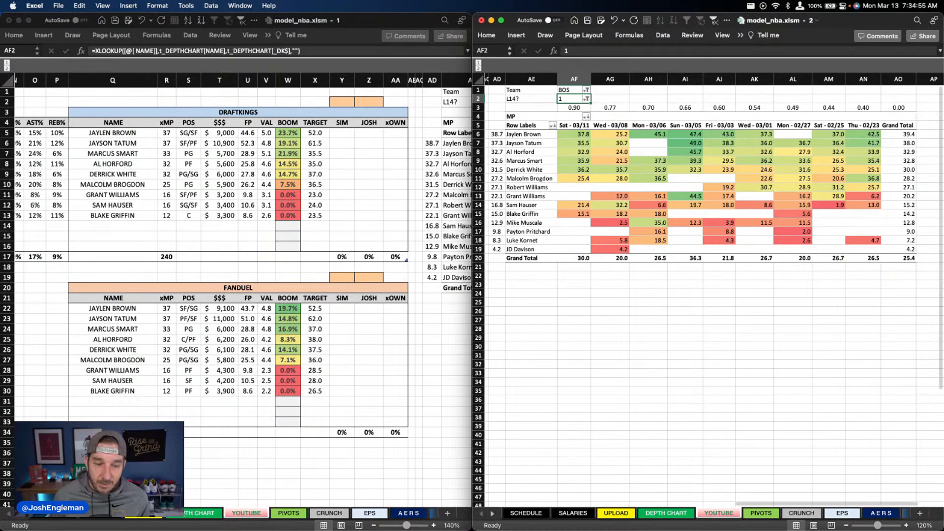
Step: Review Boston's projections and mark the BOS @ HOU game as done with an x in the DEPTH CHART game list
scroll(218, 404, left, 10)
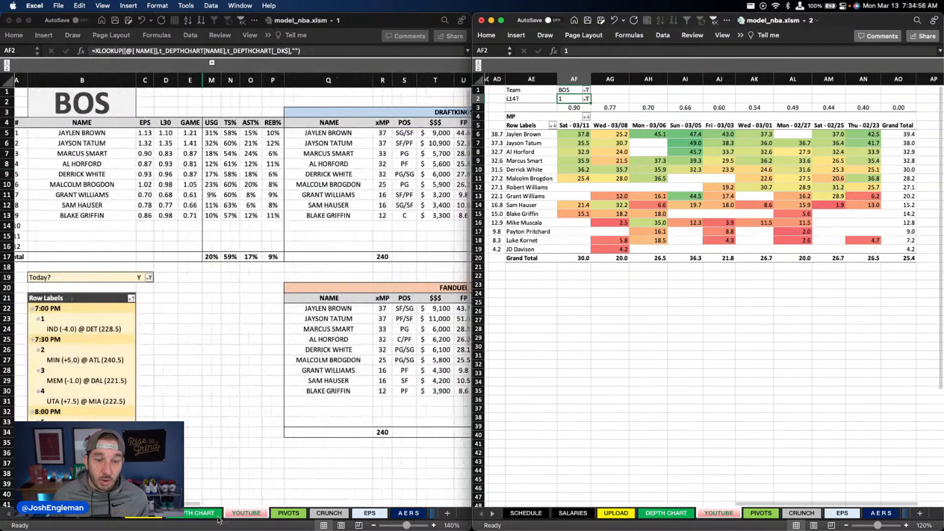
click(230, 514)
click(148, 336)
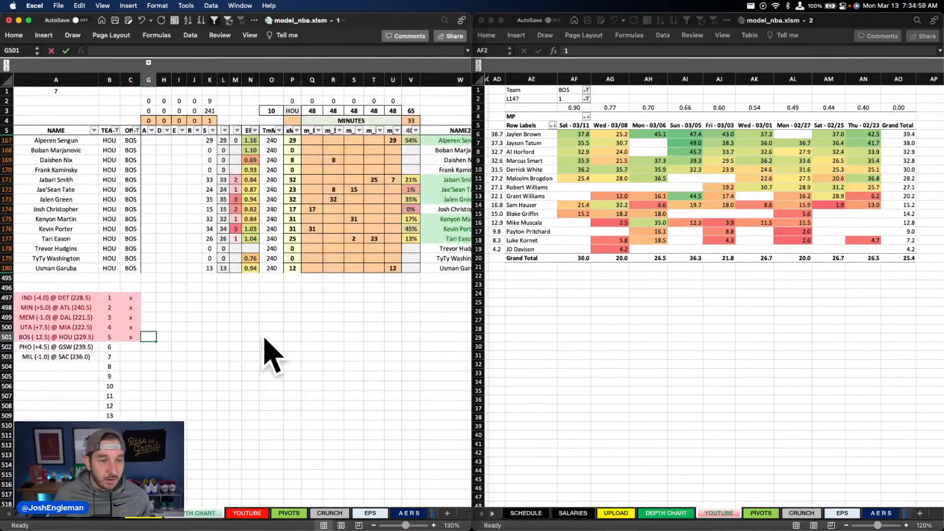
Step: Filter the depth chart's TEAM column to PHO
click(117, 131)
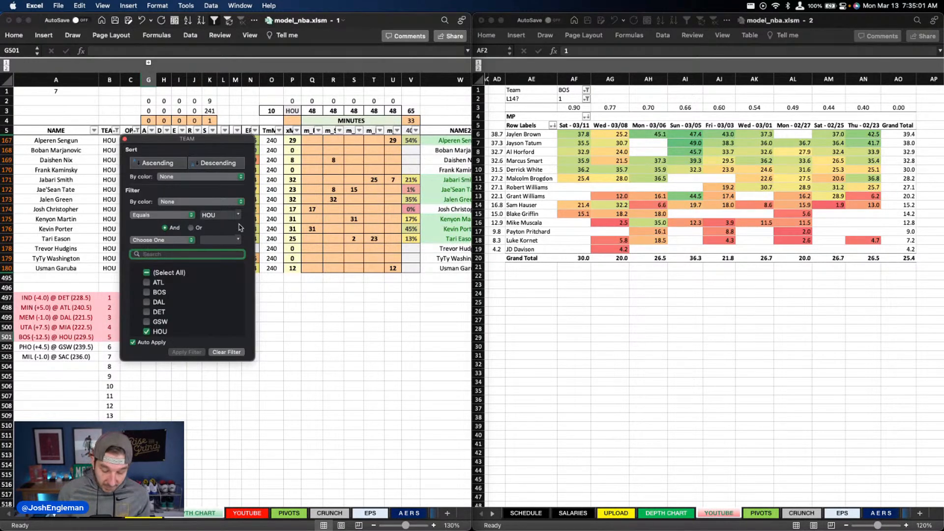
text(pho)
key(Return)
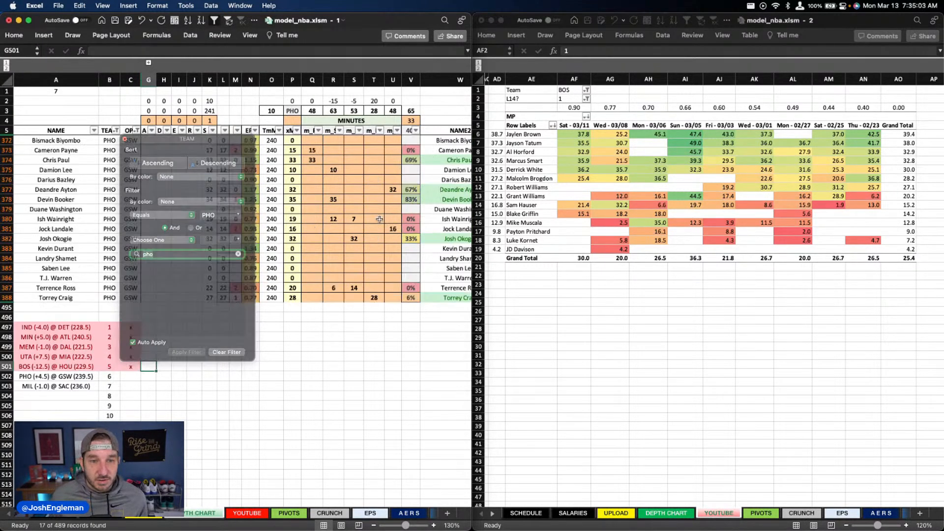
click(373, 189)
click(572, 90)
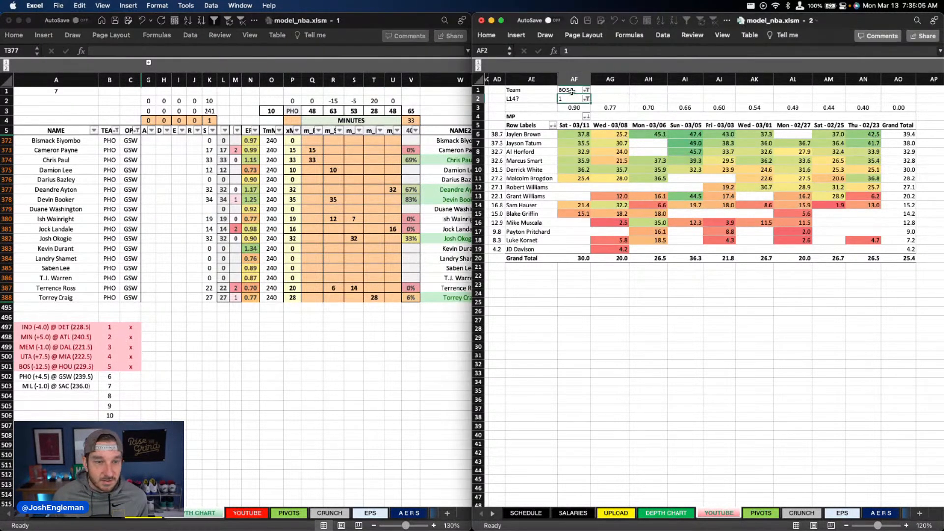
text(pho)
key(Return)
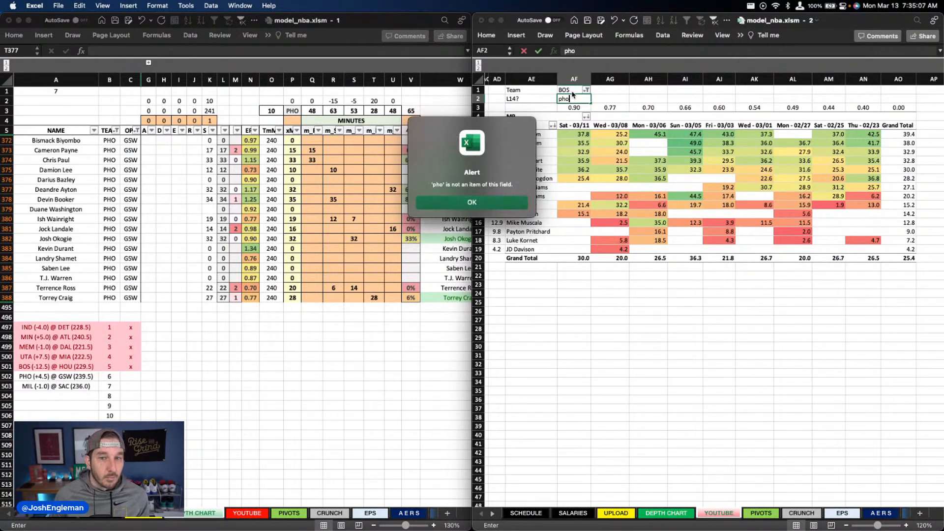
click(499, 202)
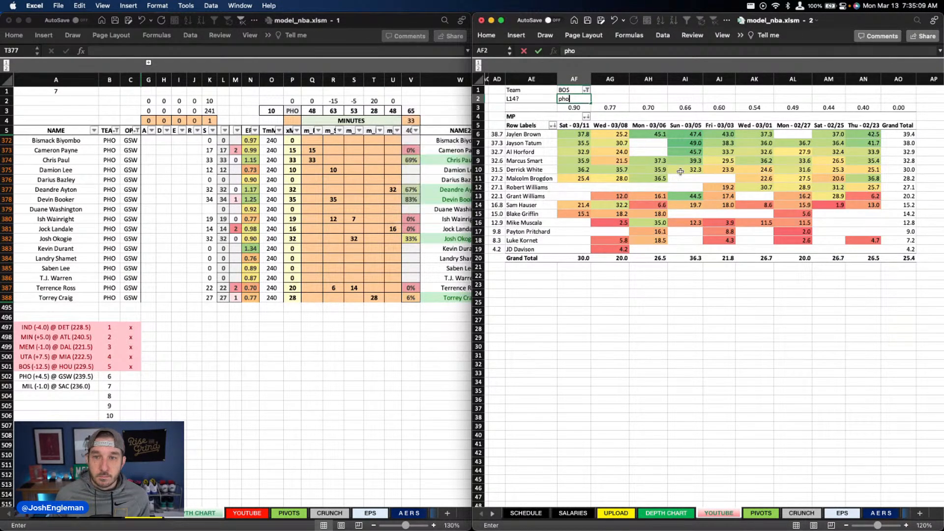
key(Escape)
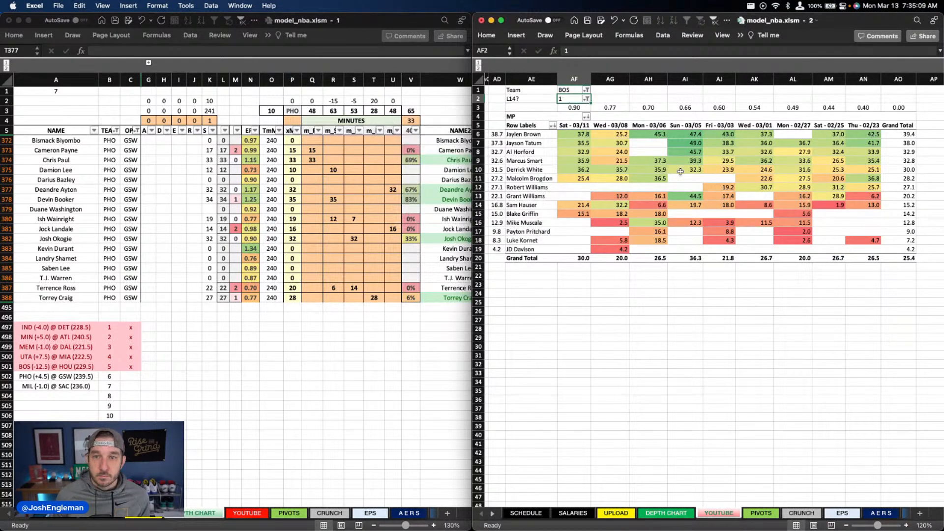
Step: Save the workbook and set the YOUTUBE minutes table's Team filter to PHO
click(588, 22)
key(Up)
text(pho)
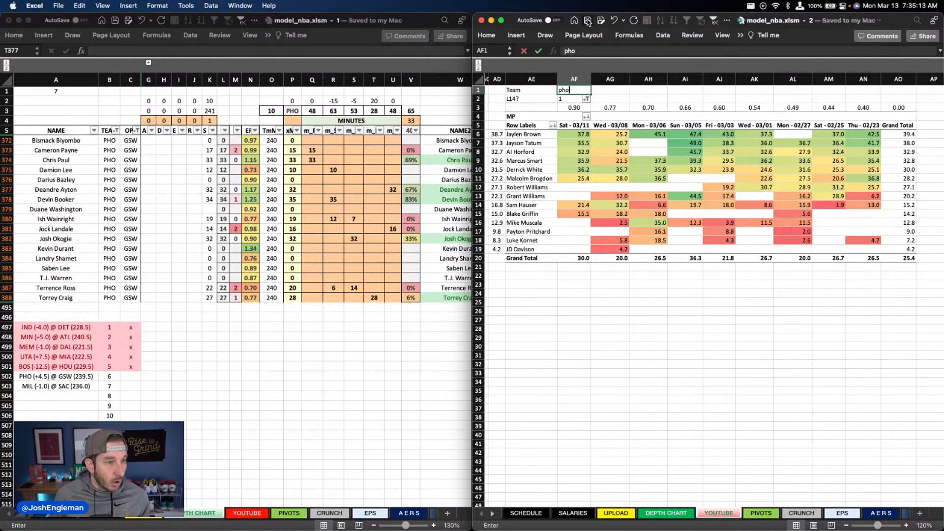
key(Return)
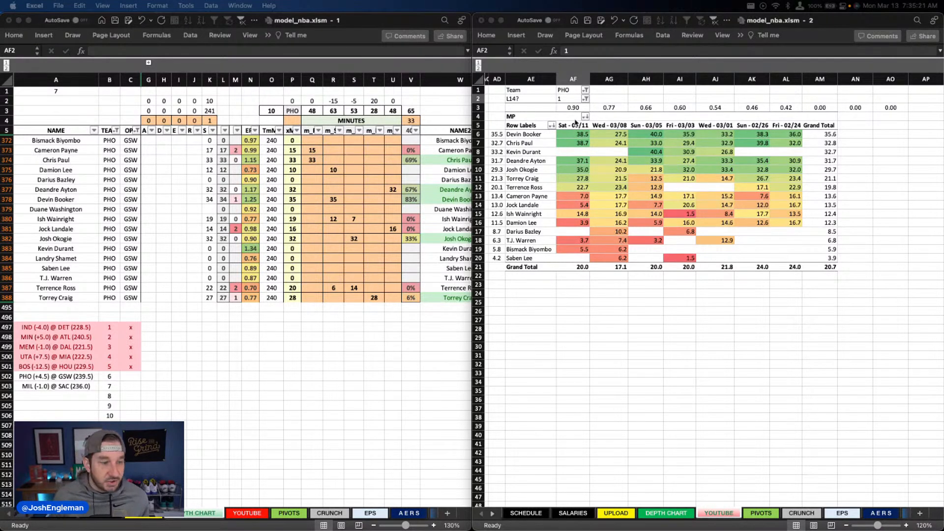
Step: Go through Phoenix's projected minutes in the depth chart and set Torrey Craig's column T minutes to 27
click(312, 161)
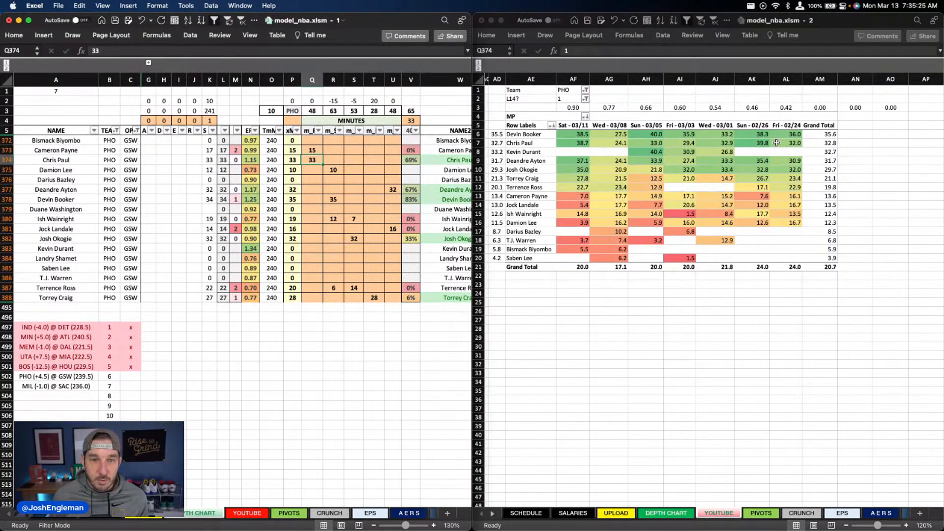
key(Right)
key(Down)
key(Down)
key(Down)
key(Down)
key(Down)
key(Down)
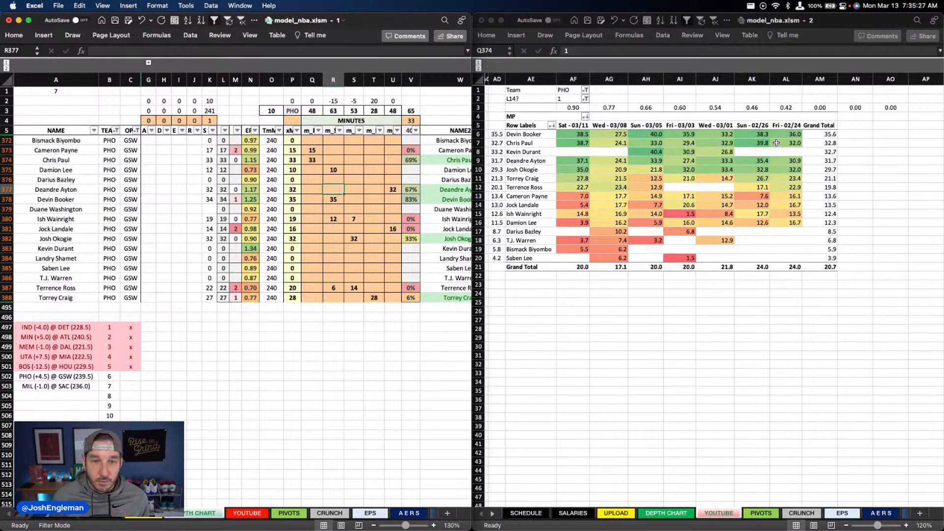
key(Right)
key(Down)
key(Down)
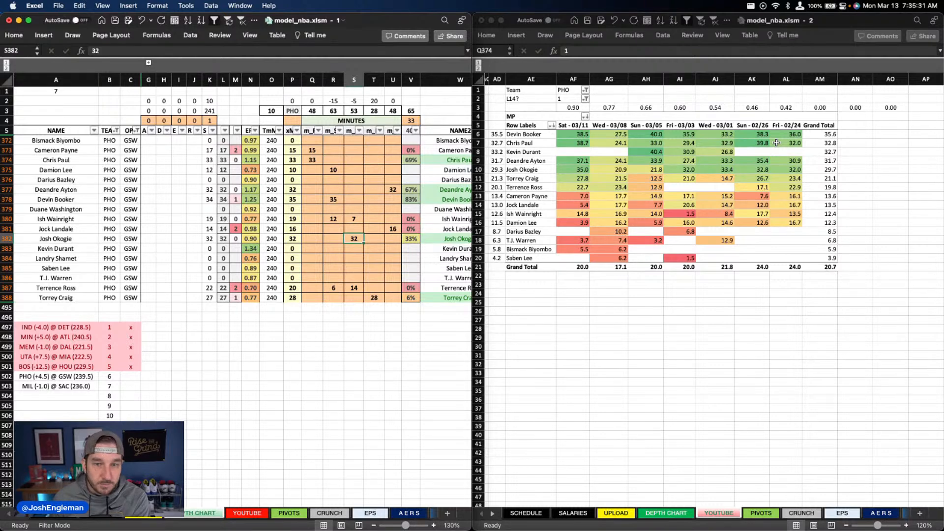
key(Down)
key(Down)
key(Down)
key(Down)
key(Down)
key(Right)
key(Down)
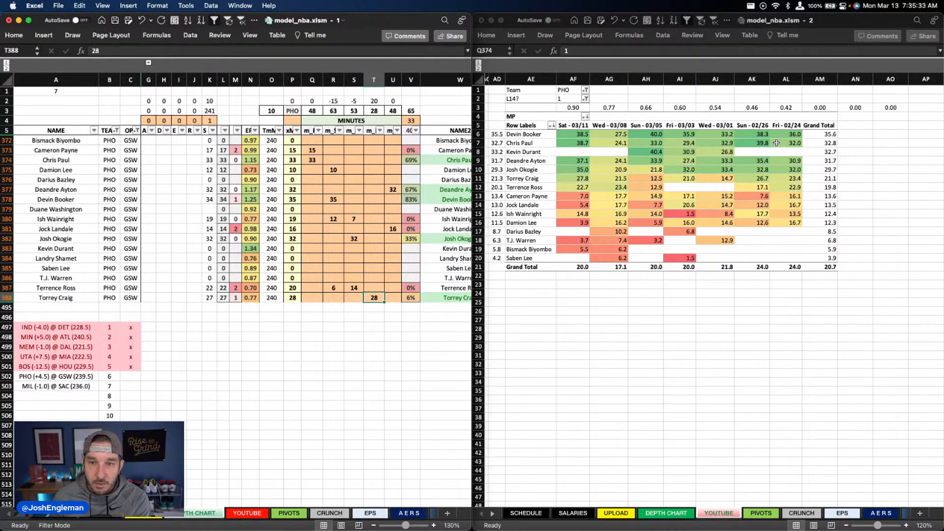
text(27)
key(Right)
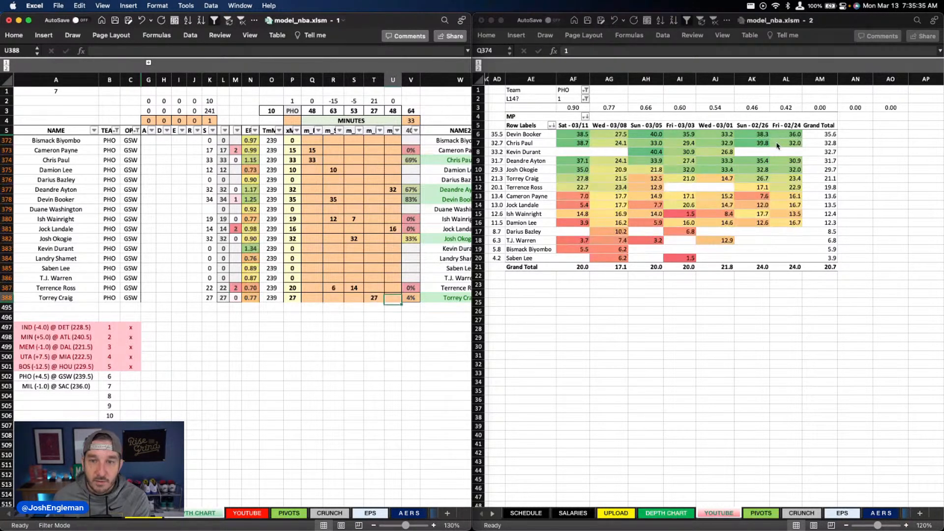
Step: Compare Jock Landale's projection with the Sat - 03/11 minutes, totaling the whole team and the centers Ayton, Landale and Biyombo
key(Up)
key(Up)
key(Up)
key(Up)
key(Up)
key(Up)
key(Up)
key(Up)
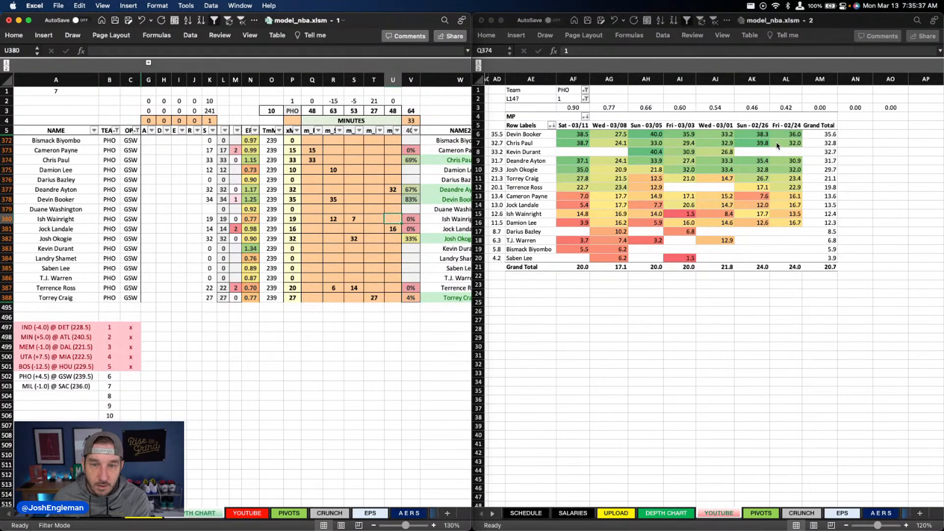
key(Down)
key(Down)
key(Up)
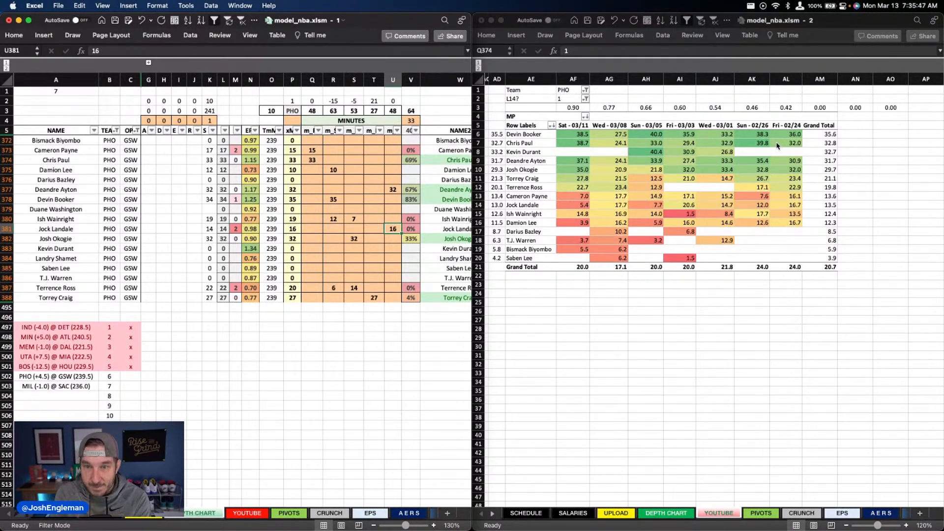
click(515, 107)
drag(575, 134, 574, 252)
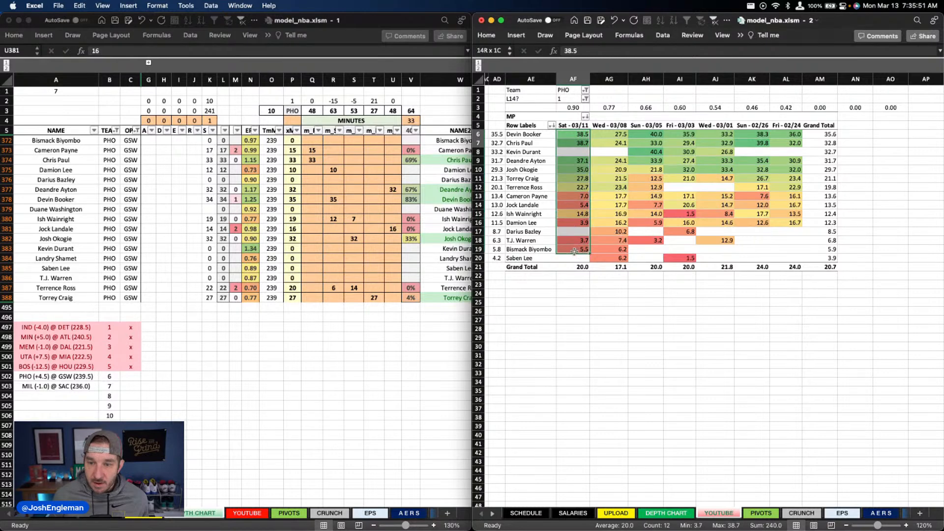
click(574, 252)
click(575, 161)
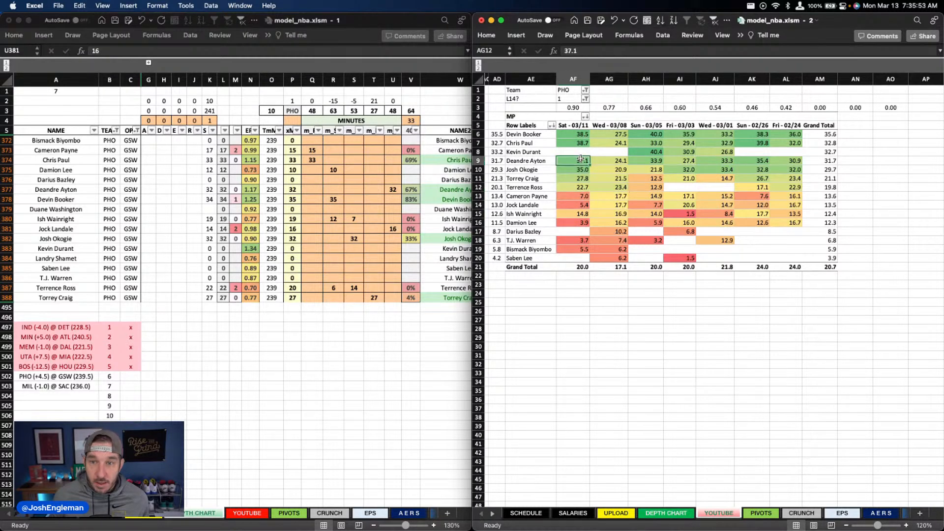
super+click(584, 206)
super+click(584, 249)
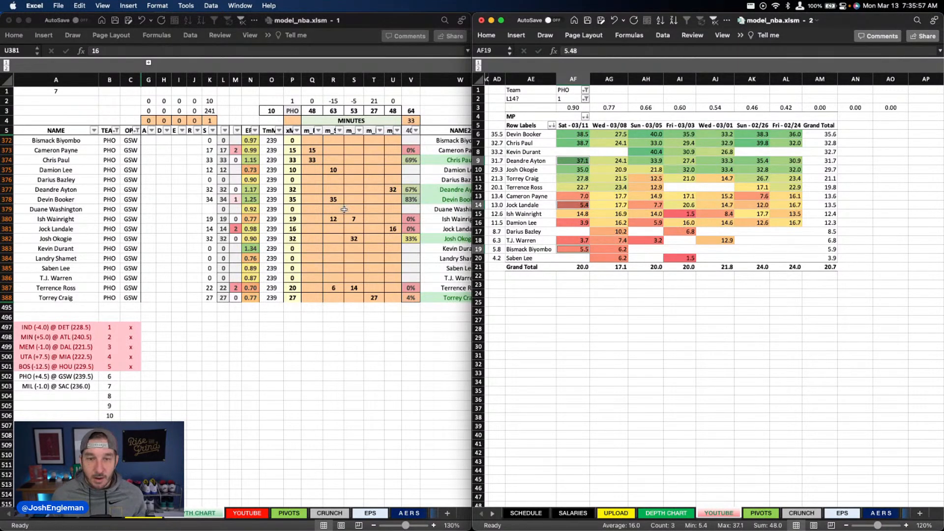
Step: Set Jock Landale's column U minutes to 12 and Bismack Biyombo's to 4
click(400, 223)
text(12)
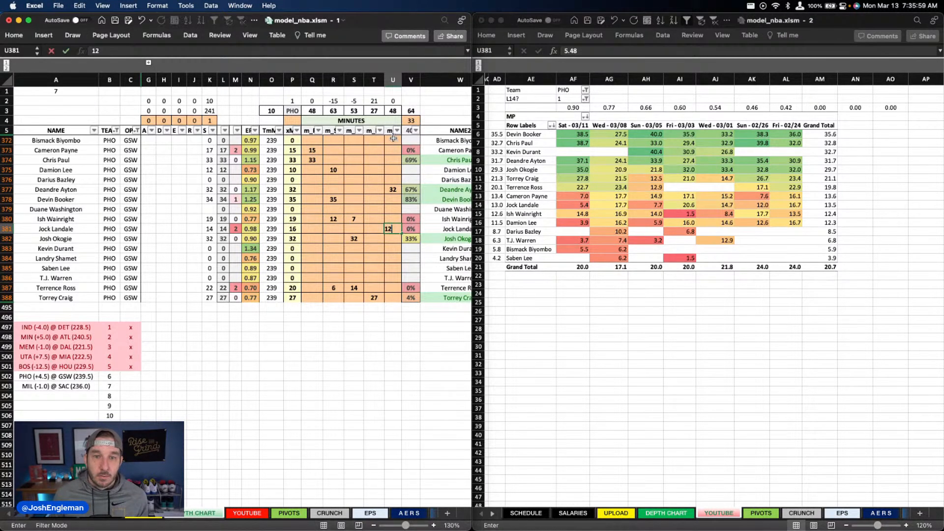
click(394, 142)
text(4)
key(Return)
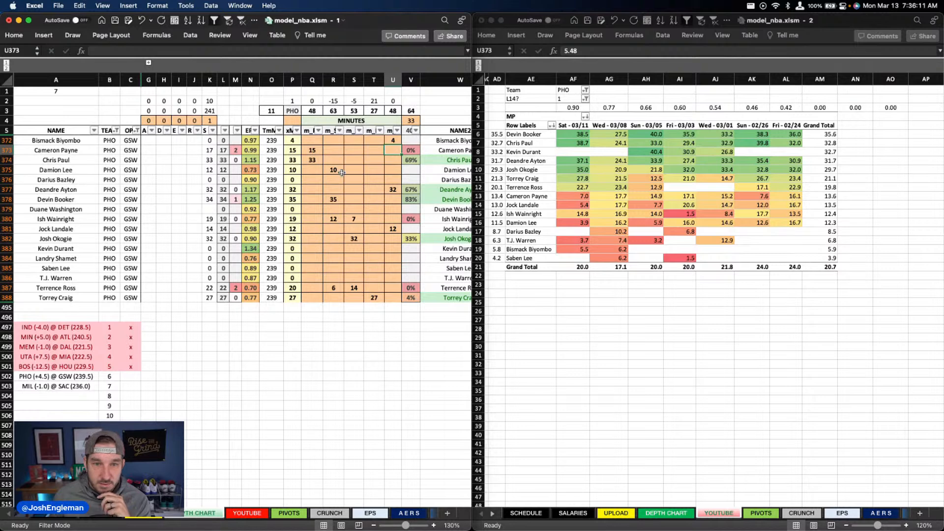
Step: Set Terrence Ross's column R minutes to 7 and Damion Lee's to 9
click(338, 289)
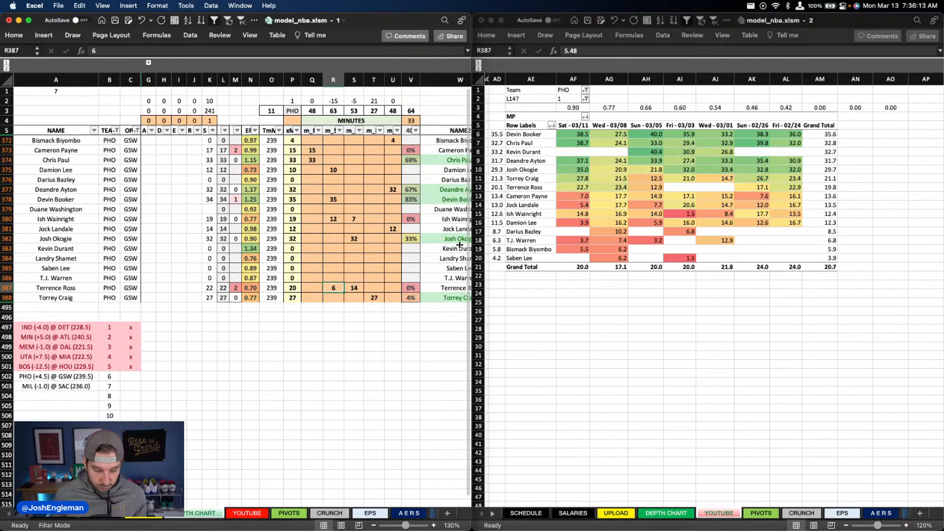
text(7)
click(342, 170)
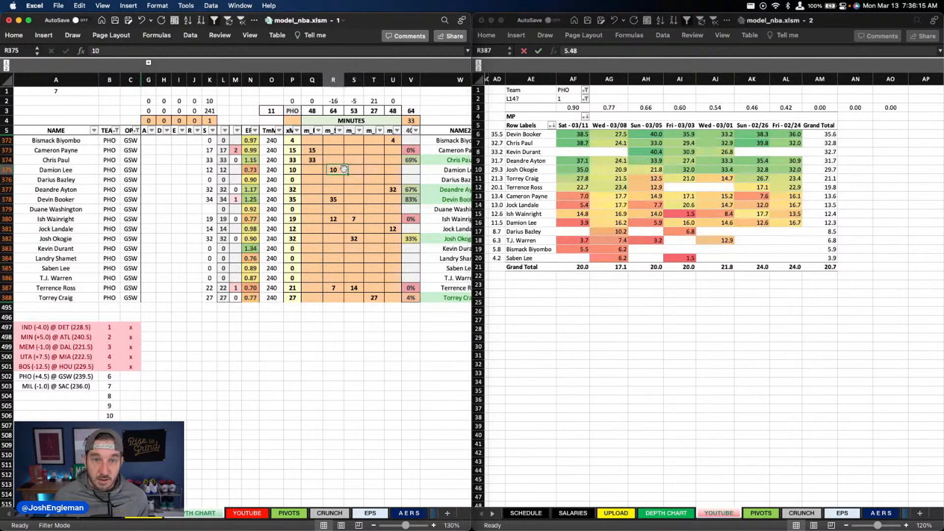
text(9)
key(Return)
click(312, 209)
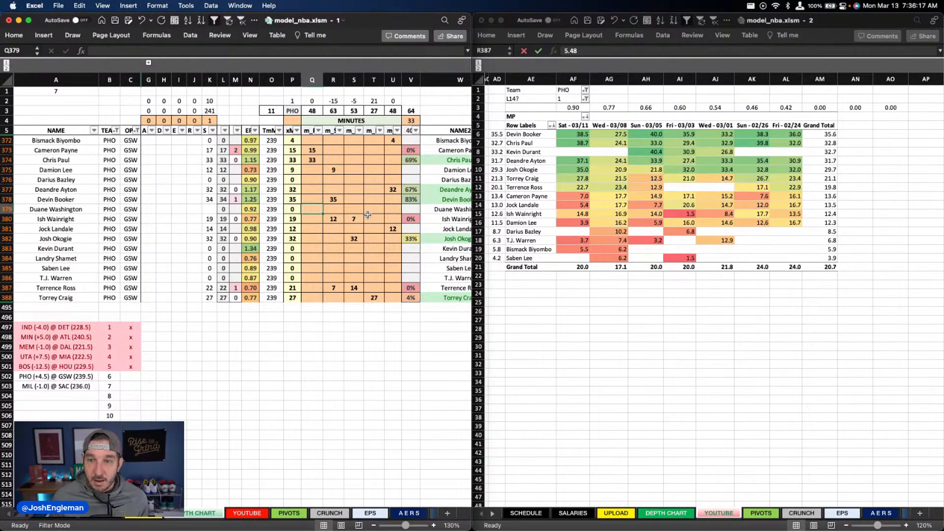
Step: Check Phoenix's usage and assist overrides and set Damion Lee's column R minutes to 10
scroll(347, 214, right, 2)
scroll(347, 214, right, 5)
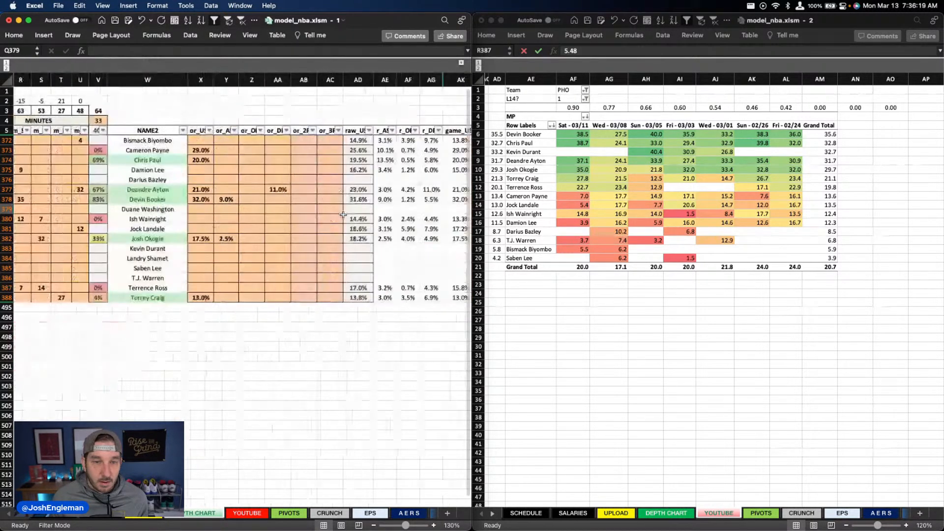
scroll(295, 212, left, 8)
scroll(296, 213, right, 3)
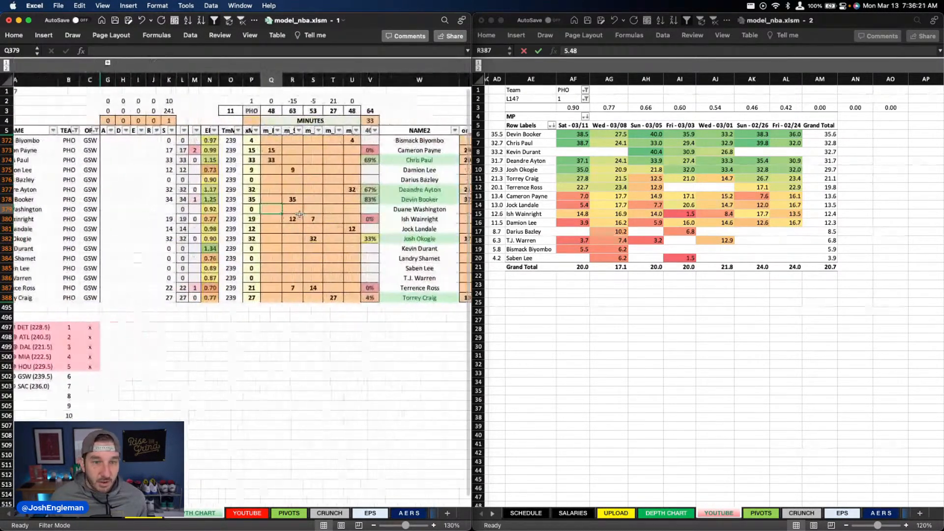
click(301, 171)
text(10)
key(Return)
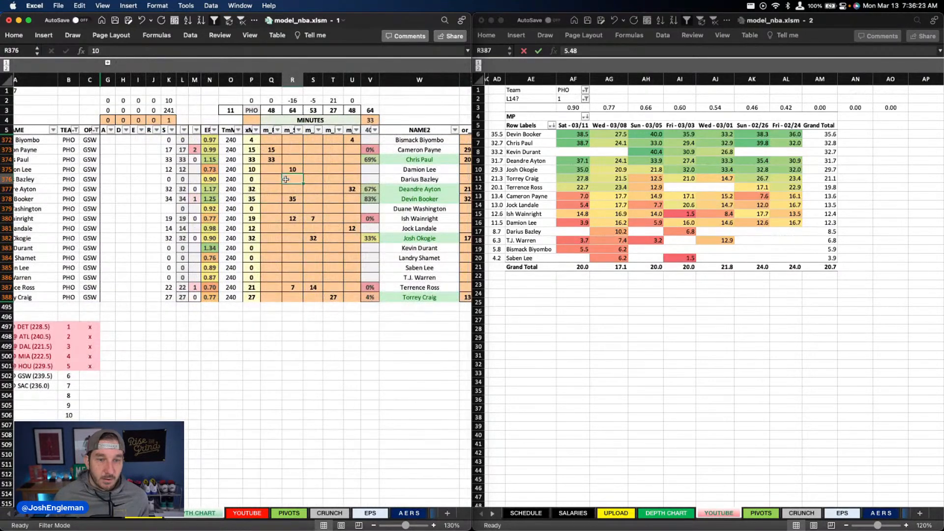
Step: Switch both the depth chart's TEAM filter and the minutes table's Team filter to GSW
scroll(123, 120, left, 3)
click(116, 130)
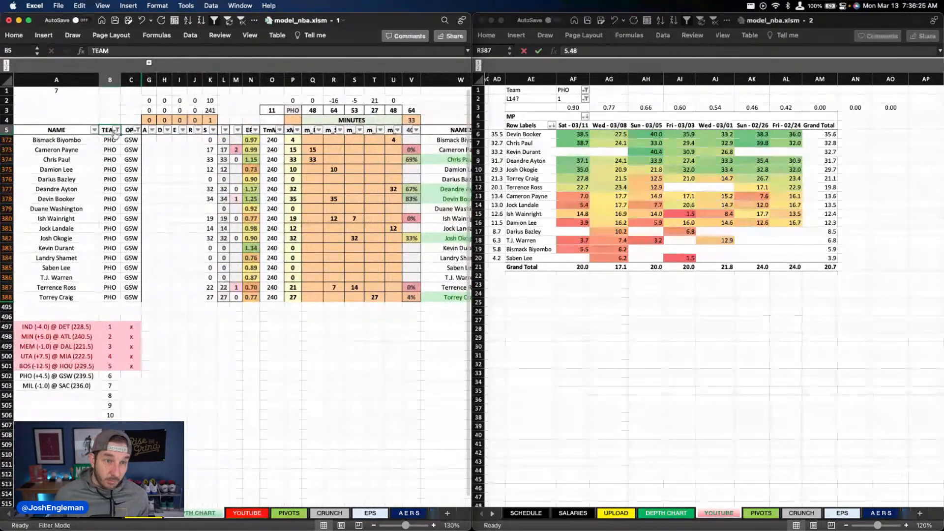
text(gsw)
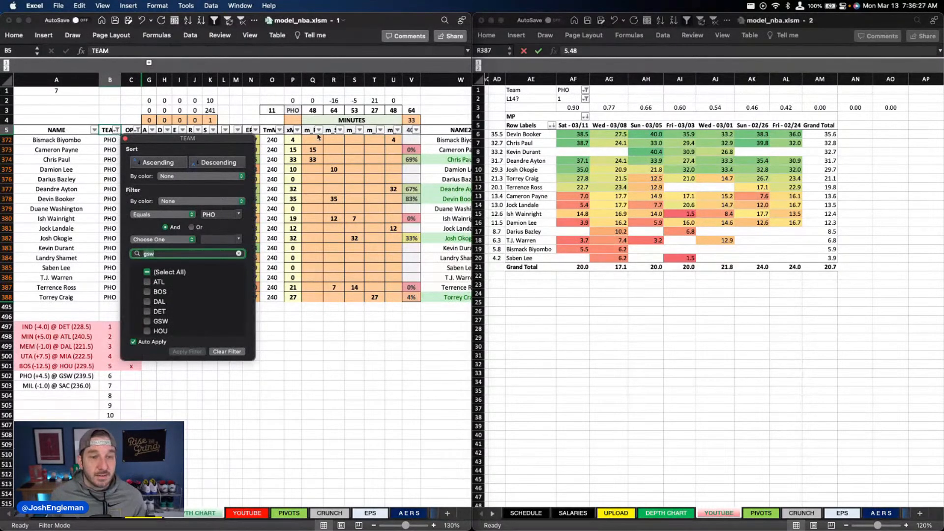
key(Return)
click(572, 92)
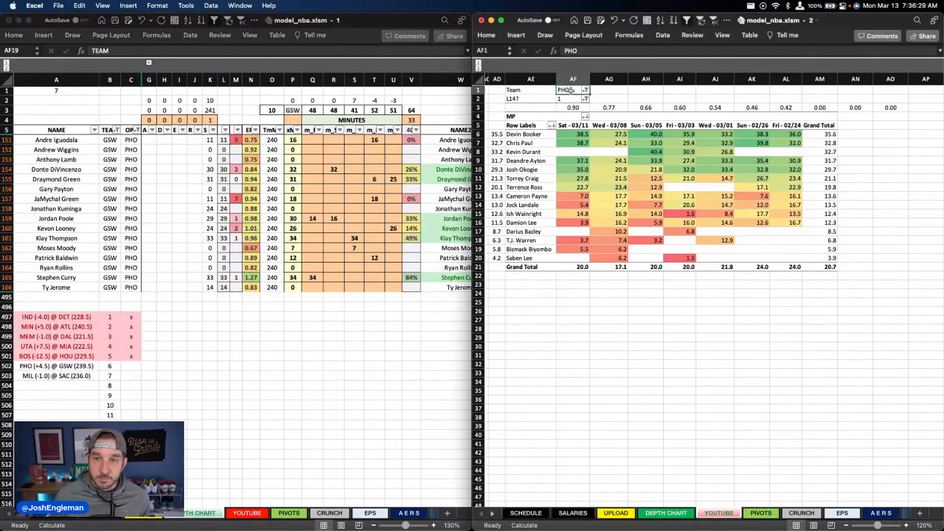
text(gsw)
key(Return)
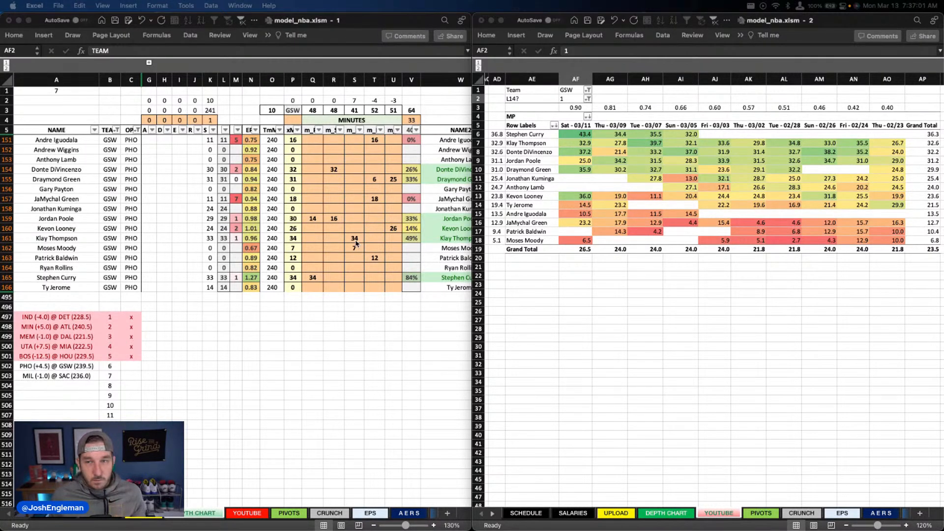
Step: Review Golden State's minutes and clear Patrick Baldwin's column T and Moses Moody's column S minutes
click(308, 213)
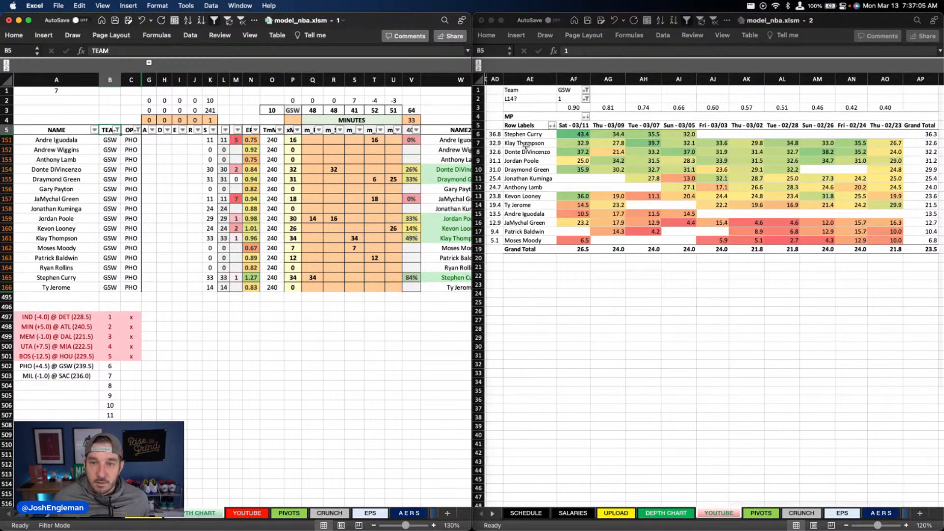
scroll(547, 138, left, 1)
scroll(547, 140, right, 2)
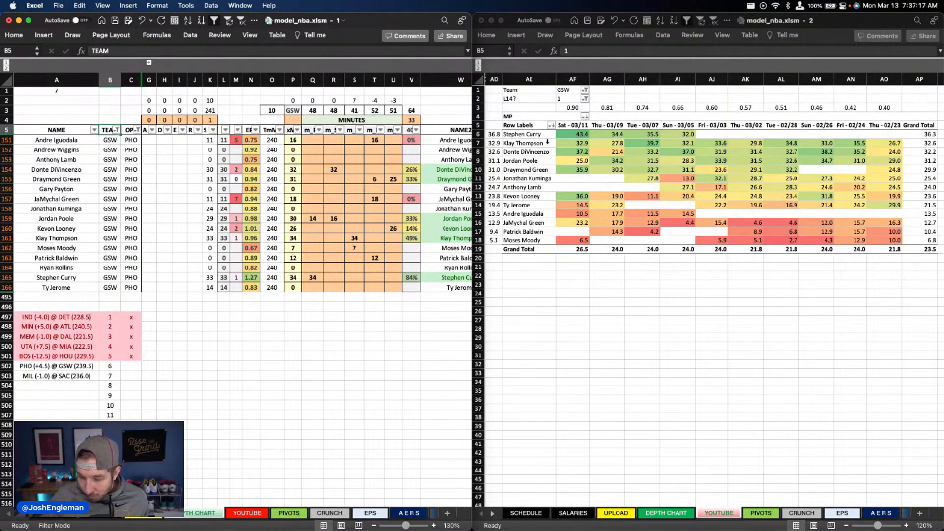
click(334, 238)
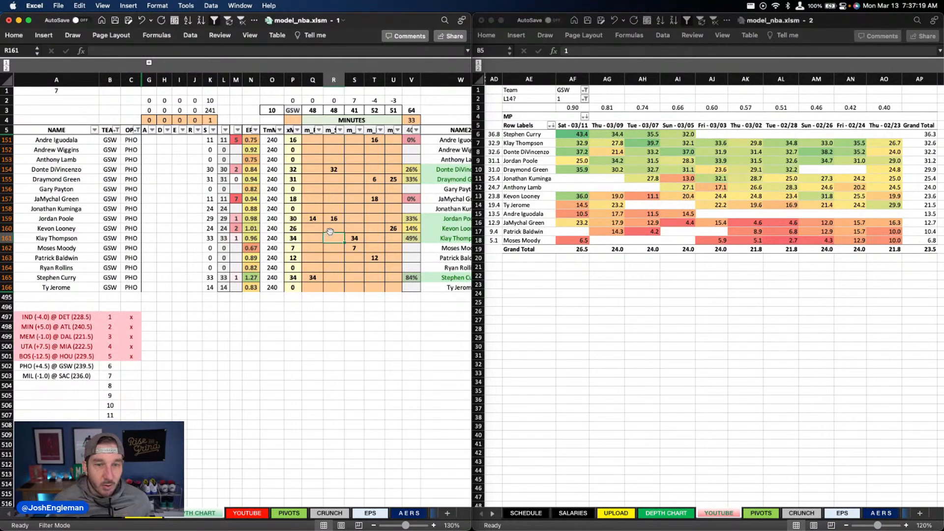
click(392, 229)
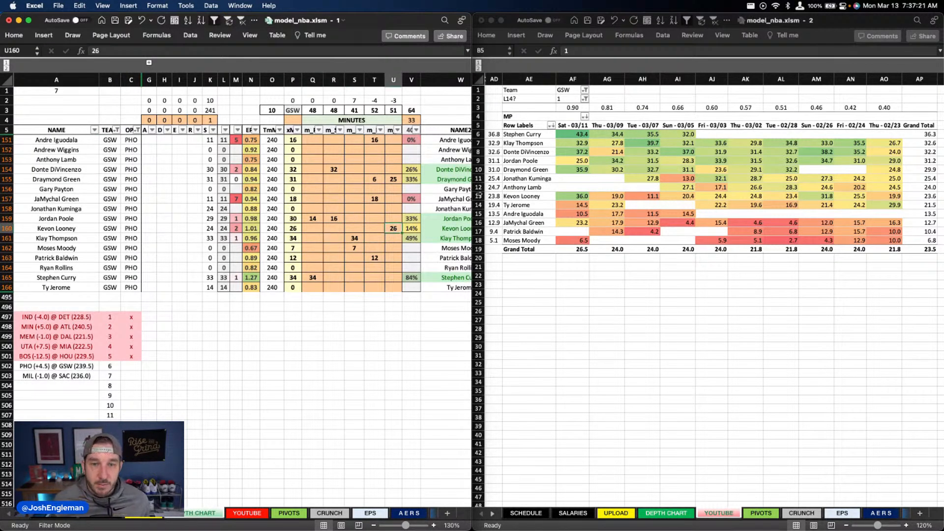
click(376, 199)
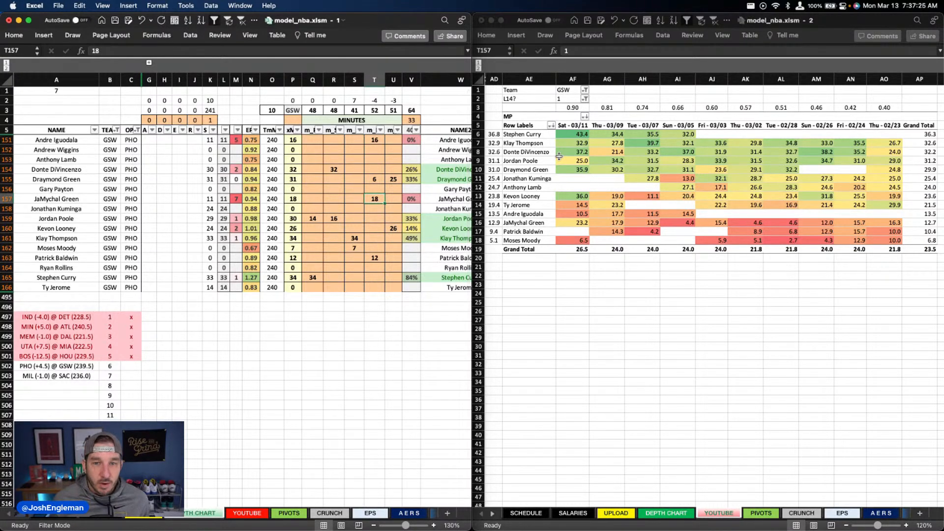
key(Down)
key(Down)
key(Down)
key(Down)
key(Down)
key(Down)
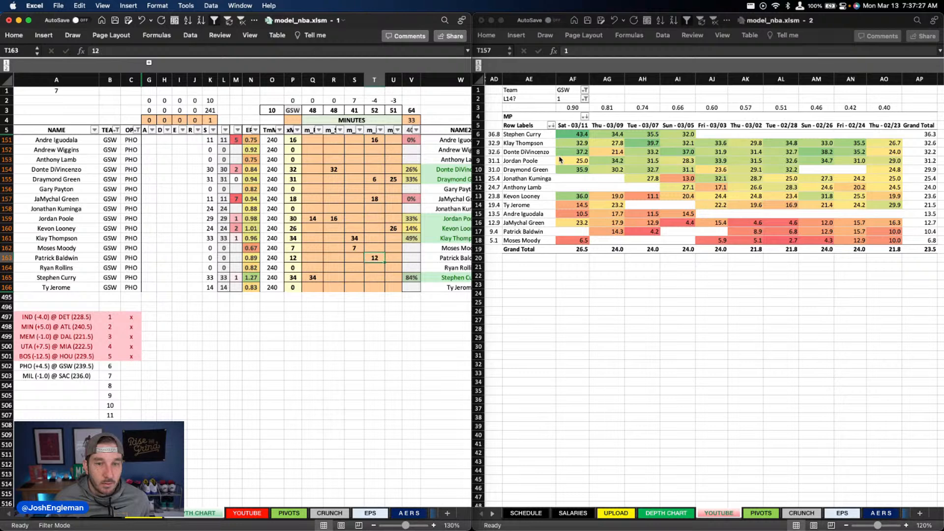
key(Delete)
key(Up)
key(Left)
key(Delete)
Step: Set Jonathan Kuminga's column T minutes to 25 in the depth chart
key(Right)
key(Up)
key(Up)
key(Up)
key(Up)
key(Up)
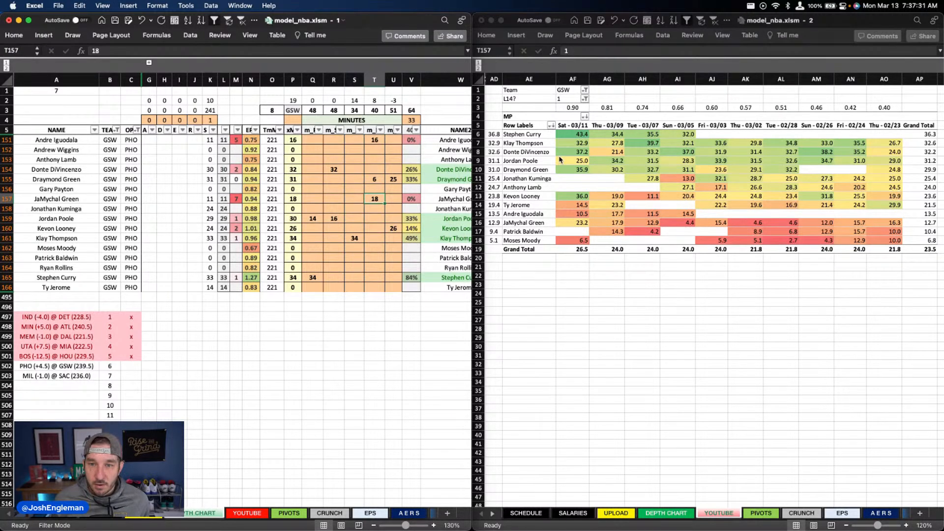
key(Down)
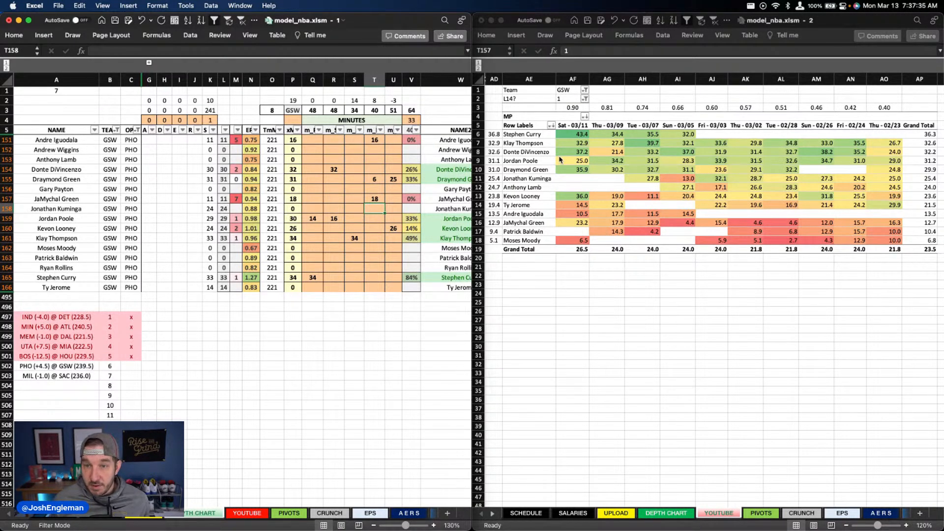
text(25)
key(Return)
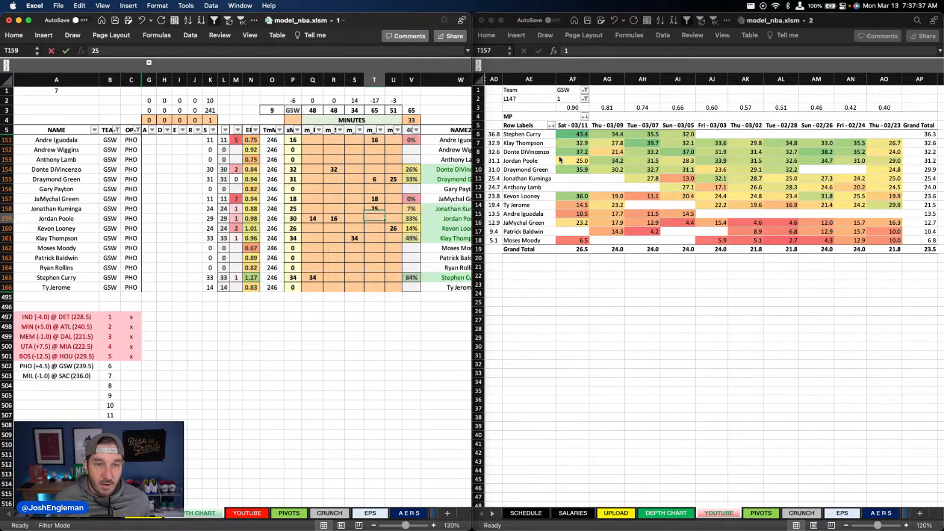
Step: Set JaMychal Green's and Andre Iguodala's column T minutes to 12 each
key(Up)
key(Up)
text(12)
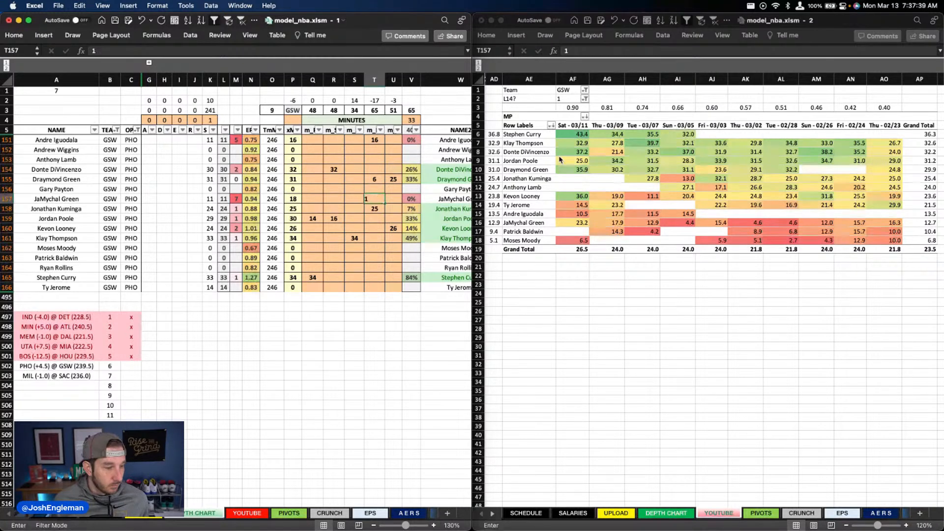
key(Return)
key(Up)
key(Up)
key(Up)
key(Up)
key(Up)
key(Up)
key(Up)
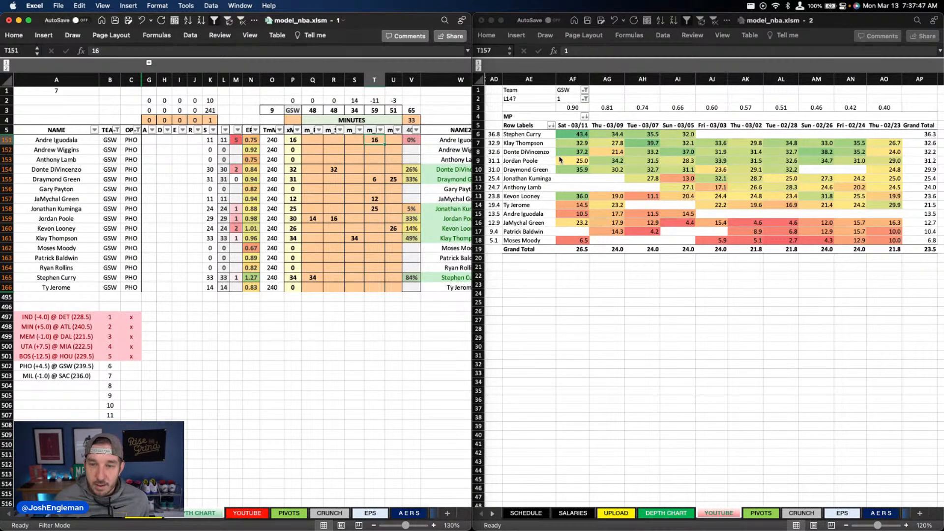
text(12)
key(Return)
Step: Set Stephen Curry's column Q minutes to 35
key(Down)
key(Down)
key(Down)
key(Down)
key(Down)
key(Down)
key(Down)
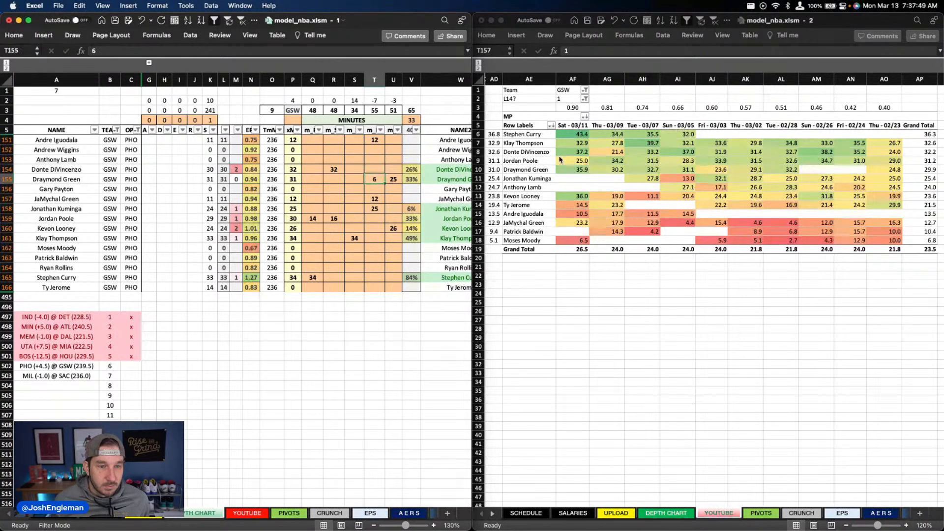
key(Down)
key(Down)
key(Down)
key(Down)
key(Down)
key(Down)
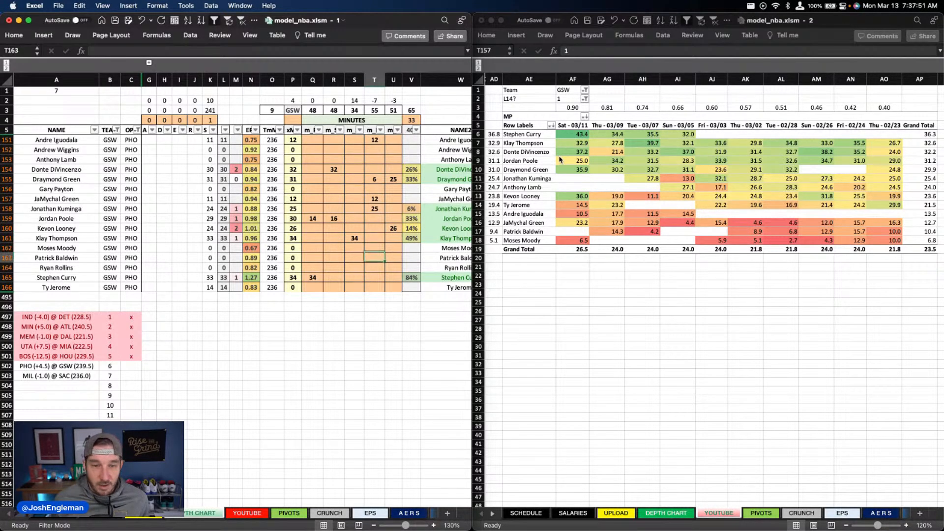
key(Left)
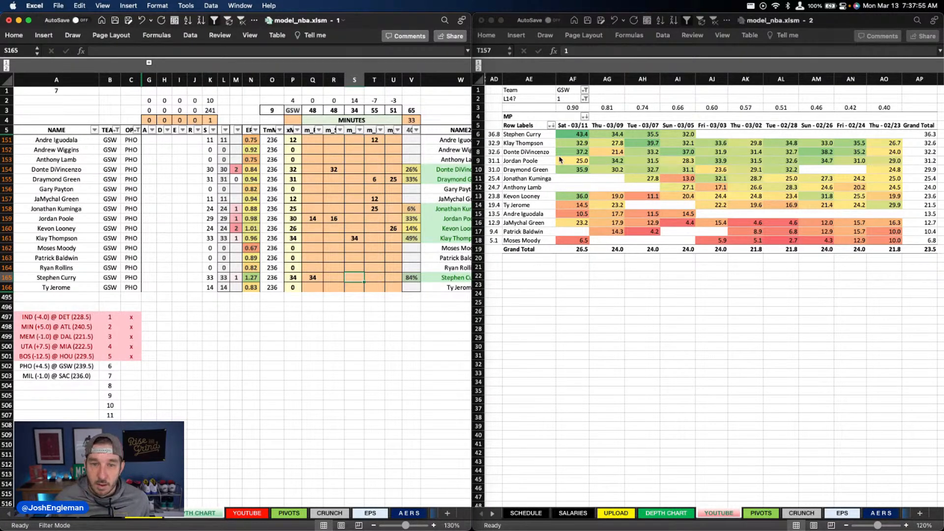
key(Left)
key(Left)
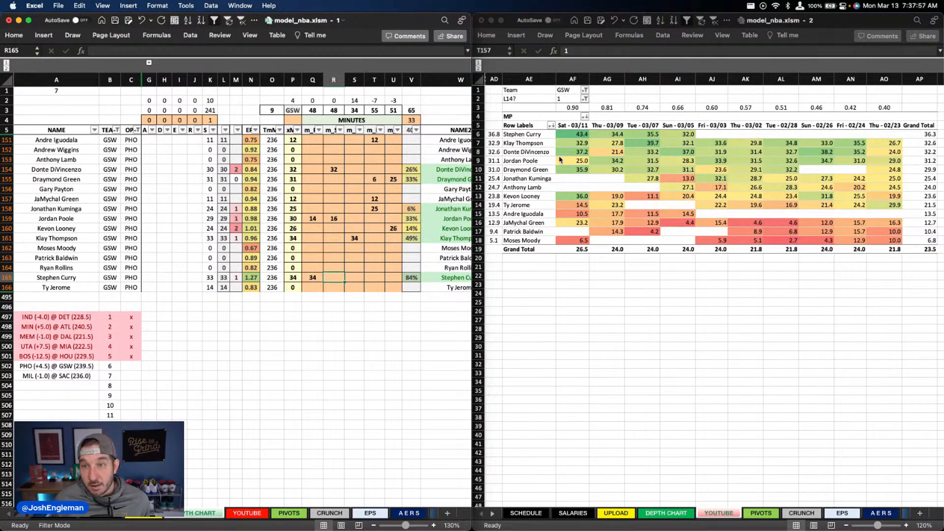
text(35)
key(Return)
Step: Review the Golden State rotation and set Klay Thompson's column S minutes to 33
key(Right)
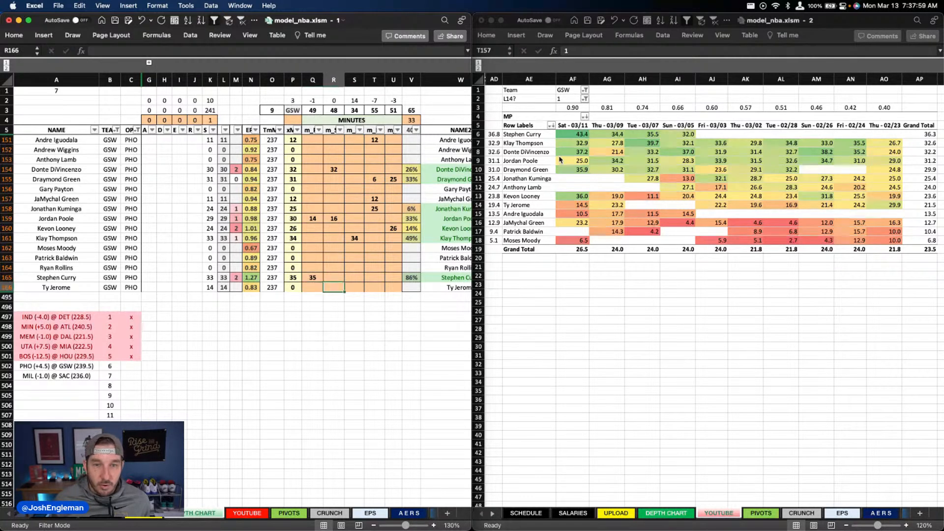
key(Up)
key(Up)
key(Up)
key(Up)
key(Up)
key(Up)
key(Up)
key(Up)
key(Up)
key(Up)
key(Up)
key(Up)
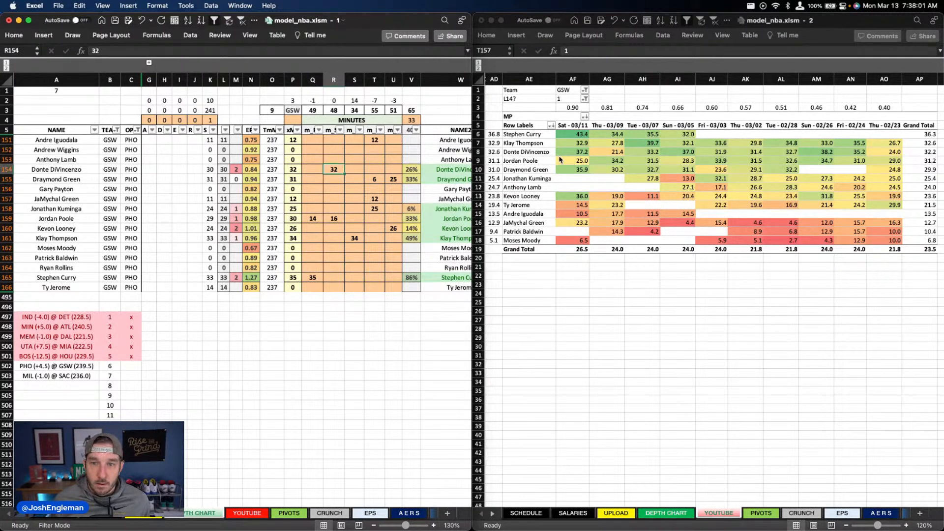
key(Down)
key(Down)
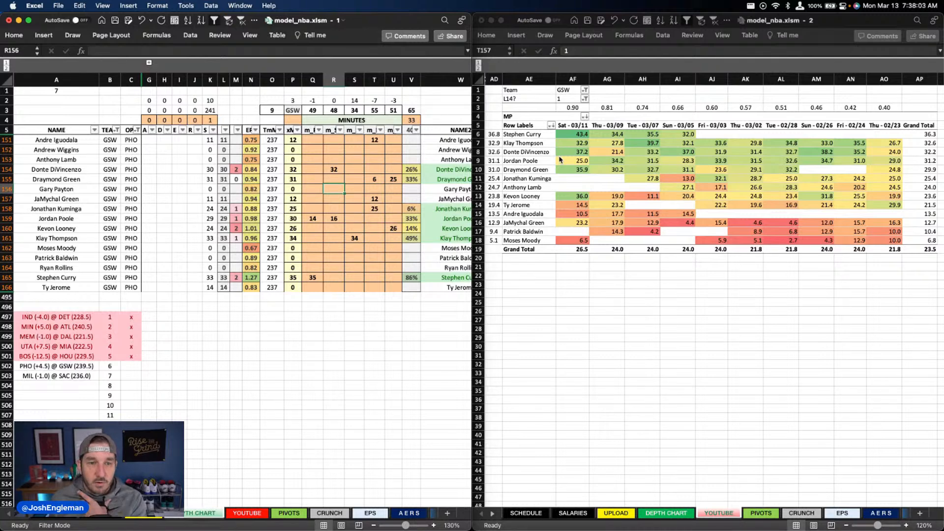
key(Down)
key(Down)
key(Down)
key(Down)
key(Down)
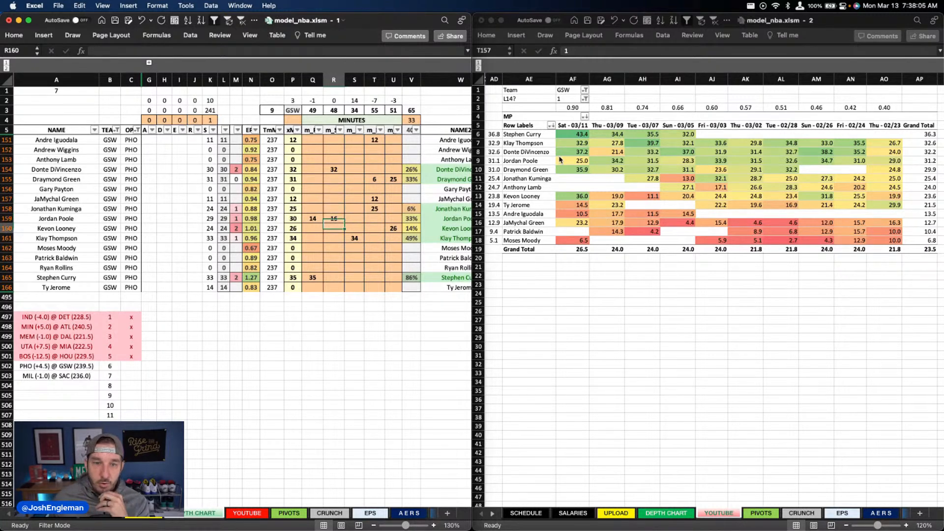
key(Right)
text(33)
key(Return)
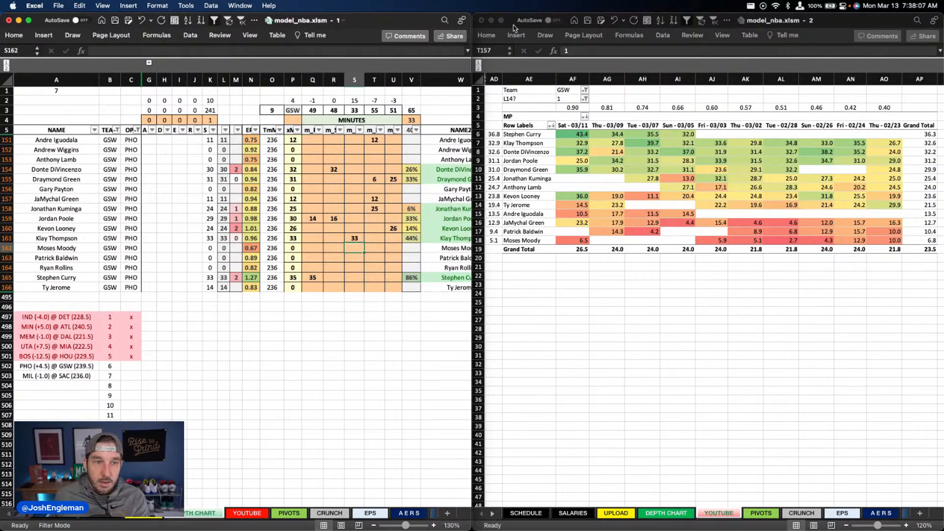
Step: Set Andre Iguodala's and JaMychal Green's column T minutes to 10 each
click(380, 139)
text(10)
click(378, 181)
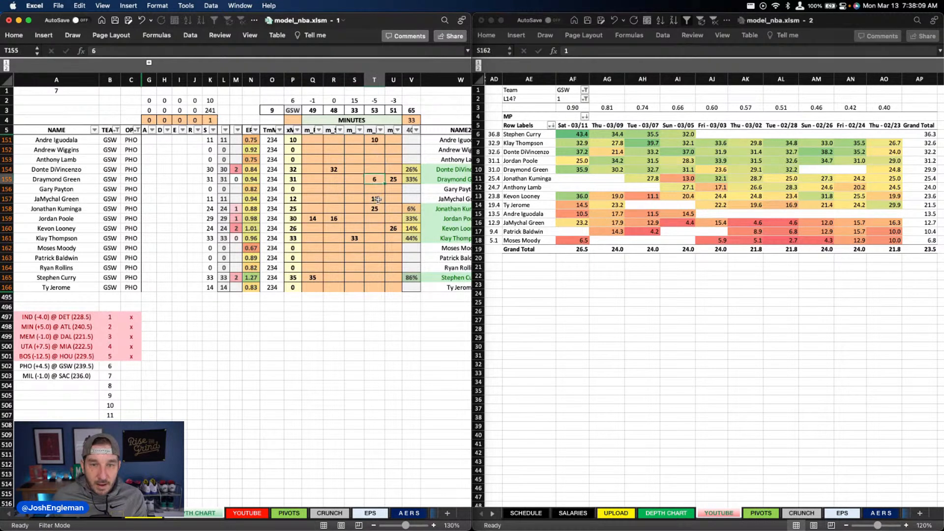
click(376, 198)
text(10)
click(348, 260)
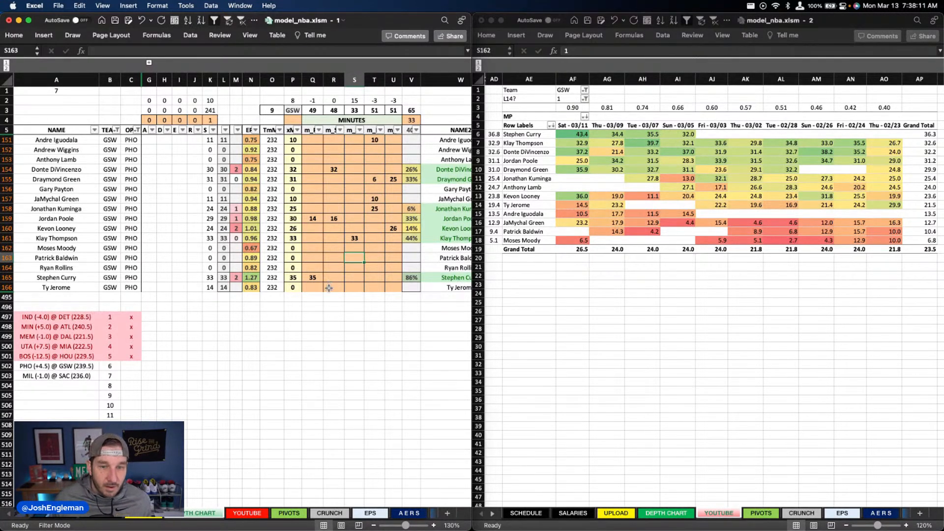
Step: Set Ty Jerome's column R minutes to 8 and check Golden State's usage and assist overrides
click(334, 288)
text(8)
key(Return)
scroll(260, 207, right, 10)
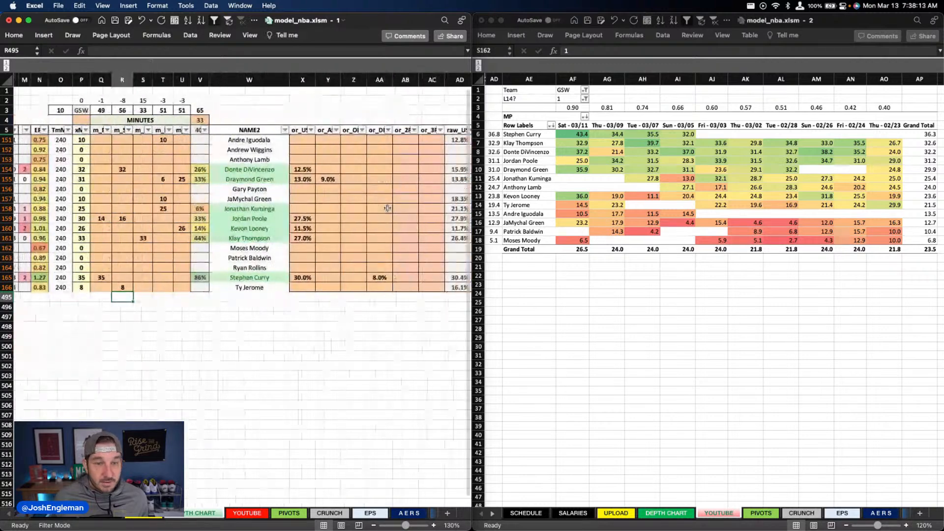
scroll(157, 207, left, 10)
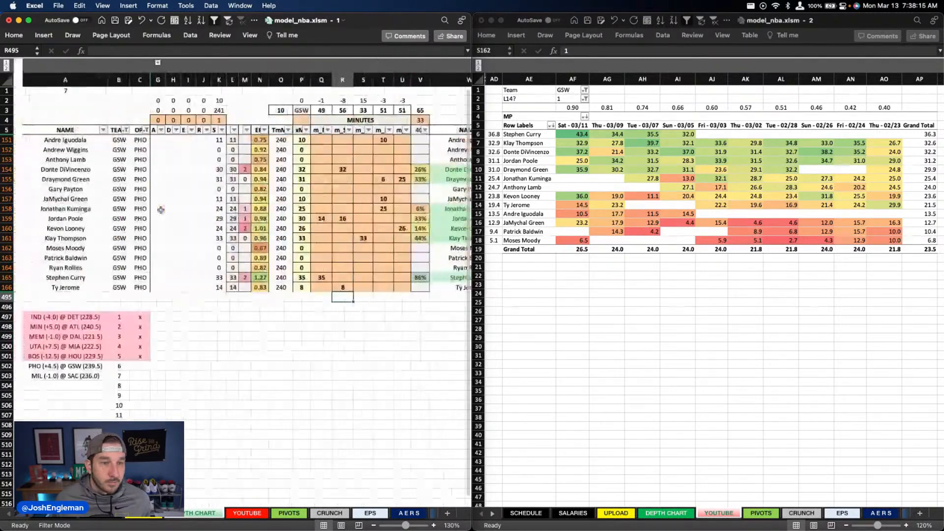
Step: Review Golden State's DraftKings and FanDuel projections on the YOUTUBE sheet
click(256, 514)
scroll(315, 224, right, 4)
scroll(315, 224, right, 2)
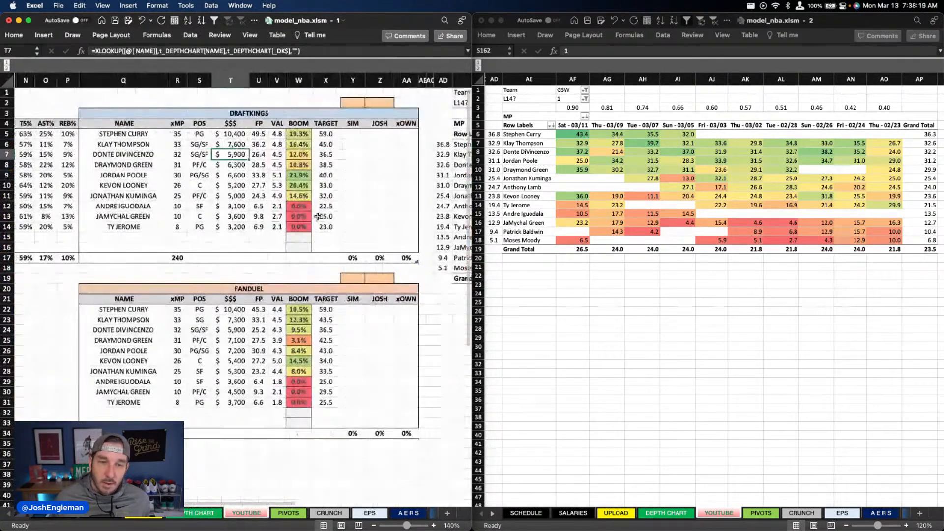
click(357, 206)
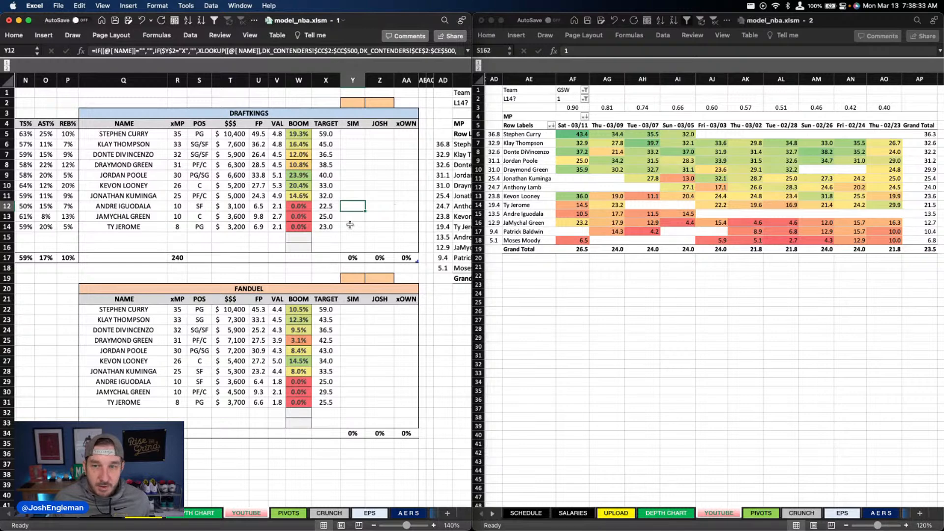
scroll(344, 189, left, 1)
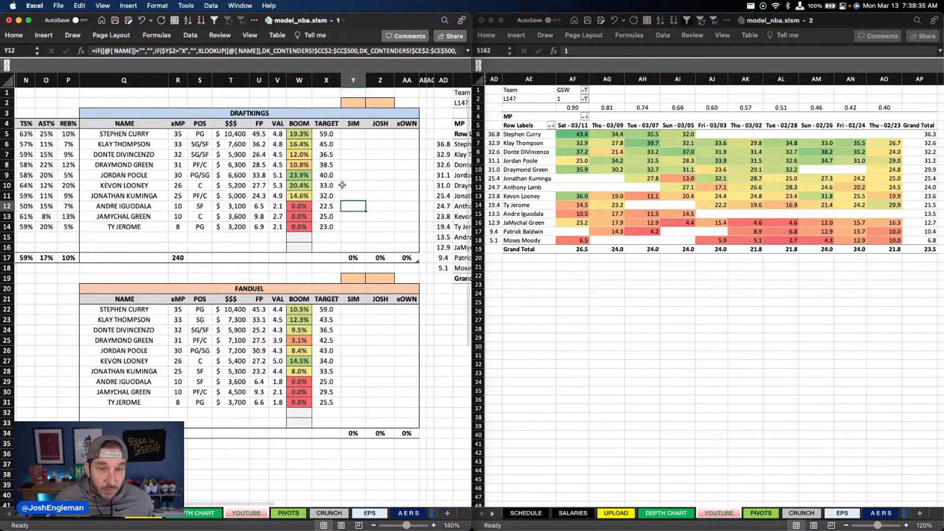
scroll(340, 187, up, 1)
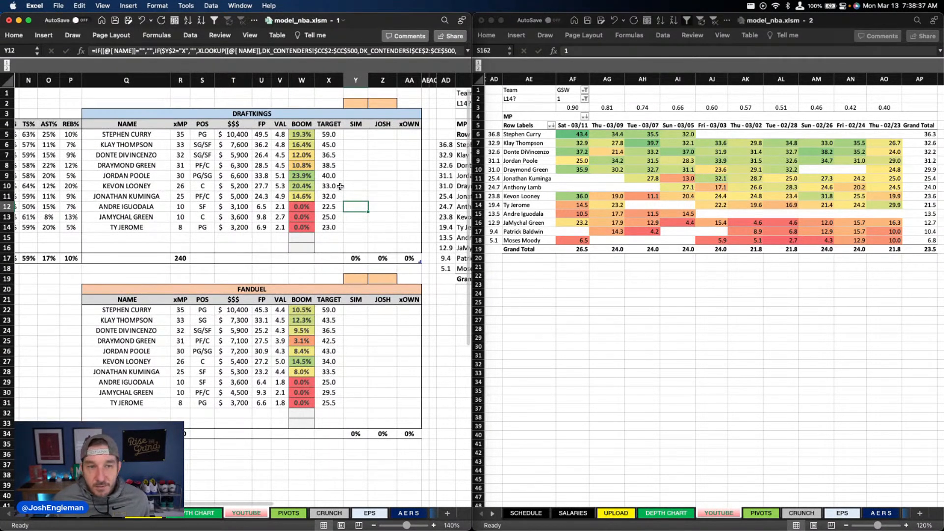
scroll(341, 187, right, 2)
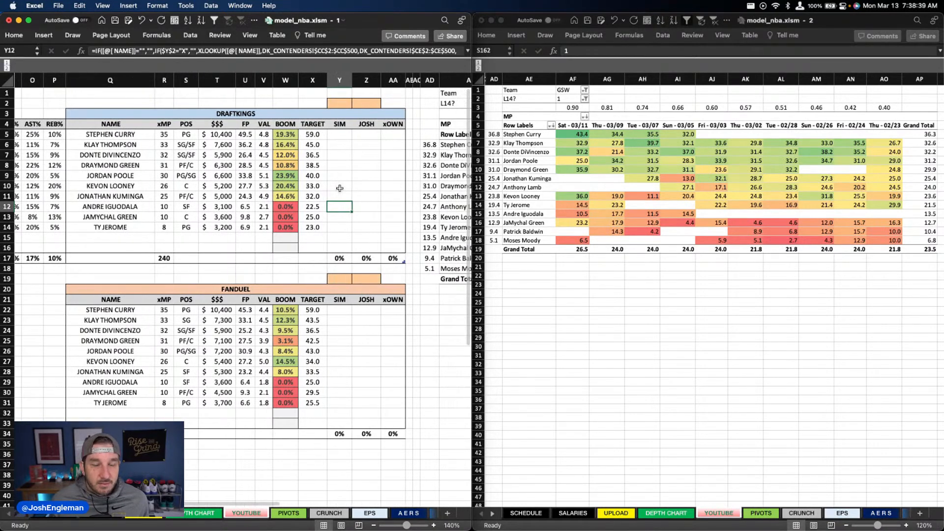
Step: Switch the minutes table's Team filter to PHO
click(563, 90)
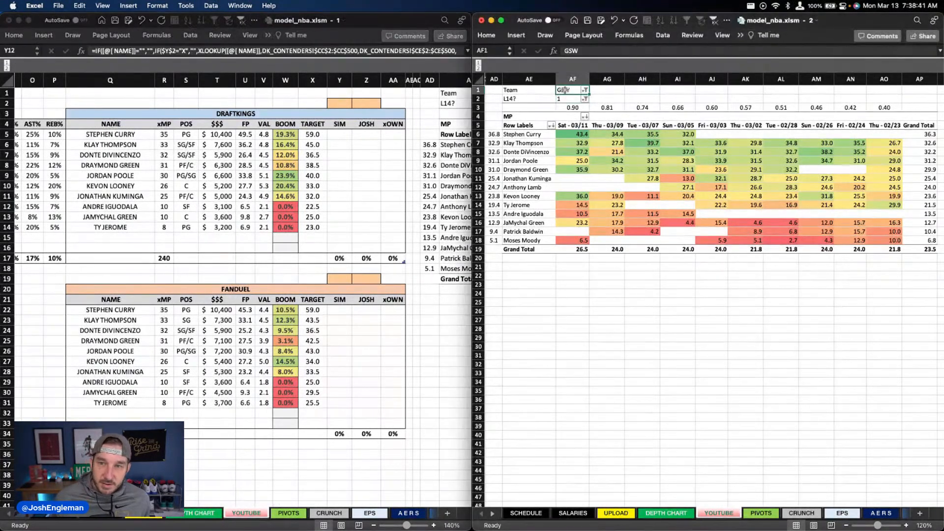
text(PHO)
key(Return)
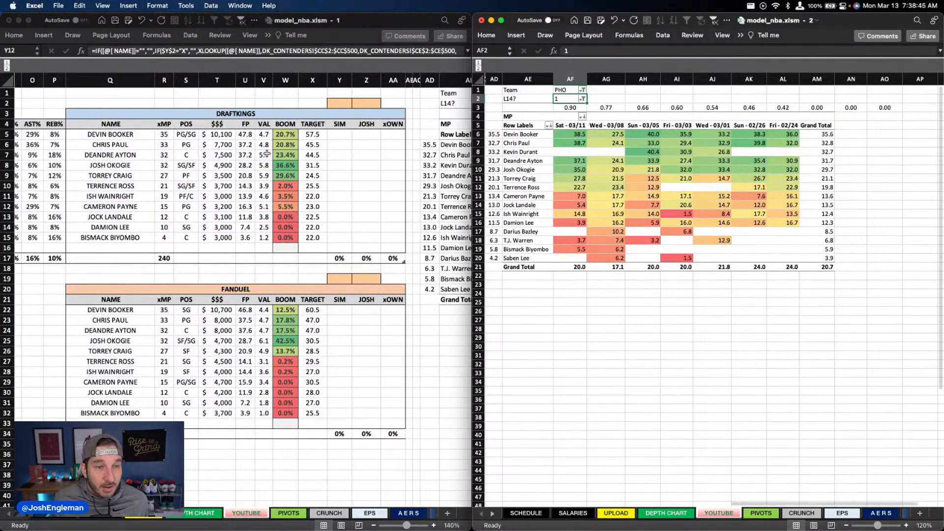
Step: Examine Phoenix's usage and assist rates alongside its DraftKings and FanDuel values and boom percentages
scroll(232, 152, left, 10)
scroll(232, 151, right, 3)
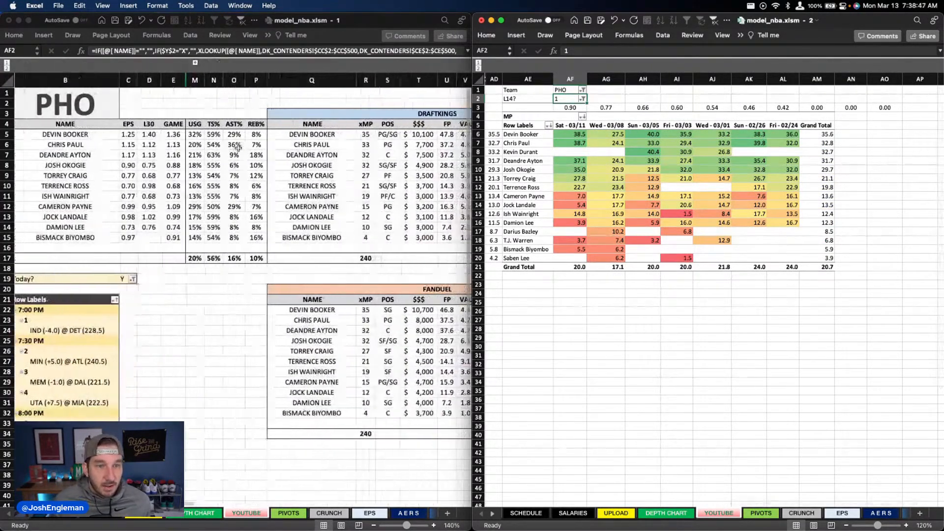
scroll(194, 167, right, 5)
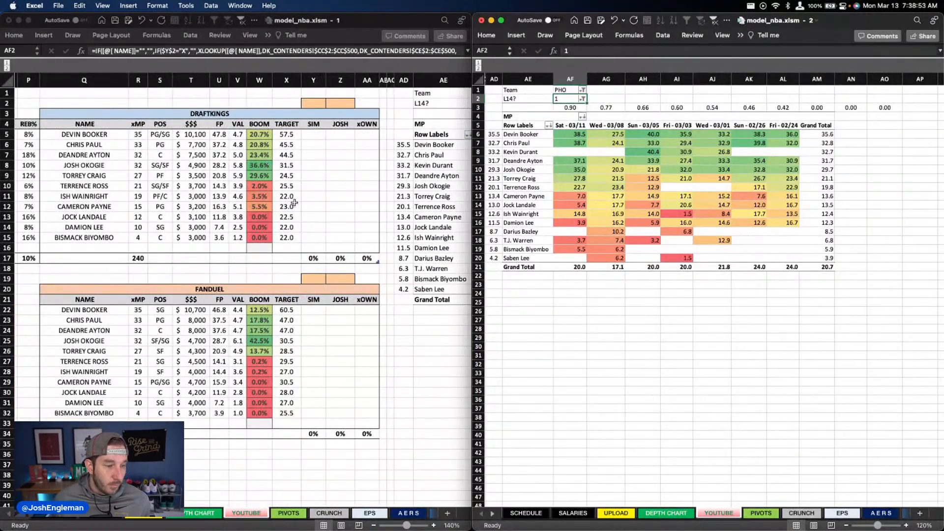
scroll(288, 210, left, 3)
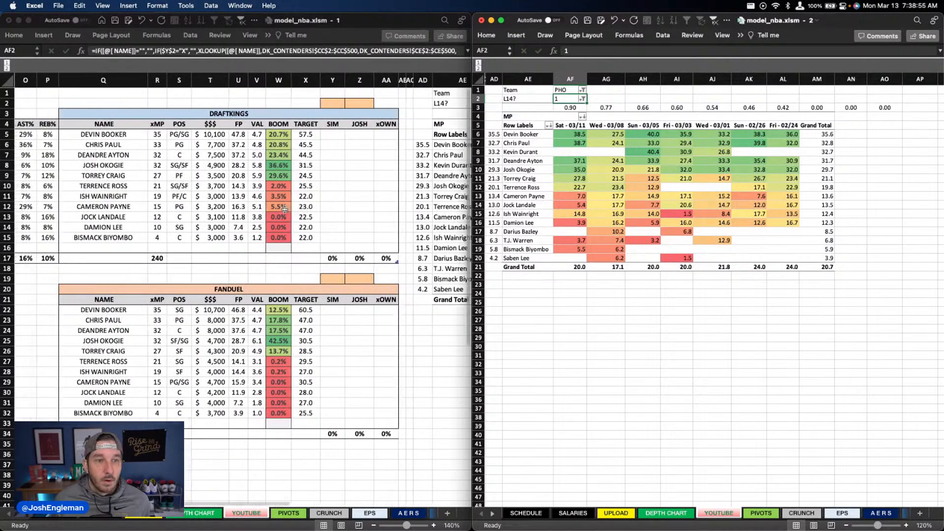
click(293, 177)
scroll(292, 177, left, 10)
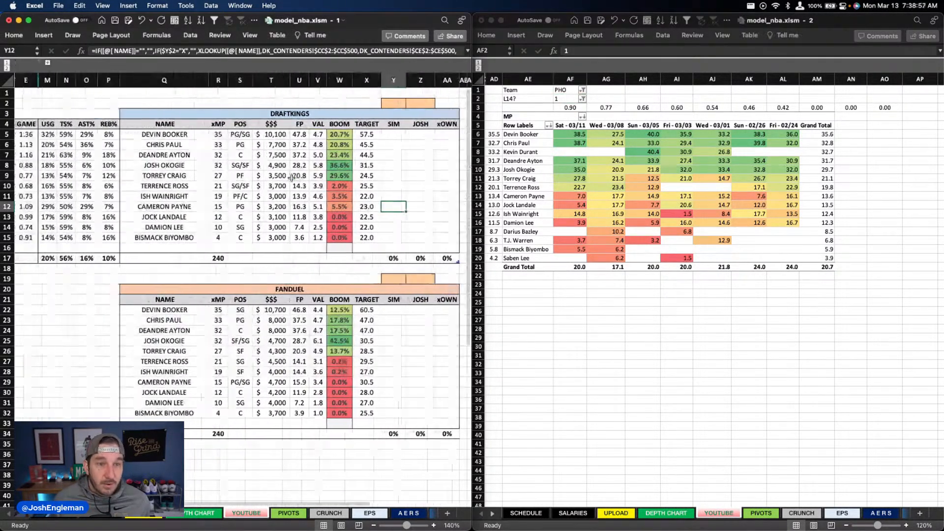
scroll(290, 177, right, 5)
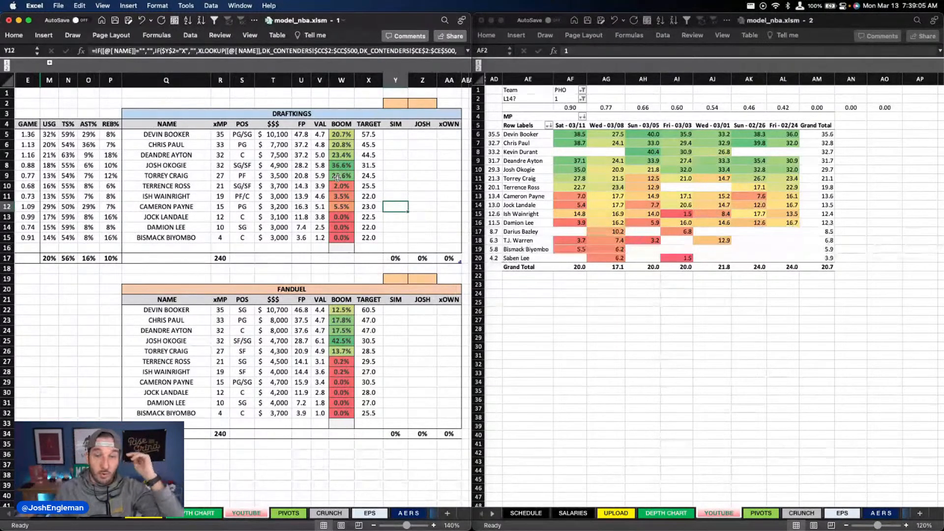
scroll(381, 164, right, 3)
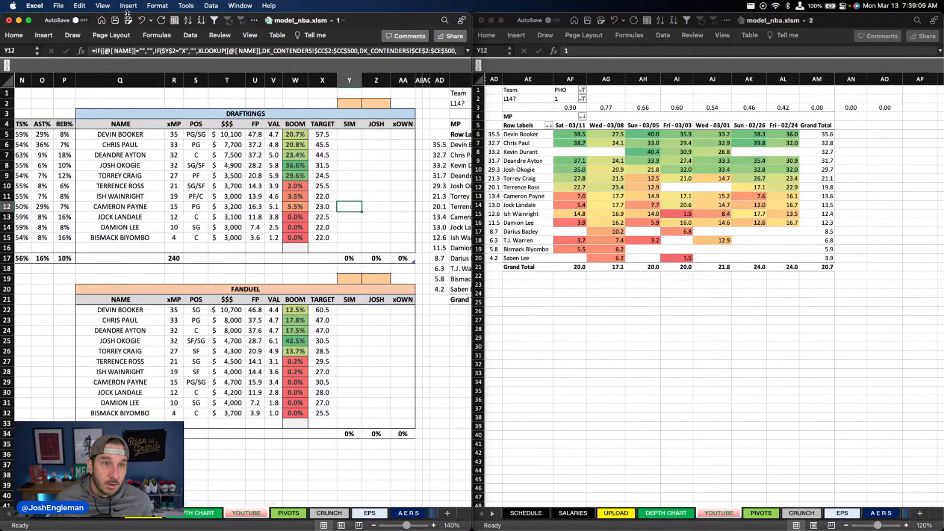
Step: Save the workbook and mark the PHO @ GSW game with an x in the depth chart's game list
key(super+s)
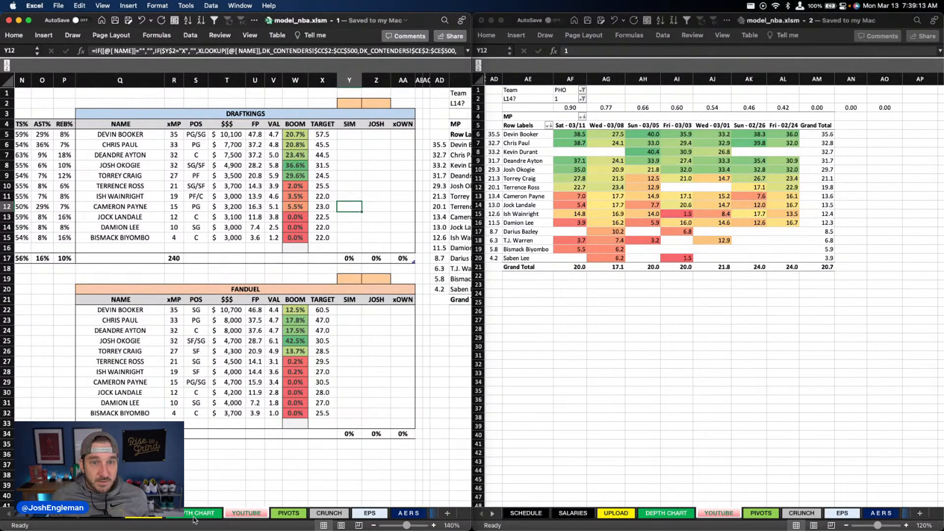
click(197, 513)
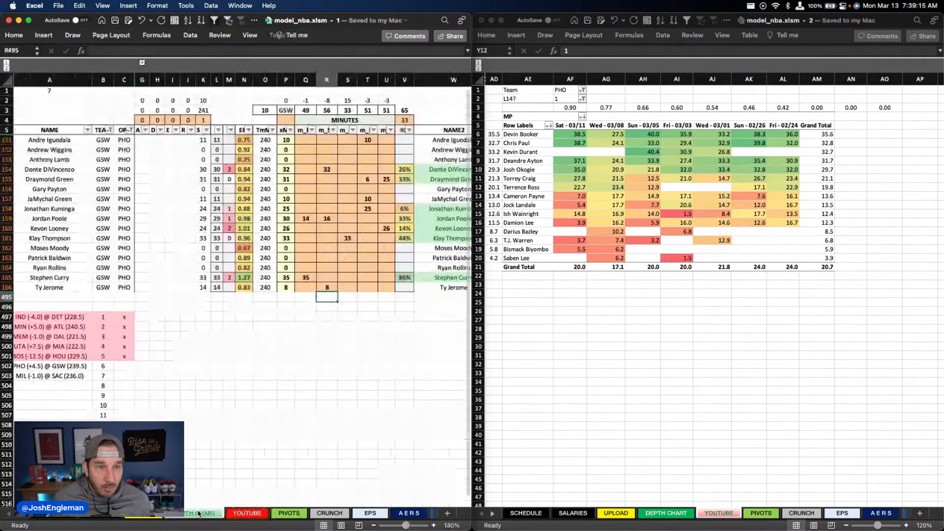
click(131, 366)
text(x)
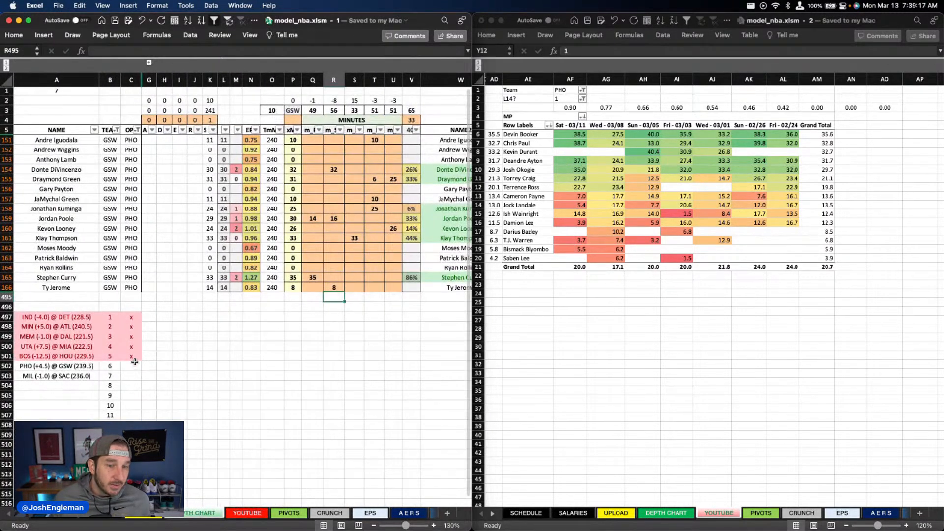
key(Tab)
Step: Filter the depth chart's Team column to MIL
click(117, 129)
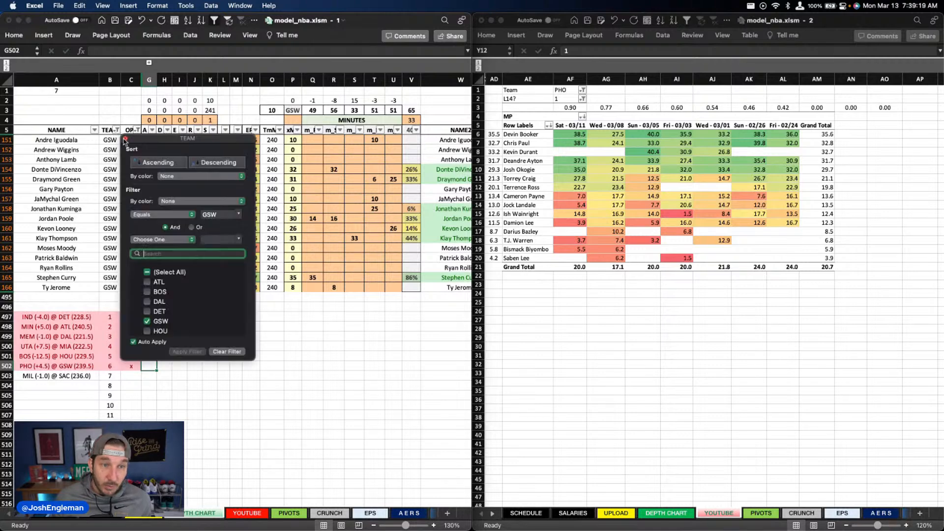
text(mil)
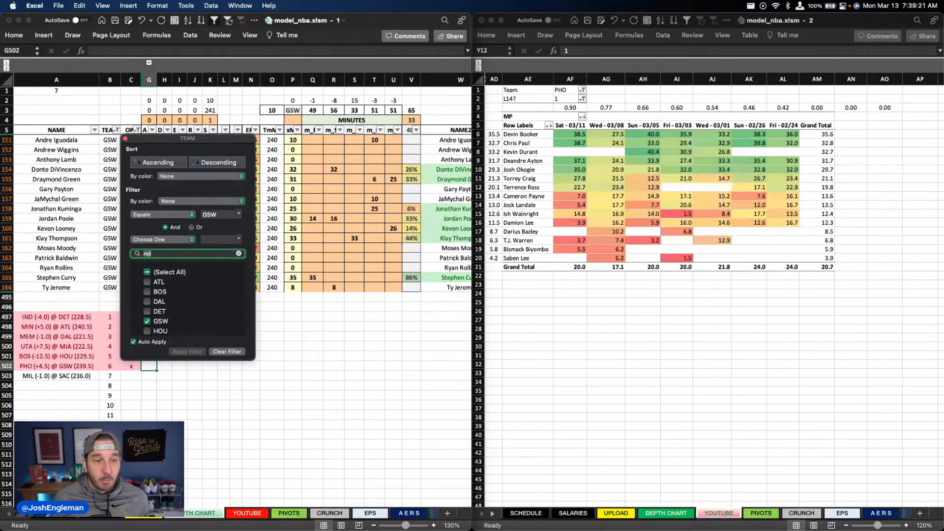
click(336, 343)
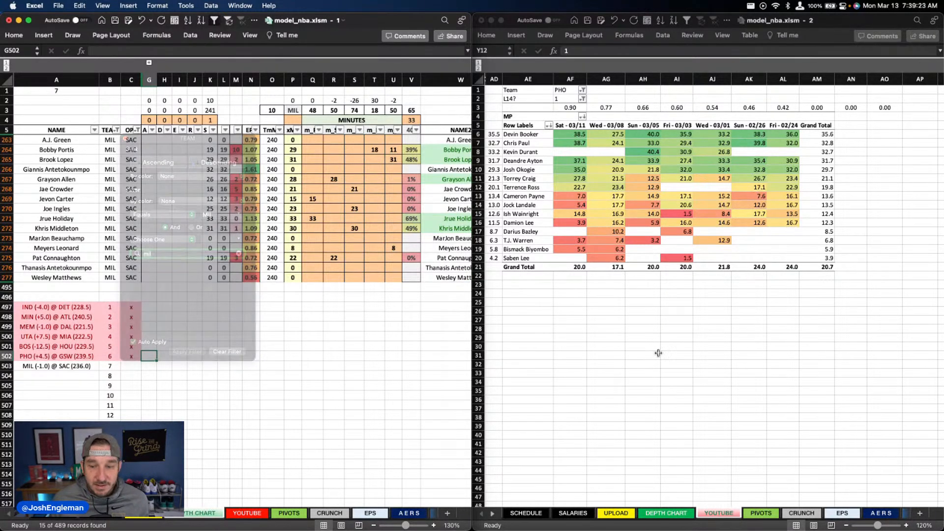
click(236, 515)
scroll(234, 363, left, 8)
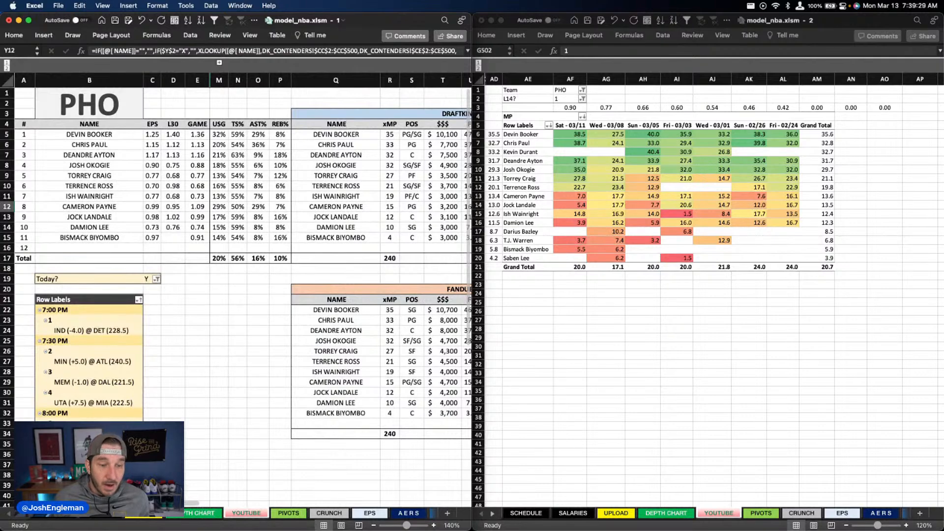
click(211, 514)
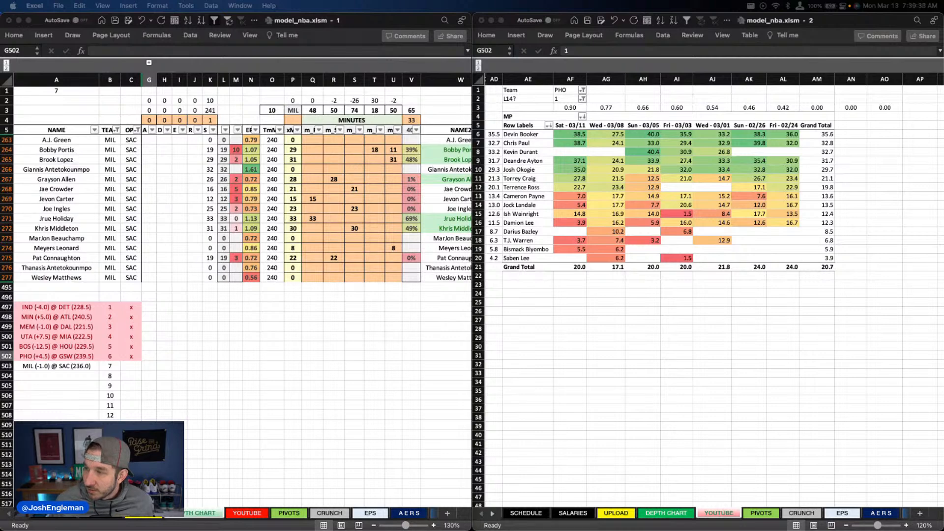
Step: Switch the recent minutes table's Team filter to MIL and check the 03/07 to 03/11 game columns
click(566, 90)
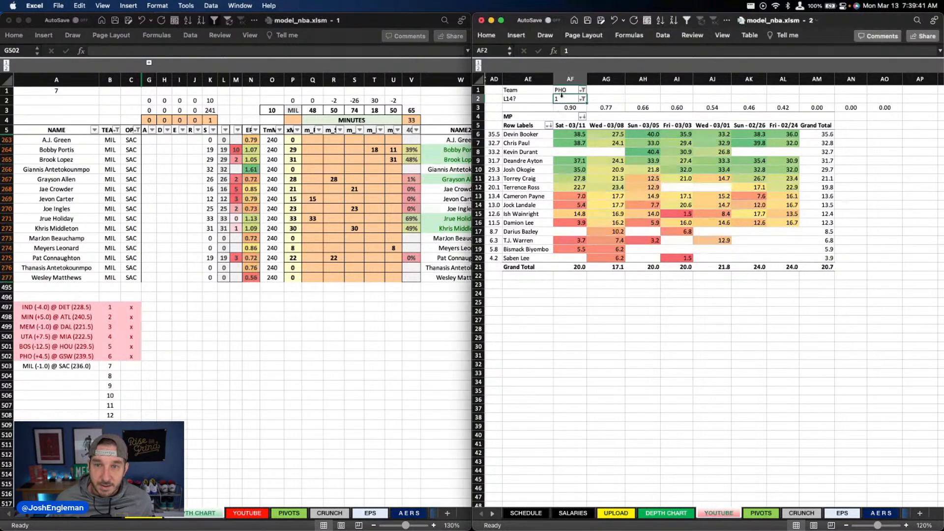
text(mil)
key(Return)
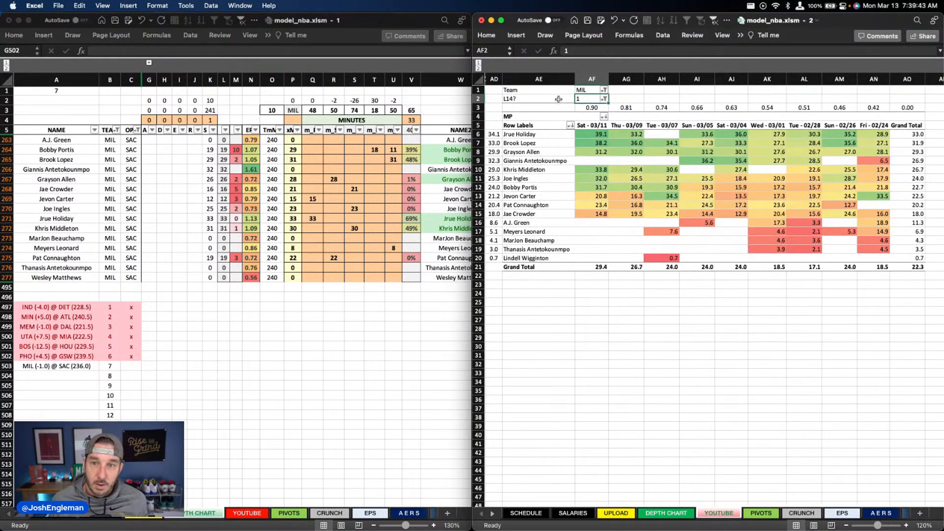
click(620, 161)
drag(662, 125, 595, 125)
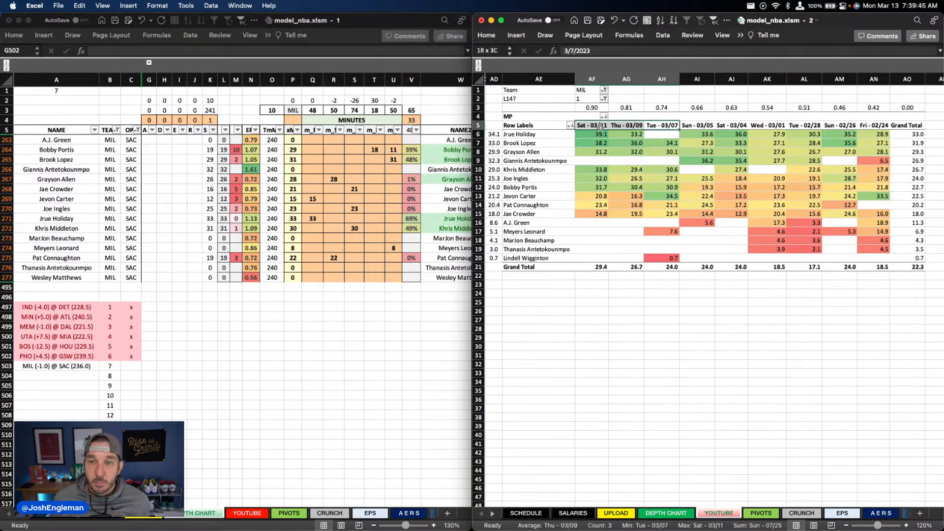
Step: Clear all of Milwaukee's projected minutes across the five position columns of the depth chart
click(260, 160)
click(333, 164)
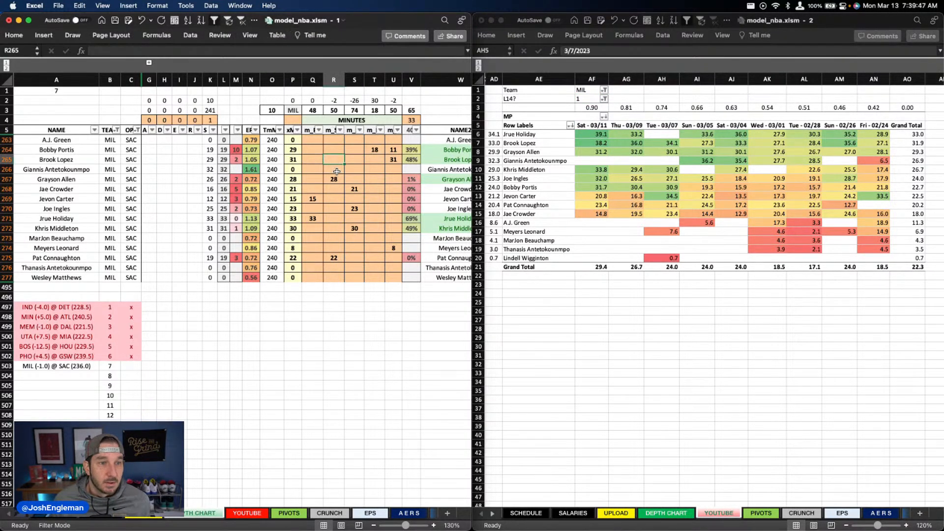
drag(312, 141, 394, 274)
key(Delete)
click(380, 167)
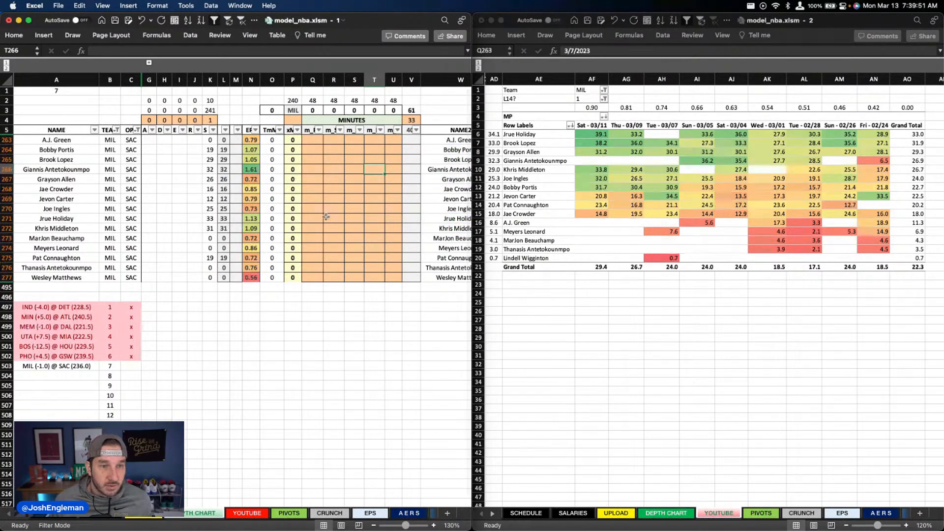
Step: Project 34 minutes for Jrue Holiday in the first position column and 29 for Grayson Allen in the second
click(313, 219)
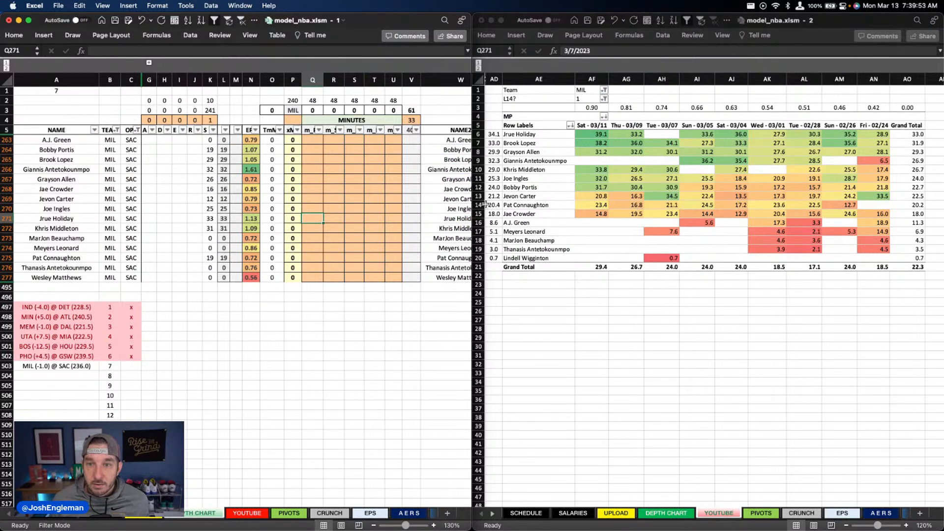
text(34)
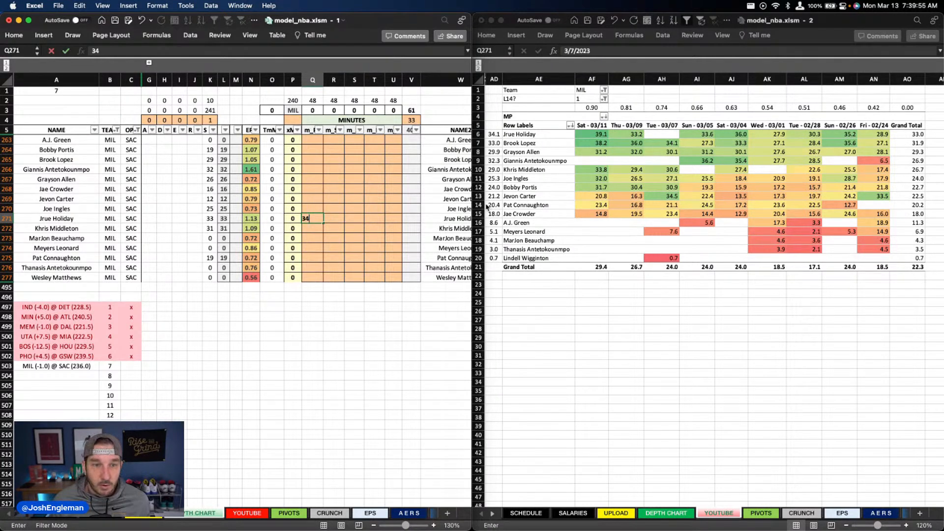
key(Return)
key(Right)
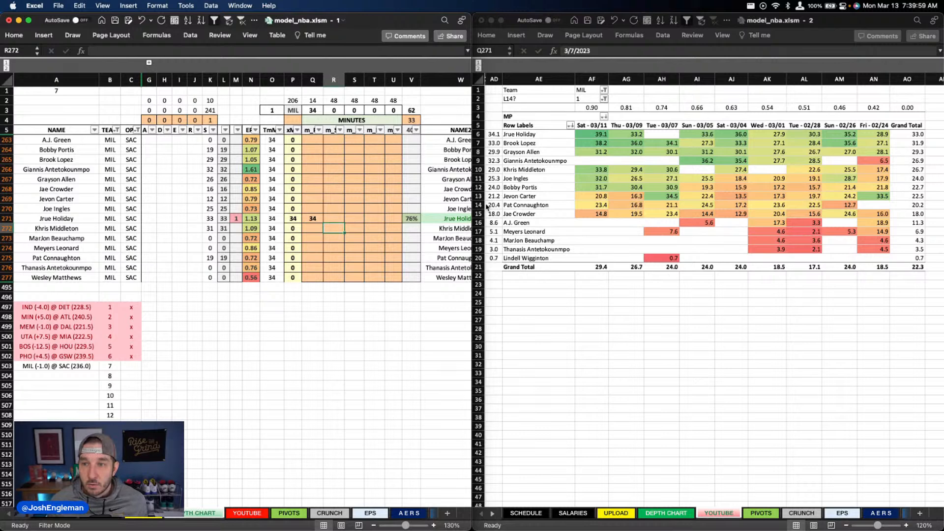
key(Up)
key(Up)
key(Up)
key(Up)
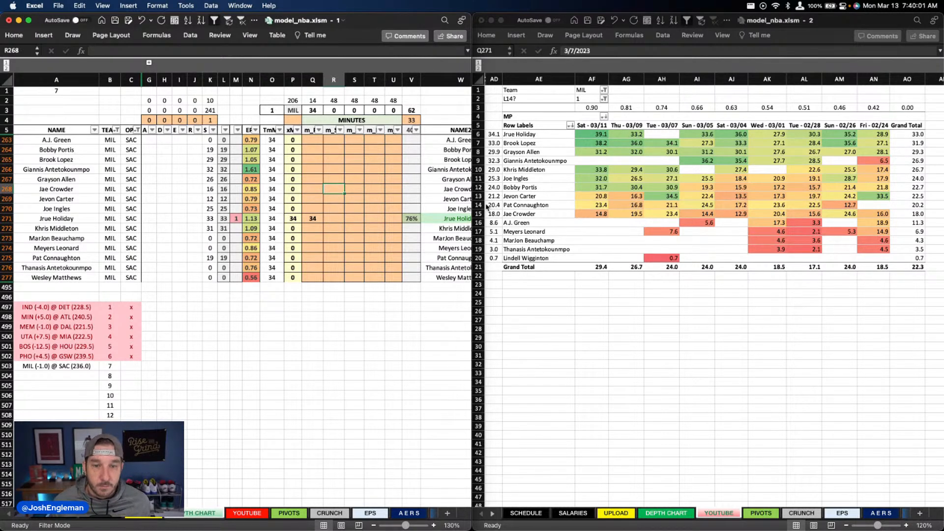
text(29)
key(Return)
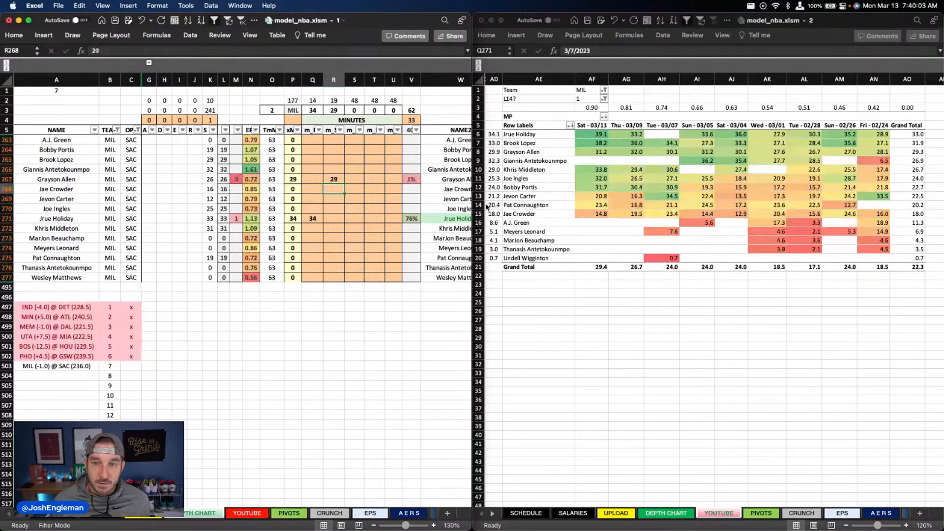
Step: Project 32 minutes for Khris Middleton in the third position column and 33 for Giannis Antetokounmpo in the fourth
key(Right)
key(Down)
key(Down)
key(Down)
key(Down)
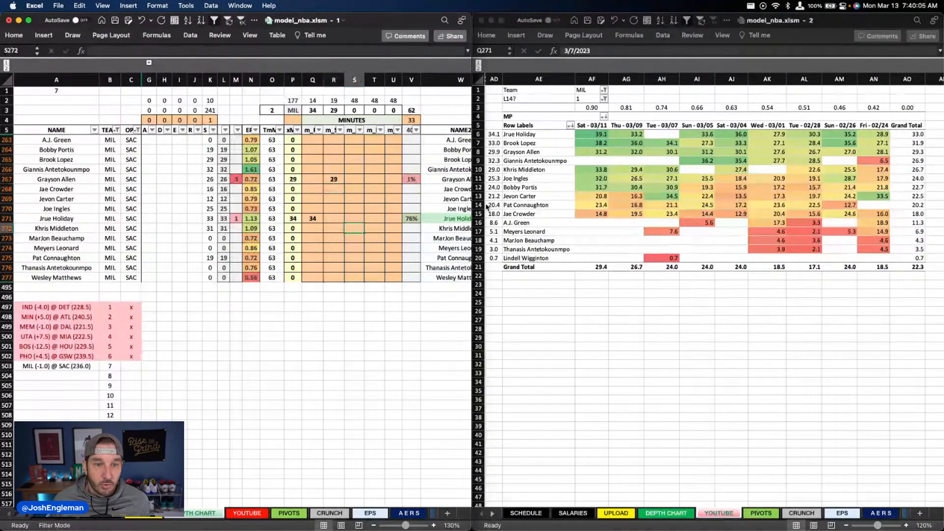
text(32)
key(Tab)
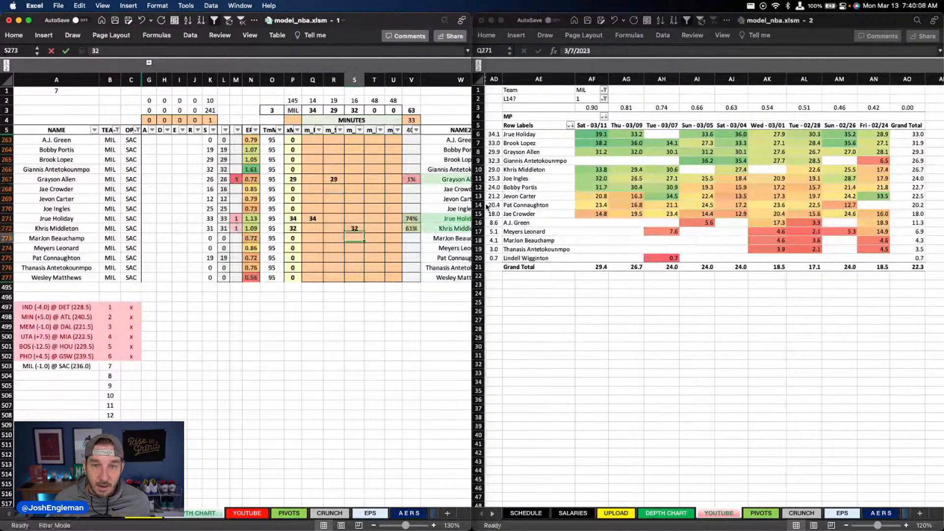
key(Up)
key(Up)
key(Up)
key(Up)
key(Up)
key(Up)
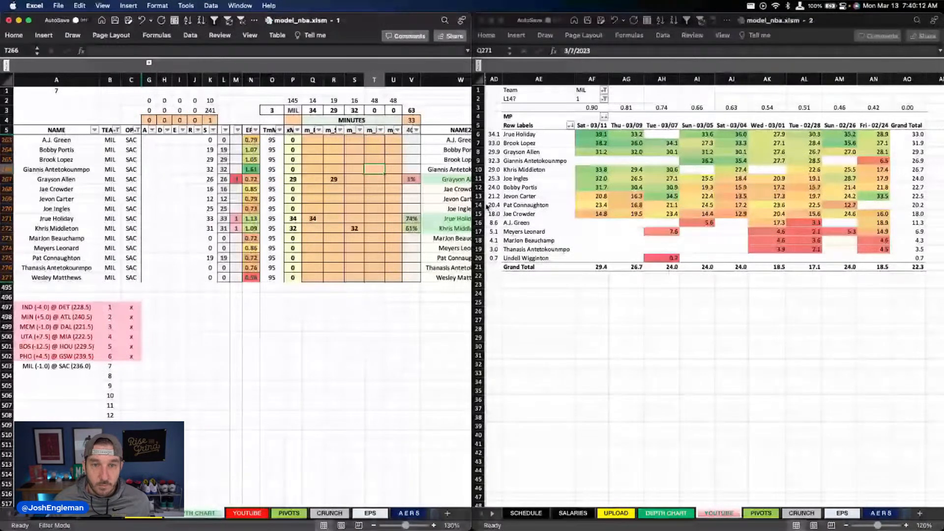
text(33)
Step: Give Brook Lopez 31 minutes in the fifth position column and Bobby Portis 17 in the fifth plus 4 in the fourth
click(388, 164)
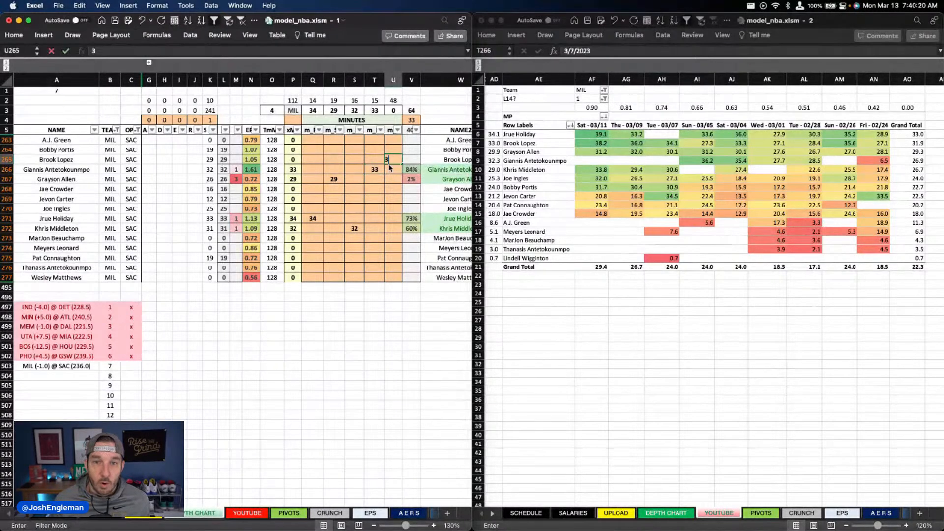
text(31)
key(Up)
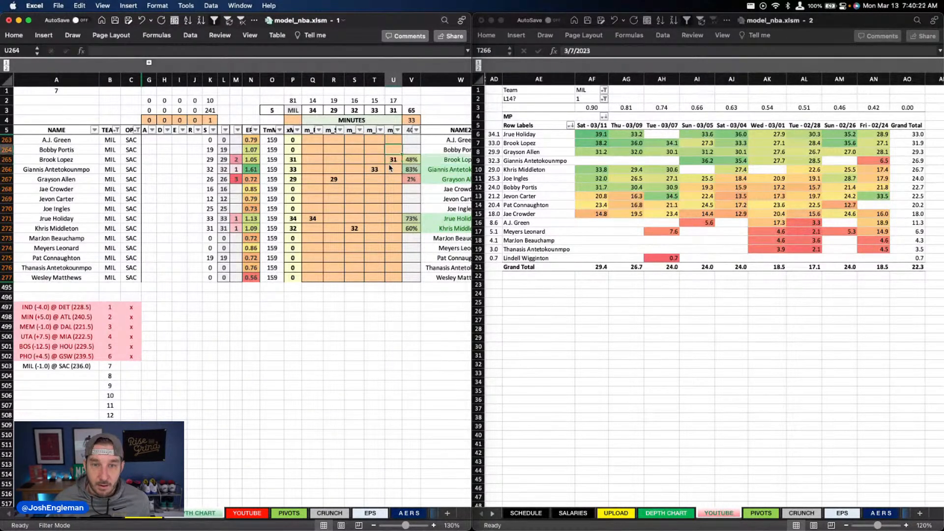
text(17)
key(Left)
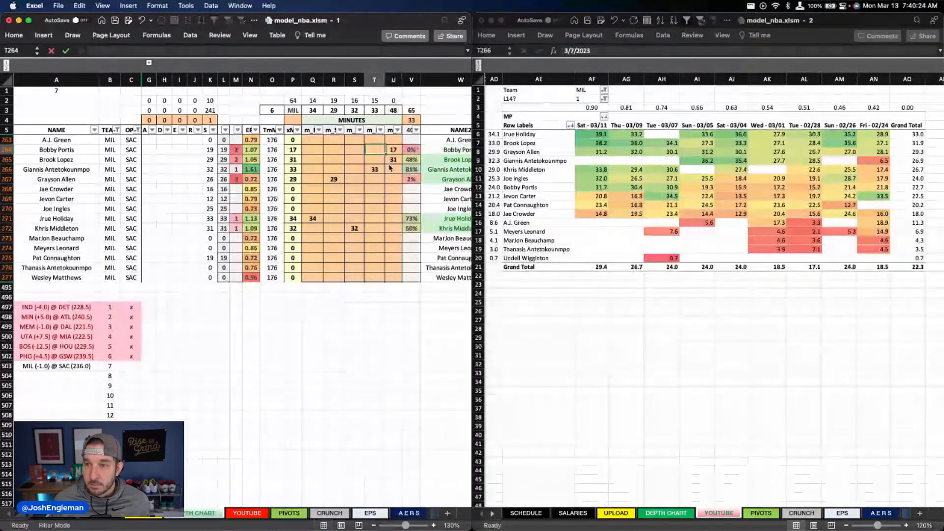
text(4)
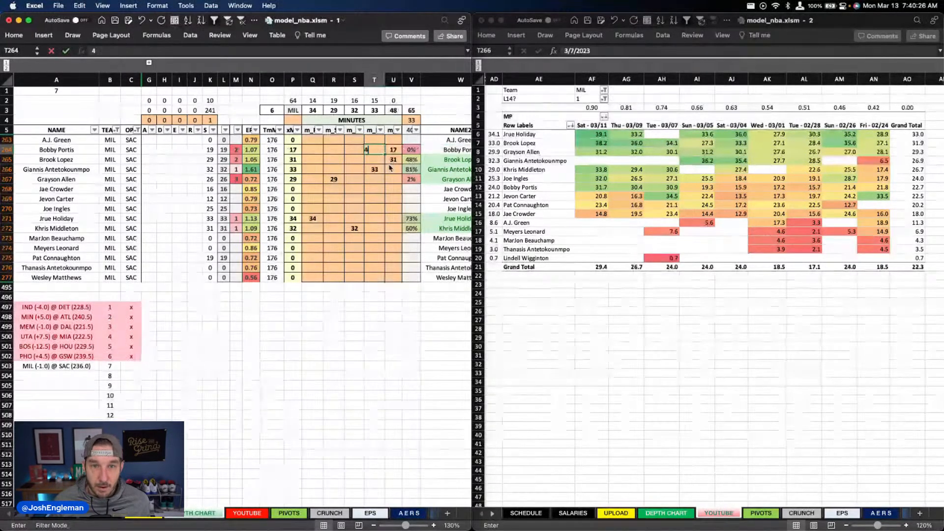
key(Down)
key(Down)
key(Down)
key(Down)
key(Down)
key(Down)
key(Down)
key(Down)
key(Down)
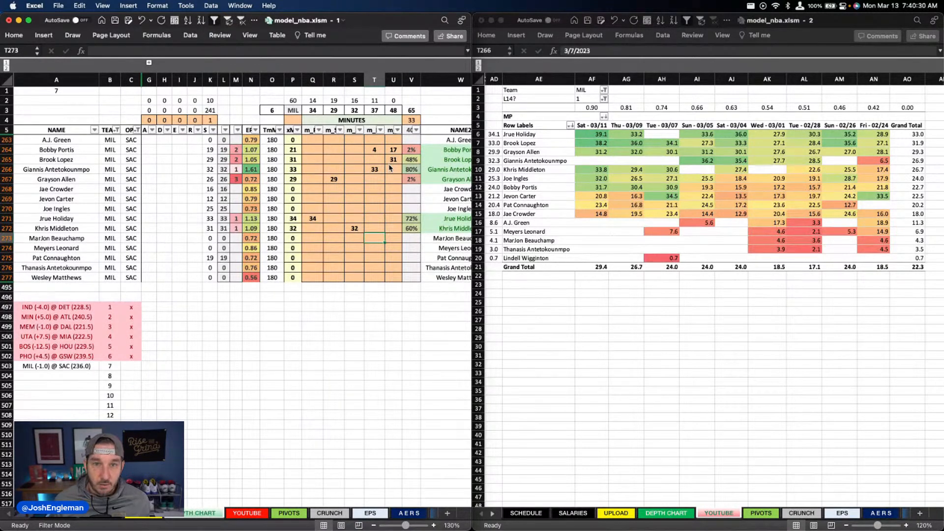
Step: Project 11 minutes for Jae Crowder in the fourth position column
key(Up)
key(Up)
key(Up)
key(Up)
key(Up)
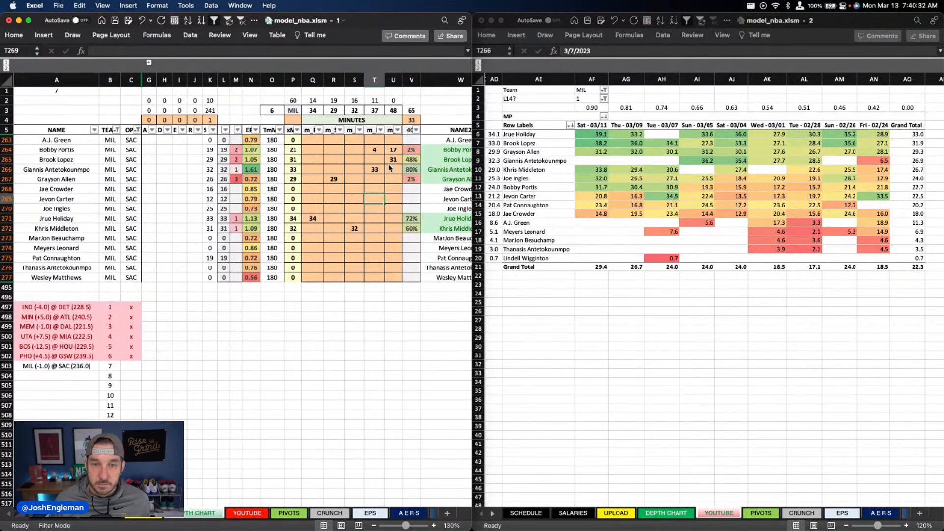
text(11)
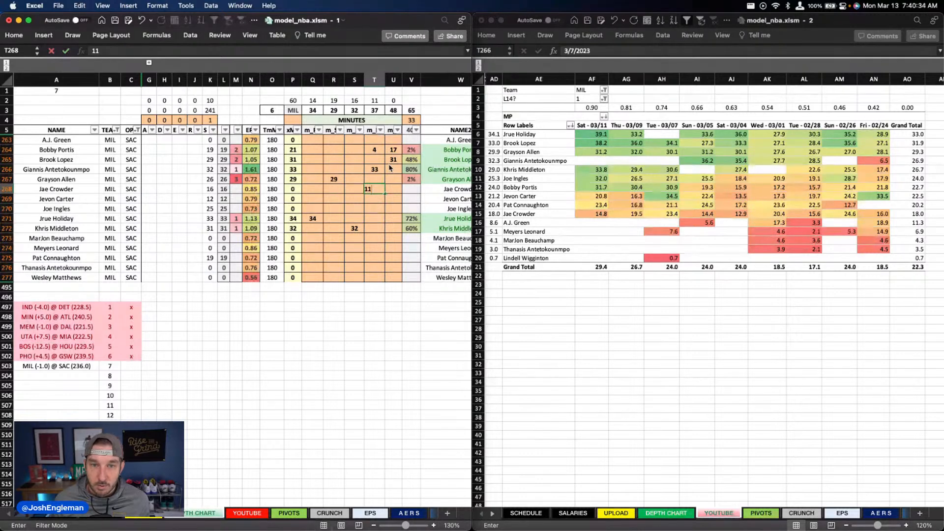
Step: Project Jevon Carter for 14 minutes in the first position column and 4 in the second
key(Left)
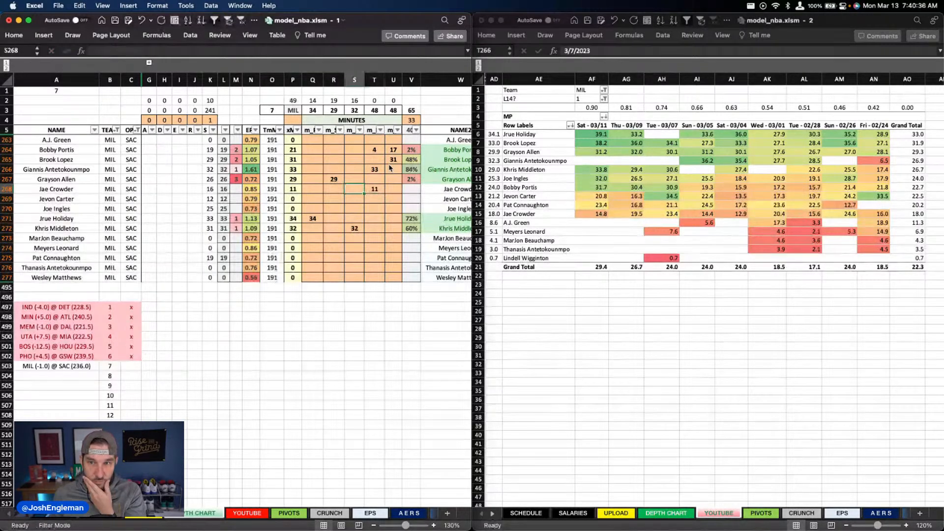
key(Left)
key(Left)
key(Down)
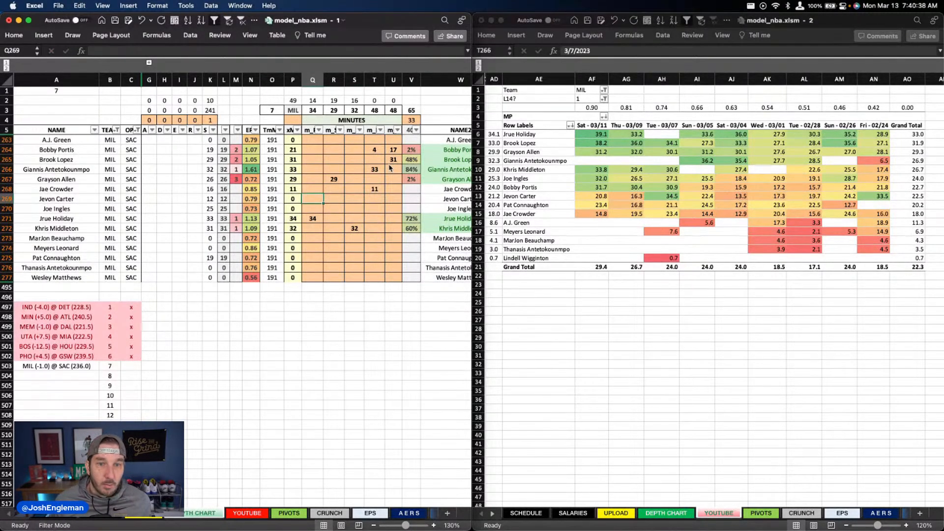
text(14)
key(Right)
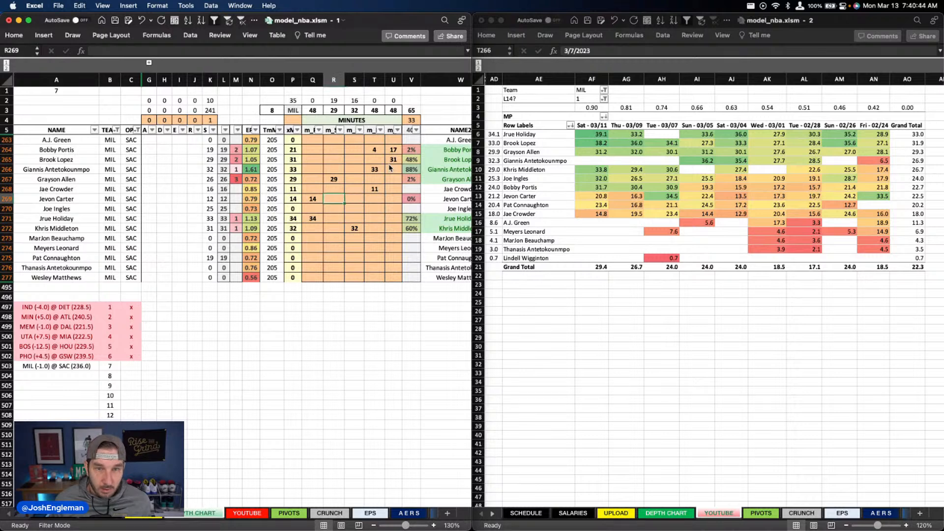
text(4)
key(Right)
key(Left)
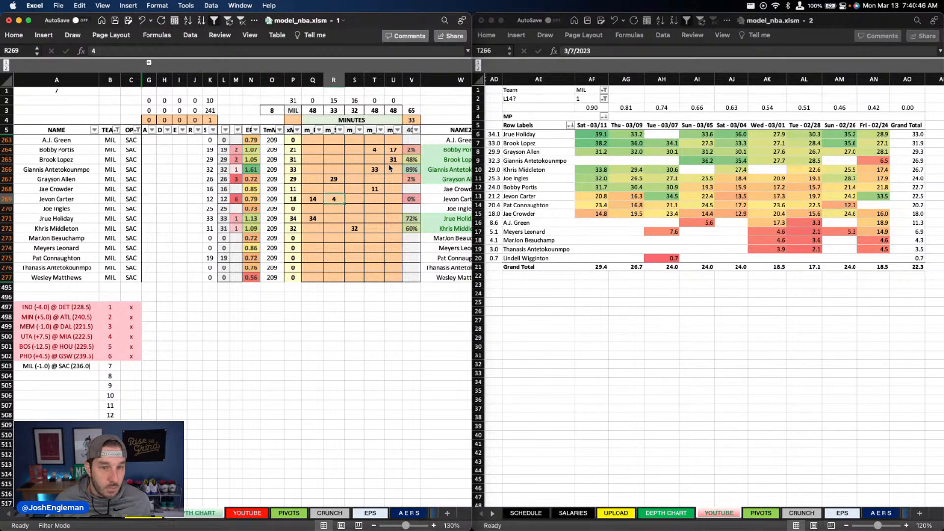
Step: Project Pat Connaughton for 15 minutes in the second position column and 5 in the third
key(Down)
key(Down)
key(Down)
key(Down)
key(Down)
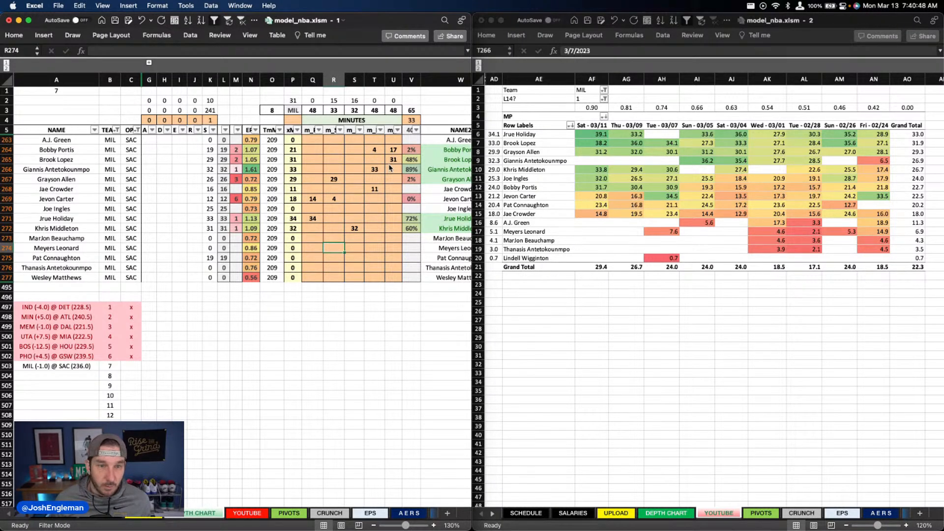
key(Down)
text(15)
key(Right)
text(5)
key(Return)
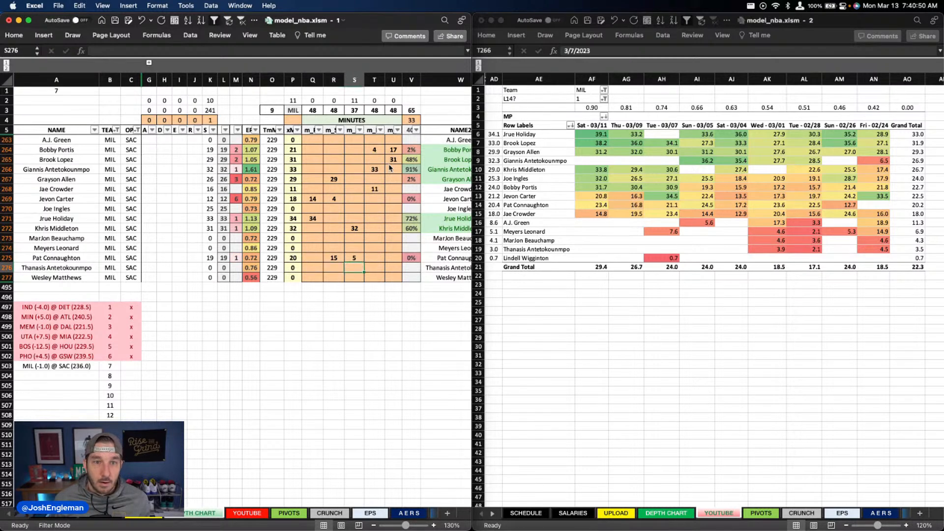
Step: Project 11 minutes for Joe Ingles in the third position column
key(Up)
key(Up)
key(Up)
key(Up)
key(Up)
key(Up)
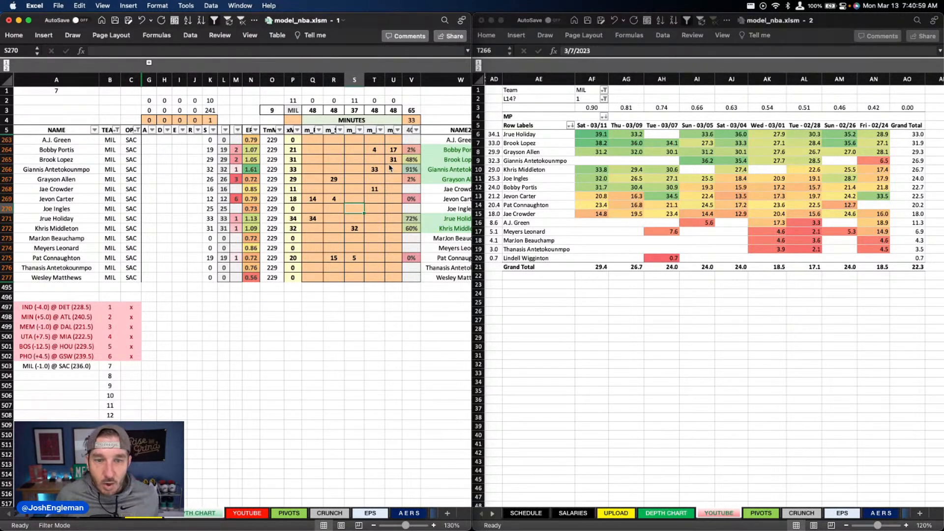
text(11)
key(Return)
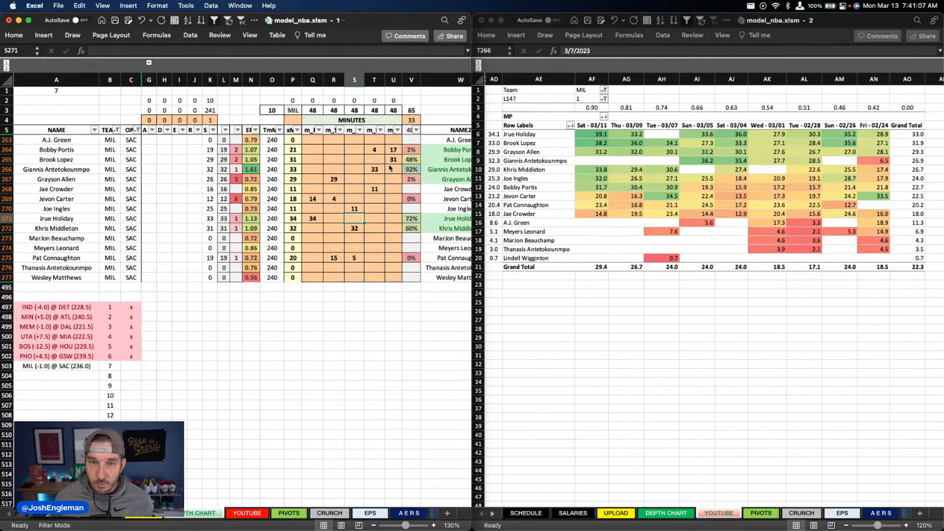
Step: Change Bobby Portis's minutes in the fourth position column to 2
key(Right)
key(Up)
key(Up)
key(Up)
key(Up)
key(Up)
key(Up)
key(Up)
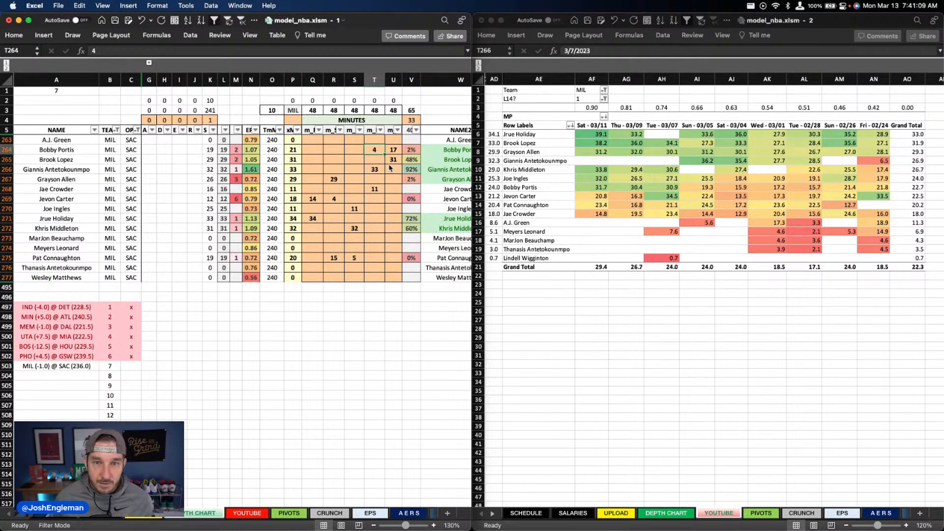
text(2)
key(Return)
Step: Change Pat Connaughton's projected minutes in the third position column to 3
key(Down)
key(Down)
key(Down)
key(Down)
key(Down)
key(Left)
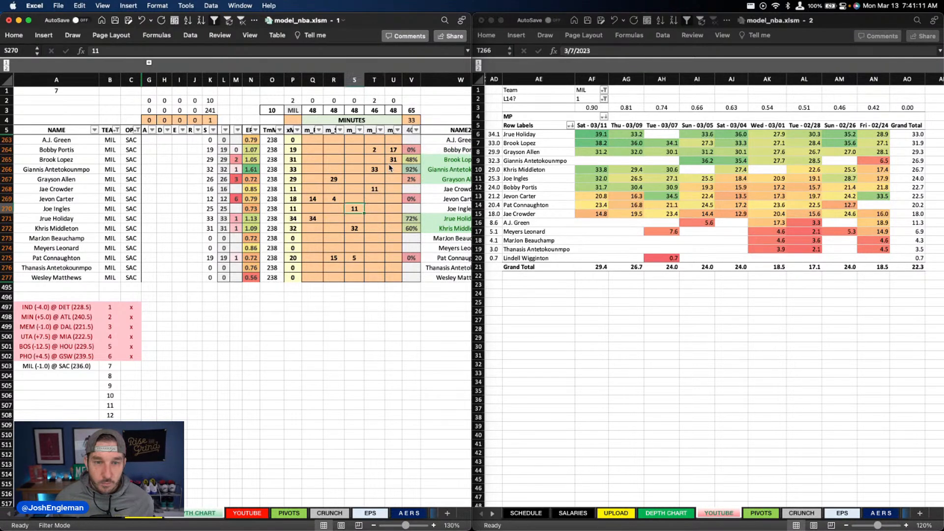
key(Down)
key(Down)
key(Down)
key(Down)
key(Down)
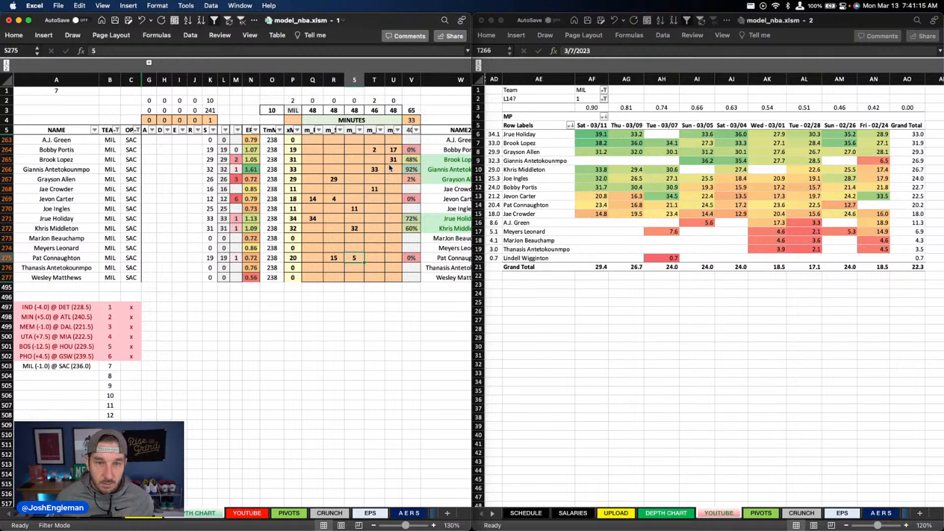
text(3)
key(Return)
Step: Clear Jevon Carter's projected minutes from the second position column
key(Up)
key(Up)
key(Up)
key(Left)
key(Up)
key(Up)
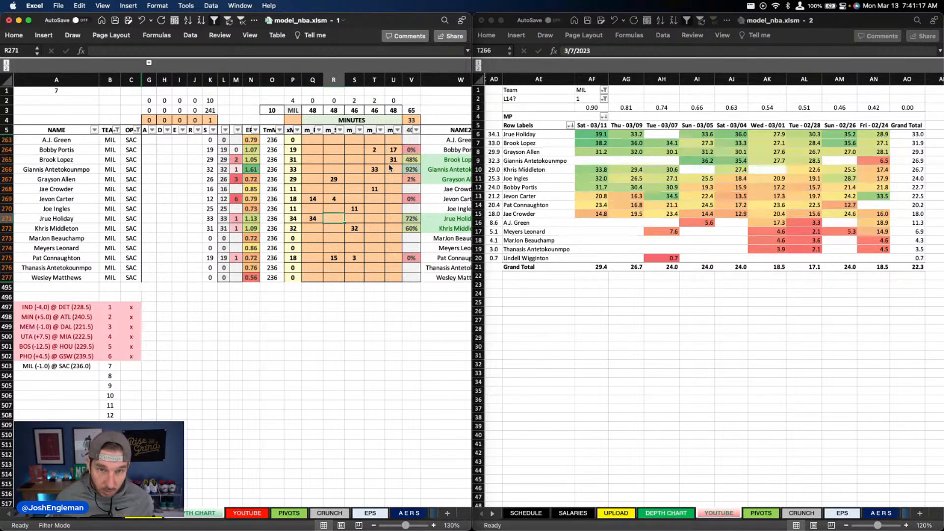
key(Up)
key(Up)
key(Delete)
Step: Raise Joe Ingles's projected minutes in the third position column to 19
key(Right)
key(Down)
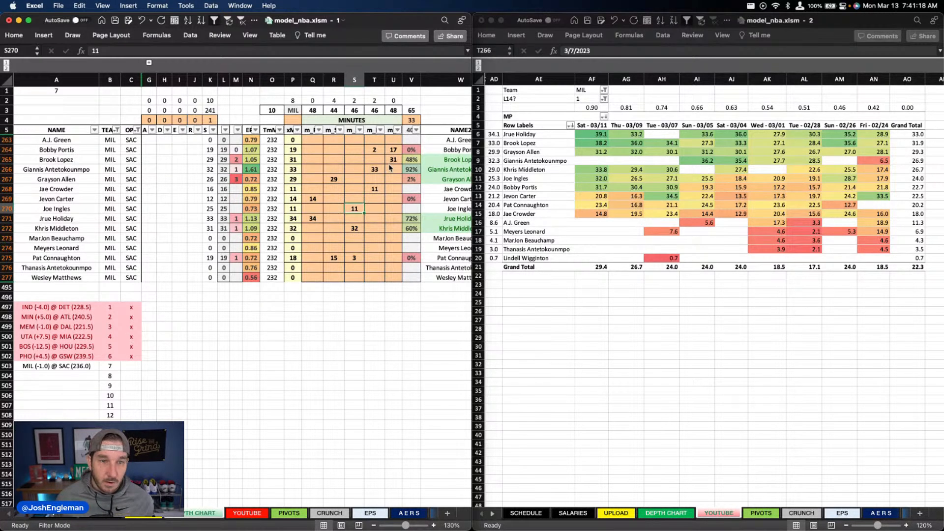
text(19)
key(Return)
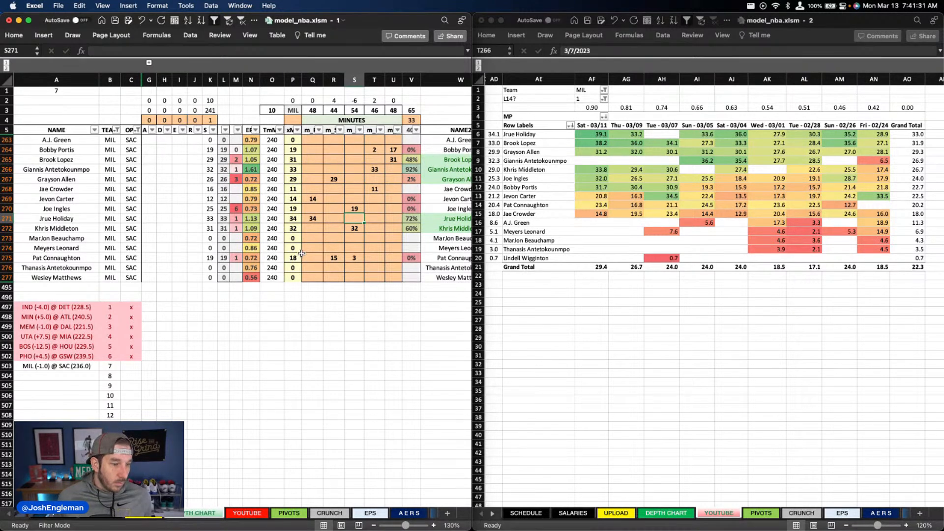
click(371, 217)
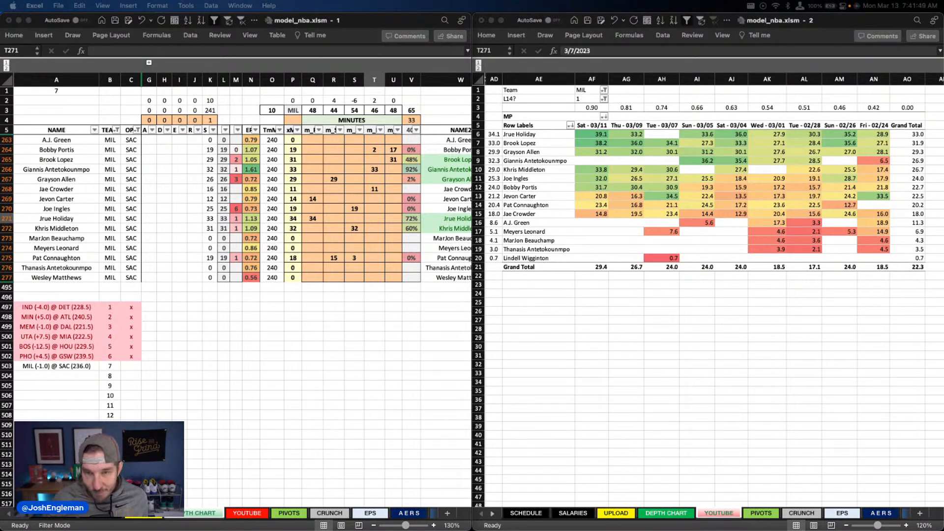
click(288, 198)
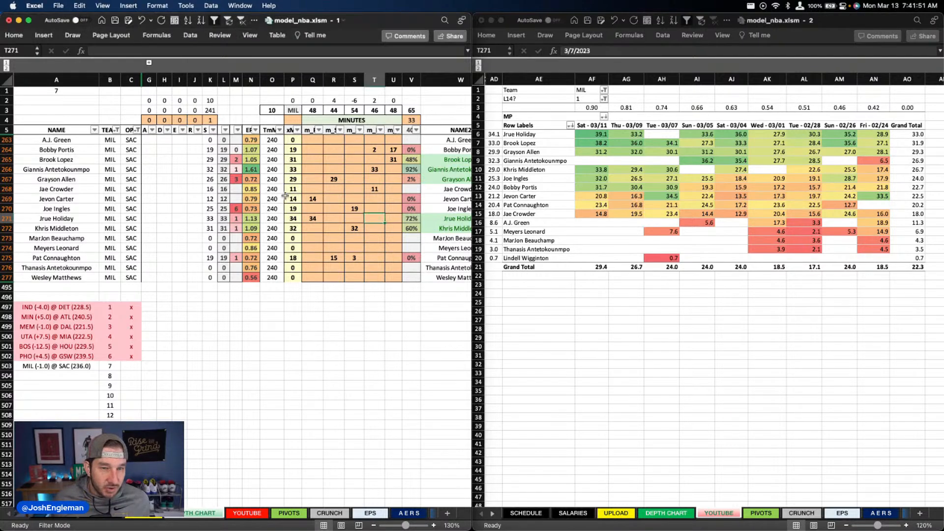
click(292, 188)
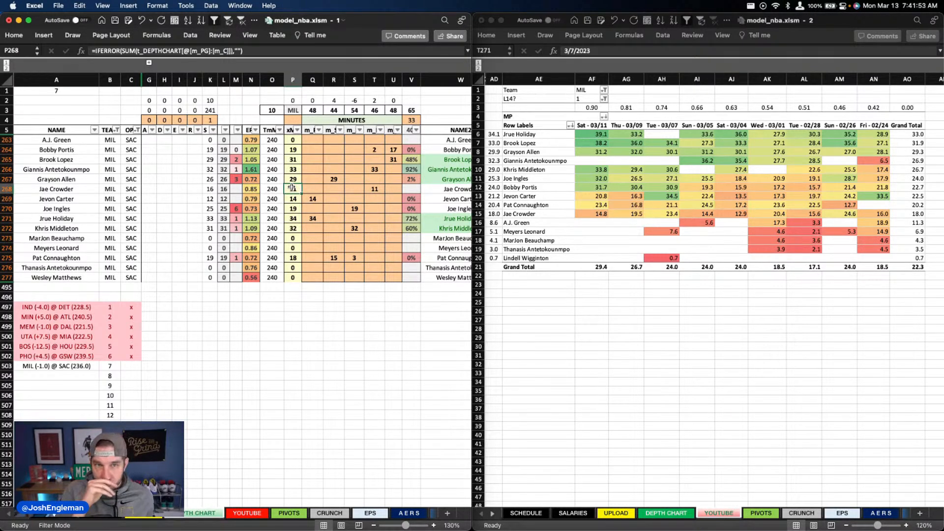
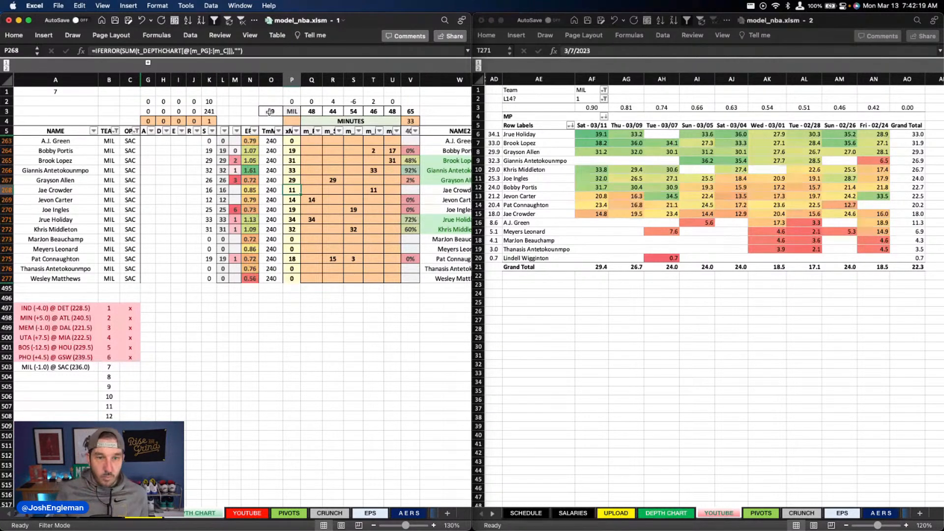
Step: Clear all existing usage and assist overrides for the Milwaukee players in the depth chart
scroll(286, 244, right, 5)
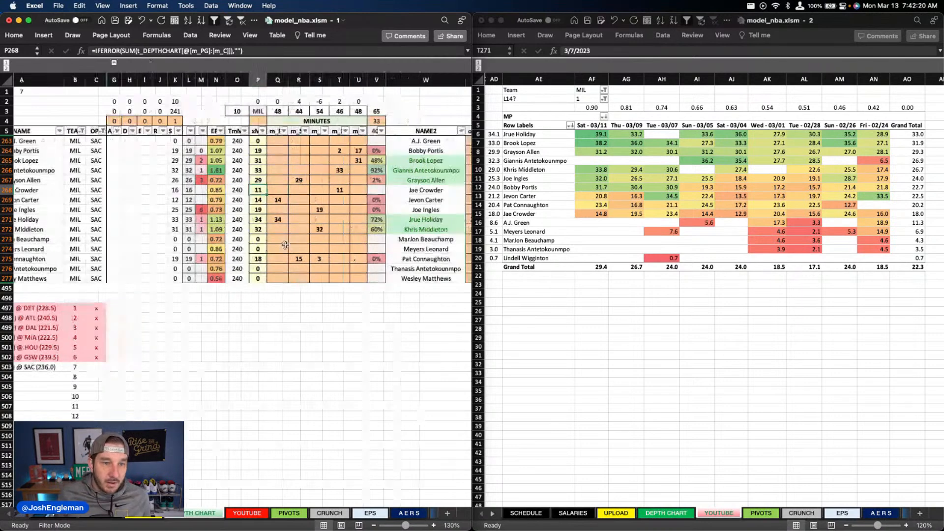
scroll(285, 244, right, 2)
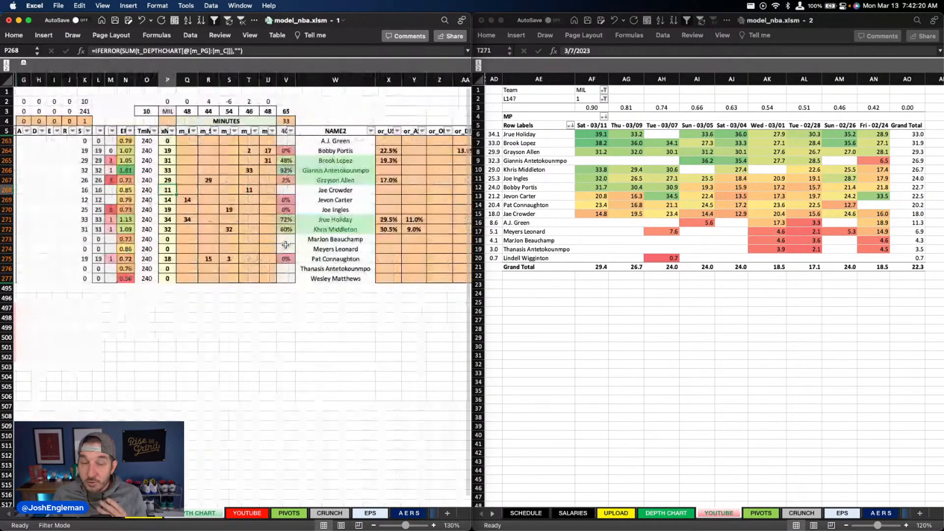
scroll(286, 245, right, 10)
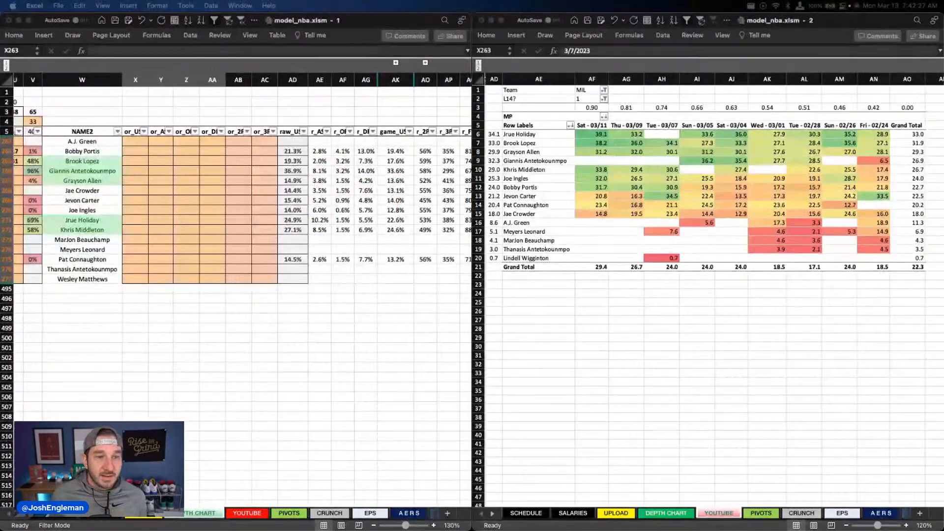
scroll(236, 206, left, 4)
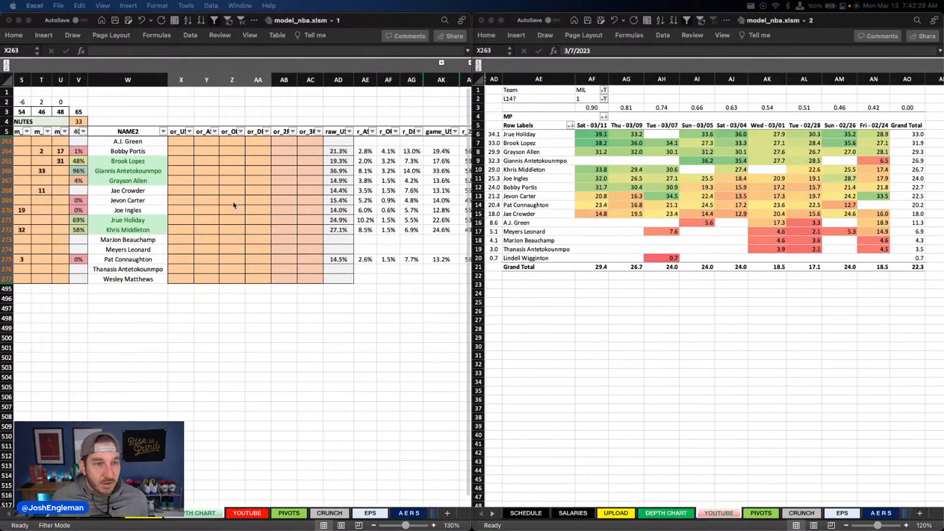
scroll(233, 205, right, 3)
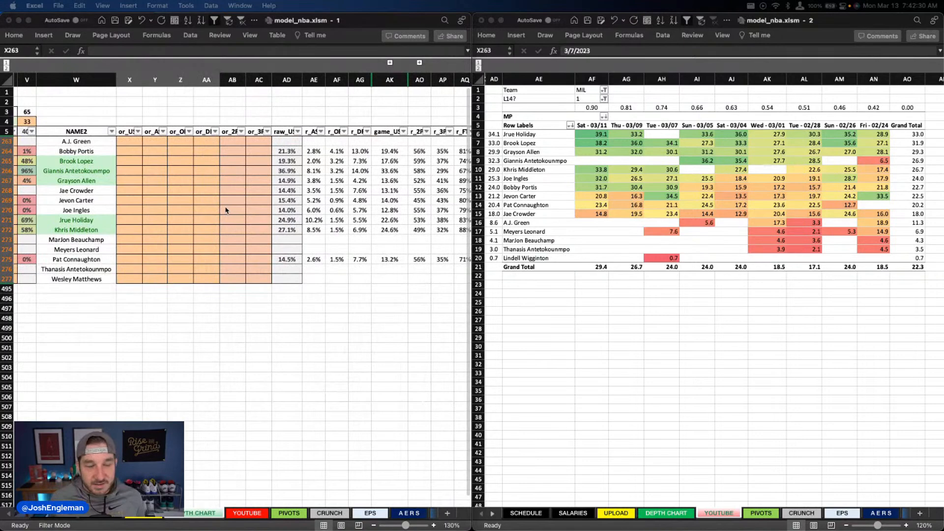
scroll(224, 210, left, 10)
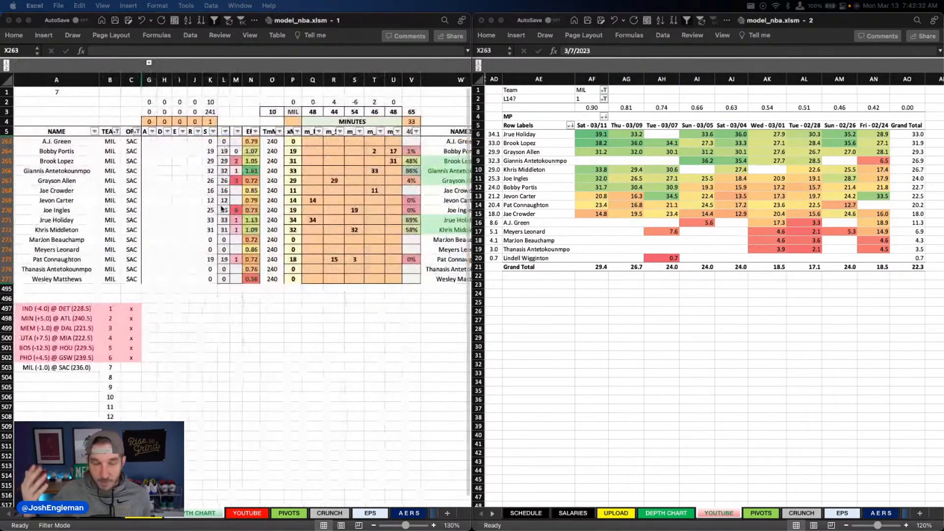
scroll(218, 209, right, 6)
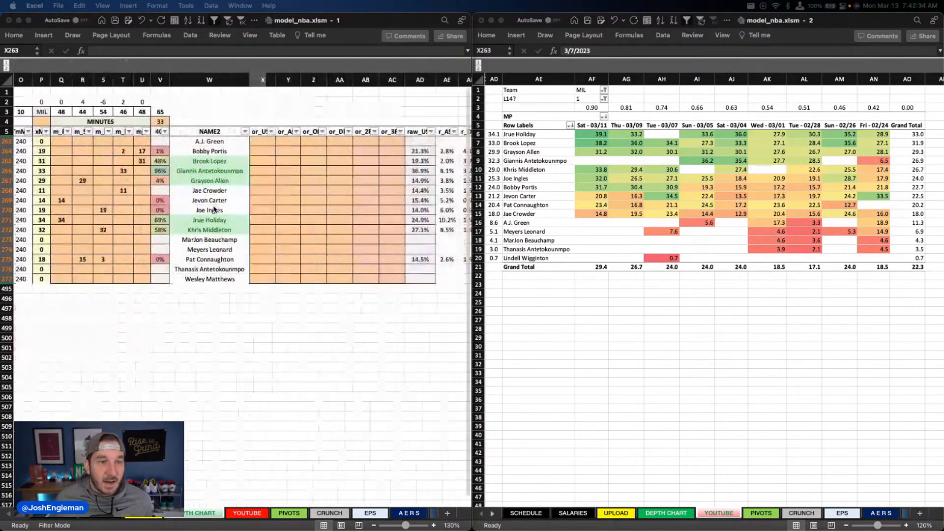
scroll(214, 210, left, 5)
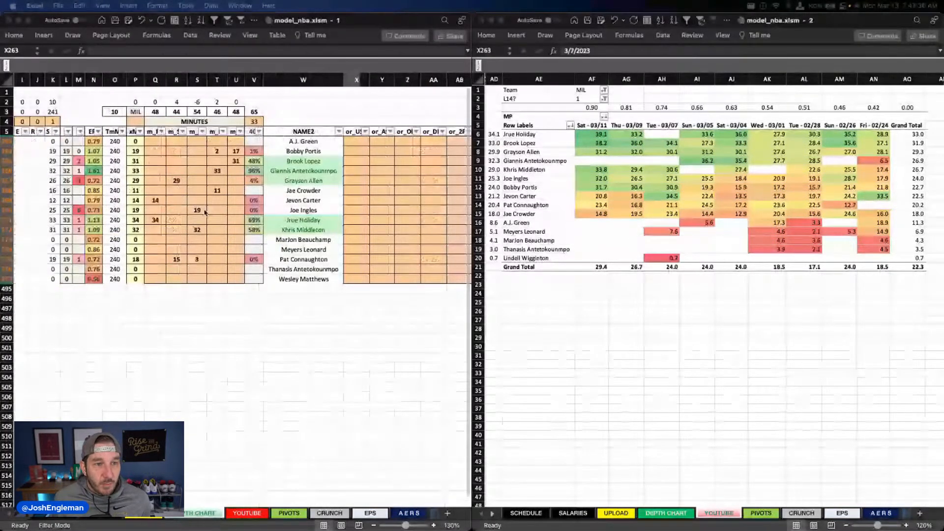
scroll(205, 211, right, 6)
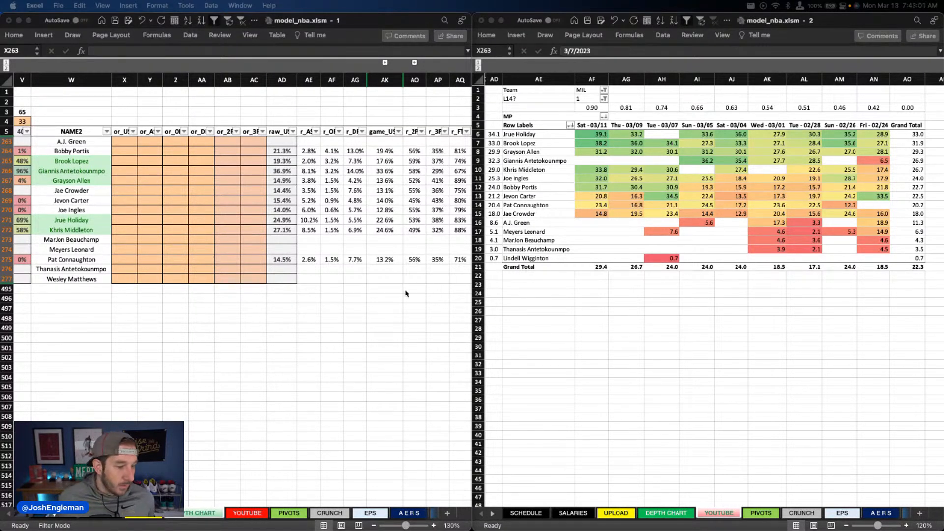
drag(124, 141, 201, 278)
Step: Set the usage overrides to 24% for Jrue Holiday and 17% for Brook Lopez
click(129, 161)
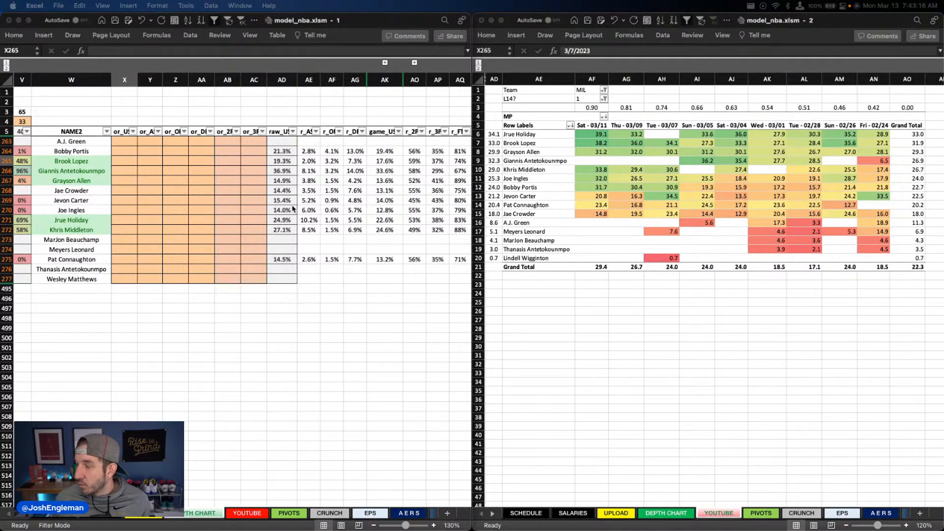
click(124, 220)
text(24)
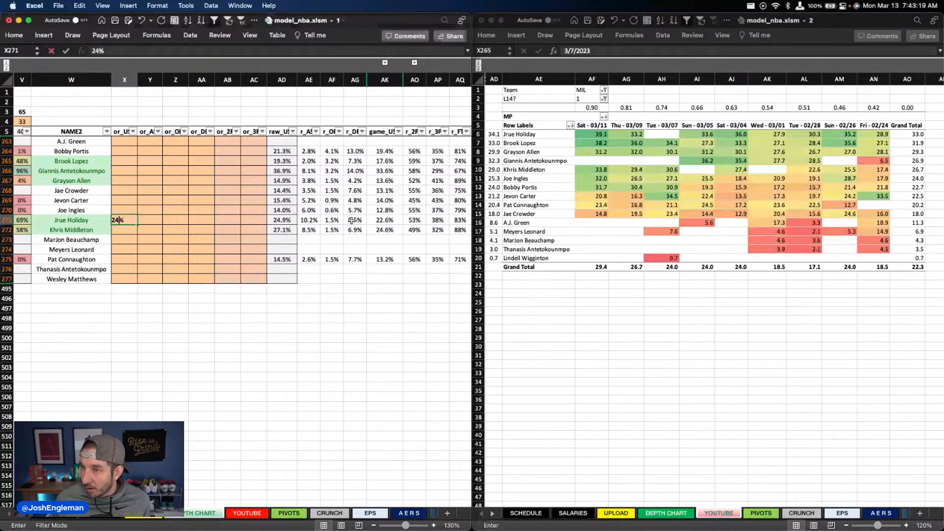
key(Return)
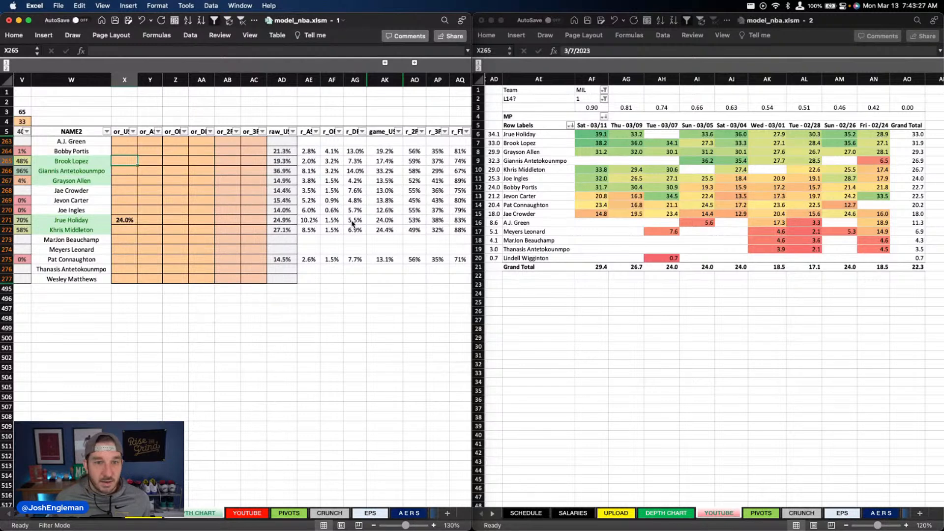
text(17)
key(Return)
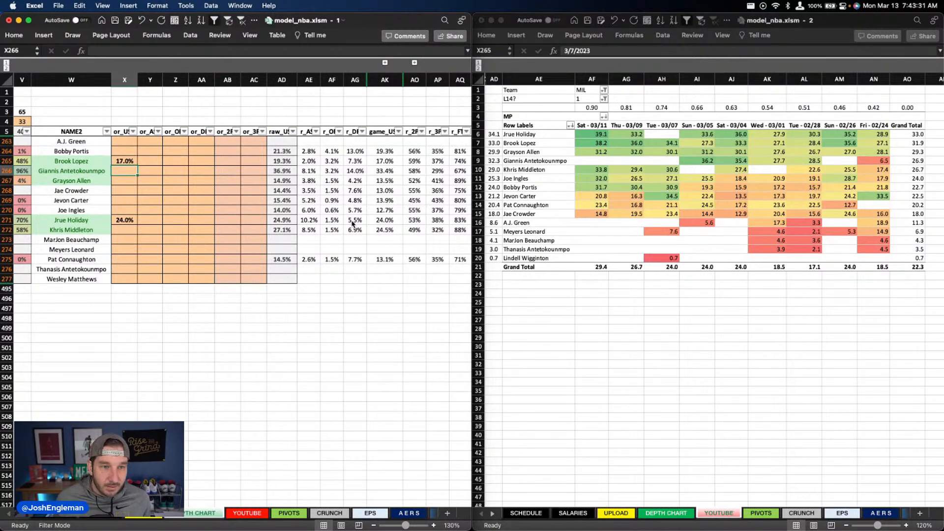
Step: Set the usage overrides to 39% for Giannis Antetokounmpo and 14% for Grayson Allen
text(39)
key(Return)
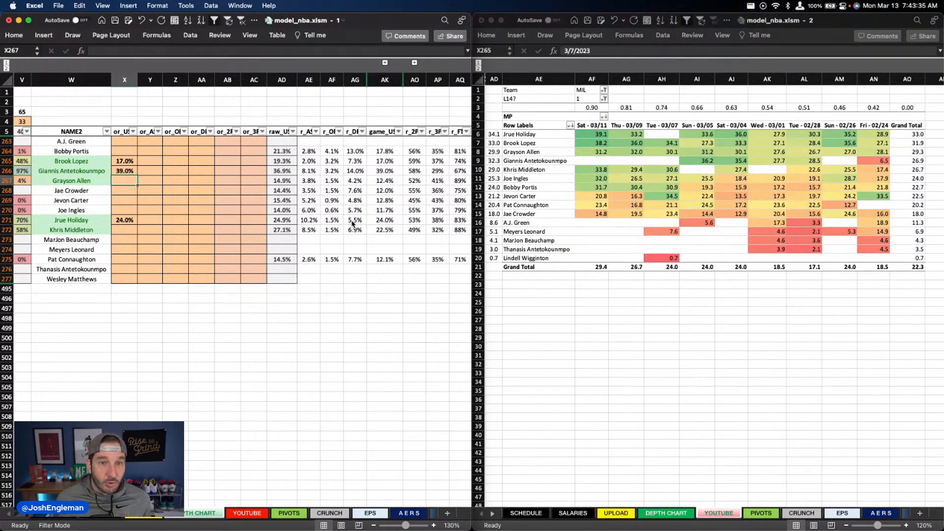
text(14)
key(Return)
Step: Set Khris Middleton's usage override to 27%
key(Down)
key(Down)
key(Down)
key(Down)
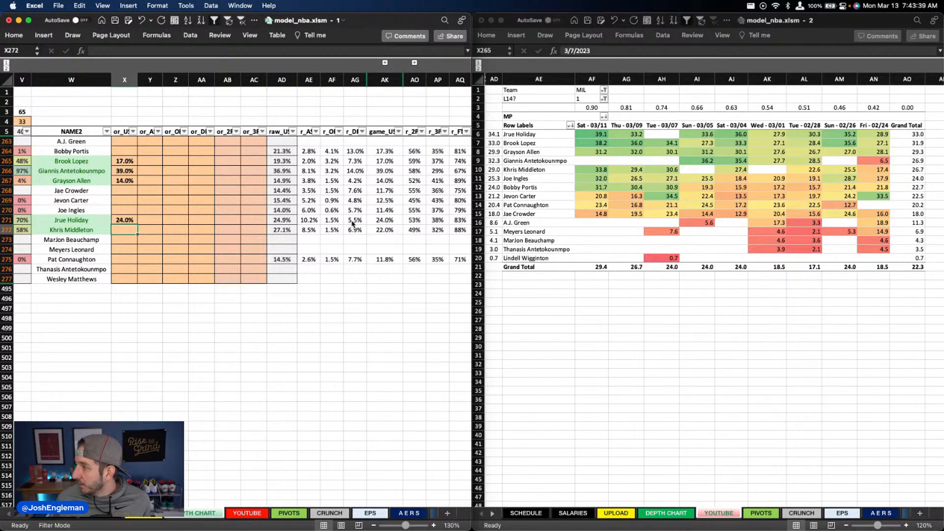
text(27)
key(Return)
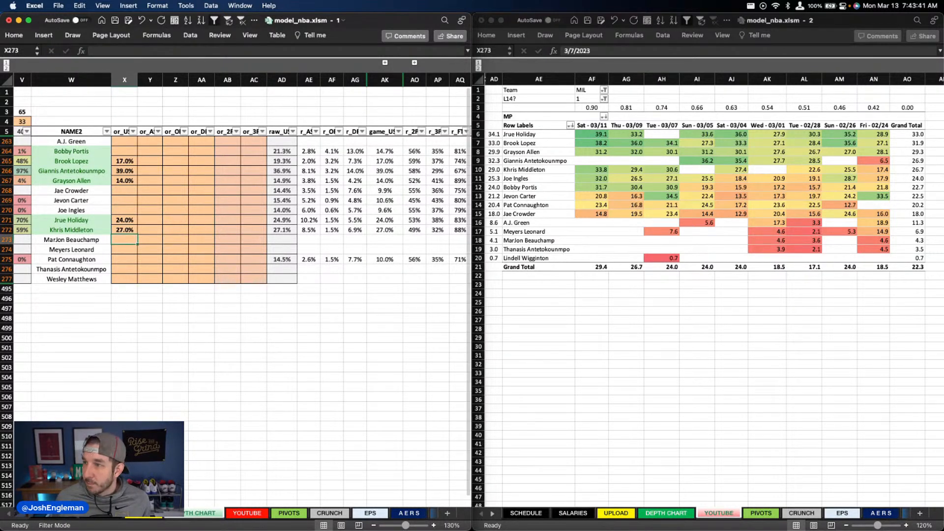
Step: Set the assist overrides to 9.5% for Jrue Holiday and 7.8% for Giannis Antetokounmpo
click(191, 211)
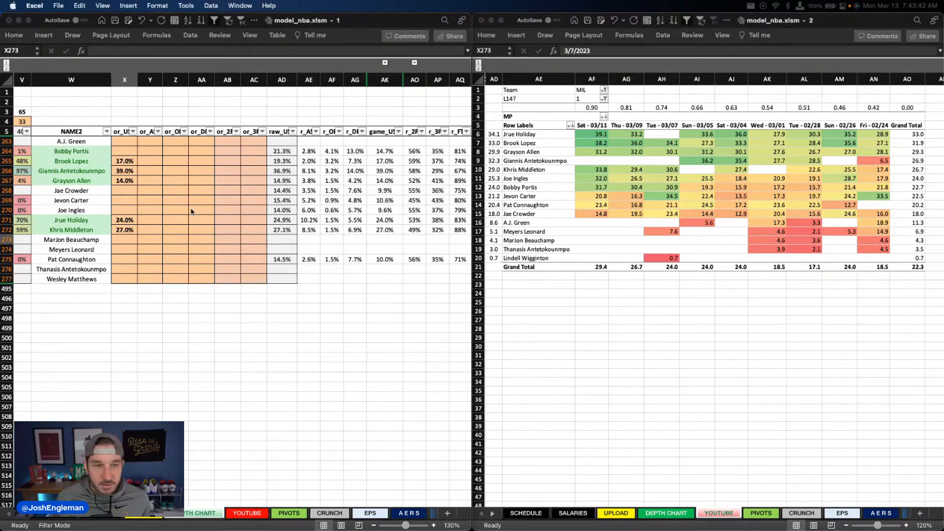
click(154, 221)
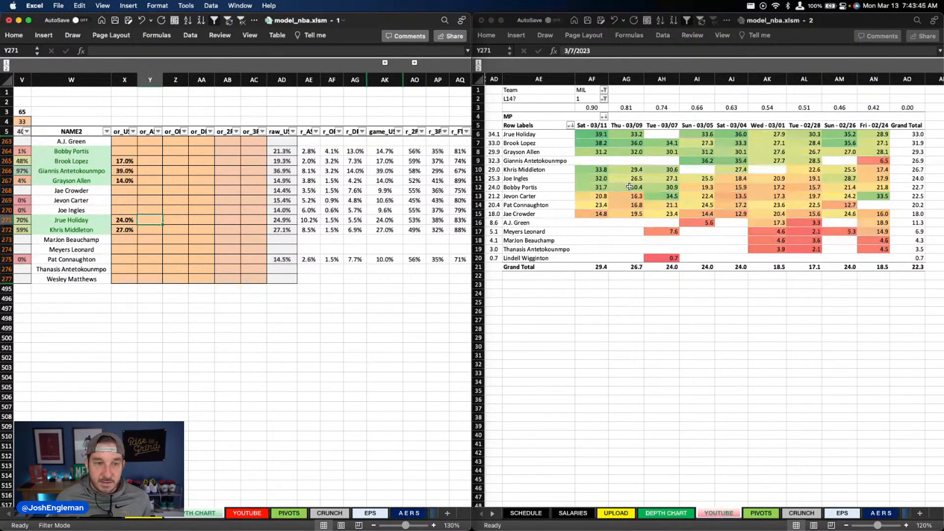
text(9.5)
key(Return)
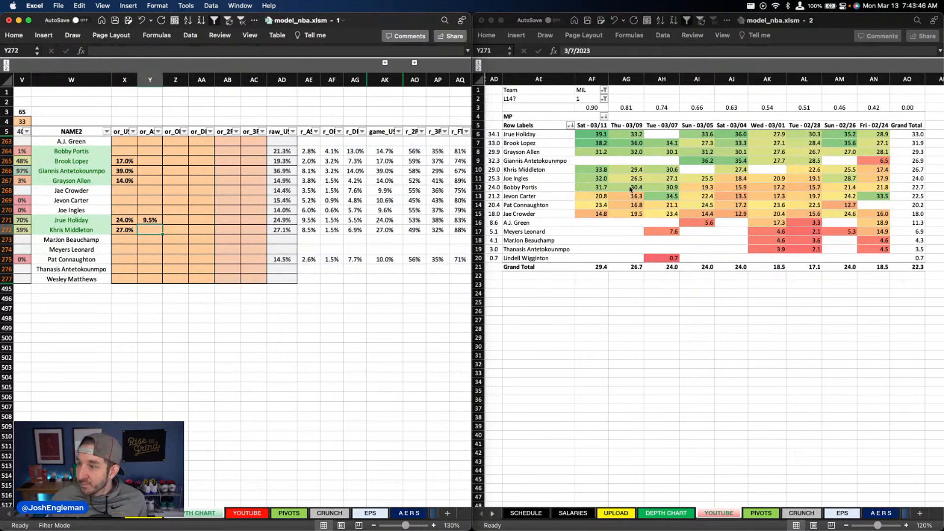
key(Up)
key(Up)
key(Up)
key(Up)
key(Up)
key(Up)
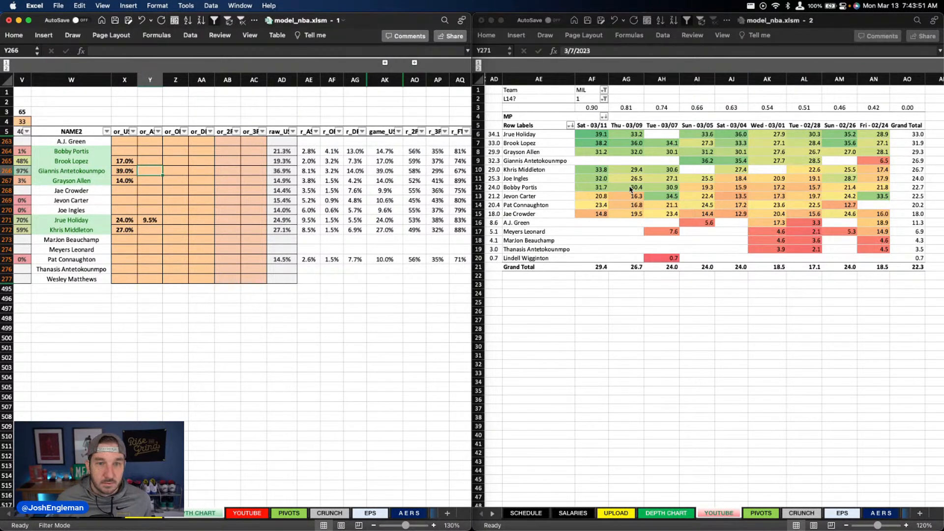
text(7.8)
key(Return)
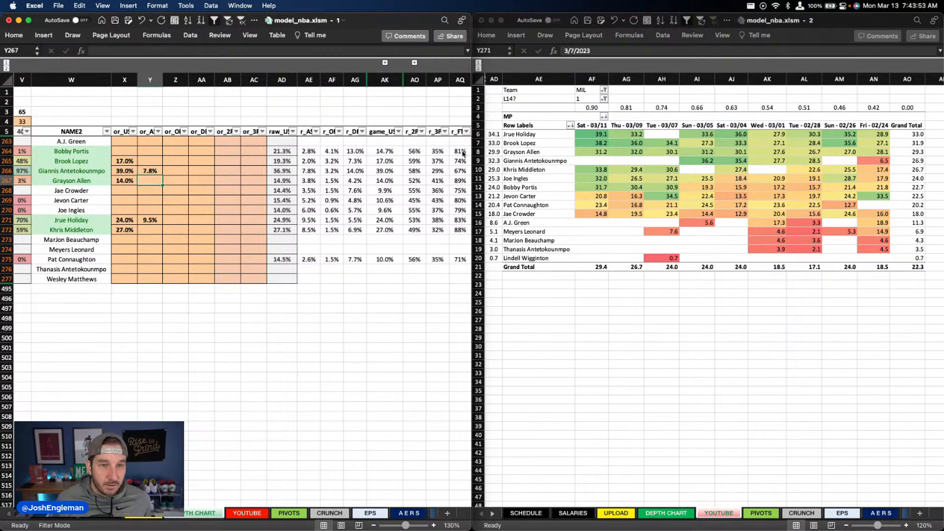
Step: Set Bobby Portis's usage override to 21.5%
click(129, 152)
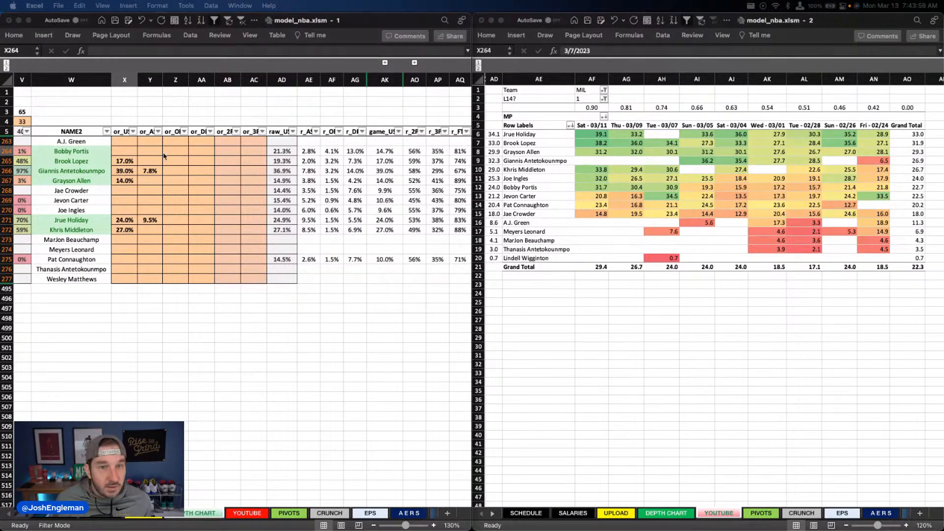
click(126, 155)
text(21.5)
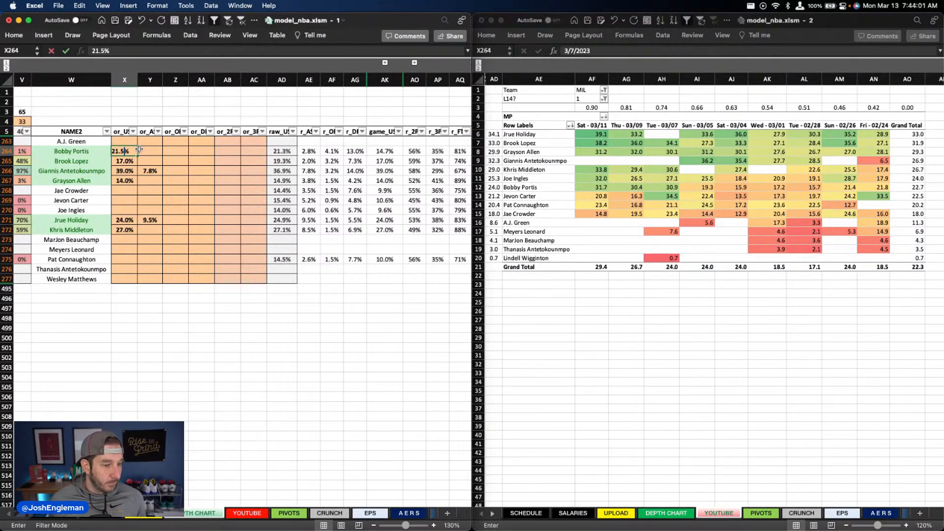
key(Return)
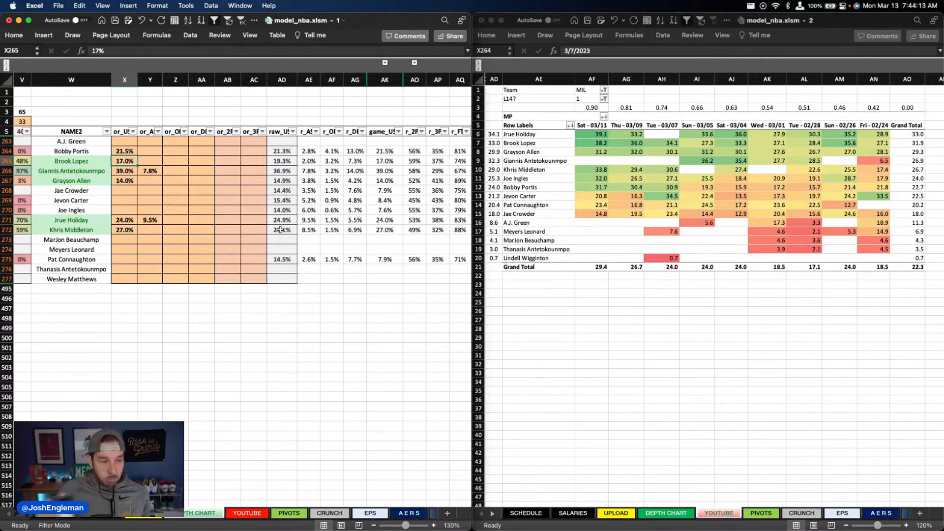
click(184, 200)
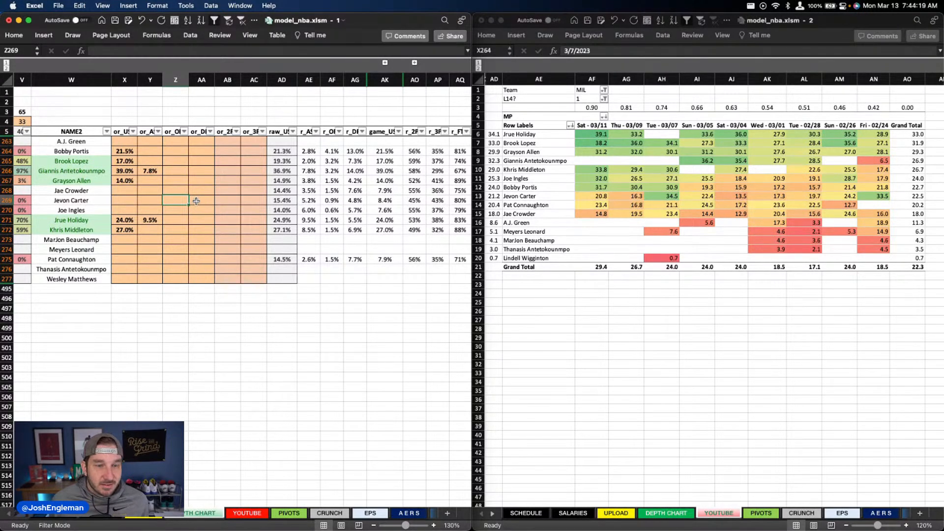
click(201, 171)
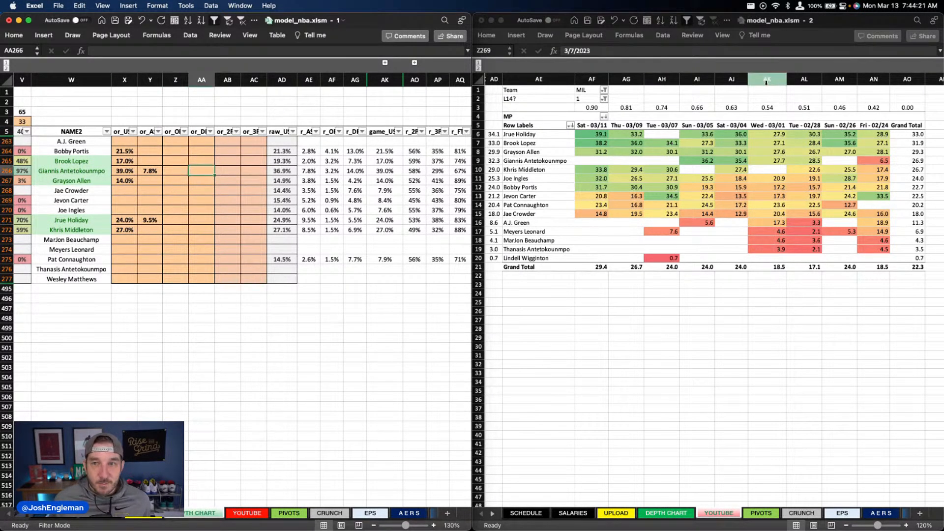
click(583, 90)
click(628, 90)
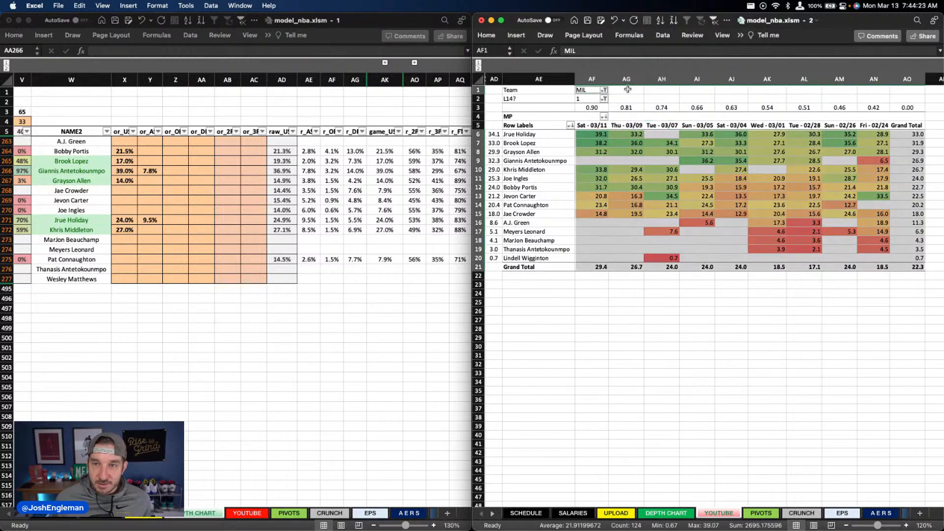
click(583, 90)
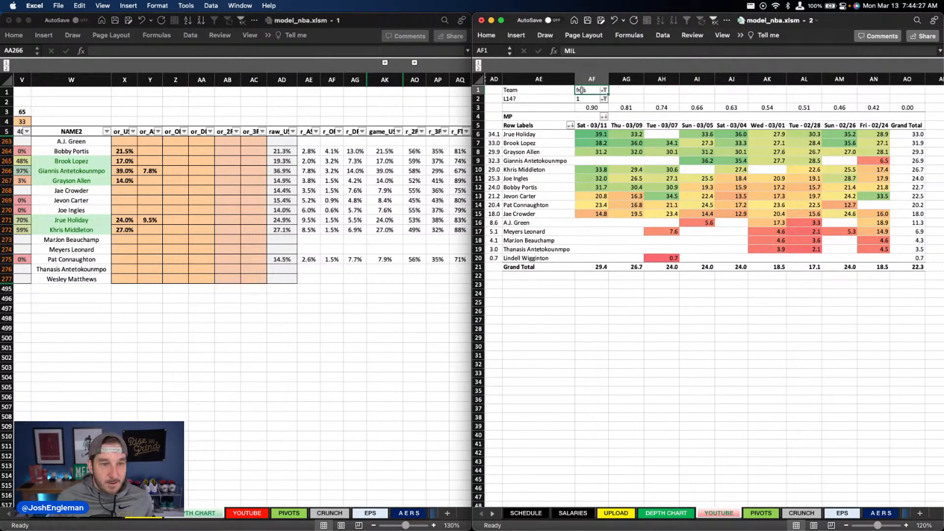
Step: Filter the depth chart's team column to show only SAC players
scroll(250, 165, left, 10)
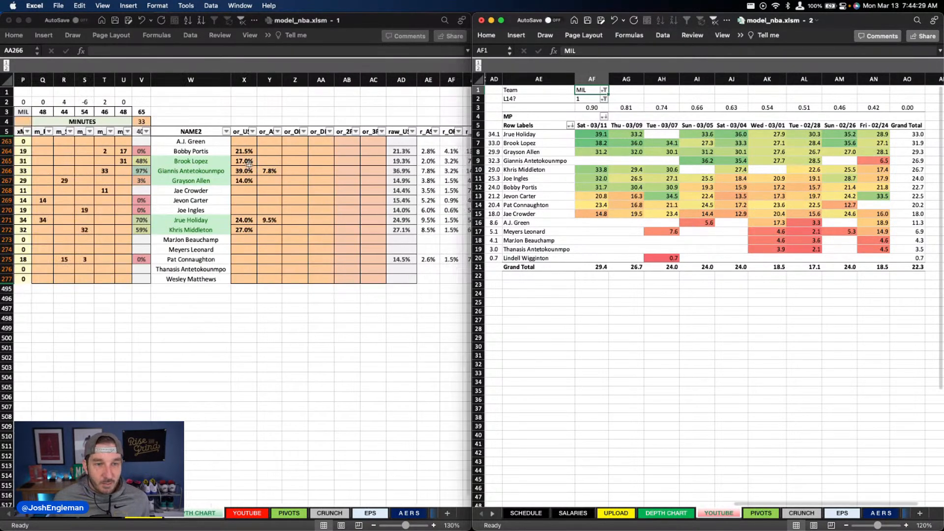
scroll(249, 166, left, 6)
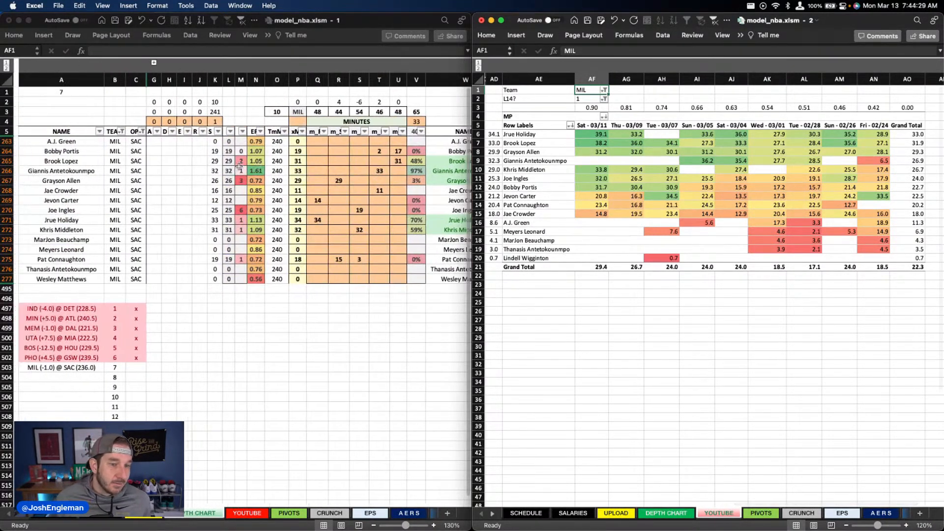
click(128, 142)
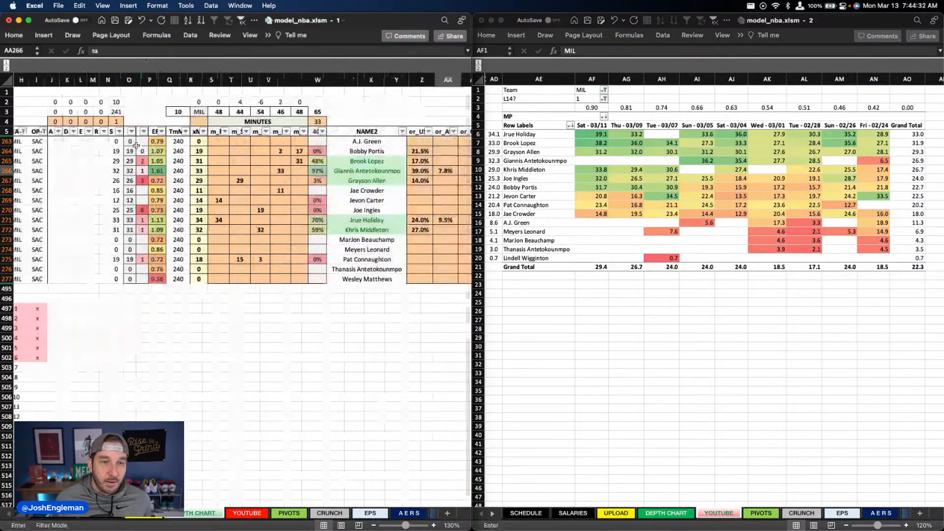
scroll(138, 151, left, 6)
click(117, 131)
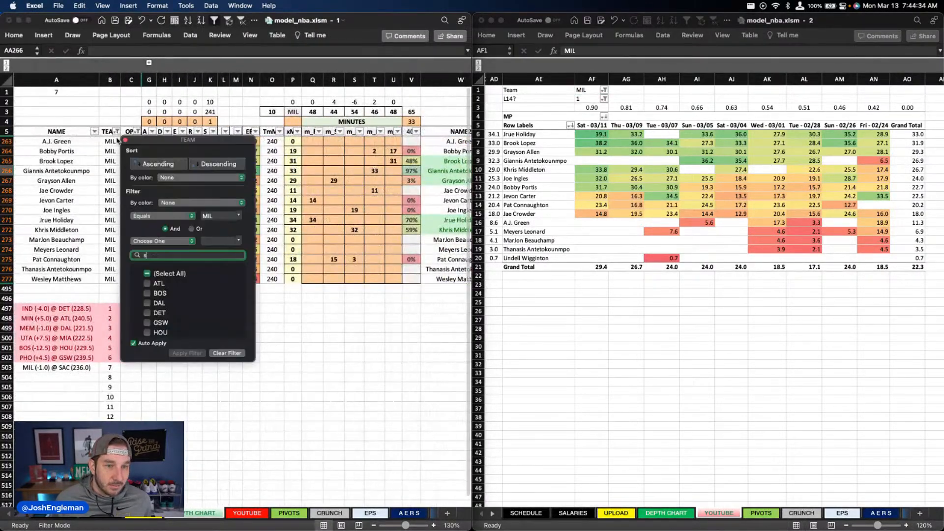
text(sac)
key(Return)
click(236, 111)
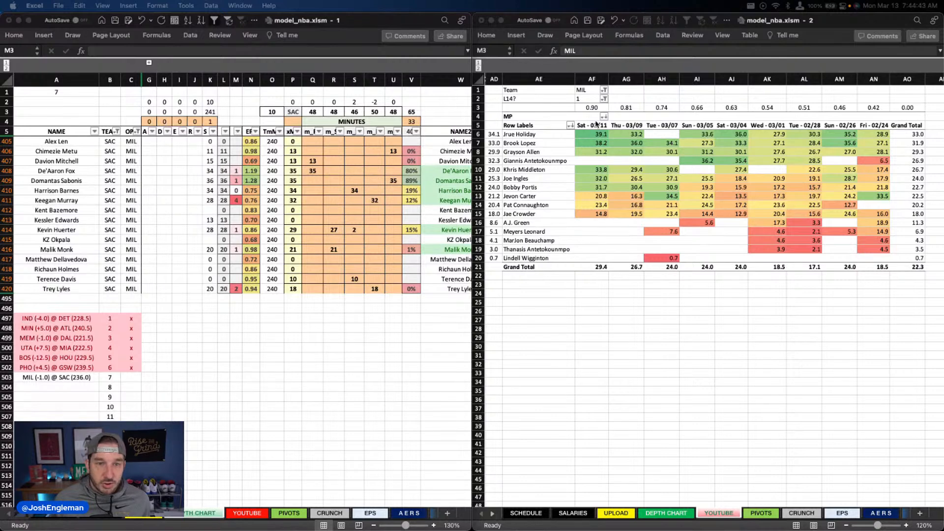
Step: Switch the team filter of the recent-minutes pivot table to SAC
click(589, 91)
text(SAC)
key(Return)
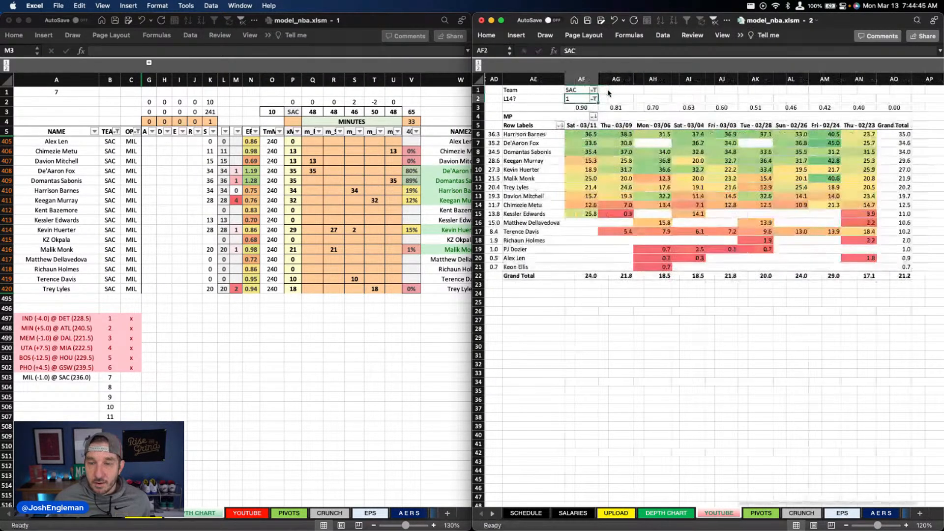
click(307, 206)
click(315, 170)
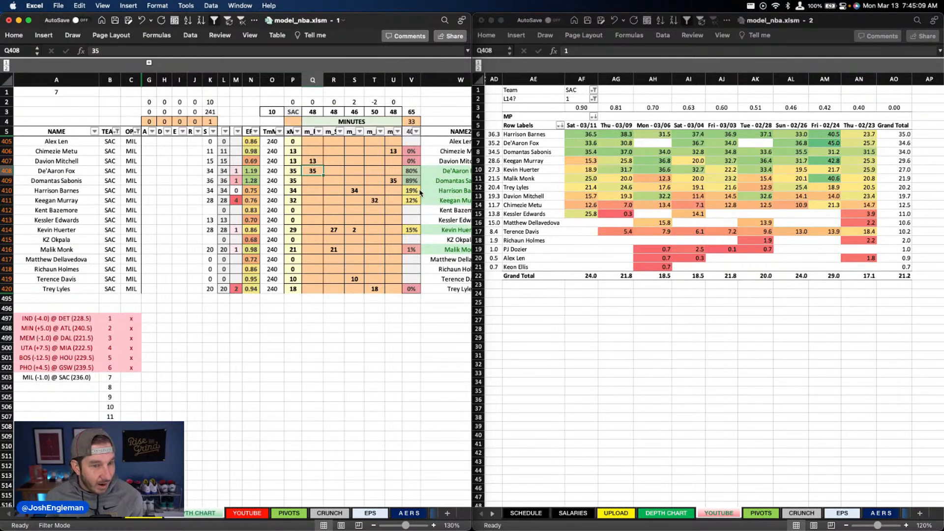
click(353, 206)
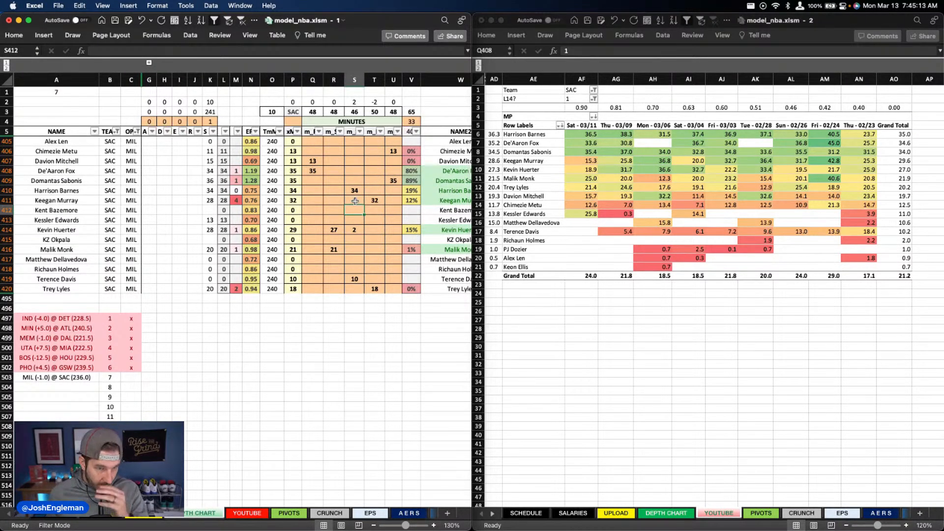
click(329, 183)
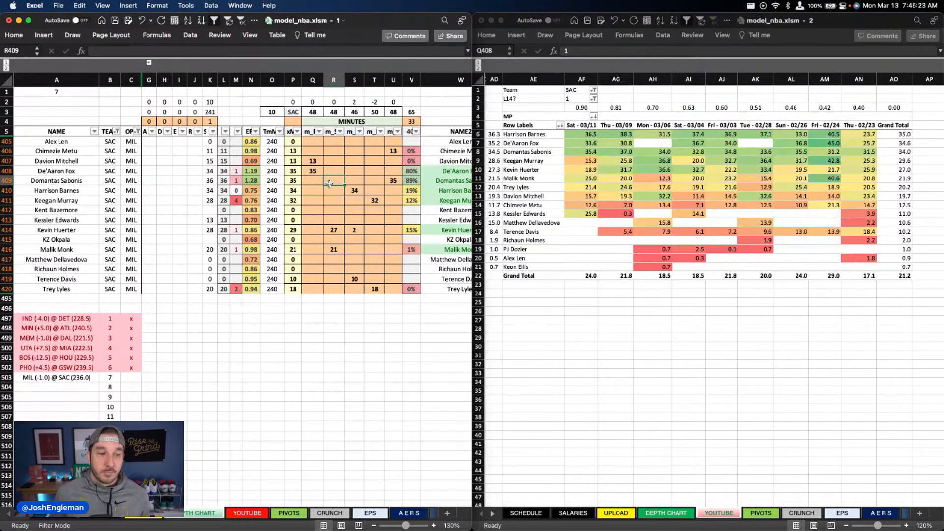
Step: Set Keegan Murray's projected minutes to 29 in the SAC depth chart
click(396, 163)
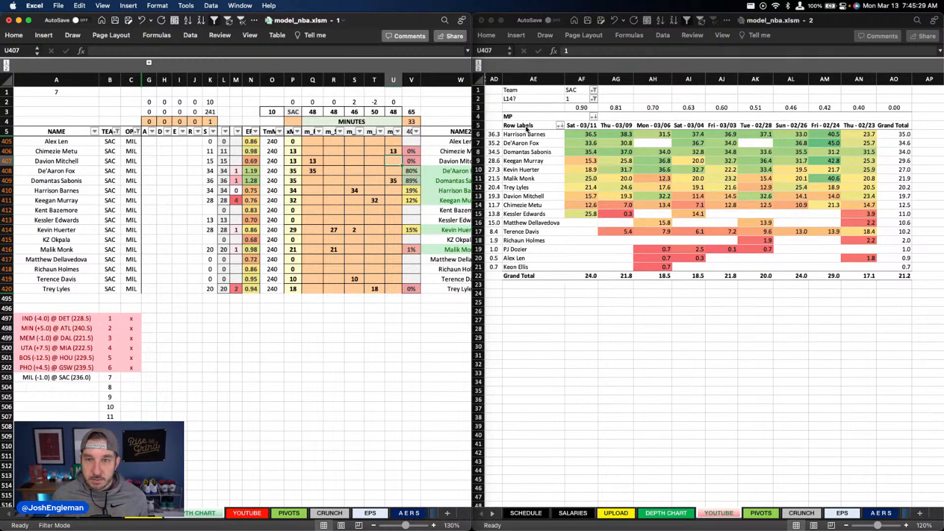
key(Down)
key(Down)
key(Left)
key(Down)
key(Down)
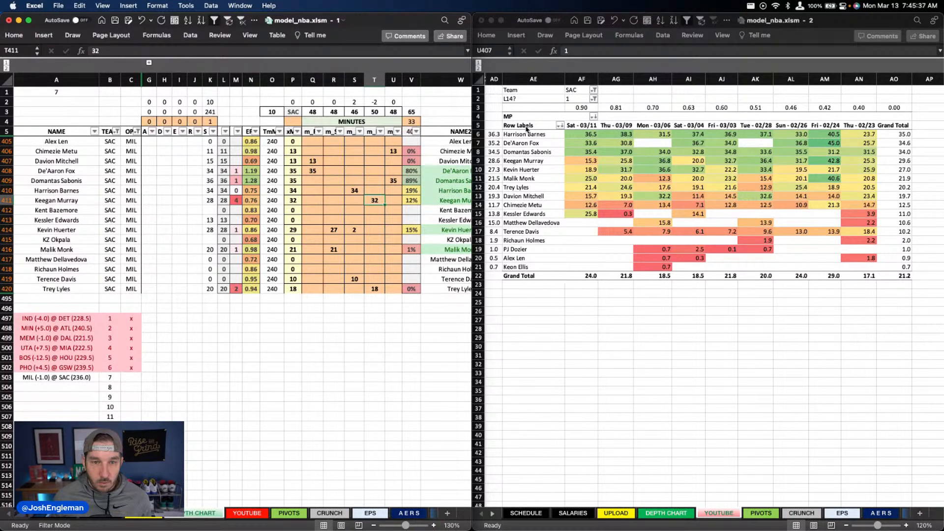
text(29)
key(Return)
Step: Set Trey Lyles's projected minutes to 20 in the same minutes column as Keegan Murray's
key(Down)
key(Down)
key(Down)
key(Down)
key(Down)
key(Down)
key(Down)
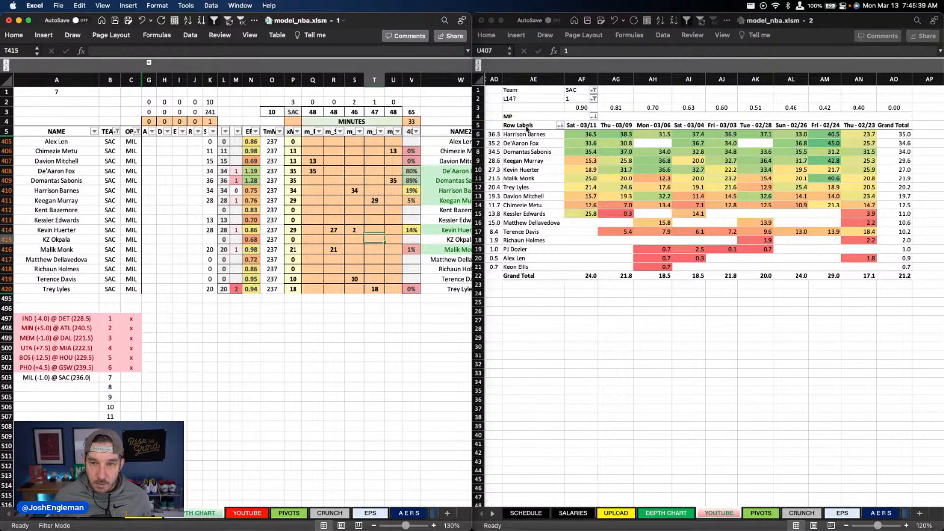
key(Down)
text(20)
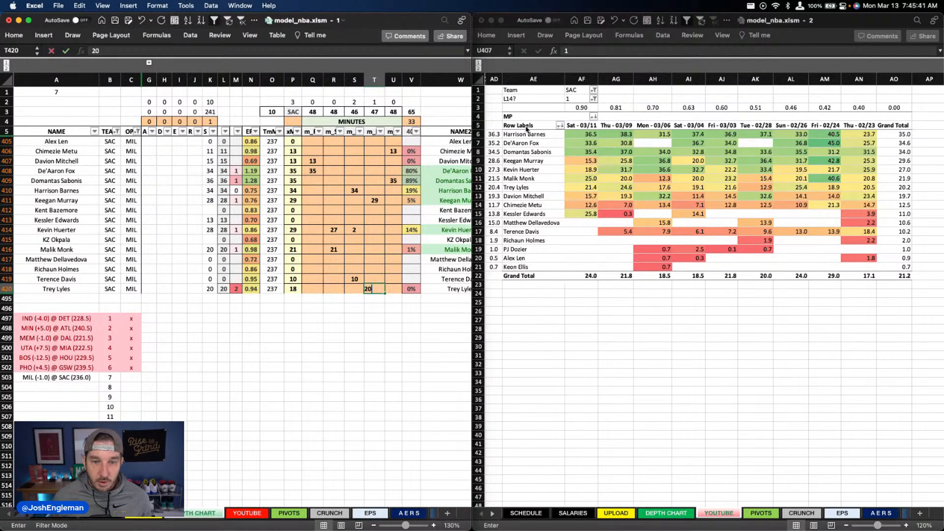
key(ctrl+Return)
Step: Set Harrison Barnes's projected minutes to 35 in the SAC depth chart
key(Up)
key(Up)
key(Left)
key(Up)
key(Up)
key(Up)
key(Up)
key(Up)
key(Up)
key(Up)
key(Up)
key(Up)
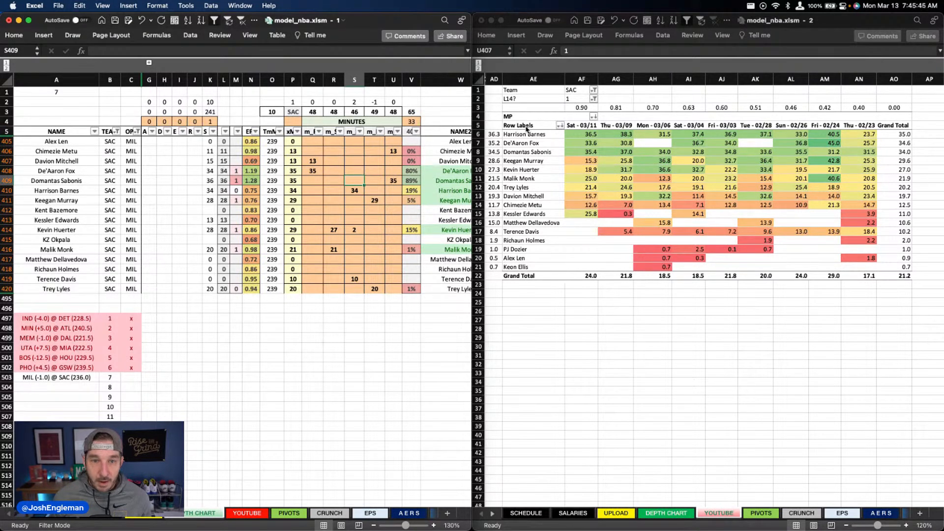
key(Down)
text(35)
key(Return)
key(Down)
key(Down)
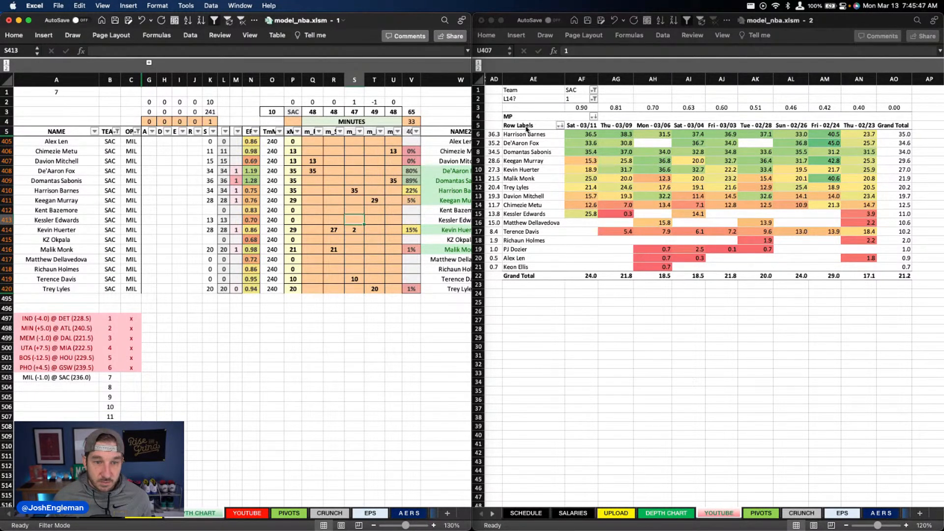
key(Down)
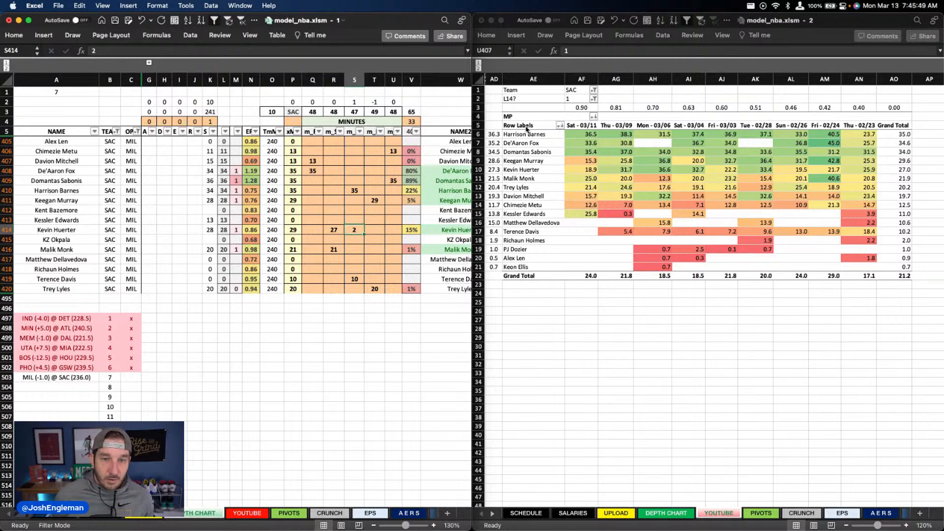
key(Left)
key(Down)
key(Down)
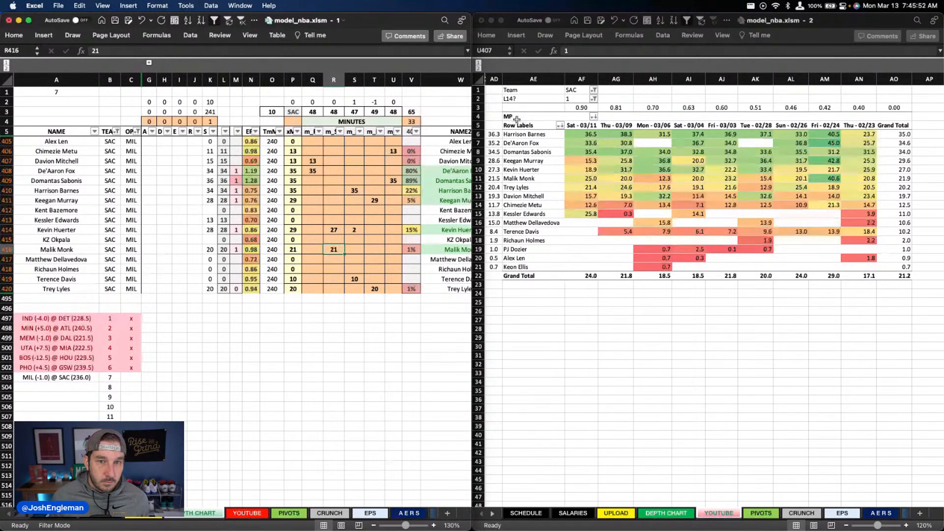
Step: Examine the Sacramento players' DraftKings and FanDuel projection tables on the YOUTUBE sheet
key(ctrl+Page_Down)
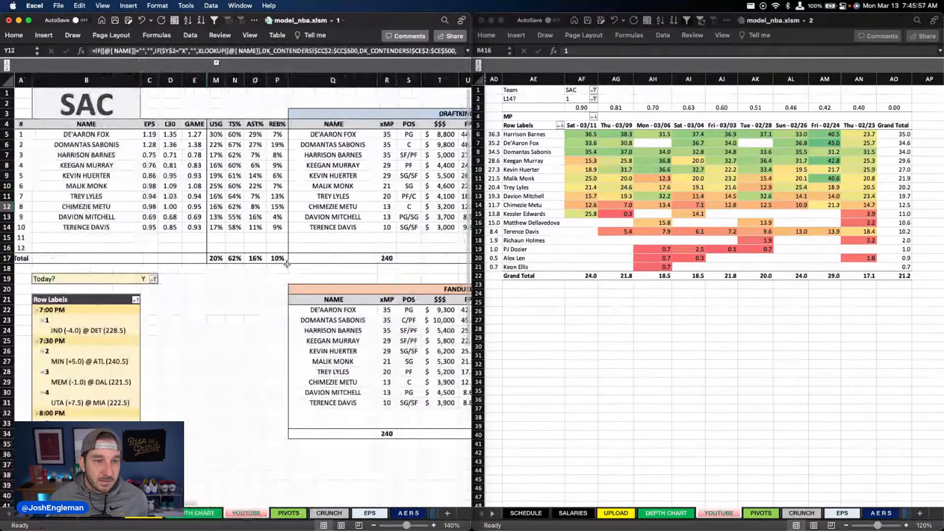
scroll(287, 264, right, 5)
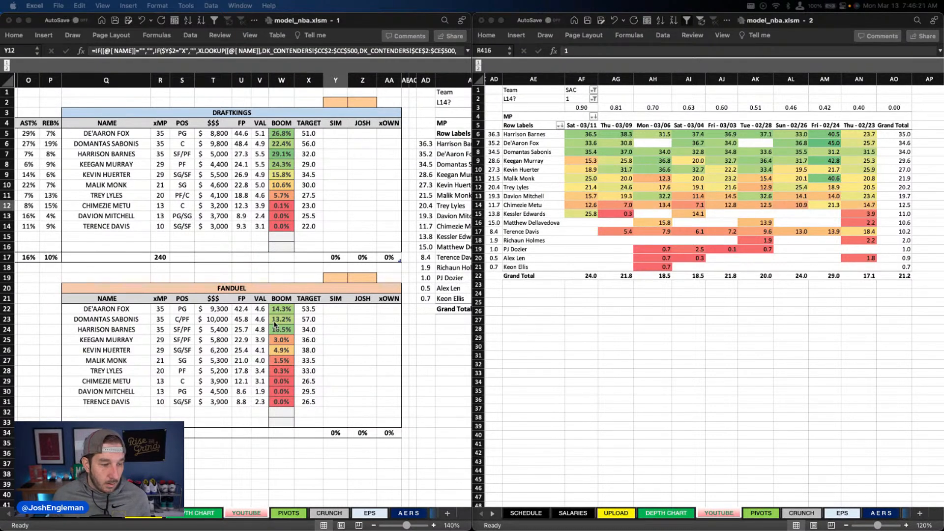
click(303, 126)
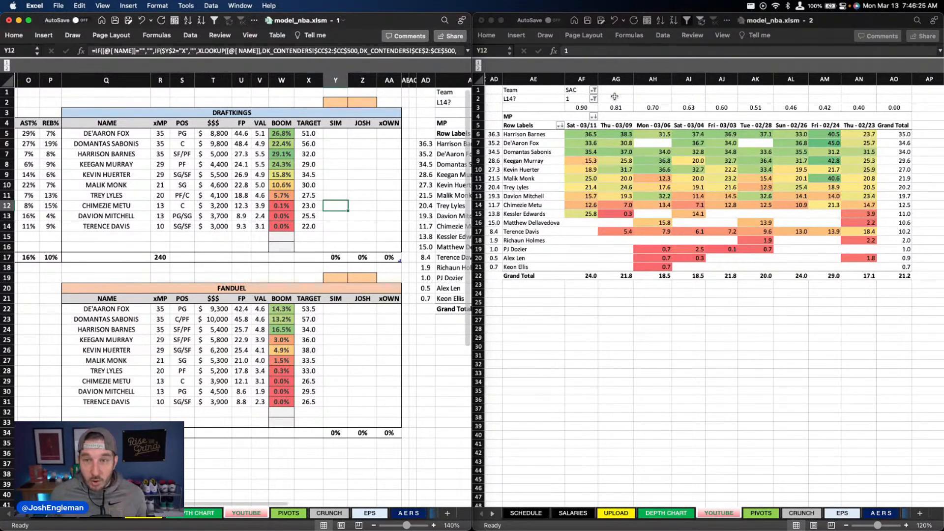
Step: Switch the team filter of the recent-minutes pivot table to MIL
click(578, 98)
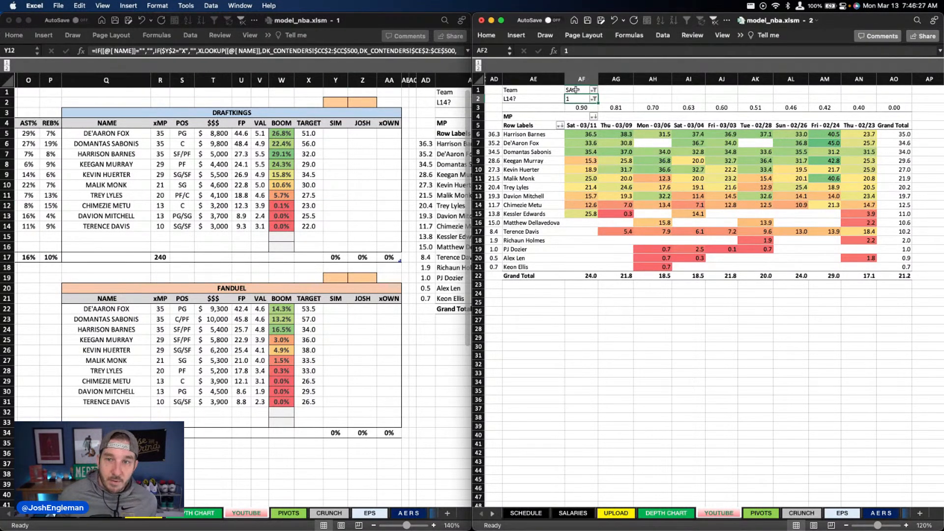
click(576, 90)
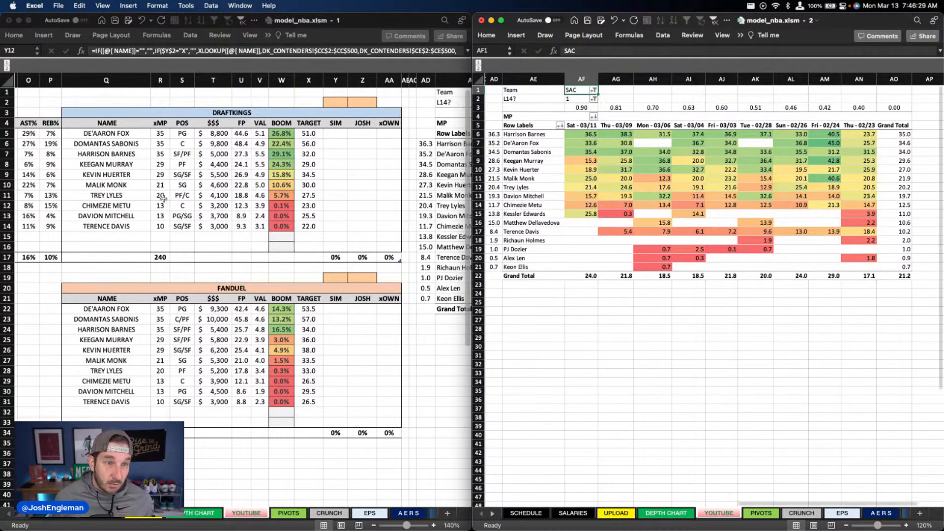
scroll(109, 205, left, 5)
scroll(110, 205, left, 5)
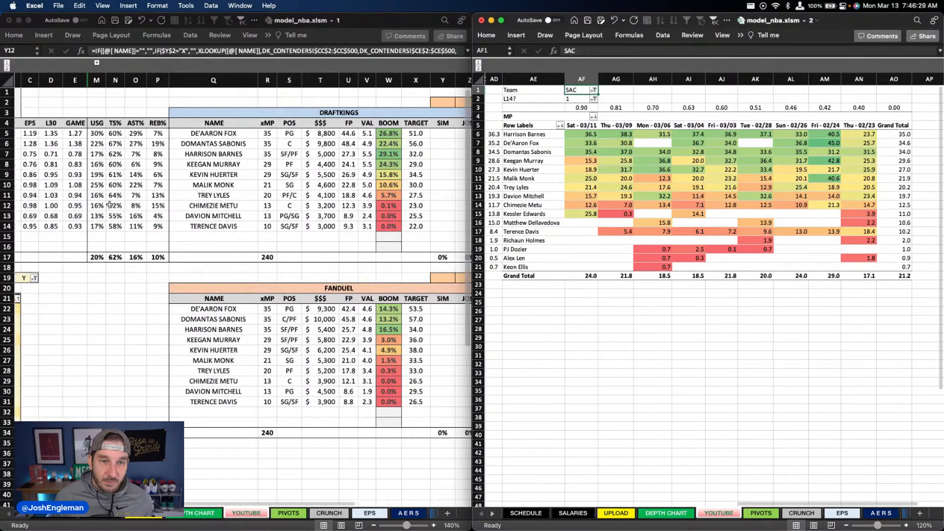
scroll(201, 195, right, 6)
scroll(201, 195, right, 2)
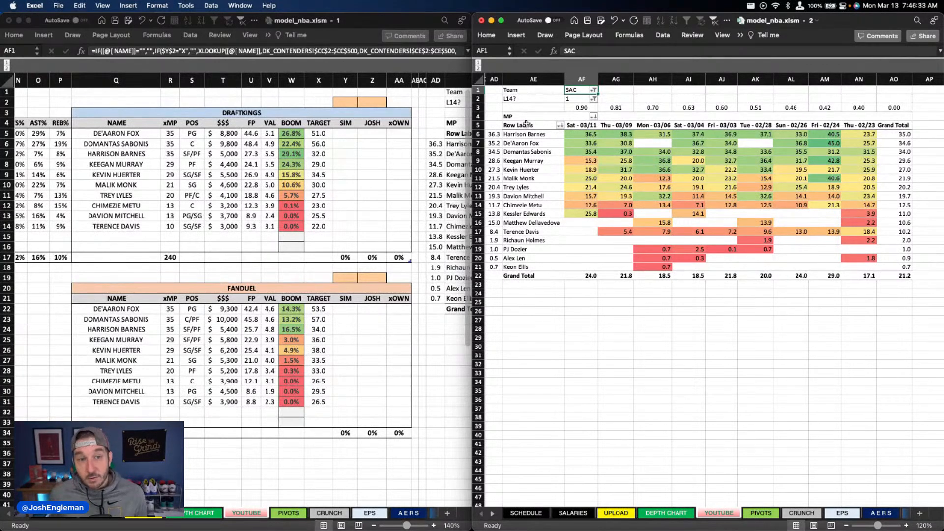
text(MIL)
key(Return)
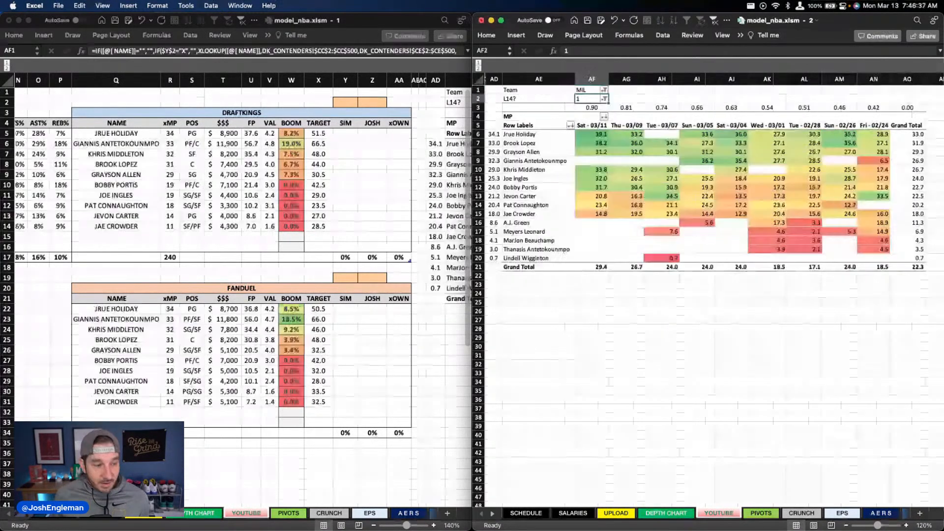
Step: Check the DraftKings figures for Jrue Holiday and Giannis Antetokounmpo, and save the model workbook
click(226, 143)
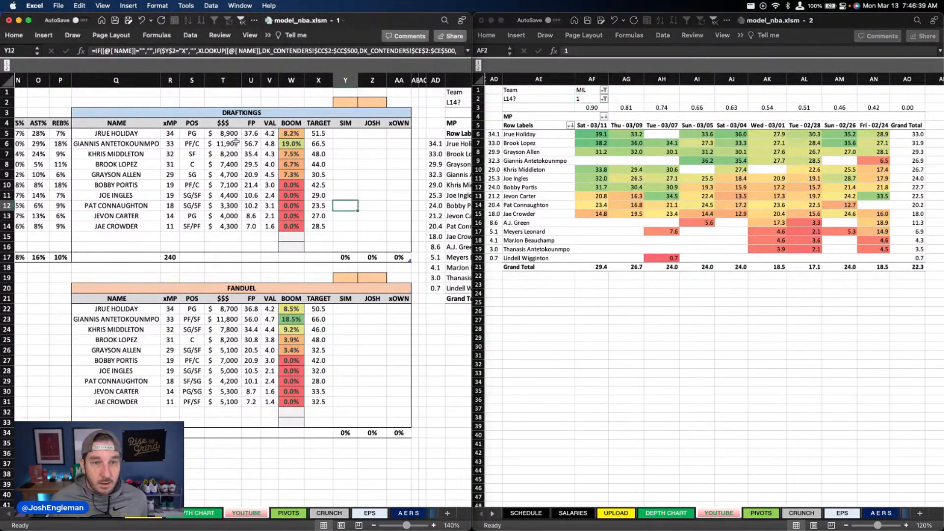
click(250, 134)
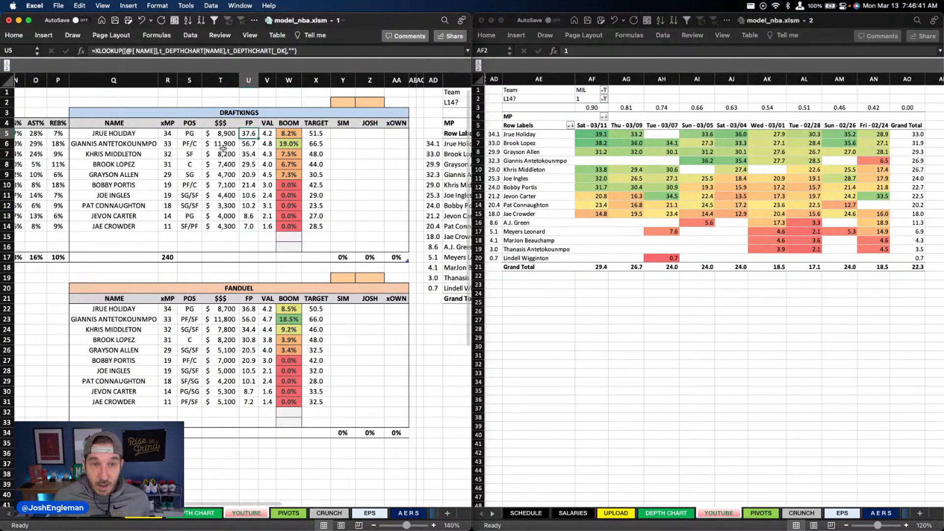
click(226, 146)
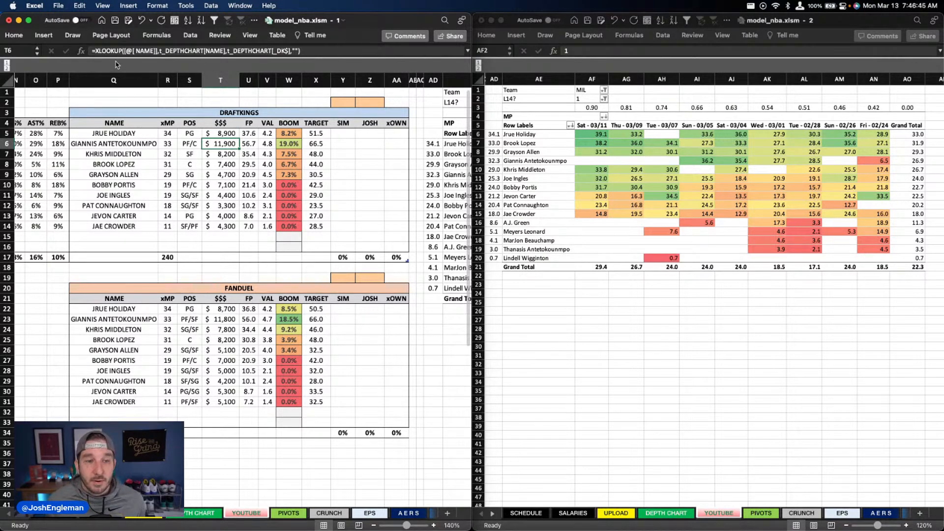
click(115, 22)
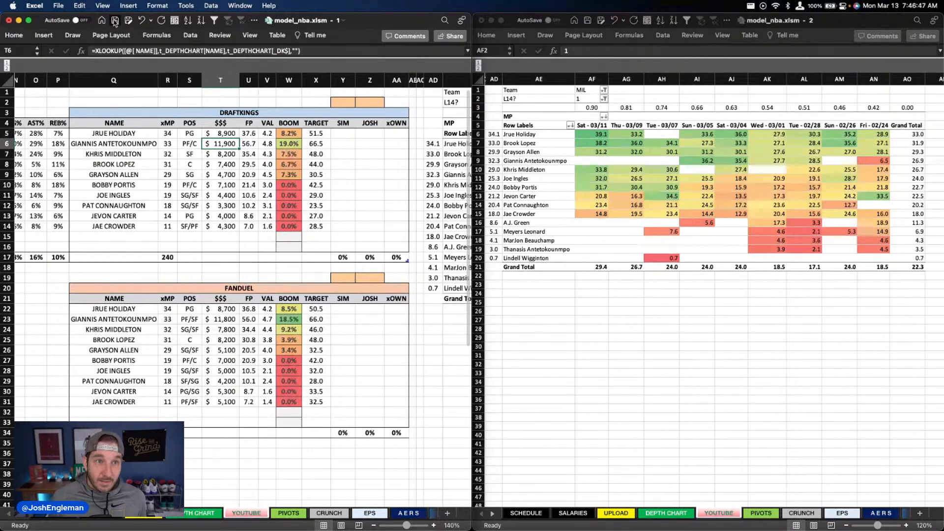
Step: Close the workbook's second window and enlarge the remaining one to fill the screen
click(481, 20)
click(383, 131)
key(ctrl+alt+Return)
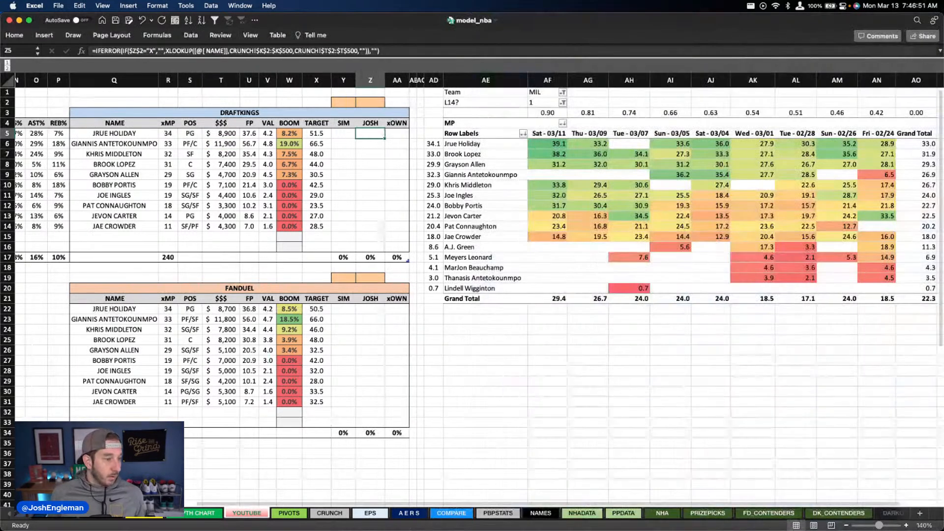
Step: Switch to the FantasyCruncher FanDuel NBA lineup page in Firefox and open its data upload form
key(super+Tab)
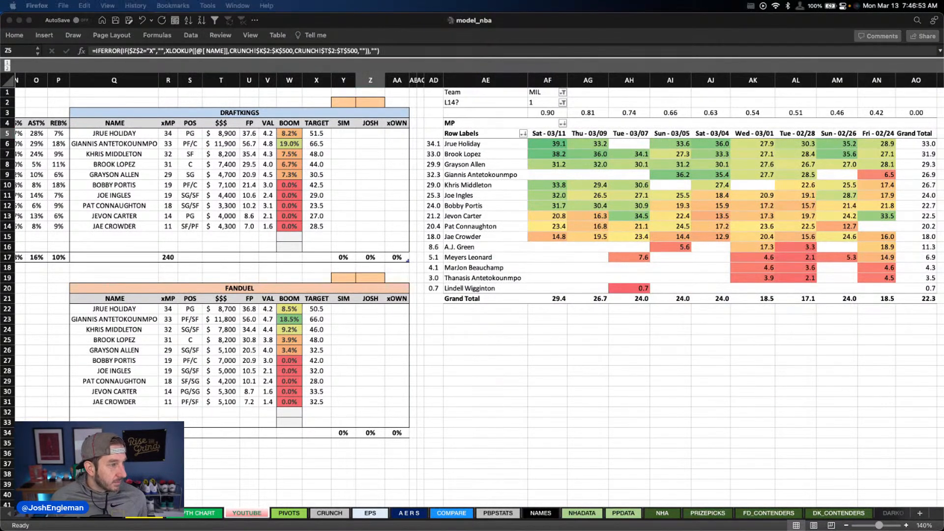
drag(0, 64, 943, 98)
drag(649, 25, 0, 275)
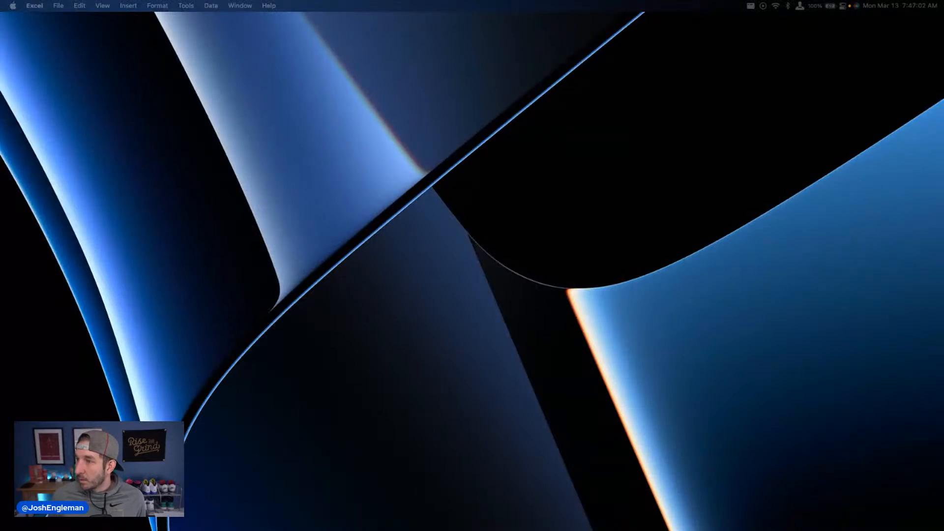
drag(943, 126, 413, 107)
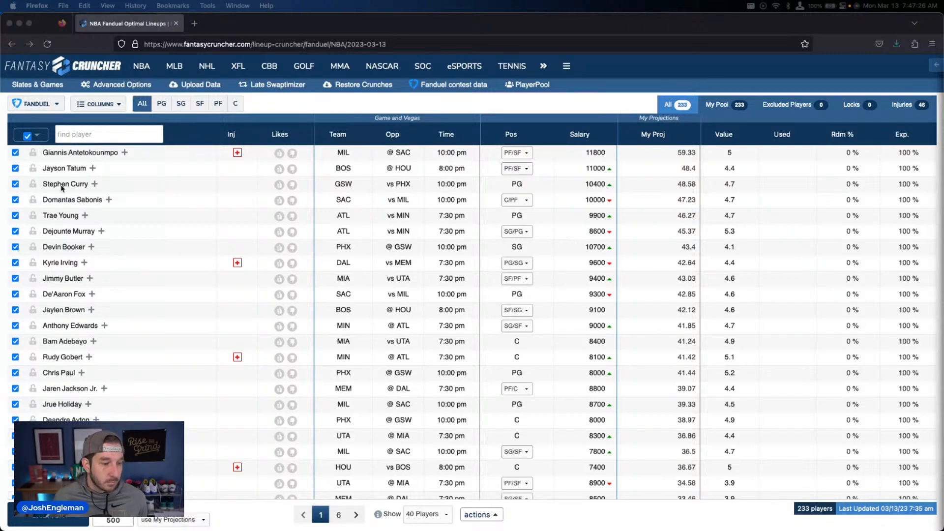
click(197, 86)
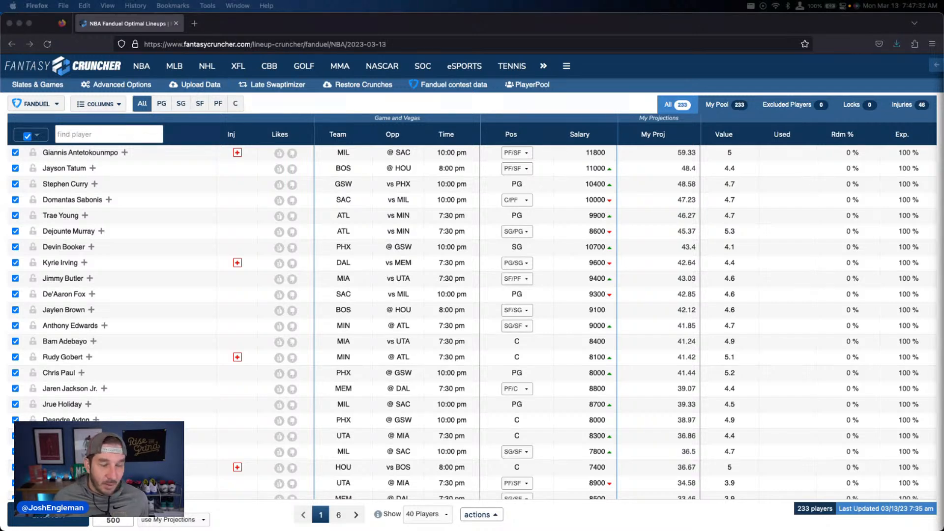
click(178, 91)
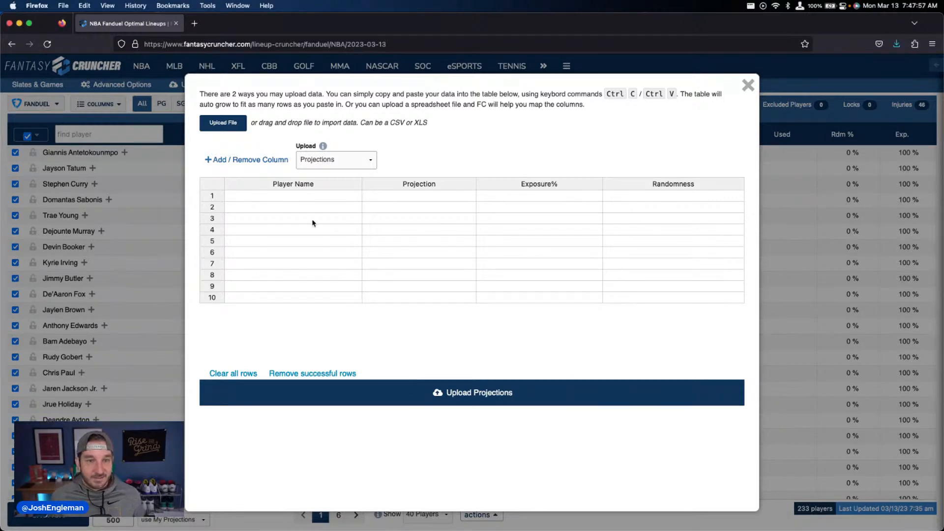
Step: Paste the copied player projections, exposure and randomness values into the Projections upload table and upload them
click(328, 199)
key(super+v)
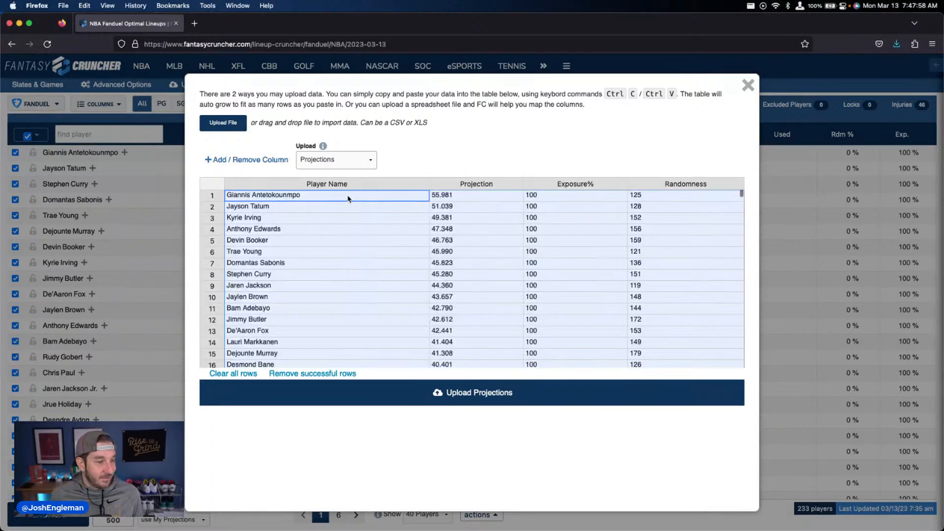
click(469, 389)
click(747, 85)
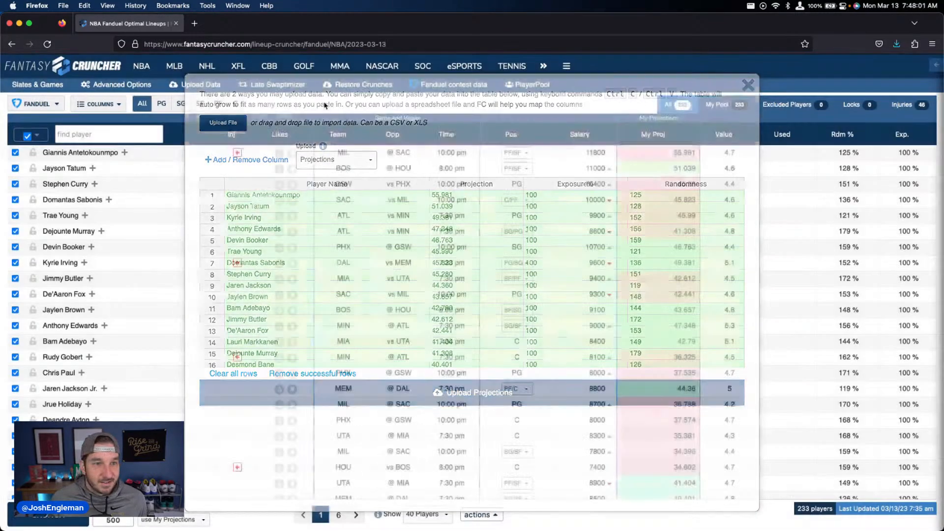
Step: Limit the selected players to those with My Projections, and generate 5 FanDuel lineups from My Pool
click(31, 135)
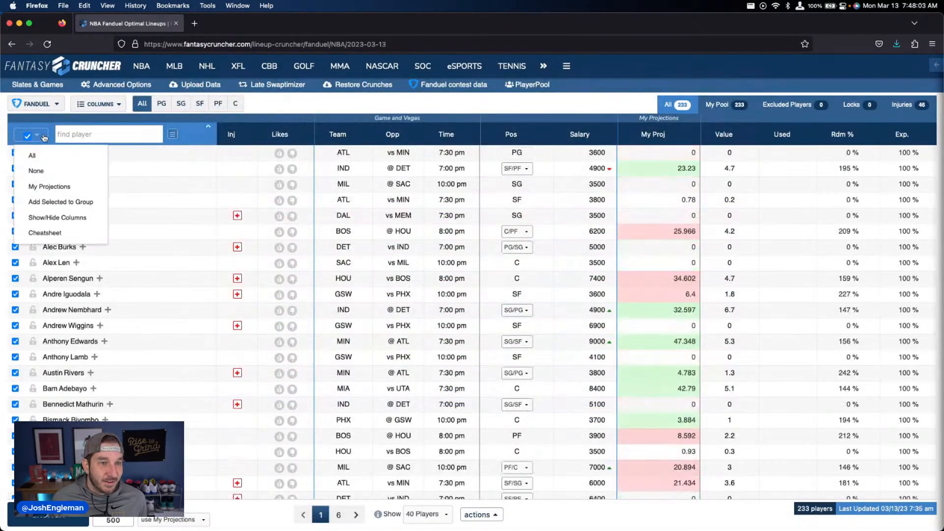
click(43, 186)
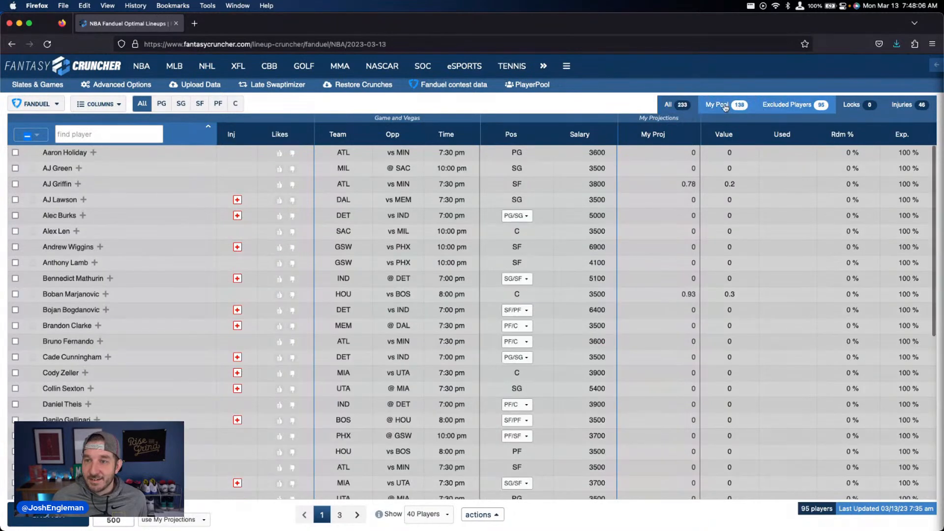
click(723, 104)
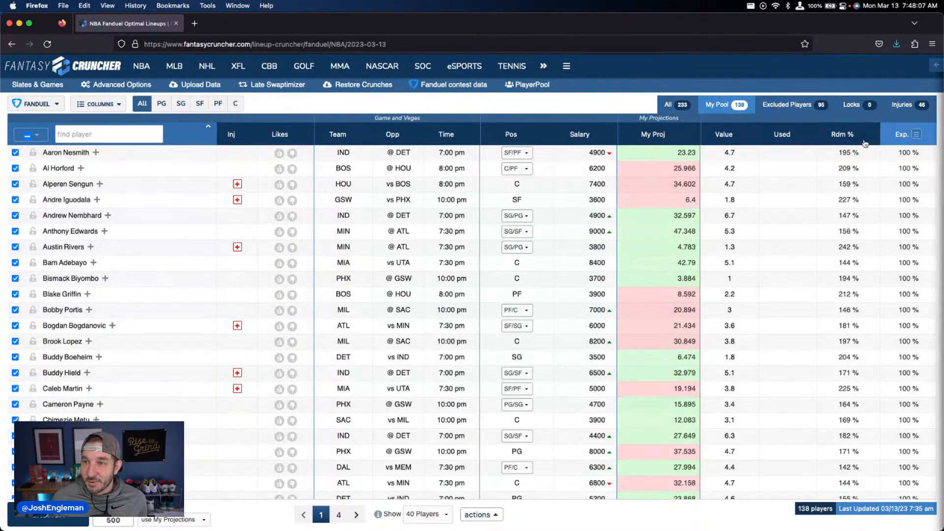
click(34, 519)
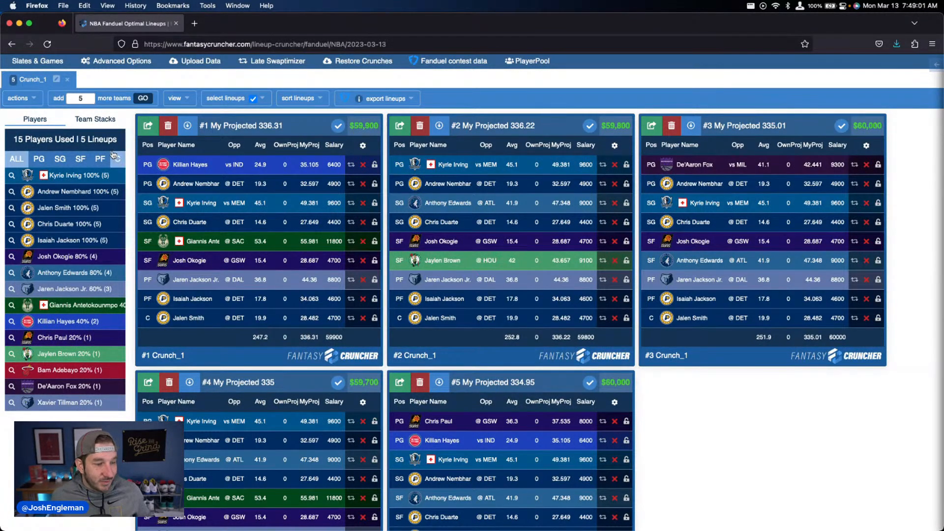
Step: Enable normal-distribution randomness in the advanced options, set the lineup count to 500 and generate the FanDuel lineups from My Projections
click(122, 67)
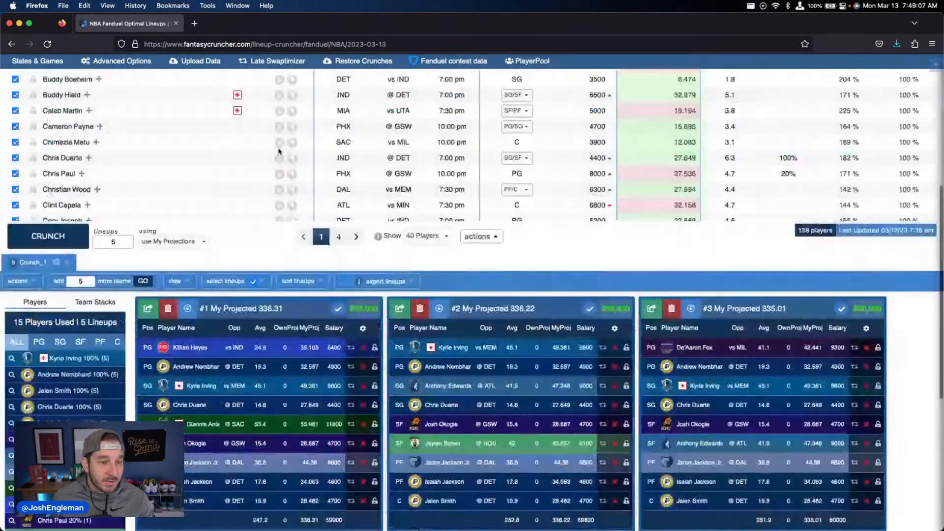
scroll(279, 151, up, 3)
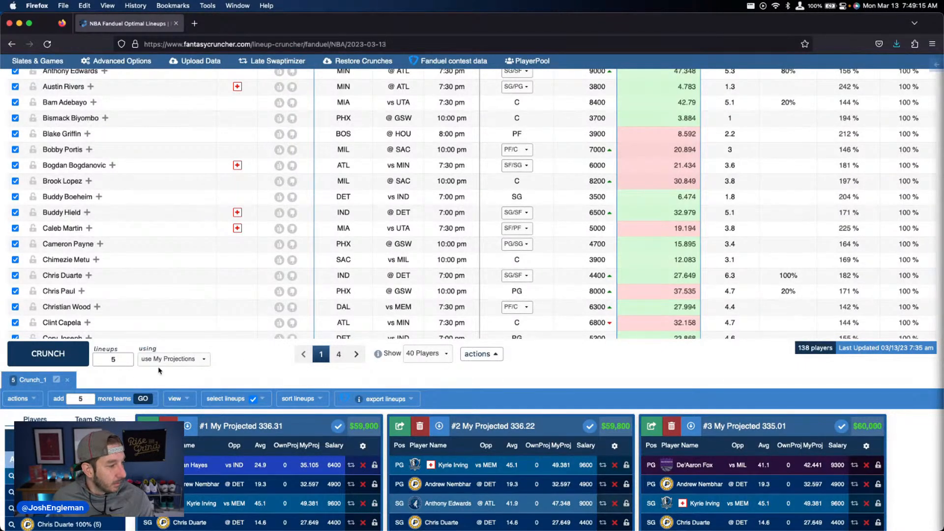
click(121, 363)
text(00)
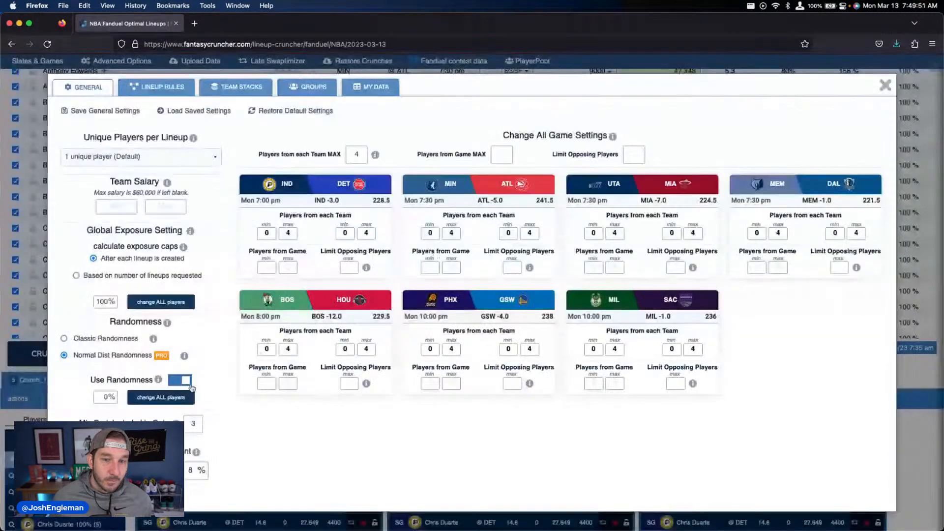
click(884, 86)
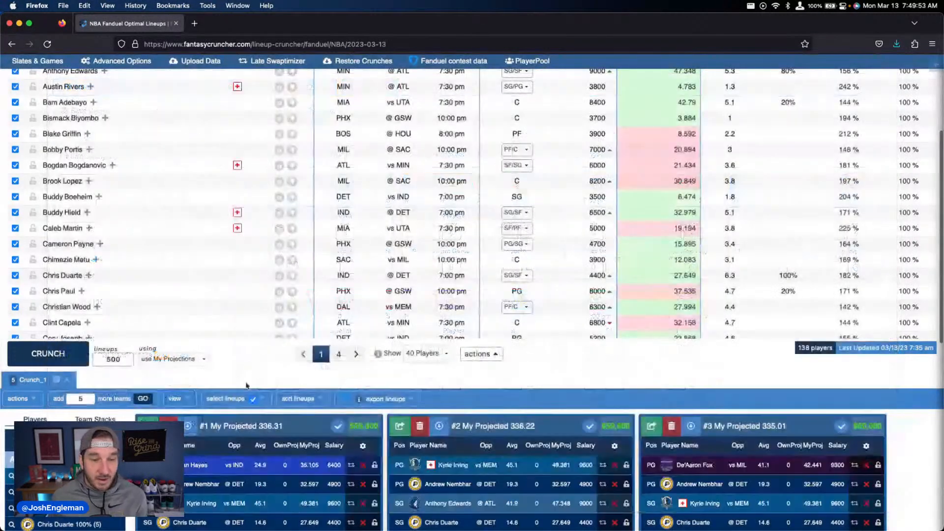
scroll(52, 261, down, 3)
click(53, 261)
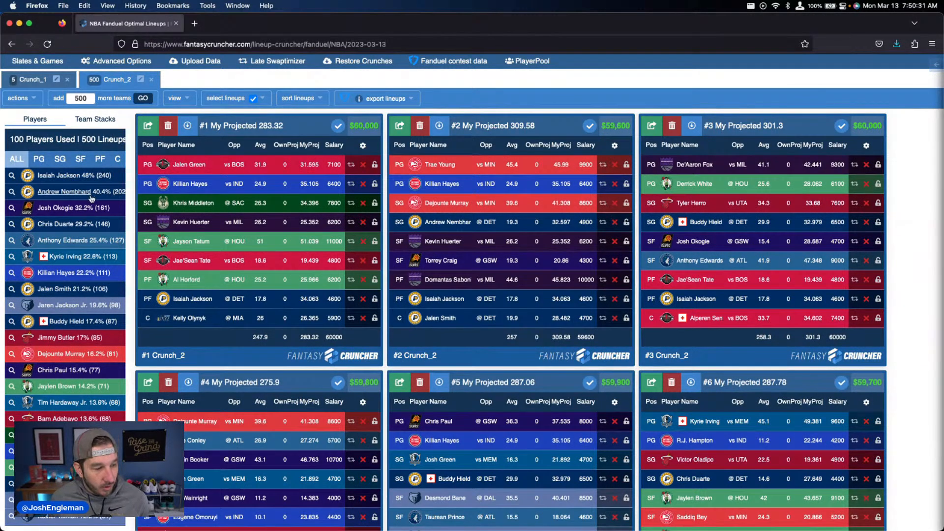
Step: Open the FantasyCruncher DraftKings NBA lineup page in a new tab and switch to it
scroll(56, 219, down, 1)
scroll(59, 222, up, 1)
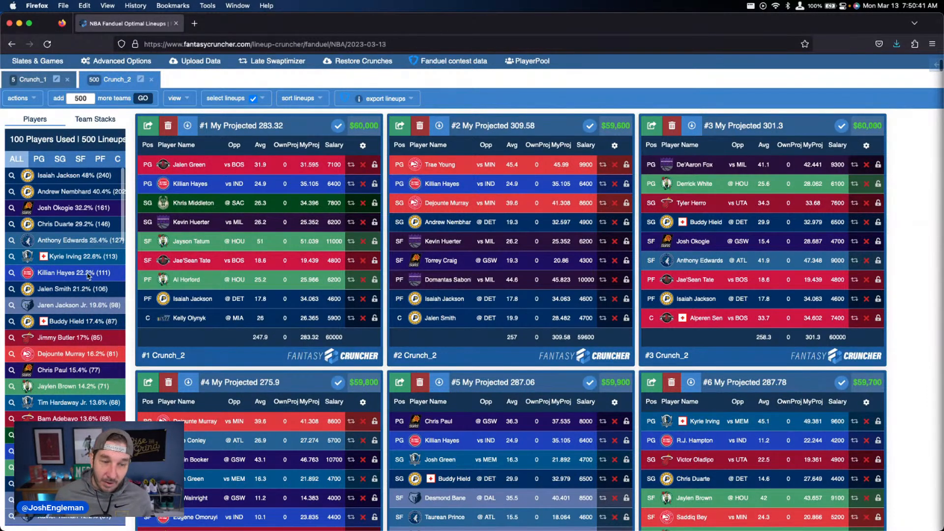
scroll(131, 255, up, 15)
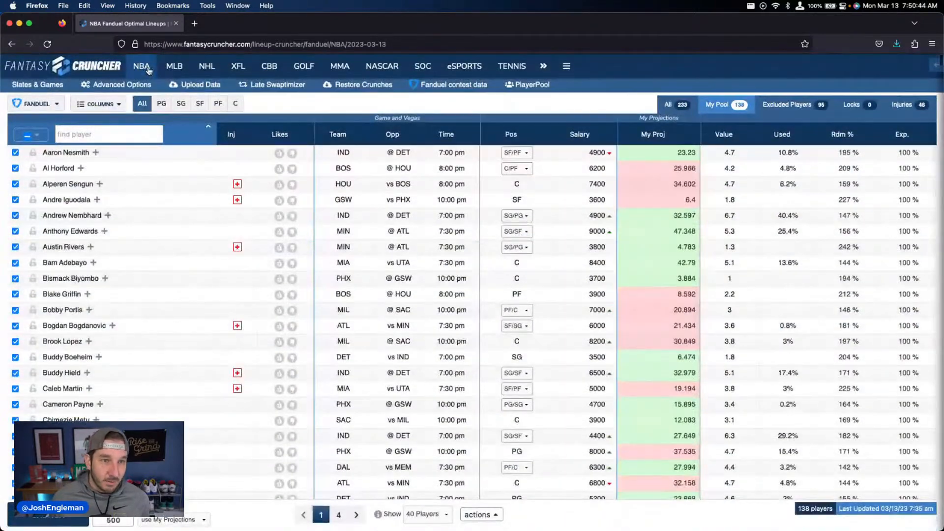
mouse_move(149, 70)
right_click(150, 103)
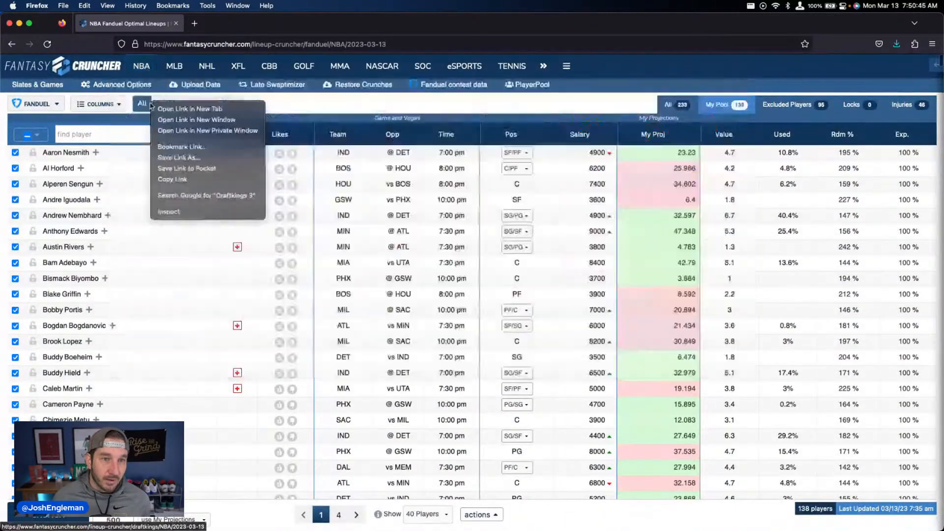
click(192, 109)
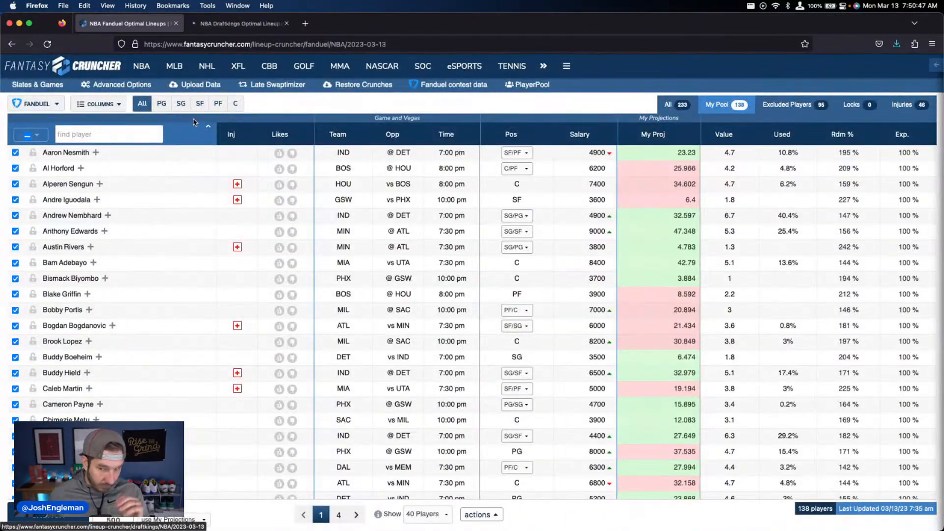
click(235, 23)
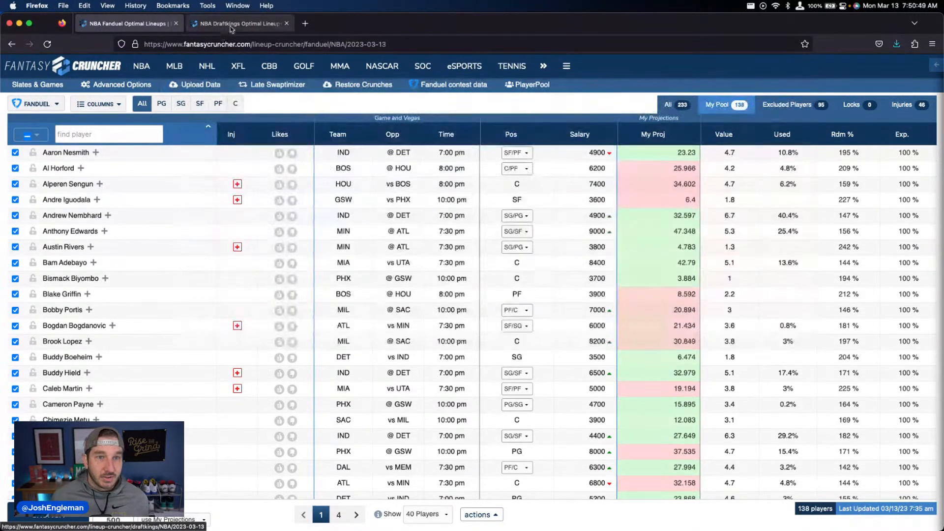
Step: Paste the copied DraftKings player projections, exposure and randomness values into the Projections upload table and upload them
click(201, 86)
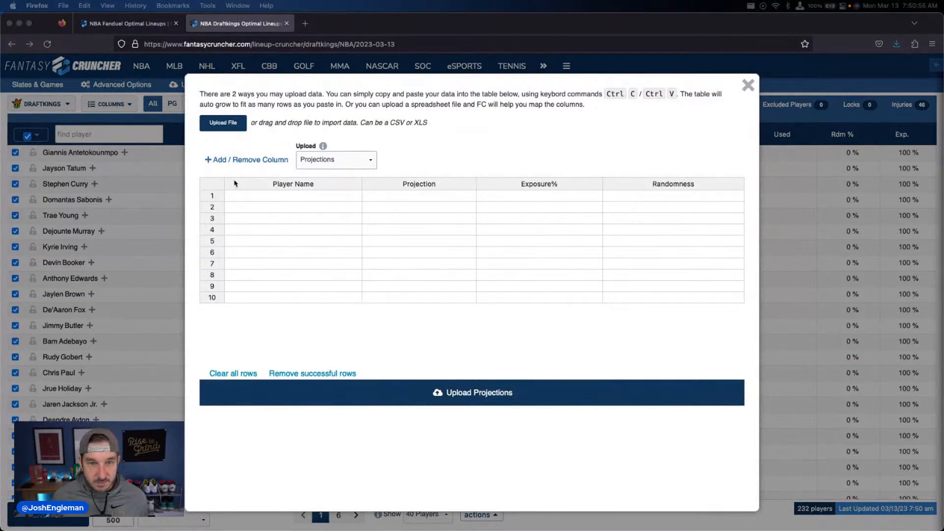
click(255, 196)
key(super+v)
click(464, 396)
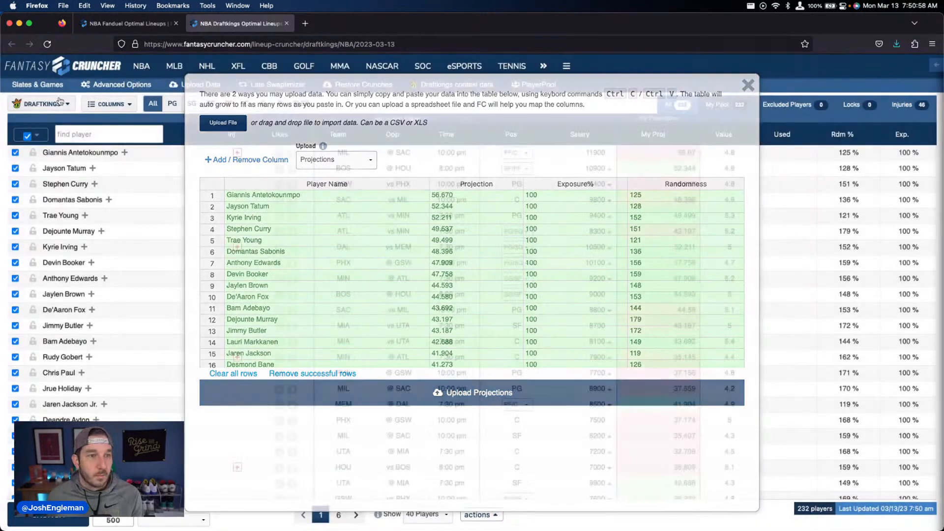
Step: Limit the DraftKings pool to players with My Projections, and generate 5 lineups from My Pool using My Projections
click(36, 134)
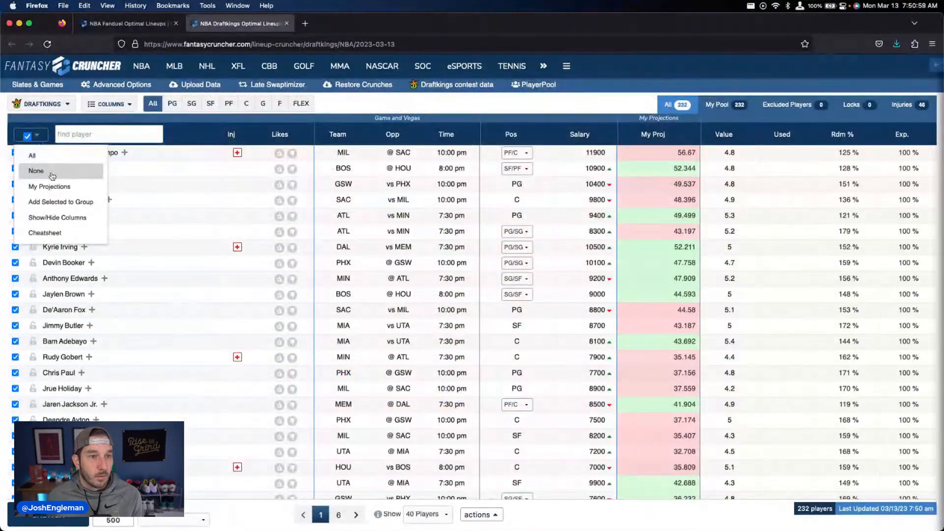
click(35, 170)
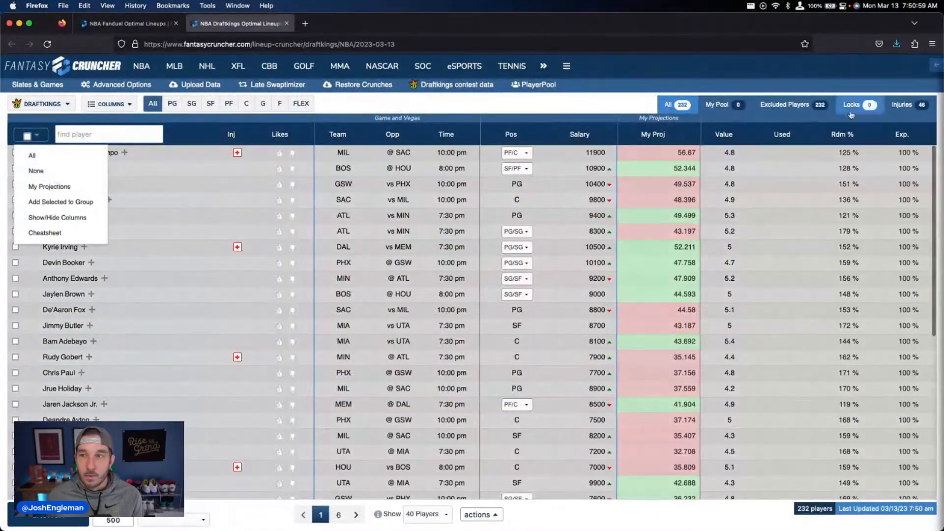
click(37, 135)
click(49, 186)
click(718, 104)
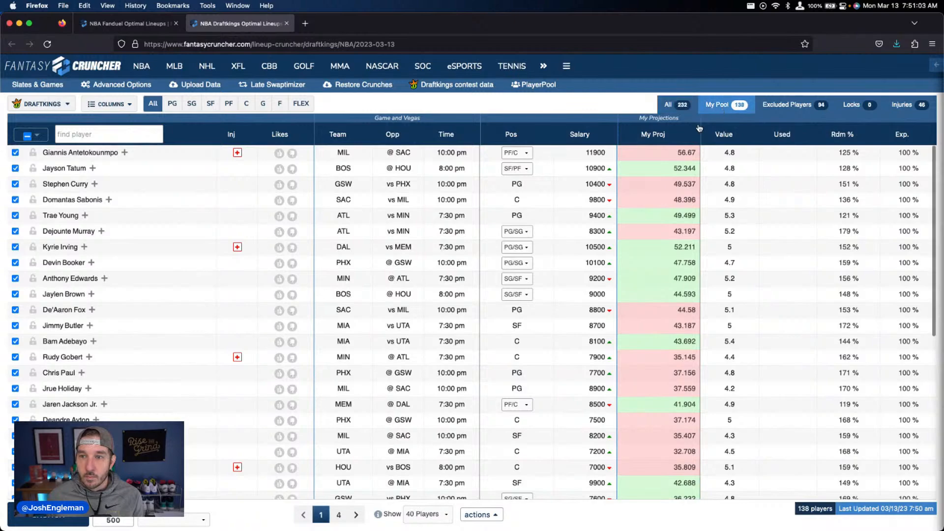
click(189, 521)
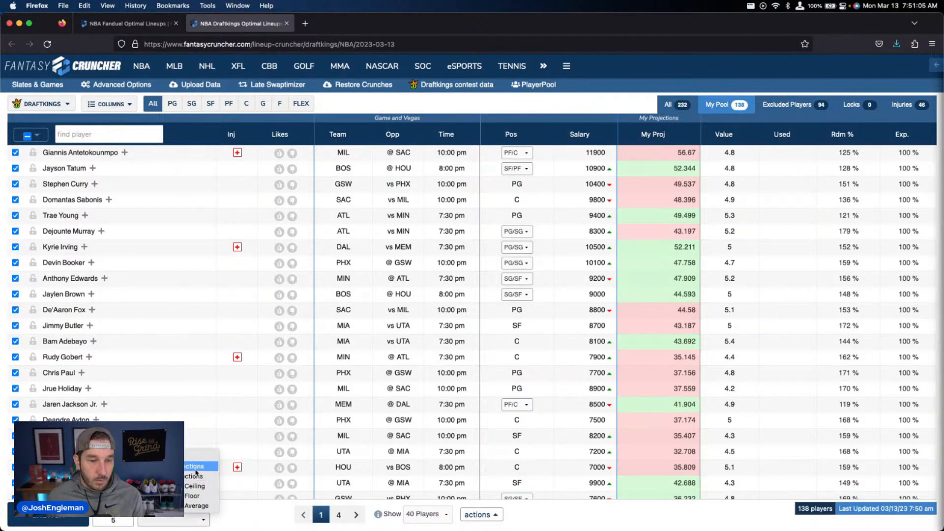
click(195, 469)
click(60, 520)
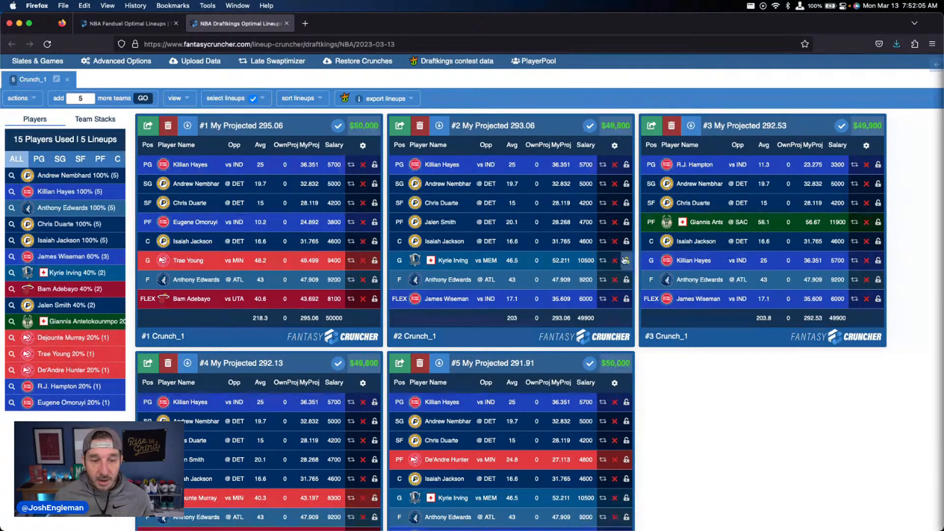
Step: Turn on randomness in the advanced options and generate 500 DraftKings lineups using My Projections
scroll(624, 261, down, 3)
scroll(603, 257, up, 2)
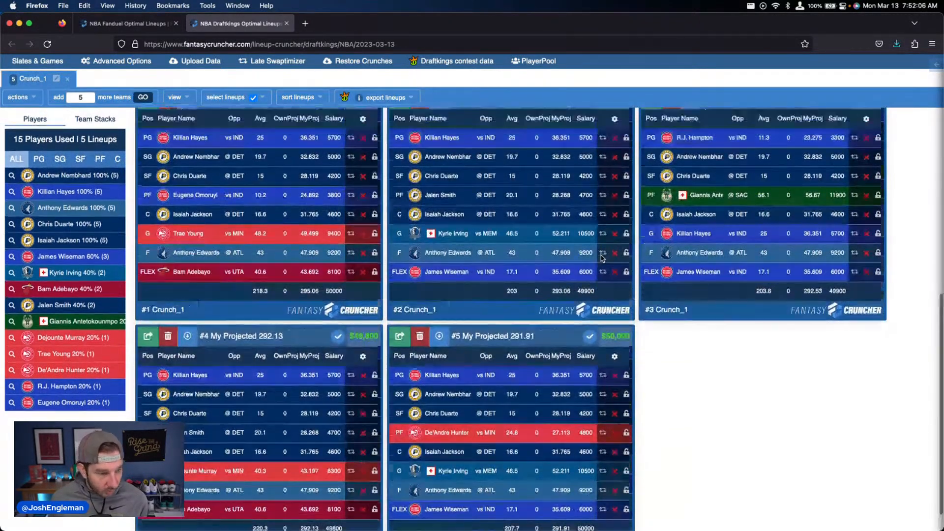
scroll(602, 258, up, 4)
scroll(602, 258, down, 2)
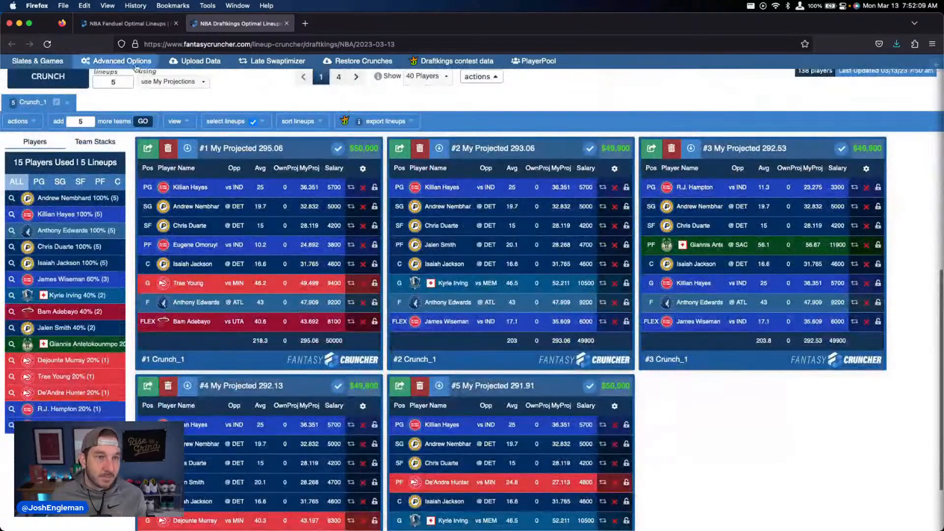
click(122, 61)
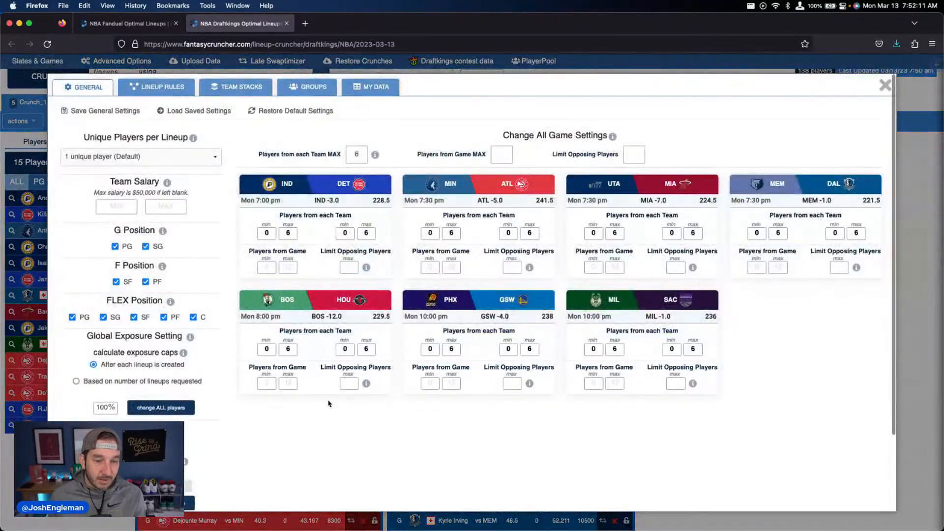
click(885, 86)
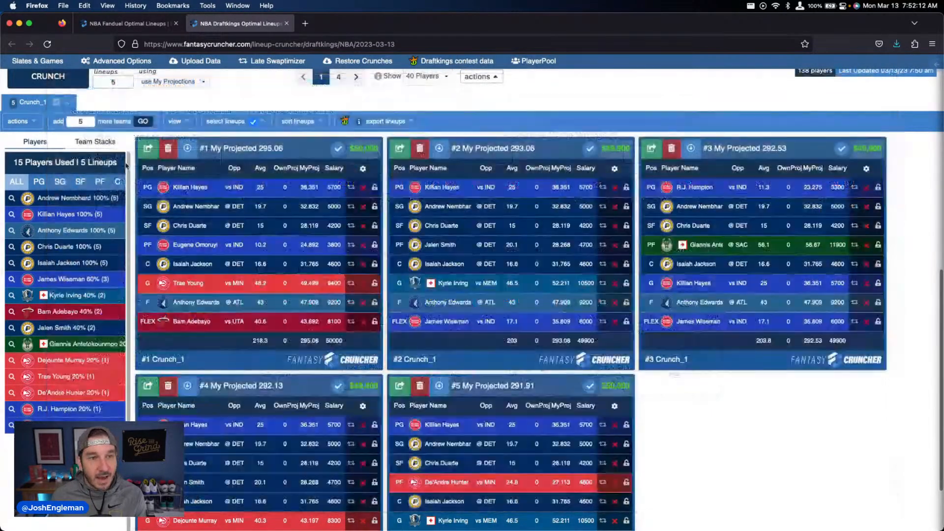
scroll(127, 166, up, 2)
click(60, 137)
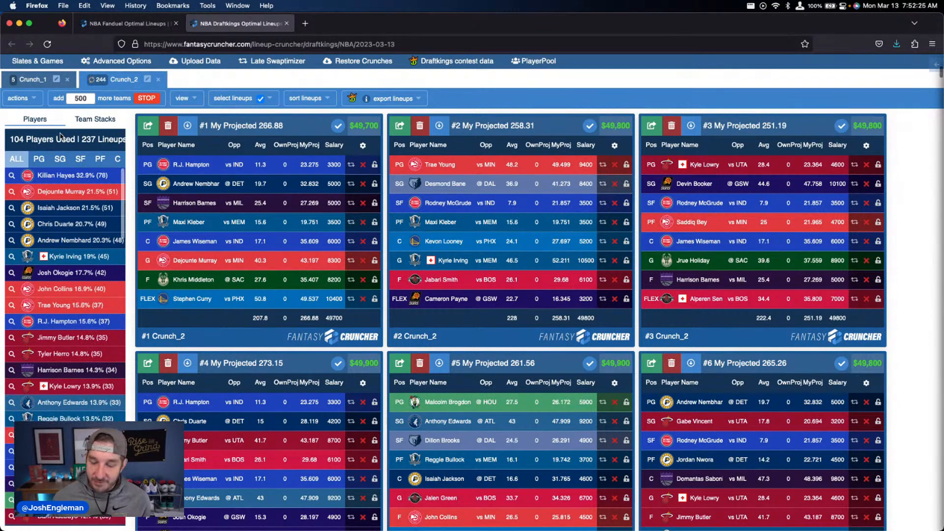
Step: Examine the player exposures and the randomized DraftKings lineups in the second crunch
scroll(176, 260, down, 1)
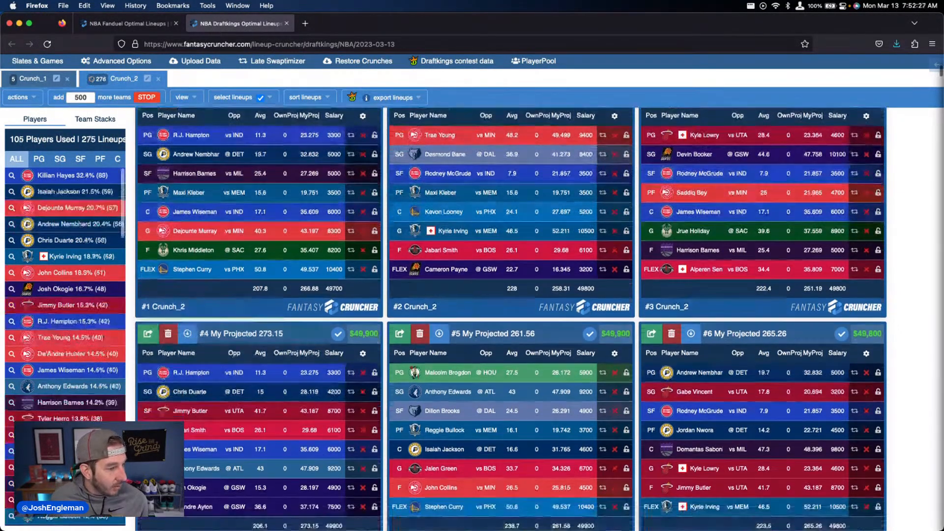
scroll(175, 259, up, 3)
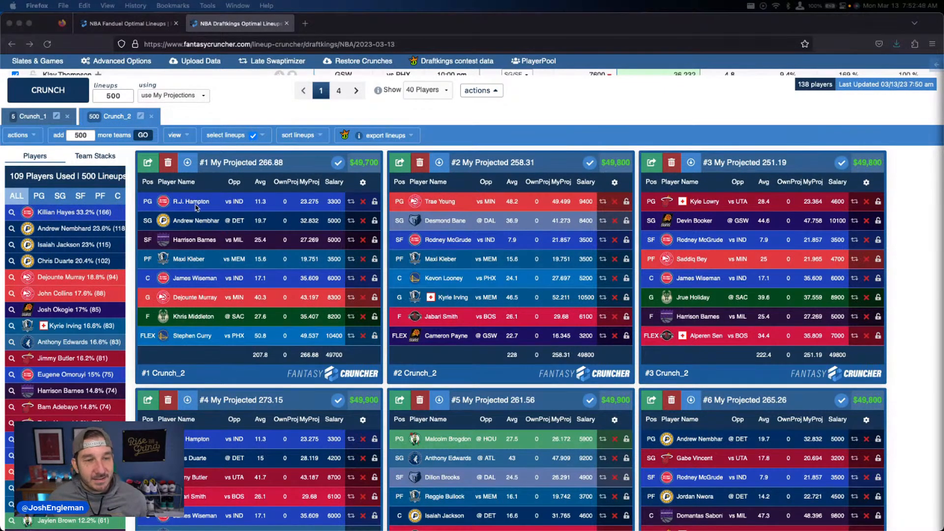
scroll(195, 207, down, 3)
scroll(195, 208, down, 1)
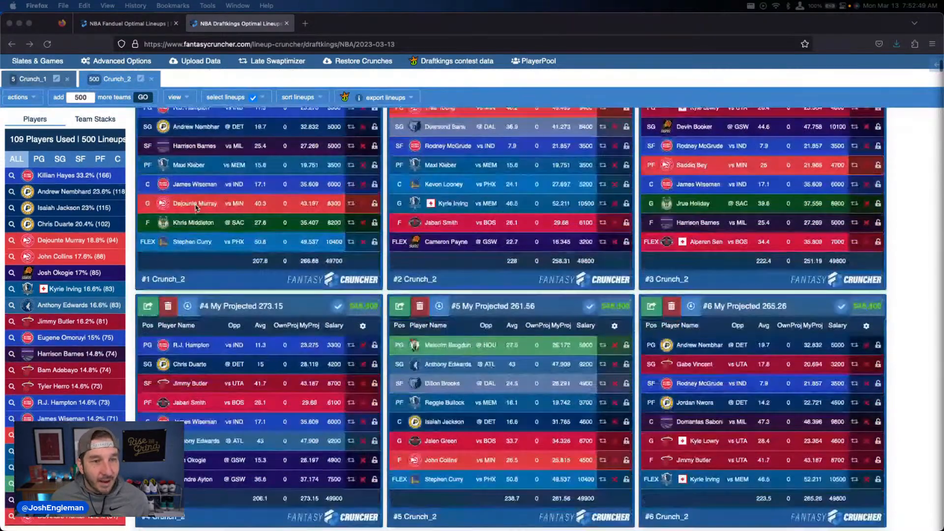
scroll(195, 208, up, 3)
scroll(134, 222, down, 2)
scroll(133, 222, up, 2)
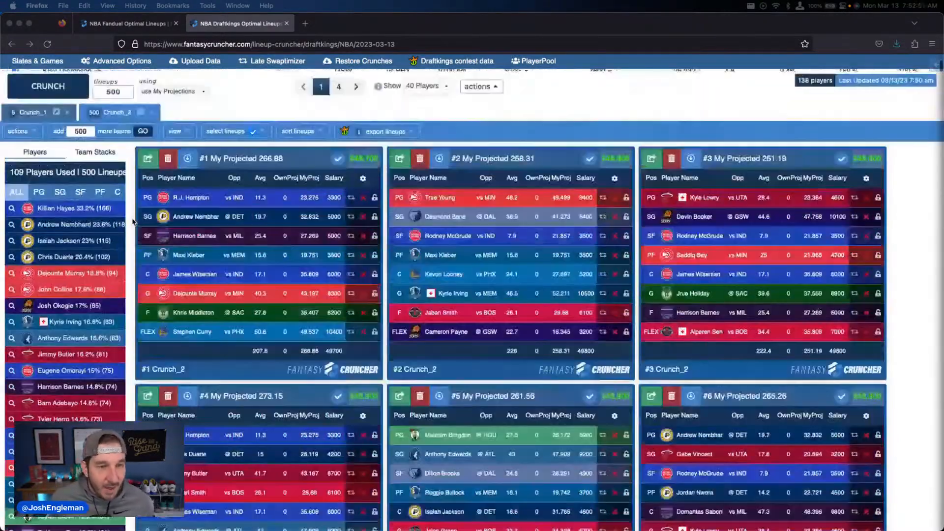
scroll(133, 222, up, 1)
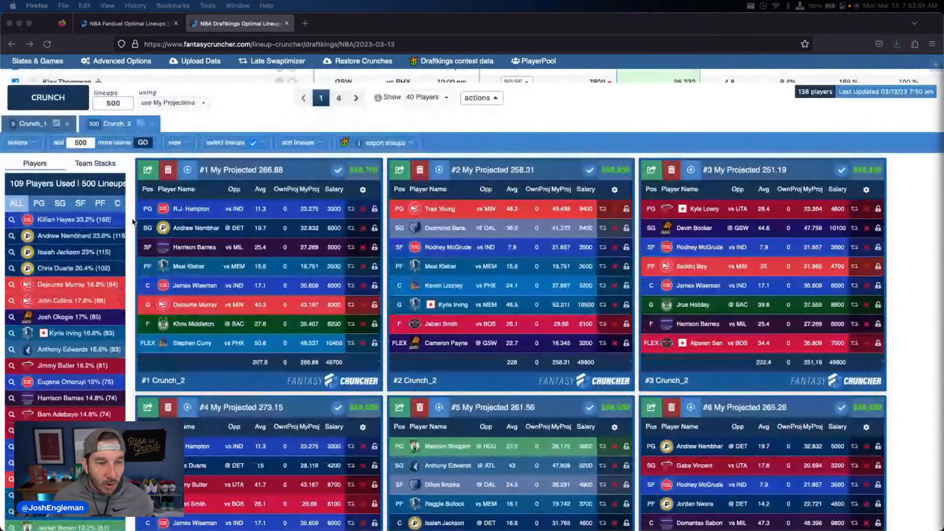